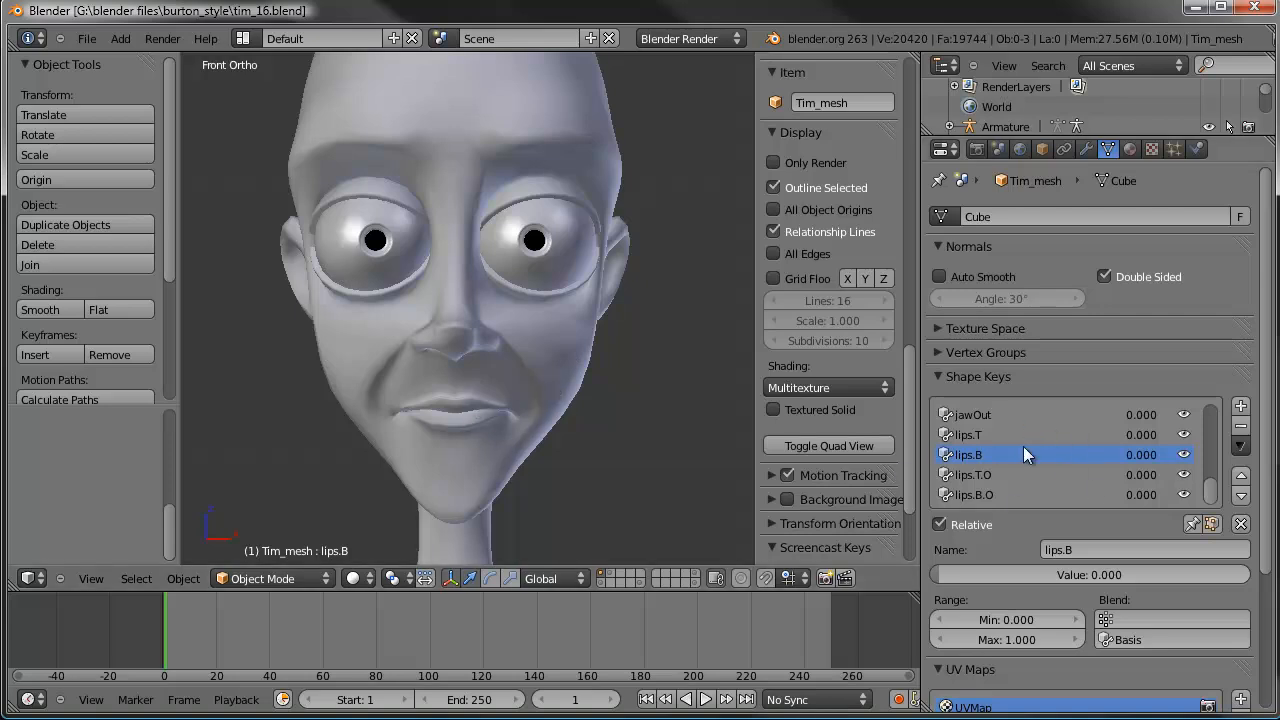
# Step: Show the existing body rig's layers alongside the character to examine the controls and bones, and hide them again
pyautogui.scroll(-4, 525, 391)
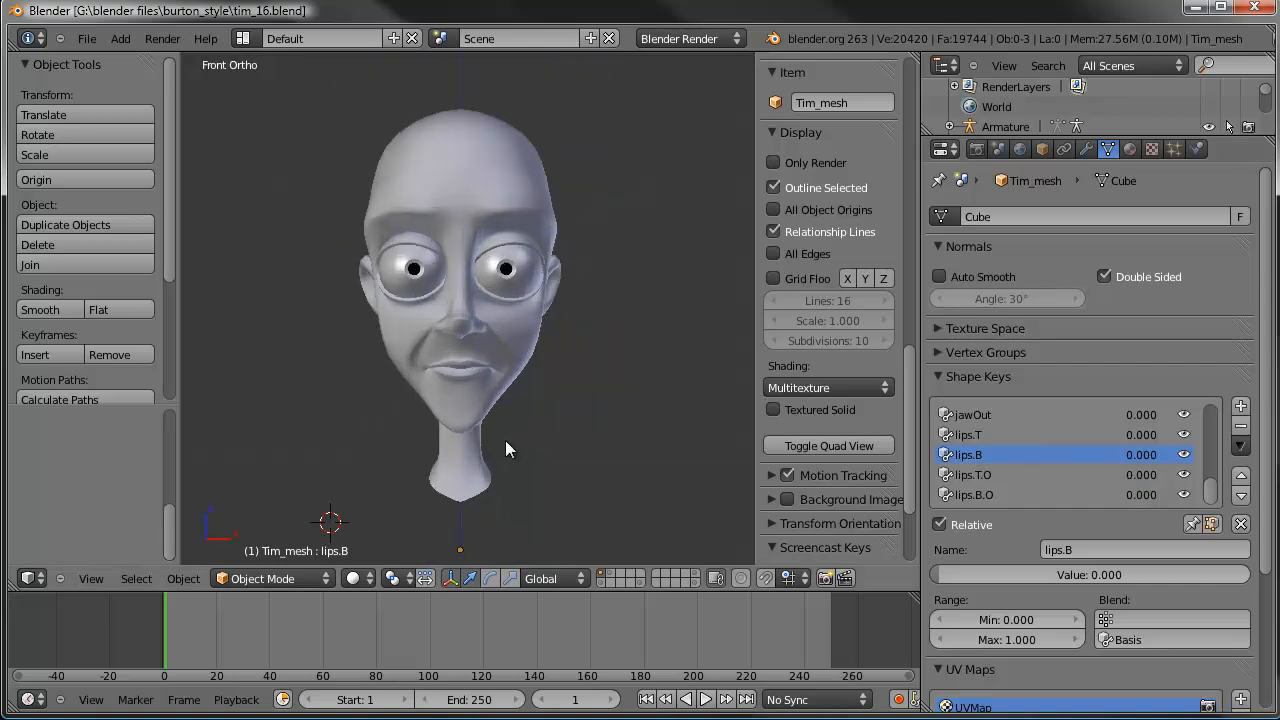
pyautogui.scroll(-4, 505, 440)
pyautogui.moveTo(500, 441); pyautogui.dragTo(489, 411, button='middle')
pyautogui.moveTo(490, 257); pyautogui.dragTo(462, 341, button='middle')
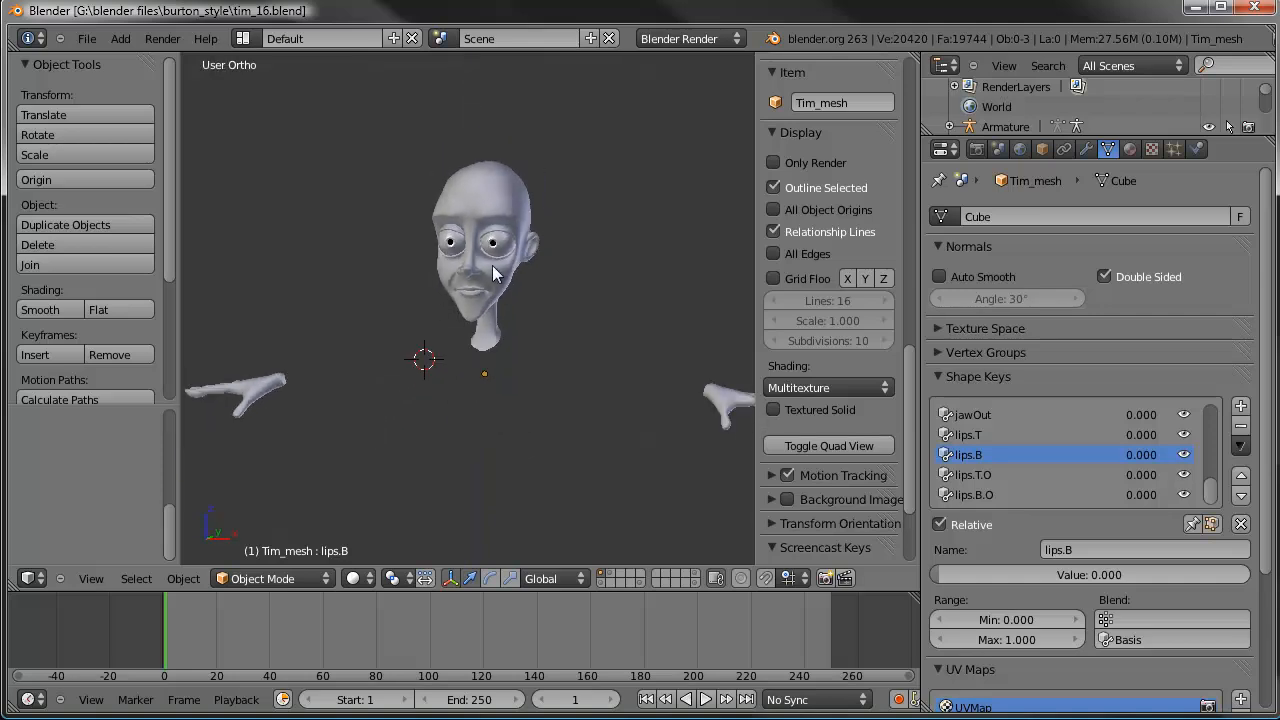
pyautogui.keyDown('shift'); pyautogui.click(602, 585); pyautogui.keyUp('shift')
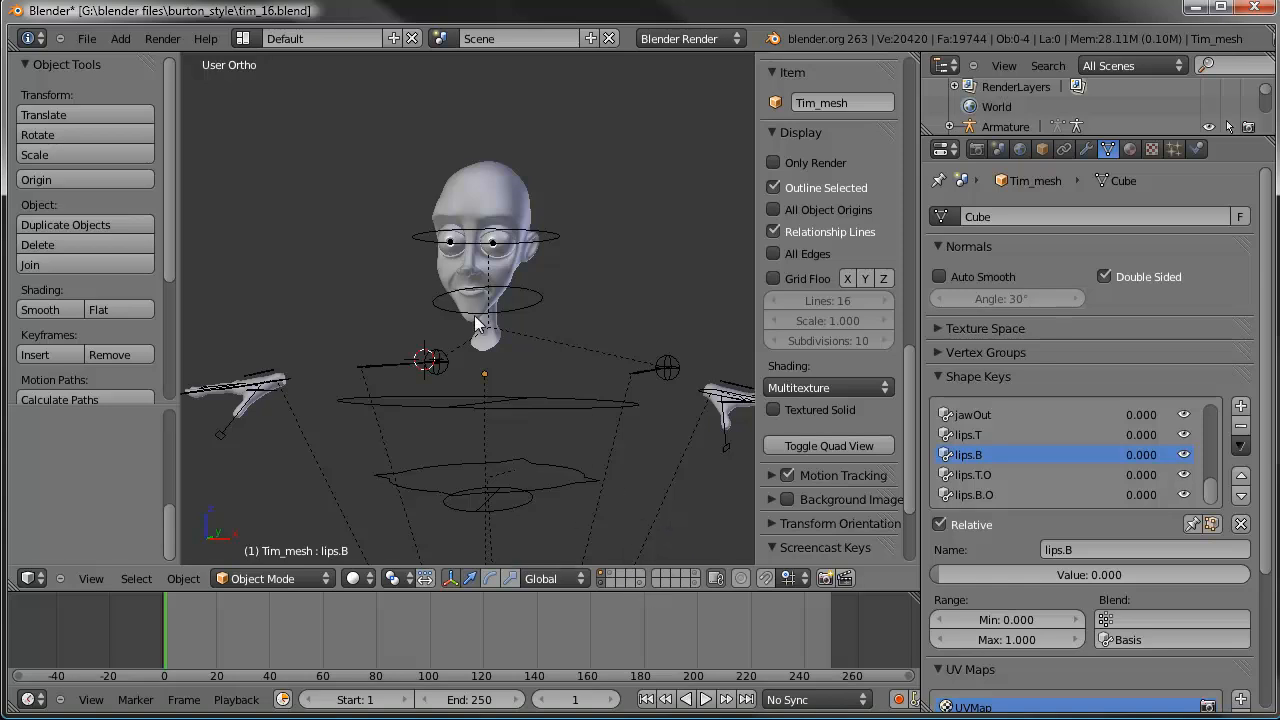
pyautogui.keyDown('shift'); pyautogui.click(639, 583); pyautogui.keyUp('shift')
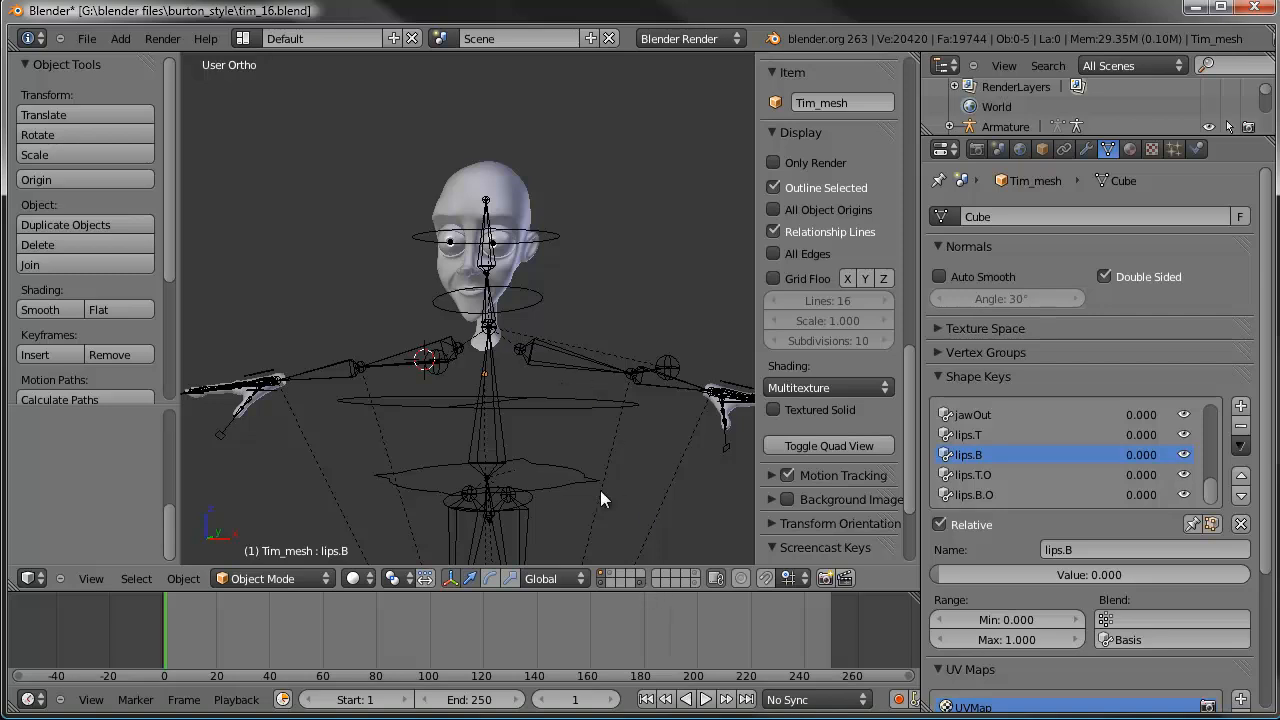
pyautogui.keyDown('shift'); pyautogui.click(637, 583); pyautogui.keyUp('shift')
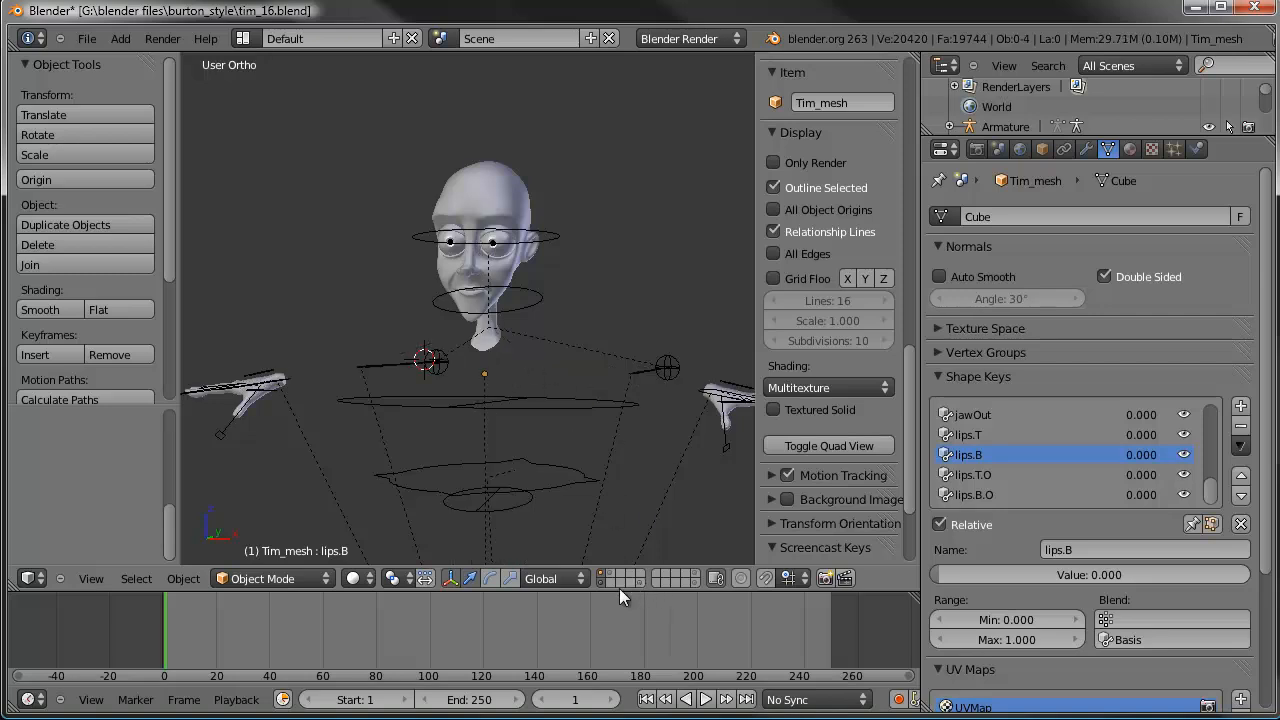
pyautogui.press('KP_1')
pyautogui.scroll(1, 556, 113)
pyautogui.keyDown('shift'); pyautogui.moveTo(568, 115); pyautogui.dragTo(552, 154, button='middle'); pyautogui.keyUp('shift')
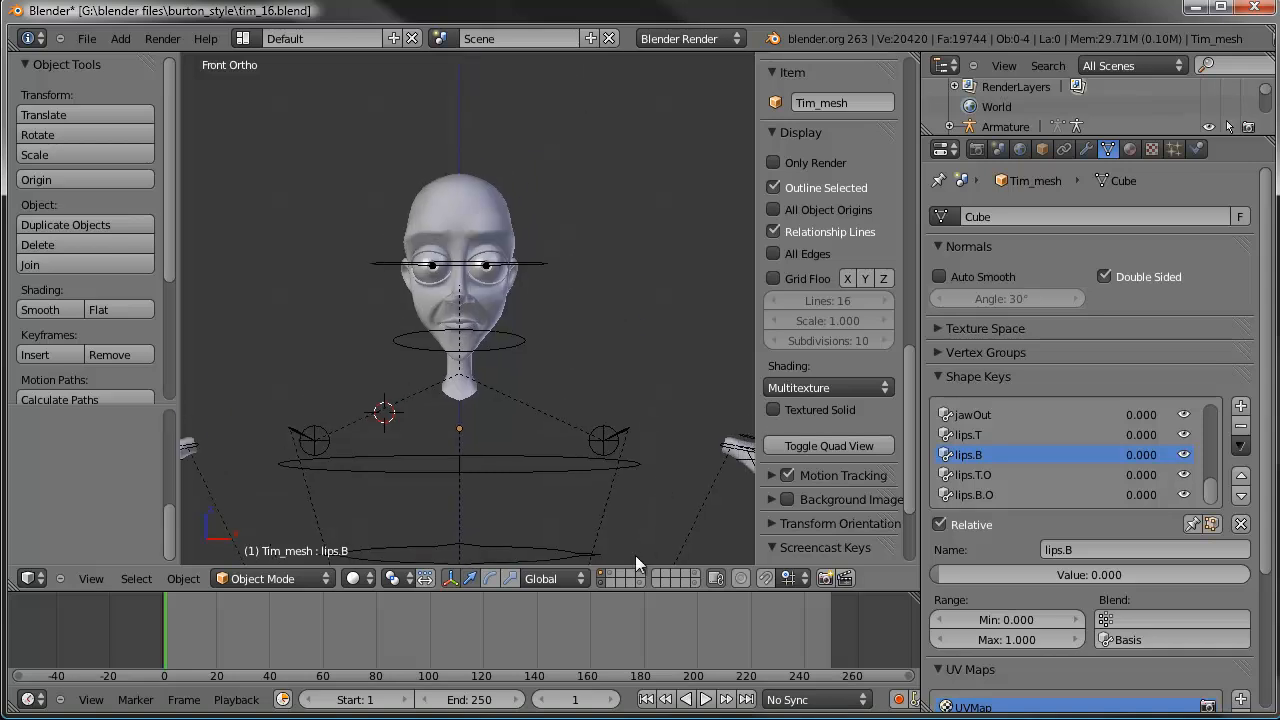
pyautogui.keyDown('shift'); pyautogui.click(602, 583); pyautogui.keyUp('shift')
# Step: Snap the 3D cursor to the head mesh's origin and add a single-bone armature there
pyautogui.scroll(4, 464, 317)
pyautogui.keyDown('shift'); pyautogui.moveTo(487, 380); pyautogui.dragTo(495, 361, button='middle'); pyautogui.keyUp('shift')
pyautogui.rightClick(478, 457)
pyautogui.hotkey('shift', 's')
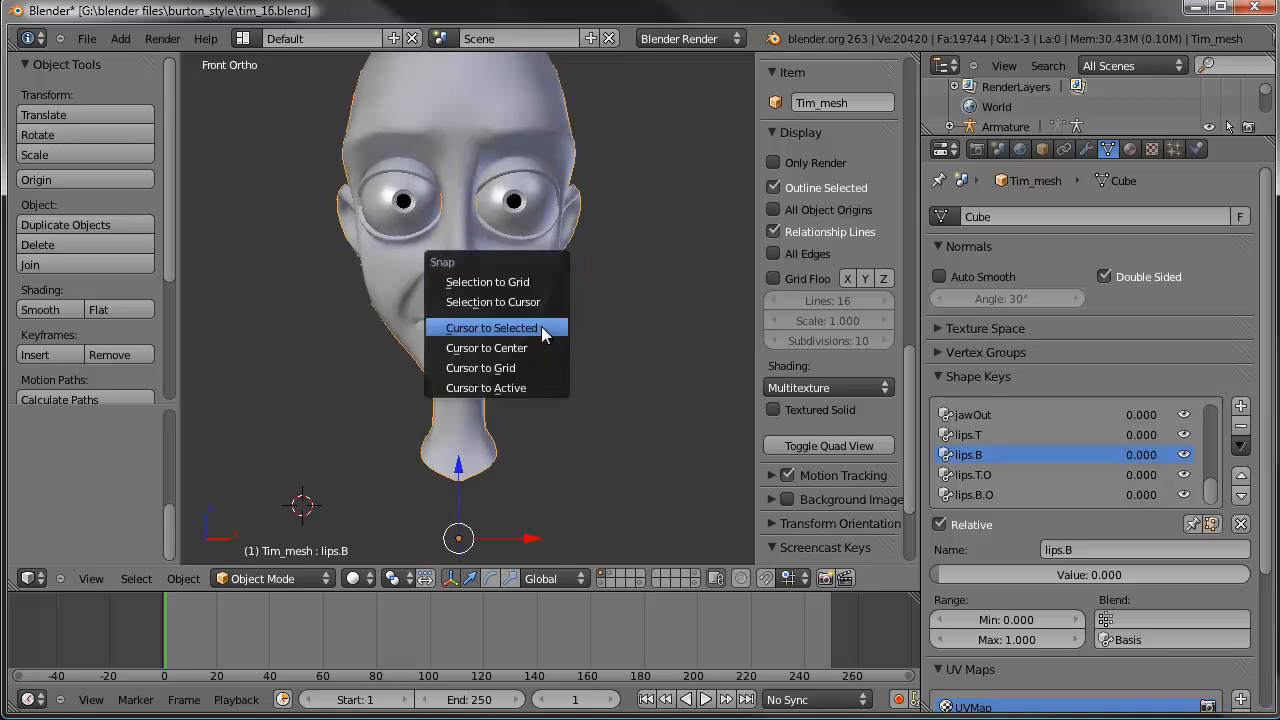
pyautogui.click(541, 326)
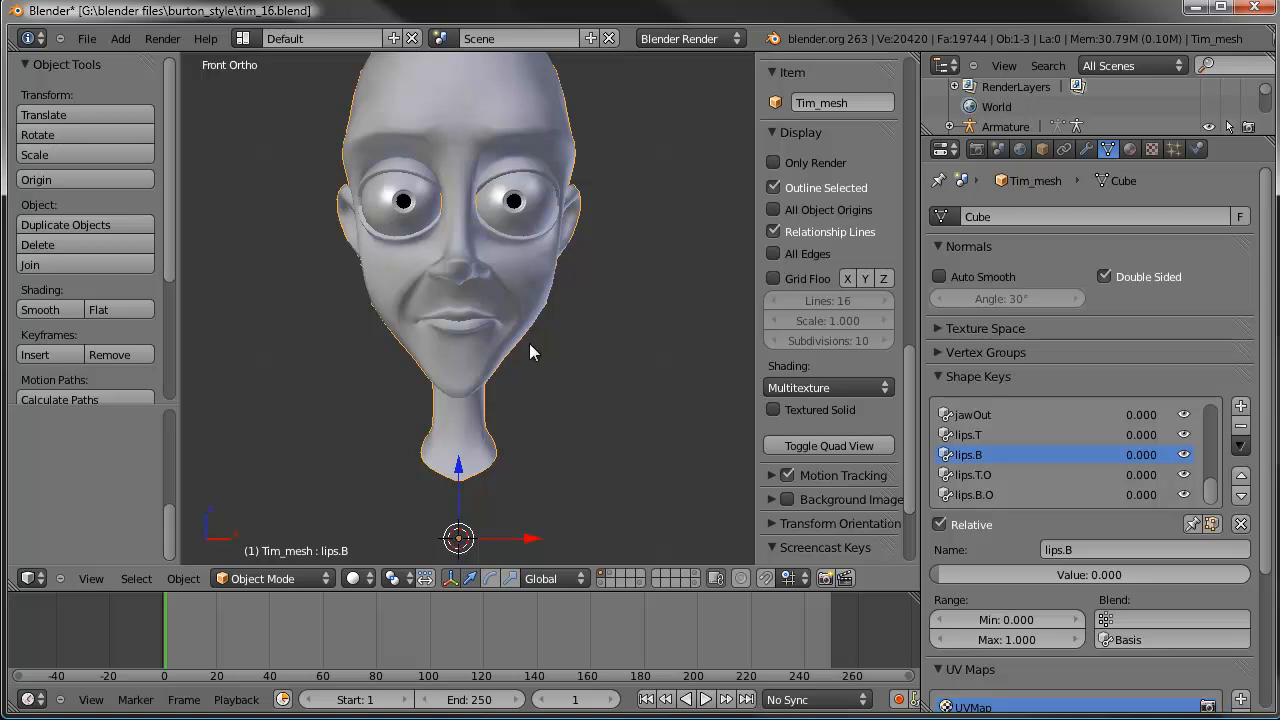
pyautogui.hotkey('shift', 'a')
pyautogui.moveTo(490, 457)
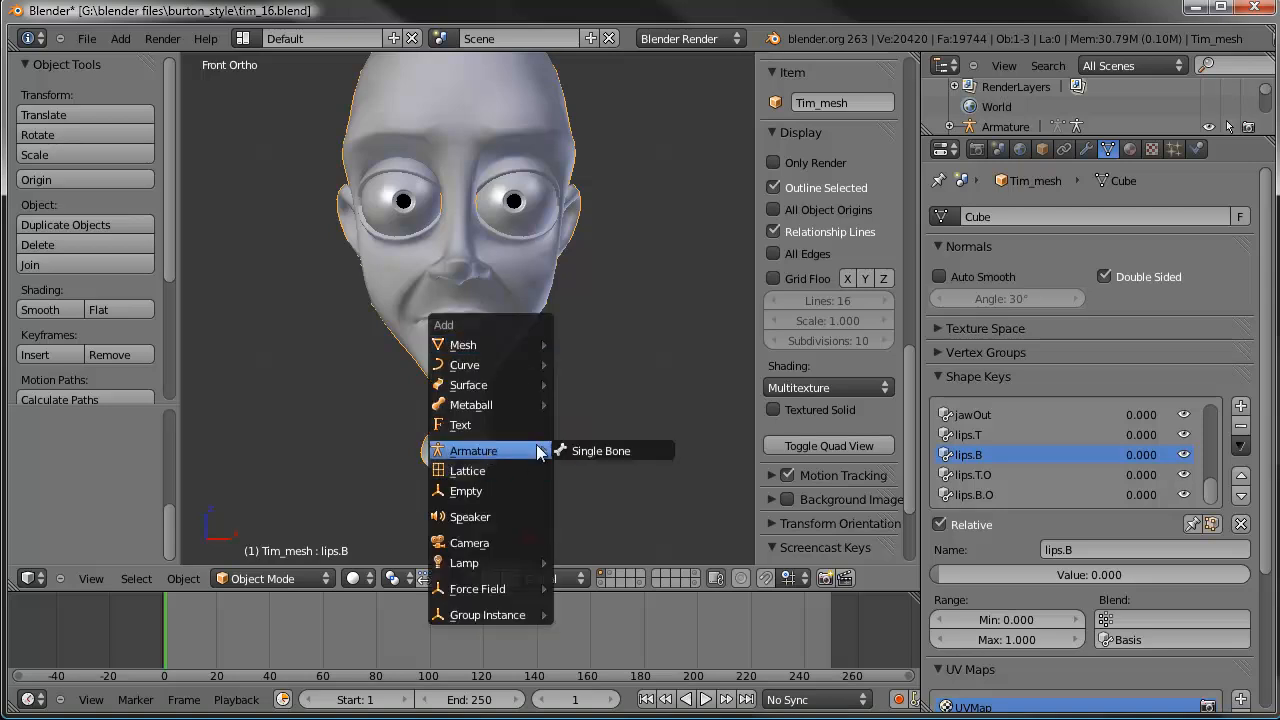
pyautogui.click(596, 442)
# Step: Rename the new armature's data block as face_rig
pyautogui.click(787, 371)
pyautogui.click(1022, 214)
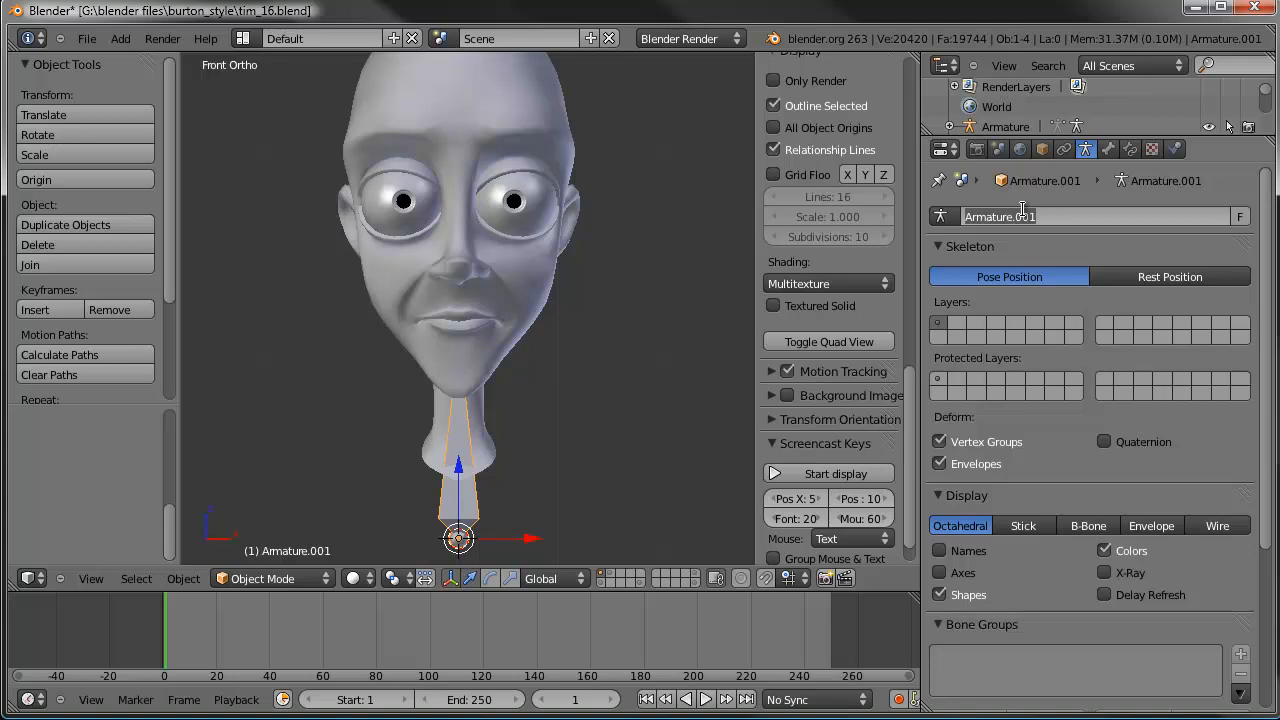
pyautogui.write('face_rig')
pyautogui.press('Return')
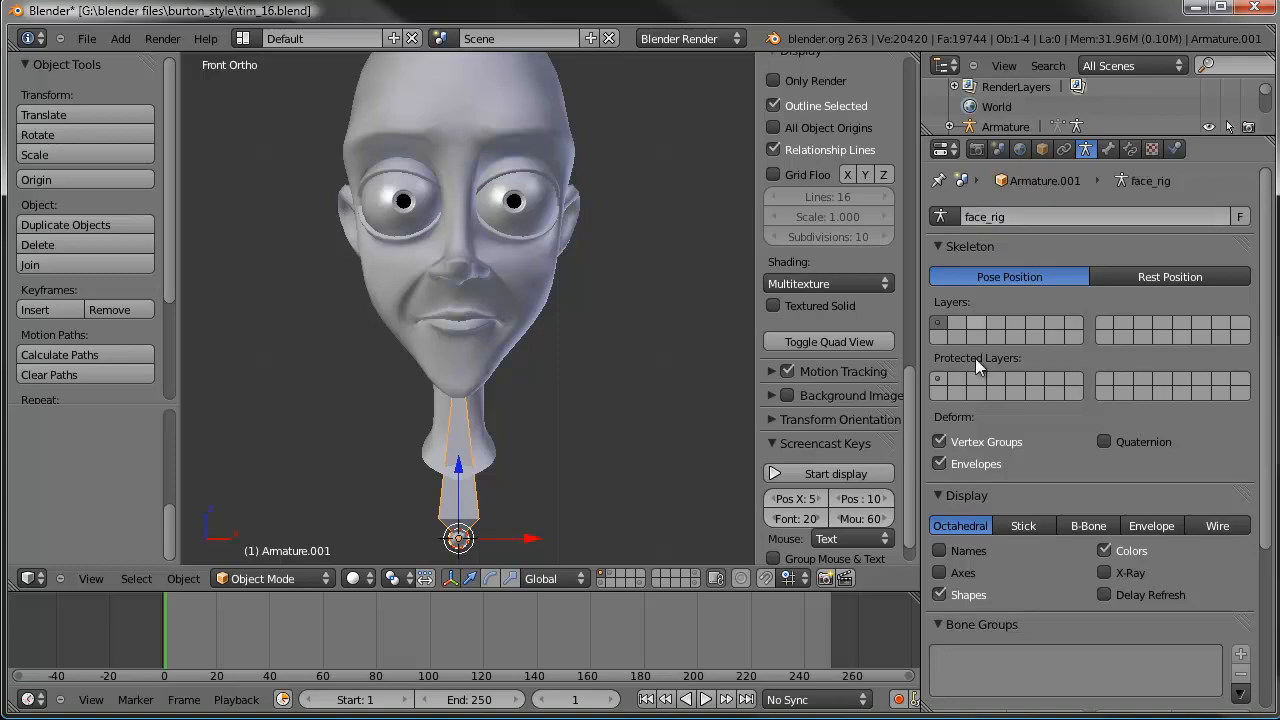
# Step: Enable X-Ray for the new armature and set its display type to Wire
pyautogui.click(1104, 572)
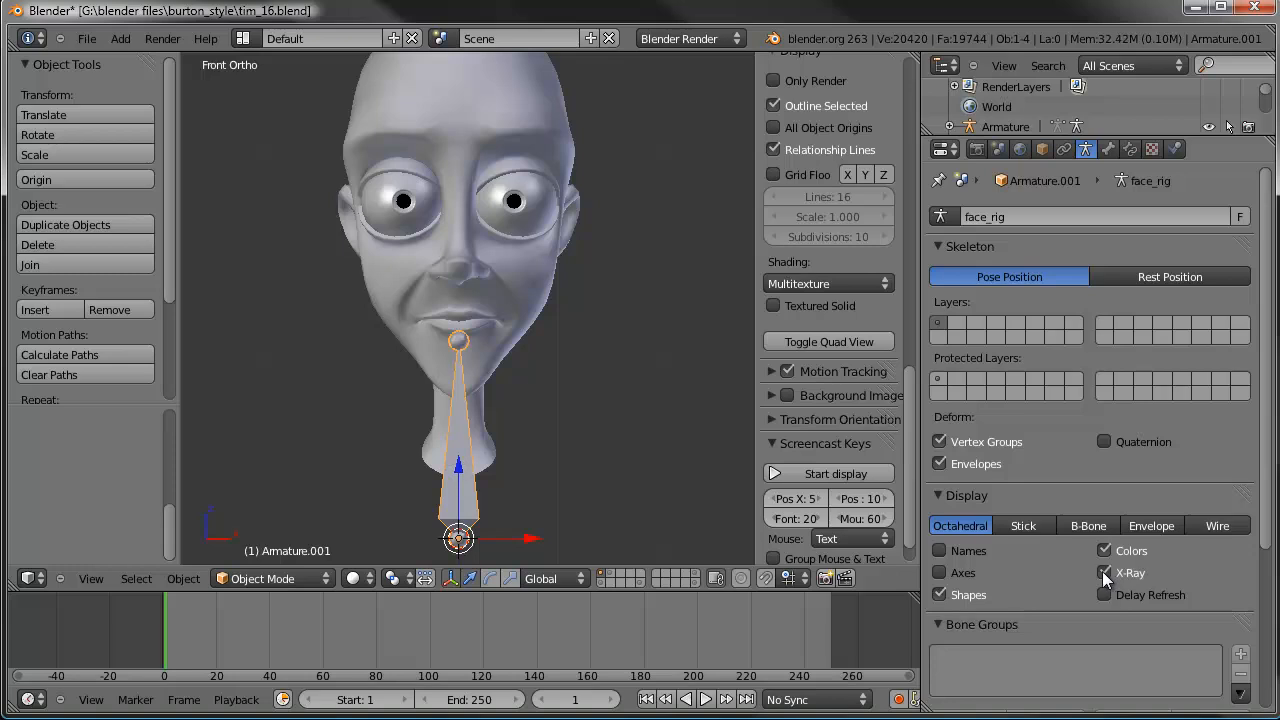
pyautogui.click(1044, 148)
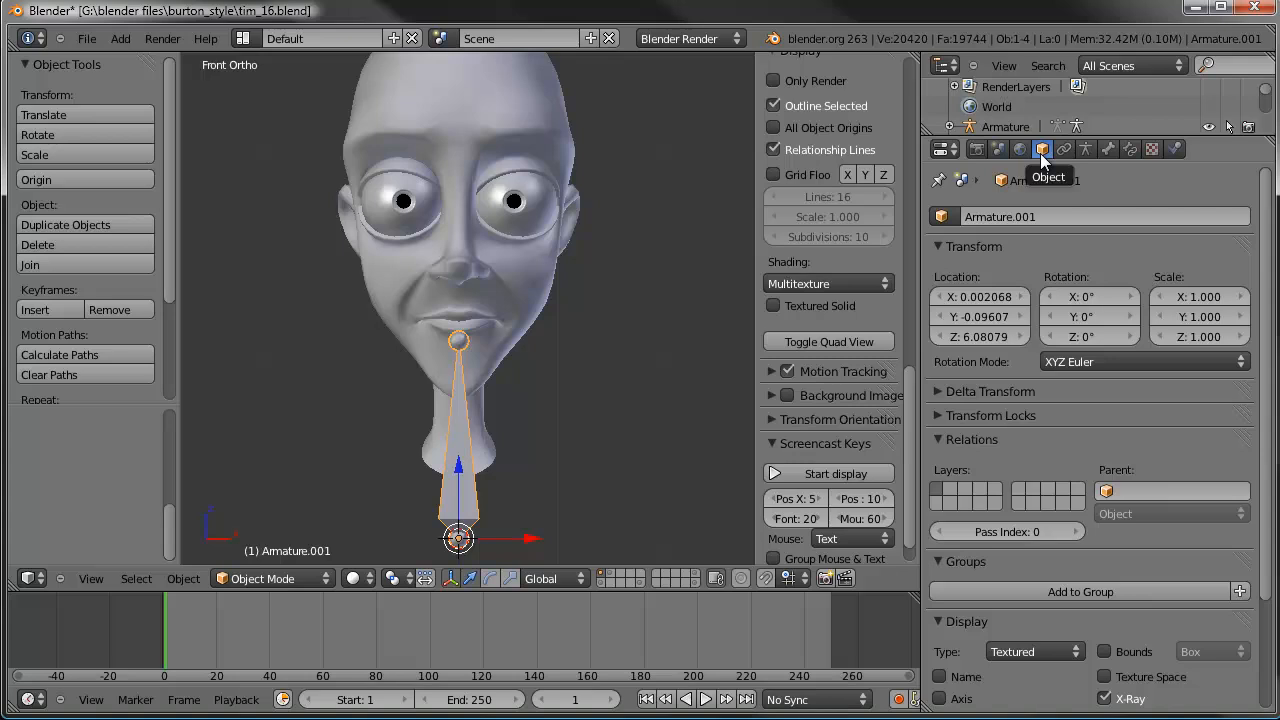
pyautogui.click(1033, 651)
pyautogui.click(1005, 614)
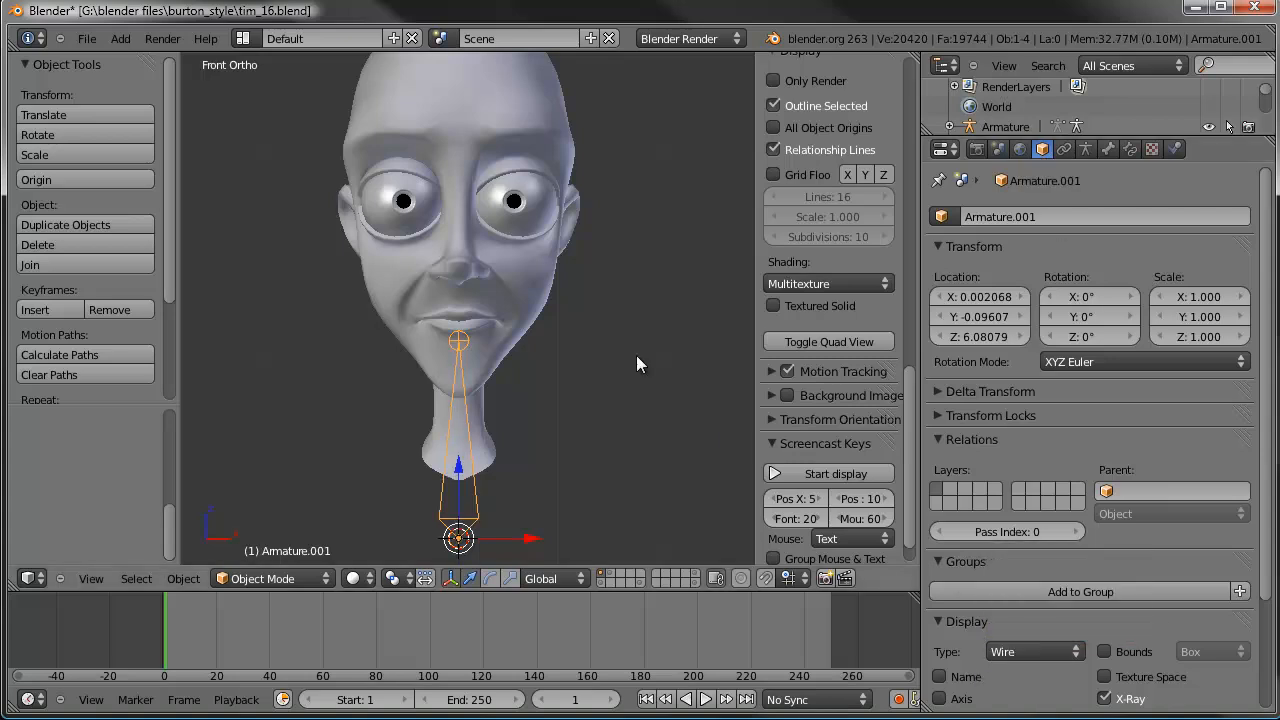
# Step: In Edit Mode, scale down the whole bone and move it beside the character's left mouth corner
pyautogui.click(296, 570)
pyautogui.click(290, 535)
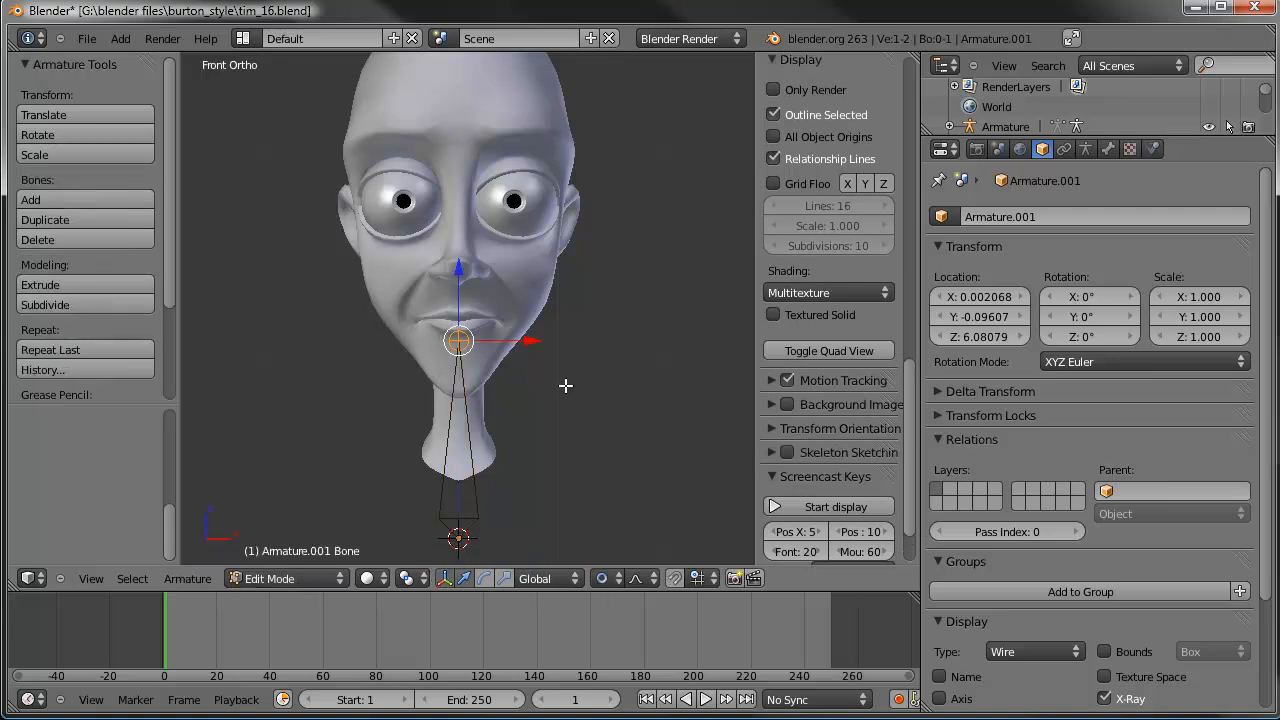
pyautogui.rightClick(479, 409)
pyautogui.press('s')
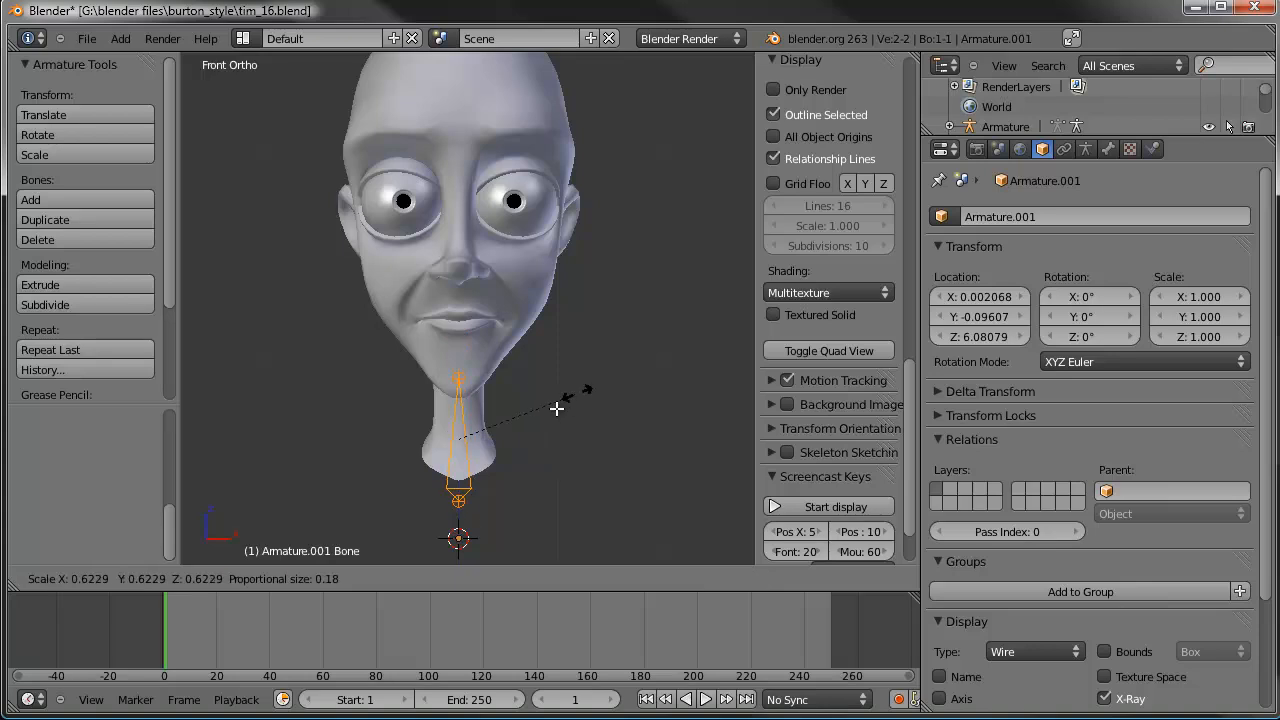
pyautogui.click(515, 428)
pyautogui.press('g')
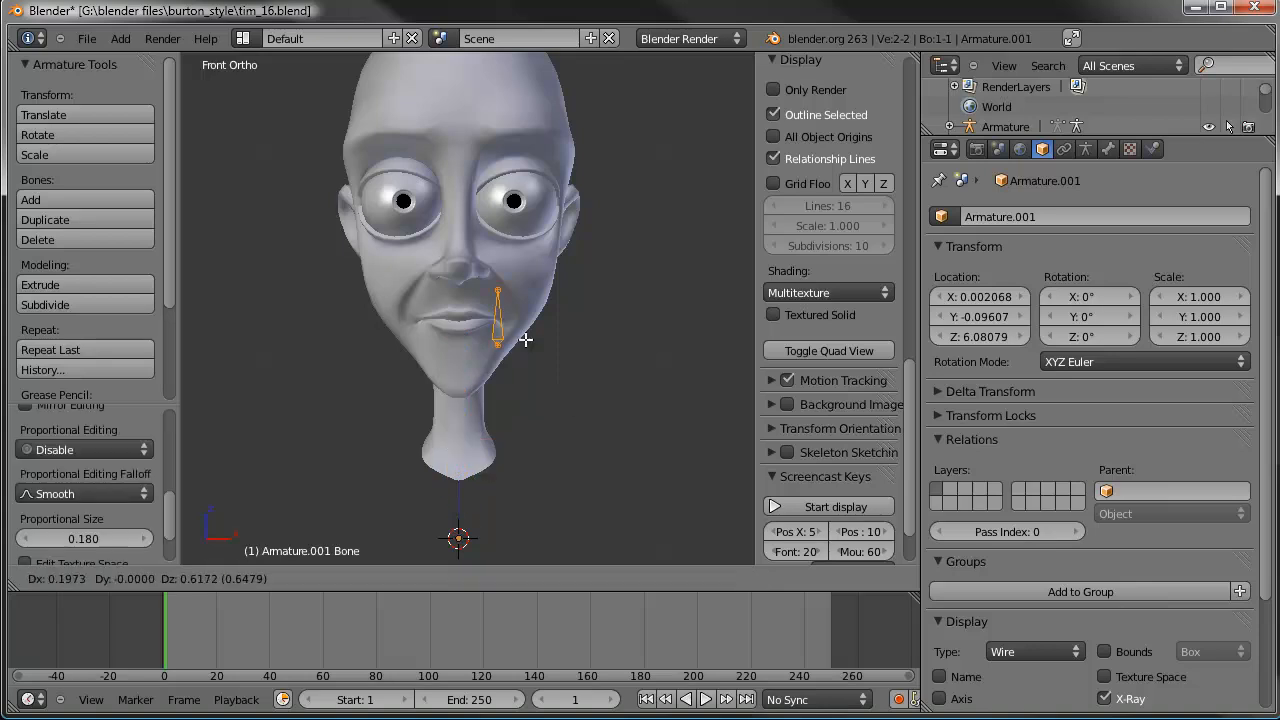
pyautogui.click(526, 340)
# Step: Shrink the bone further and align it with the character's left mouth corner in the front and side views
pyautogui.scroll(8, 526, 340)
pyautogui.press('s')
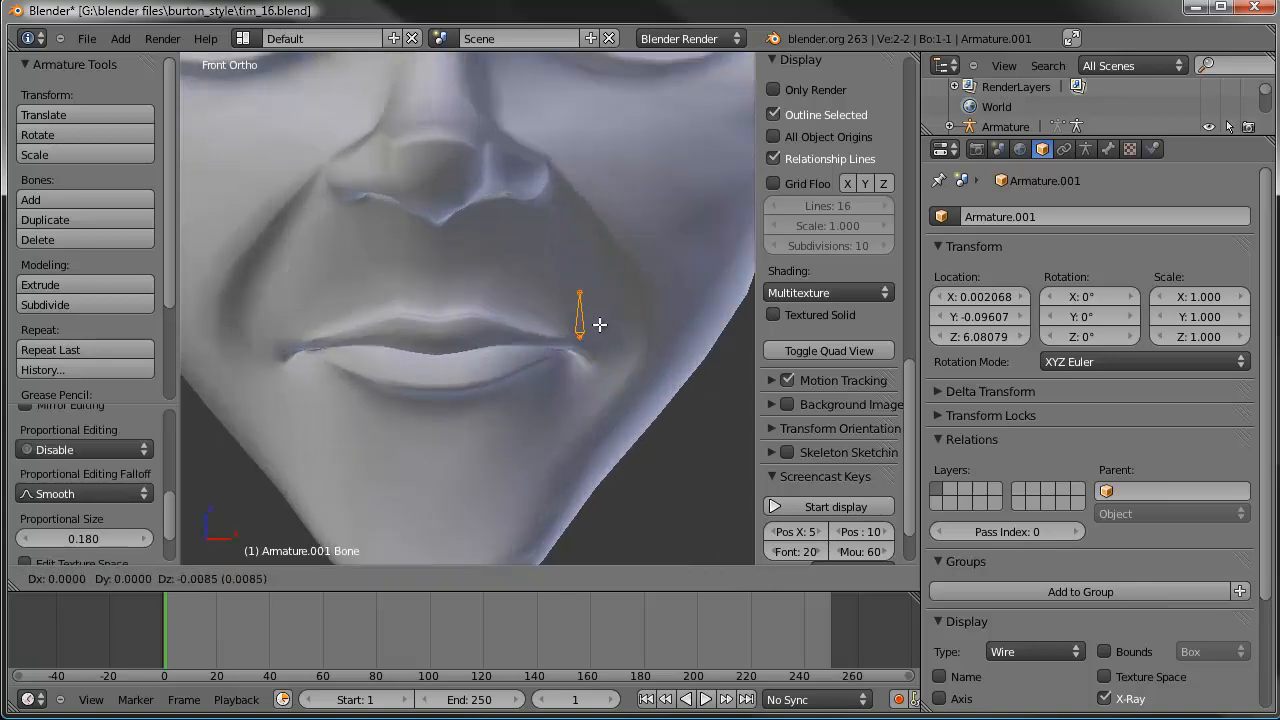
pyautogui.click(612, 319)
pyautogui.press('g')
pyautogui.click(616, 313)
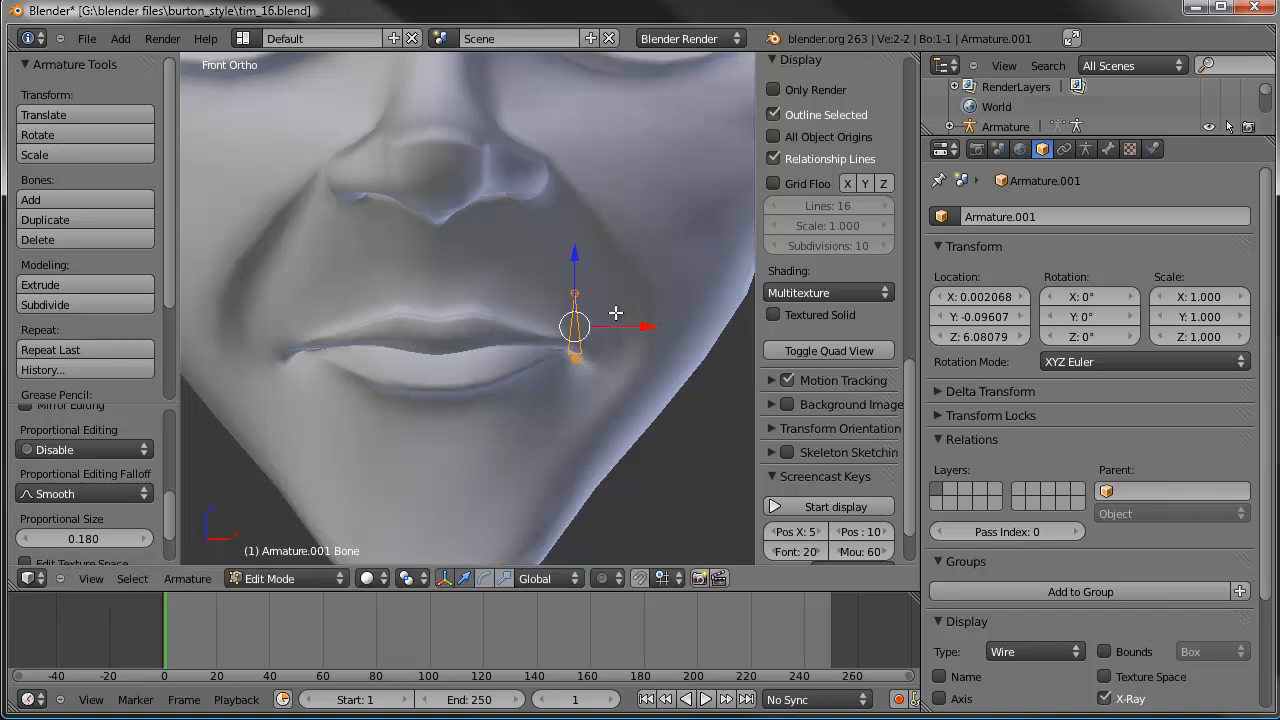
pyautogui.press('KP_3')
pyautogui.press('g')
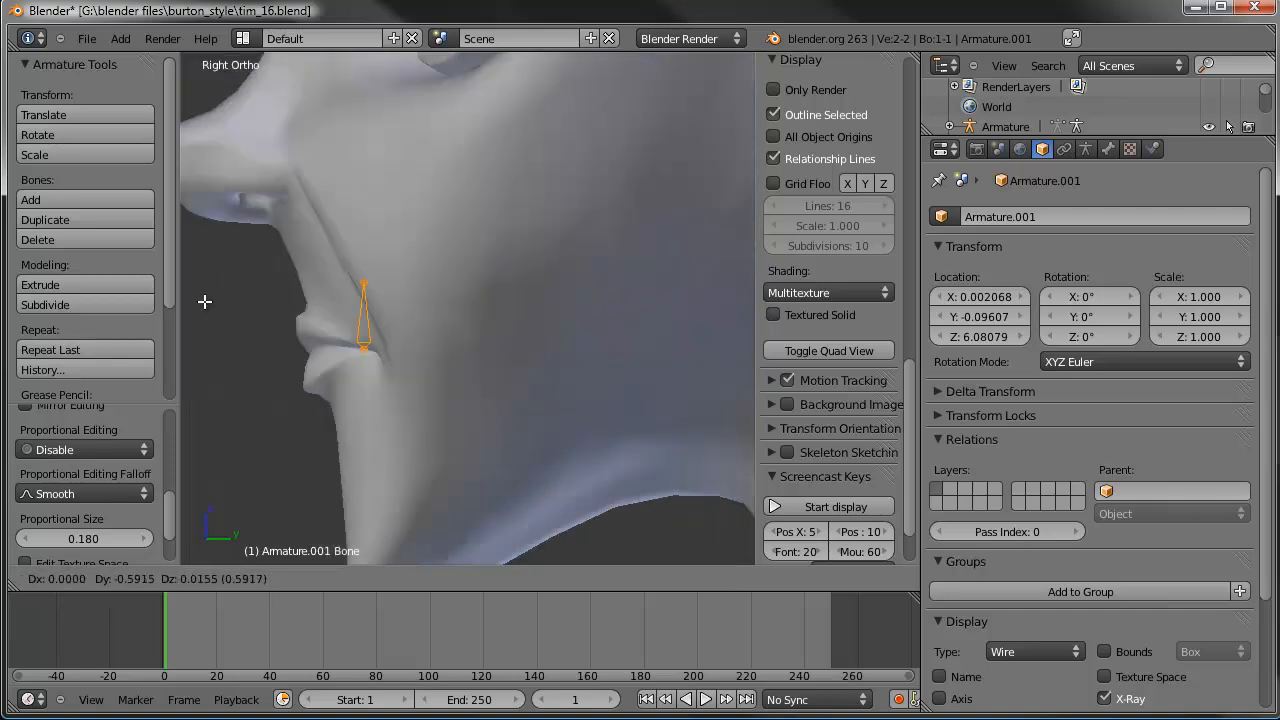
pyautogui.click(217, 311)
pyautogui.moveTo(217, 311); pyautogui.dragTo(458, 345, button='middle')
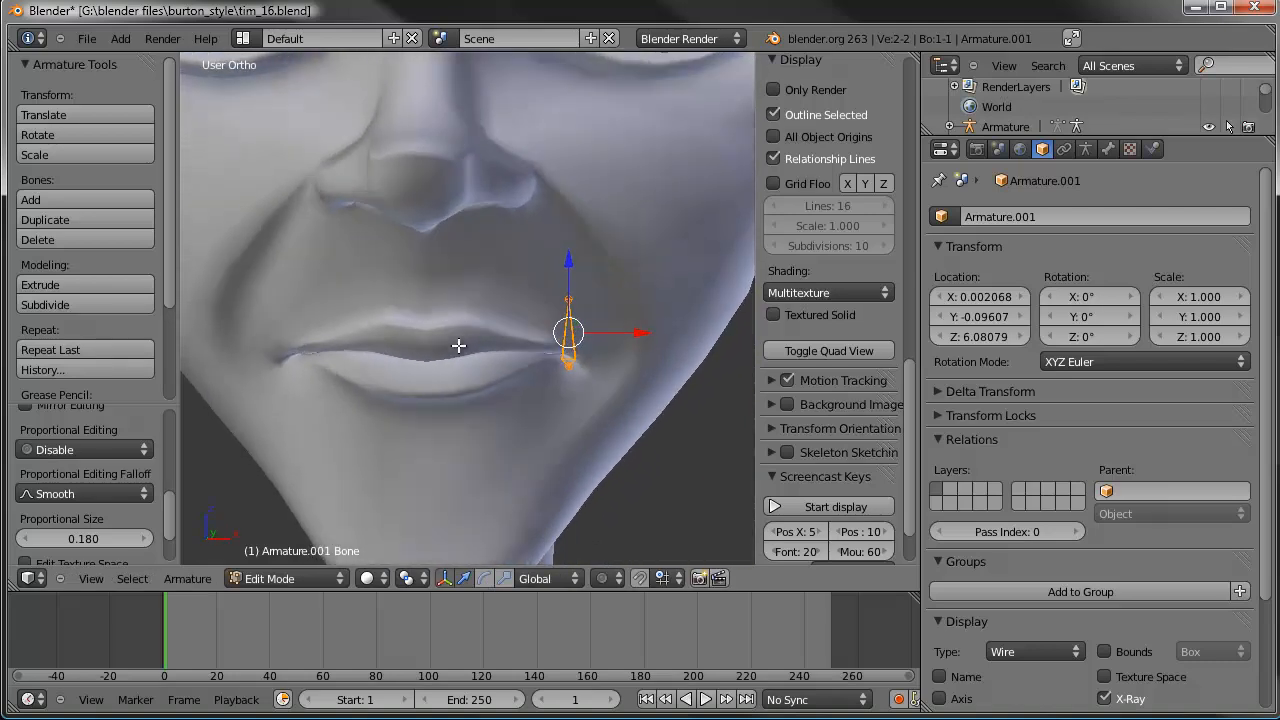
pyautogui.press('KP_1')
# Step: Rename the new armature object as Facial_Rig and check its object and data names
pyautogui.scroll(-2, 815, 298)
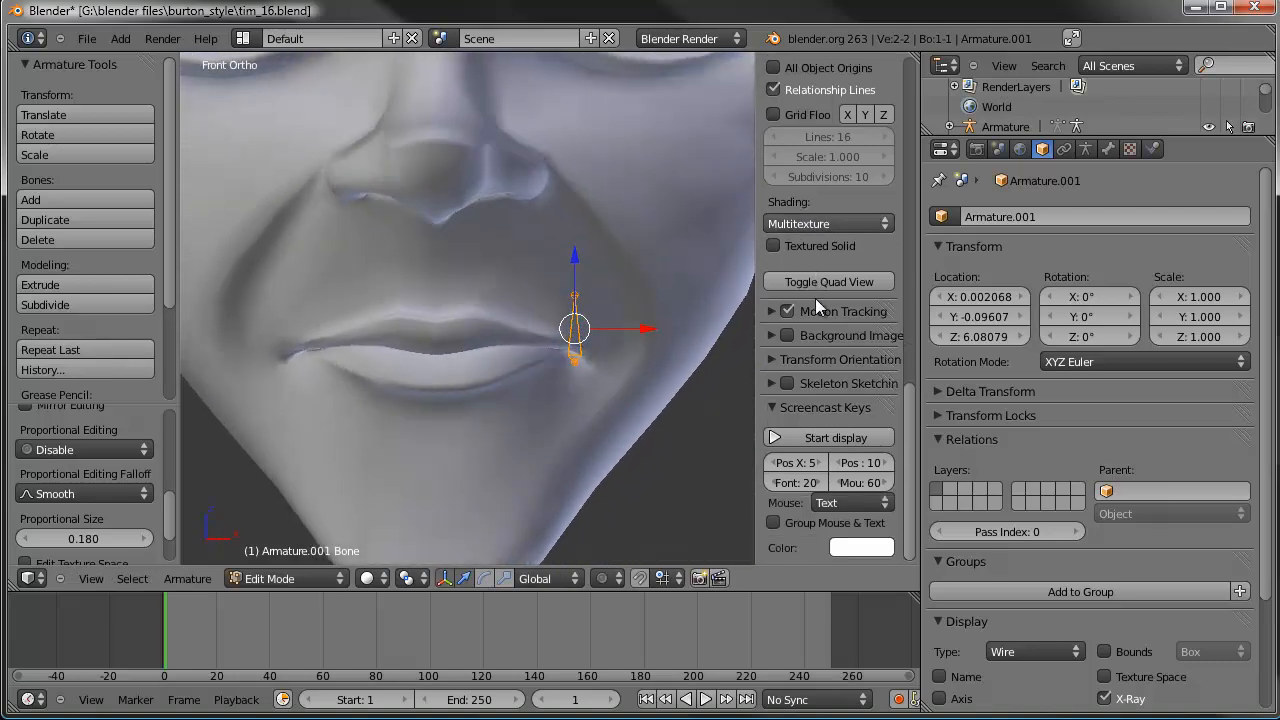
pyautogui.scroll(4, 815, 298)
pyautogui.scroll(5, 815, 298)
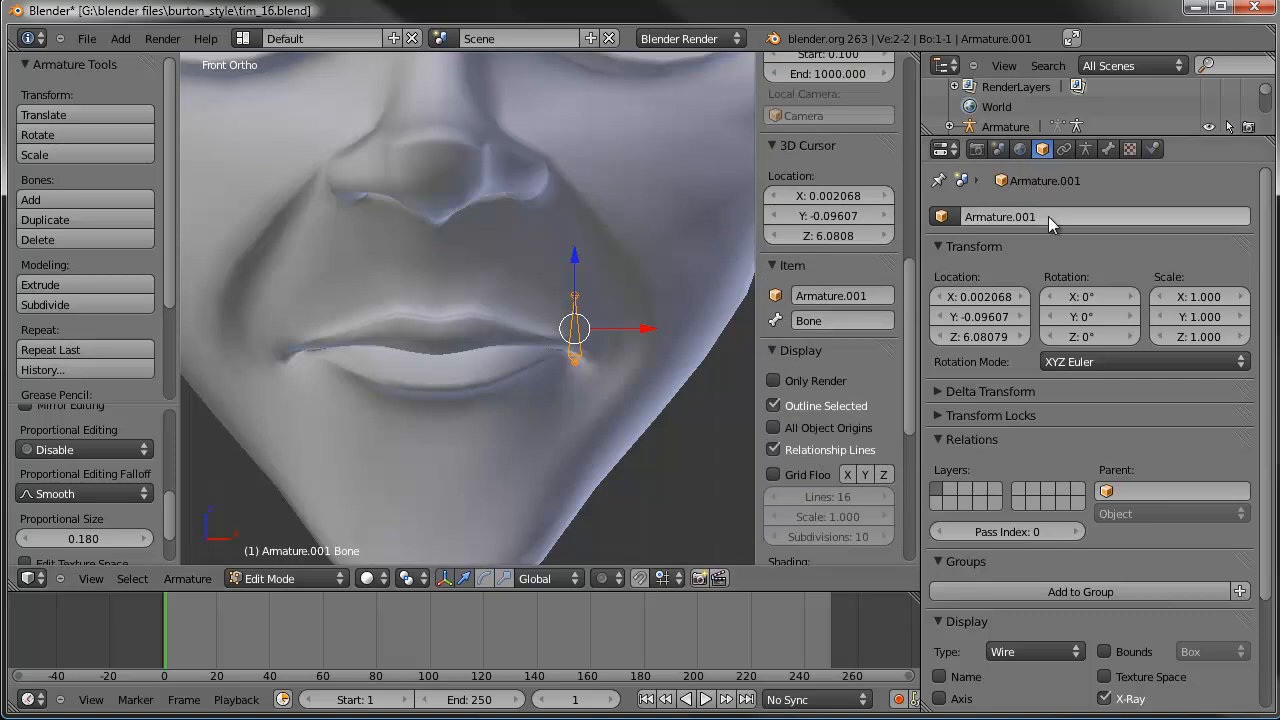
pyautogui.scroll(-3, 606, 334)
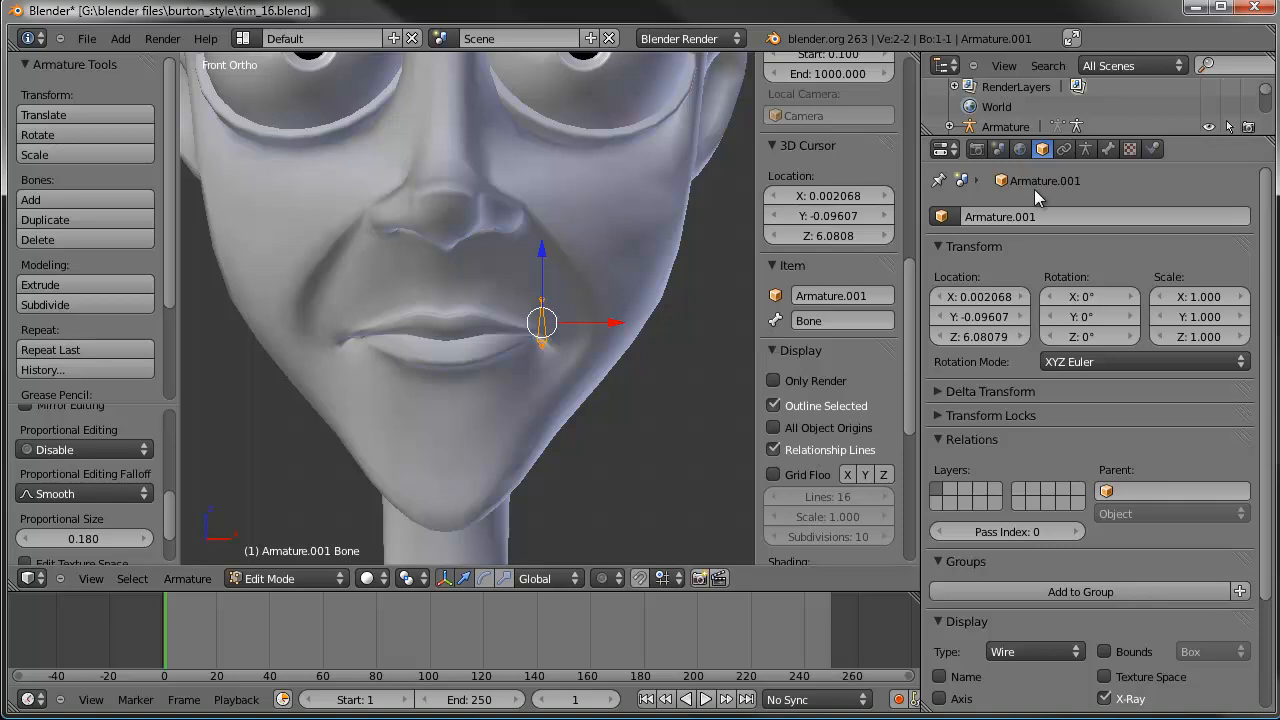
pyautogui.click(868, 298)
pyautogui.write('Facial')
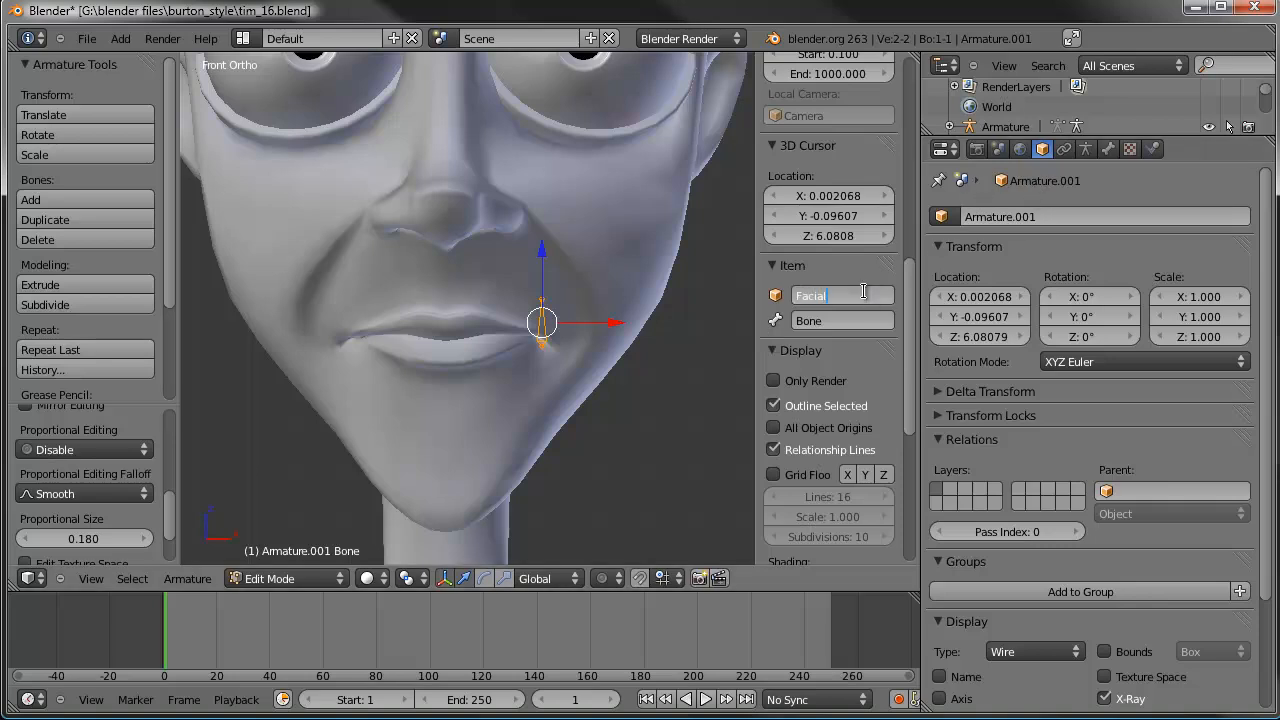
pyautogui.write('_Rig')
pyautogui.press('Return')
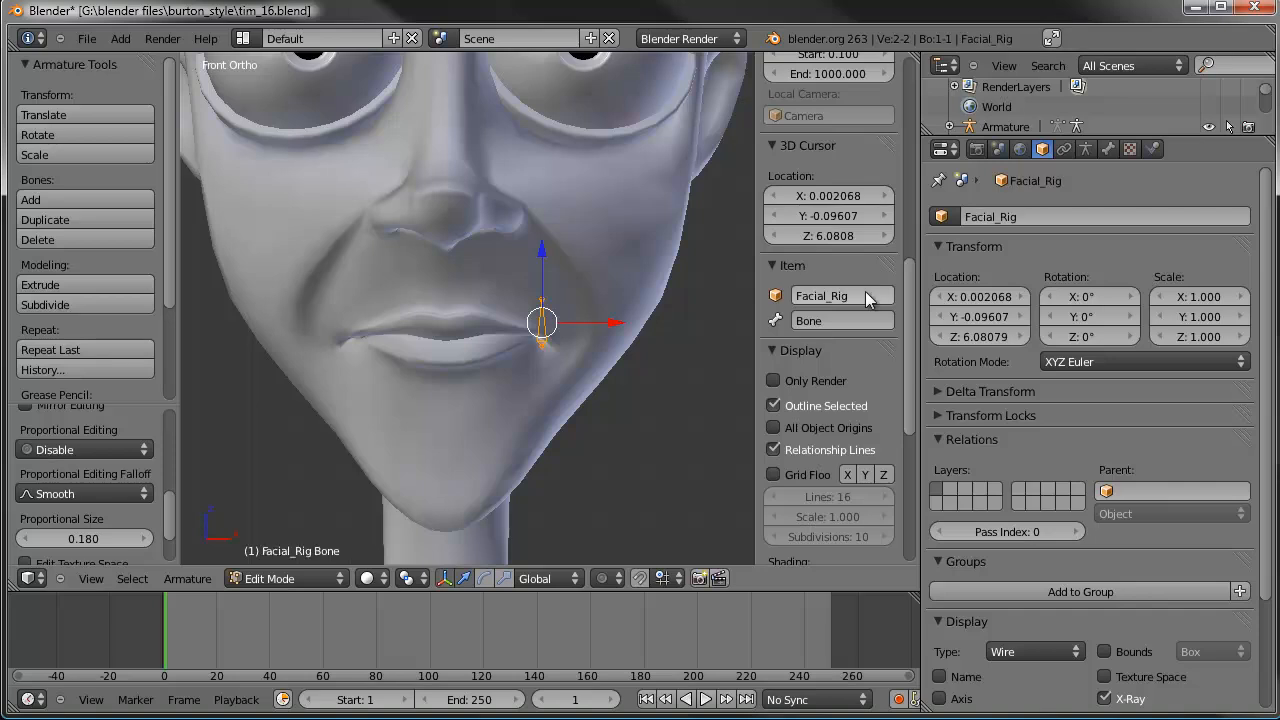
pyautogui.click(1086, 149)
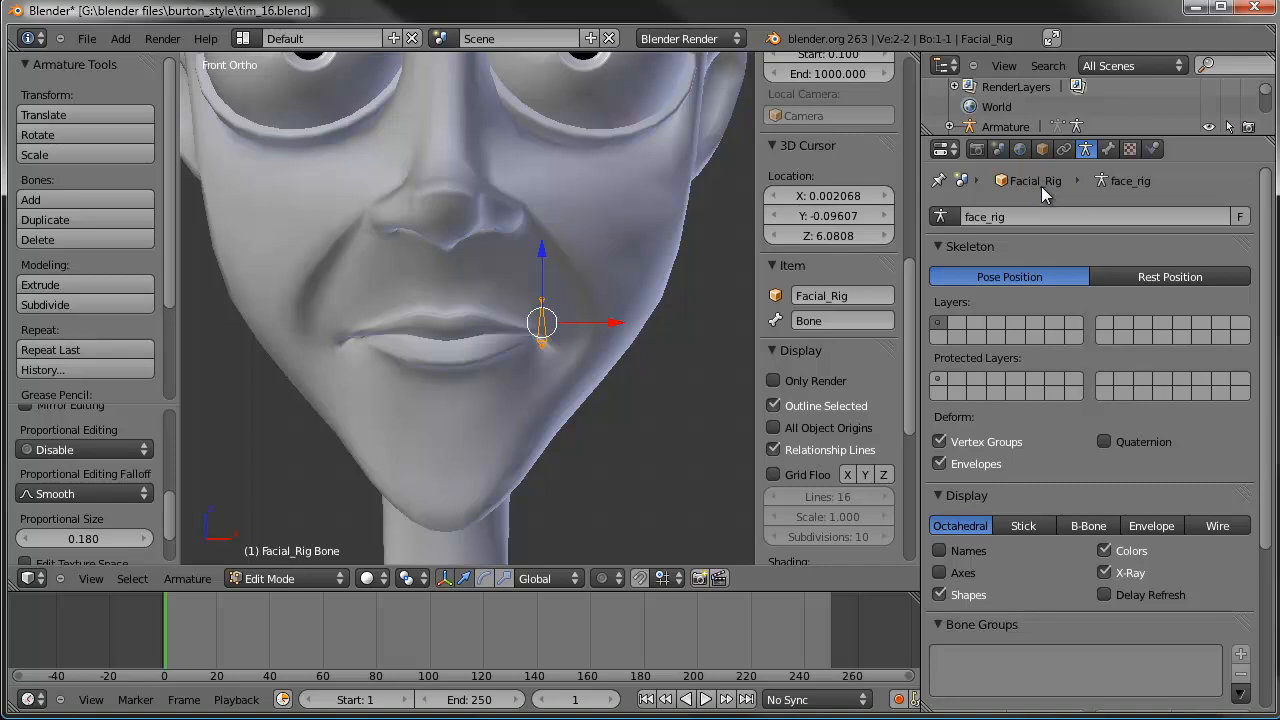
pyautogui.click(1046, 150)
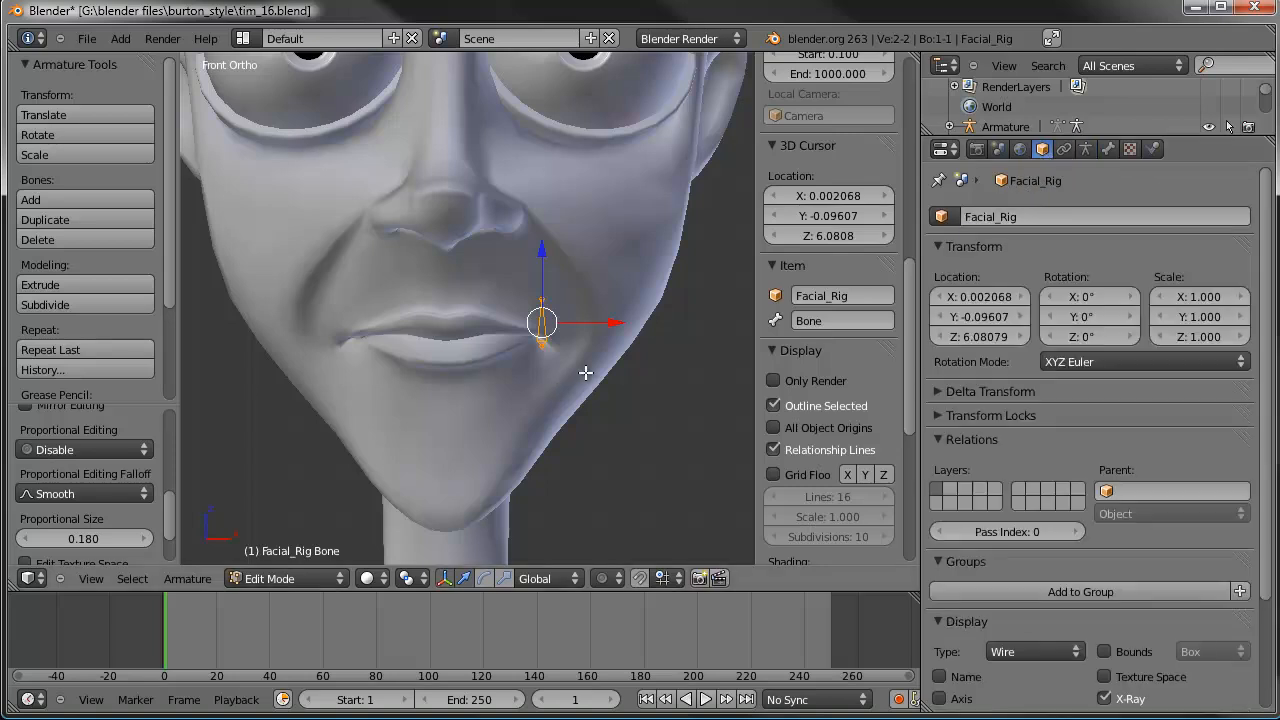
# Step: Rename the mouth corner bone as FC_mouth.L
pyautogui.click(837, 318)
pyautogui.write('mouth')
pyautogui.press('BackSpace')
pyautogui.write('FC_mouth.L')
pyautogui.press('Return')
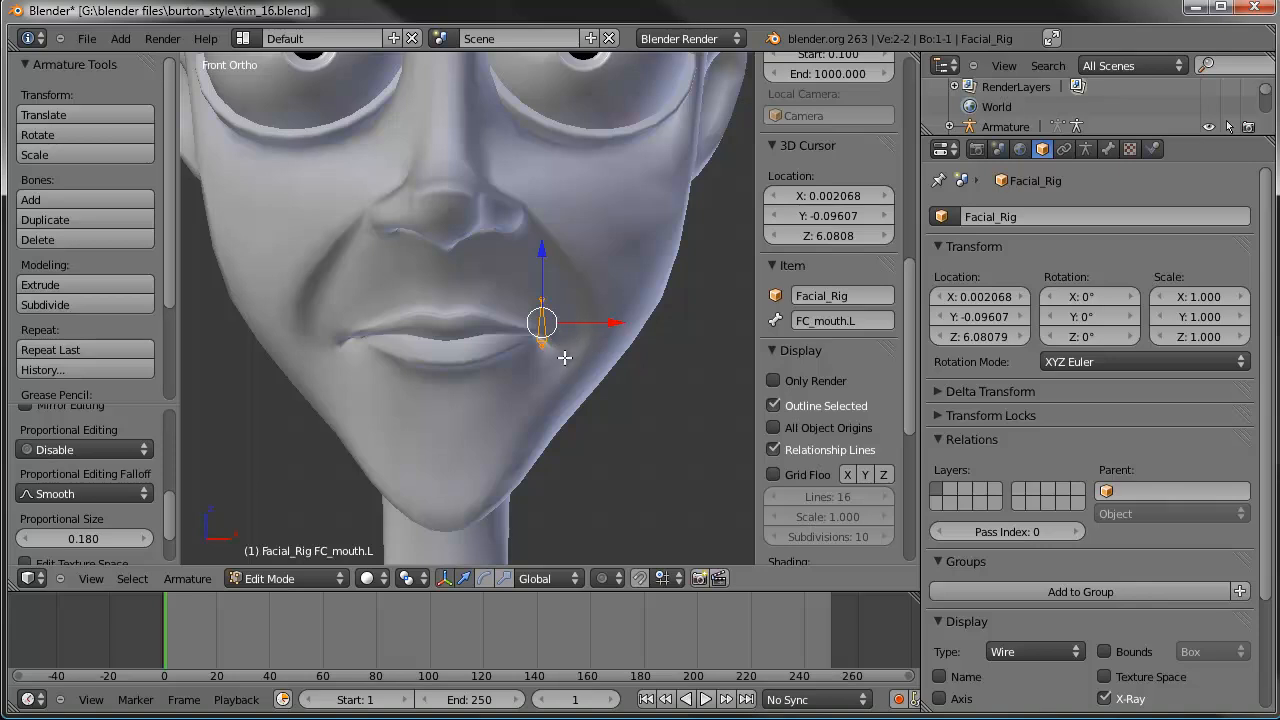
# Step: Duplicate the mouth bone and position the copy at the character's left lower eyelid in the front and side views
pyautogui.hotkey('shift', 'd')
pyautogui.click(622, 128)
pyautogui.scroll(-3, 615, 180)
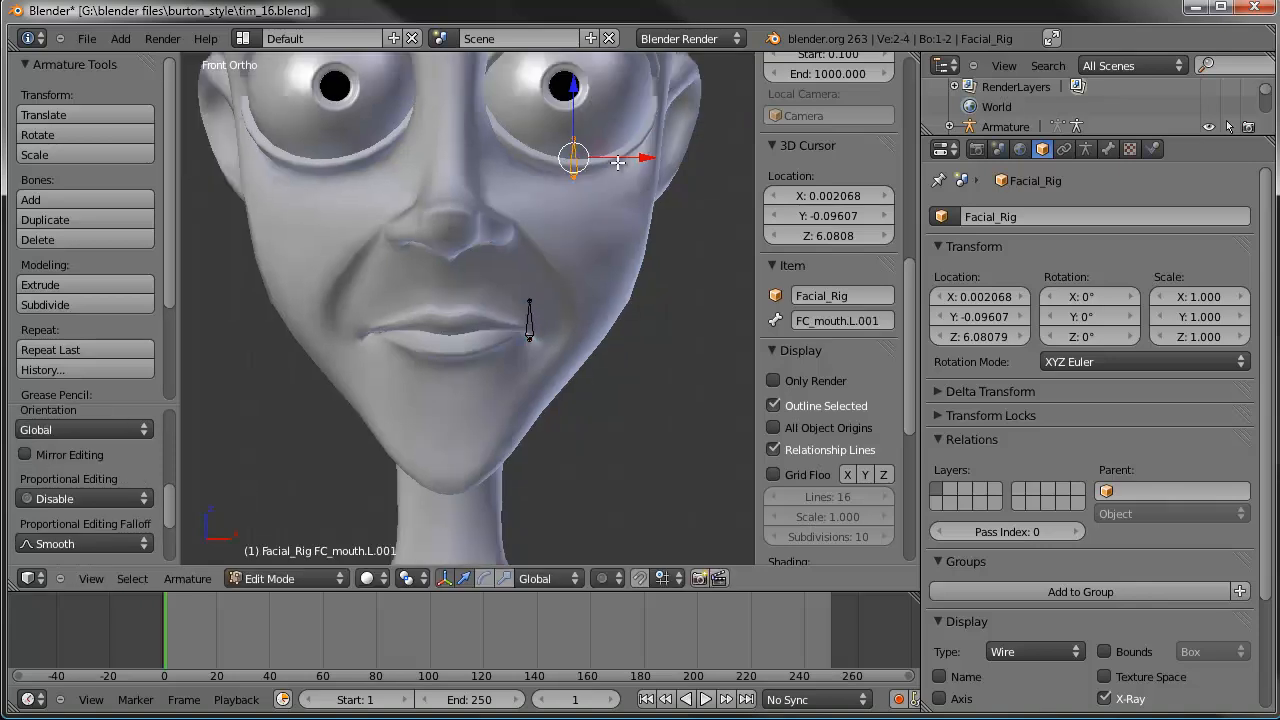
pyautogui.press('KP_3')
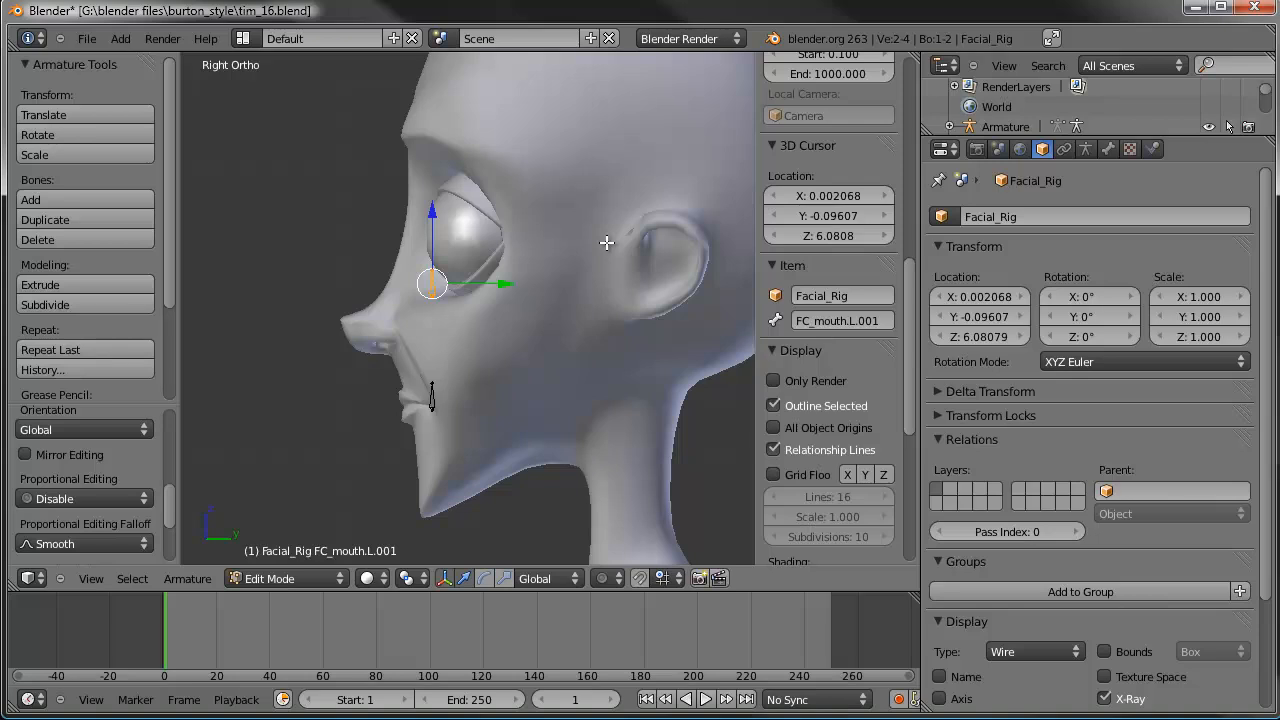
pyautogui.scroll(3, 606, 242)
pyautogui.press('g')
pyautogui.click(464, 287)
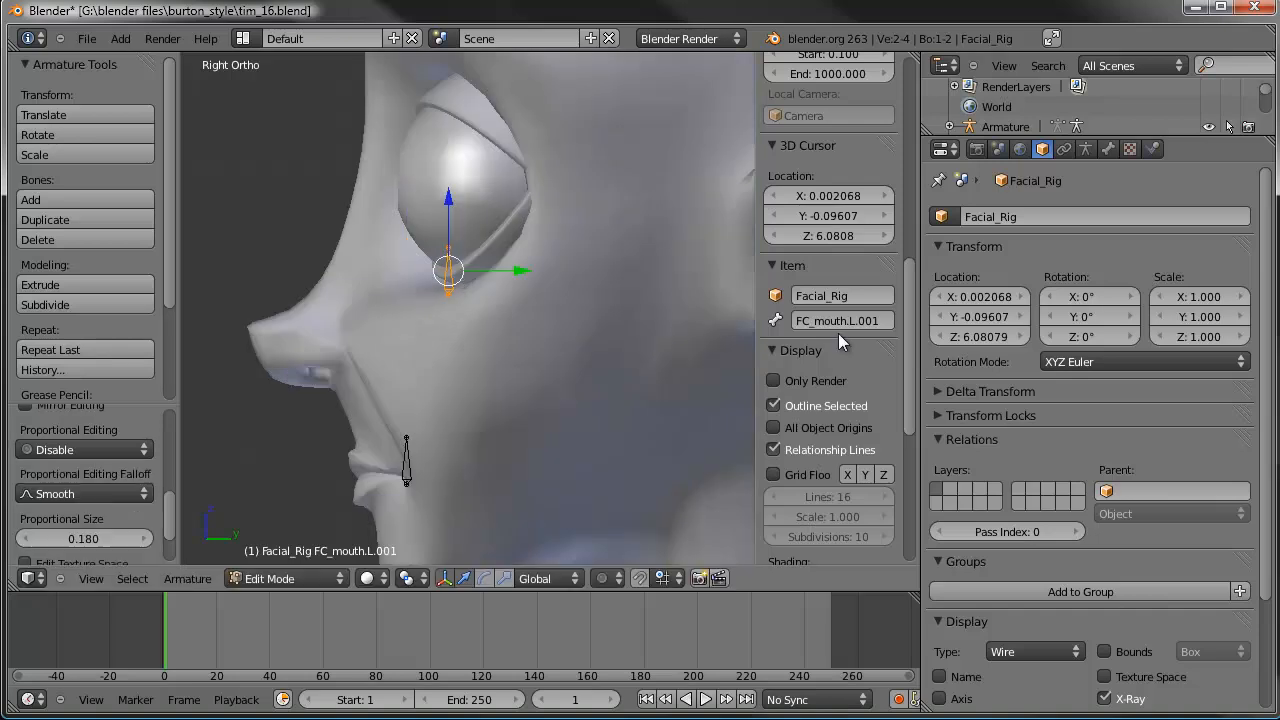
# Step: Rename the duplicated bone at the lower eyelid as FC_eyelid.L
pyautogui.moveTo(812, 320); pyautogui.dragTo(1073, 340)
pyautogui.write('eyelid.L')
pyautogui.press('Return')
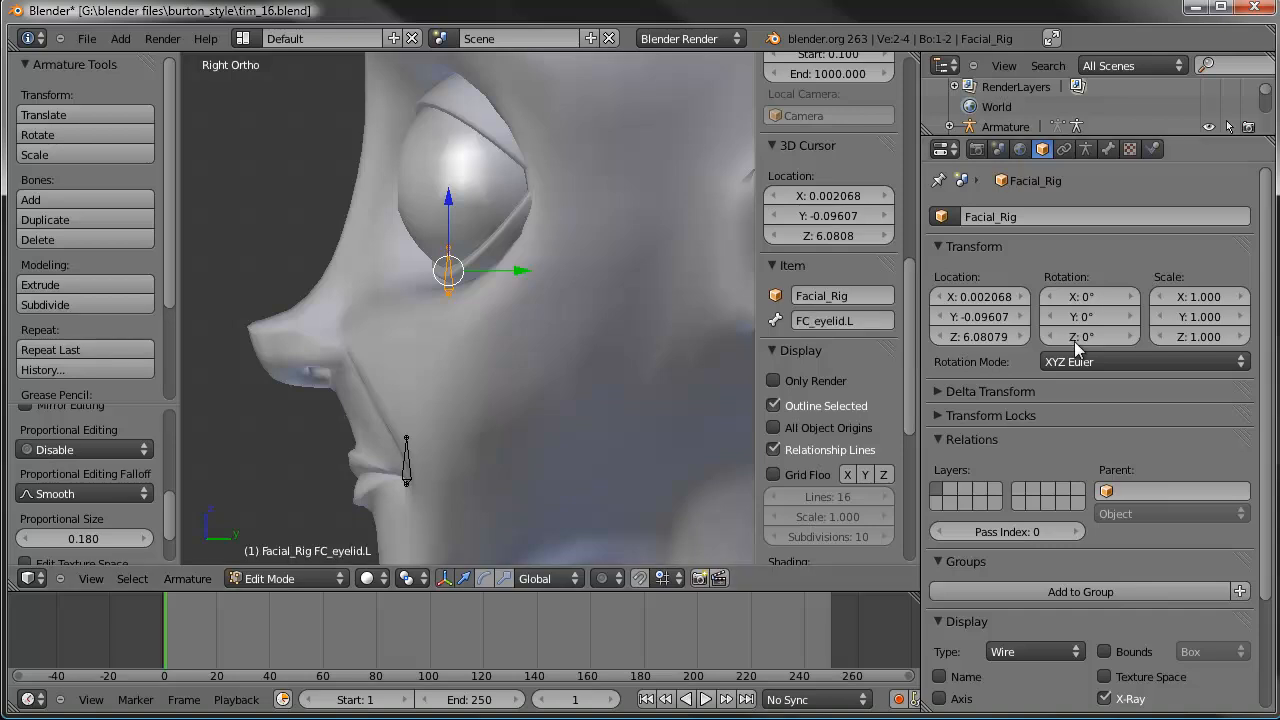
pyautogui.click(835, 314)
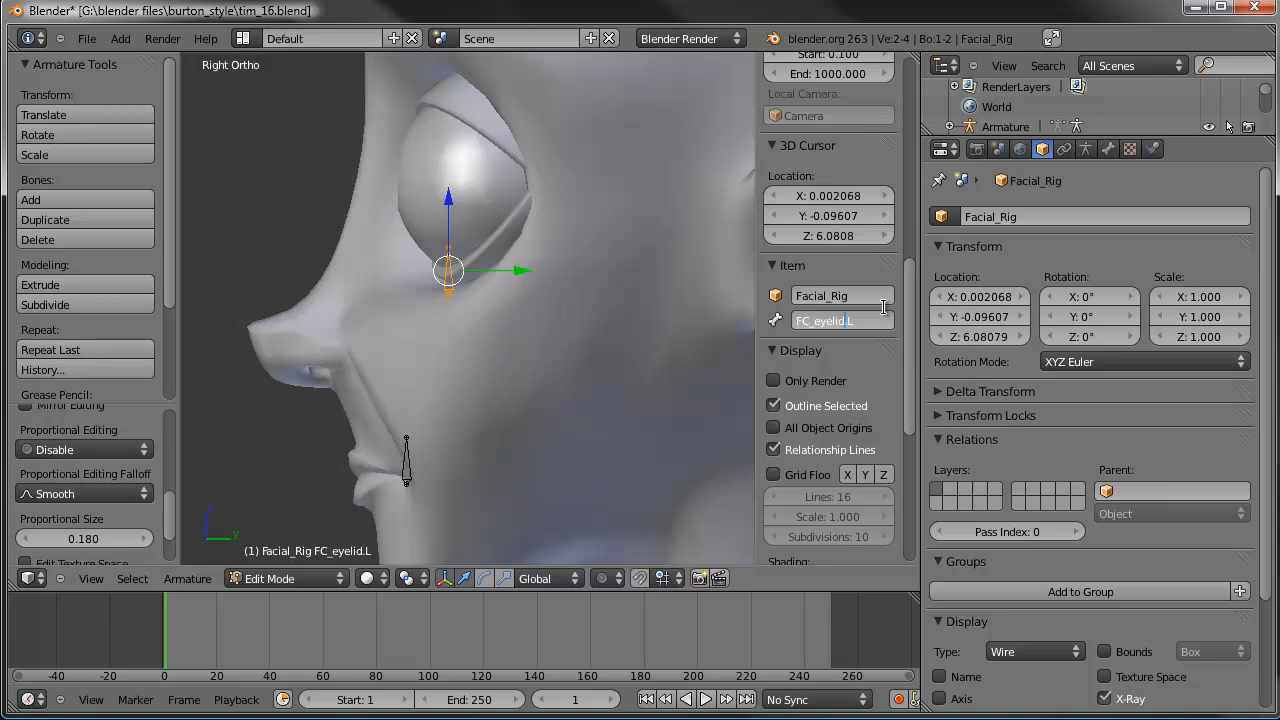
pyautogui.write('B')
pyautogui.press('Escape')
# Step: Rename the lower eyelid bone as FC_eyelid.B.L
pyautogui.click(845, 320)
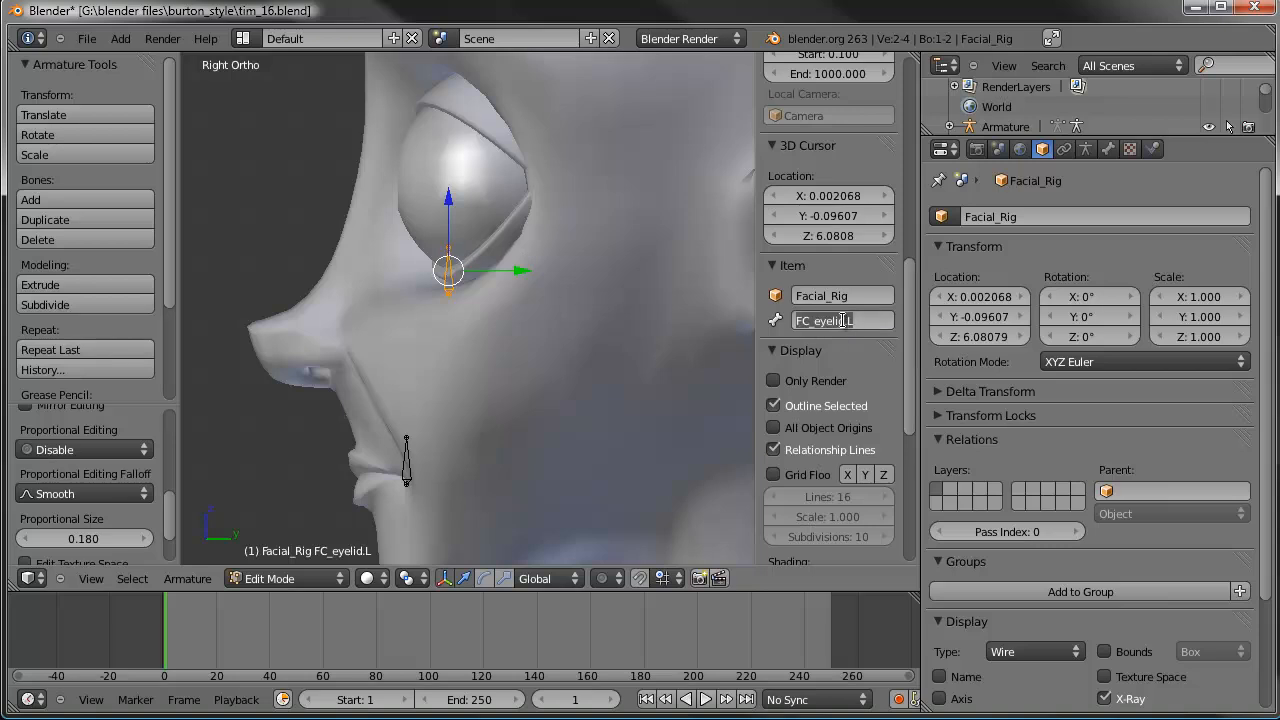
pyautogui.hotkey('ctrl', 'a')
pyautogui.write('B.L')
pyautogui.press('Return')
# Step: Duplicate the lower eyelid bone, place the copy above the character's left upper eyelid and check it in the front view
pyautogui.hotkey('shift', 'd')
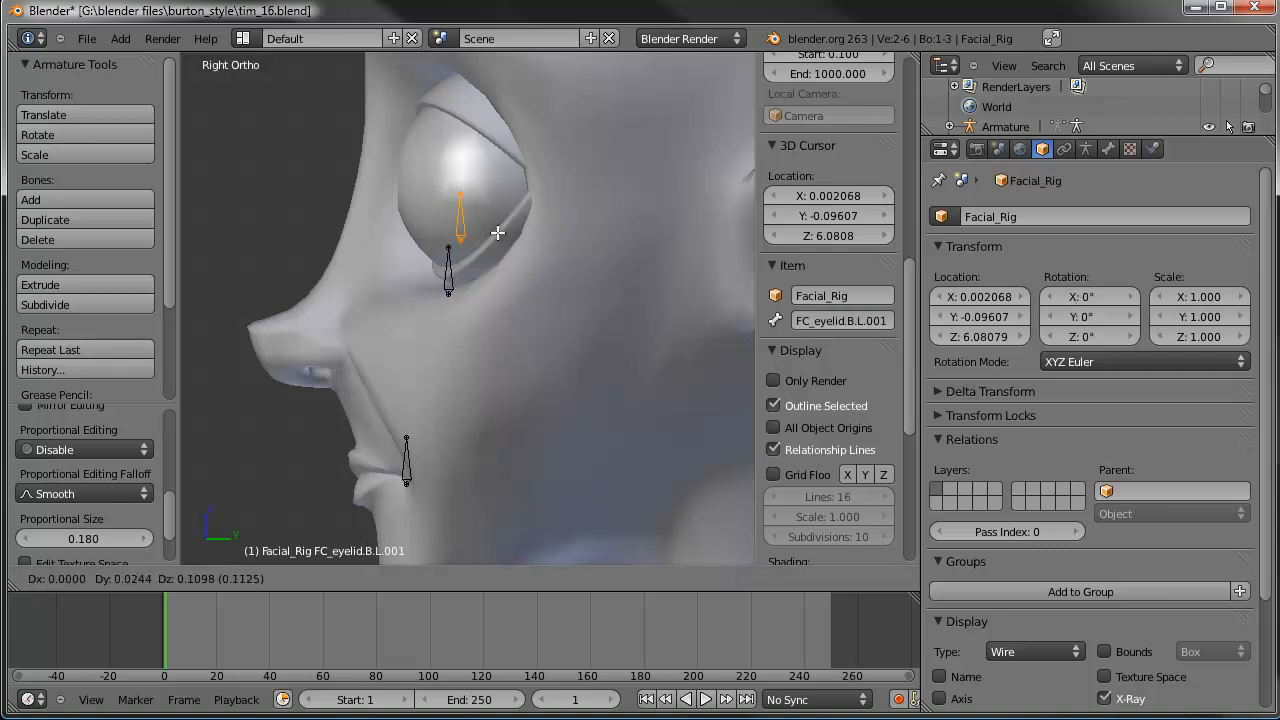
pyautogui.click(488, 137)
pyautogui.moveTo(488, 137); pyautogui.dragTo(627, 227, button='middle')
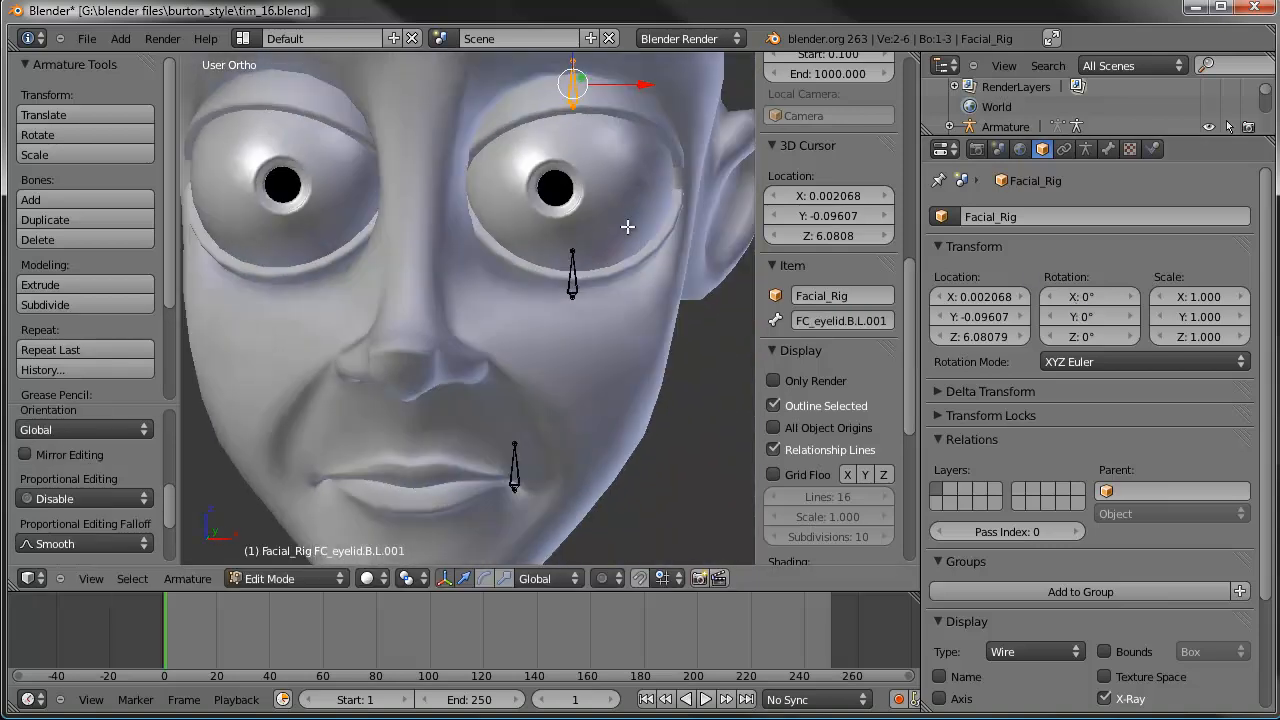
pyautogui.press('KP_1')
# Step: Rename the upper eyelid bone as FC_eyelid.T.L
pyautogui.click(860, 321)
pyautogui.write('T')
pyautogui.moveTo(864, 321); pyautogui.dragTo(1107, 338)
pyautogui.press('BackSpace')
pyautogui.press('BackSpace')
pyautogui.press('Return')
# Step: Duplicate the upper eyelid bone and place the copy just above the character's left brow
pyautogui.scroll(-3, 398, 172)
pyautogui.keyDown('shift'); pyautogui.moveTo(556, 228); pyautogui.dragTo(557, 352, button='middle'); pyautogui.keyUp('shift')
pyautogui.scroll(3, 545, 334)
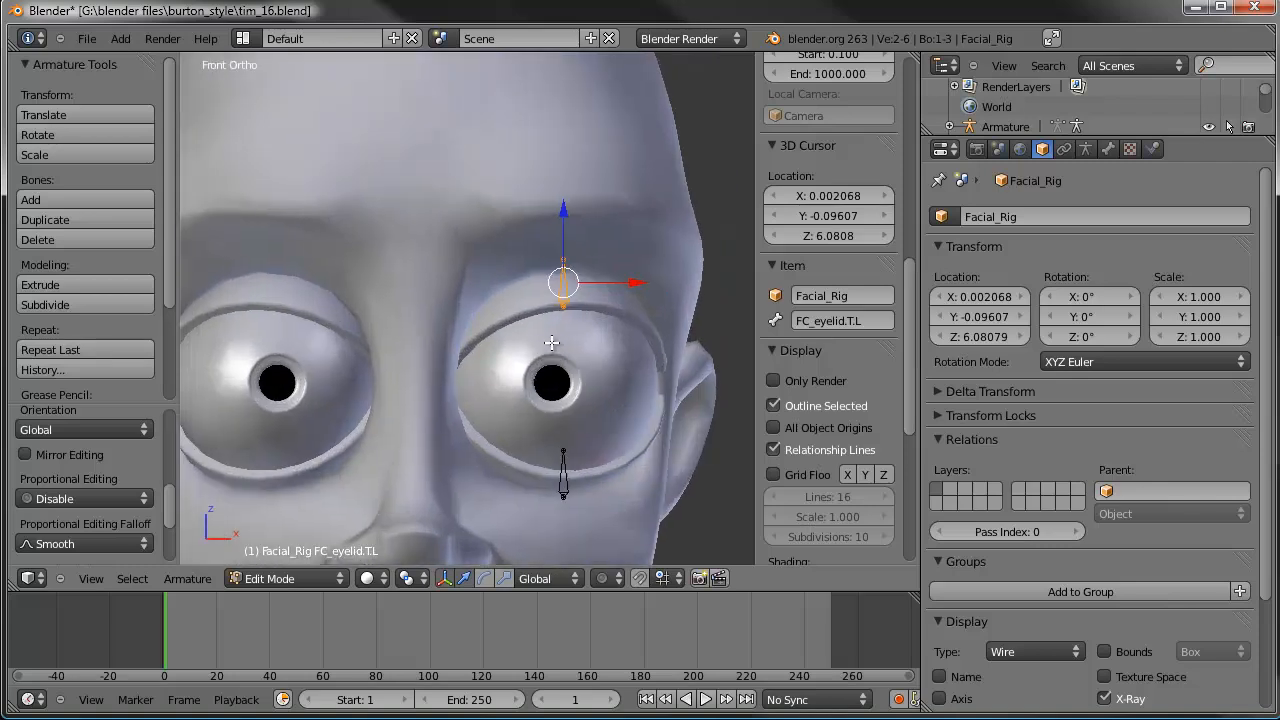
pyautogui.hotkey('shift', 'd')
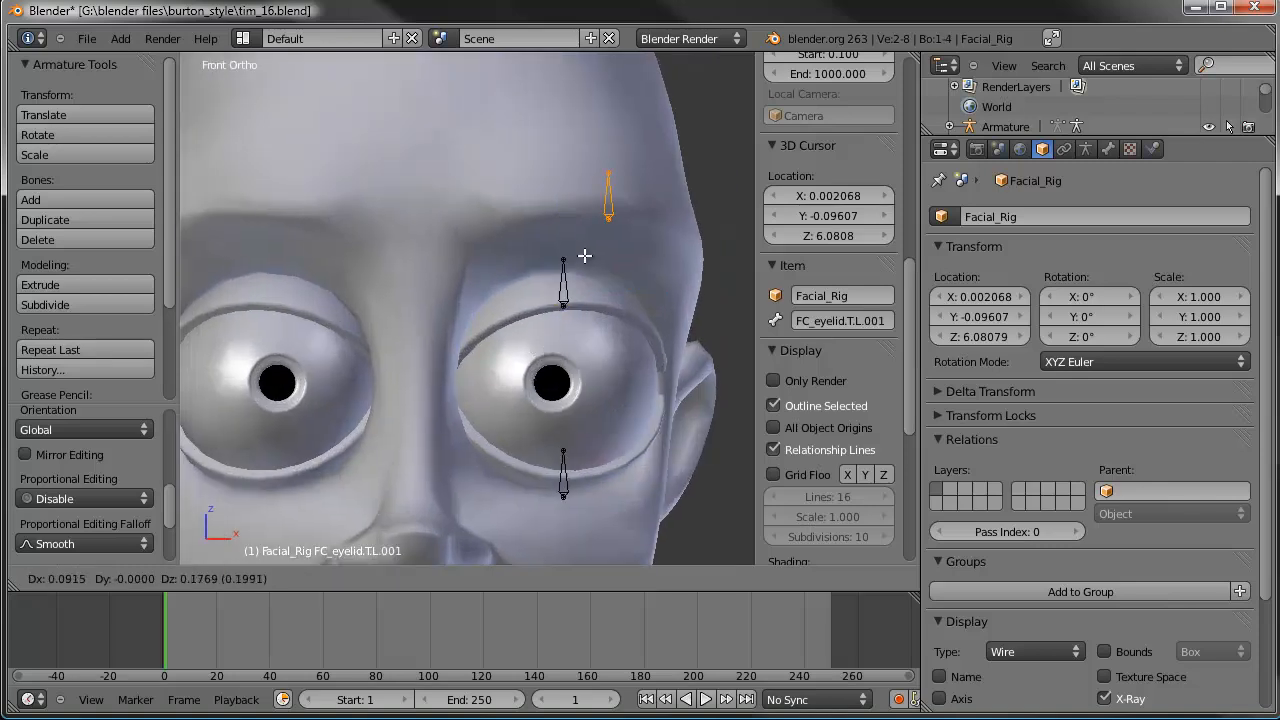
pyautogui.click(574, 256)
# Step: Rename the duplicated bone at the brow as FC_brow.L
pyautogui.click(821, 322)
pyautogui.moveTo(820, 321); pyautogui.dragTo(956, 314)
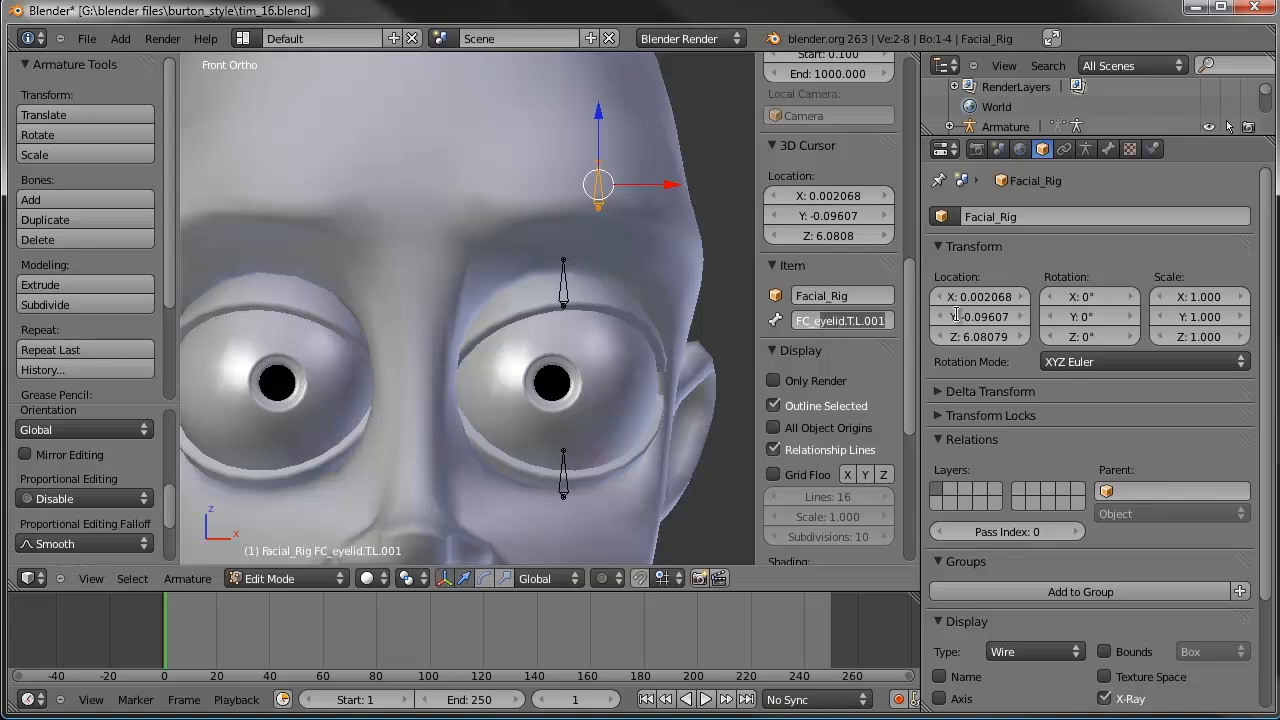
pyautogui.write('eye')
pyautogui.press('BackSpace')
pyautogui.press('BackSpace')
pyautogui.press('BackSpace')
pyautogui.write('brow')
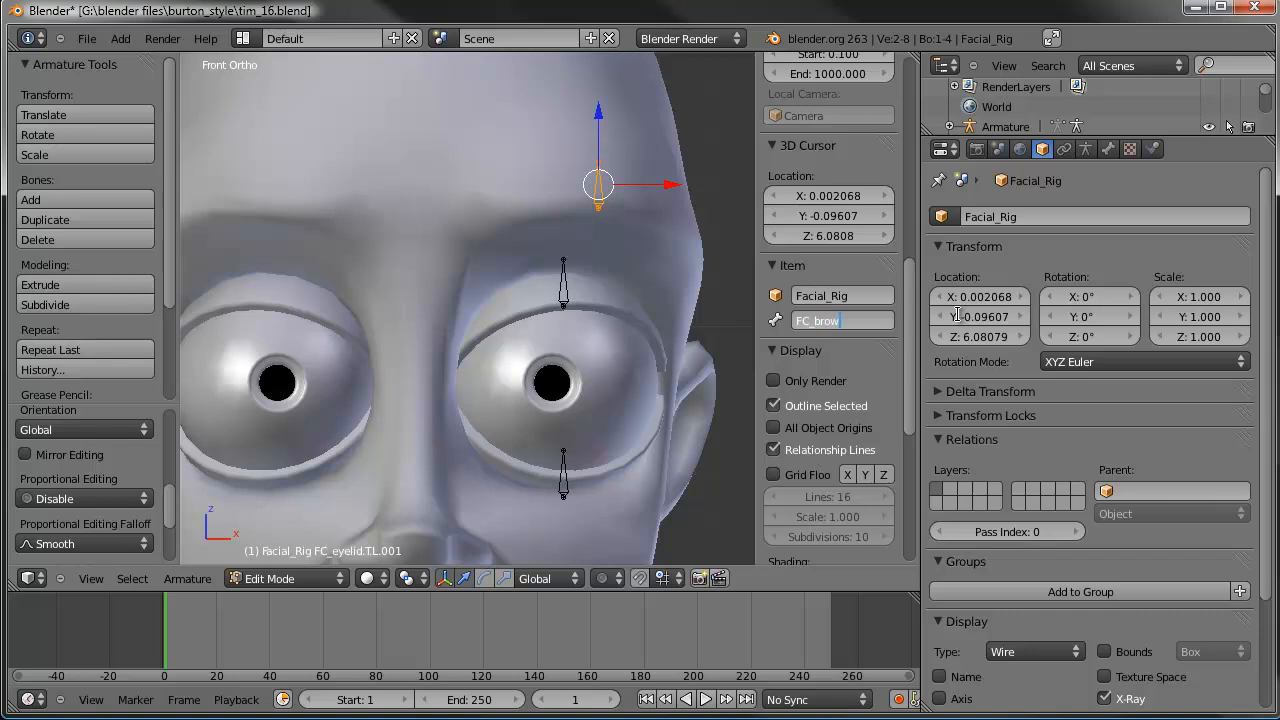
pyautogui.write('.L')
pyautogui.press('Return')
# Step: Add a new bone to the armature, scale it down and move it straight up to the chin
pyautogui.scroll(-5, 643, 237)
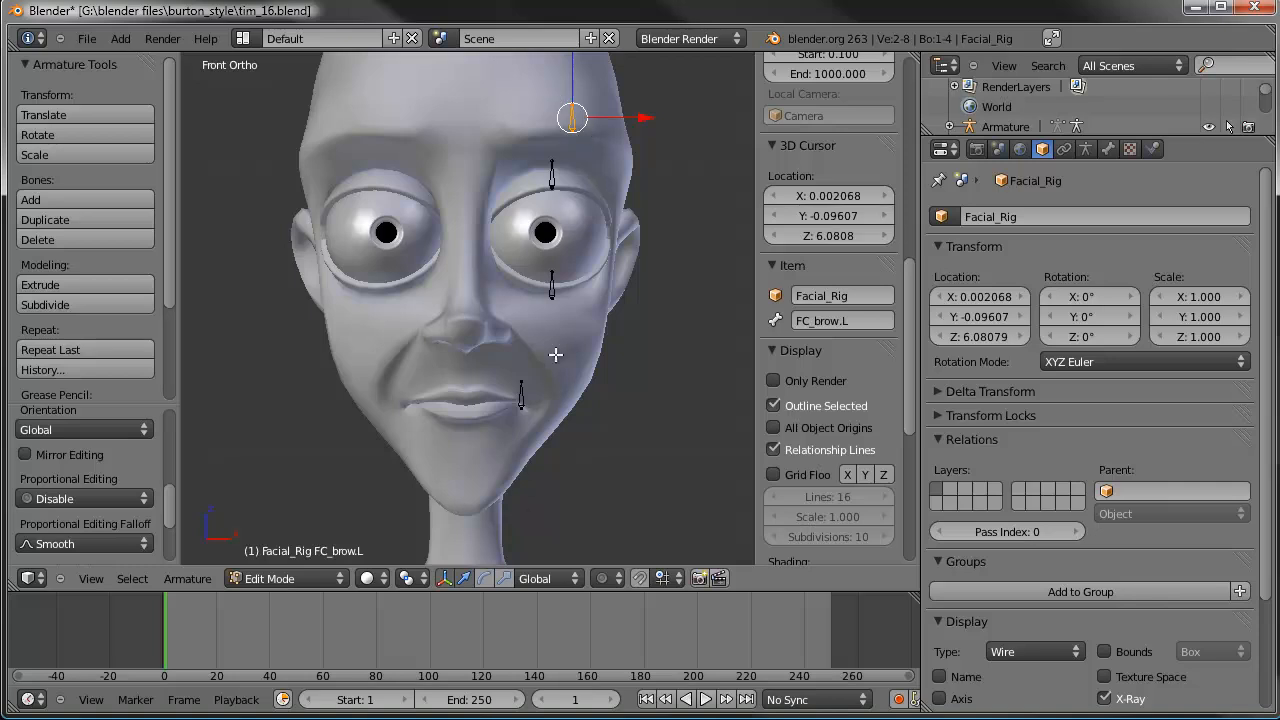
pyautogui.scroll(-3, 530, 410)
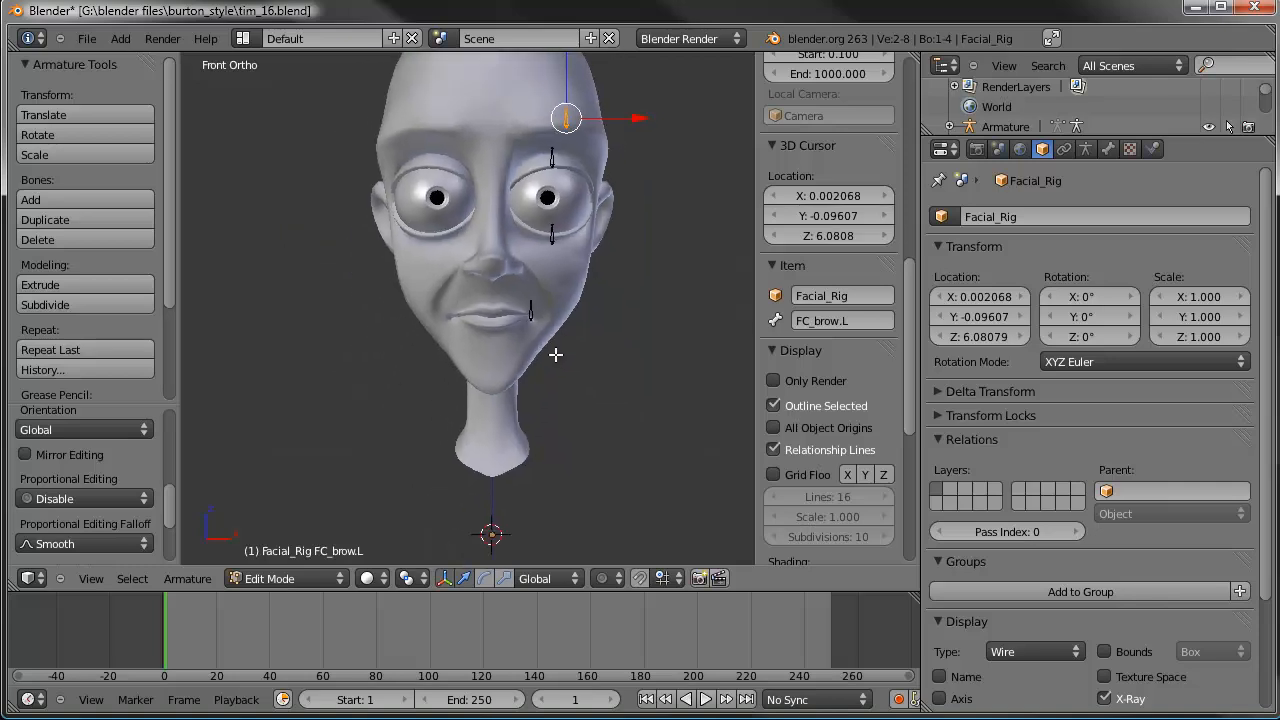
pyautogui.hotkey('shift', 'a')
pyautogui.rightClick(499, 408)
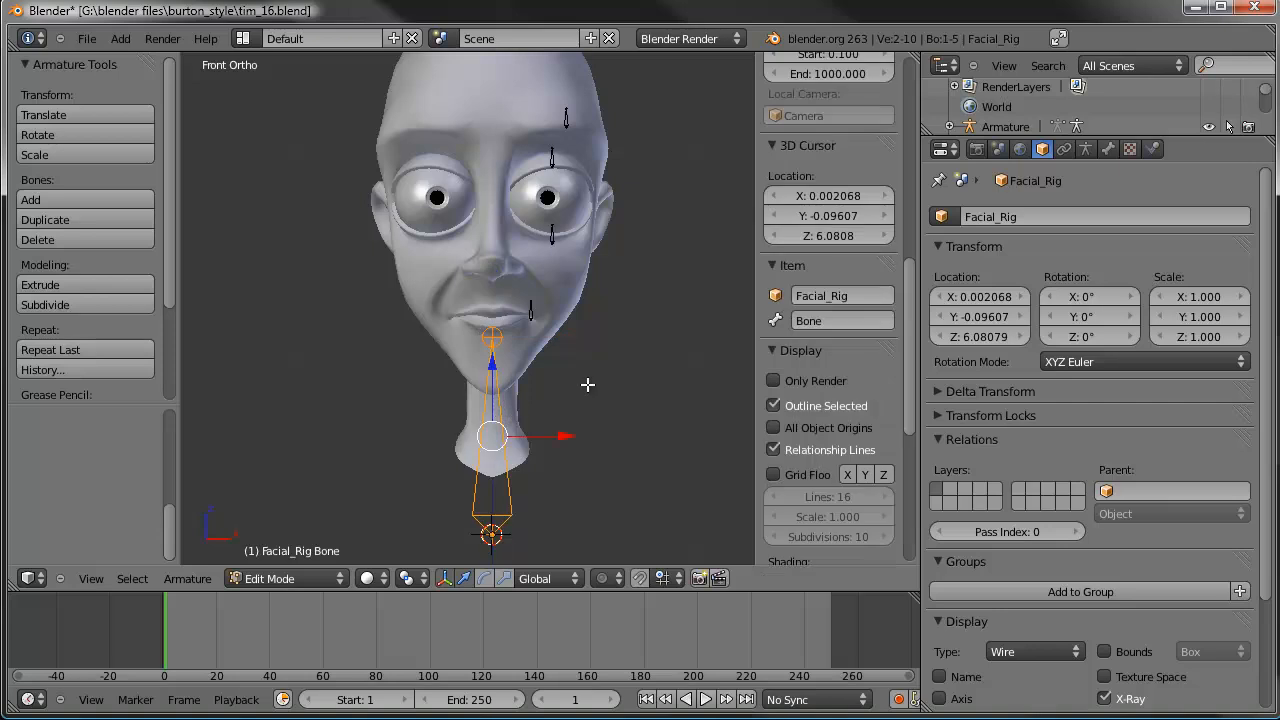
pyautogui.press('s')
pyautogui.click(517, 434)
pyautogui.press('s')
pyautogui.press('z')
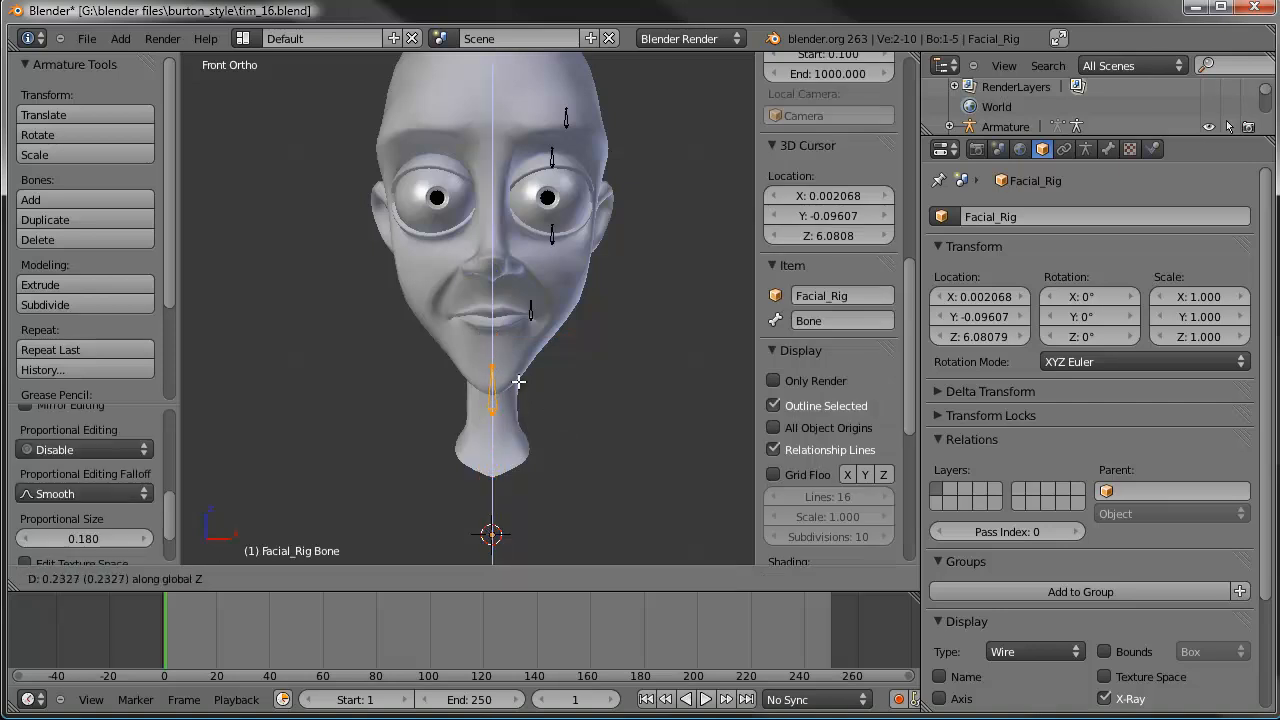
pyautogui.click(526, 373)
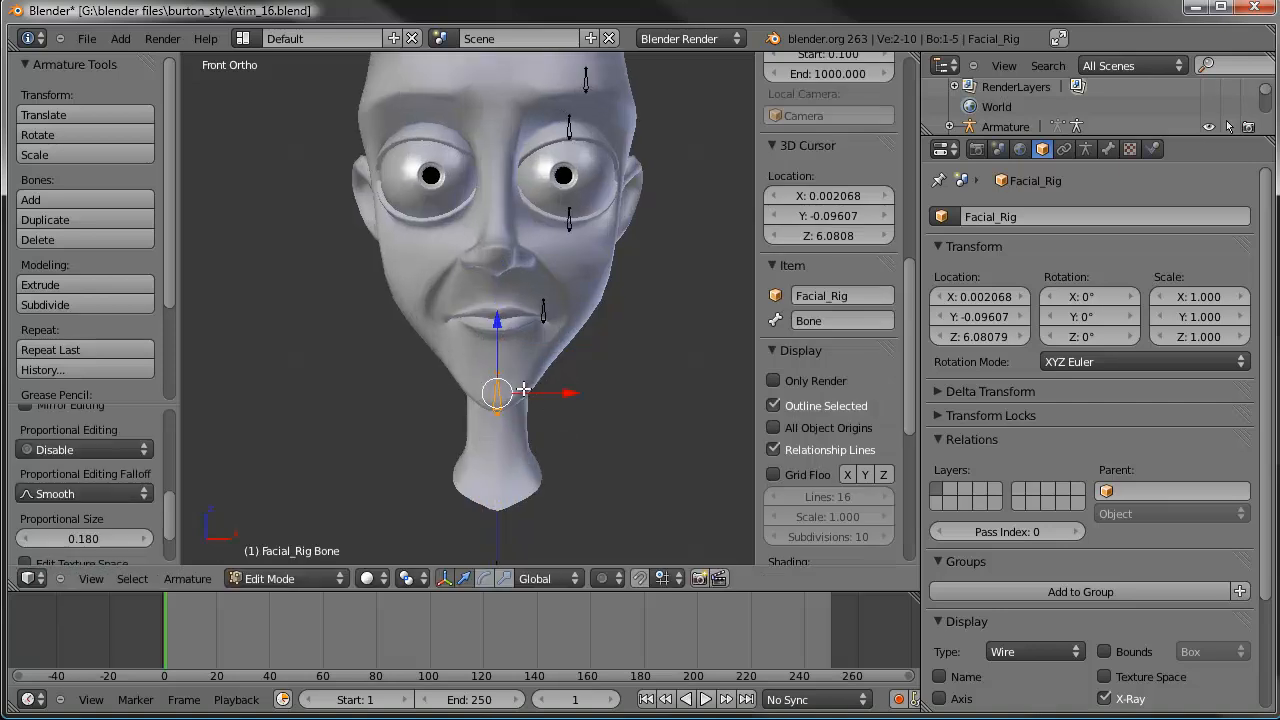
# Step: Rename the chin bone as FC_chin
pyautogui.scroll(4, 600, 350)
pyautogui.click(844, 324)
pyautogui.write('FC_chin')
pyautogui.press('Return')
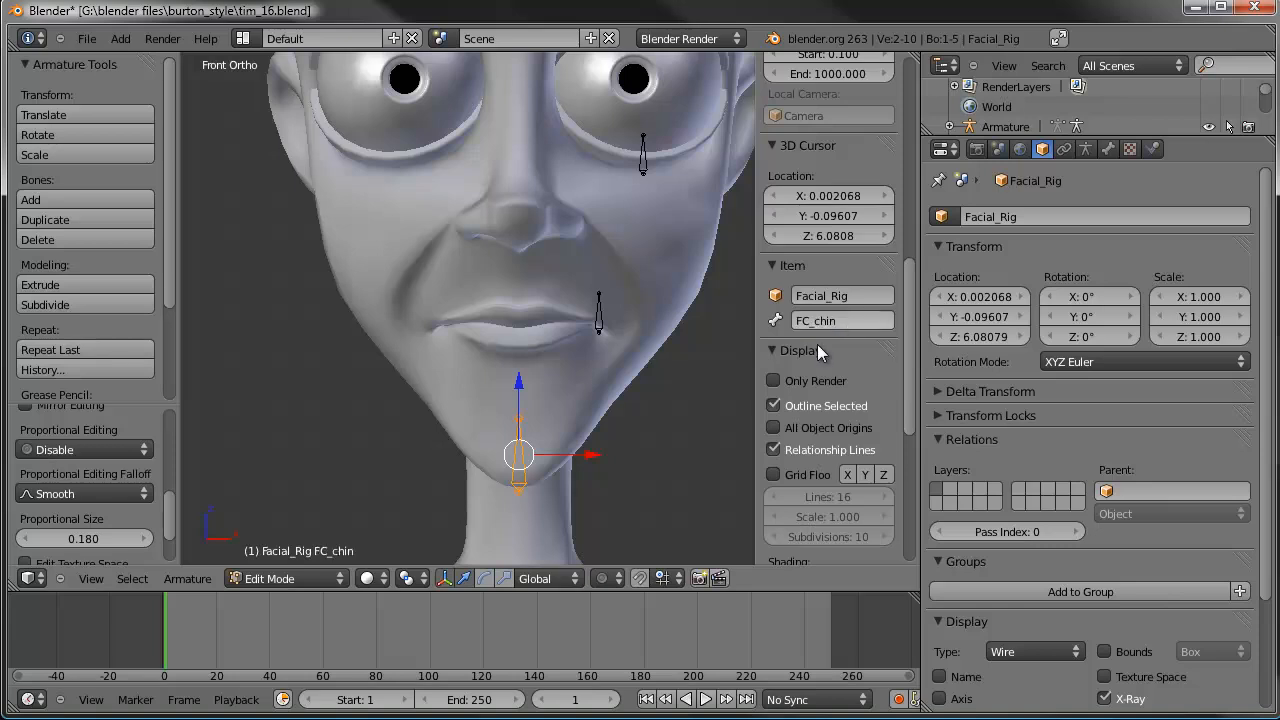
# Step: Duplicate the chin bone and move the copy straight up to the lower lip
pyautogui.keyDown('shift'); pyautogui.moveTo(561, 430); pyautogui.dragTo(541, 450, button='middle'); pyautogui.keyUp('shift')
pyautogui.press('e')
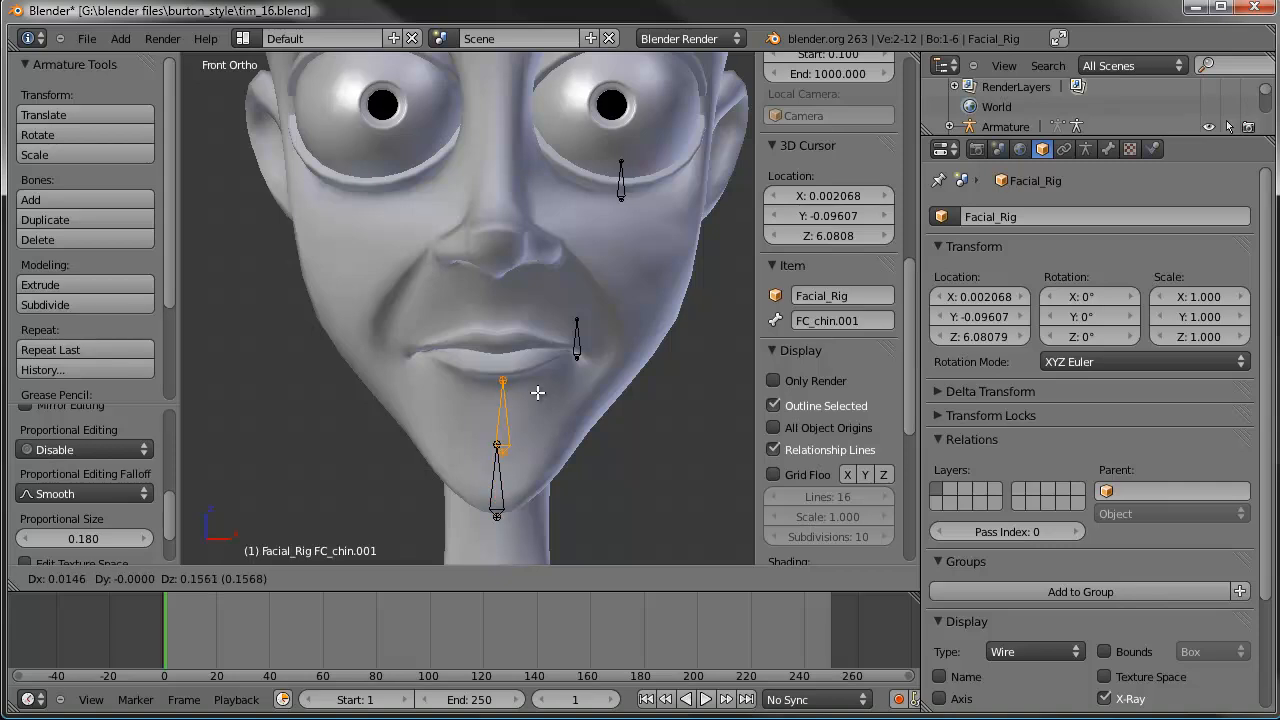
pyautogui.press('z')
pyautogui.click(538, 369)
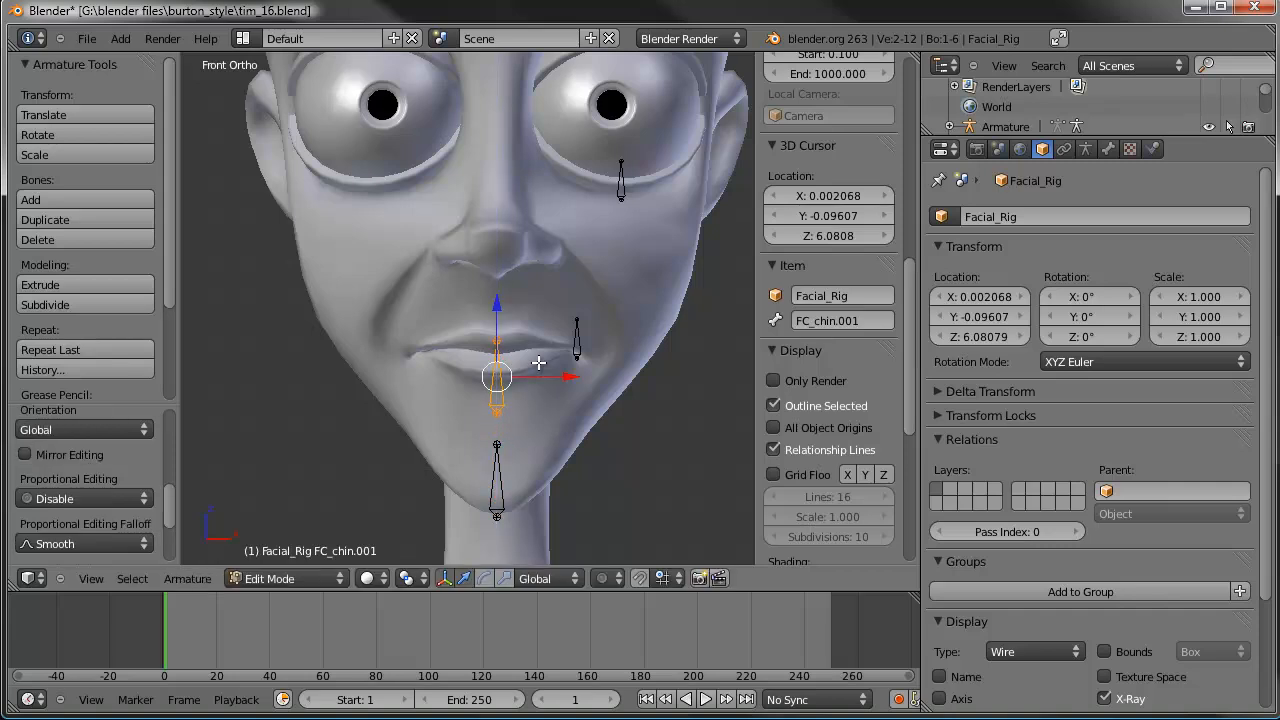
# Step: Scale the lower lip bone to about 0.52 and nudge it slightly upward along the Z axis
pyautogui.scroll(3, 586, 422)
pyautogui.press('s')
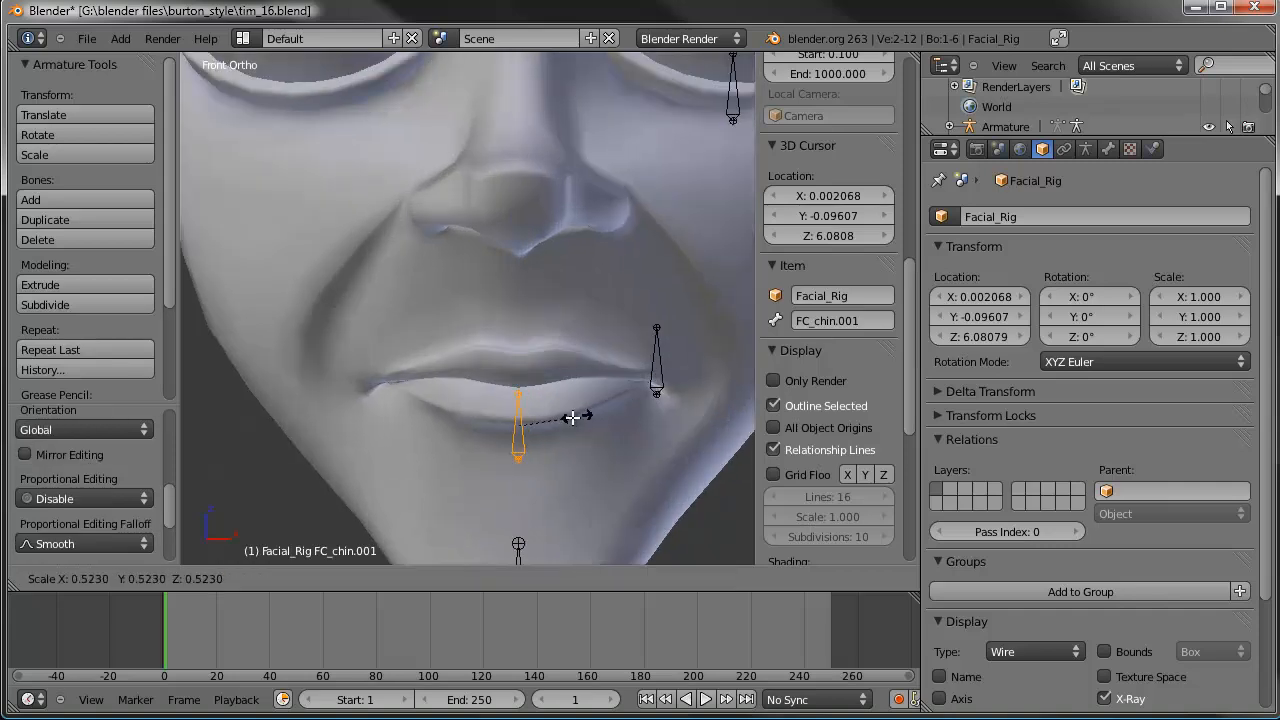
pyautogui.click(572, 418)
pyautogui.press('z')
pyautogui.press('z')
pyautogui.press('g')
pyautogui.press('z')
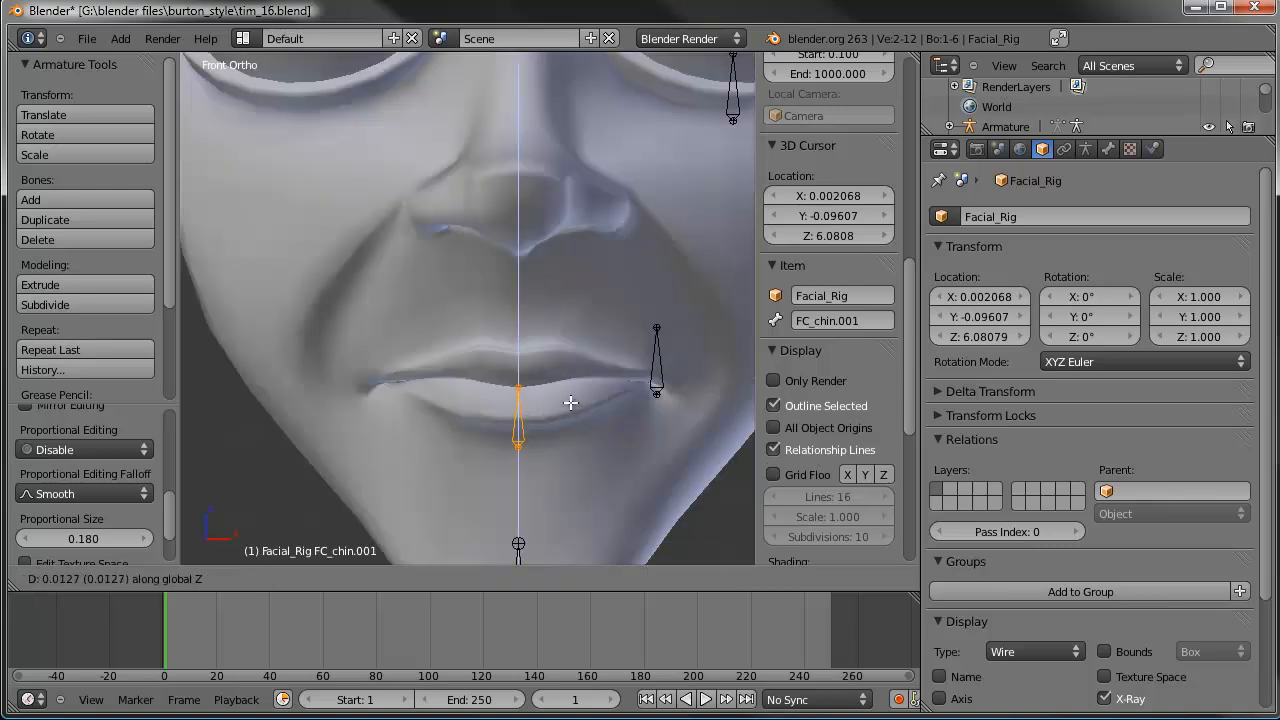
pyautogui.click(567, 400)
pyautogui.scroll(-3, 567, 400)
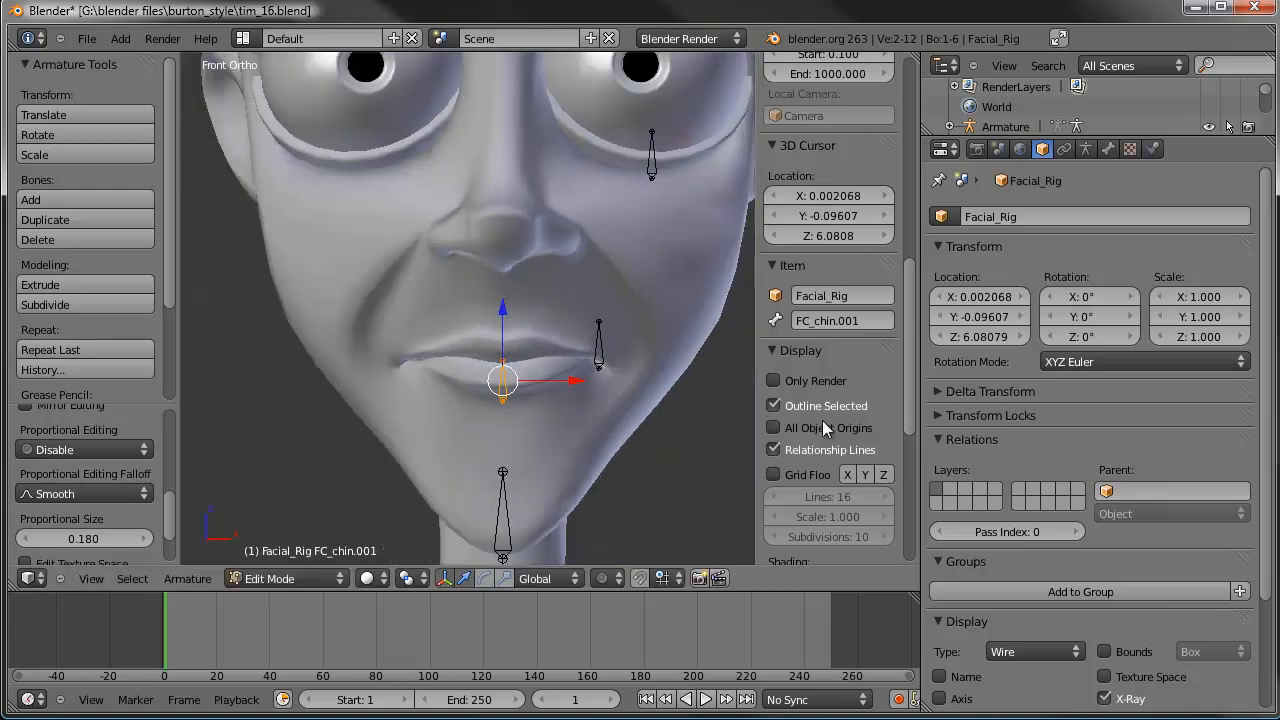
# Step: Start the Screencast Keys display in the 3D view
pyautogui.scroll(-5, 839, 446)
pyautogui.scroll(-2, 839, 446)
pyautogui.click(841, 440)
pyautogui.scroll(2, 841, 443)
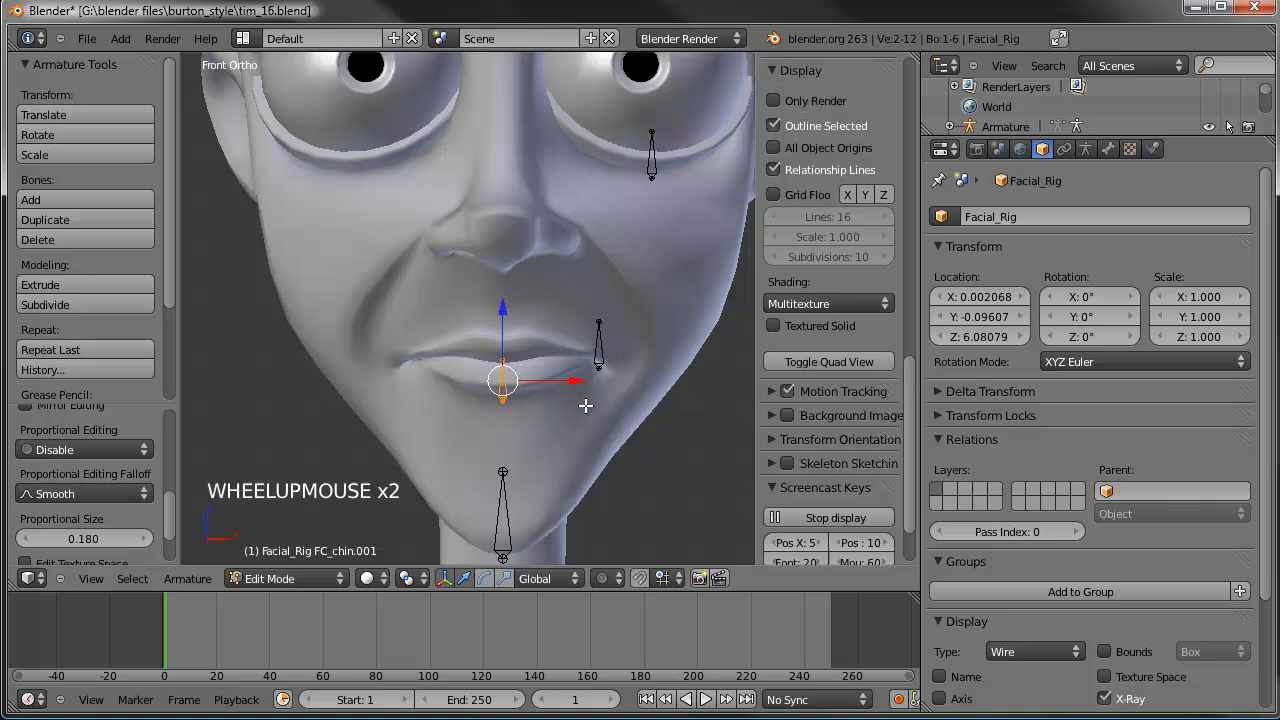
pyautogui.scroll(2, 693, 427)
pyautogui.scroll(6, 843, 402)
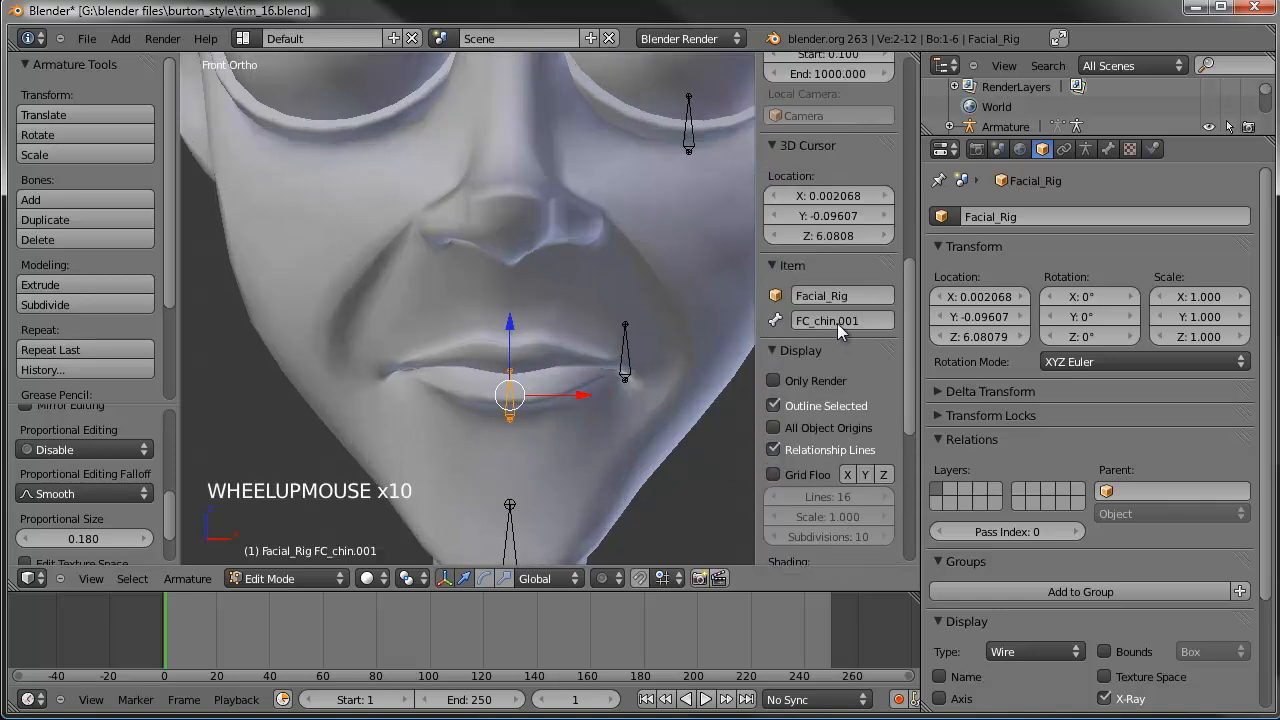
# Step: Rename the lower lip bone as FC_lips.B
pyautogui.click(810, 322)
pyautogui.click(813, 323)
pyautogui.moveTo(814, 322); pyautogui.dragTo(965, 311)
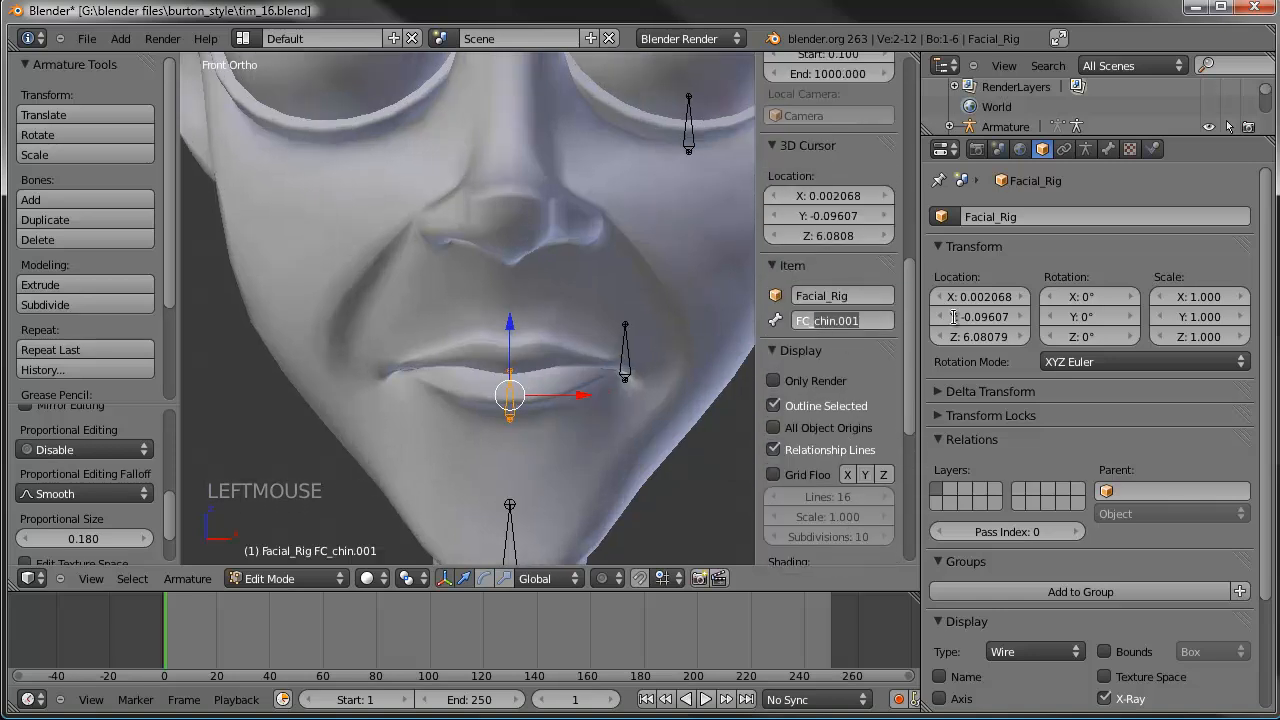
pyautogui.write('mouth')
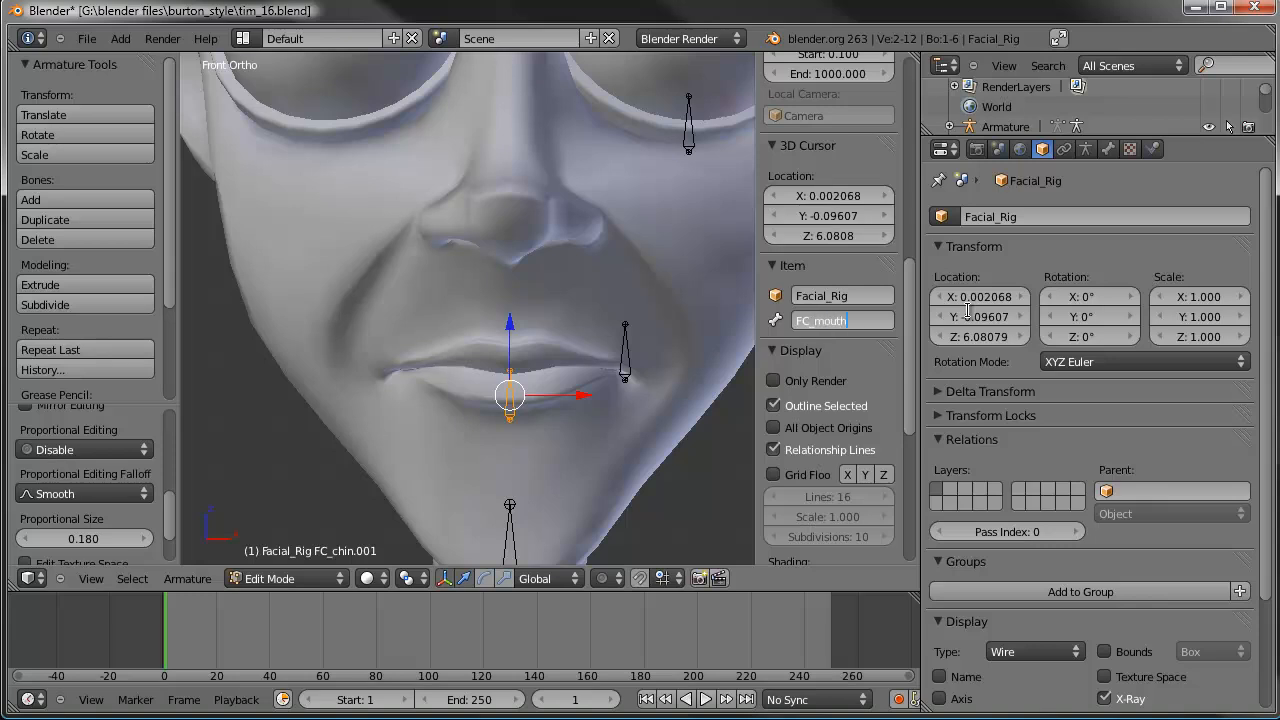
pyautogui.write('.Bottom')
pyautogui.press('Return')
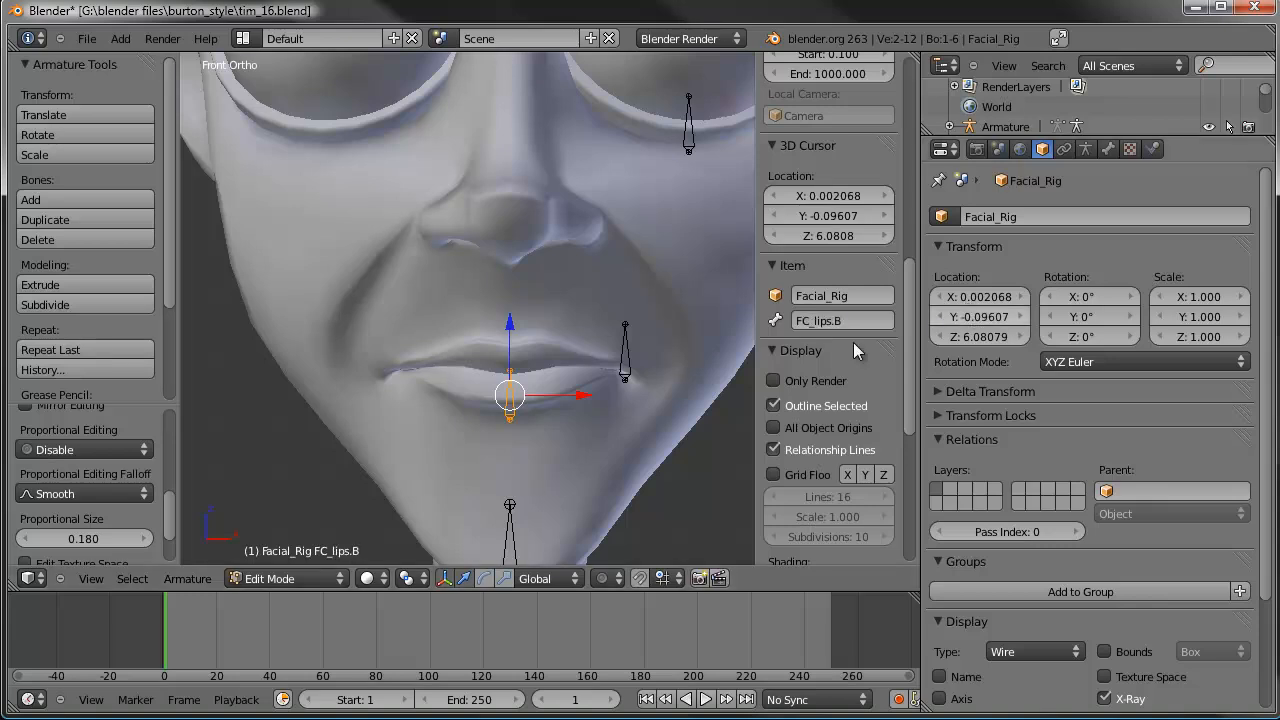
# Step: Duplicate the lower lip bone straight up to the upper lip and name the copy FC_lips.T
pyautogui.hotkey('shift', 'd')
pyautogui.press('z')
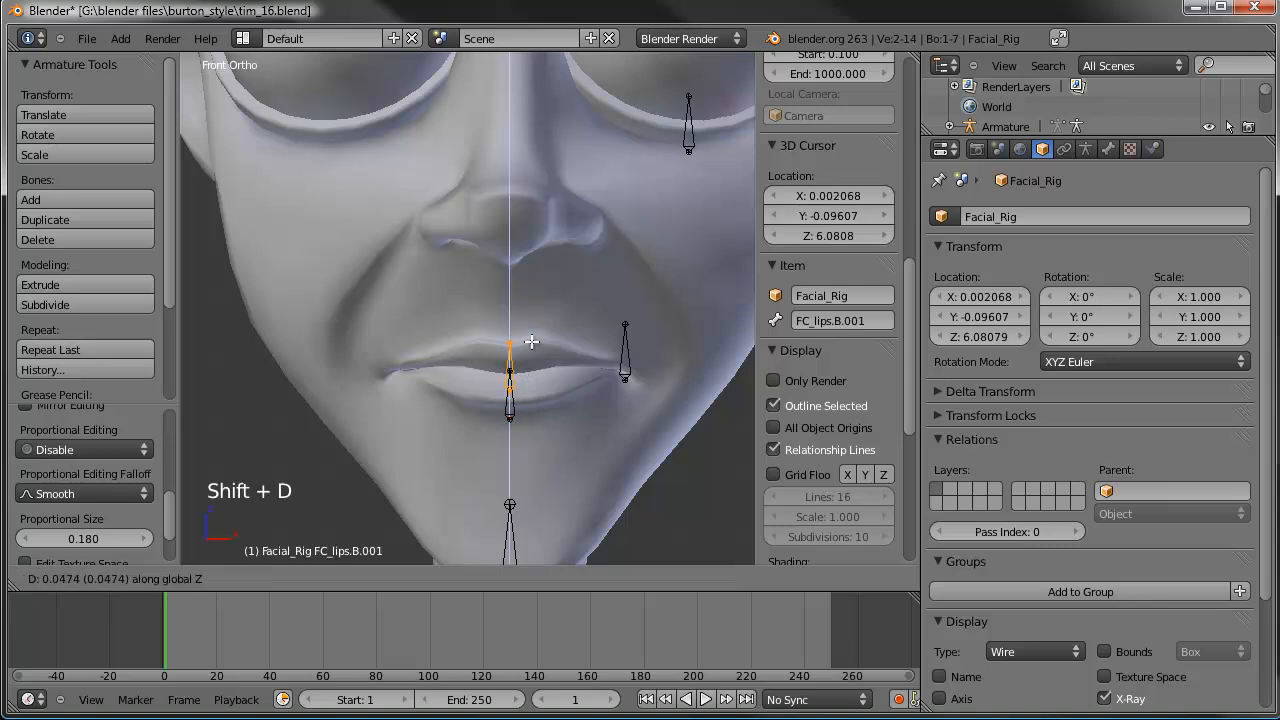
pyautogui.click(531, 333)
pyautogui.click(899, 320)
pyautogui.write('.T')
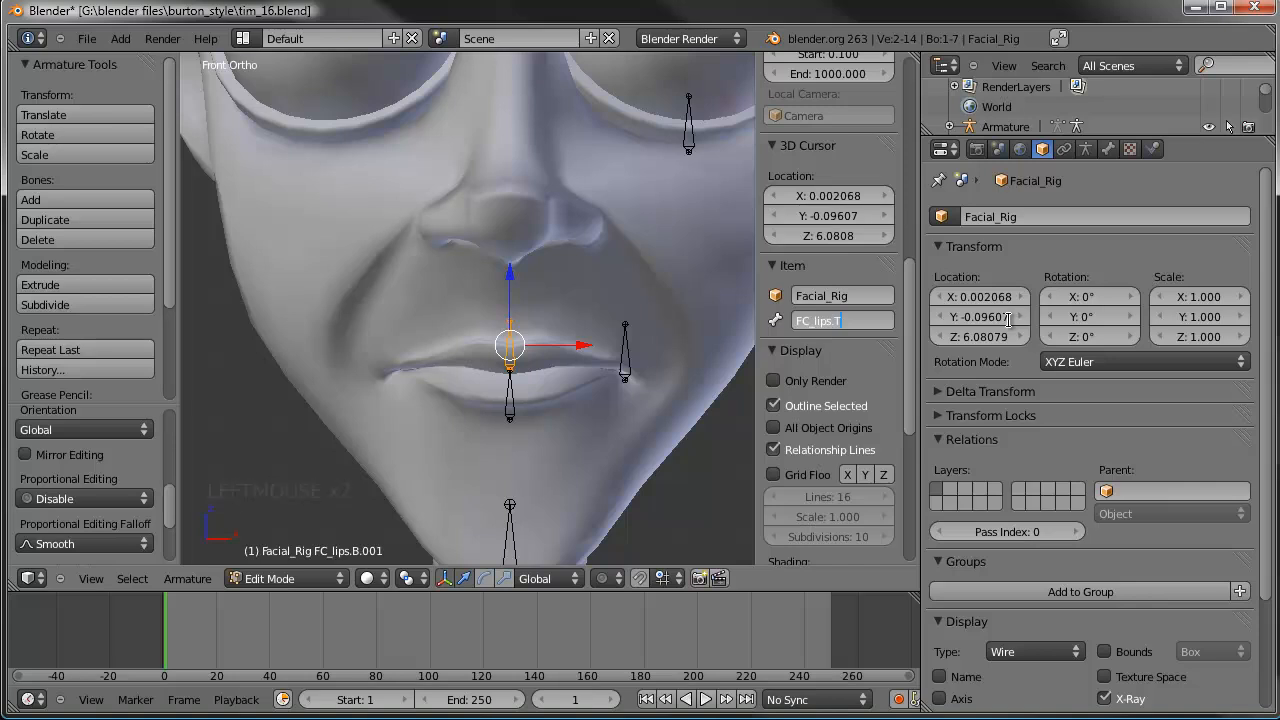
pyautogui.press('Return')
# Step: Duplicate the upper lip bone, place the copy midway between the brows and scale it up slightly
pyautogui.scroll(-3, 547, 353)
pyautogui.keyDown('shift'); pyautogui.moveTo(582, 338); pyautogui.dragTo(550, 479, button='middle'); pyautogui.keyUp('shift')
pyautogui.hotkey('shift', 'd')
pyautogui.hotkey('shift', 'd')
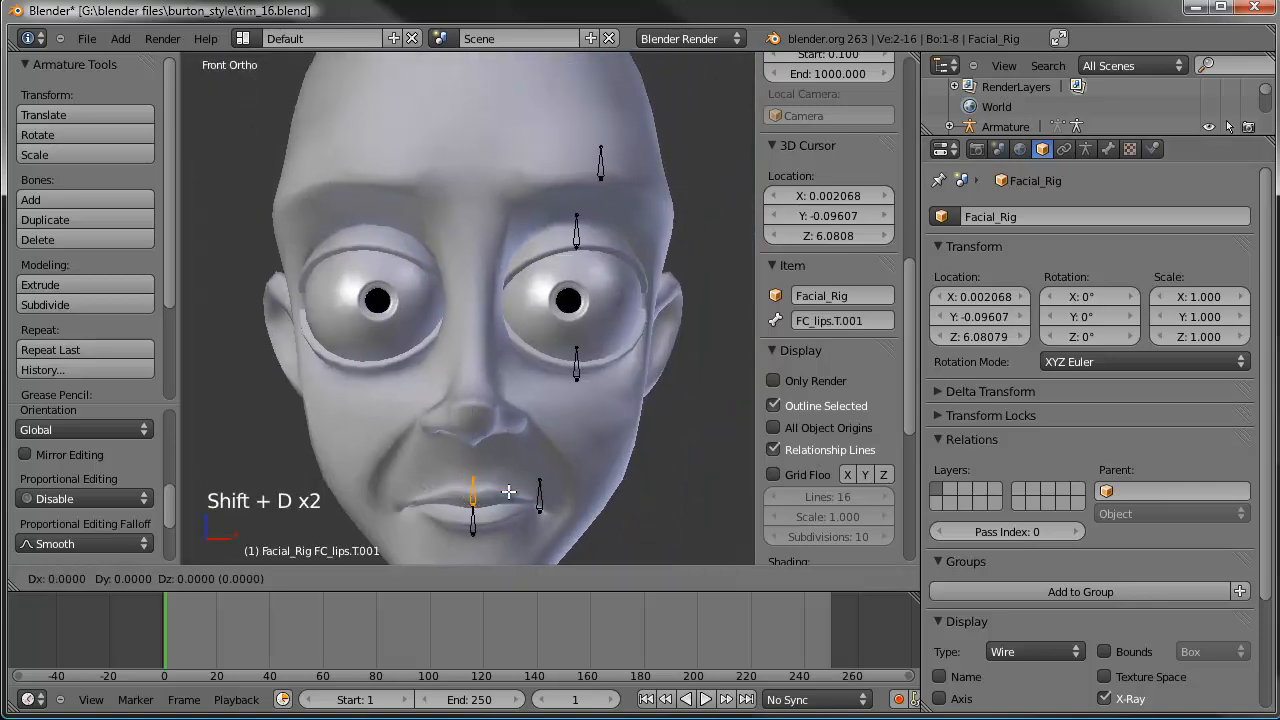
pyautogui.press('s')
pyautogui.press('s')
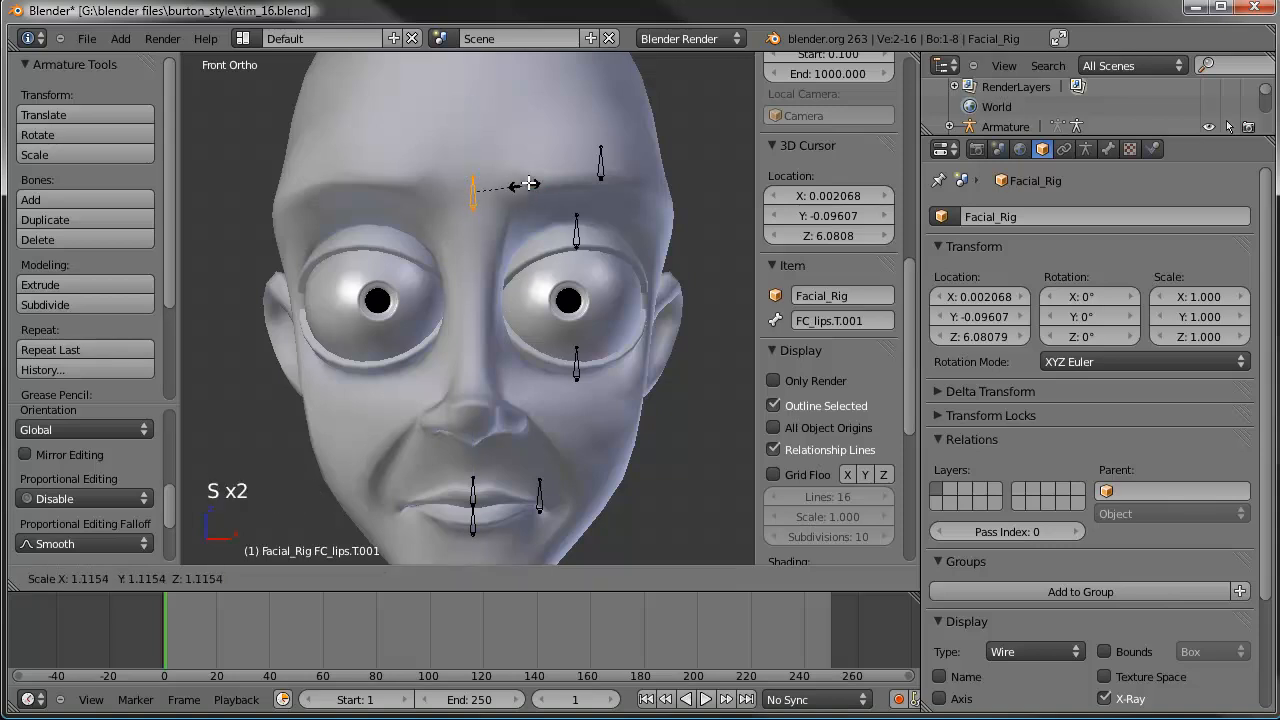
pyautogui.click(548, 168)
# Step: Rename the bone between the brows as FC_browMid
pyautogui.click(826, 318)
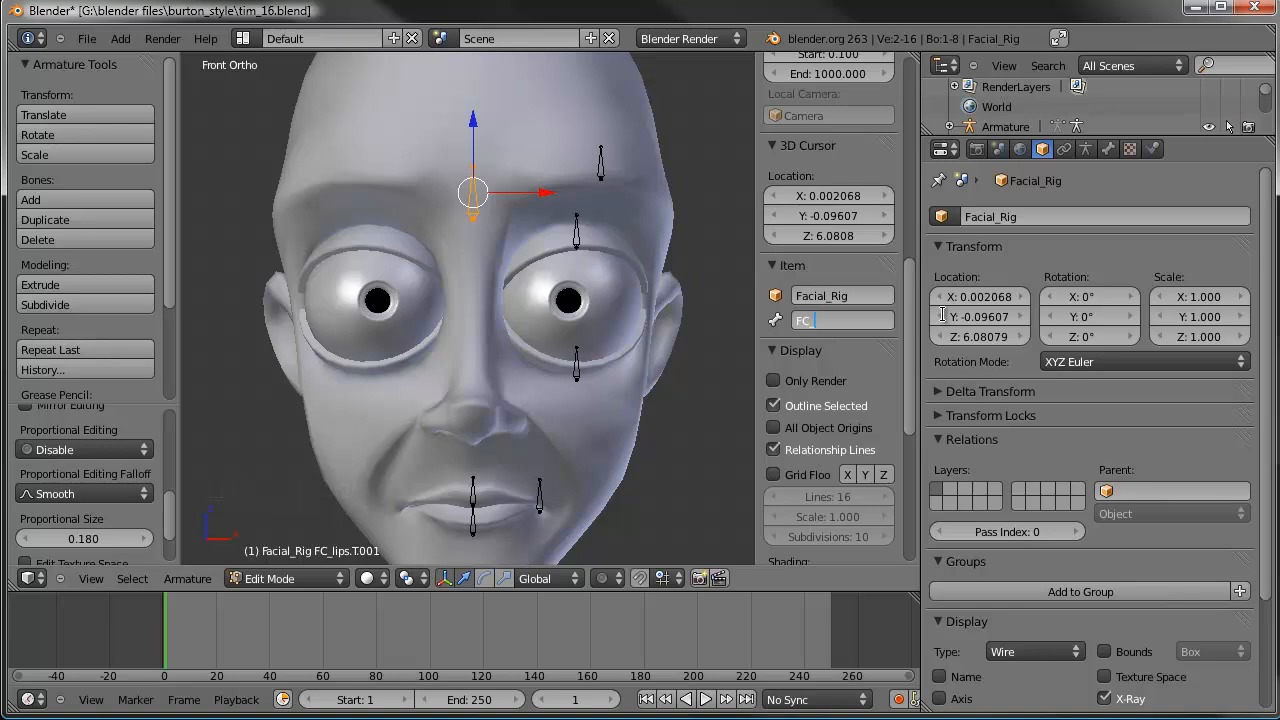
pyautogui.write('browMid')
pyautogui.press('Return')
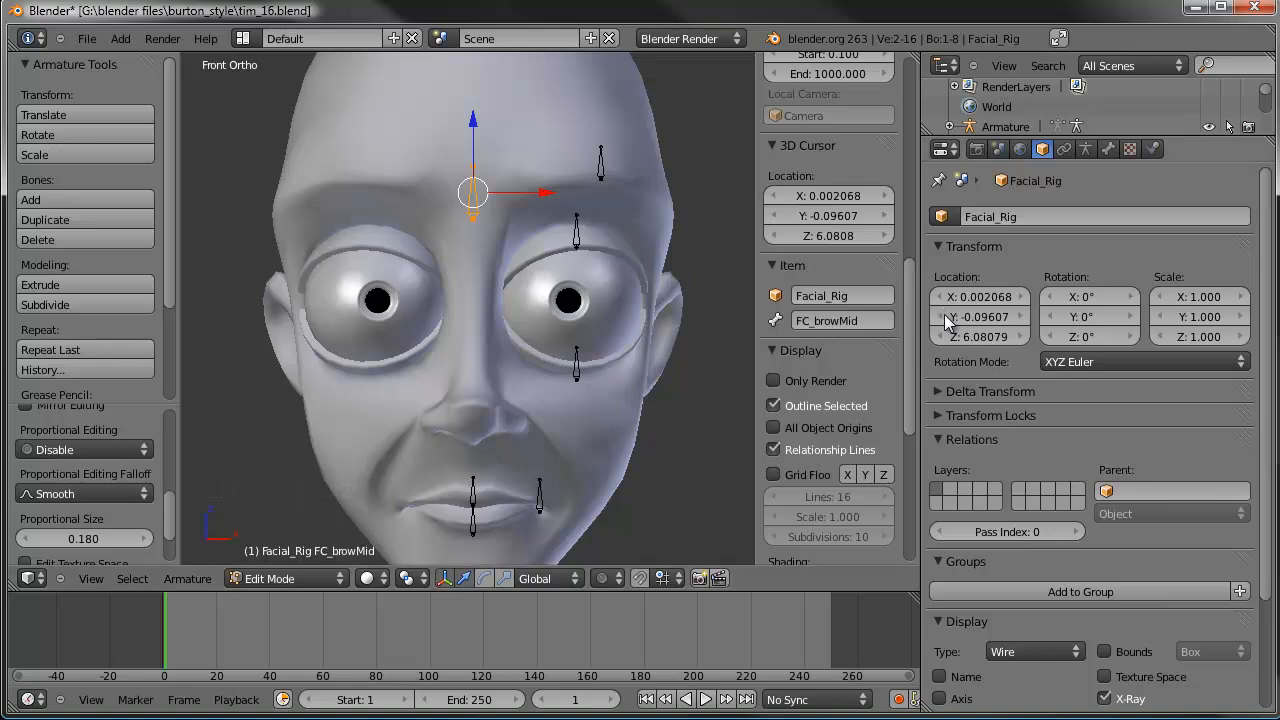
# Step: Select the brow, eyelid and mouth-corner bones on the character's left side and set the pivot point to the 3D cursor
pyautogui.scroll(-2, 565, 274)
pyautogui.keyDown('shift'); pyautogui.moveTo(565, 387); pyautogui.dragTo(553, 353, button='middle'); pyautogui.keyUp('shift')
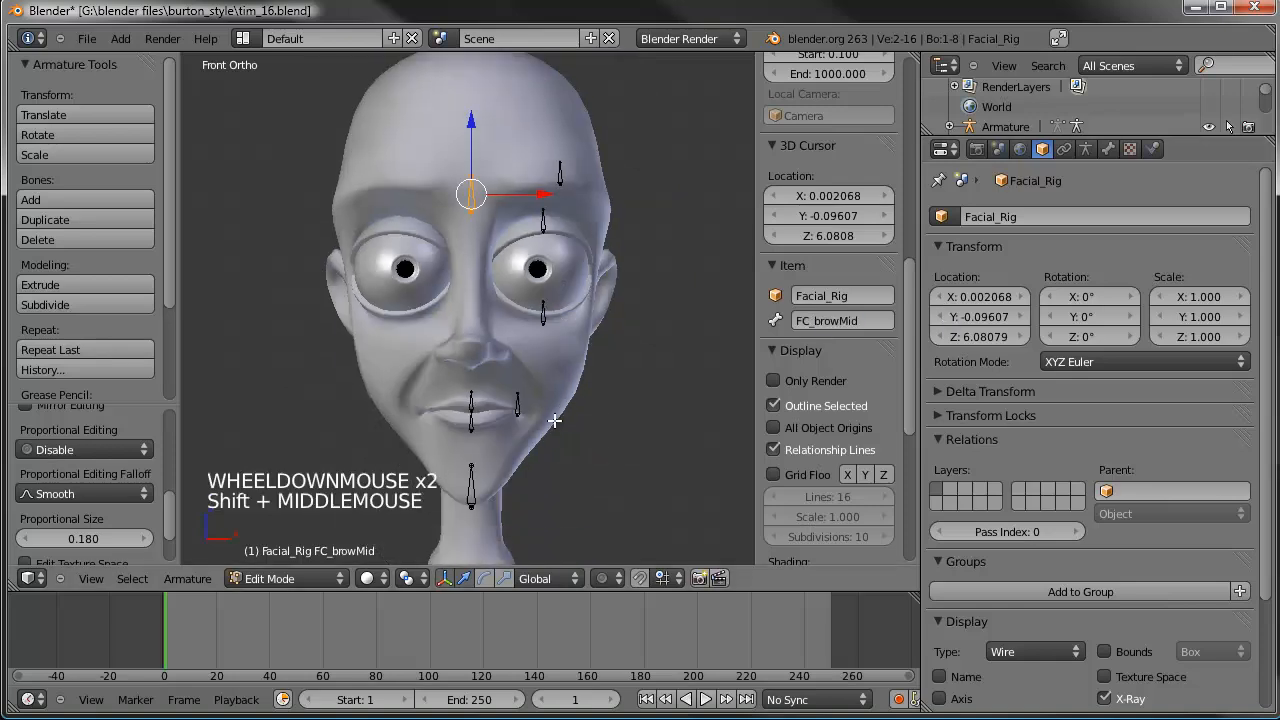
pyautogui.press('a')
pyautogui.moveTo(514, 471)
pyautogui.keyDown('shift'); pyautogui.mouseDown(button='middle')
pyautogui.moveTo(534, 443)
pyautogui.moveTo(535, 480)
pyautogui.mouseUp(button='middle'); pyautogui.keyUp('shift')
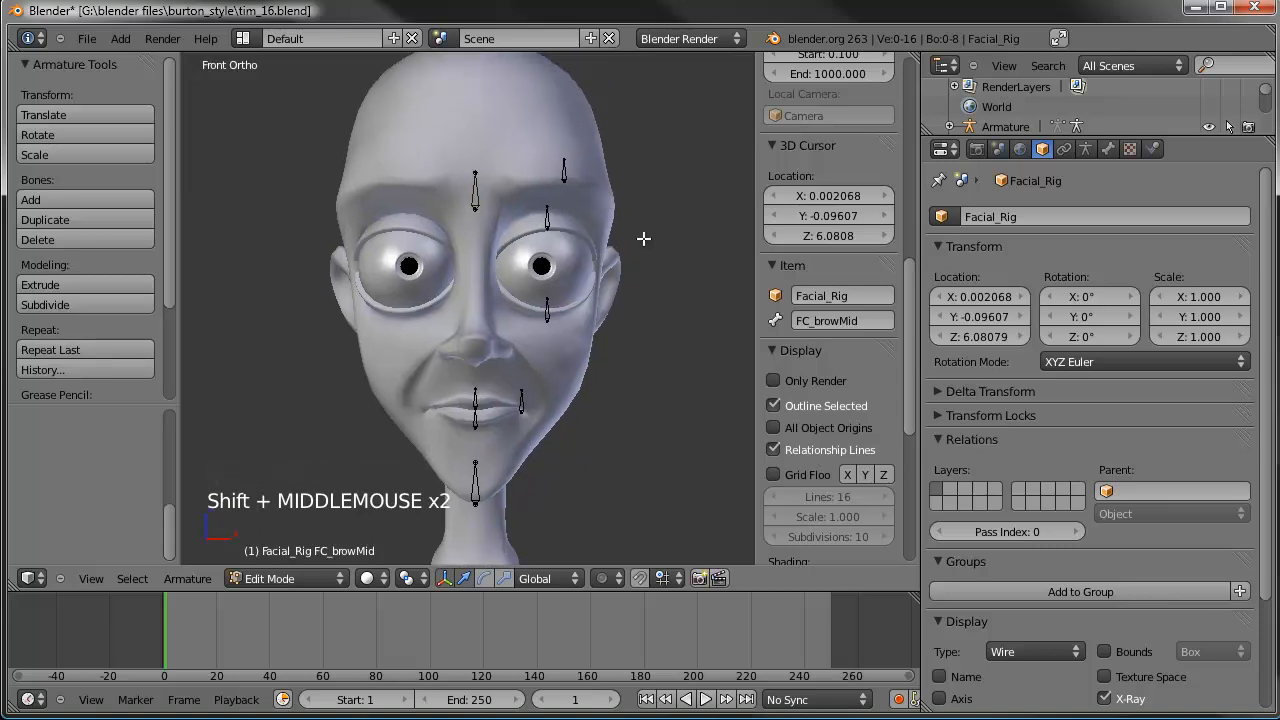
pyautogui.press('b')
pyautogui.moveTo(670, 108); pyautogui.dragTo(513, 453)
pyautogui.keyDown('shift'); pyautogui.moveTo(543, 477); pyautogui.dragTo(569, 412, button='middle'); pyautogui.keyUp('shift')
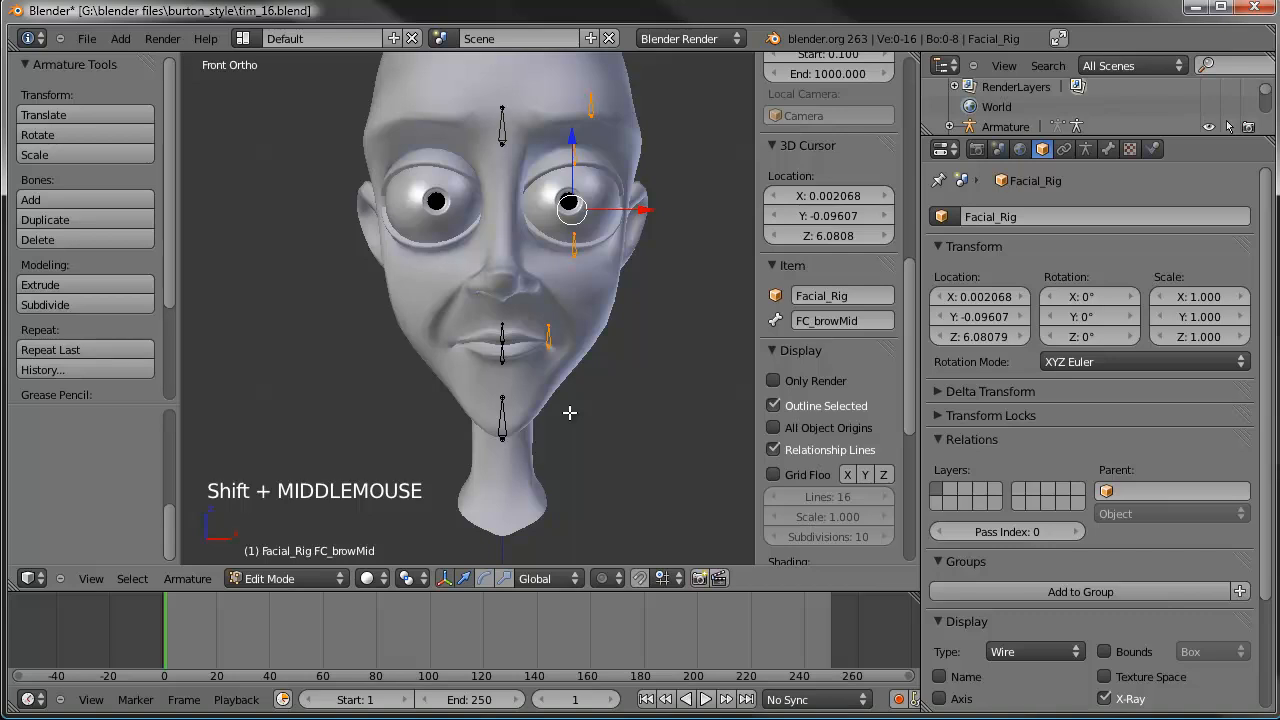
pyautogui.press('.')
pyautogui.keyDown('shift'); pyautogui.moveTo(557, 440); pyautogui.dragTo(509, 489, button='middle'); pyautogui.keyUp('shift')
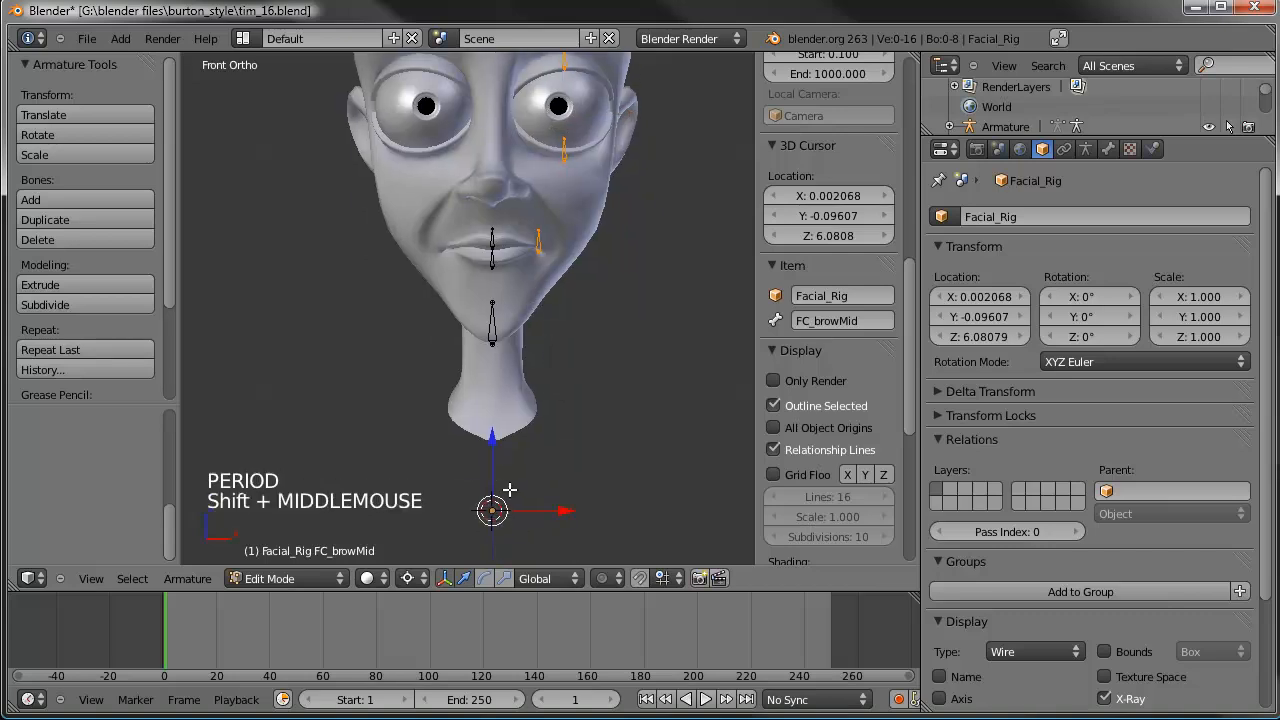
pyautogui.scroll(-1, 492, 437)
pyautogui.keyDown('shift'); pyautogui.moveTo(492, 437); pyautogui.dragTo(500, 457, button='middle'); pyautogui.keyUp('shift')
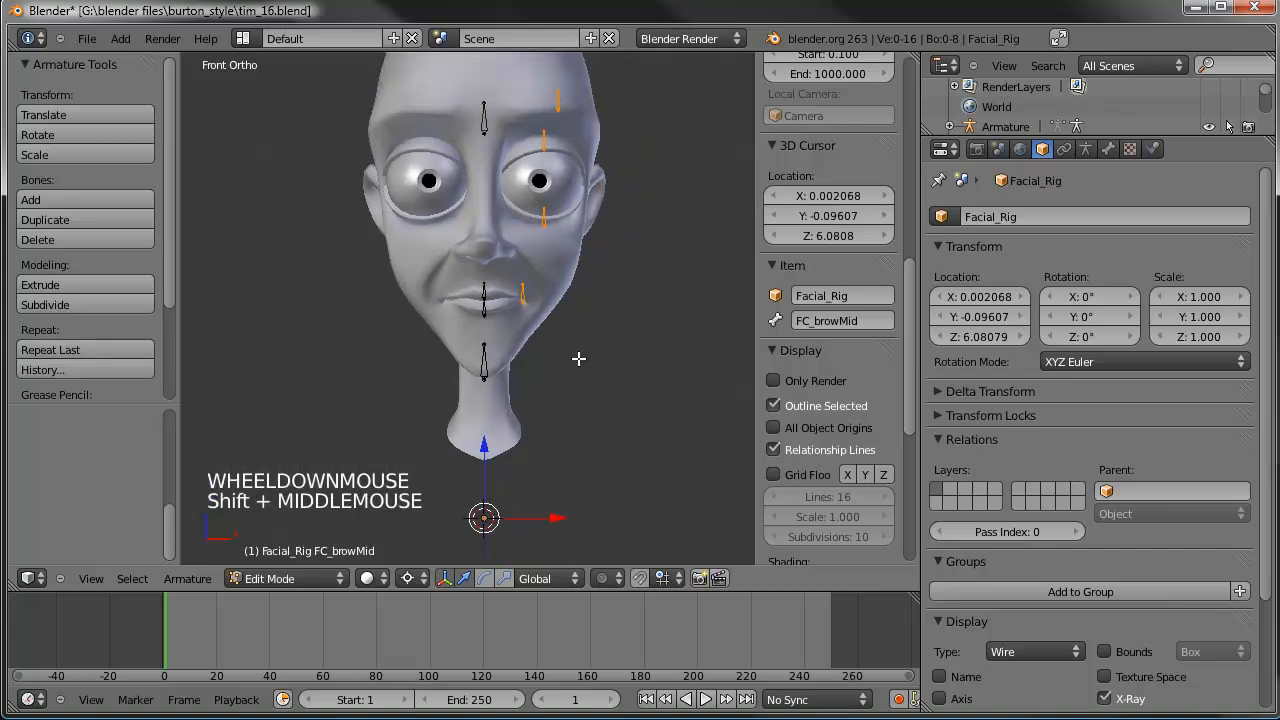
# Step: Duplicate the selected side bones in place and mirror the copies to the other side by scaling -1 along X
pyautogui.hotkey('shift', 'd')
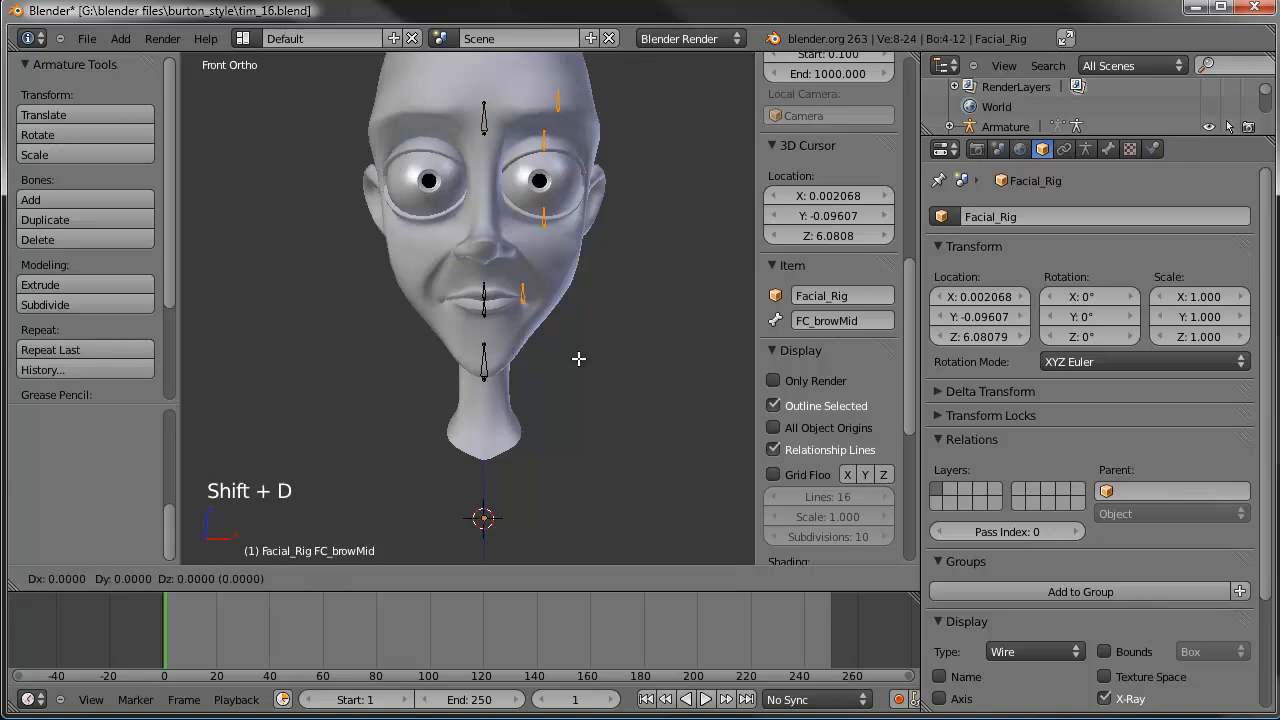
pyautogui.click(578, 358)
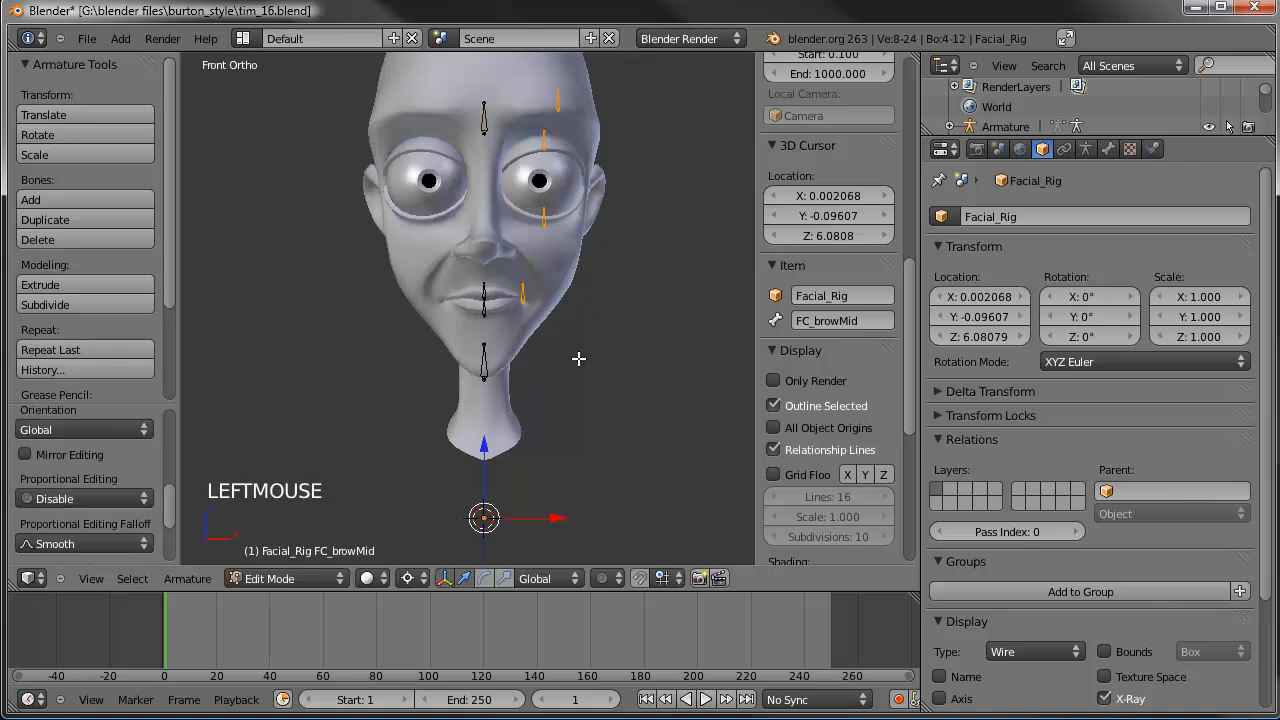
pyautogui.press('s')
pyautogui.press('x')
pyautogui.press('-')
pyautogui.press('1')
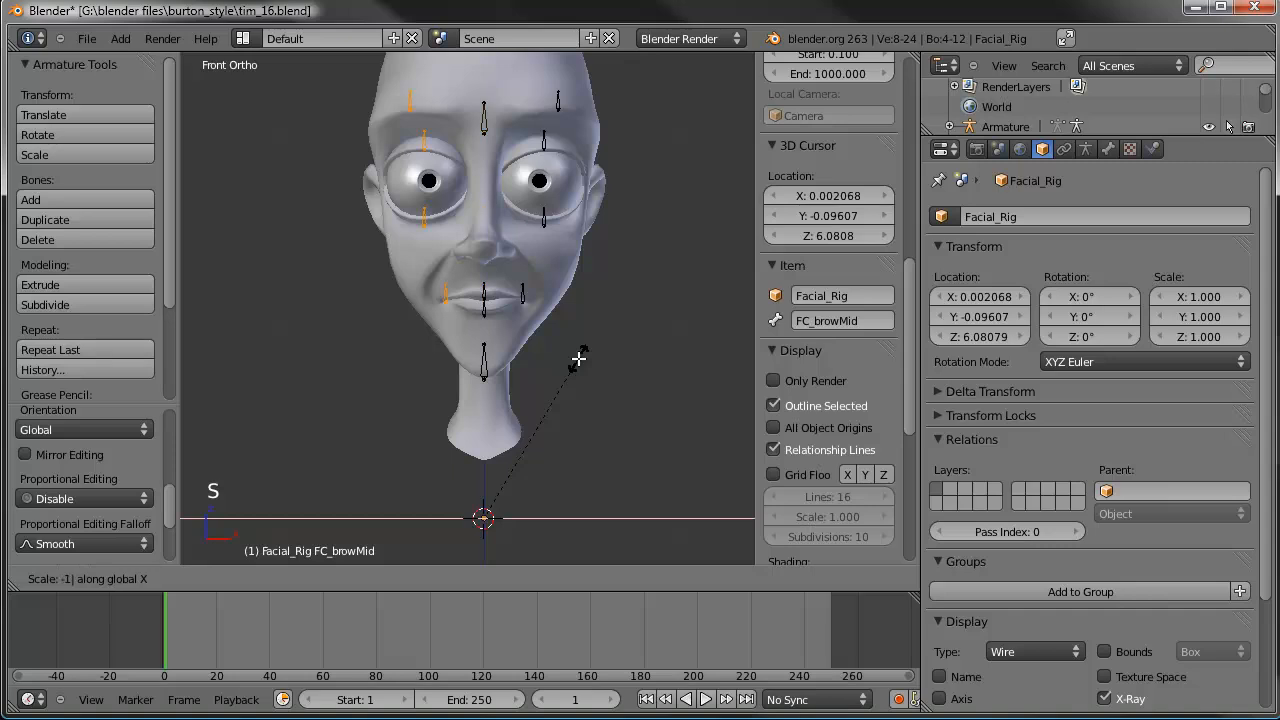
pyautogui.press('Return')
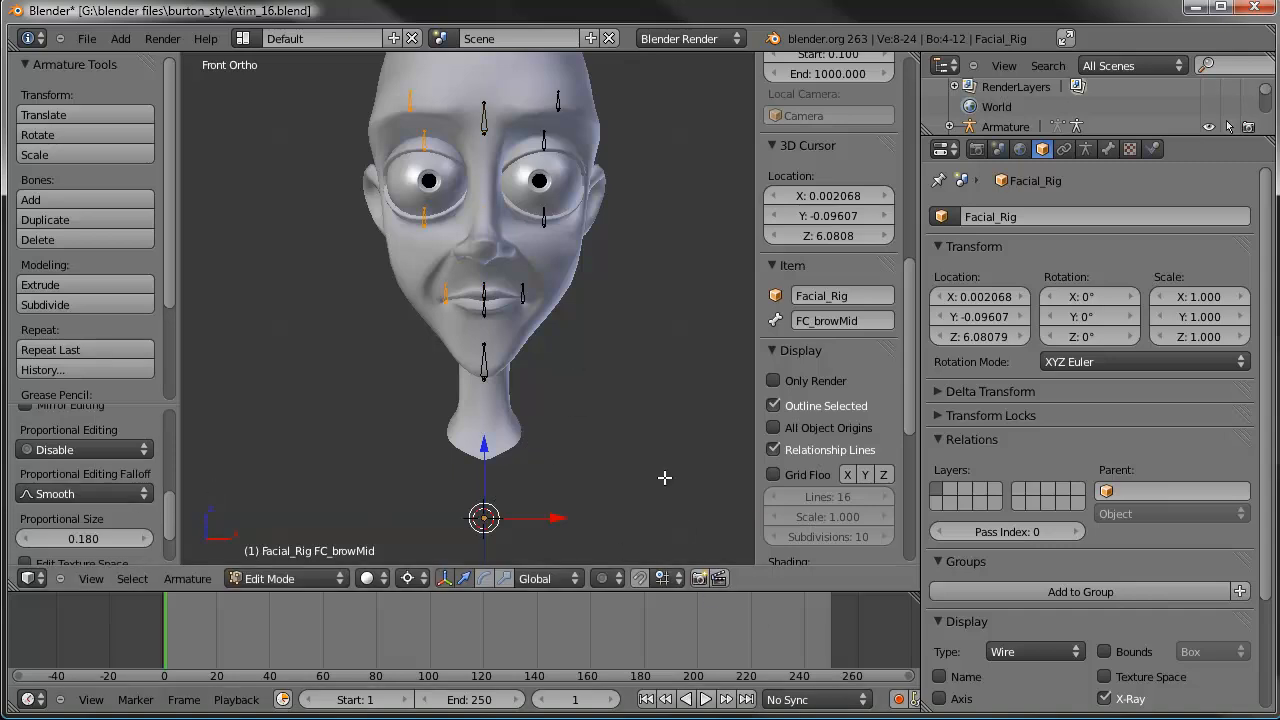
# Step: Flip the names of the mirrored bones, deselect everything and return to Object Mode
pyautogui.click(200, 579)
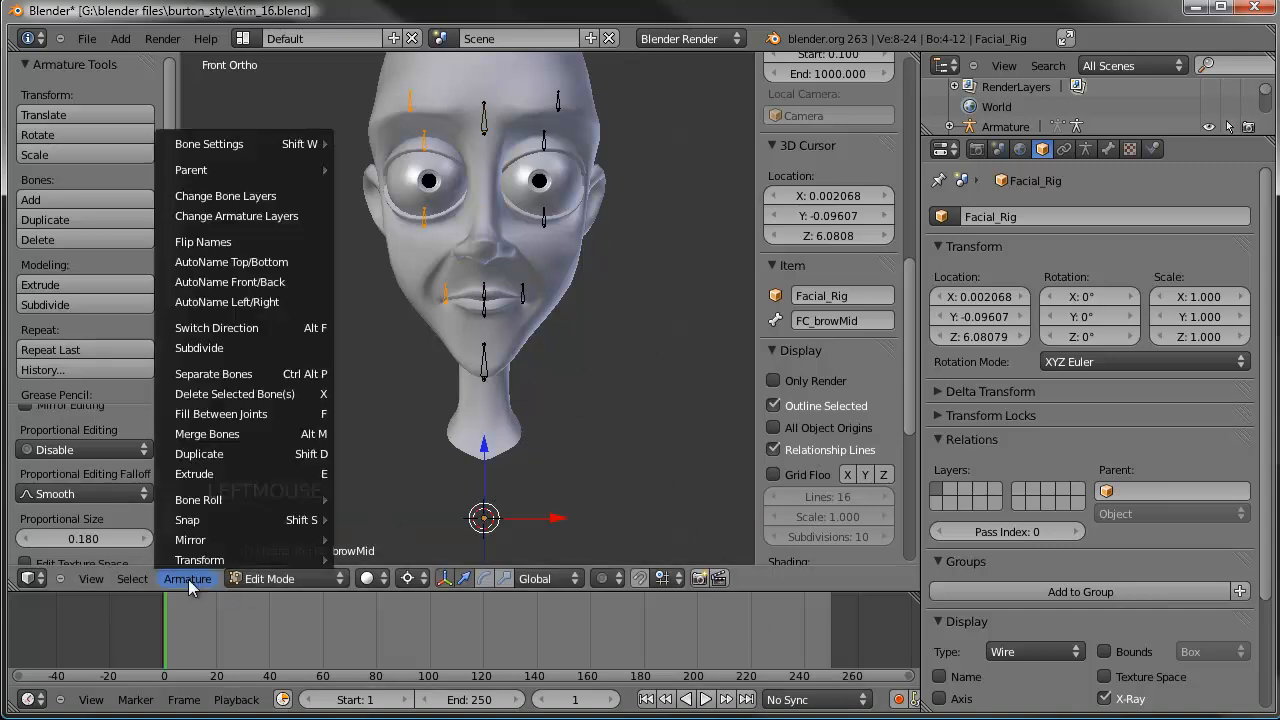
pyautogui.click(185, 240)
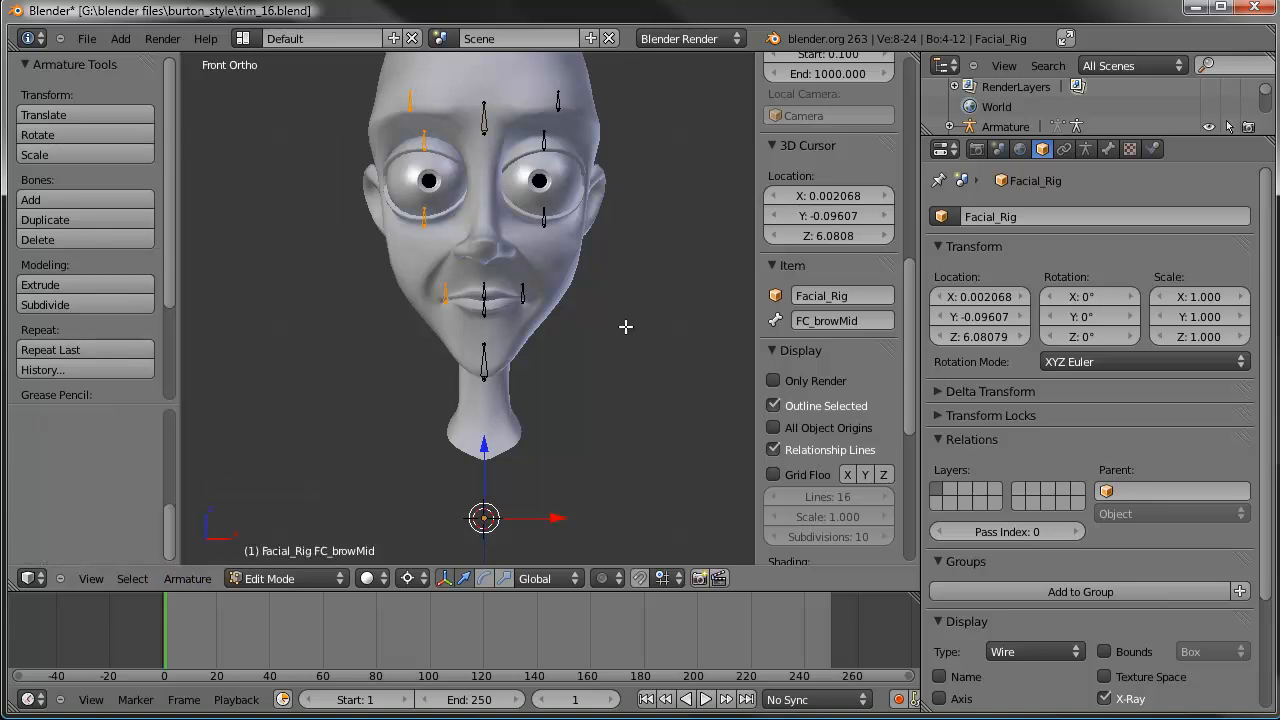
pyautogui.keyDown('shift'); pyautogui.moveTo(625, 326); pyautogui.dragTo(583, 397, button='middle'); pyautogui.keyUp('shift')
pyautogui.press('a')
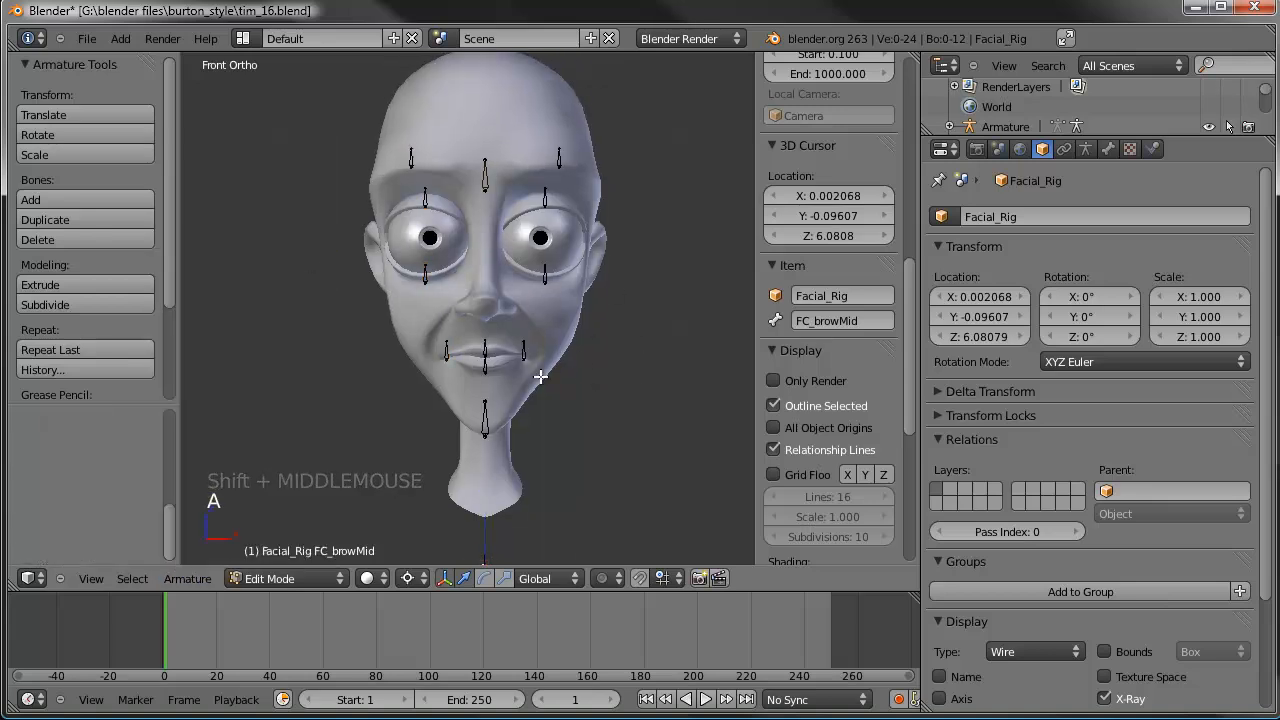
pyautogui.press('Tab')
pyautogui.keyDown('shift'); pyautogui.moveTo(565, 387); pyautogui.dragTo(457, 373, button='middle'); pyautogui.keyUp('shift')
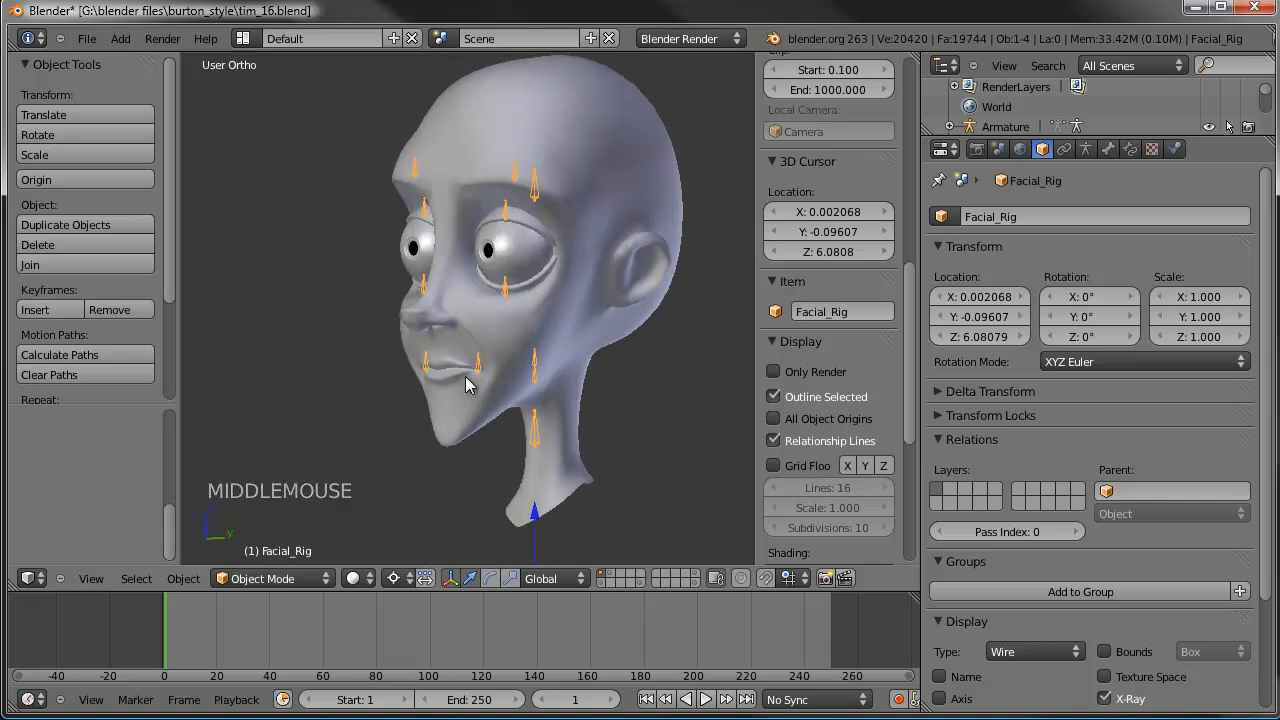
# Step: In side view, select the brow-middle, lip and chin bones and move them forward to the front of the face
pyautogui.press('KP_3')
pyautogui.press('Tab')
pyautogui.press('a')
pyautogui.press('a')
pyautogui.press('a')
pyautogui.press('b')
pyautogui.moveTo(606, 192); pyautogui.dragTo(526, 468)
pyautogui.press('g')
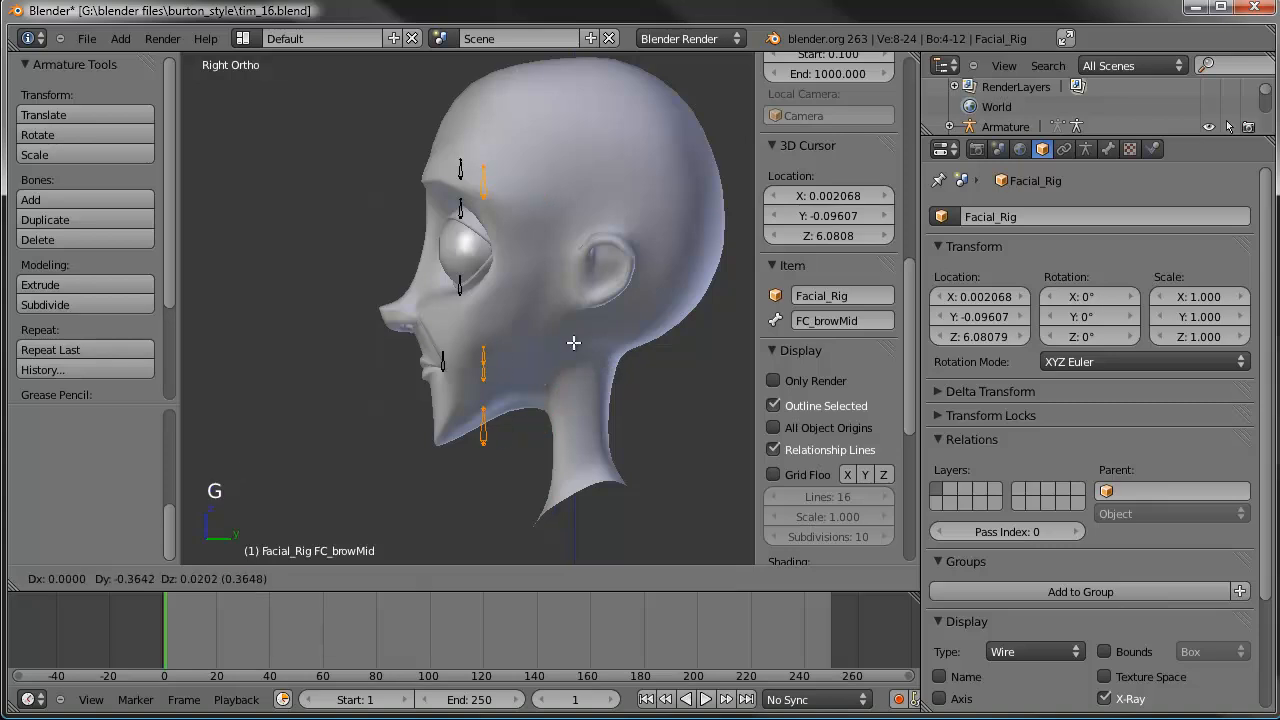
pyautogui.click(514, 345)
# Step: Fine-tune the chin bone's position at the front of the chin in side view, then return to Object Mode
pyautogui.rightClick(426, 440)
pyautogui.press('g')
pyautogui.press('g')
pyautogui.rightClick(430, 437)
pyautogui.press('g')
pyautogui.press('g')
pyautogui.press('g')
pyautogui.click(441, 438)
pyautogui.press('Tab')
pyautogui.moveTo(441, 438); pyautogui.dragTo(556, 413, button='middle')
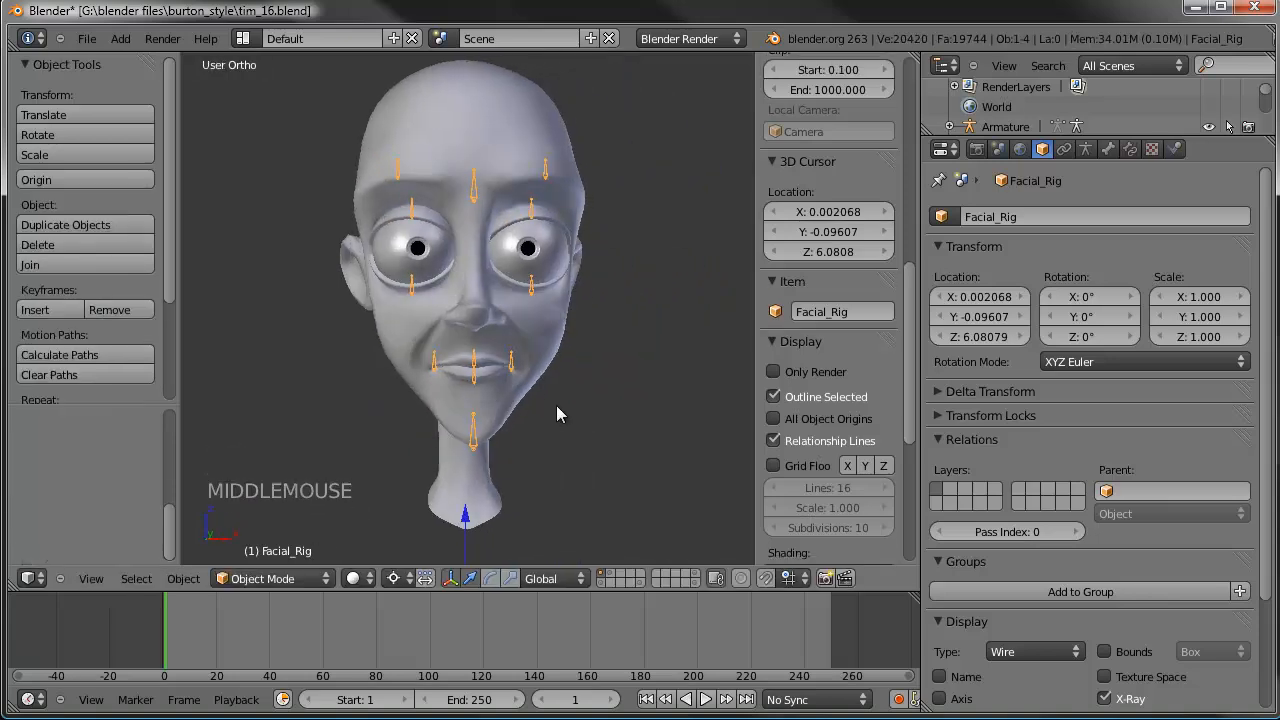
pyautogui.moveTo(556, 413); pyautogui.dragTo(532, 295, button='middle')
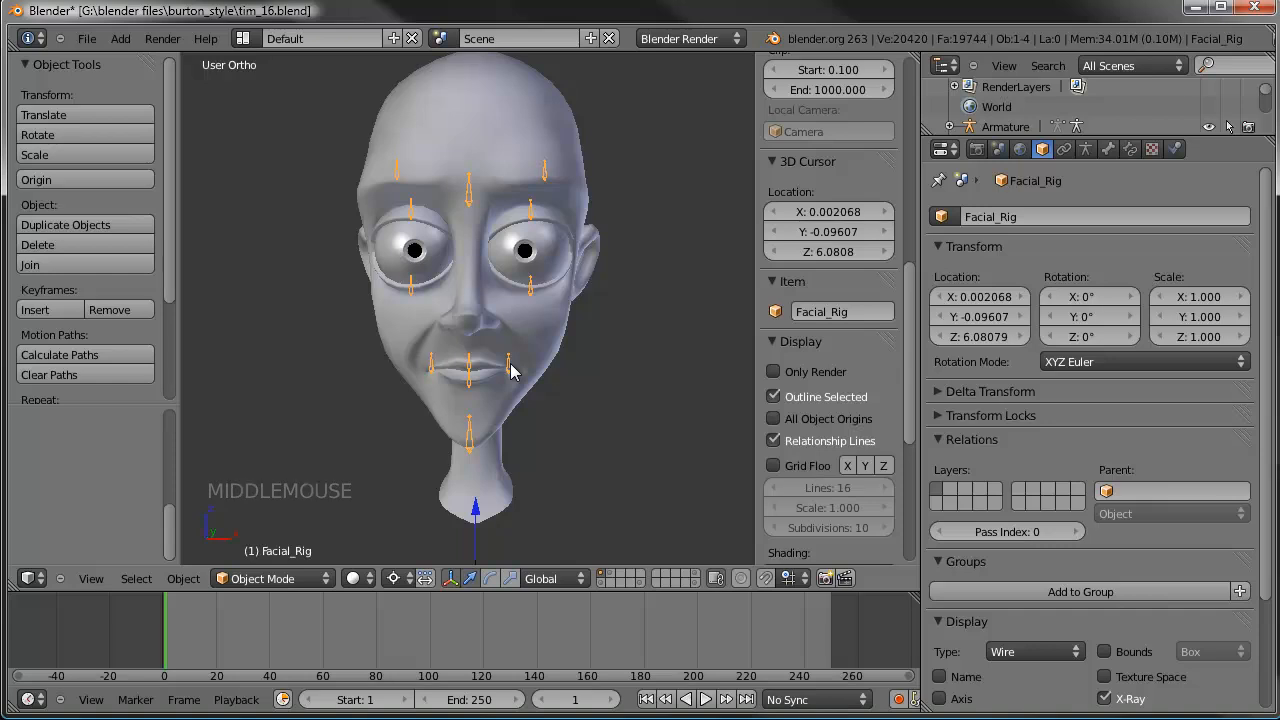
# Step: Add a mesh circle from the front view and set its vertex count to 8
pyautogui.press('KP_1')
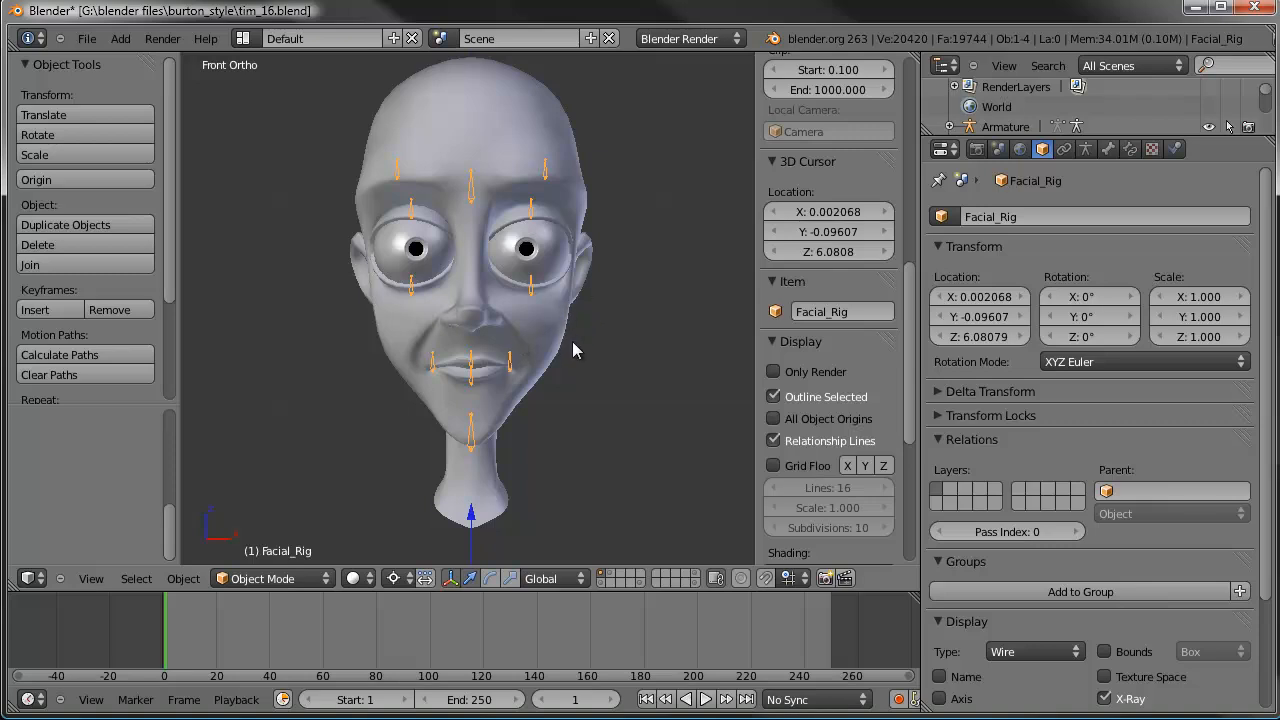
pyautogui.keyDown('shift'); pyautogui.moveTo(597, 334); pyautogui.dragTo(523, 343, button='middle'); pyautogui.keyUp('shift')
pyautogui.keyDown('shift'); pyautogui.moveTo(585, 299); pyautogui.dragTo(540, 309, button='middle'); pyautogui.keyUp('shift')
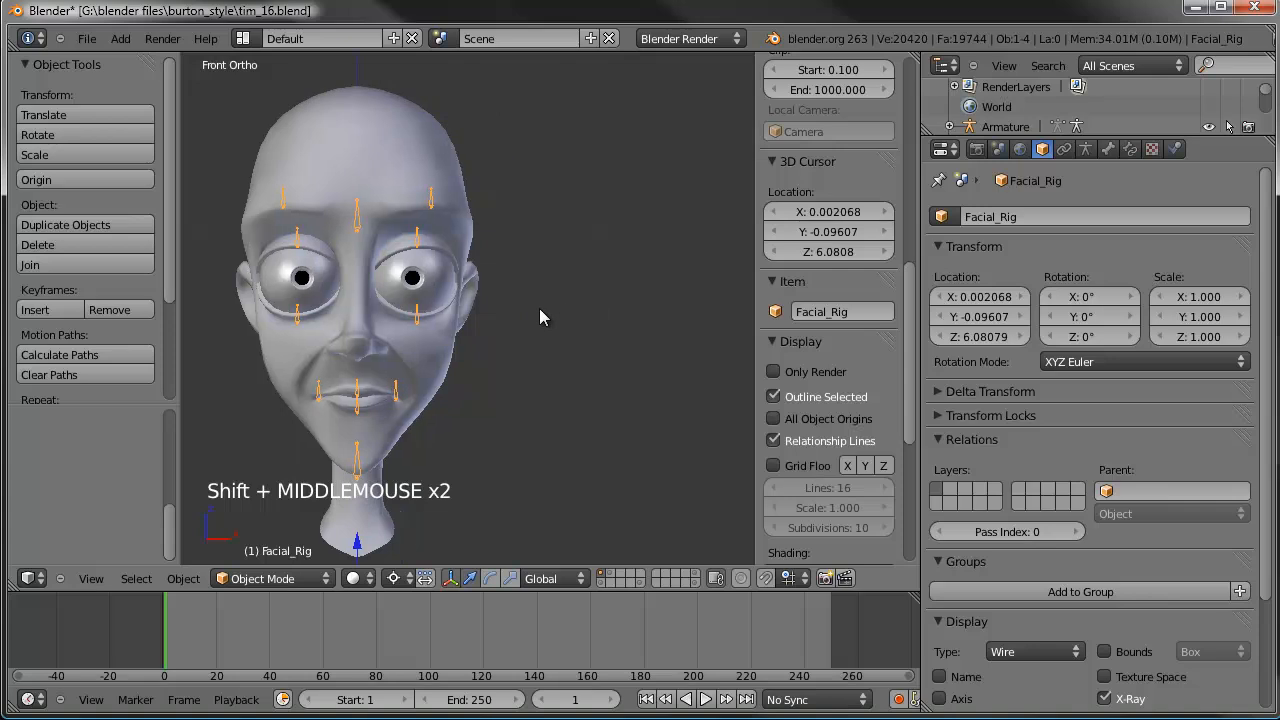
pyautogui.hotkey('shift', 'a')
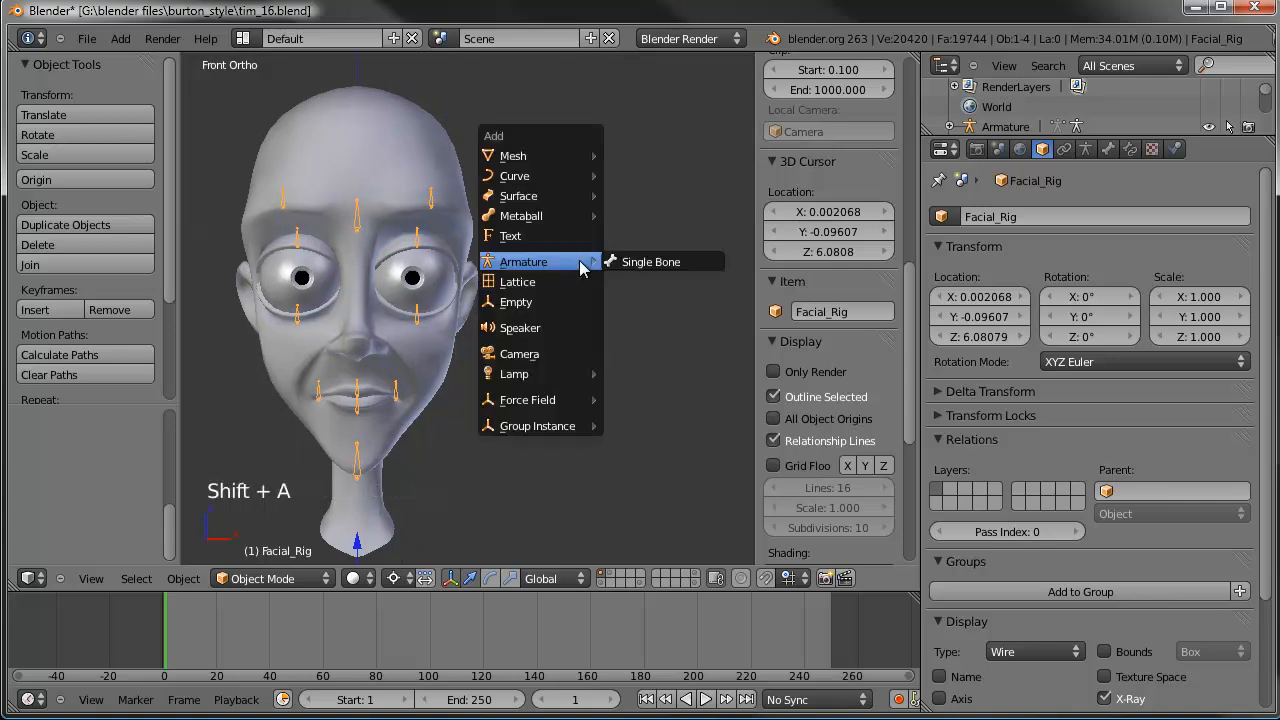
pyautogui.moveTo(576, 165)
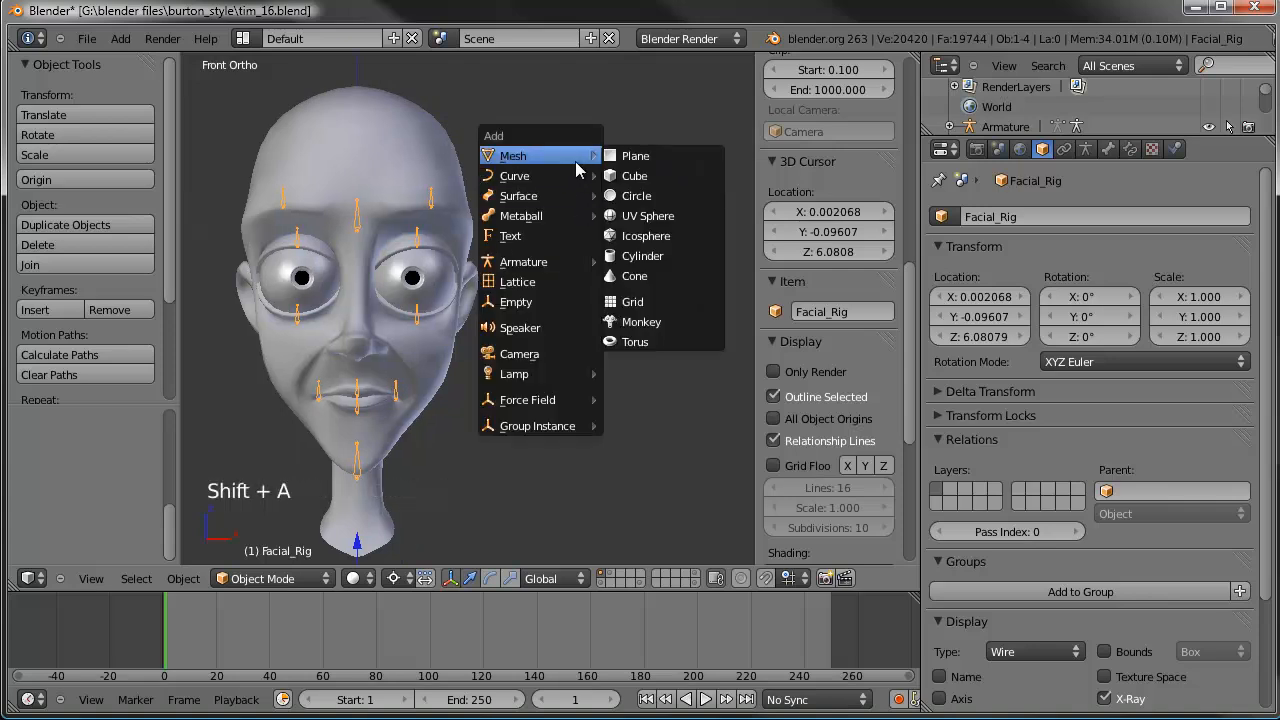
pyautogui.click(640, 196)
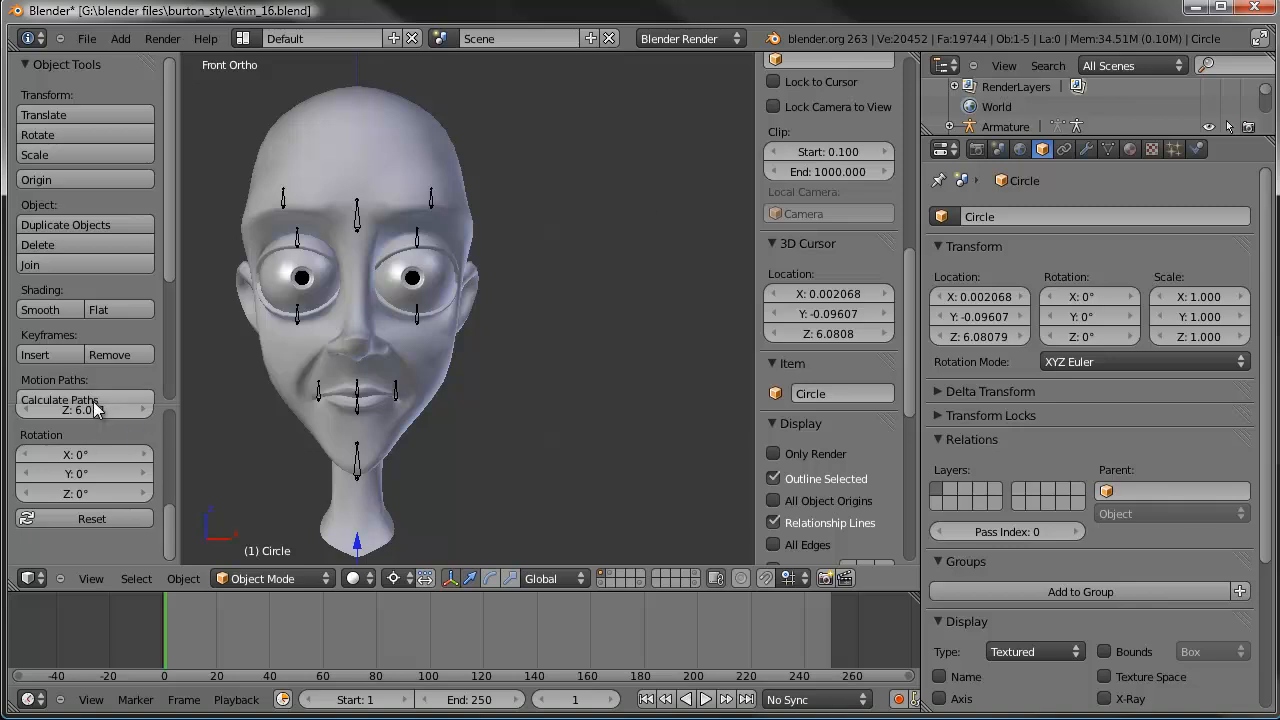
pyautogui.moveTo(100, 404); pyautogui.dragTo(116, 292)
pyautogui.scroll(9, 106, 361)
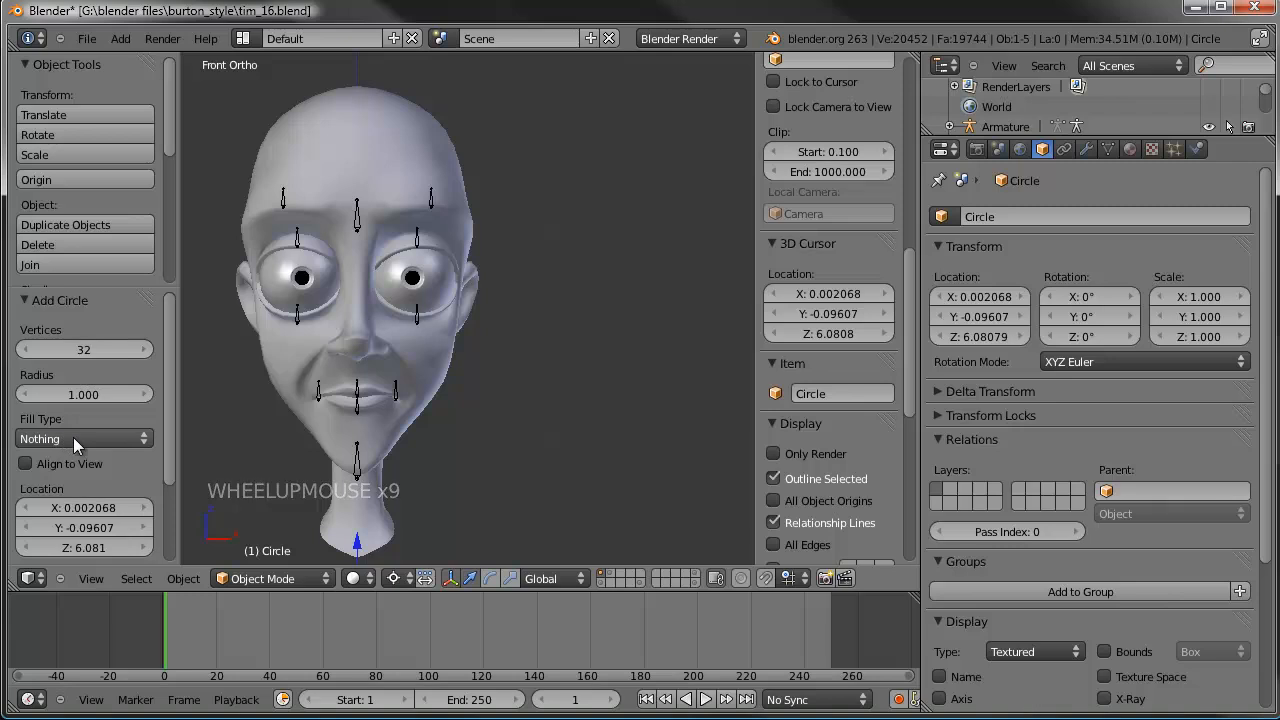
pyautogui.click(74, 349)
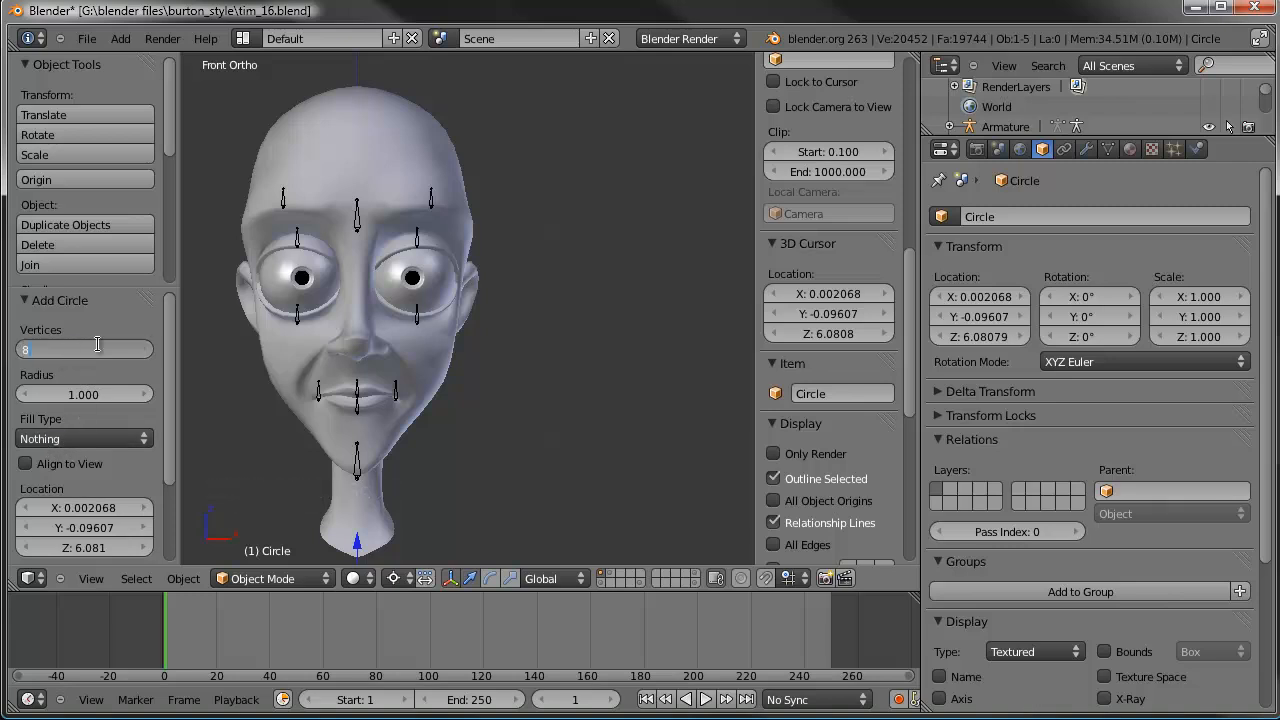
# Step: Move the circle up from the 3D cursor to the empty space beside the head
pyautogui.scroll(-5, 557, 273)
pyautogui.scroll(1, 552, 303)
pyautogui.press('f')
pyautogui.press('g')
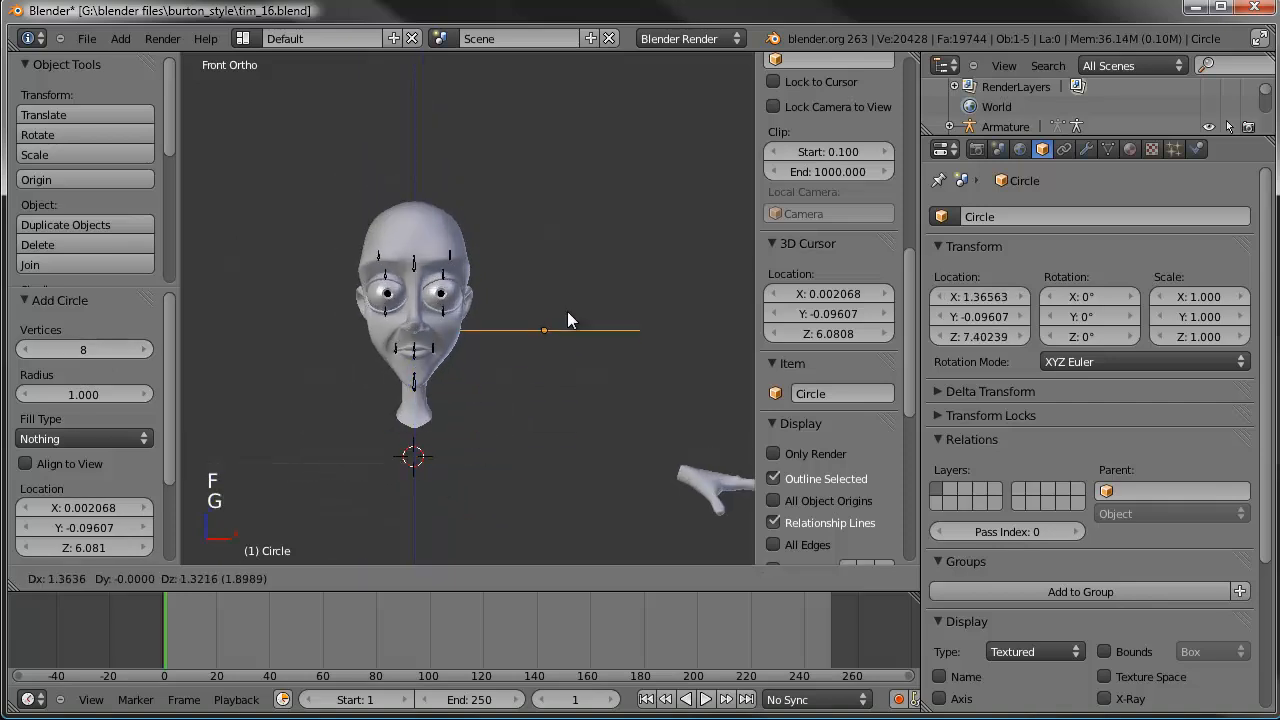
pyautogui.click(572, 310)
pyautogui.scroll(2, 660, 294)
pyautogui.press('s')
pyautogui.press('s')
pyautogui.press('s')
pyautogui.rightClick(626, 304)
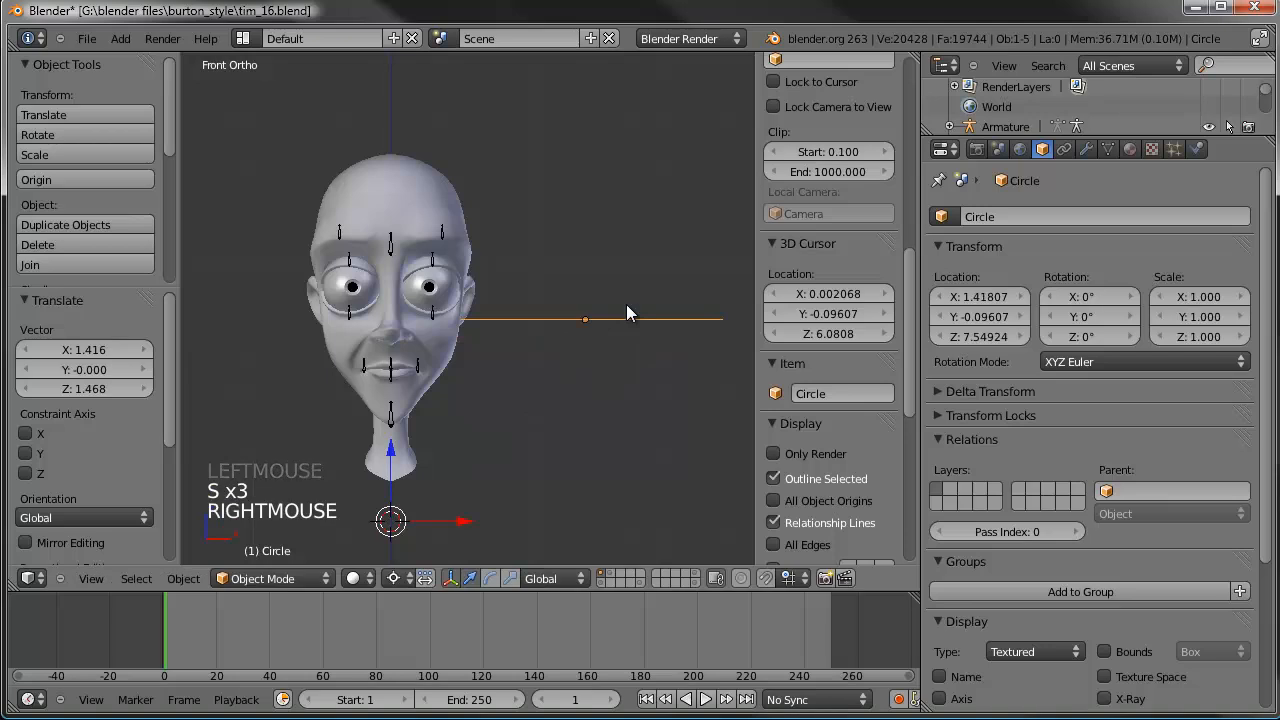
# Step: Set the pivot to the bounding box center and scale the circle's mesh down in Edit Mode to about 0.3
pyautogui.hotkey('ctrl', ',')
pyautogui.press('s')
pyautogui.click(609, 300)
pyautogui.hotkey('ctrl', 'z')
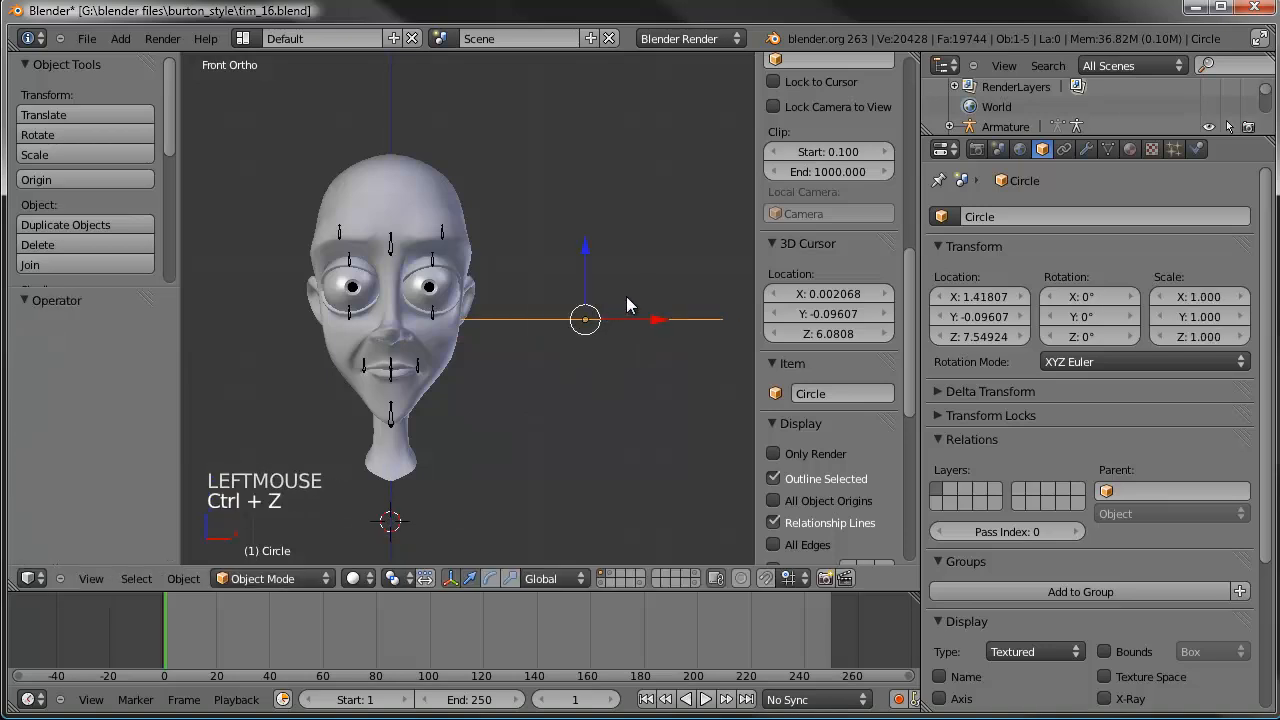
pyautogui.press('Tab')
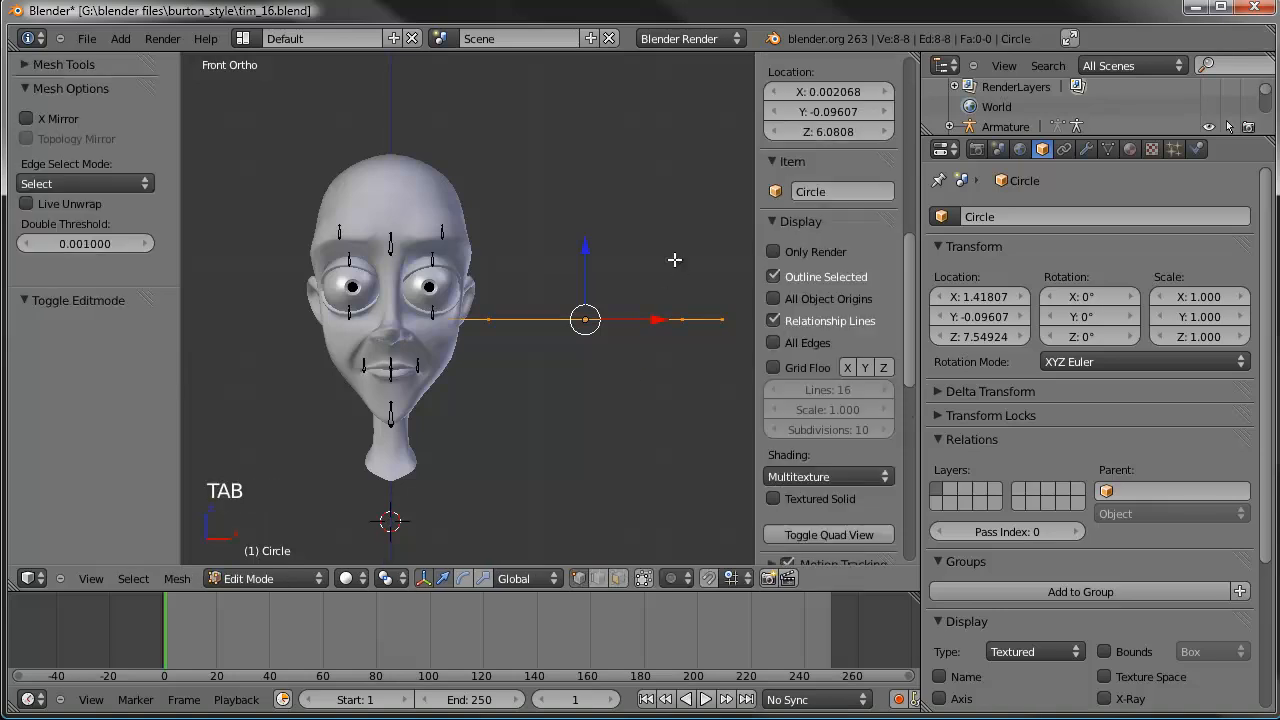
pyautogui.press('s')
pyautogui.click(594, 290)
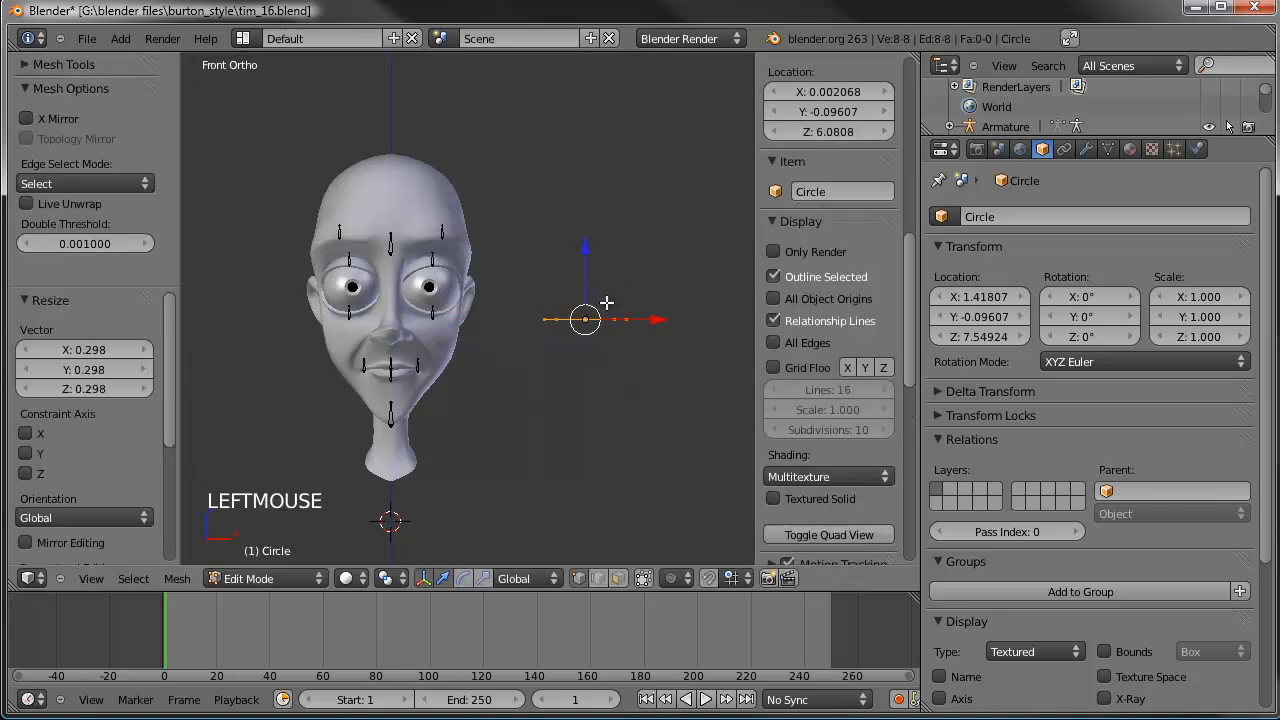
pyautogui.press('Tab')
# Step: Rotate the circle 90° about the X axis so it faces the front view
pyautogui.press('r')
pyautogui.press('x')
pyautogui.press('9')
pyautogui.press('0')
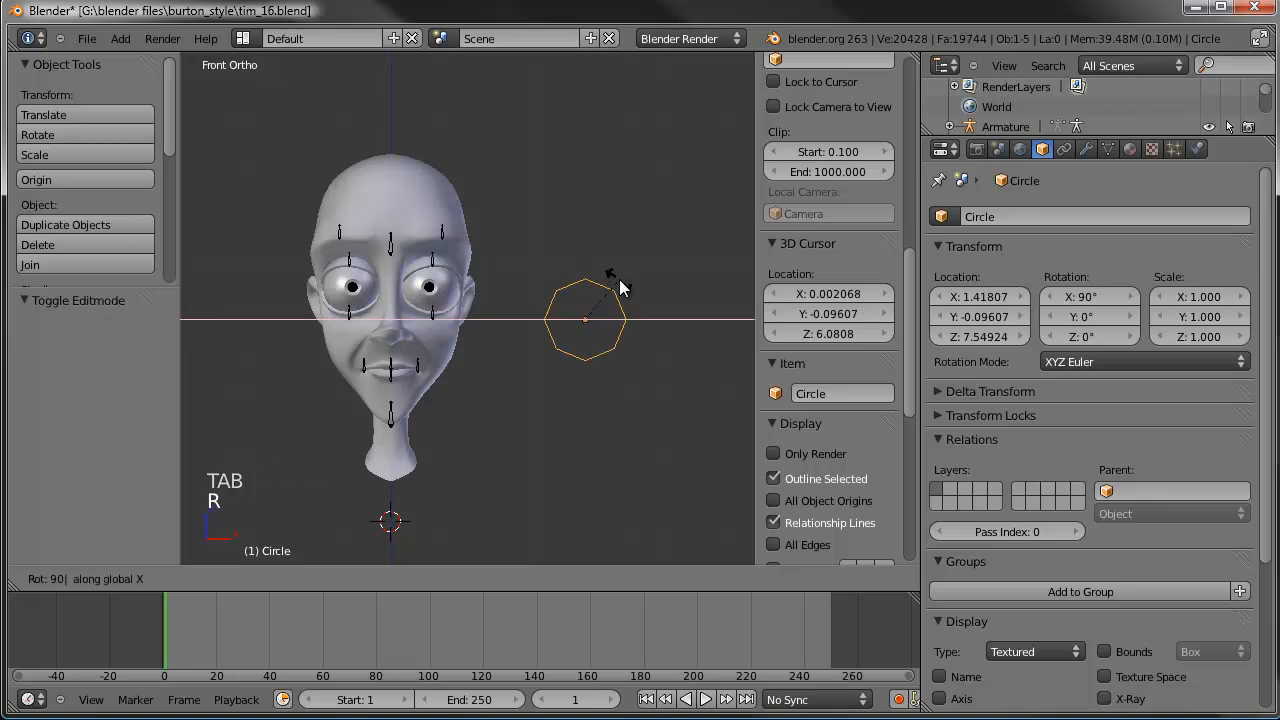
pyautogui.press('Return')
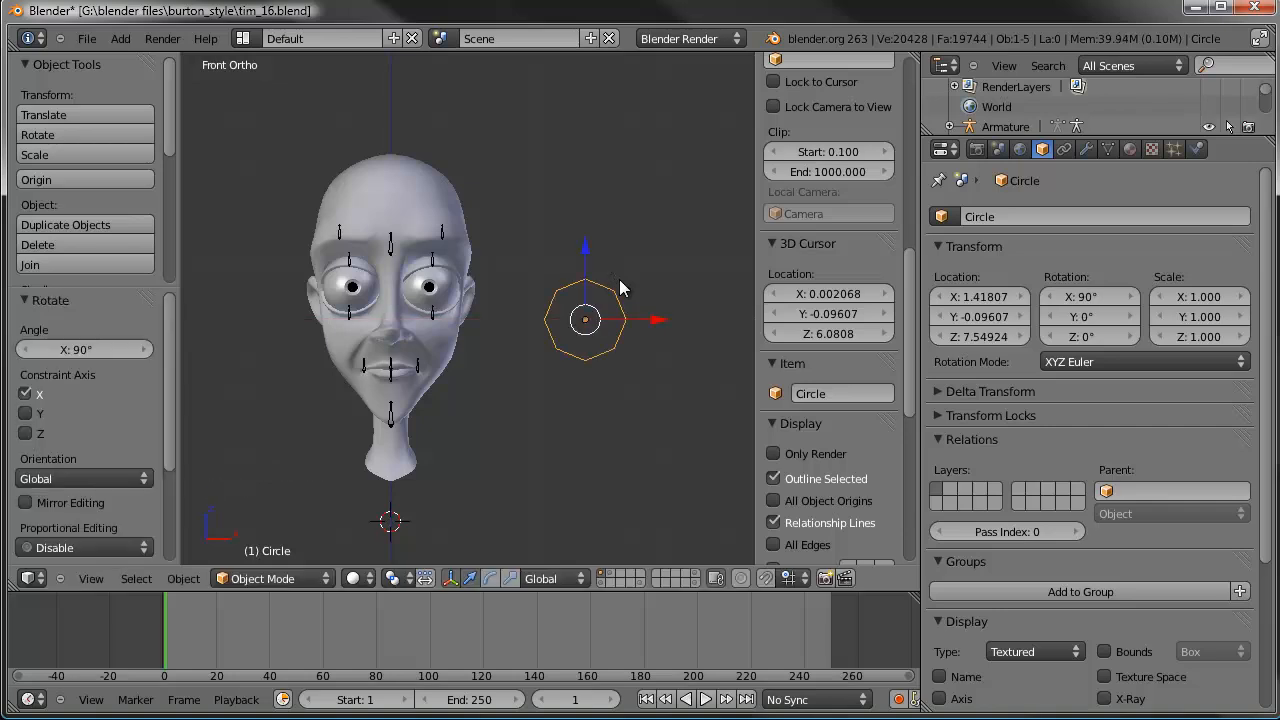
# Step: Move the circle up and away from the head to keep it as a spare base shape
pyautogui.scroll(2, 619, 279)
pyautogui.keyDown('shift'); pyautogui.moveTo(529, 299); pyautogui.dragTo(736, 380, button='middle'); pyautogui.keyUp('shift')
pyautogui.press('Tab')
pyautogui.press('Tab')
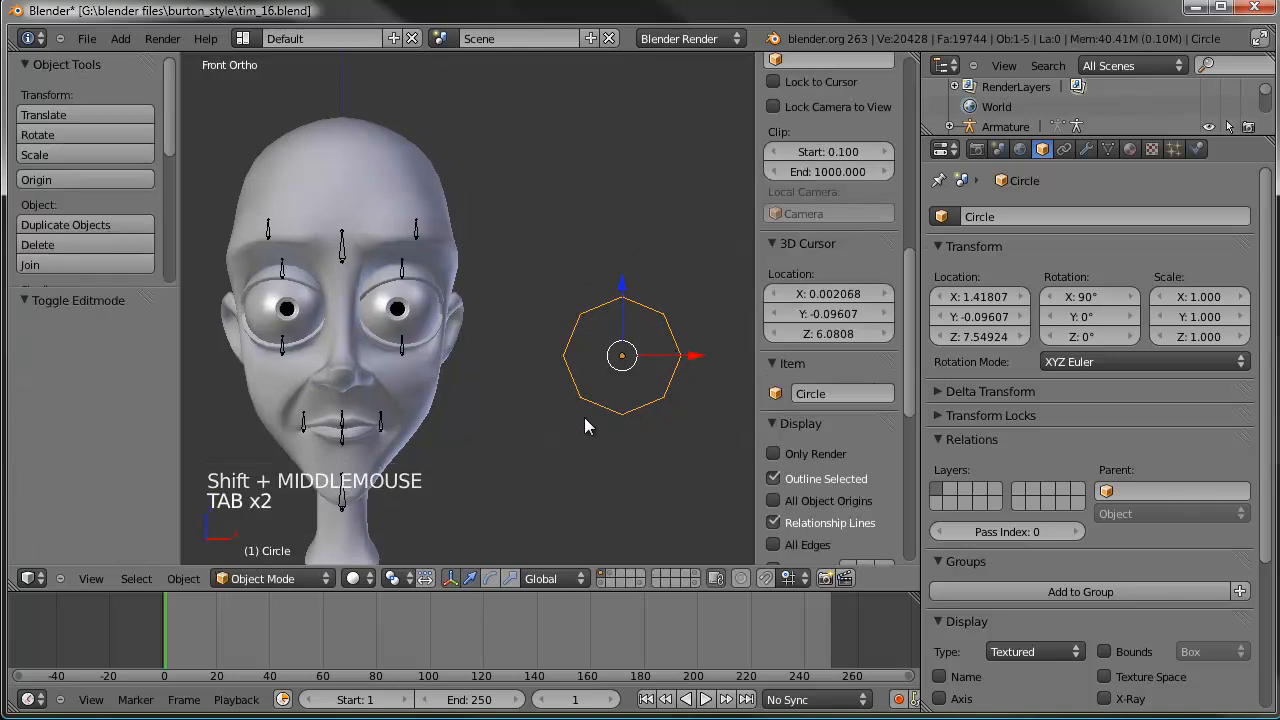
pyautogui.press('g')
pyautogui.click(656, 216)
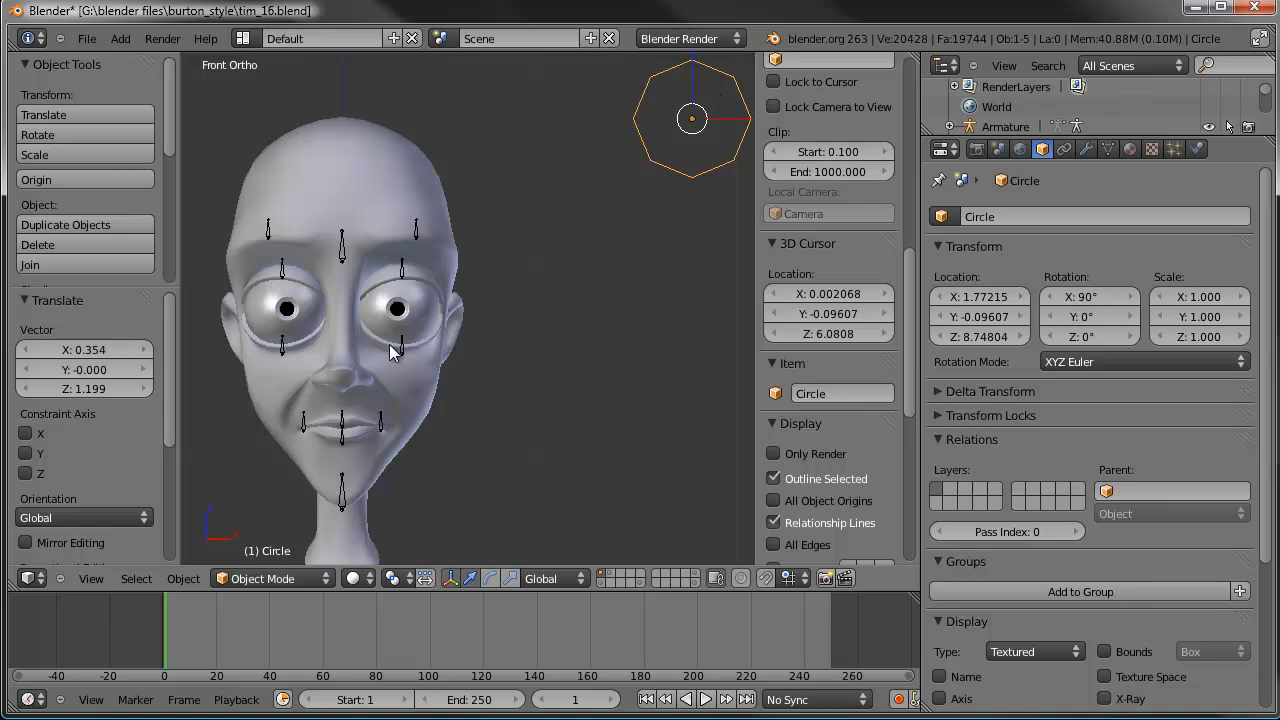
# Step: Duplicate the circle, place the copy beside the face and rename it FCSh_brow.L
pyautogui.hotkey('shift', 'd')
pyautogui.click(640, 331)
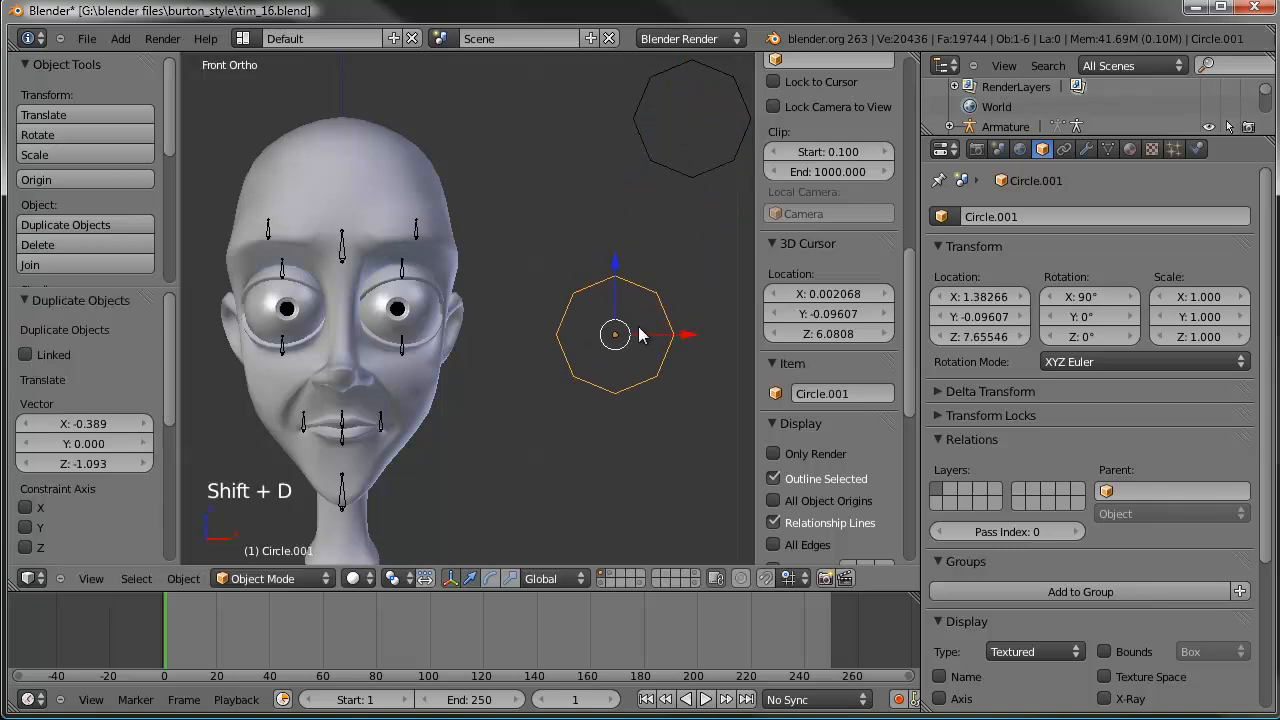
pyautogui.doubleClick(831, 393)
pyautogui.write('FC')
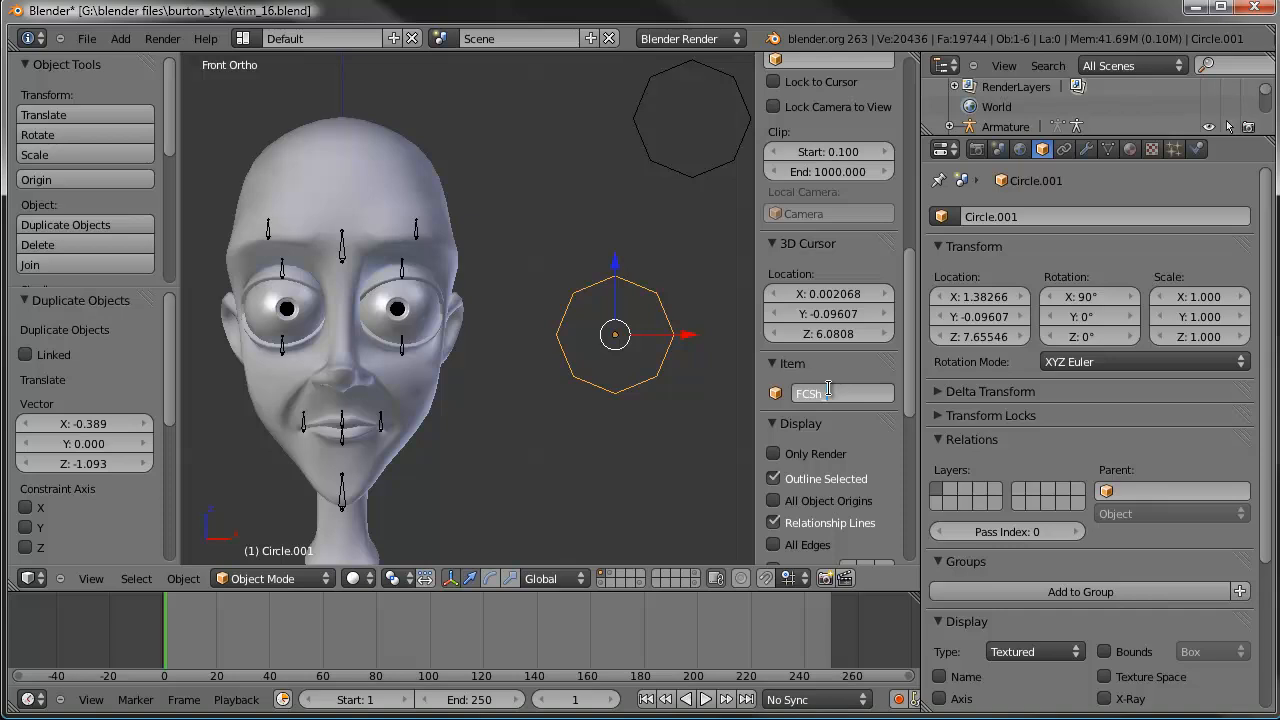
pyautogui.write('Sh_brow.L')
pyautogui.press('Return')
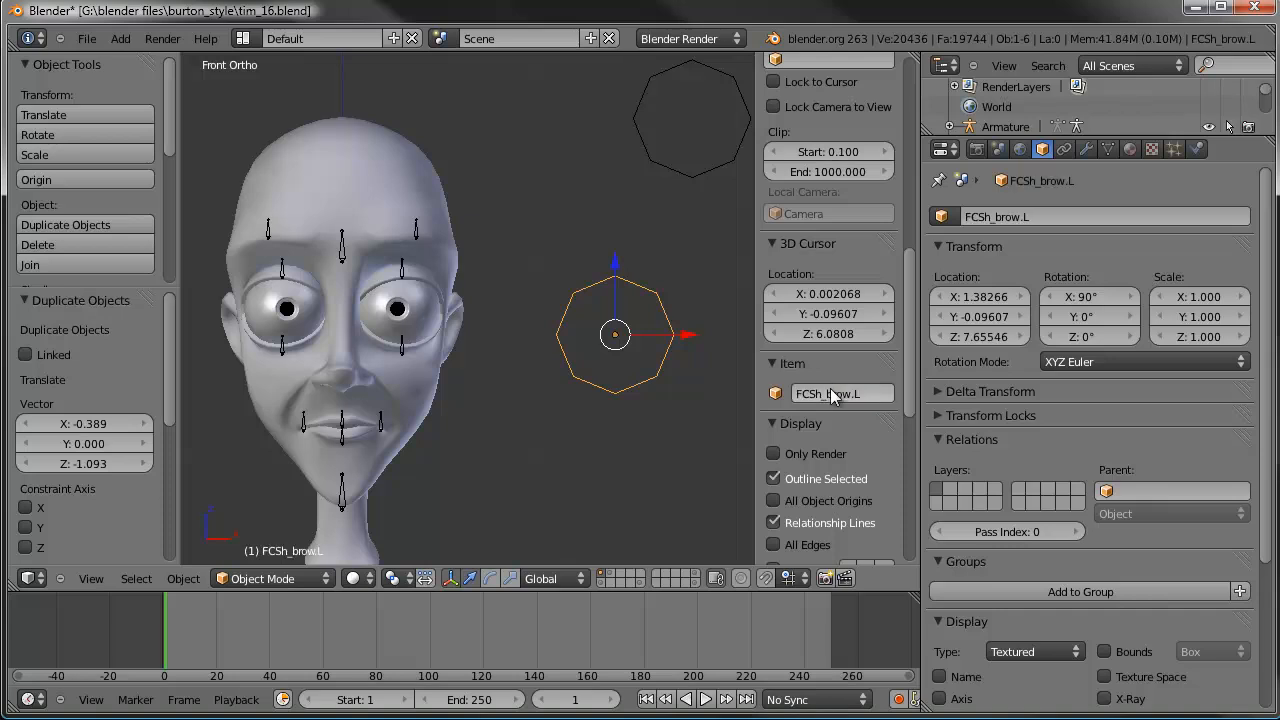
# Step: Flatten the FCSh_brow.L mesh in Edit Mode by scaling it along Z to about 0.59
pyautogui.press('Tab')
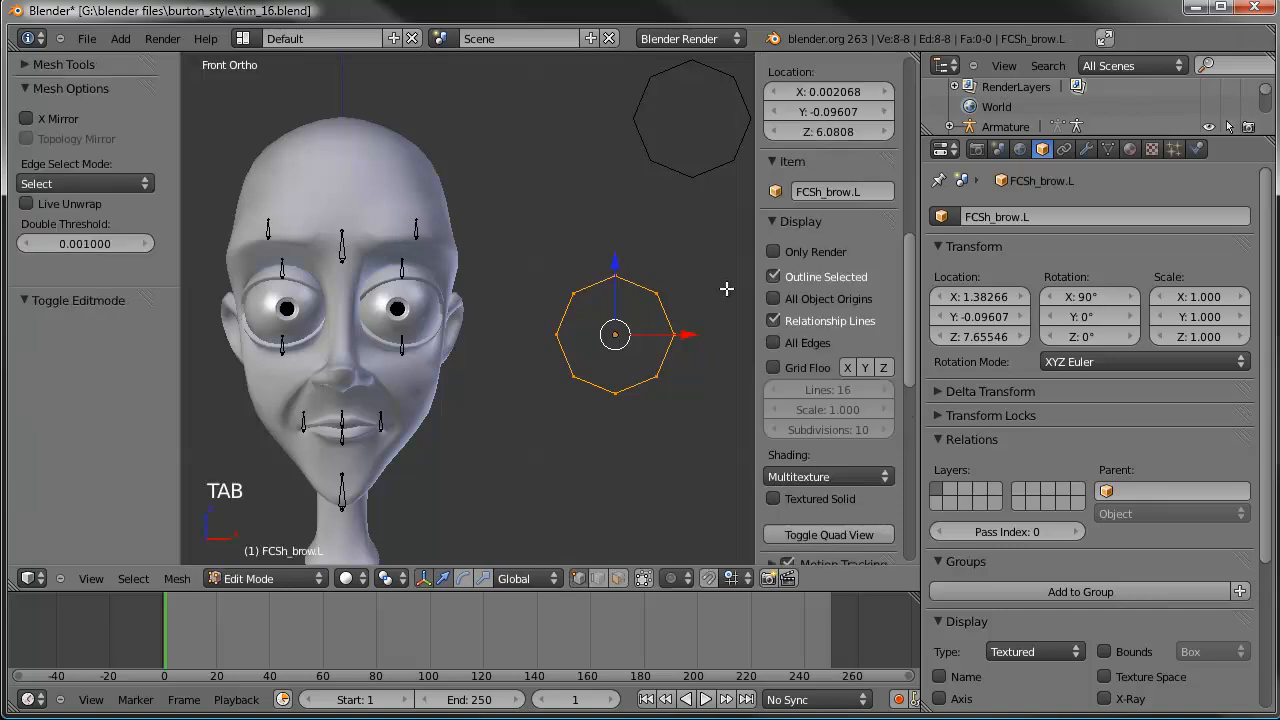
pyautogui.press('s')
pyautogui.press('z')
pyautogui.click(680, 304)
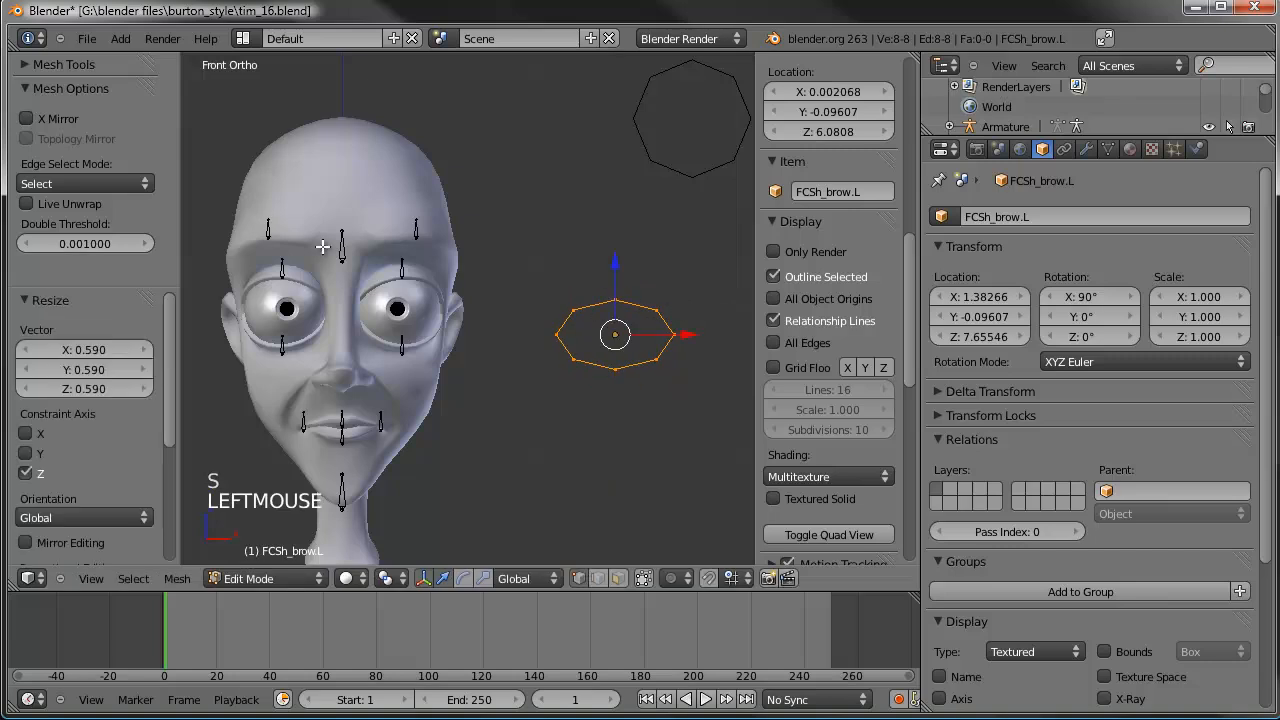
# Step: Reshape the lower edge of the brow outline by raising its bottom vertices and adjusting the outer lower vertex
pyautogui.rightClick(607, 368)
pyautogui.keyDown('shift'); pyautogui.rightClick(588, 360); pyautogui.keyUp('shift')
pyautogui.press('g')
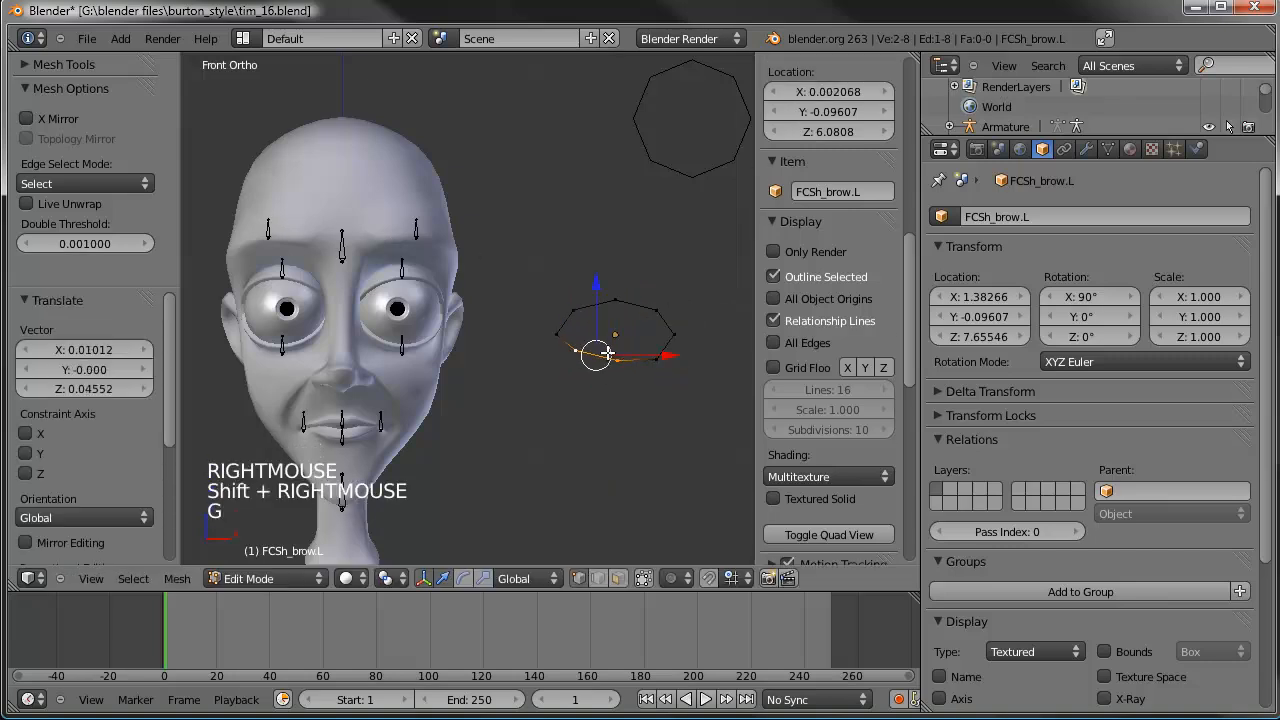
pyautogui.click(612, 357)
pyautogui.press('g')
pyautogui.press('g')
pyautogui.click(654, 357)
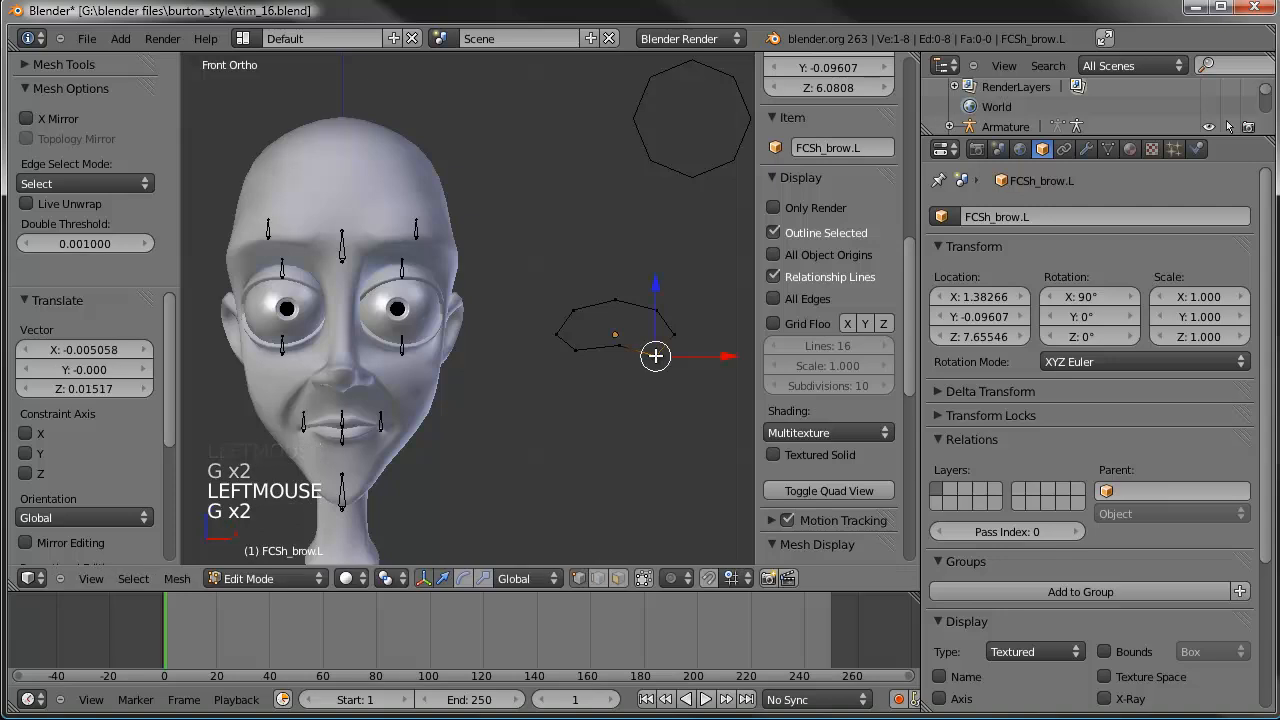
pyautogui.press('a')
pyautogui.press('Tab')
# Step: Move the FCSh_brow.L shape over the left brow in front view and forward toward the forehead in side view
pyautogui.press('g')
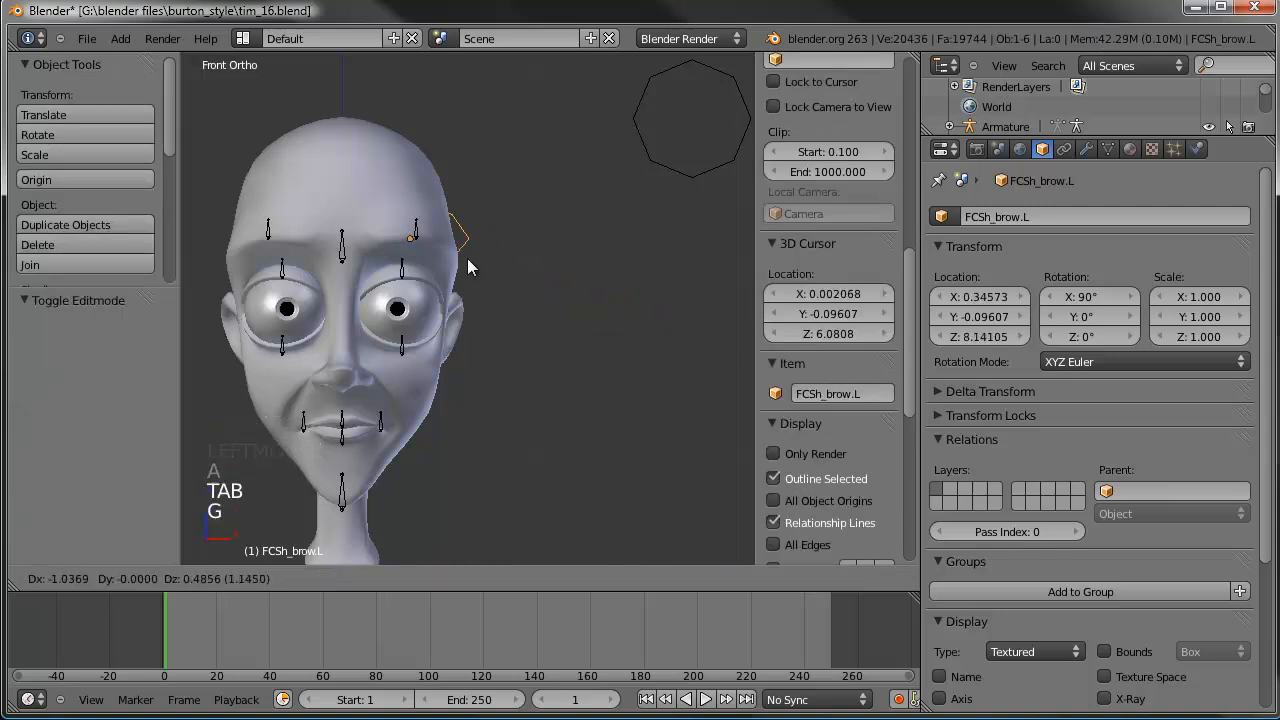
pyautogui.click(463, 256)
pyautogui.press('KP_3')
pyautogui.press('g')
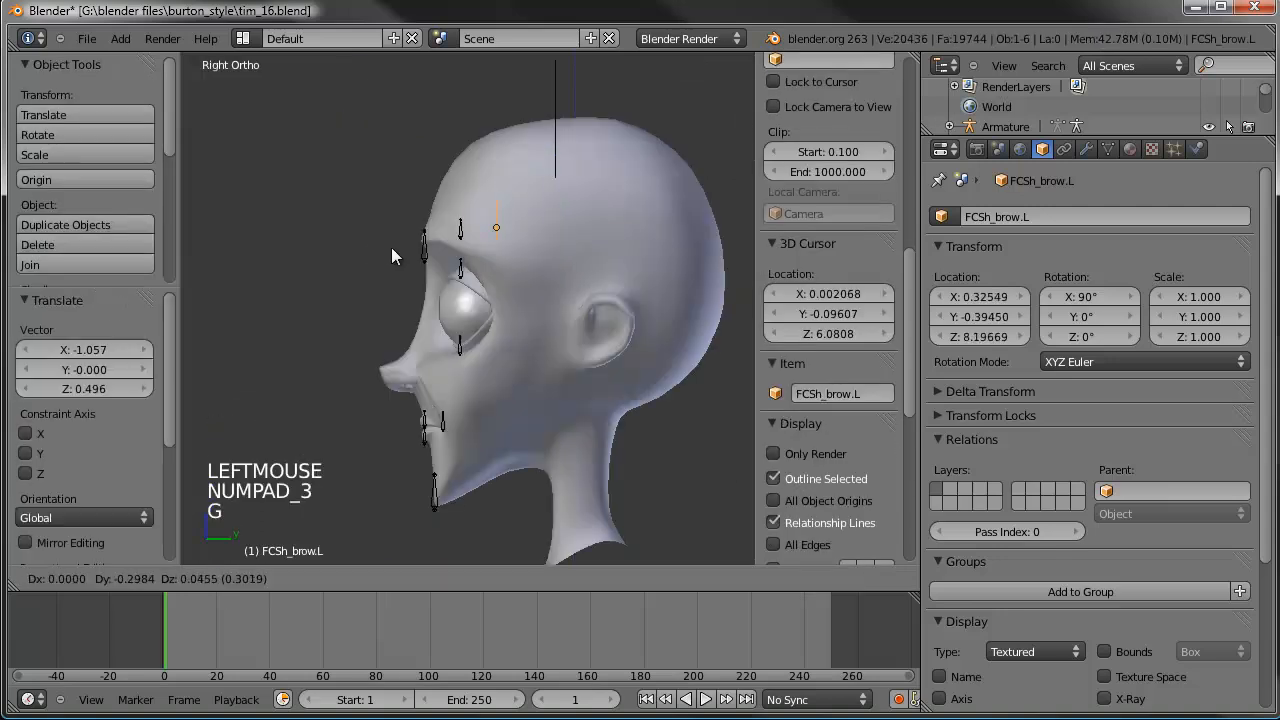
pyautogui.click(437, 250)
# Step: Move the spare base circle forward about 0.925 along Y so it sits in front of the head
pyautogui.scroll(-2, 437, 250)
pyautogui.keyDown('shift'); pyautogui.moveTo(437, 250); pyautogui.dragTo(435, 258, button='middle'); pyautogui.keyUp('shift')
pyautogui.rightClick(530, 186)
pyautogui.press('g')
pyautogui.press('g')
pyautogui.click(454, 224)
# Step: Move the FCSh_brow.L shape forward about 0.07 along Y
pyautogui.rightClick(436, 241)
pyautogui.press('g')
pyautogui.press('g')
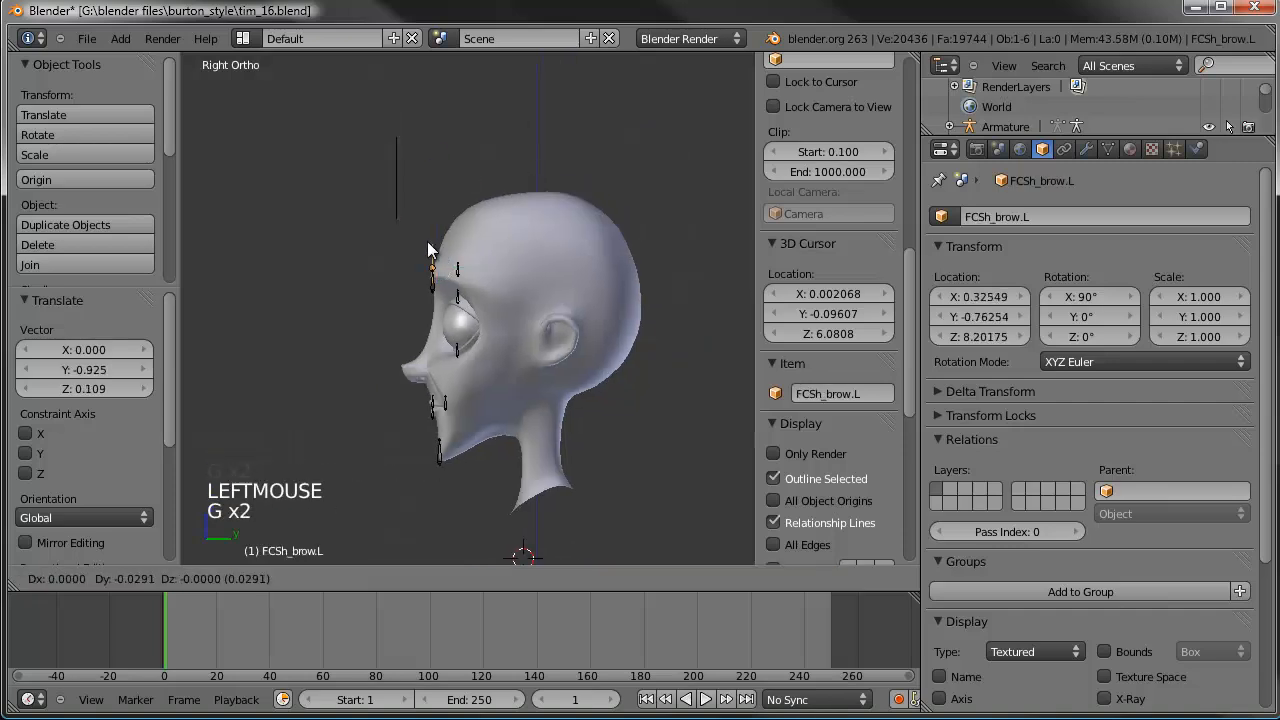
pyautogui.click(427, 241)
# Step: Snap the 3D cursor to the base joint of the FC_brow.L bone in the Facial_Rig armature
pyautogui.press('KP_1')
pyautogui.scroll(5, 427, 239)
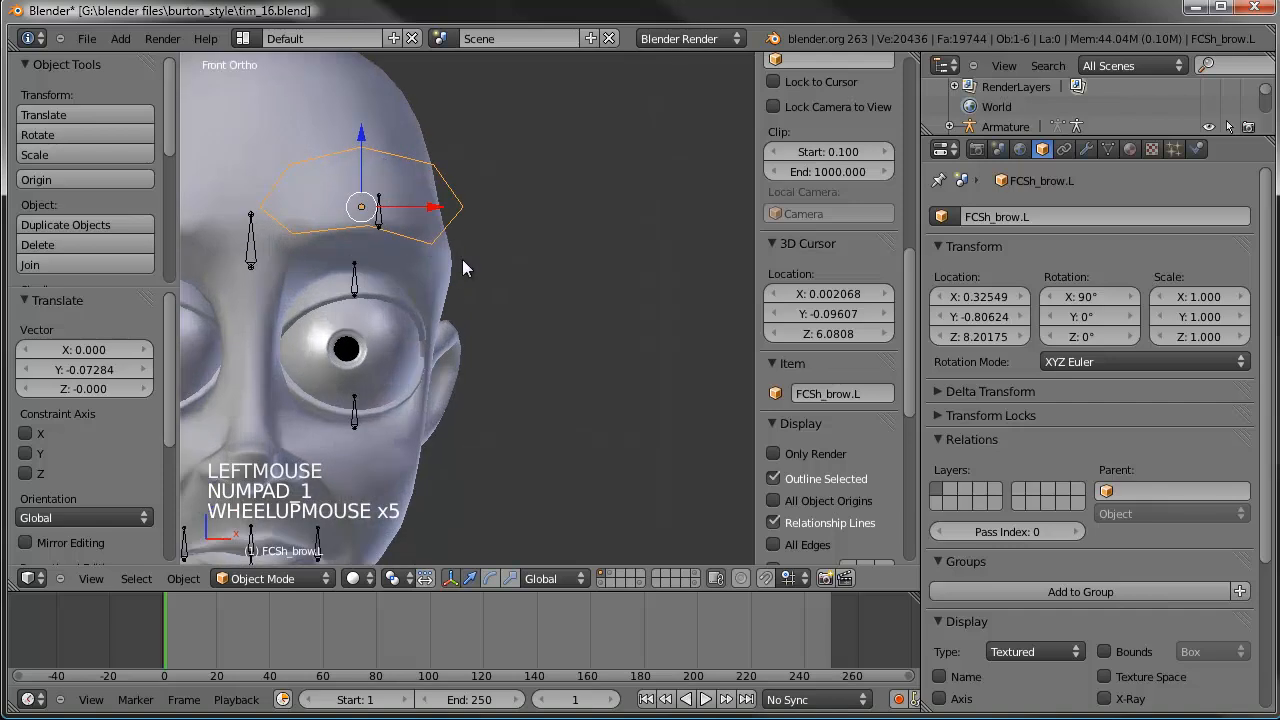
pyautogui.keyDown('shift'); pyautogui.moveTo(462, 259); pyautogui.dragTo(519, 320, button='middle'); pyautogui.keyUp('shift')
pyautogui.scroll(2, 519, 320)
pyautogui.keyDown('shift'); pyautogui.moveTo(515, 270); pyautogui.dragTo(472, 284, button='middle'); pyautogui.keyUp('shift')
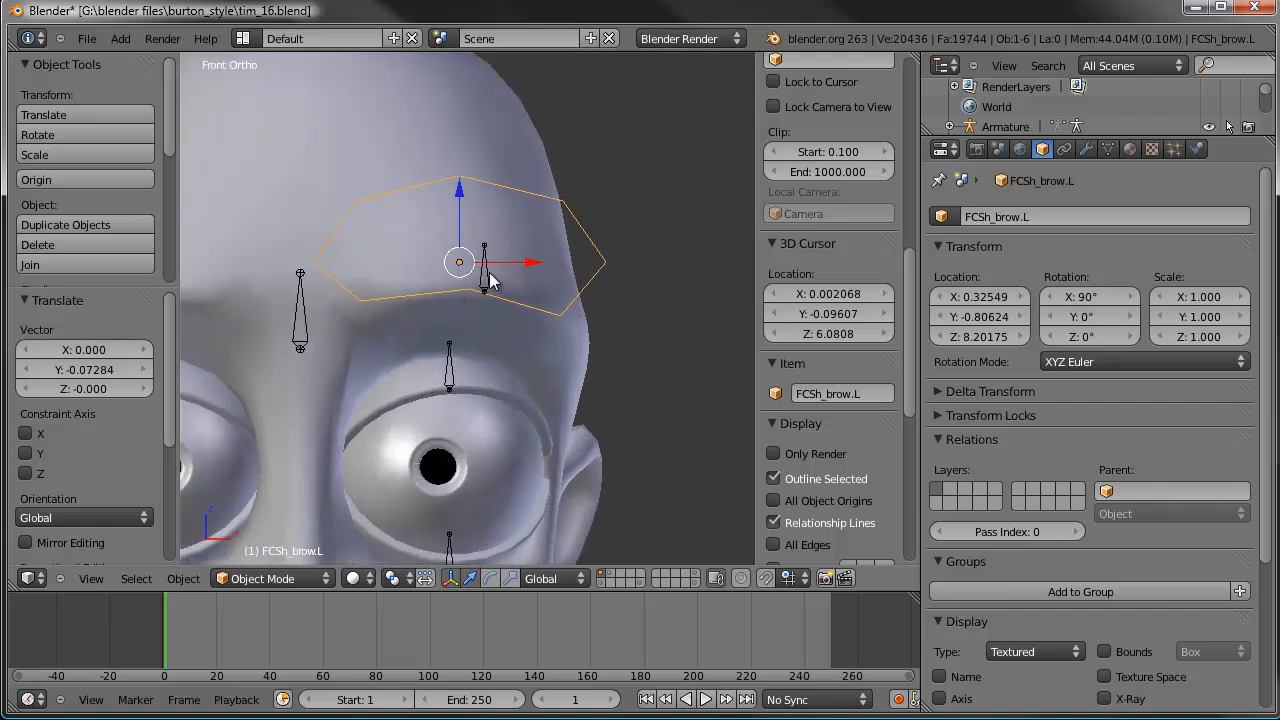
pyautogui.rightClick(490, 282)
pyautogui.rightClick(488, 270)
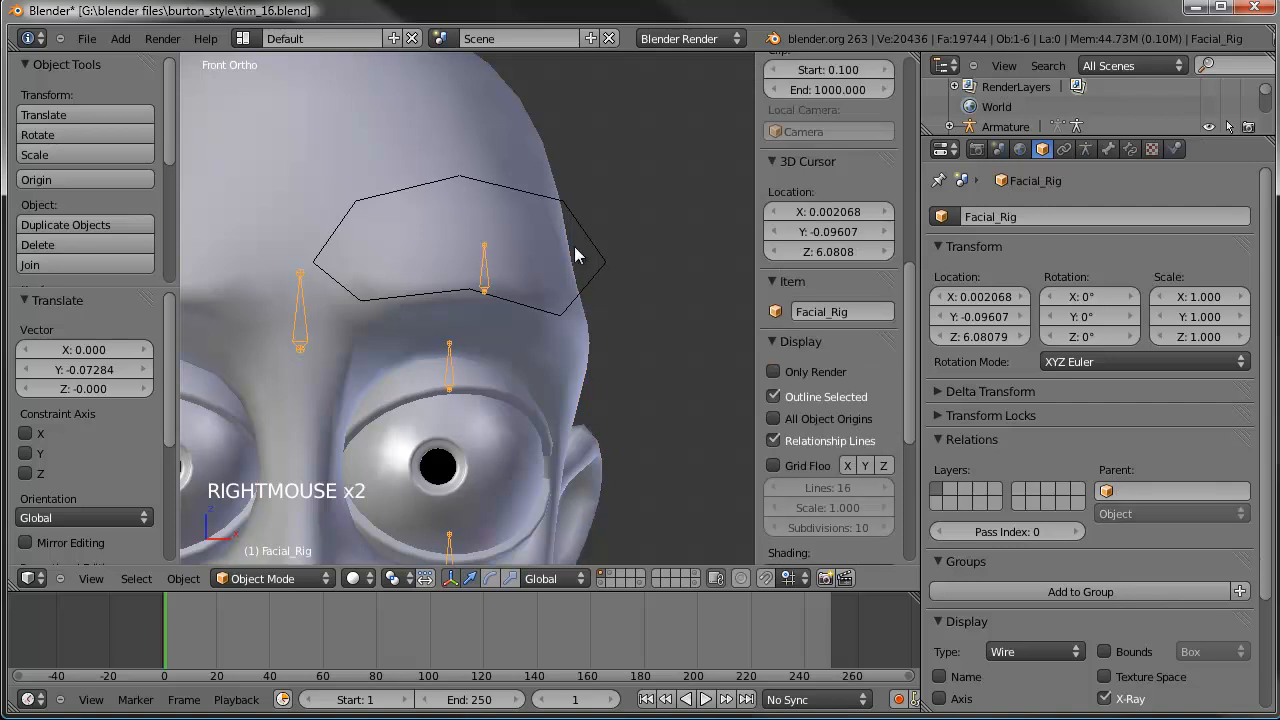
pyautogui.keyDown('shift'); pyautogui.moveTo(575, 247); pyautogui.dragTo(537, 280, button='middle'); pyautogui.keyUp('shift')
pyautogui.press('Tab')
pyautogui.rightClick(499, 291)
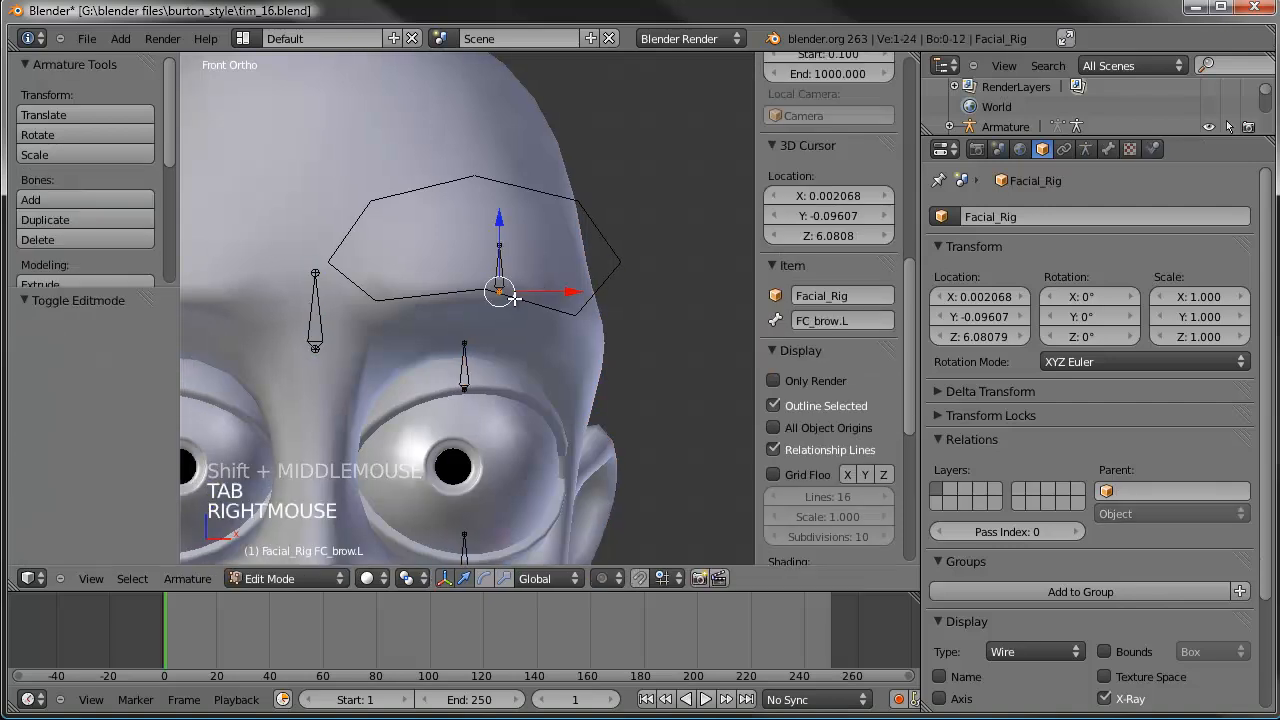
pyautogui.hotkey('shift', 's')
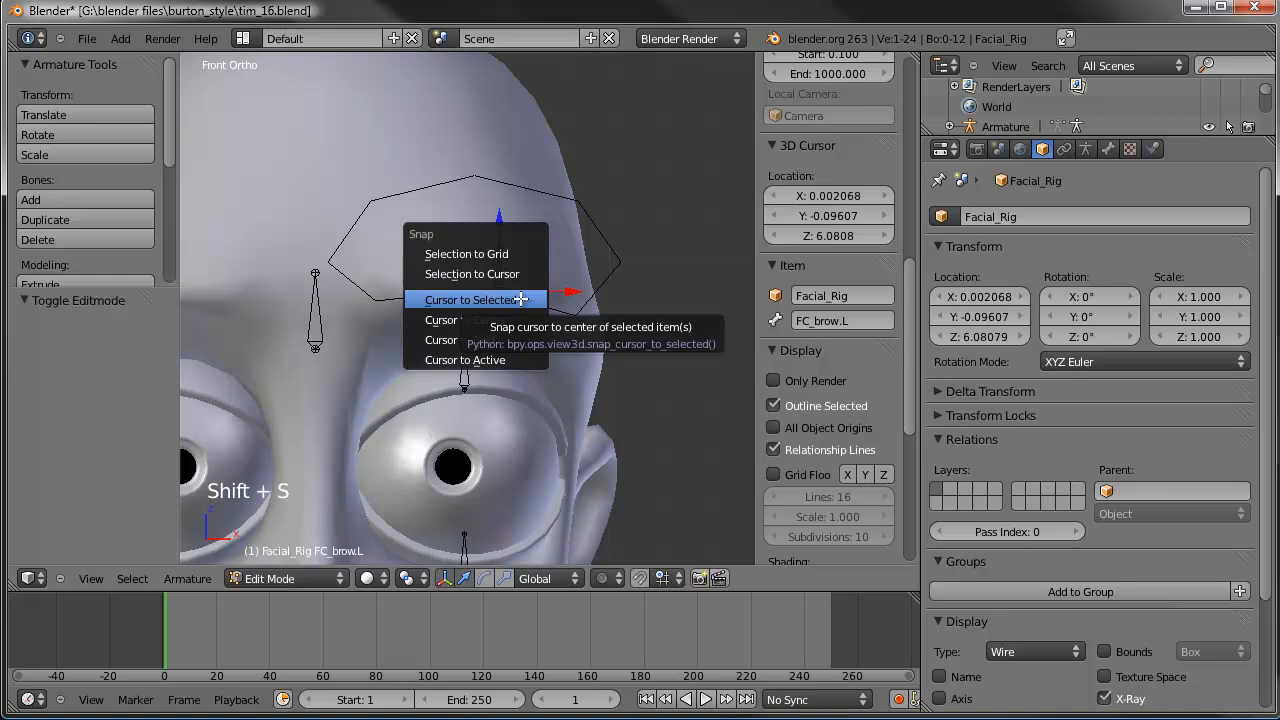
pyautogui.click(520, 298)
pyautogui.press('Tab')
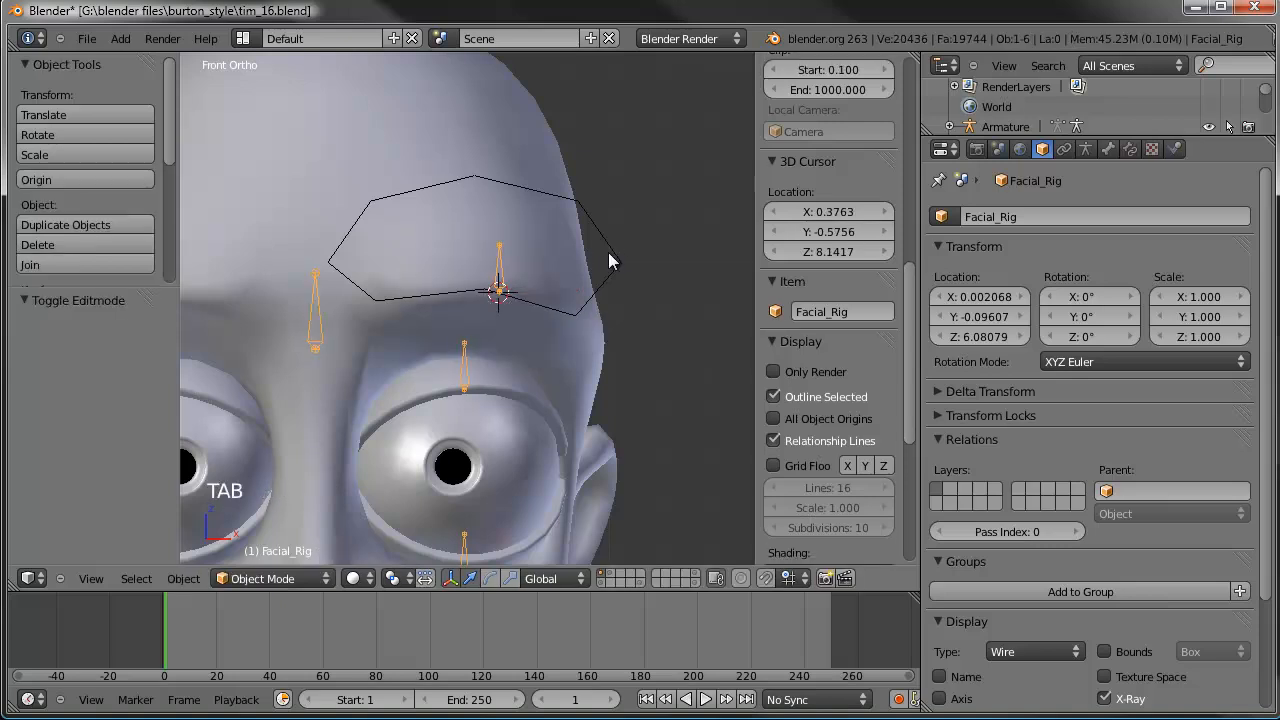
# Step: Snap the FCSh_brow.L object to the 3D cursor
pyautogui.rightClick(616, 252)
pyautogui.hotkey('shift', 's')
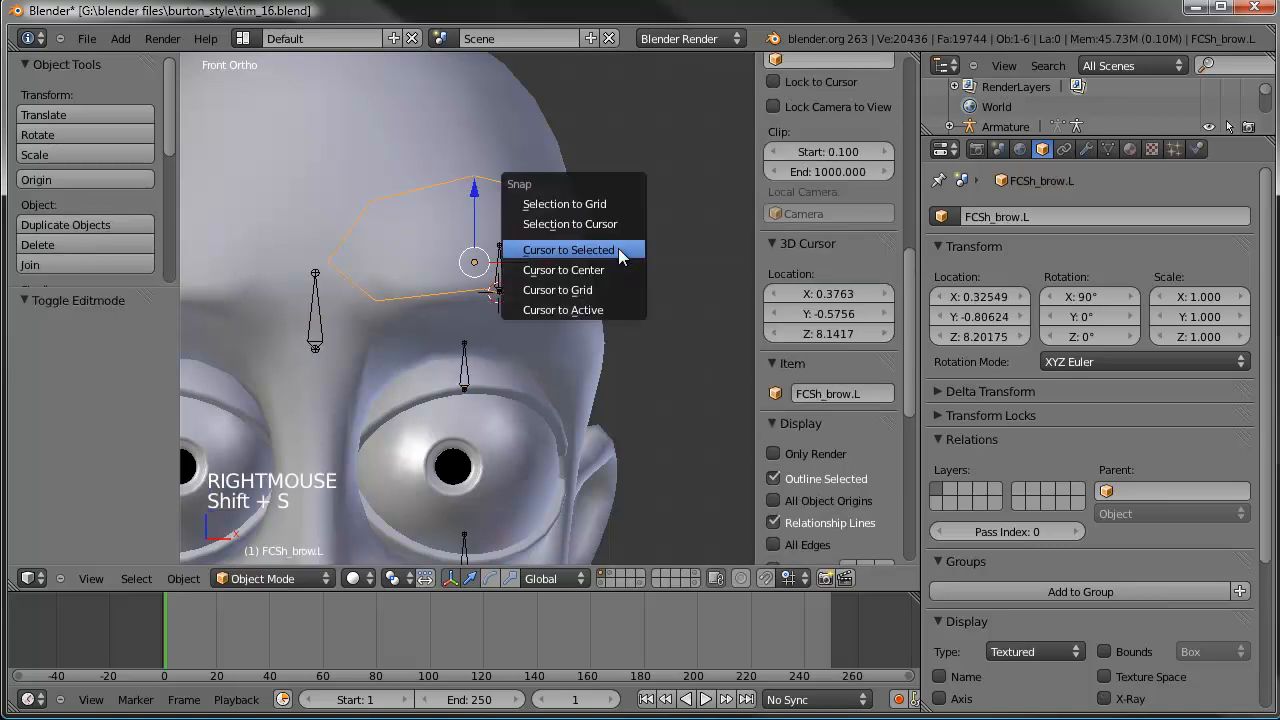
pyautogui.click(616, 225)
# Step: Move the whole brow mesh in Edit Mode up about 0.05 and slightly inward from its origin
pyautogui.press('Tab')
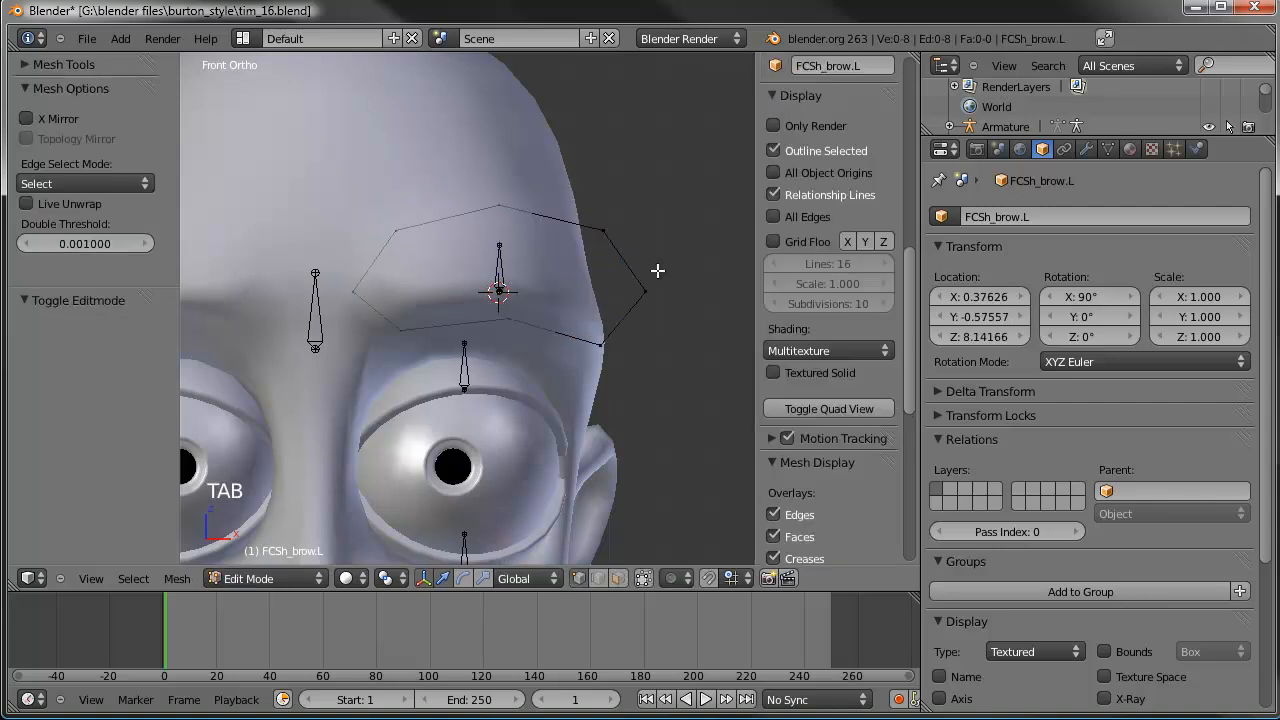
pyautogui.press('a')
pyautogui.press('a')
pyautogui.press('a')
pyautogui.press('a')
pyautogui.press('g')
pyautogui.click(651, 249)
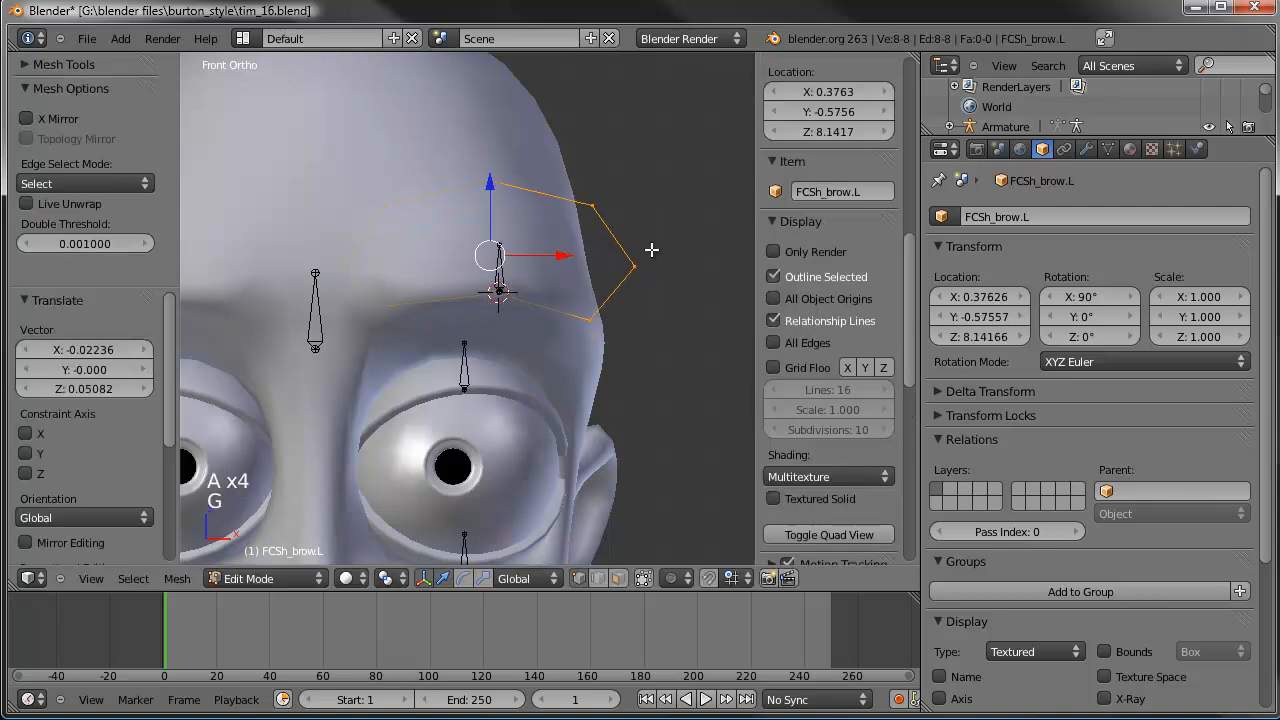
# Step: Move the brow mesh forward about 0.136 in side view, rotate it to follow the forehead and adjust its position
pyautogui.press('KP_3')
pyautogui.press('g')
pyautogui.press('r')
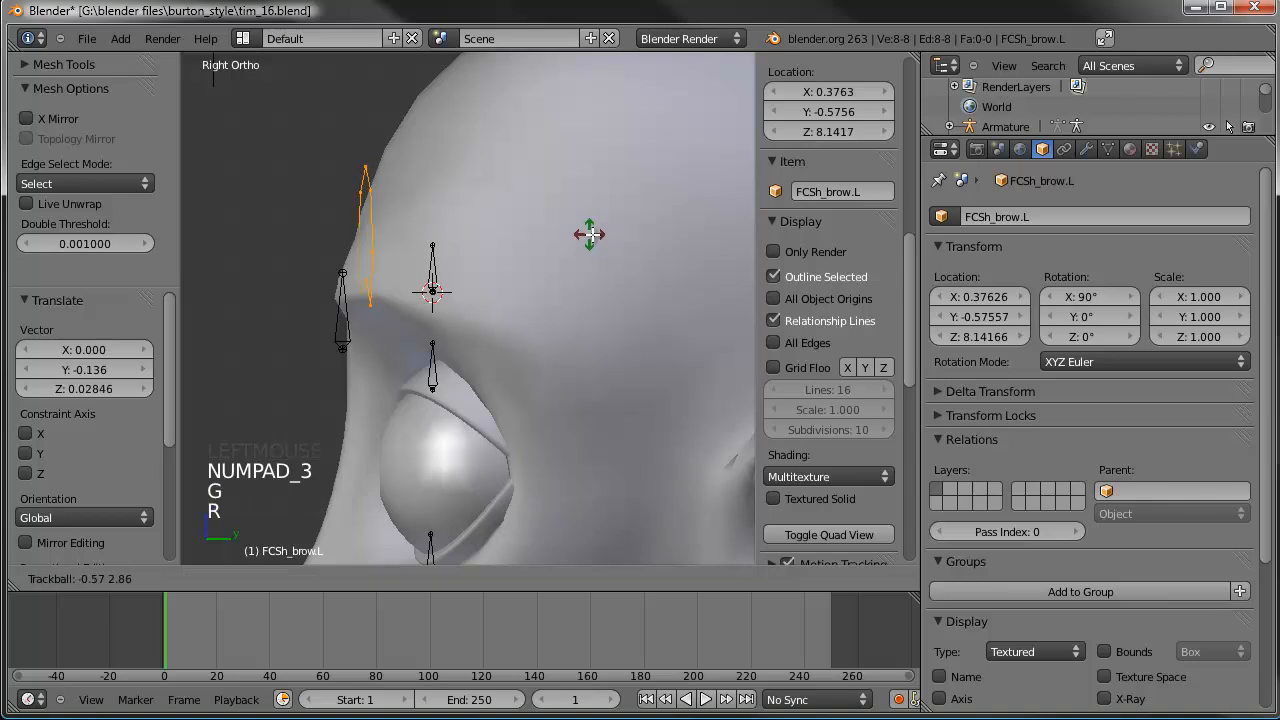
pyautogui.click(628, 237)
pyautogui.press('g')
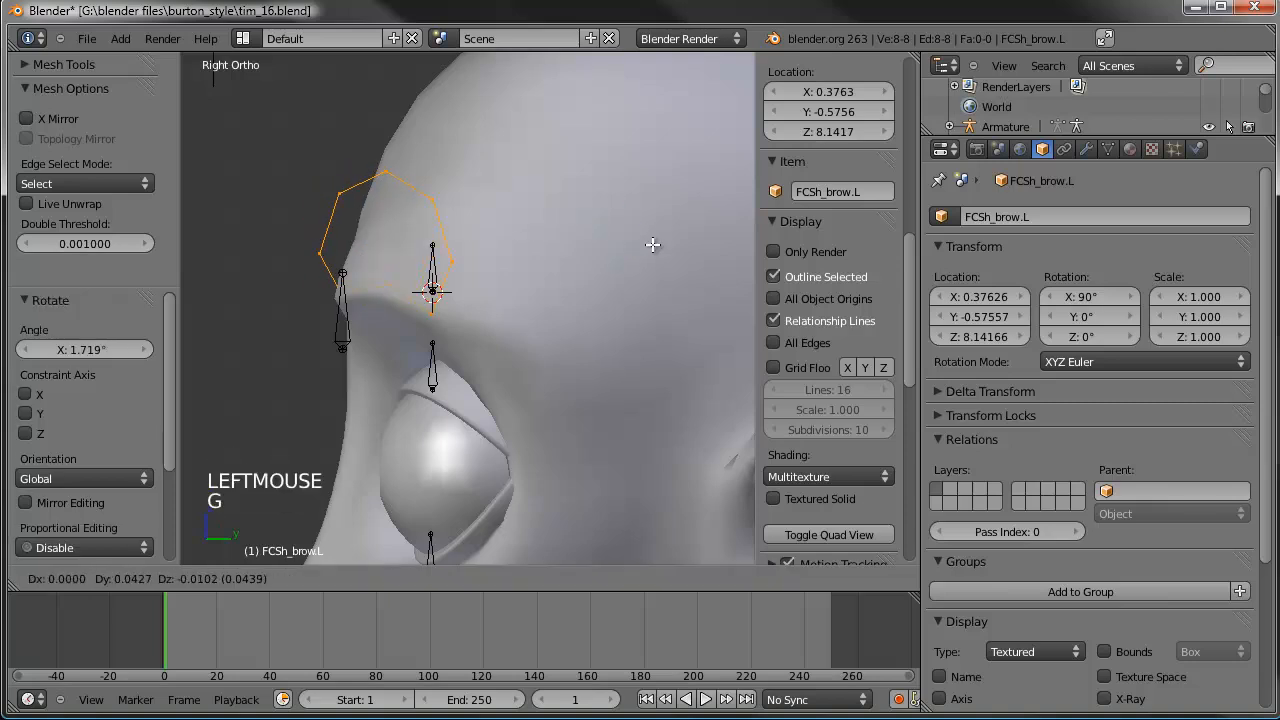
pyautogui.click(507, 261)
# Step: Pull the top vertices and the lower front vertex of the brow outline forward in side view
pyautogui.rightClick(387, 178)
pyautogui.keyDown('shift'); pyautogui.rightClick(388, 180); pyautogui.keyUp('shift')
pyautogui.press('g')
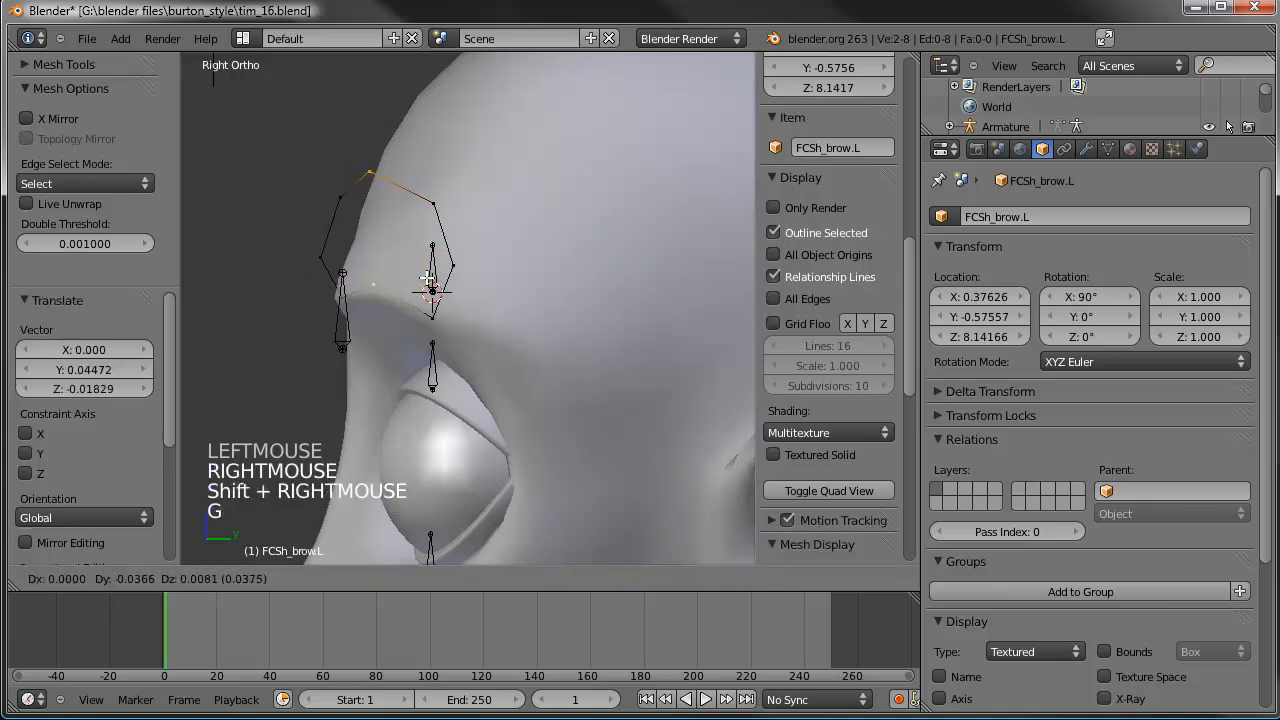
pyautogui.rightClick(363, 288)
pyautogui.press('g')
pyautogui.press('g')
pyautogui.click(340, 285)
# Step: Raise the lower rear vertex of the brow outline and shift the rear vertices forward
pyautogui.moveTo(432, 316); pyautogui.dragTo(426, 186, button='right')
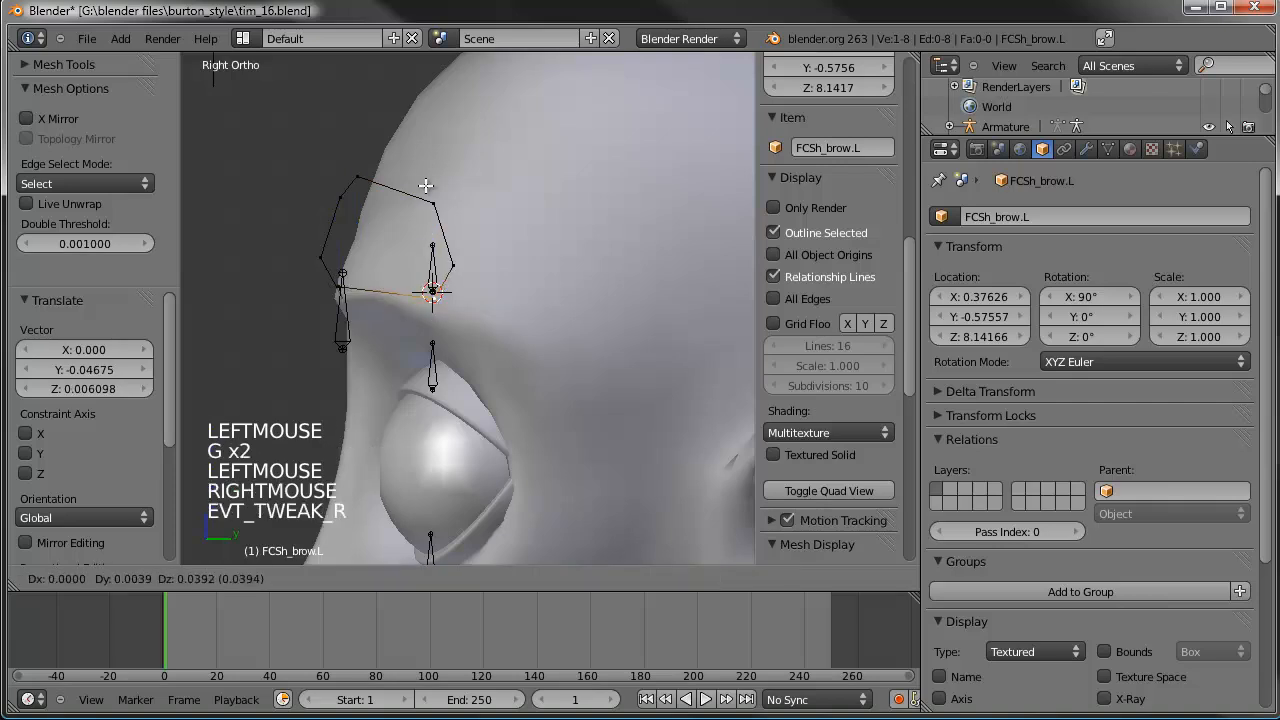
pyautogui.keyDown('shift'); pyautogui.rightClick(430, 176); pyautogui.keyUp('shift')
pyautogui.keyDown('shift'); pyautogui.rightClick(433, 189); pyautogui.keyUp('shift')
pyautogui.keyDown('shift'); pyautogui.rightClick(456, 269); pyautogui.keyUp('shift')
pyautogui.press('g')
pyautogui.click(436, 267)
# Step: Lower the three top vertices of the brow outline by about 0.06 in front view
pyautogui.moveTo(437, 268); pyautogui.dragTo(541, 270, button='middle')
pyautogui.press('KP_1')
pyautogui.press('a')
pyautogui.press('a')
pyautogui.press('a')
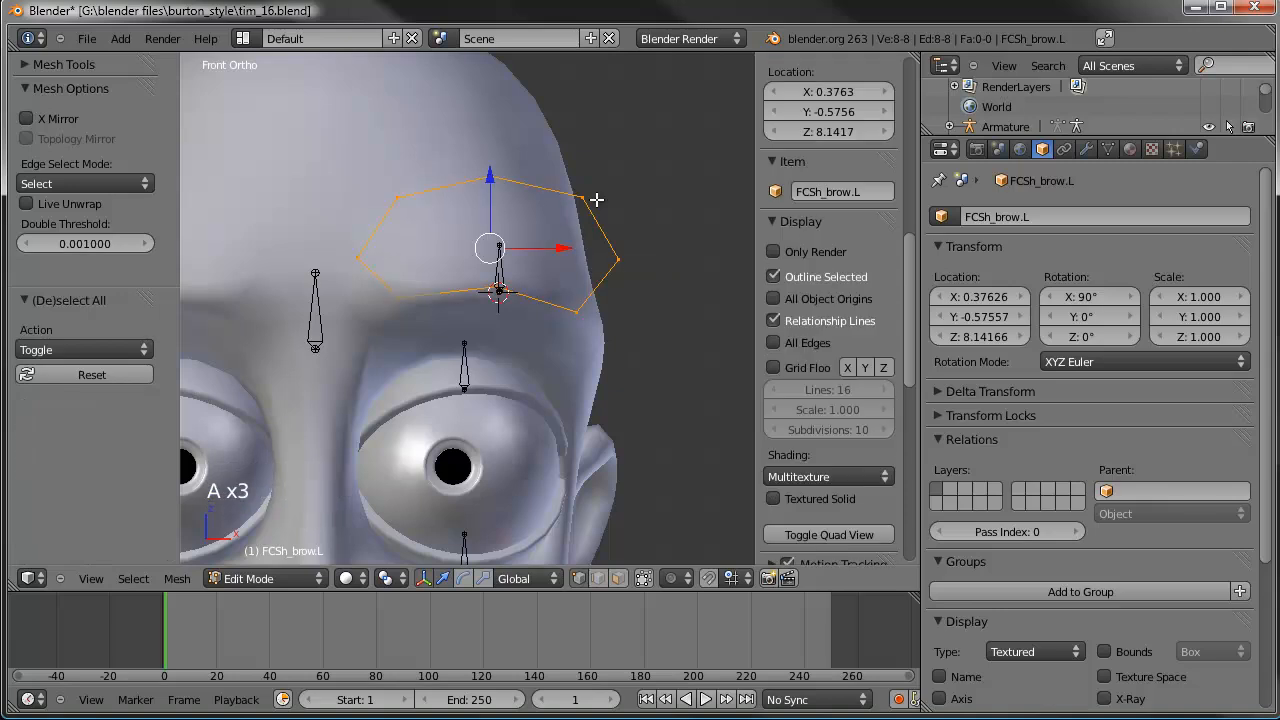
pyautogui.press('a')
pyautogui.press('b')
pyautogui.moveTo(648, 141); pyautogui.dragTo(352, 212)
pyautogui.press('g')
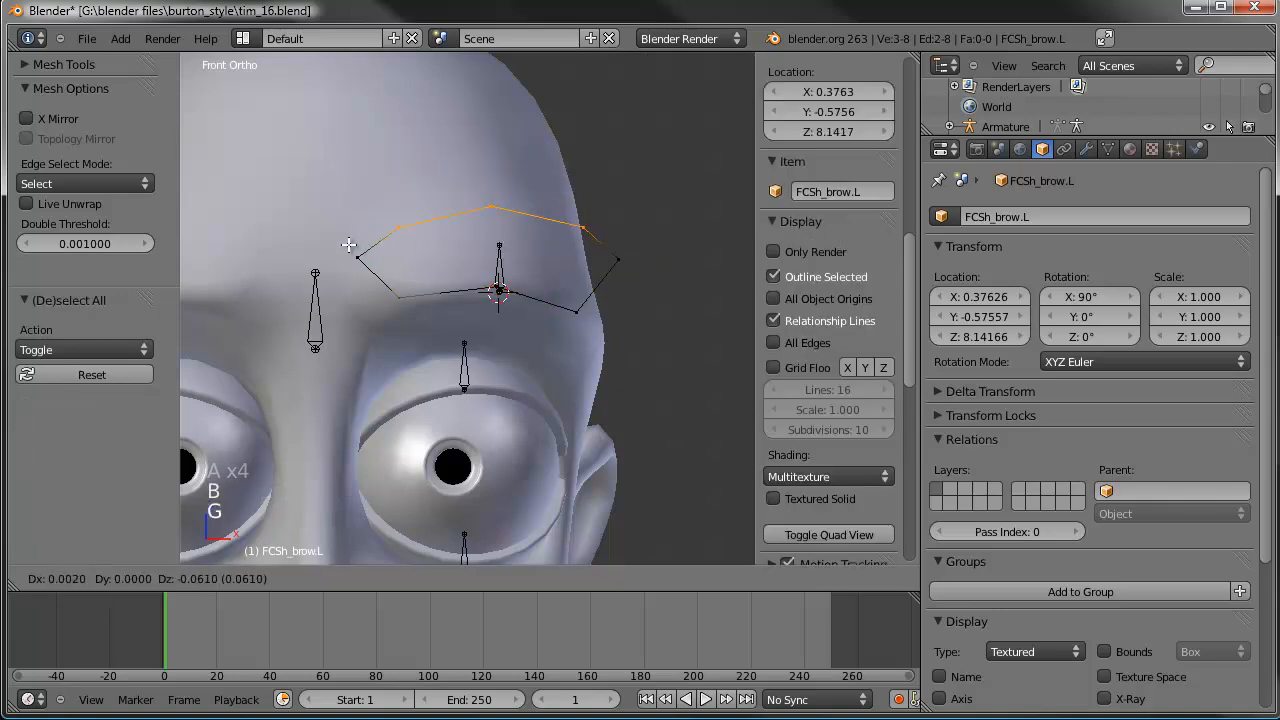
pyautogui.click(349, 244)
# Step: Move the inner and outer end vertices of the brow outline inward to shorten the shape
pyautogui.rightClick(356, 257)
pyautogui.press('g')
pyautogui.click(374, 259)
pyautogui.rightClick(617, 257)
pyautogui.press('g')
pyautogui.click(597, 261)
# Step: Adjust the inner end vertex of the brow outline from an angled view and leave Edit Mode
pyautogui.moveTo(600, 263); pyautogui.dragTo(346, 295, button='middle')
pyautogui.rightClick(330, 303)
pyautogui.moveTo(386, 324); pyautogui.dragTo(380, 318)
pyautogui.moveTo(380, 318); pyautogui.dragTo(575, 410, button='middle')
pyautogui.press('Tab')
# Step: Add a Subdivision Surface modifier to FCSh_brow.L
pyautogui.click(1086, 148)
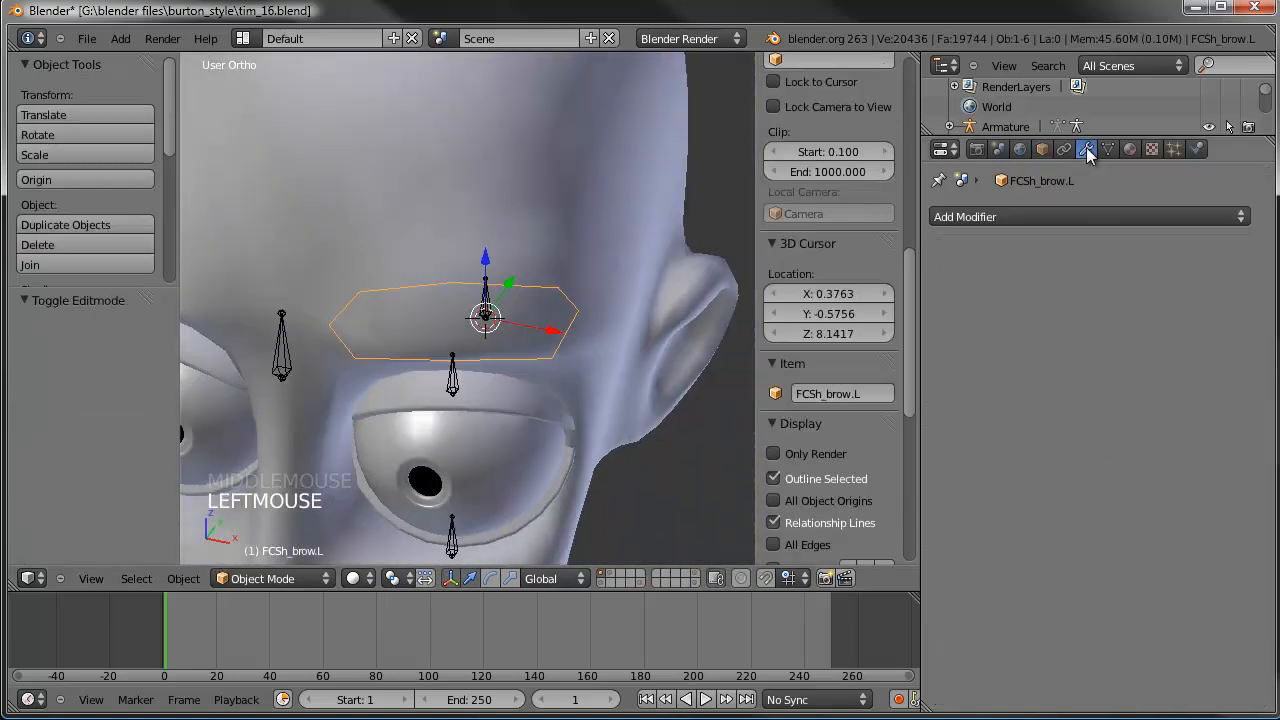
pyautogui.click(992, 217)
pyautogui.click(846, 517)
pyautogui.moveTo(618, 361); pyautogui.dragTo(583, 314, button='middle')
pyautogui.scroll(-3, 594, 313)
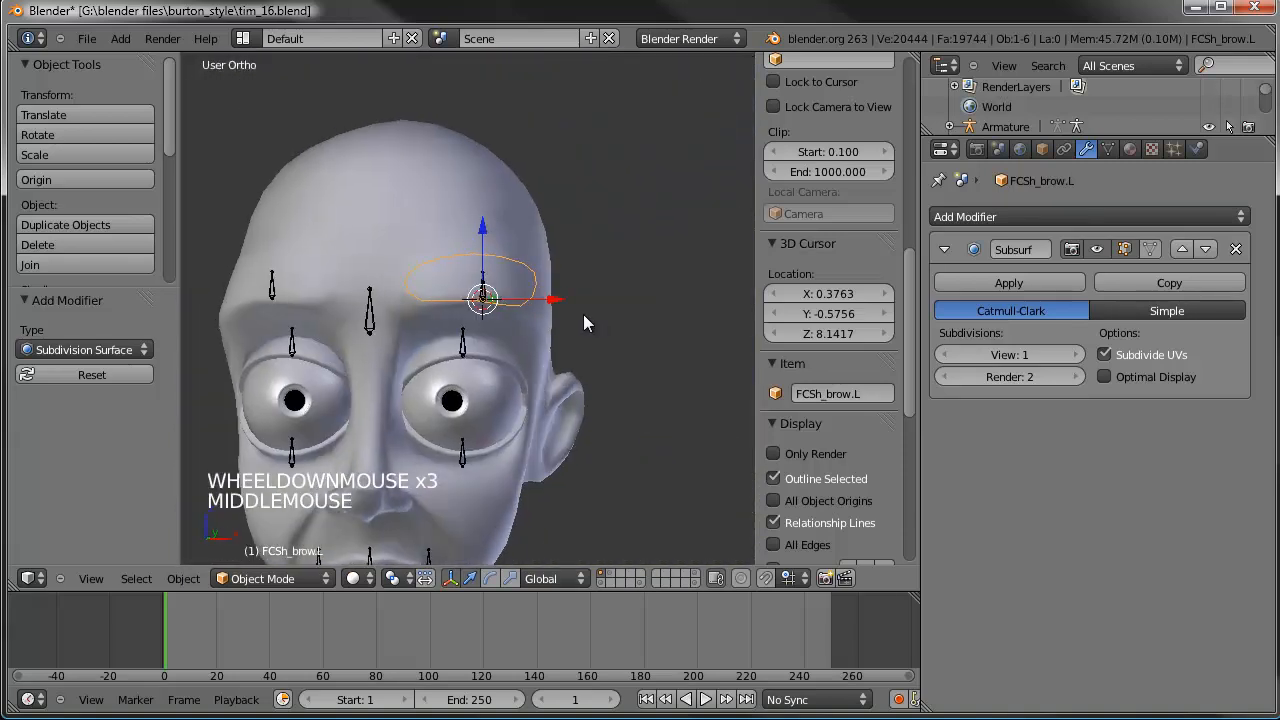
pyautogui.scroll(-1, 585, 310)
# Step: Scale the two upper inner vertices of the brow outline close together and shift them to sharpen the inner corner
pyautogui.press('KP_1')
pyautogui.press('Tab')
pyautogui.press('a')
pyautogui.rightClick(398, 232)
pyautogui.keyDown('shift'); pyautogui.rightClick(375, 259); pyautogui.keyUp('shift')
pyautogui.press('s')
pyautogui.click(418, 233)
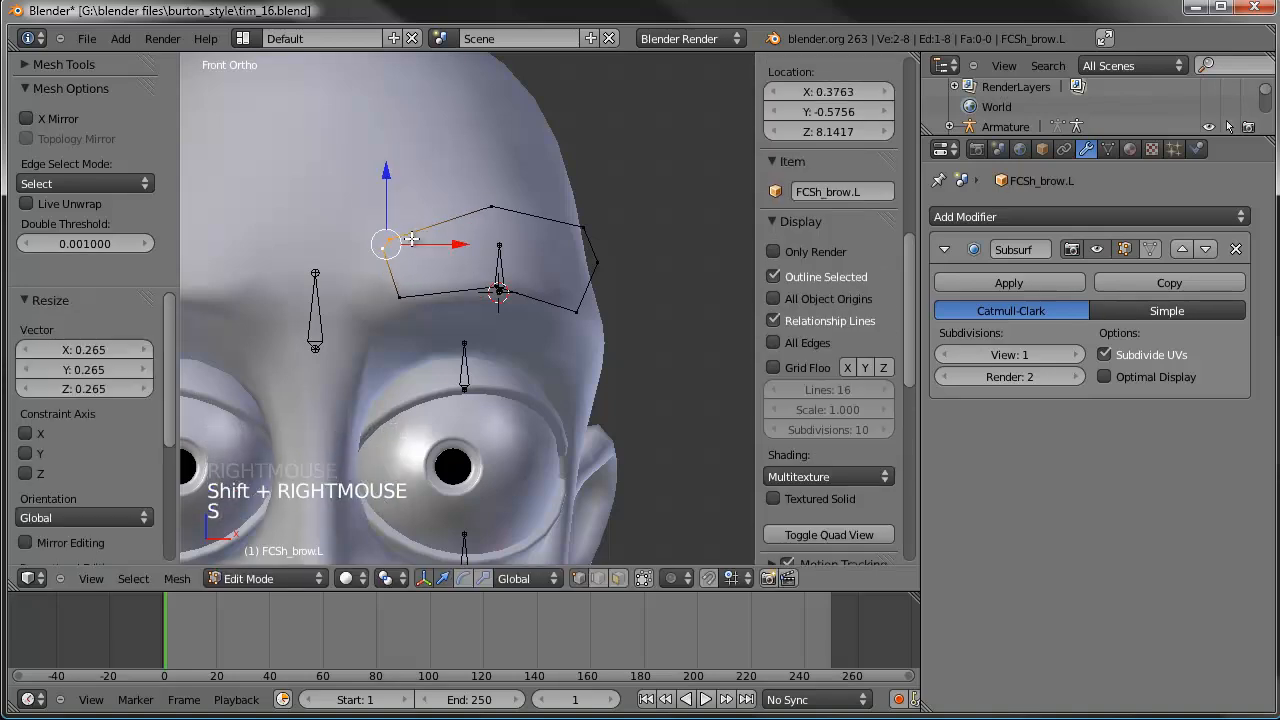
pyautogui.press('g')
pyautogui.press('s')
pyautogui.press('s')
pyautogui.click(427, 239)
pyautogui.press('Tab')
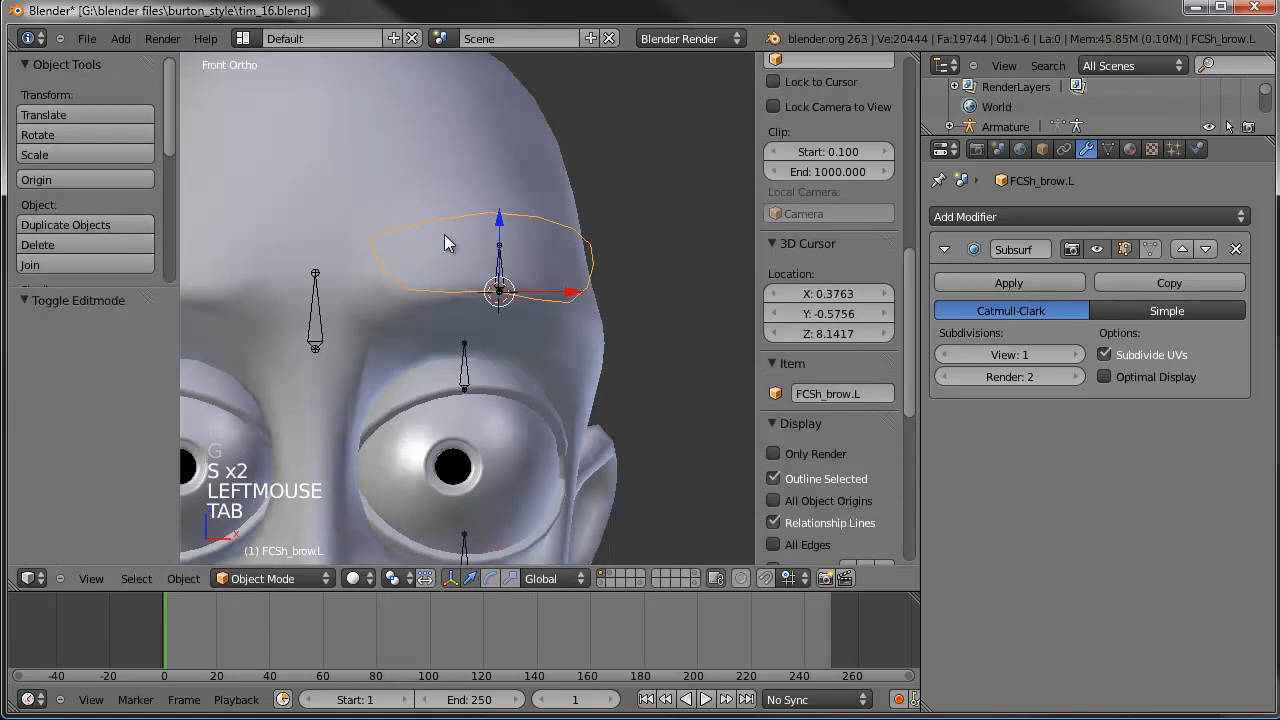
# Step: Scale the two upper outer vertices of the brow outline closer together to sharpen the outer corner
pyautogui.press('Tab')
pyautogui.rightClick(588, 230)
pyautogui.keyDown('shift'); pyautogui.rightClick(616, 274); pyautogui.keyUp('shift')
pyautogui.press('s')
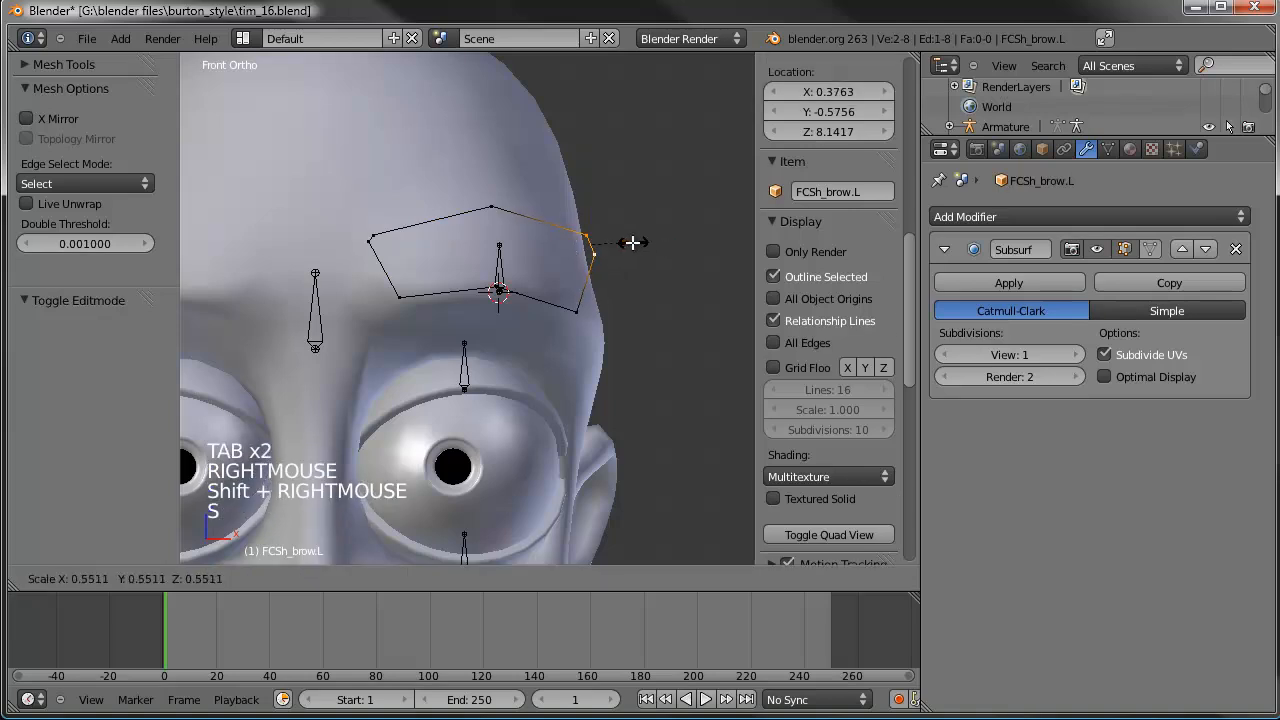
pyautogui.click(619, 236)
pyautogui.press('Tab')
pyautogui.scroll(-3, 538, 290)
pyautogui.press('a')
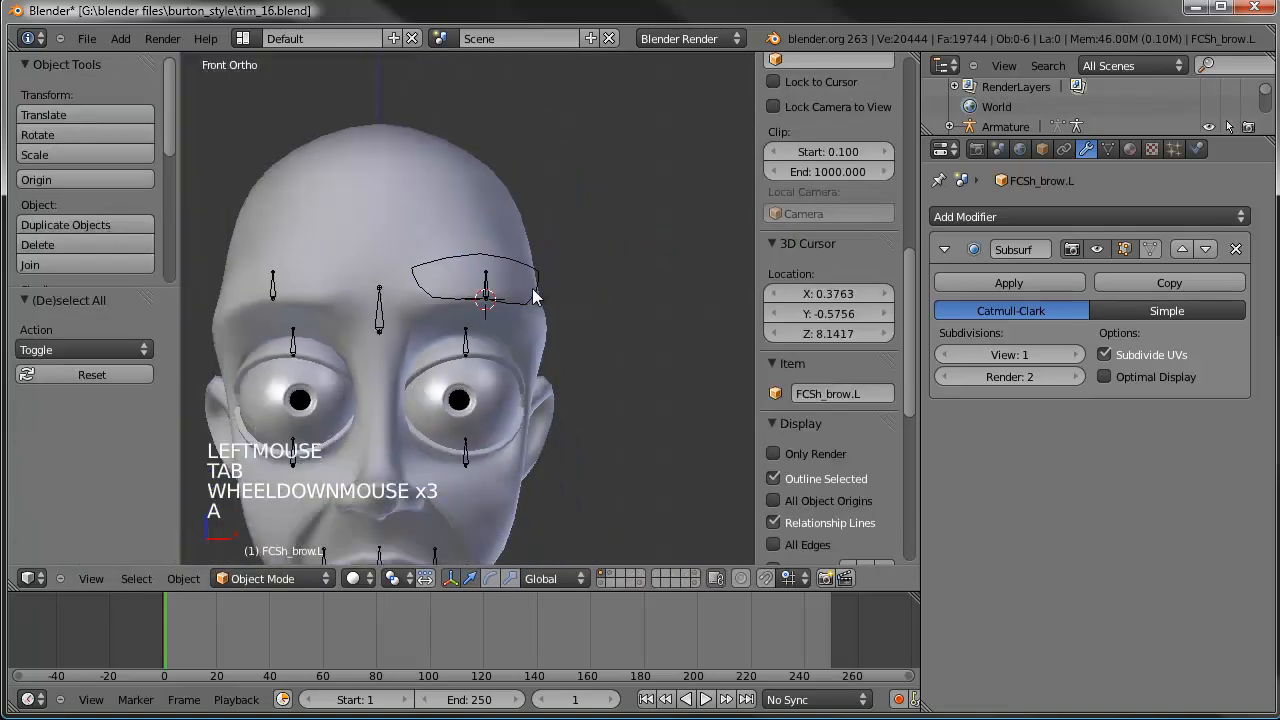
# Step: Move the lower inner vertex of the brow outline down and toward the nose
pyautogui.scroll(2, 466, 297)
pyautogui.press('Tab')
pyautogui.rightClick(400, 286)
pyautogui.press('g')
pyautogui.press('g')
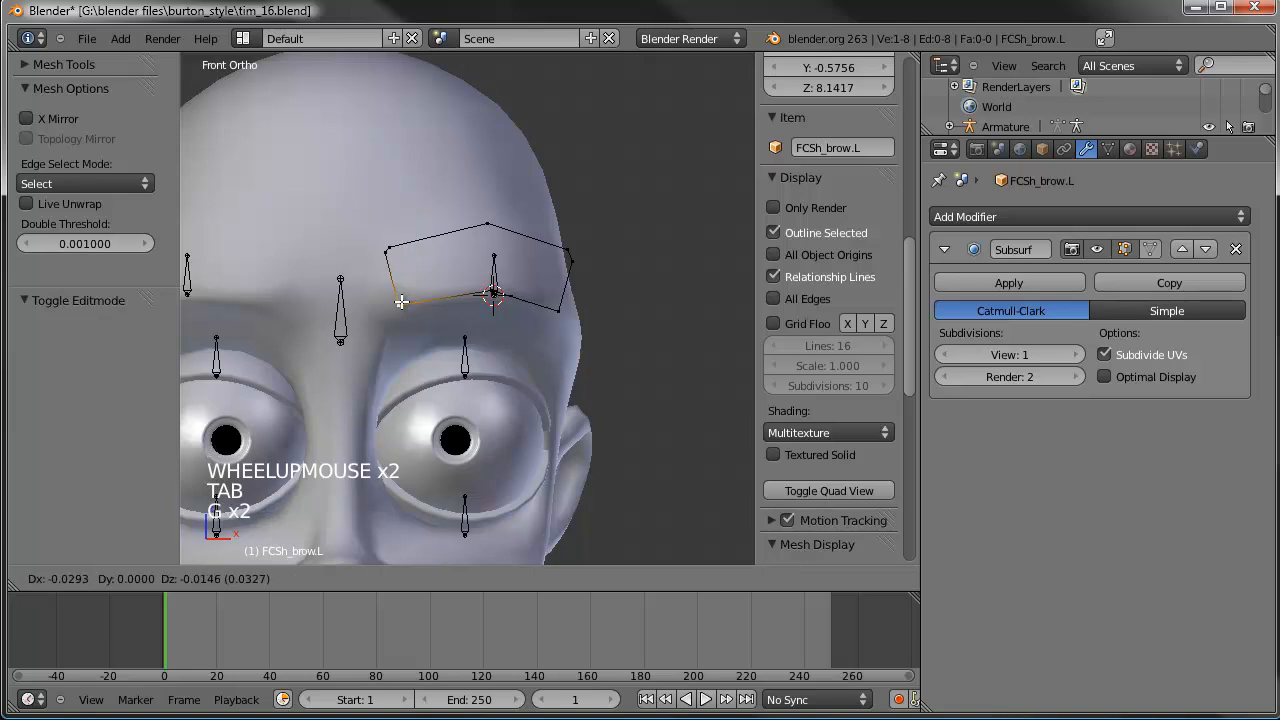
pyautogui.click(407, 312)
pyautogui.press('Tab')
pyautogui.scroll(-2, 512, 306)
pyautogui.moveTo(514, 306)
pyautogui.mouseDown(button='middle')
pyautogui.moveTo(366, 323)
pyautogui.moveTo(520, 318)
pyautogui.mouseUp(button='middle')
pyautogui.press('KP_1')
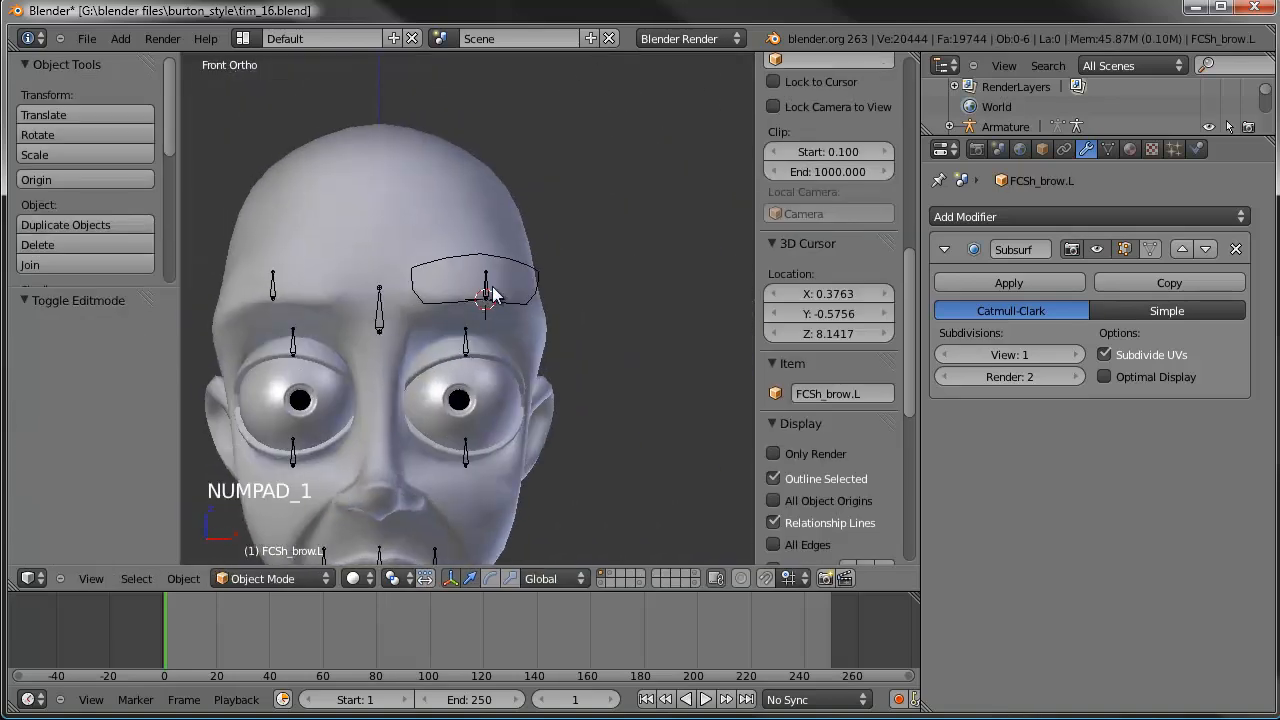
# Step: Duplicate FCSh_brow.L and place the copy over the opposite brow
pyautogui.rightClick(493, 293)
pyautogui.keyDown('shift'); pyautogui.moveTo(493, 297); pyautogui.dragTo(541, 283, button='middle'); pyautogui.keyUp('shift')
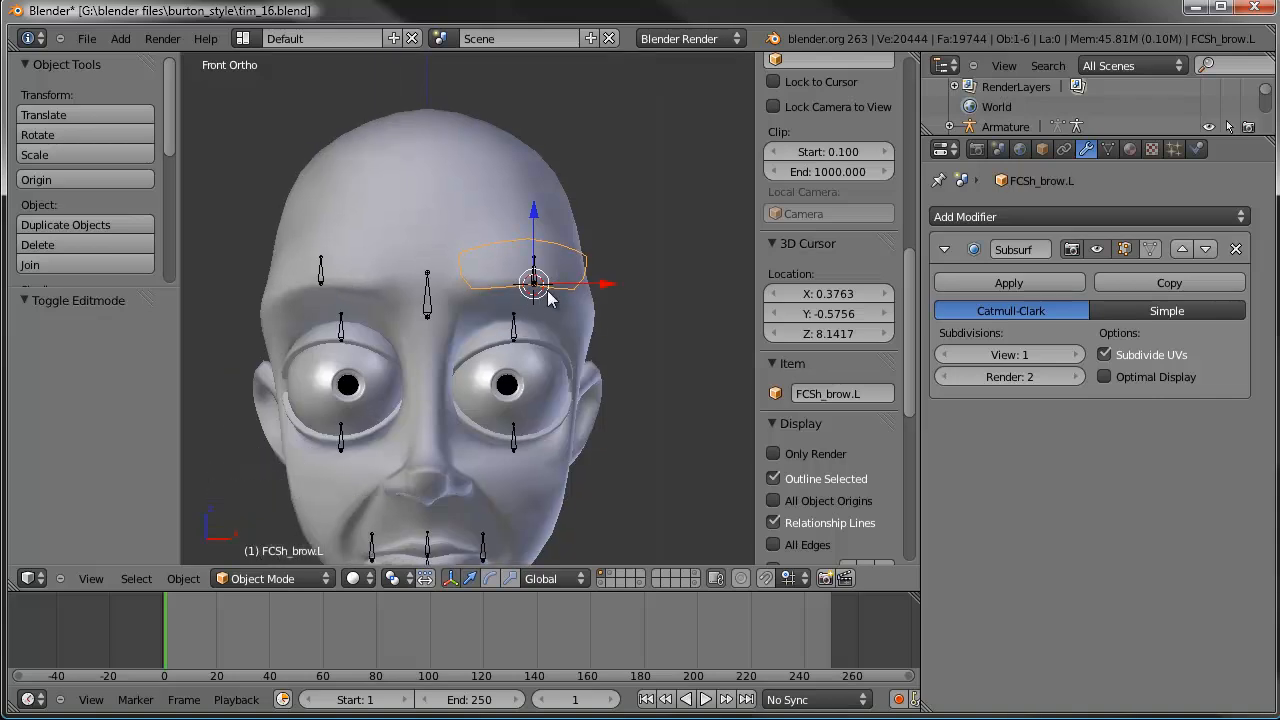
pyautogui.hotkey('shift', 'd')
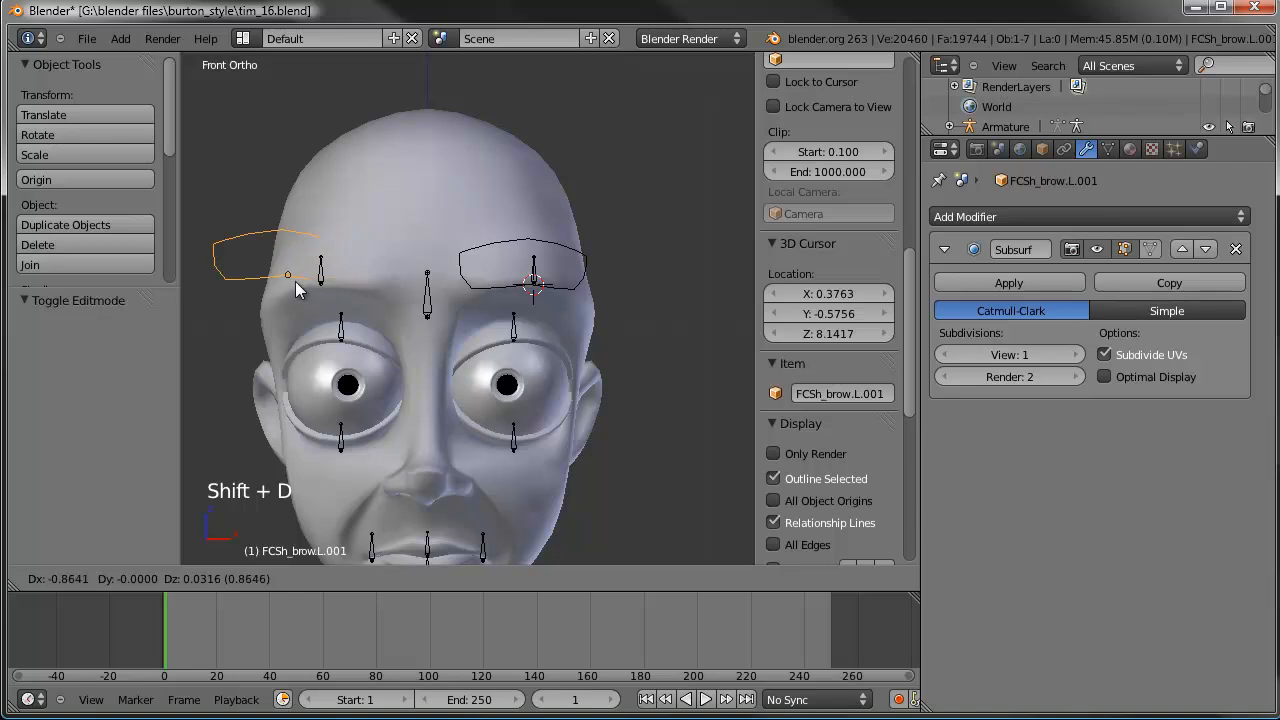
pyautogui.click(290, 281)
pyautogui.press('Tab')
pyautogui.press('a')
pyautogui.press('a')
pyautogui.press('a')
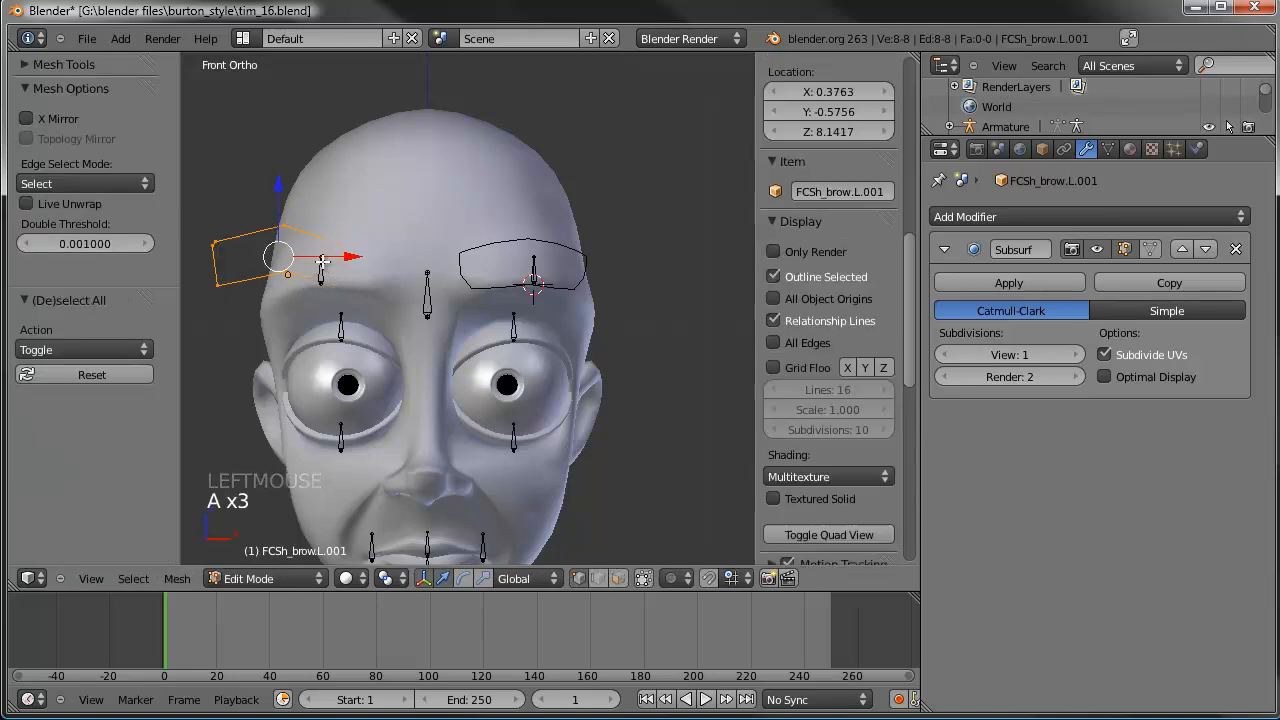
pyautogui.press('Tab')
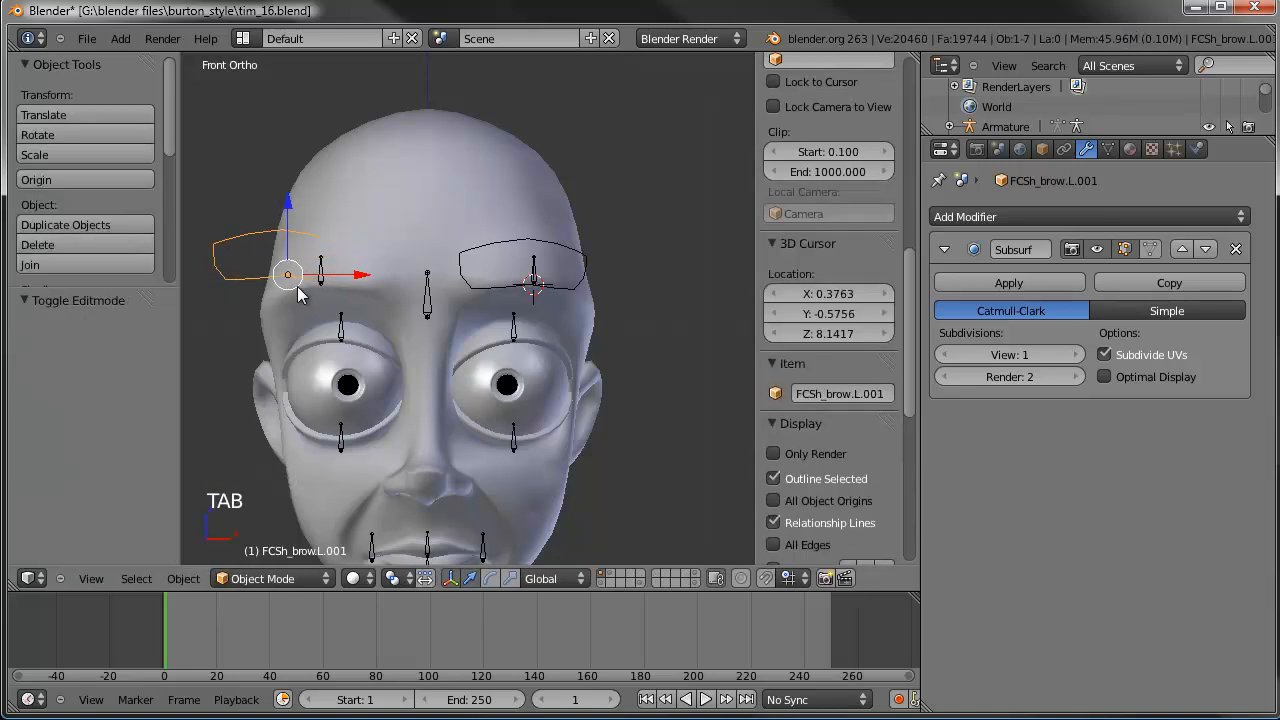
# Step: Mirror the copied brow mesh by scaling it -1 along X around the 3D cursor snapped to the object's origin
pyautogui.hotkey('shift', 's')
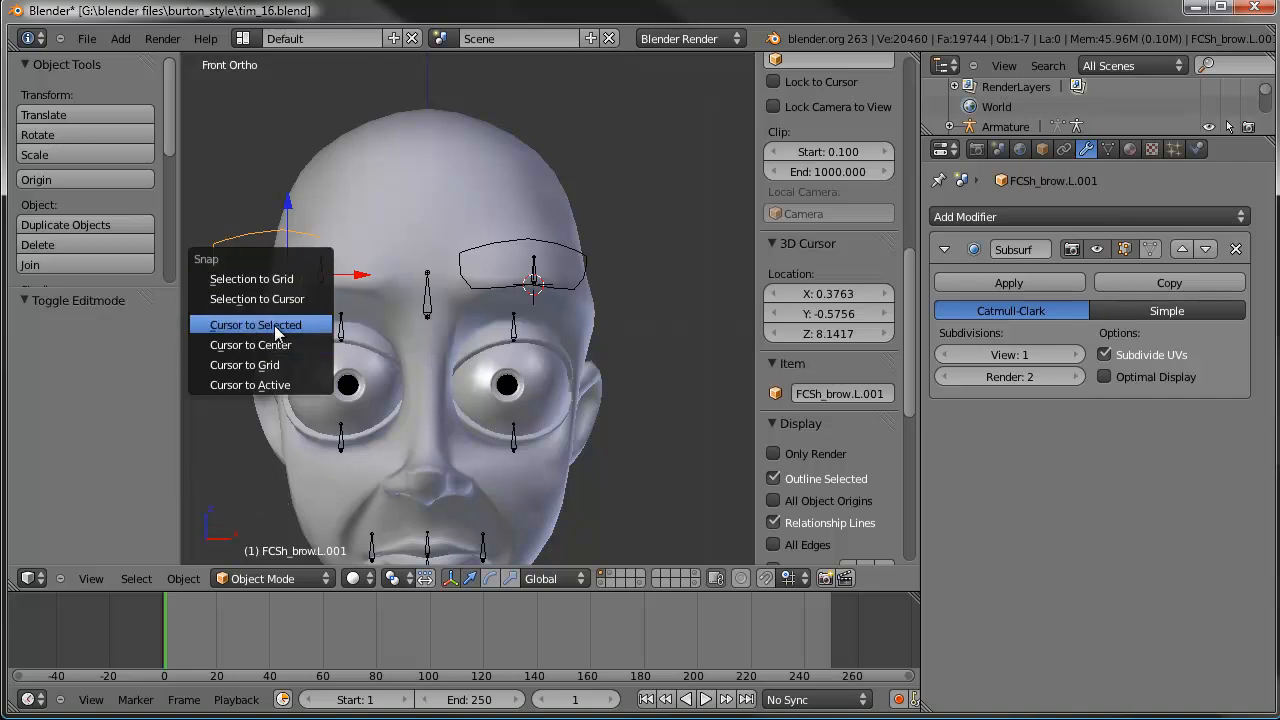
pyautogui.click(274, 325)
pyautogui.press('Tab')
pyautogui.press('a')
pyautogui.press('a')
pyautogui.press('a')
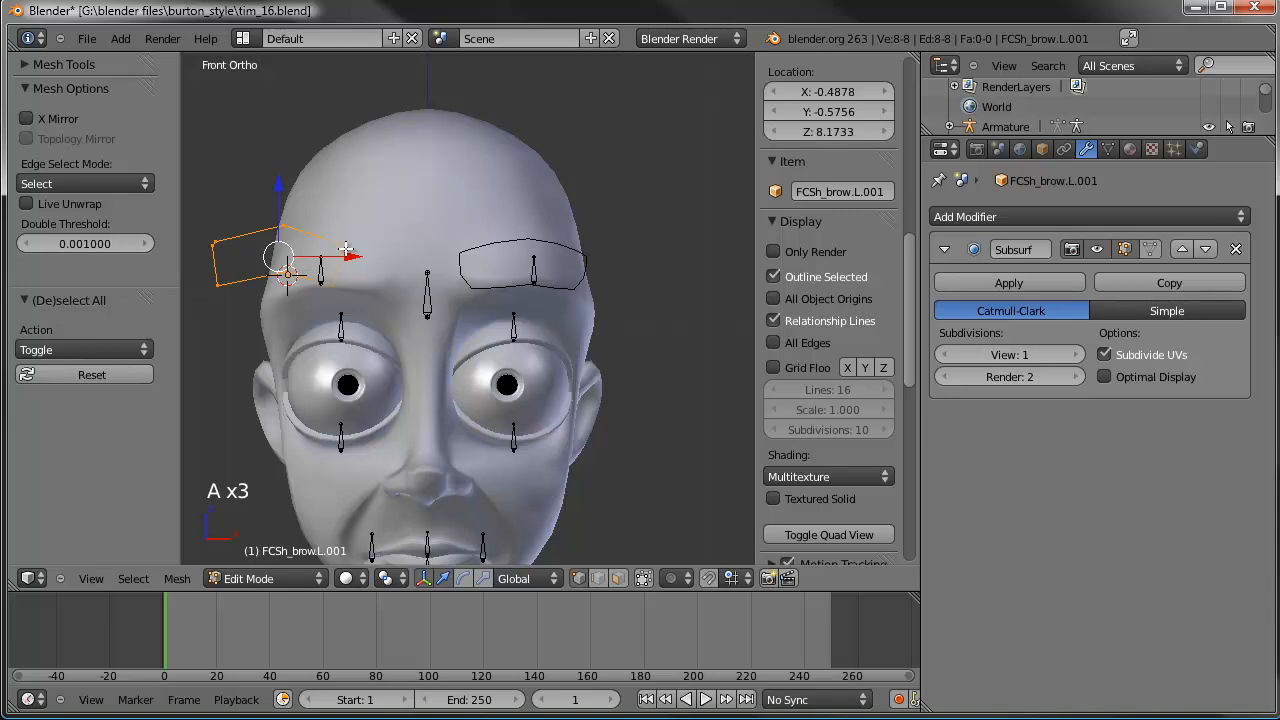
pyautogui.press('.')
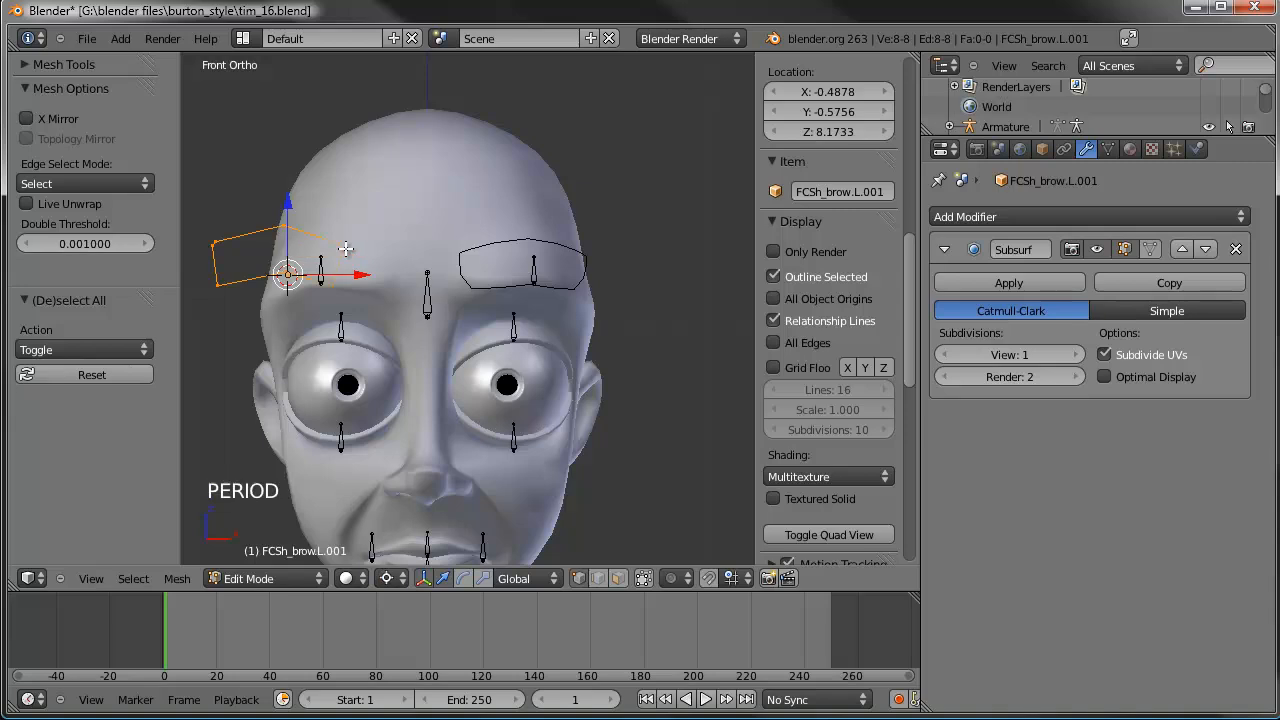
pyautogui.press('s')
pyautogui.press('x')
pyautogui.press('-')
pyautogui.press('1')
pyautogui.press('Return')
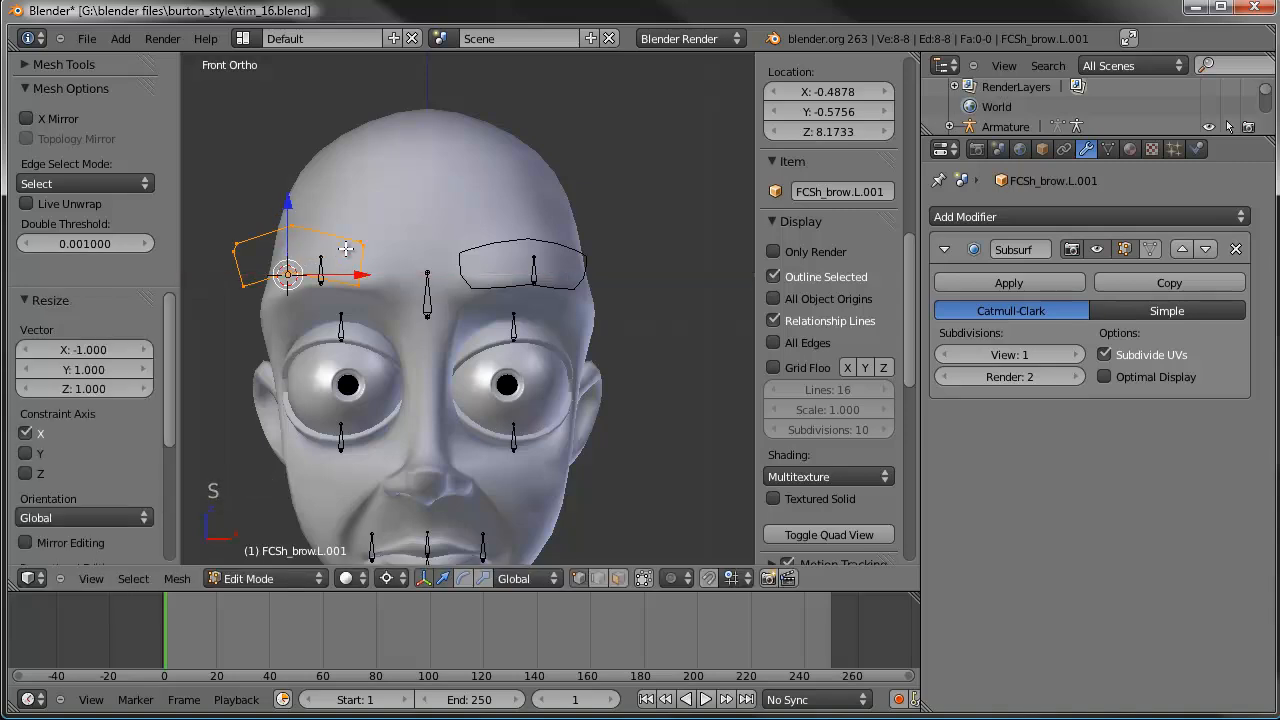
# Step: Move the mirrored brow shape about 0.105 in X and -0.025 in Z over its brow bone
pyautogui.press('Tab')
pyautogui.press('g')
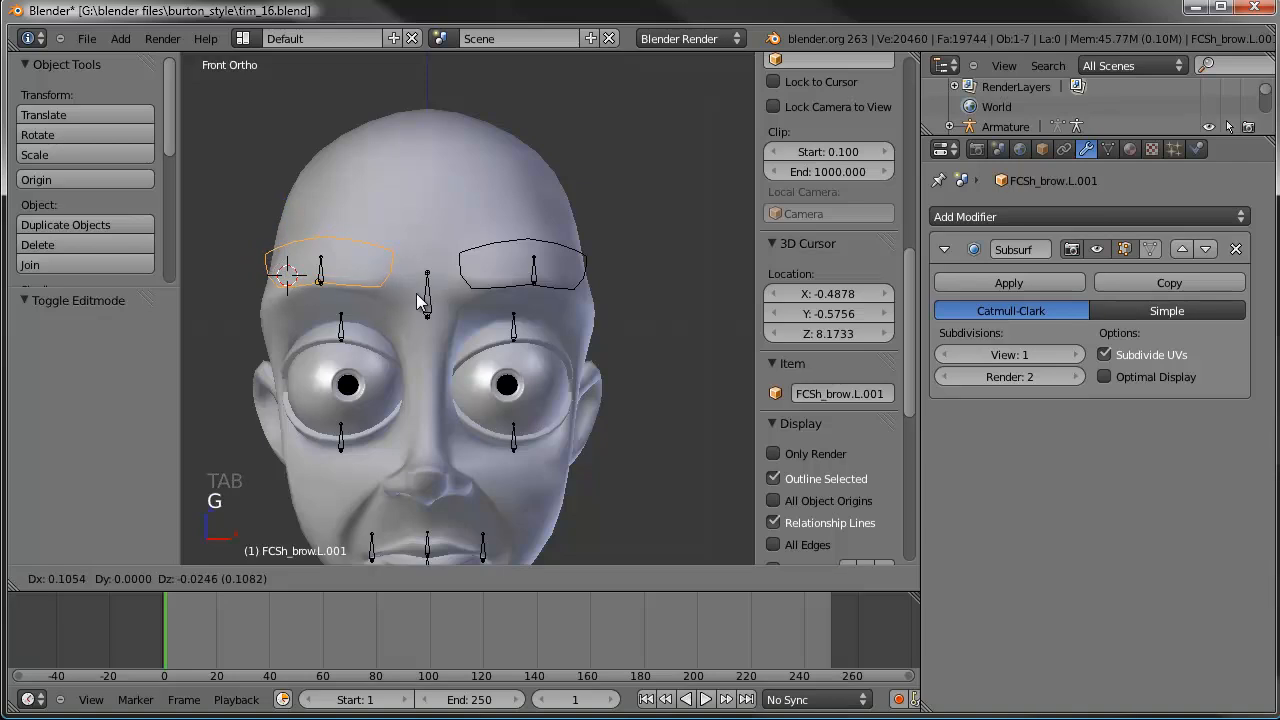
pyautogui.click(422, 297)
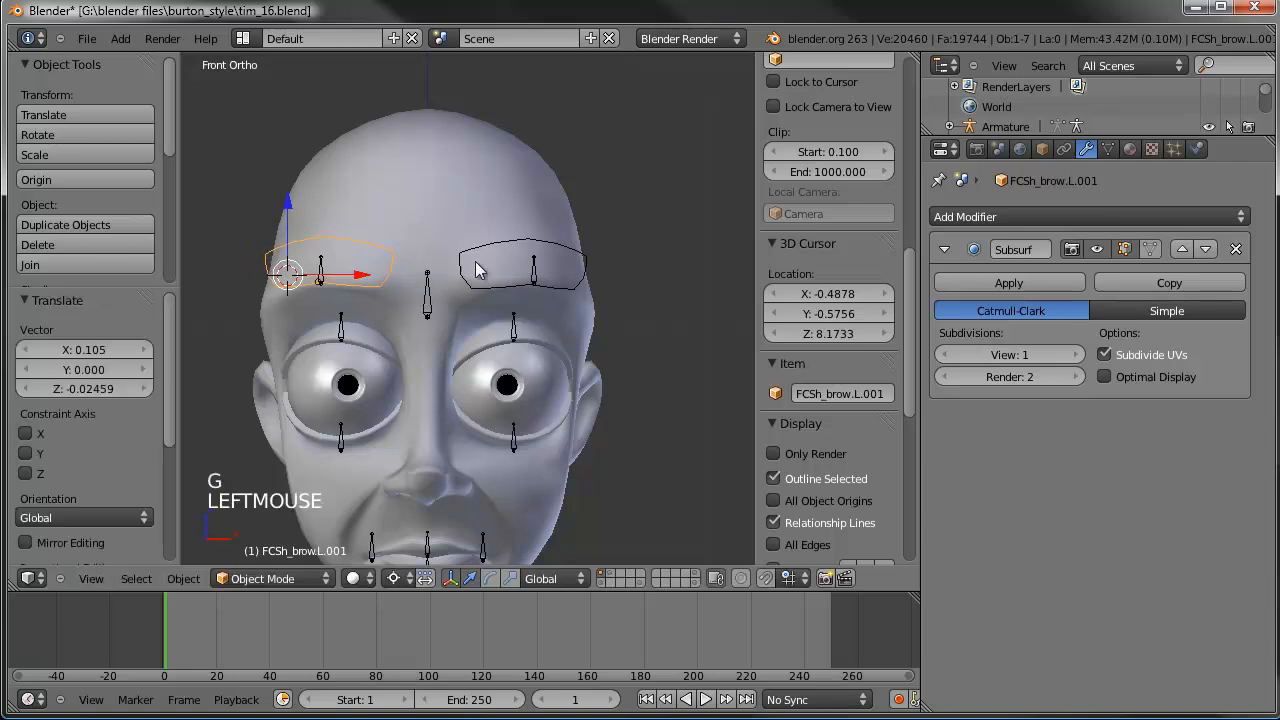
# Step: Rename the mirrored brow shape FCSh_brow.R
pyautogui.rightClick(588, 260)
pyautogui.rightClick(384, 242)
pyautogui.click(878, 395)
pyautogui.press('BackSpace')
pyautogui.press('BackSpace')
pyautogui.press('BackSpace')
pyautogui.press('BackSpace')
pyautogui.press('BackSpace')
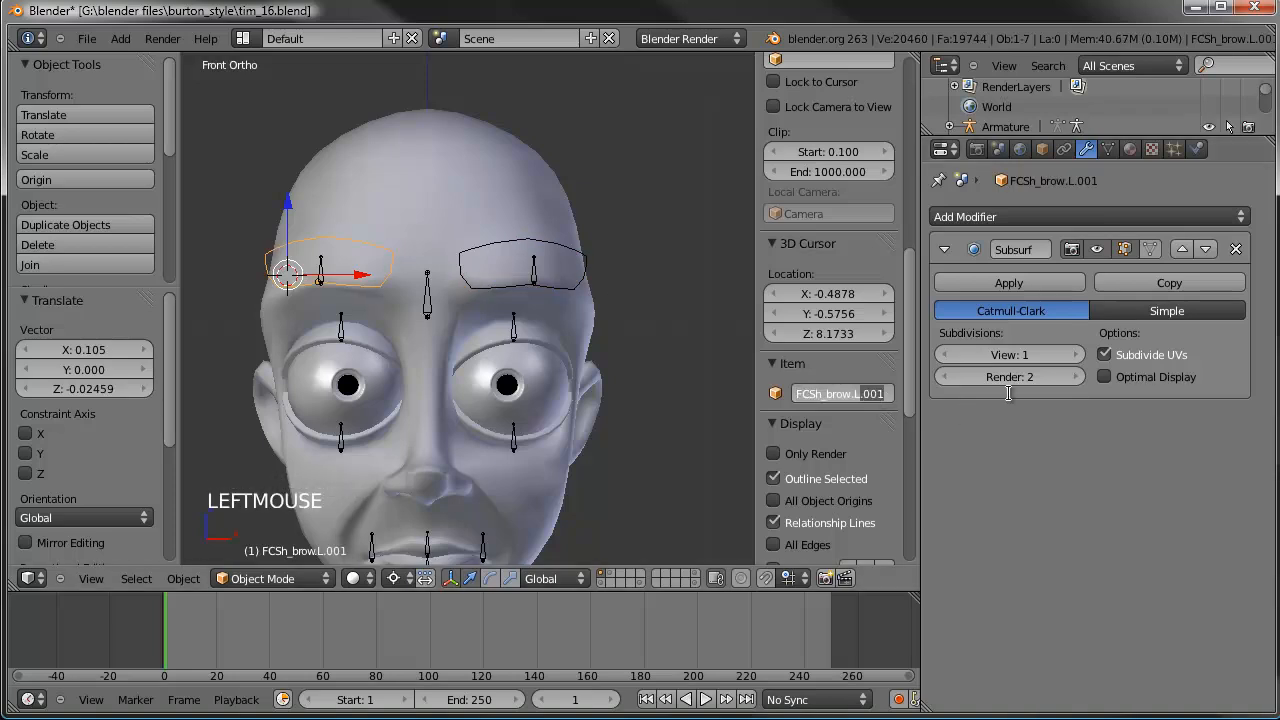
pyautogui.write('R')
pyautogui.press('Return')
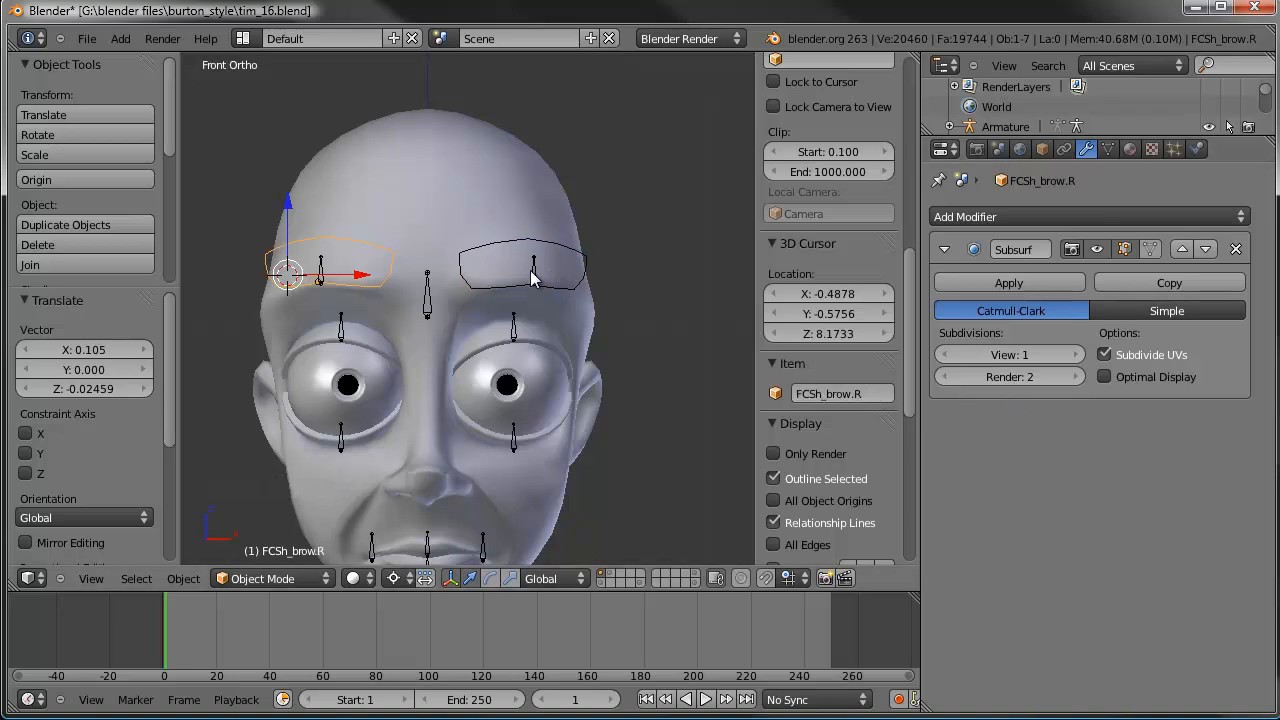
# Step: Nudge FCSh_brow.R slightly toward the nose to match the position of the opposite brow shape
pyautogui.press('g')
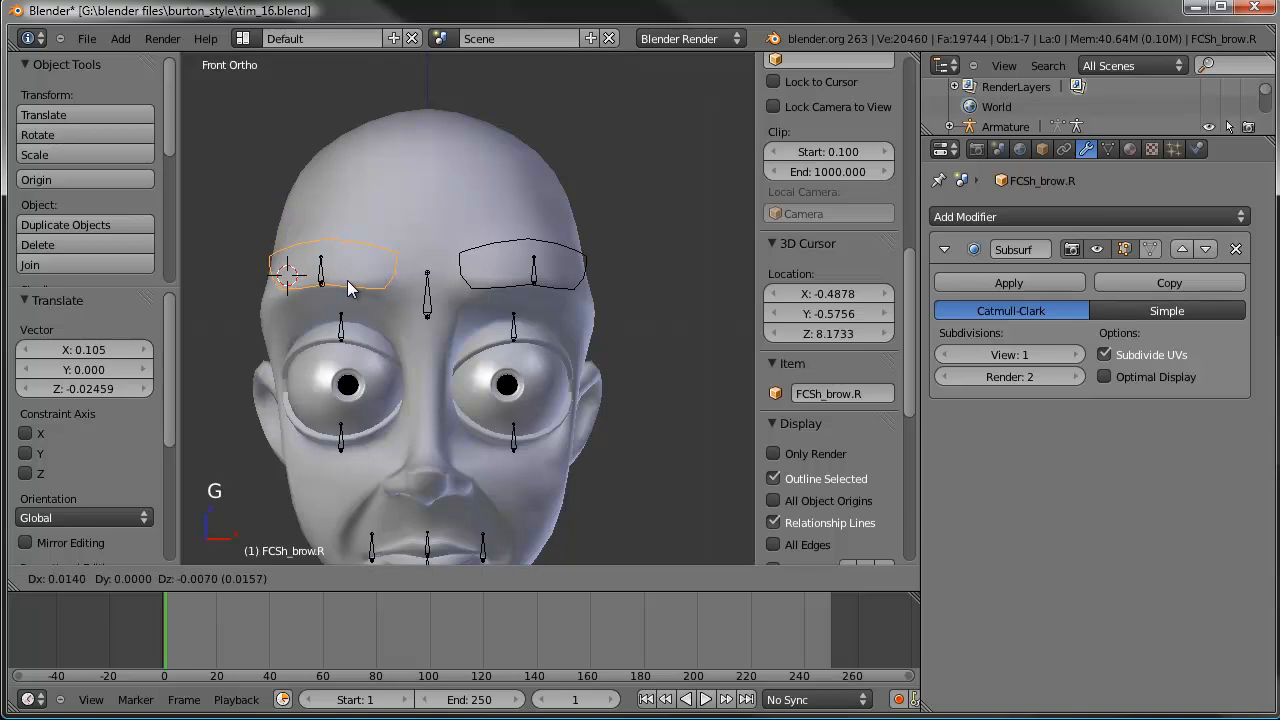
pyautogui.click(347, 280)
pyautogui.press('g')
pyautogui.click(318, 276)
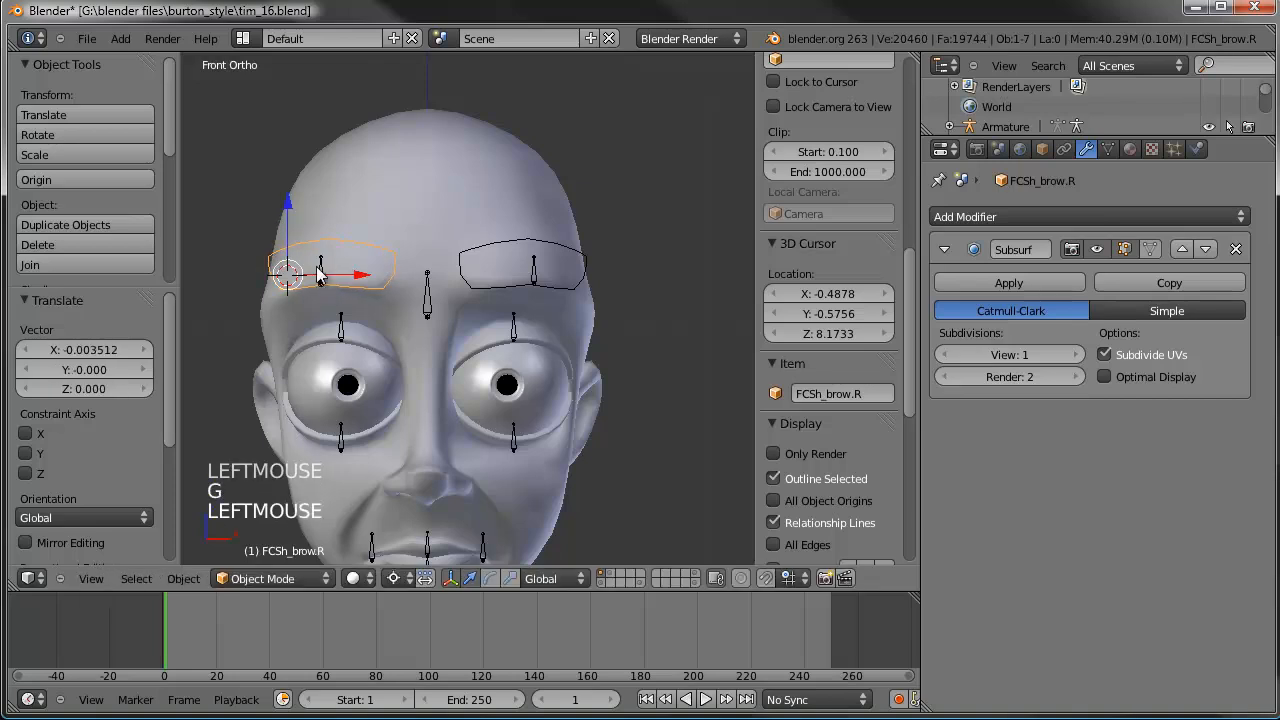
# Step: Duplicate the spare circle beside the head and place the copy about 0.32 left and 0.92 below the original
pyautogui.moveTo(539, 363)
pyautogui.keyDown('shift'); pyautogui.mouseDown(button='middle')
pyautogui.moveTo(541, 302)
pyautogui.moveTo(498, 319)
pyautogui.moveTo(532, 356)
pyautogui.mouseUp(button='middle'); pyautogui.keyUp('shift')
pyautogui.press('a')
pyautogui.scroll(-3, 541, 306)
pyautogui.scroll(2, 532, 356)
pyautogui.rightClick(537, 195)
pyautogui.scroll(-1, 580, 220)
pyautogui.keyDown('shift'); pyautogui.moveTo(580, 220); pyautogui.dragTo(464, 265, button='middle'); pyautogui.keyUp('shift')
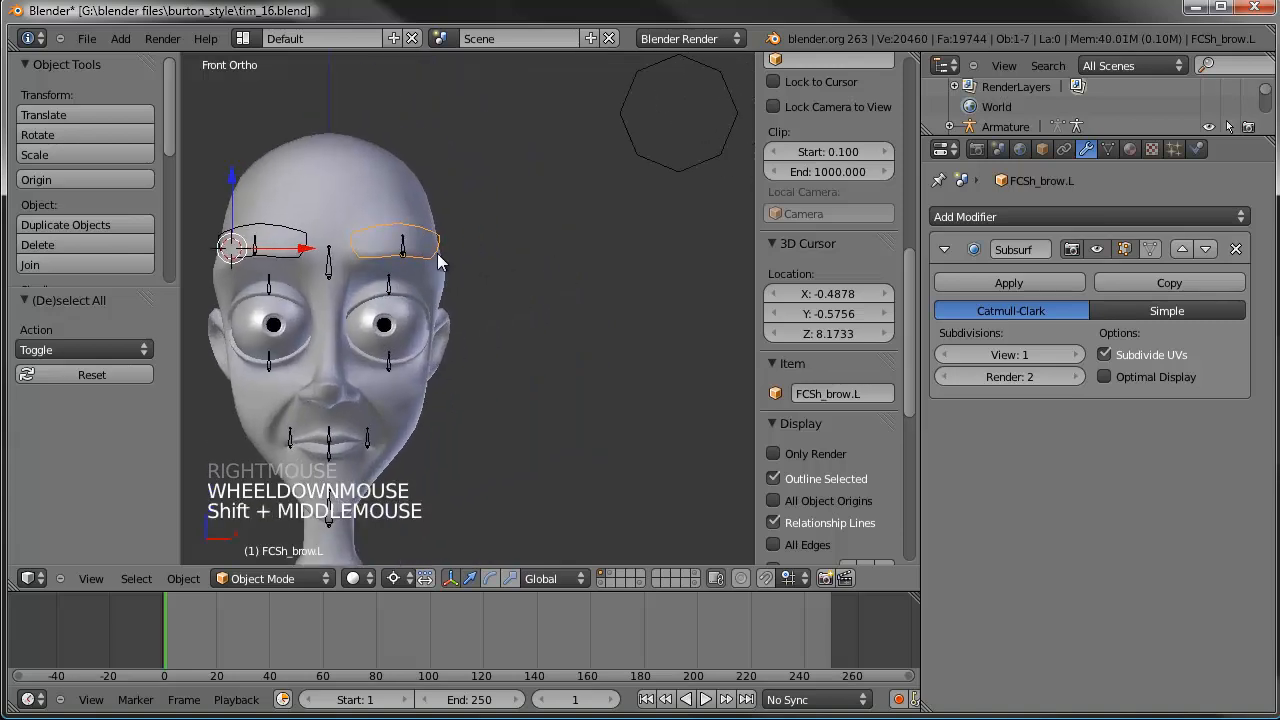
pyautogui.rightClick(704, 176)
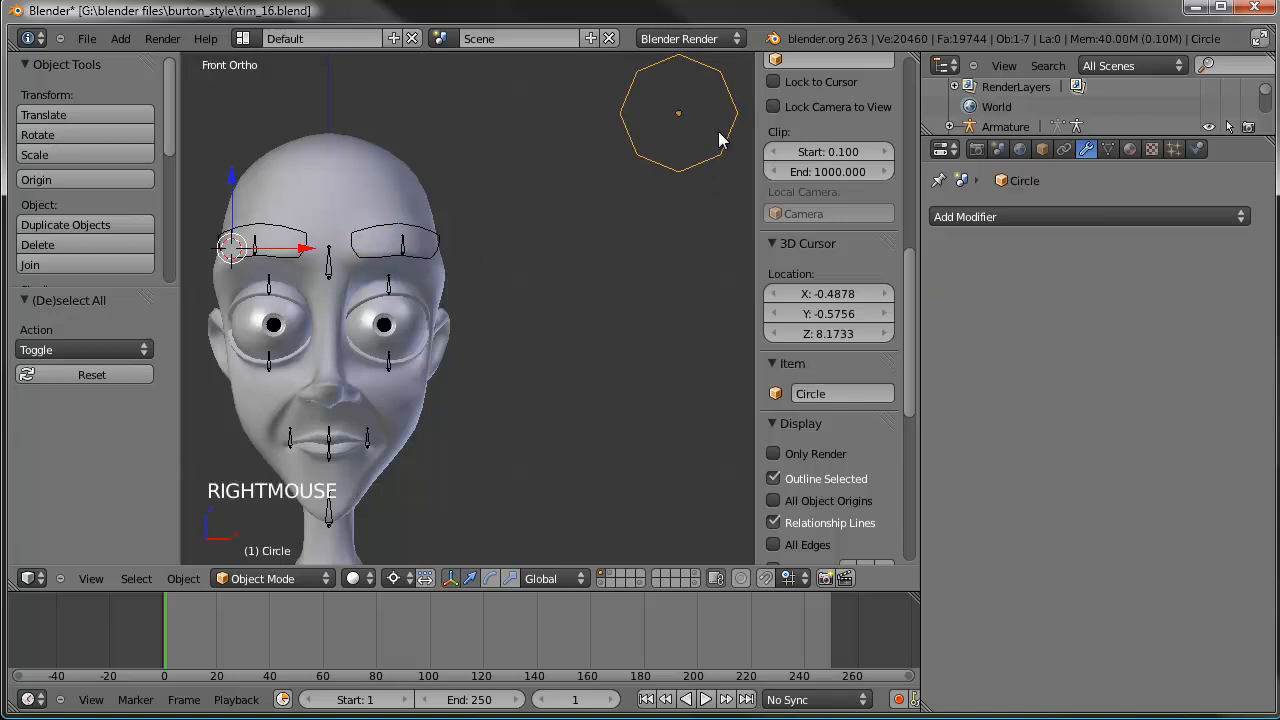
pyautogui.hotkey('shift', 'd')
pyautogui.click(666, 296)
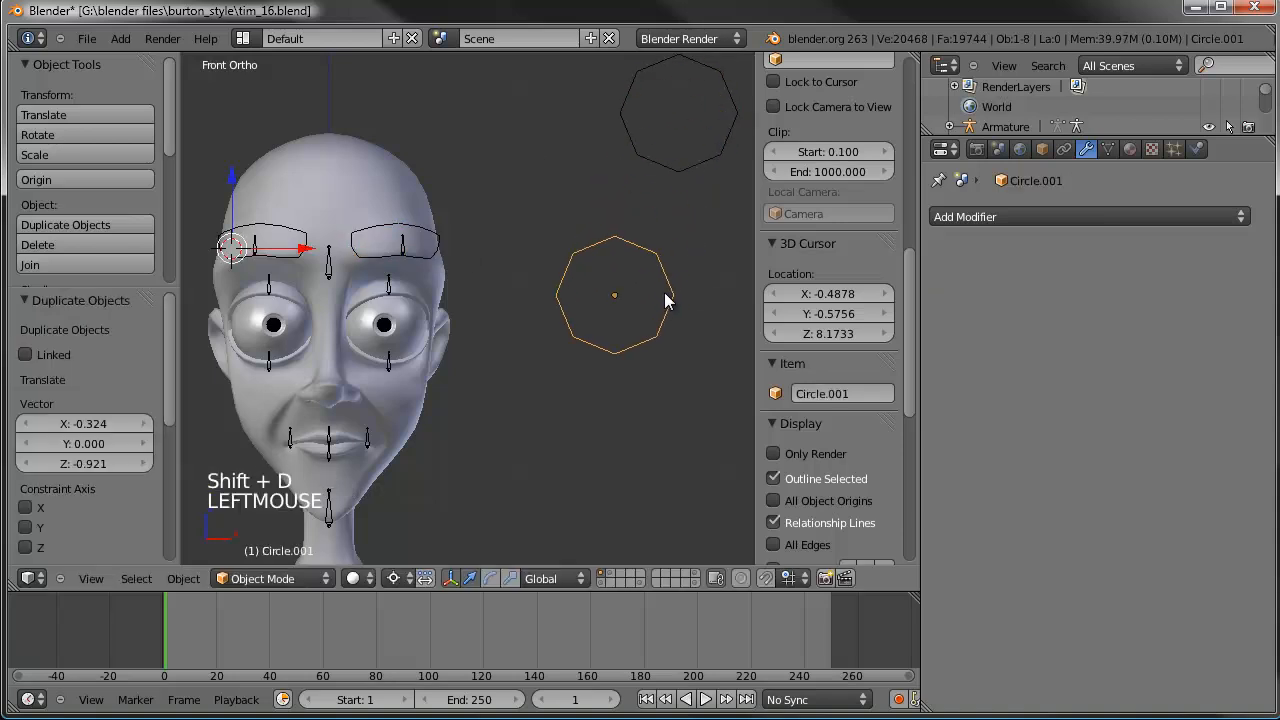
# Step: Rename the circle copy FCSh_lid.T.L and enter Edit Mode on its mesh
pyautogui.scroll(1, 666, 300)
pyautogui.click(822, 393)
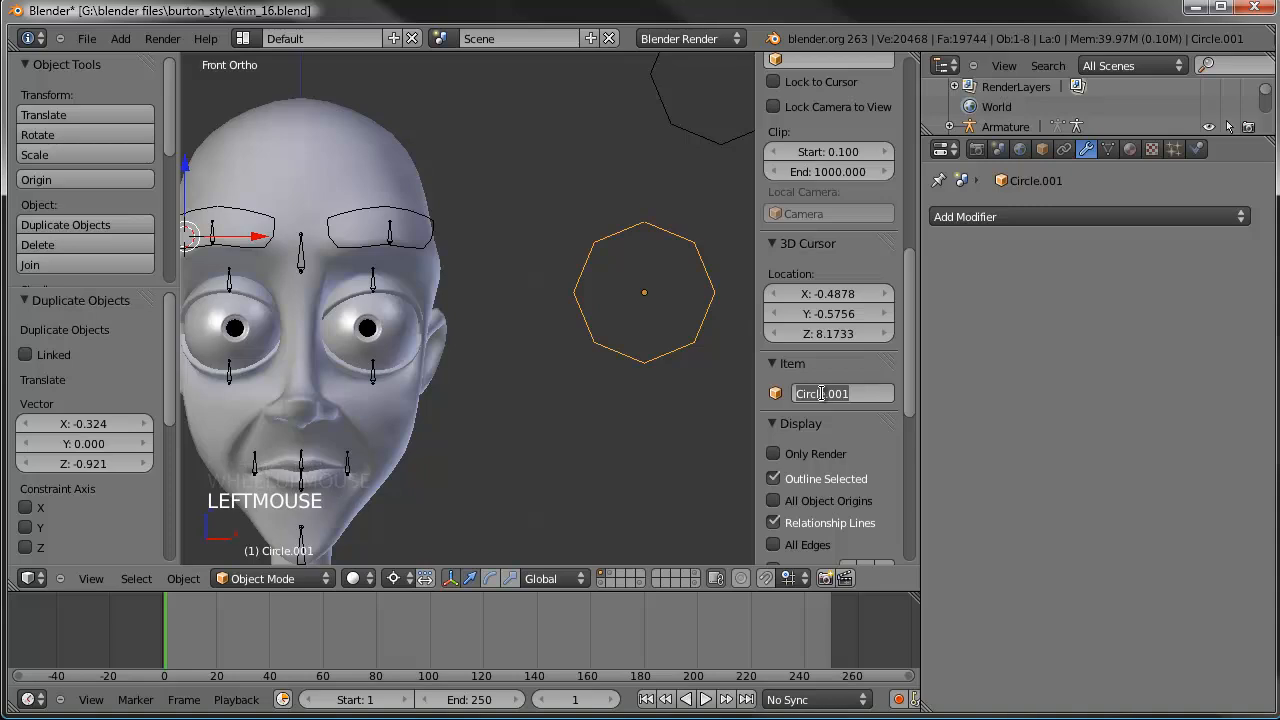
pyautogui.write('FCS_lid')
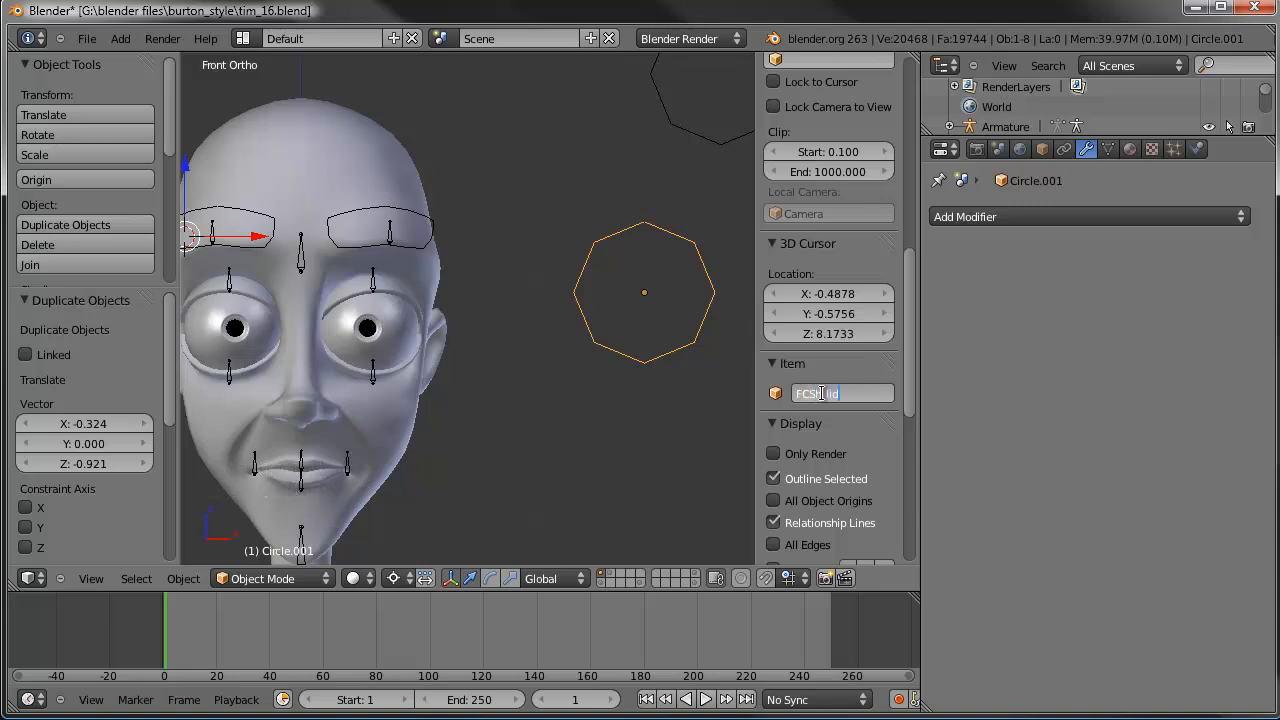
pyautogui.write('CSh_lid.T.L')
pyautogui.press('Return')
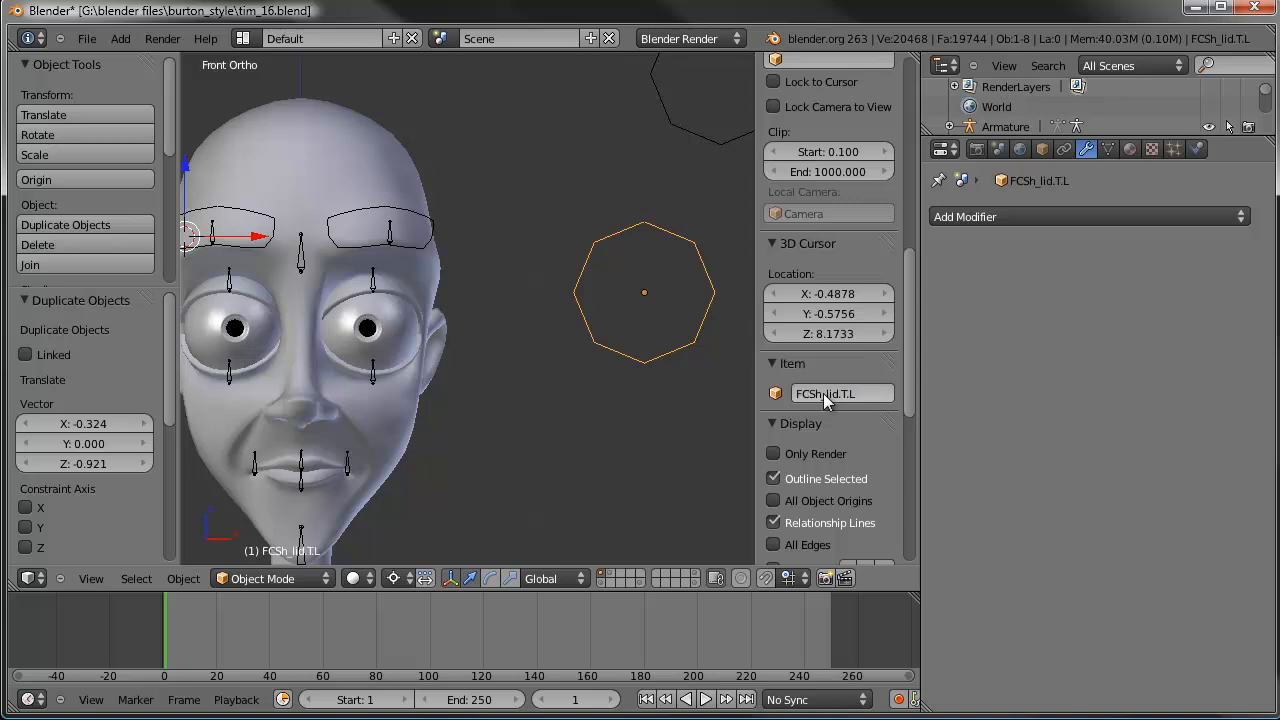
pyautogui.press('Tab')
pyautogui.press('s')
pyautogui.press('z')
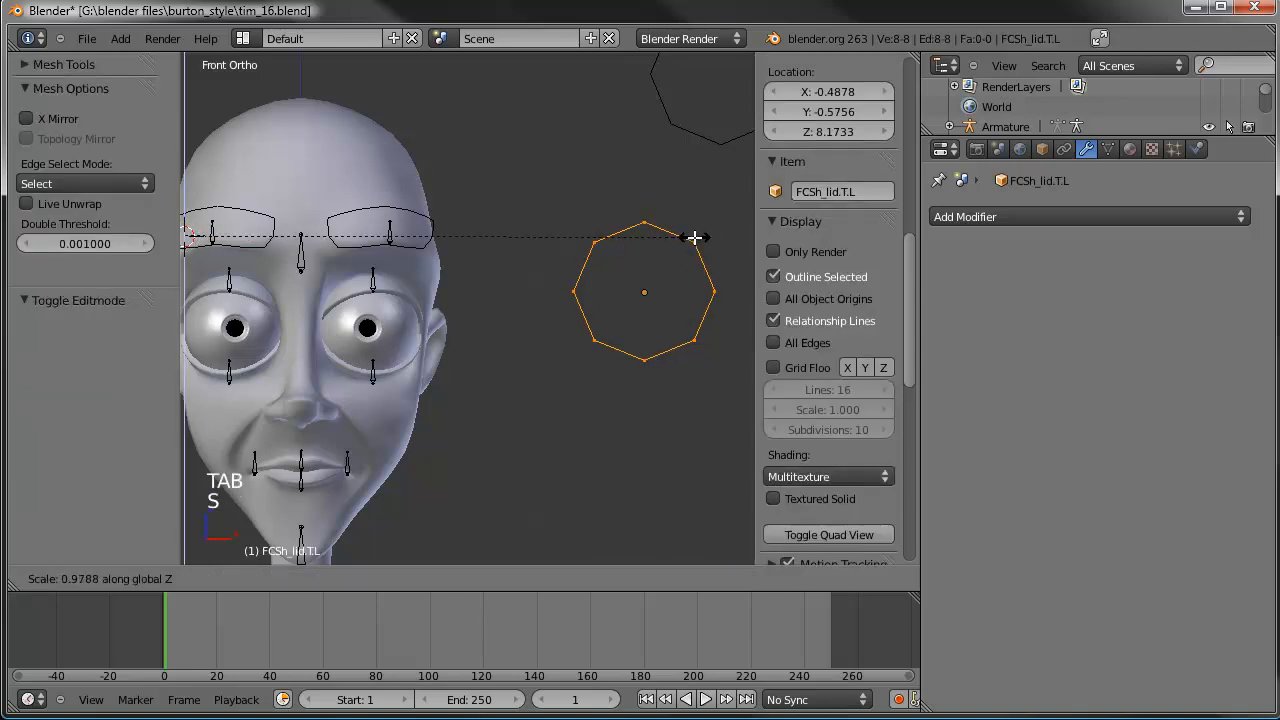
pyautogui.rightClick(694, 237)
# Step: Flatten the lid circle to about 0.515 along Z around its median point
pyautogui.hotkey('ctrl', ',')
pyautogui.press('s')
pyautogui.press('z')
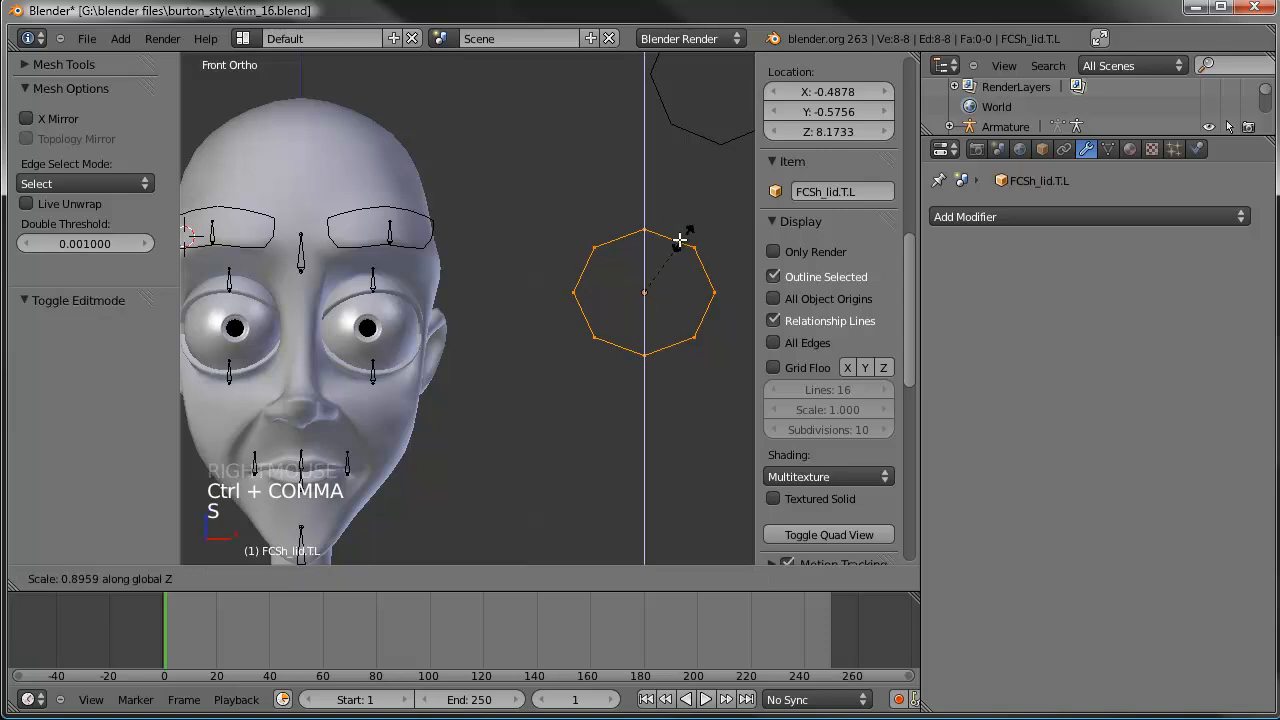
pyautogui.click(620, 226)
# Step: Raise the lid outline's bottom middle vertex near its centre and lift the top middle vertex slightly
pyautogui.rightClick(650, 312)
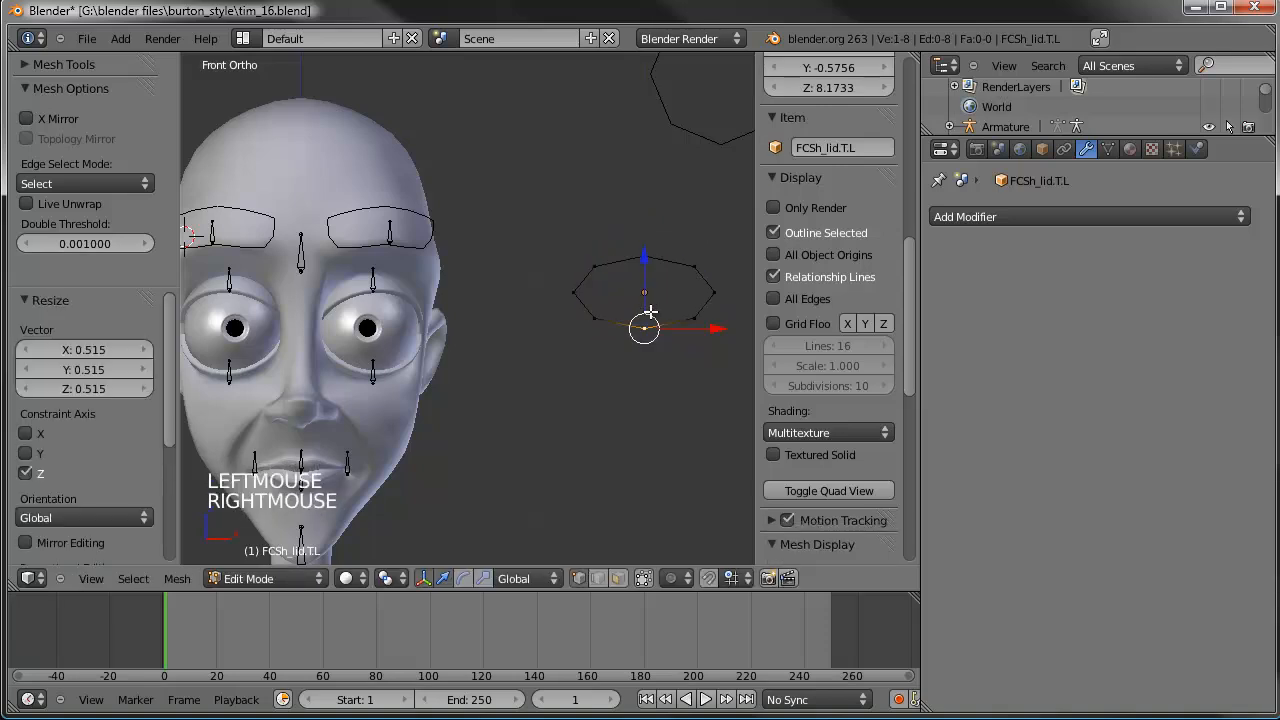
pyautogui.press('g')
pyautogui.press('g')
pyautogui.click(651, 286)
pyautogui.rightClick(647, 255)
pyautogui.press('g')
pyautogui.press('g')
pyautogui.click(647, 245)
# Step: Raise the two lower side vertices of the lid outline about 0.07 to level them with the bottom middle vertex
pyautogui.rightClick(694, 318)
pyautogui.keyDown('shift'); pyautogui.rightClick(596, 318); pyautogui.keyUp('shift')
pyautogui.press('g')
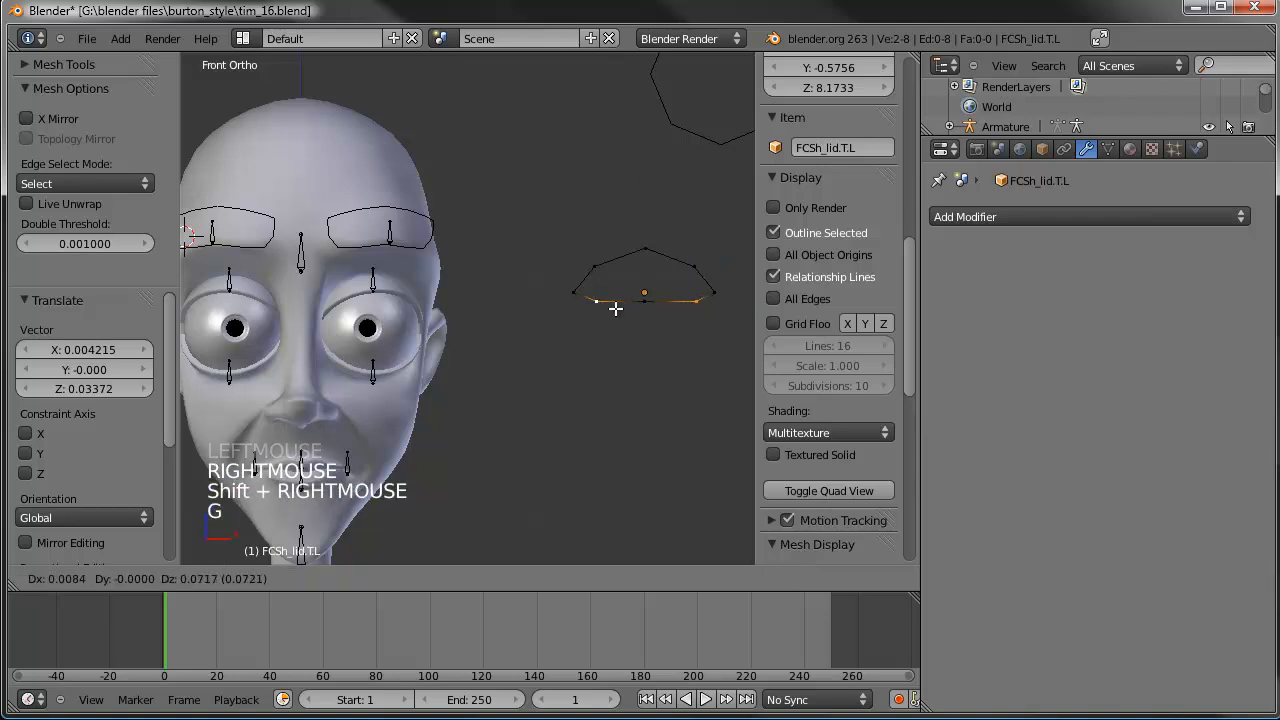
pyautogui.click(615, 307)
# Step: Raise the three upper vertices of the lid outline together by about 0.055 to heighten the arch
pyautogui.press('a')
pyautogui.press('c')
pyautogui.moveTo(645, 249); pyautogui.dragTo(610, 258)
pyautogui.rightClick(663, 252)
pyautogui.click(688, 258)
pyautogui.press('c')
pyautogui.click(696, 262)
pyautogui.rightClick(696, 262)
pyautogui.press('g')
pyautogui.press('g')
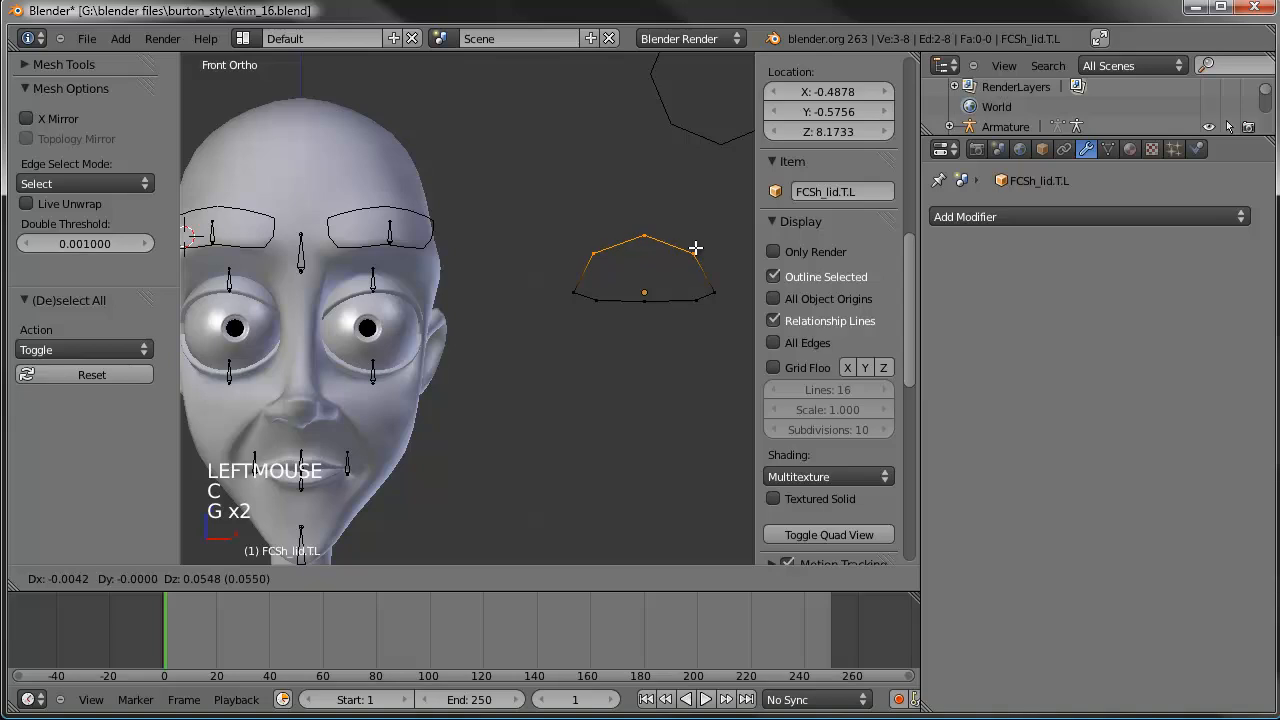
pyautogui.click(695, 248)
# Step: Move the two lower side vertices of the lid outline outward, close to their corner vertices, to sharpen both corners
pyautogui.rightClick(596, 298)
pyautogui.press('g')
pyautogui.press('g')
pyautogui.click(586, 295)
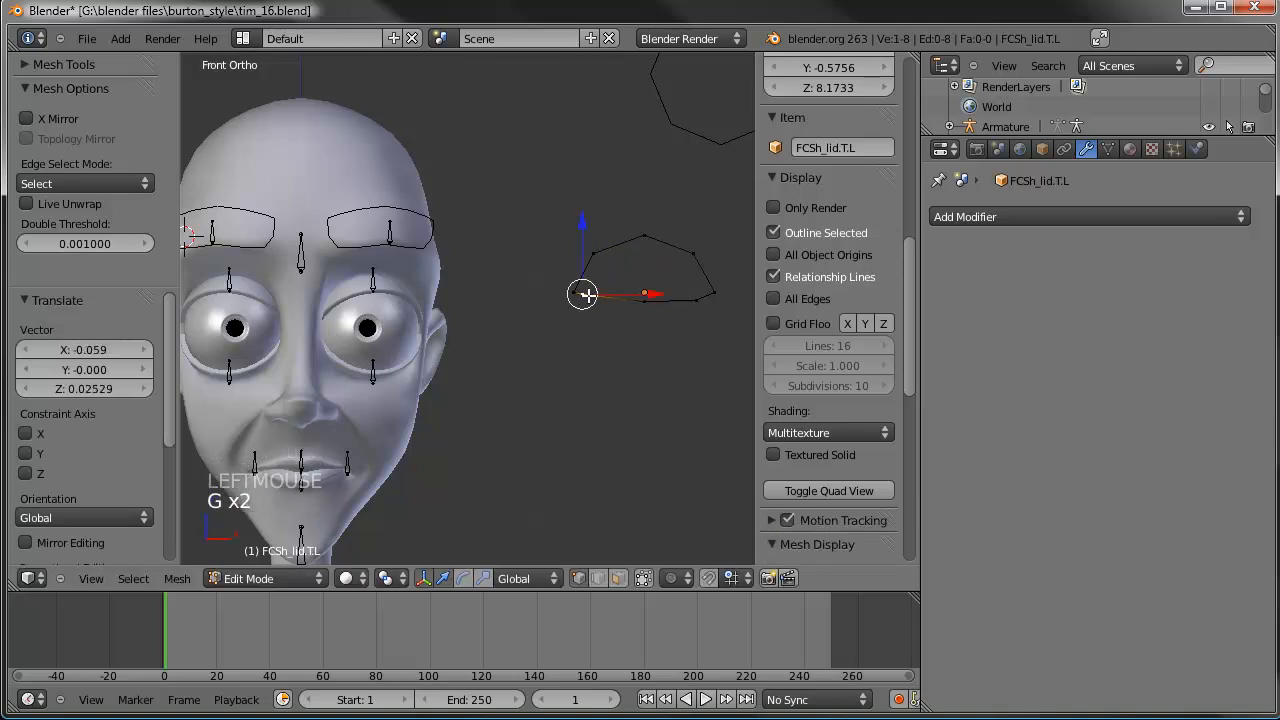
pyautogui.press('g')
pyautogui.press('g')
pyautogui.click(707, 296)
# Step: Add a Subdivision Surface modifier to FCSh_lid.T.L and return to editing its mesh
pyautogui.press('Tab')
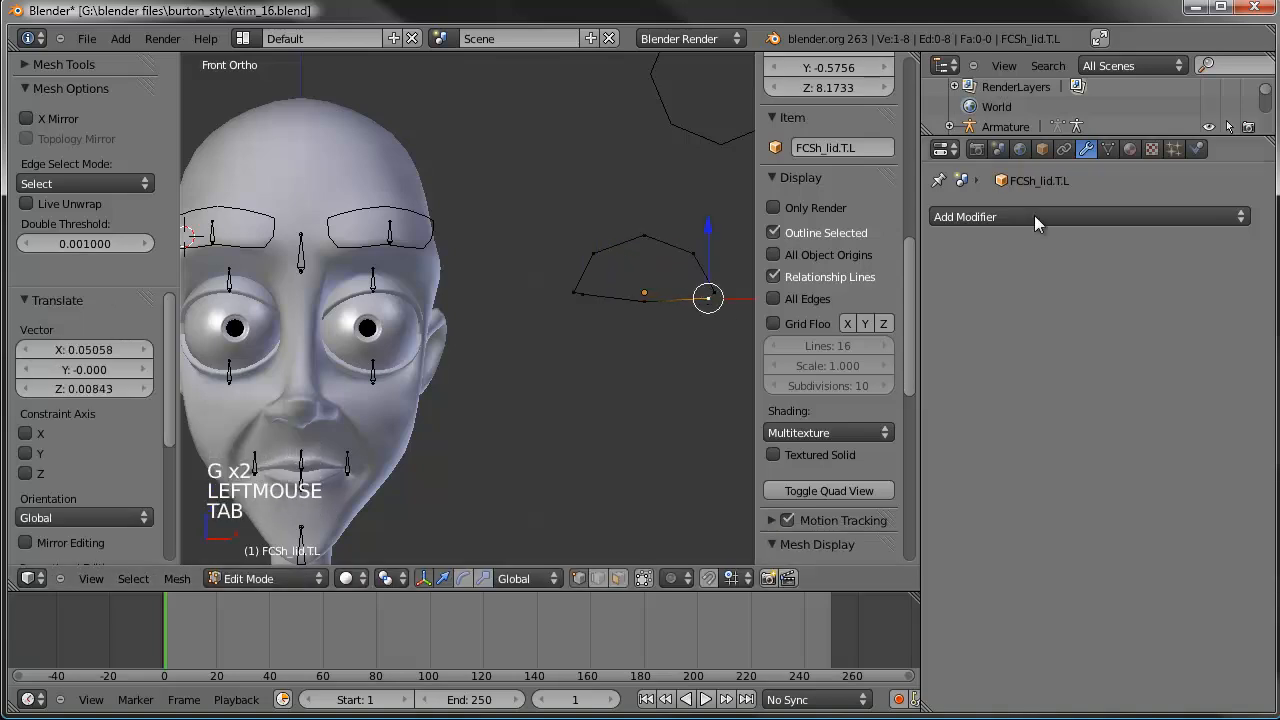
pyautogui.click(1069, 216)
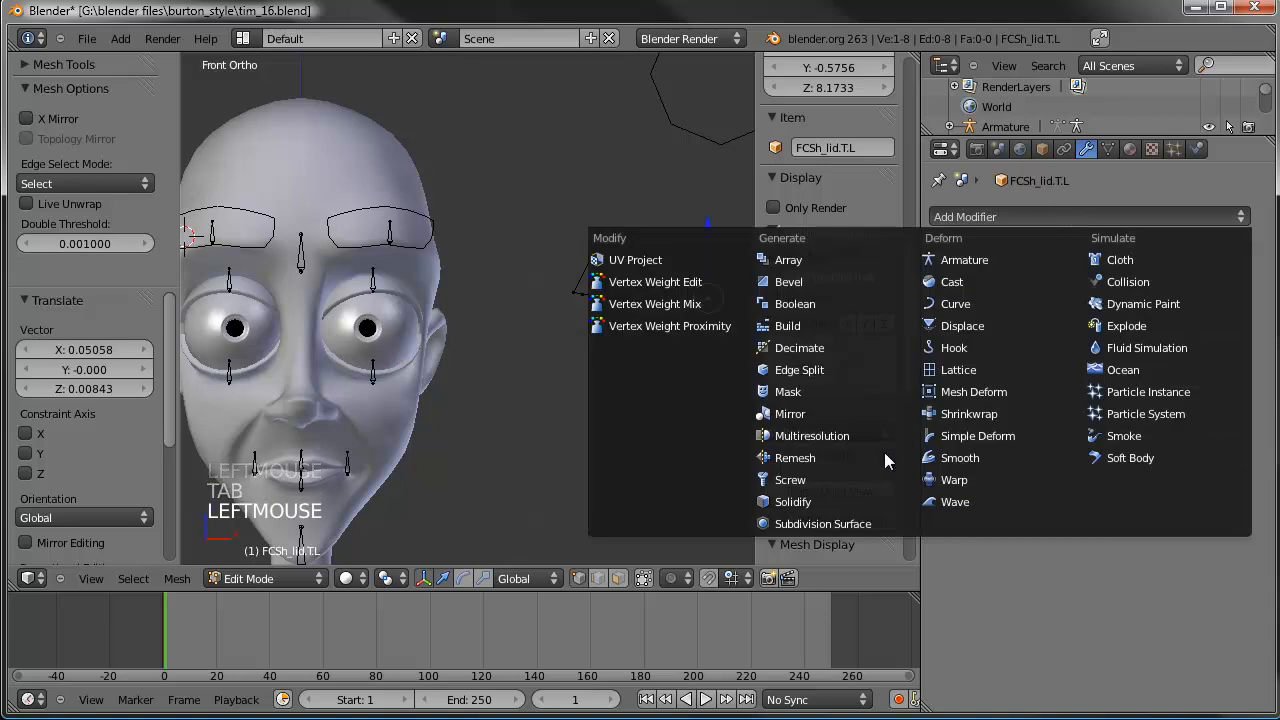
pyautogui.click(831, 518)
pyautogui.press('Tab')
pyautogui.press('Tab')
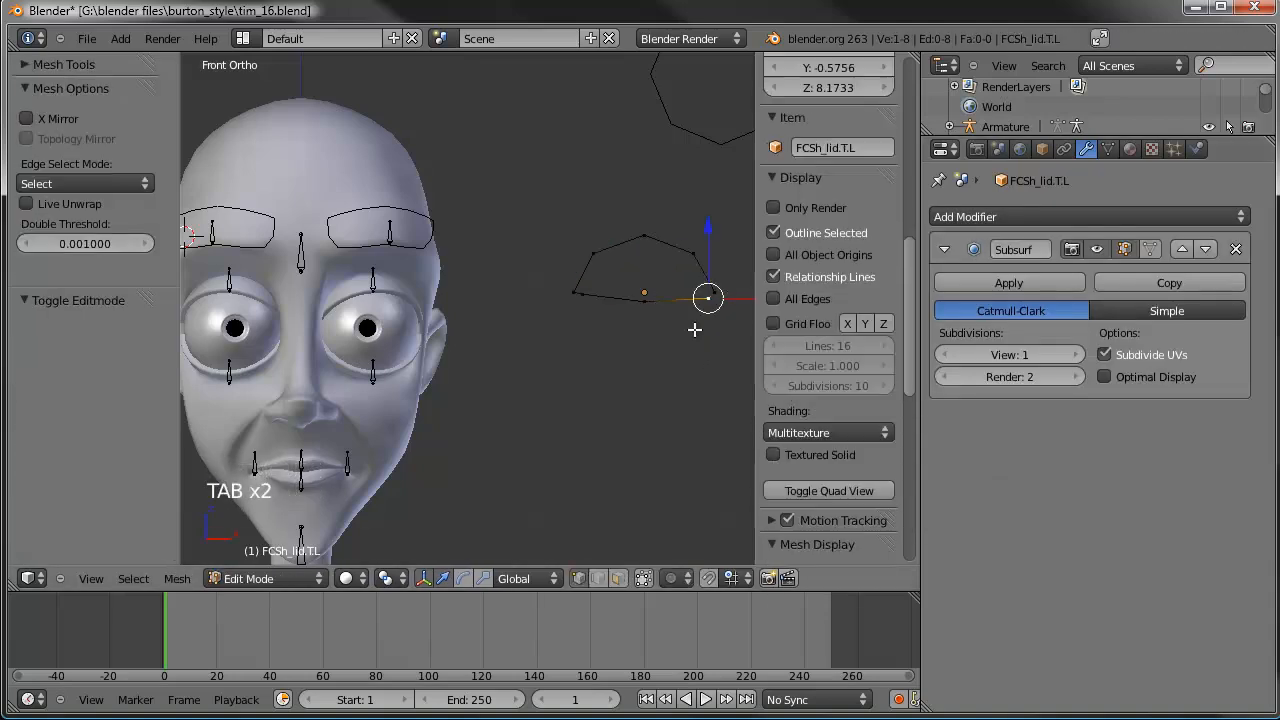
# Step: Raise the lower outer and bottom middle vertices of the lid outline slightly to straighten its base
pyautogui.rightClick(662, 305)
pyautogui.press('g')
pyautogui.press('g')
pyautogui.press('g')
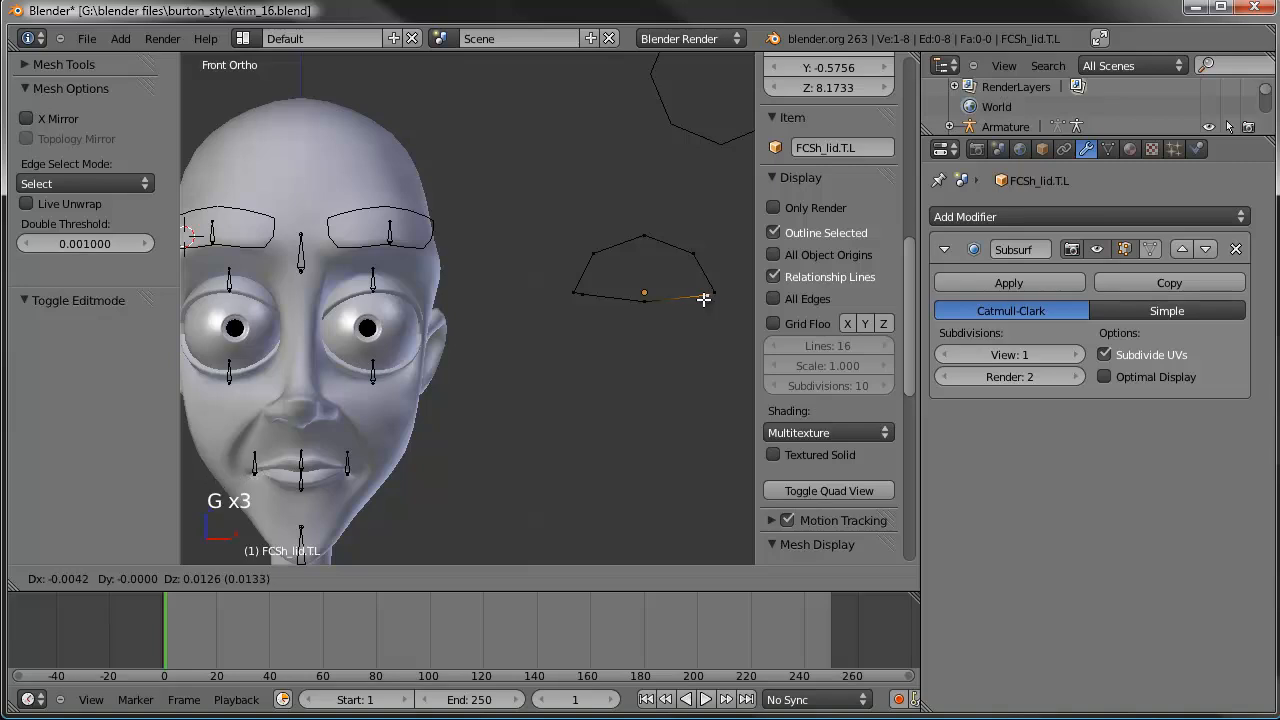
pyautogui.click(642, 298)
pyautogui.press('g')
pyautogui.press('g')
pyautogui.click(641, 296)
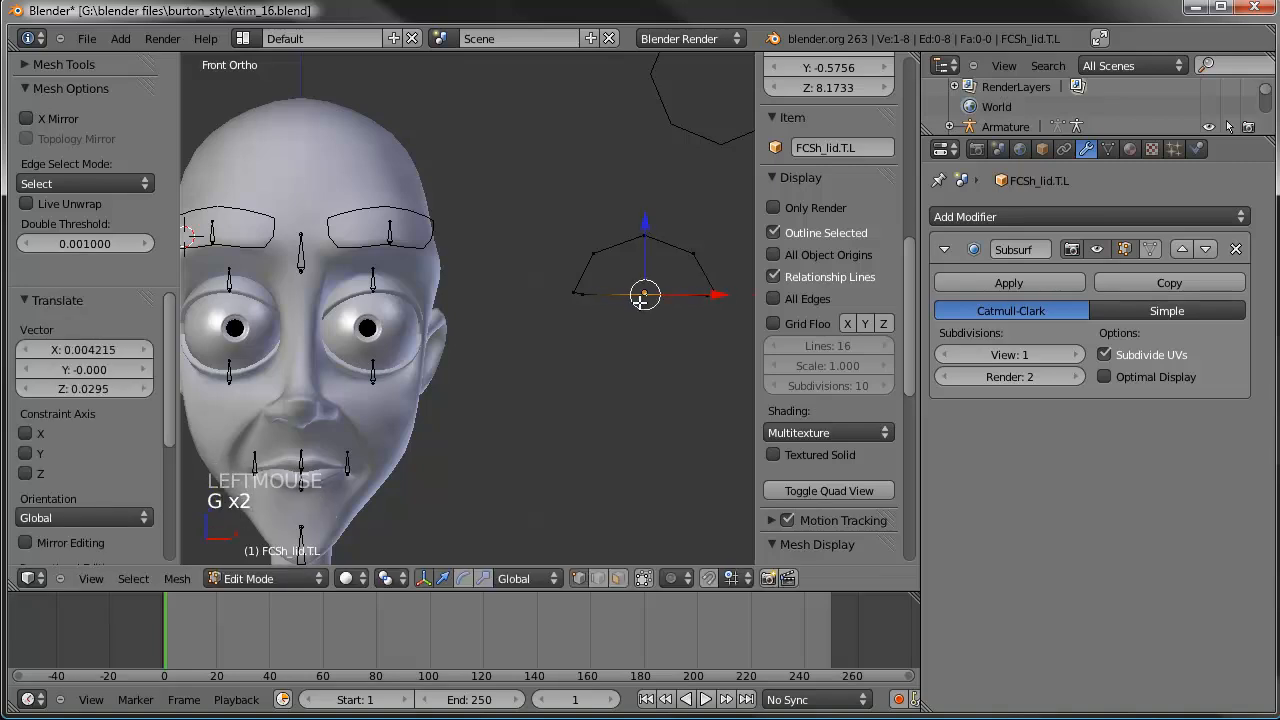
# Step: Move the FCSh_lid.T.L shape over the character's left upper eyelid
pyautogui.press('Tab')
pyautogui.press('g')
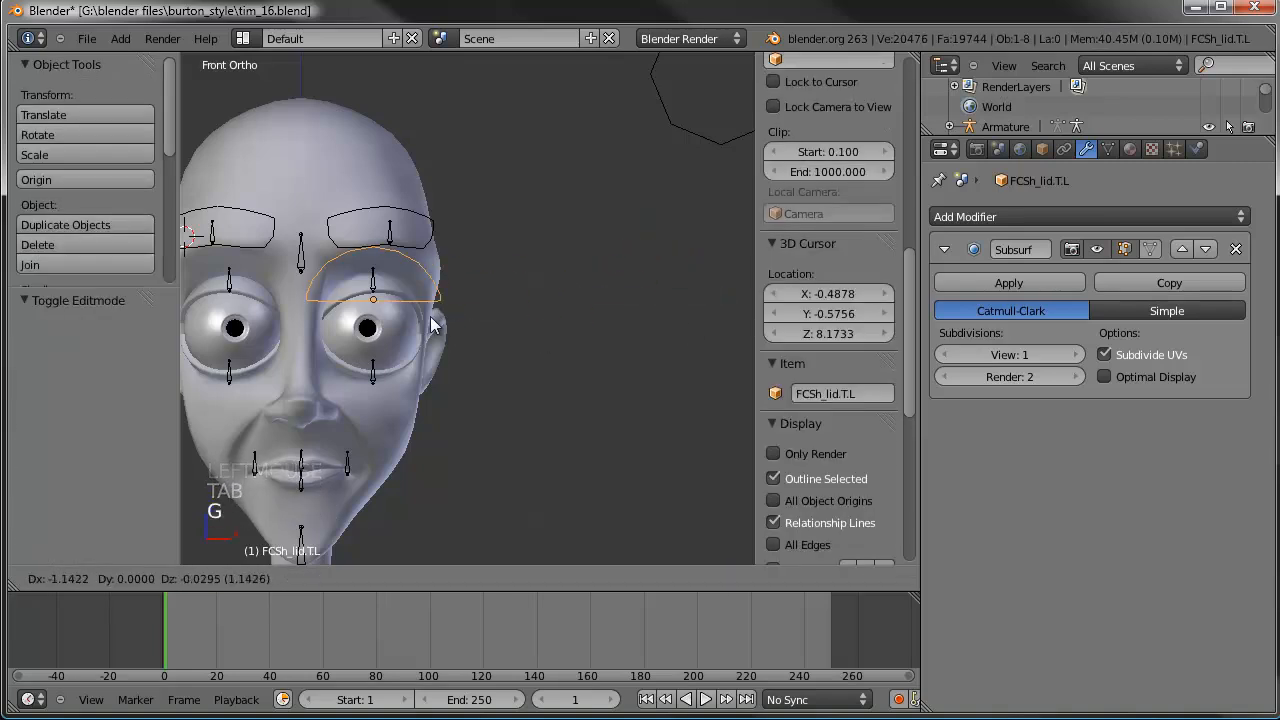
pyautogui.click(430, 316)
# Step: Select the Facial_Rig armature and enter Edit Mode
pyautogui.keyDown('shift'); pyautogui.moveTo(430, 316); pyautogui.dragTo(566, 340, button='middle'); pyautogui.keyUp('shift')
pyautogui.scroll(4, 566, 340)
pyautogui.rightClick(441, 284)
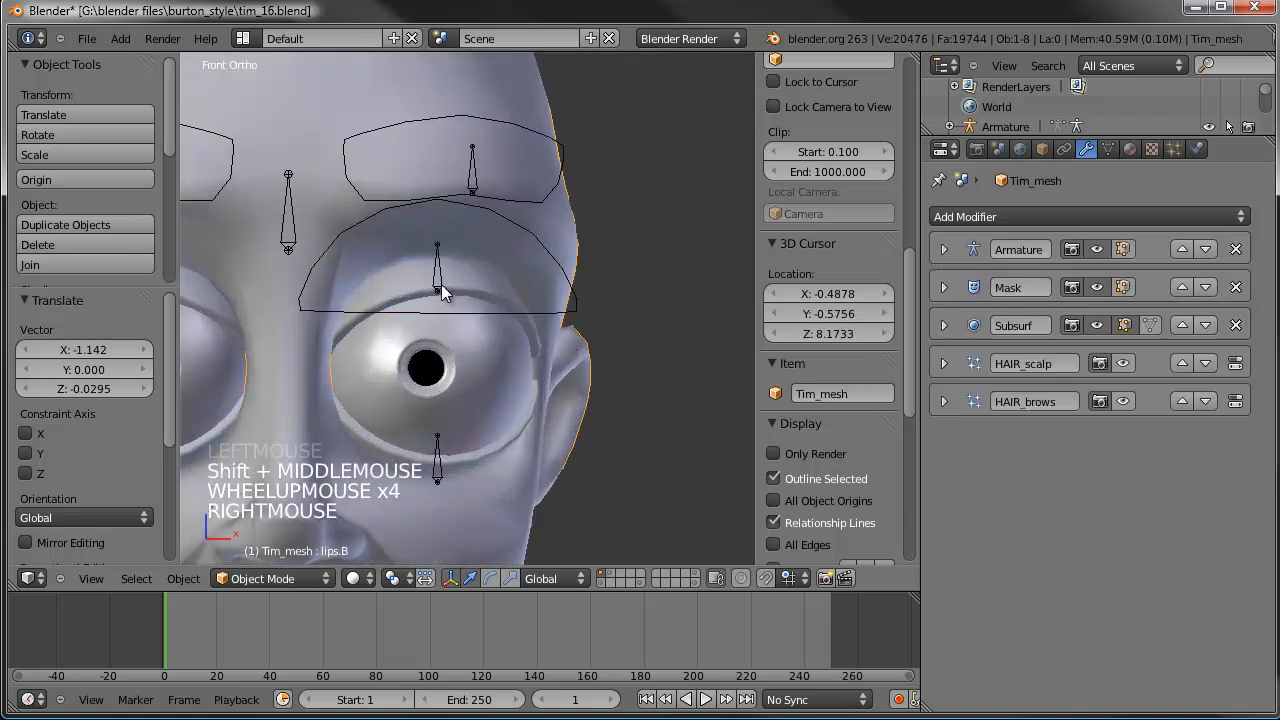
pyautogui.rightClick(441, 281)
pyautogui.rightClick(441, 281)
pyautogui.rightClick(431, 276)
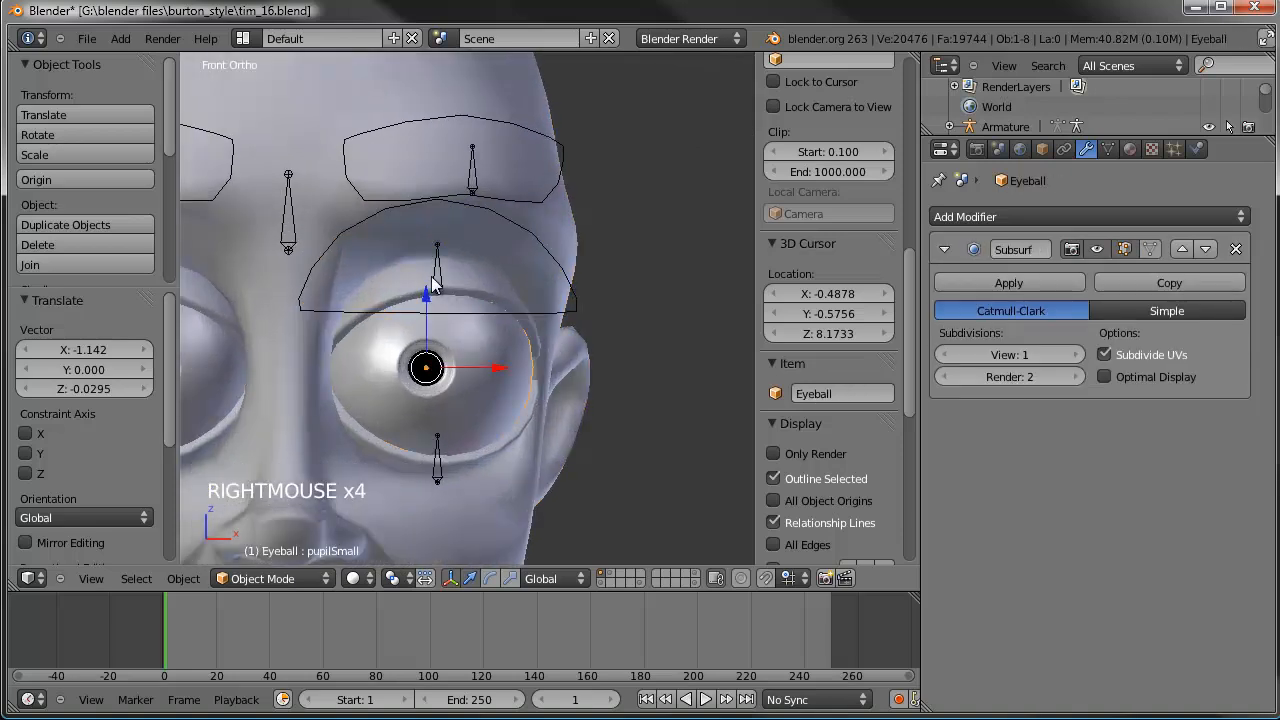
pyautogui.rightClick(490, 194)
pyautogui.rightClick(474, 188)
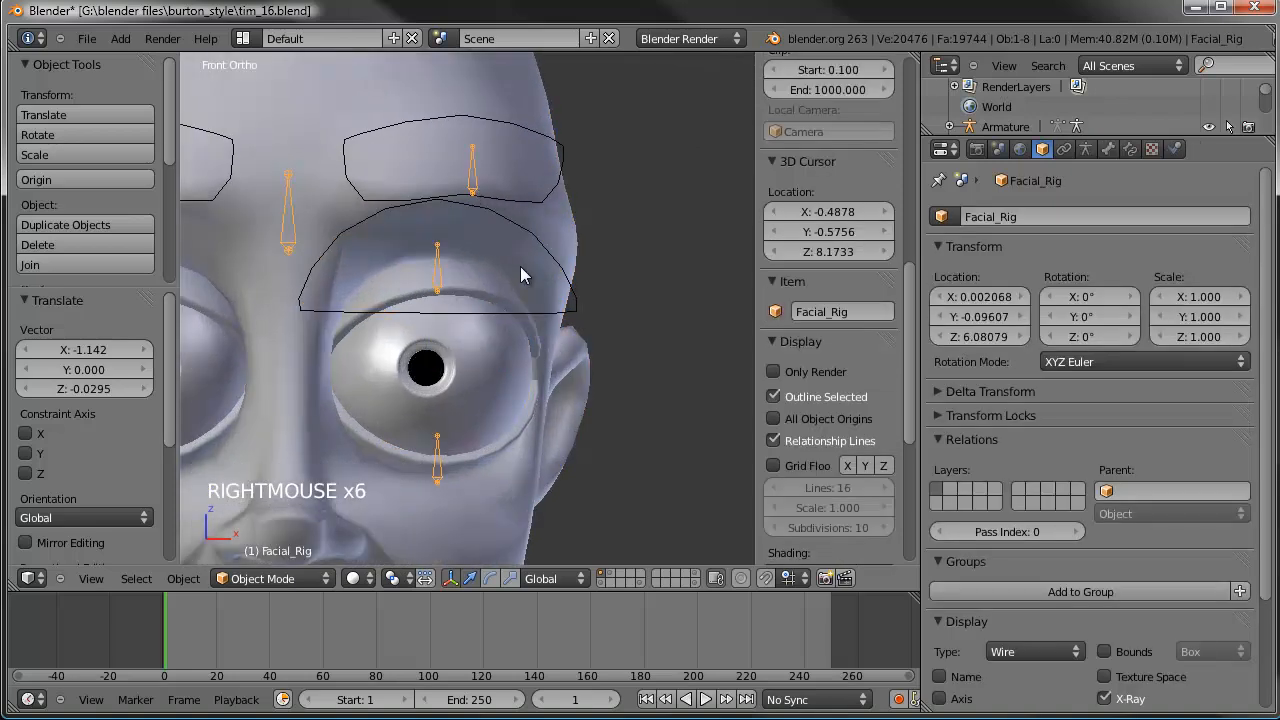
pyautogui.press('Tab')
# Step: Snap the 3D cursor to the base joint of the FC_eyelid.T.L bone and leave Edit Mode
pyautogui.rightClick(461, 281)
pyautogui.rightClick(479, 299)
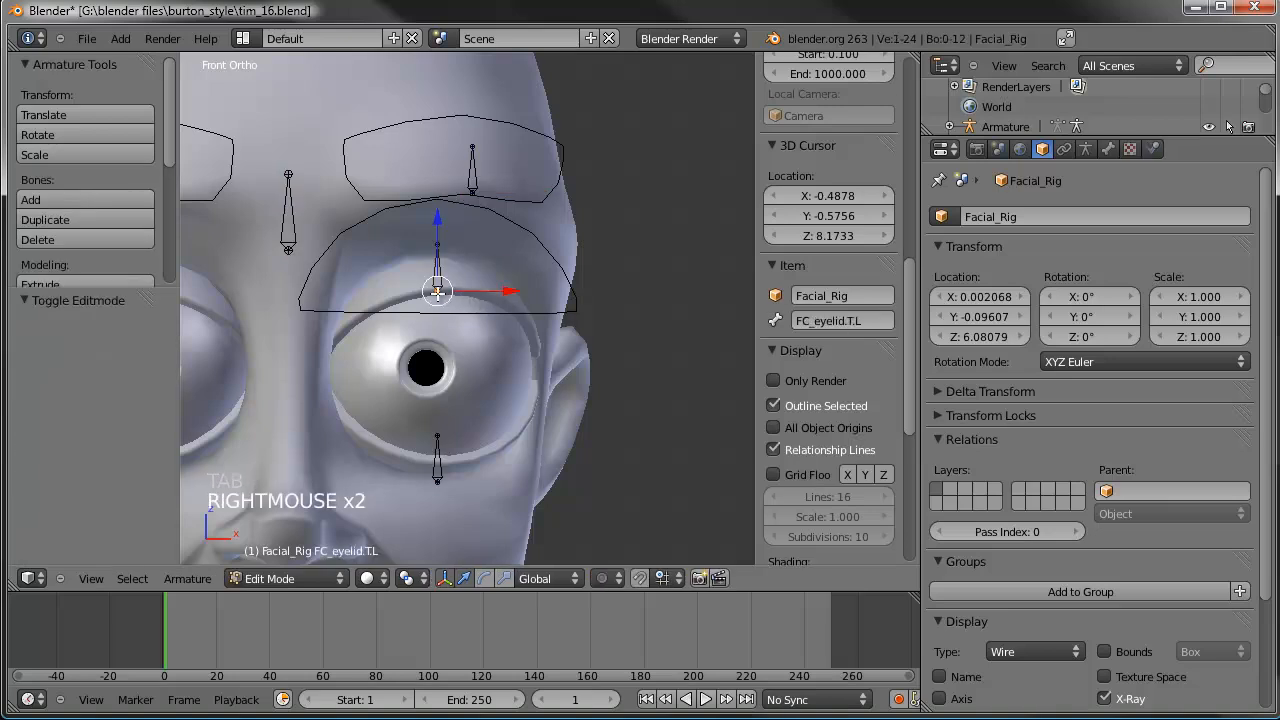
pyautogui.hotkey('shift', 's')
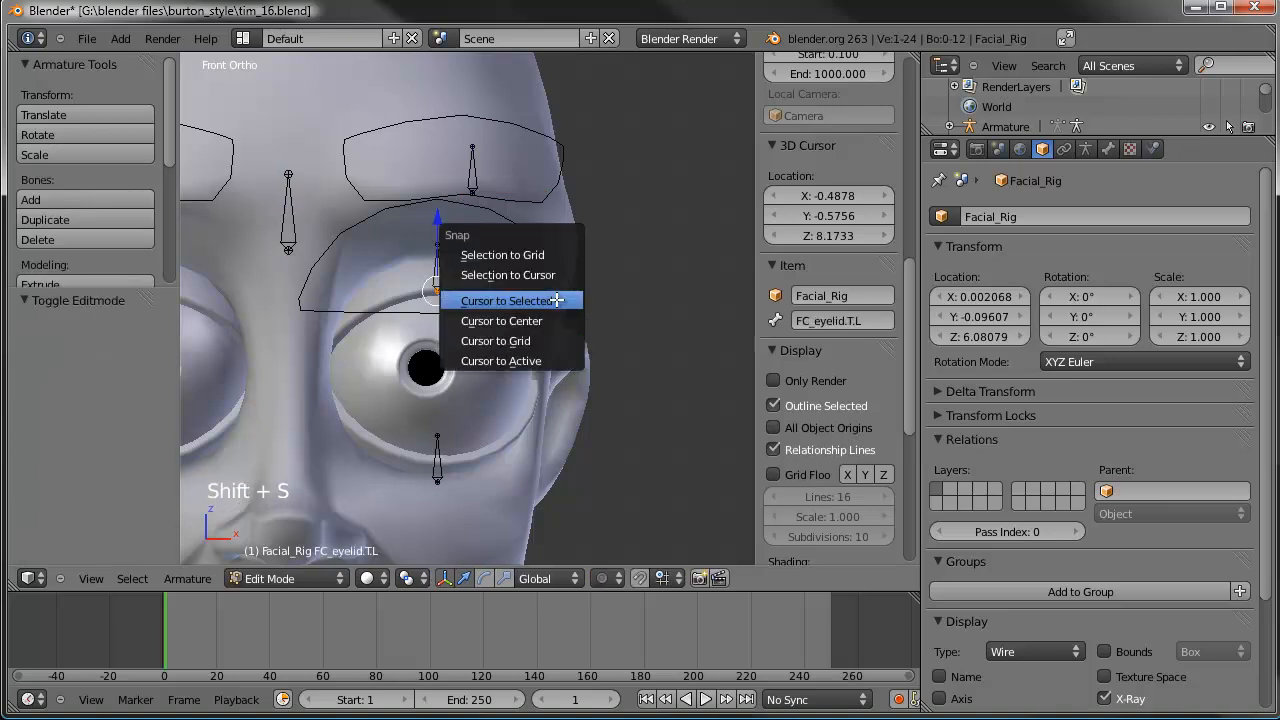
pyautogui.click(556, 300)
pyautogui.press('Tab')
# Step: Snap the FCSh_lid.T.L shape to the 3D cursor at the upper eyelid bone
pyautogui.rightClick(572, 302)
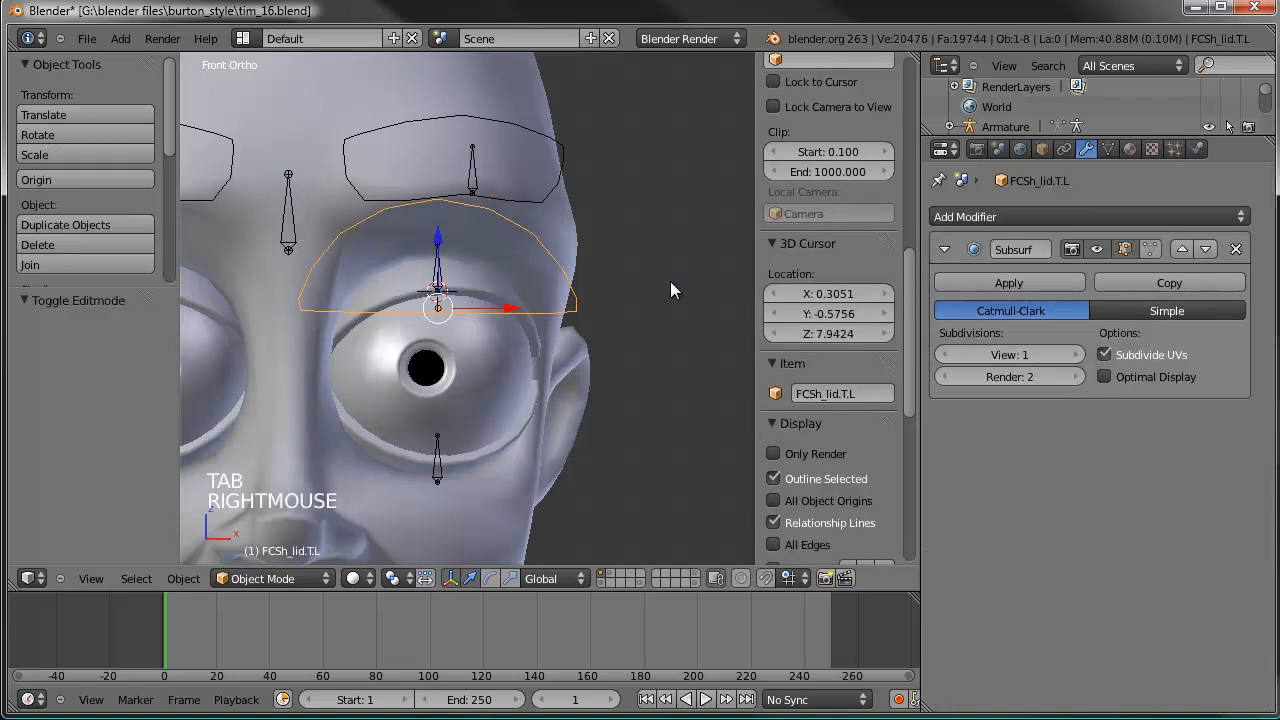
pyautogui.hotkey('shift', 's')
pyautogui.click(661, 252)
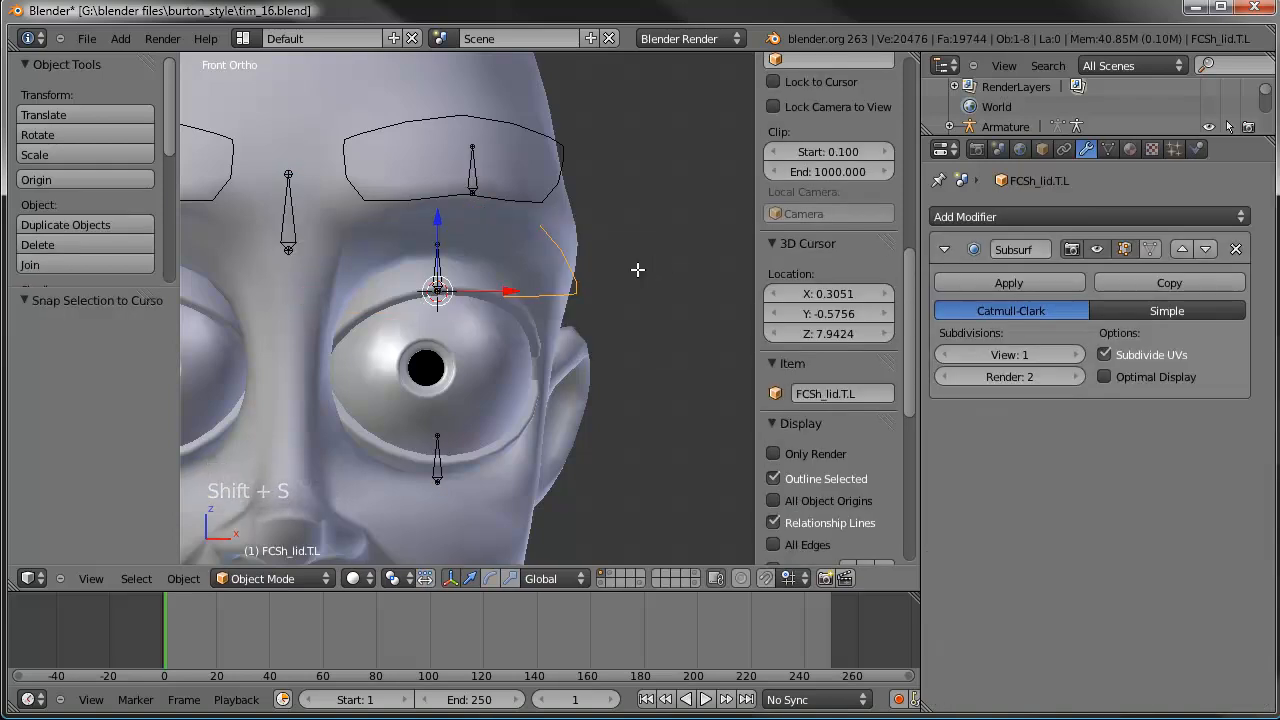
# Step: Select all linked vertices of FCSh_lid.T.L in Edit Mode and move them about 0.057 forward and 0.010 up in side view
pyautogui.press('Tab')
pyautogui.press('KP_3')
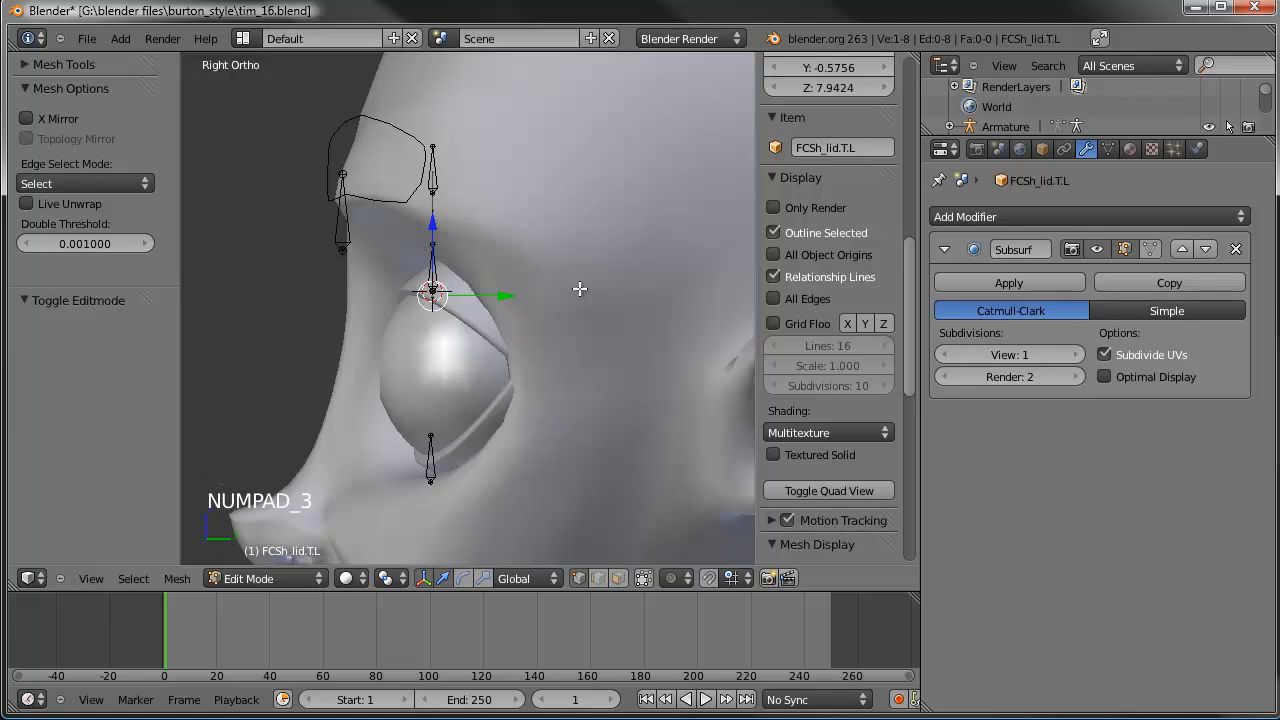
pyautogui.press('g')
pyautogui.rightClick(540, 287)
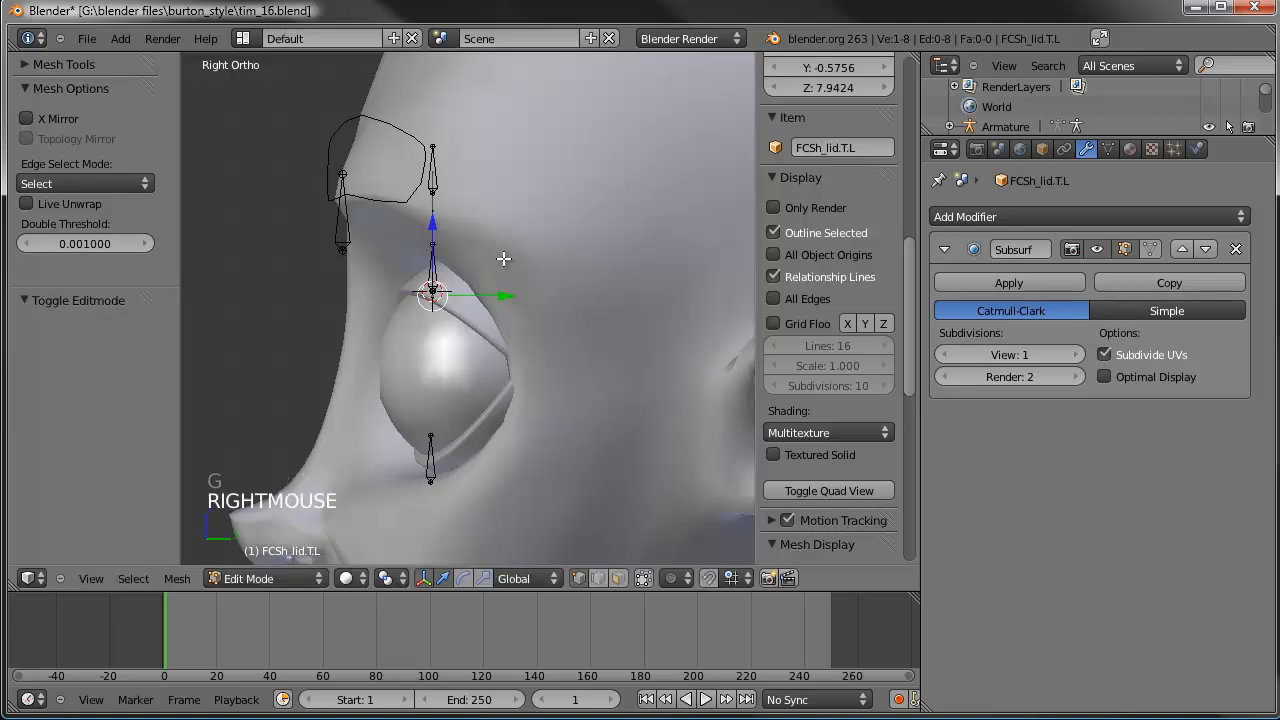
pyautogui.hotkey('ctrl', 'l')
pyautogui.press('g')
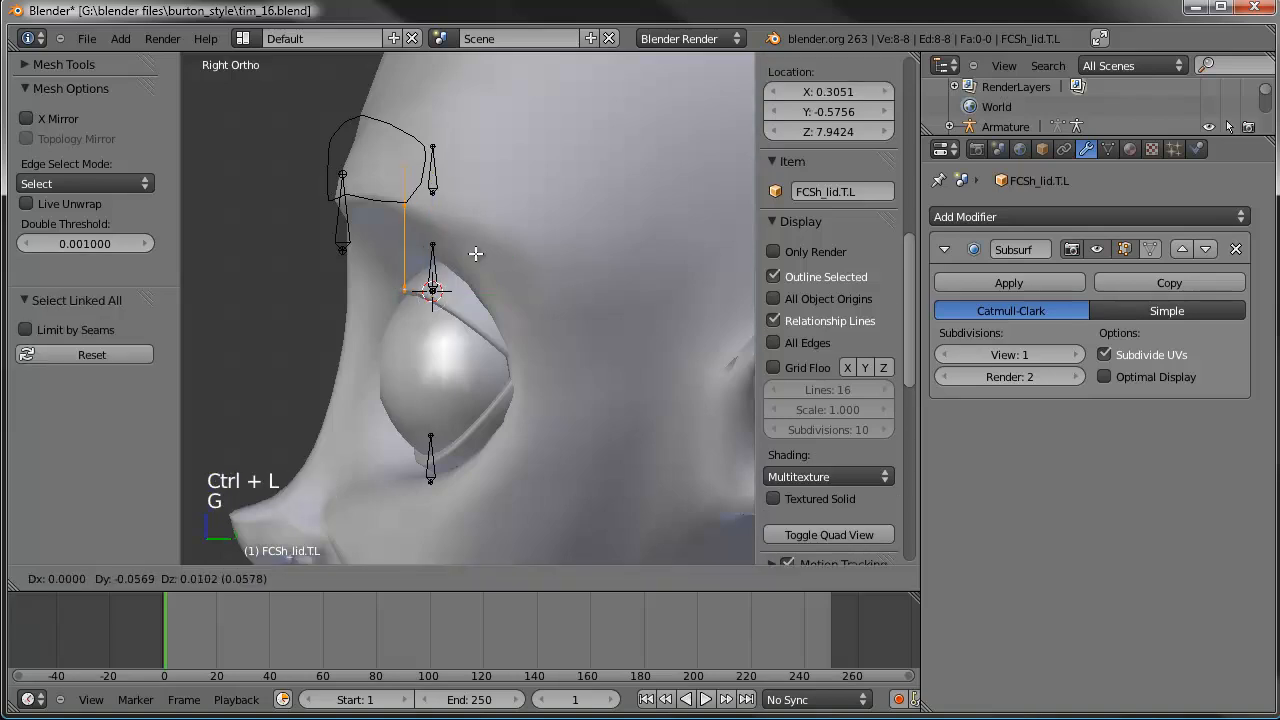
pyautogui.click(463, 221)
# Step: Rotate the upper eyelid shape's mesh about 9 degrees around the global Z axis
pyautogui.scroll(2, 463, 221)
pyautogui.press('r')
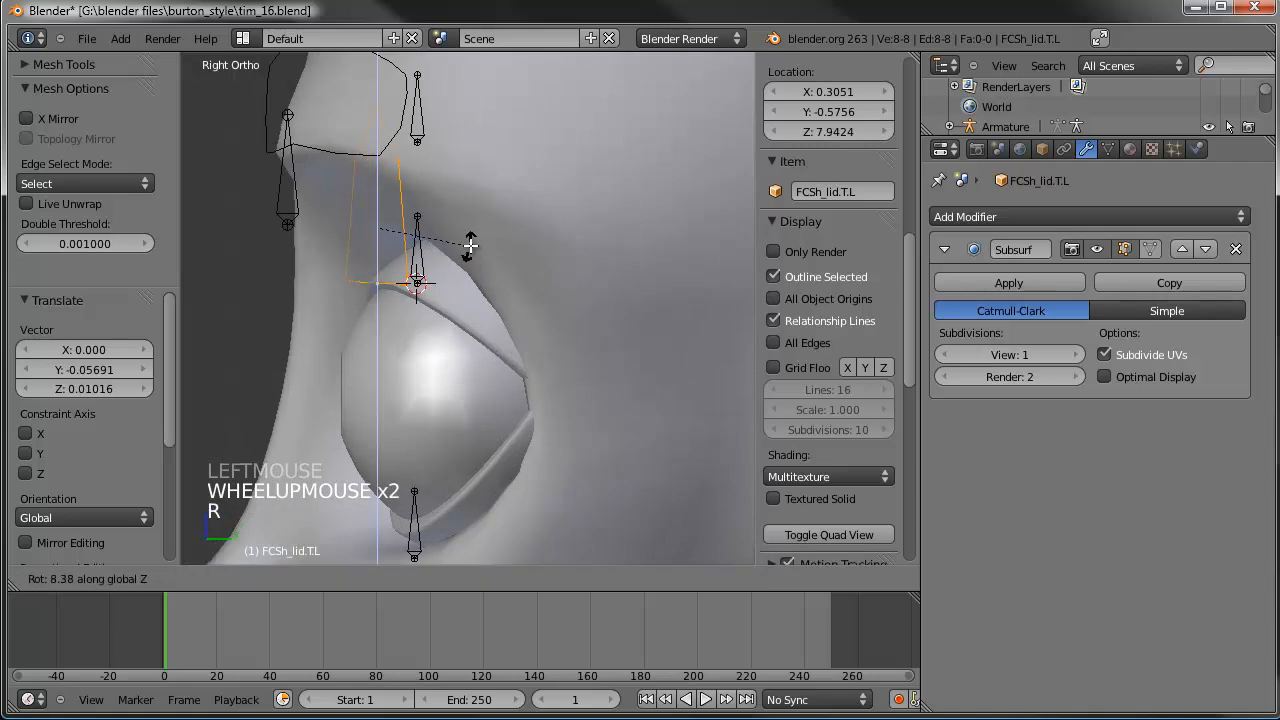
pyautogui.click(470, 245)
pyautogui.rightClick(470, 245)
# Step: Select the vertices at the upper eyelid shape's outer end and move them back about 0.069 along Y
pyautogui.moveTo(470, 245); pyautogui.dragTo(491, 372, button='middle')
pyautogui.rightClick(491, 372)
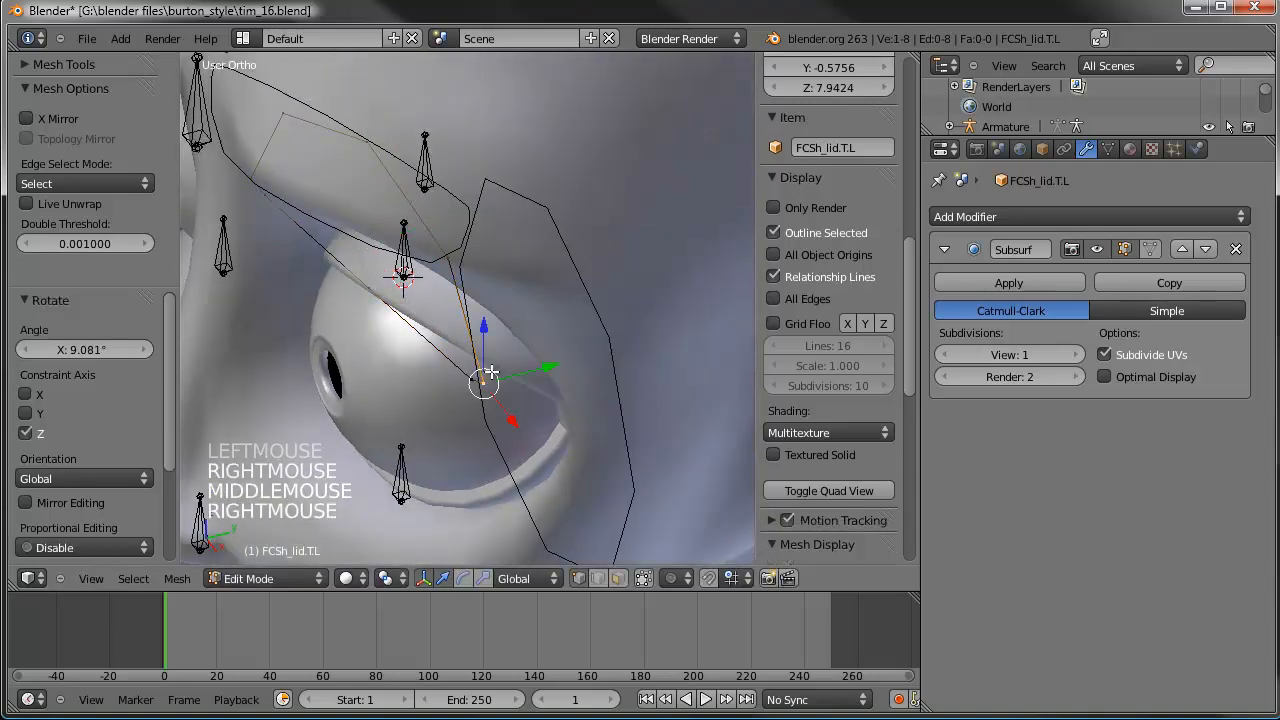
pyautogui.keyDown('shift'); pyautogui.rightClick(453, 267); pyautogui.keyUp('shift')
pyautogui.keyDown('shift'); pyautogui.rightClick(467, 385); pyautogui.keyUp('shift')
pyautogui.moveTo(526, 328); pyautogui.dragTo(571, 300)
# Step: Move the middle top and bottom vertices of the upper eyelid shape forward along Y
pyautogui.rightClick(373, 152)
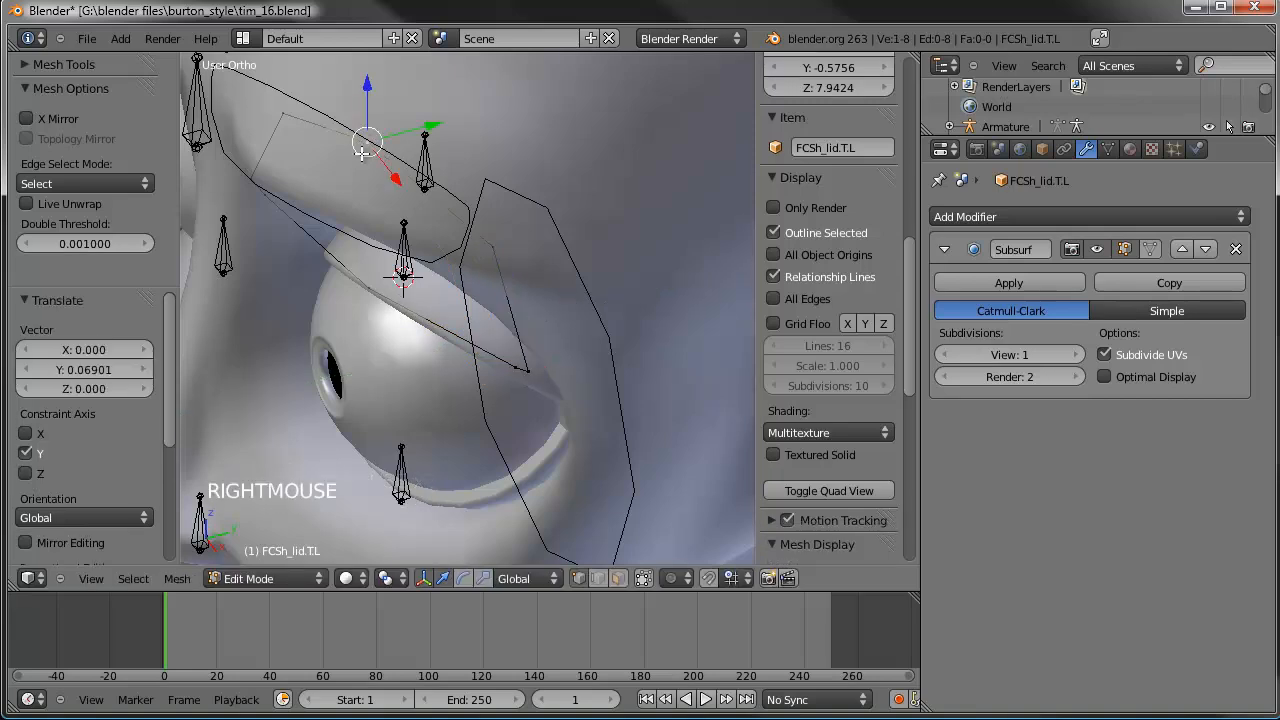
pyautogui.keyDown('shift'); pyautogui.rightClick(368, 298); pyautogui.keyUp('shift')
pyautogui.moveTo(415, 207); pyautogui.dragTo(400, 222)
# Step: Select the vertices at the upper eyelid shape's inner end and move them back about 0.045 along Y
pyautogui.rightClick(280, 114)
pyautogui.keyDown('shift'); pyautogui.rightClick(253, 180); pyautogui.keyUp('shift')
pyautogui.keyDown('shift'); pyautogui.rightClick(272, 204); pyautogui.keyUp('shift')
pyautogui.moveTo(312, 153); pyautogui.dragTo(339, 145)
# Step: Select the whole linked upper eyelid mesh and scale it uniformly to about 0.732
pyautogui.moveTo(339, 145); pyautogui.dragTo(362, 251, button='middle')
pyautogui.rightClick(520, 153)
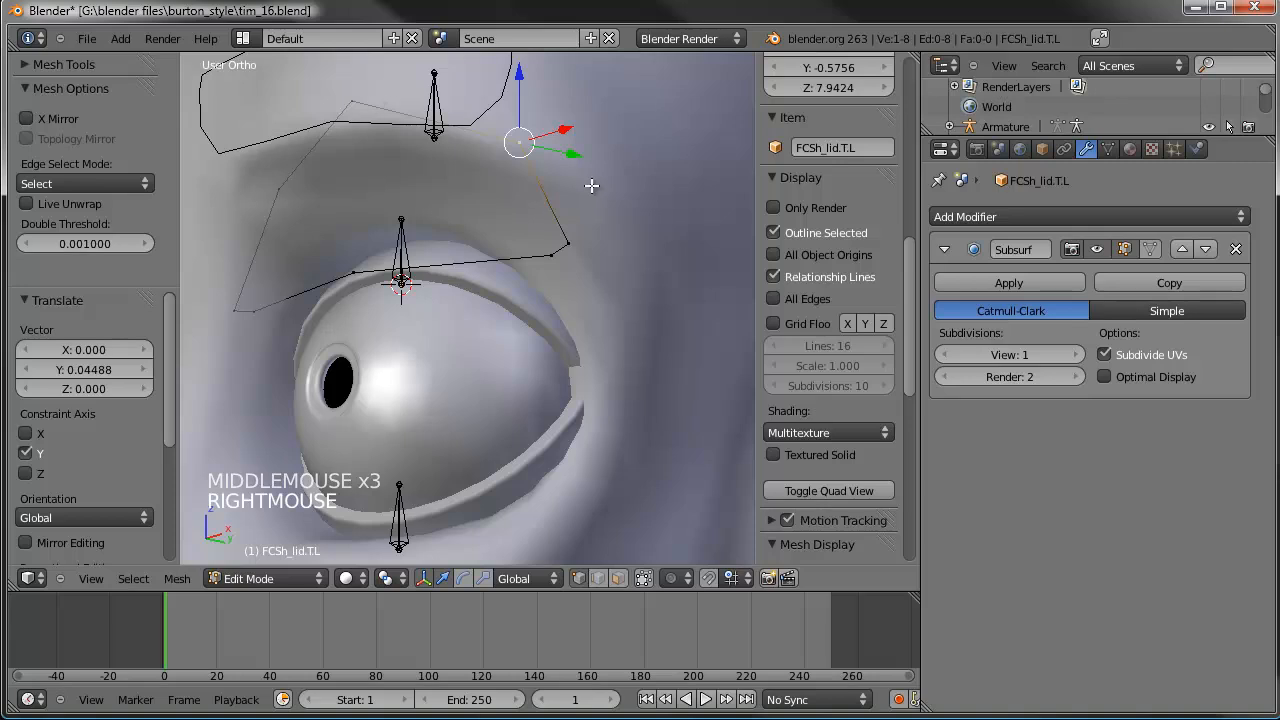
pyautogui.press('a')
pyautogui.rightClick(587, 241)
pyautogui.hotkey('ctrl', 'l')
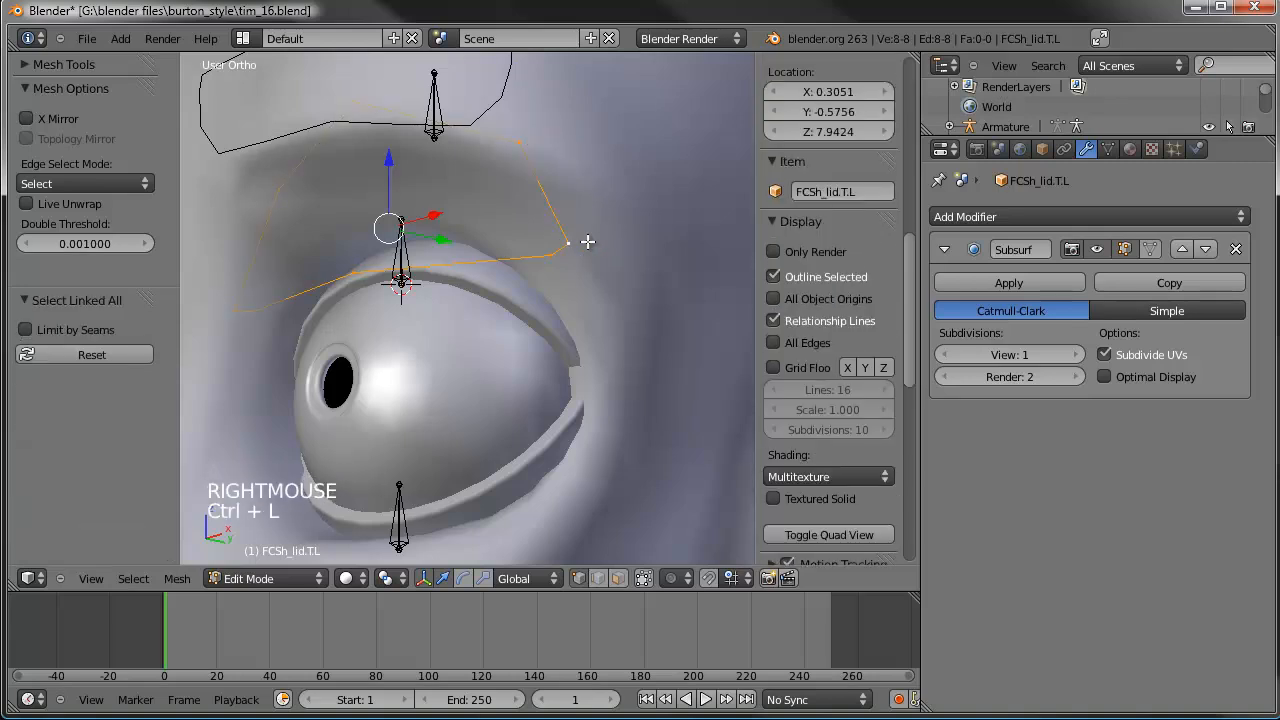
pyautogui.press('s')
pyautogui.click(537, 234)
# Step: Move the upper eyelid mesh down onto the eyelid in front view and flatten it along Z
pyautogui.press('KP_1')
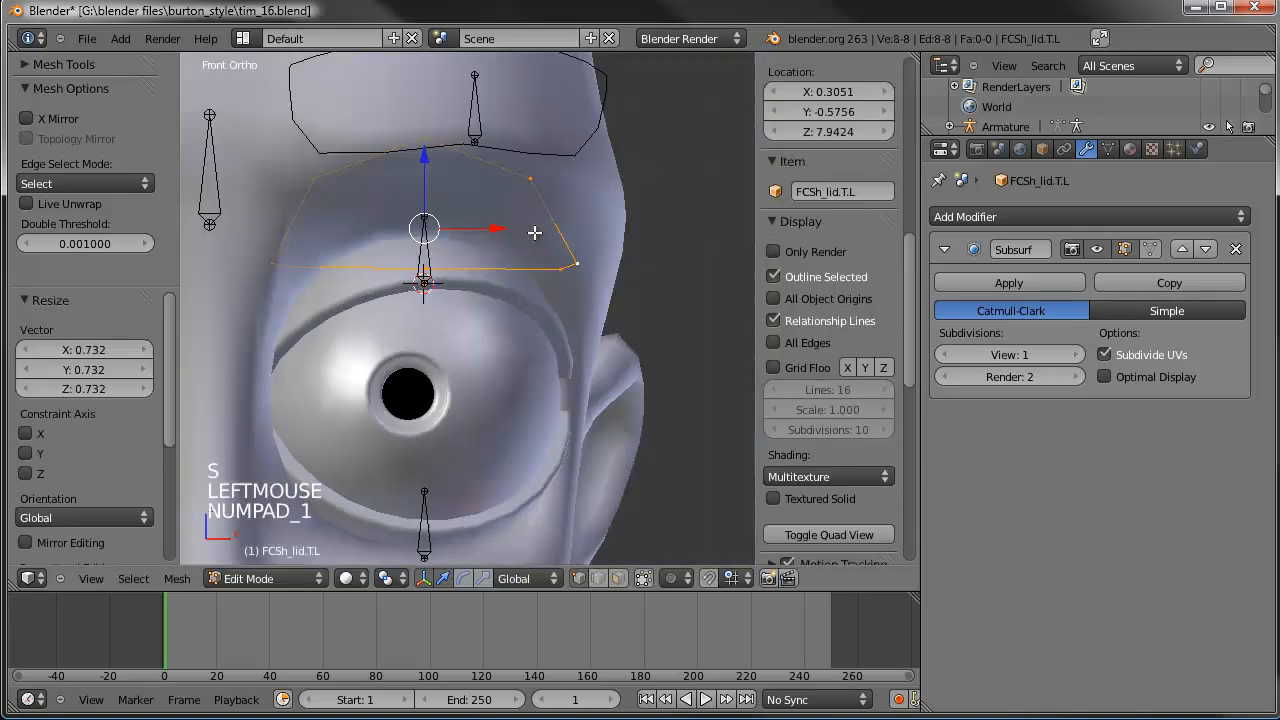
pyautogui.press('g')
pyautogui.click(541, 262)
pyautogui.press('s')
pyautogui.press('z')
pyautogui.click(609, 246)
# Step: Scale the upper eyelid mesh to about 0.847, fit it over the upper lid, and leave Edit Mode
pyautogui.press('g')
pyautogui.press('s')
pyautogui.click(591, 260)
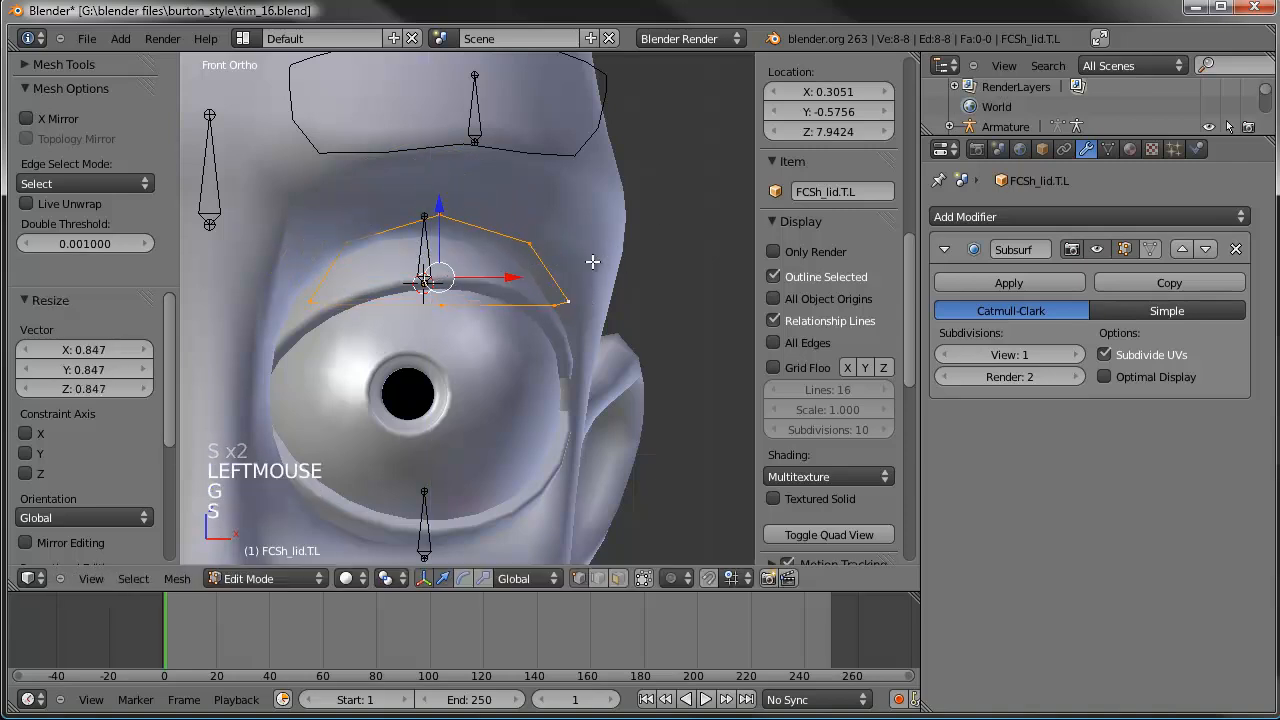
pyautogui.press('g')
pyautogui.click(596, 264)
pyautogui.moveTo(622, 295); pyautogui.dragTo(386, 309, button='middle')
pyautogui.press('Tab')
# Step: Examine how the upper eyelid shape sits on the face from angled and front views
pyautogui.scroll(-2, 413, 308)
pyautogui.moveTo(530, 320); pyautogui.dragTo(460, 305, button='middle')
pyautogui.scroll(-4, 383, 288)
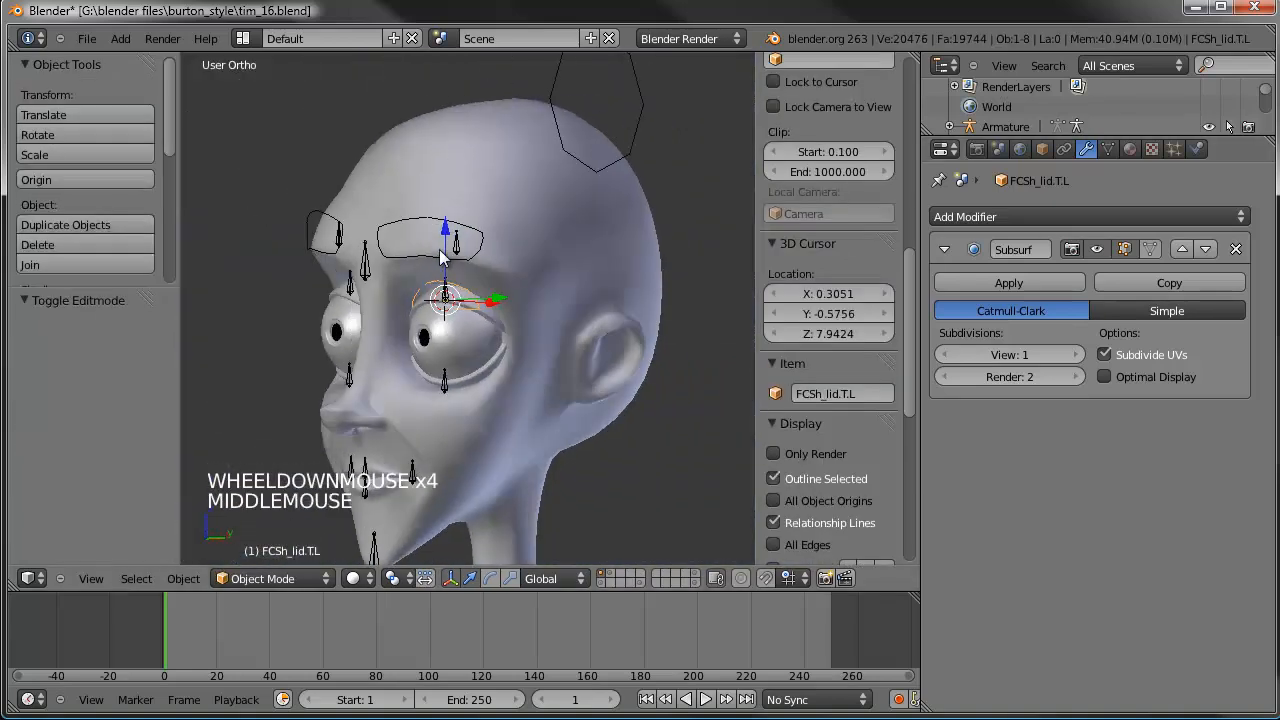
pyautogui.moveTo(456, 296); pyautogui.dragTo(456, 240, button='middle')
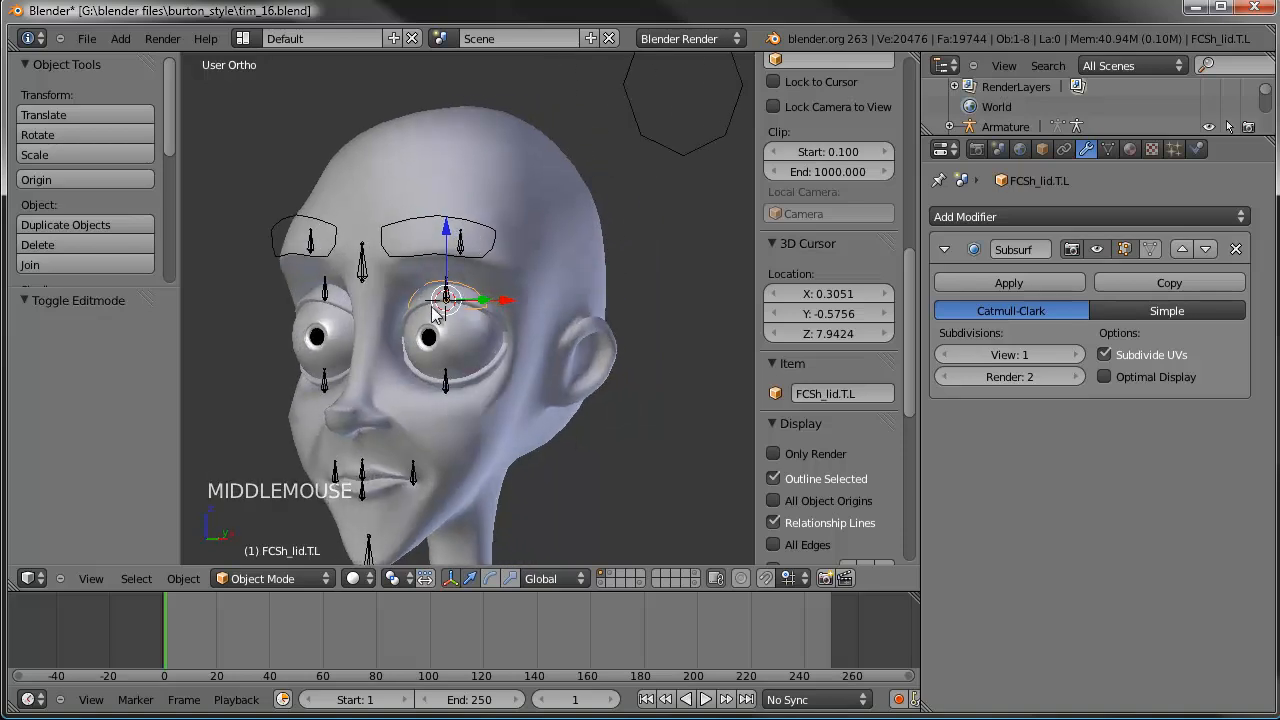
pyautogui.press('KP_1')
pyautogui.scroll(-1, 460, 313)
pyautogui.keyDown('shift'); pyautogui.moveTo(460, 313); pyautogui.dragTo(506, 316, button='middle'); pyautogui.keyUp('shift')
pyautogui.scroll(6, 506, 316)
pyautogui.scroll(1, 495, 300)
# Step: Duplicate the FCSh_lid.T.L shape and place the copy beside the head, about 0.49 away along X
pyautogui.rightClick(467, 285)
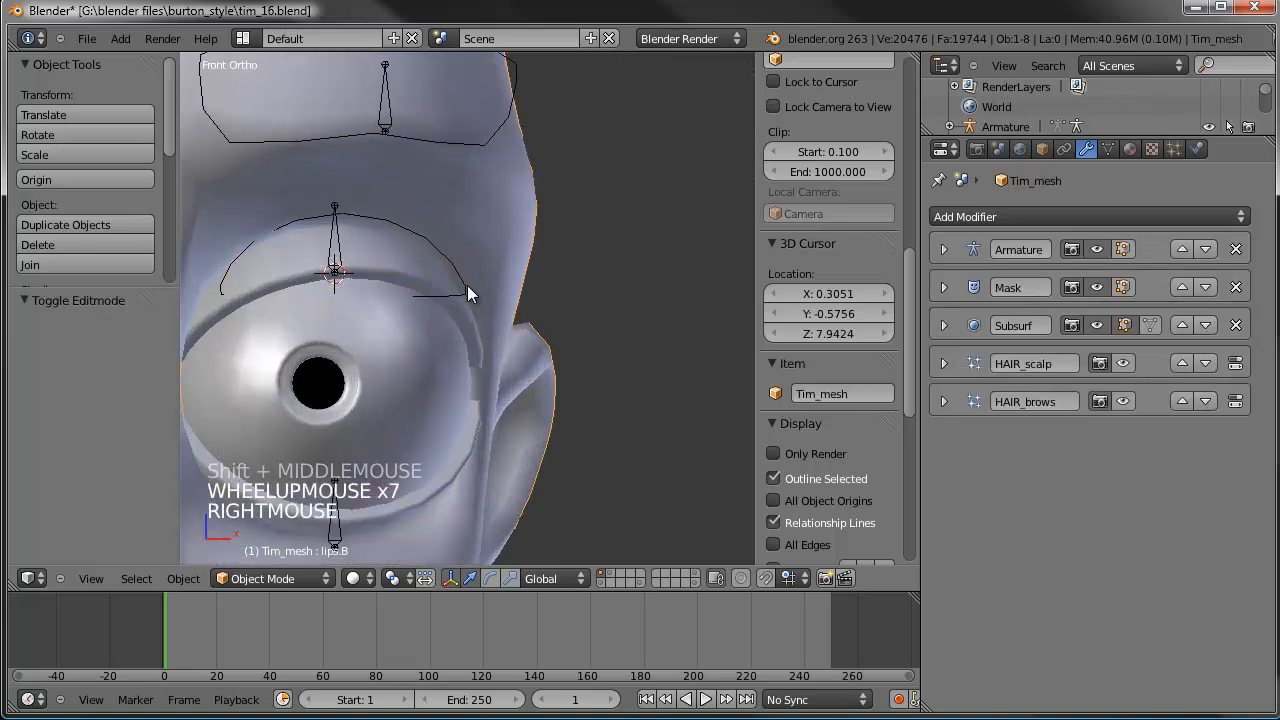
pyautogui.scroll(-2, 465, 285)
pyautogui.rightClick(466, 286)
pyautogui.press('g')
pyautogui.press('g')
pyautogui.rightClick(451, 322)
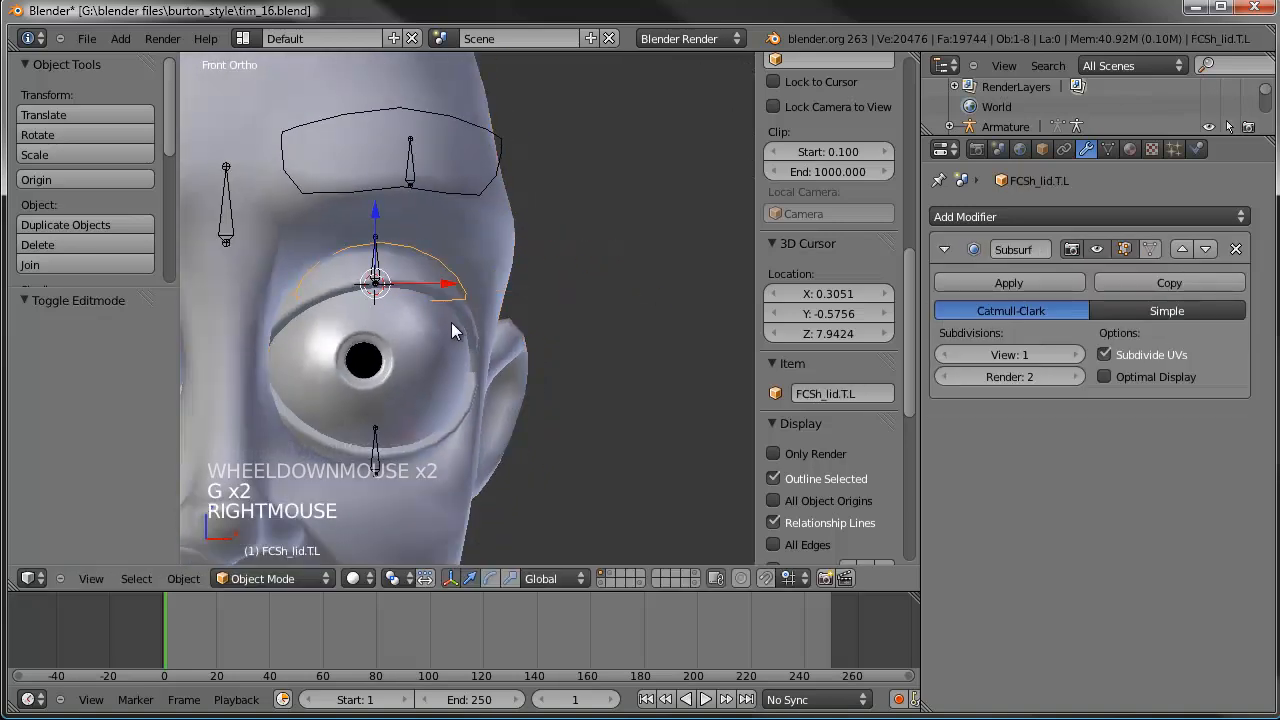
pyautogui.hotkey('shift', 'd')
pyautogui.click(663, 312)
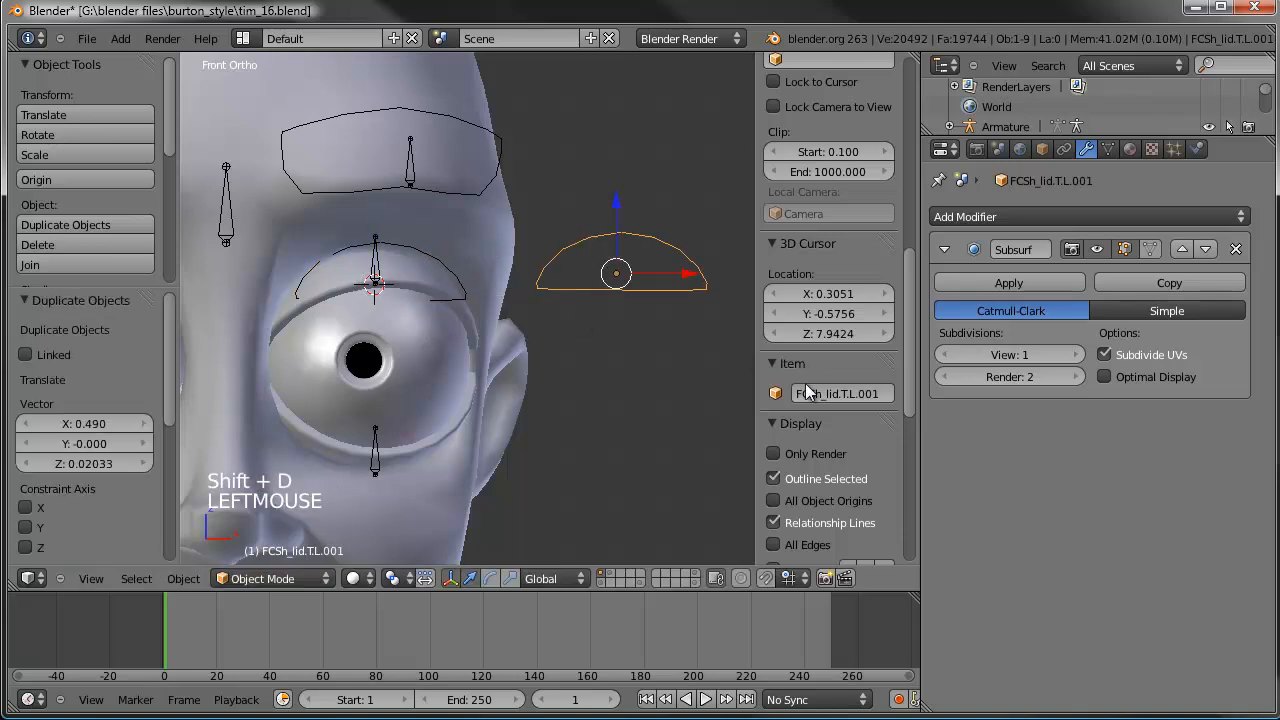
# Step: Rename the duplicated eyelid shape as FCSh_lid.B.L
pyautogui.click(842, 393)
pyautogui.write('B')
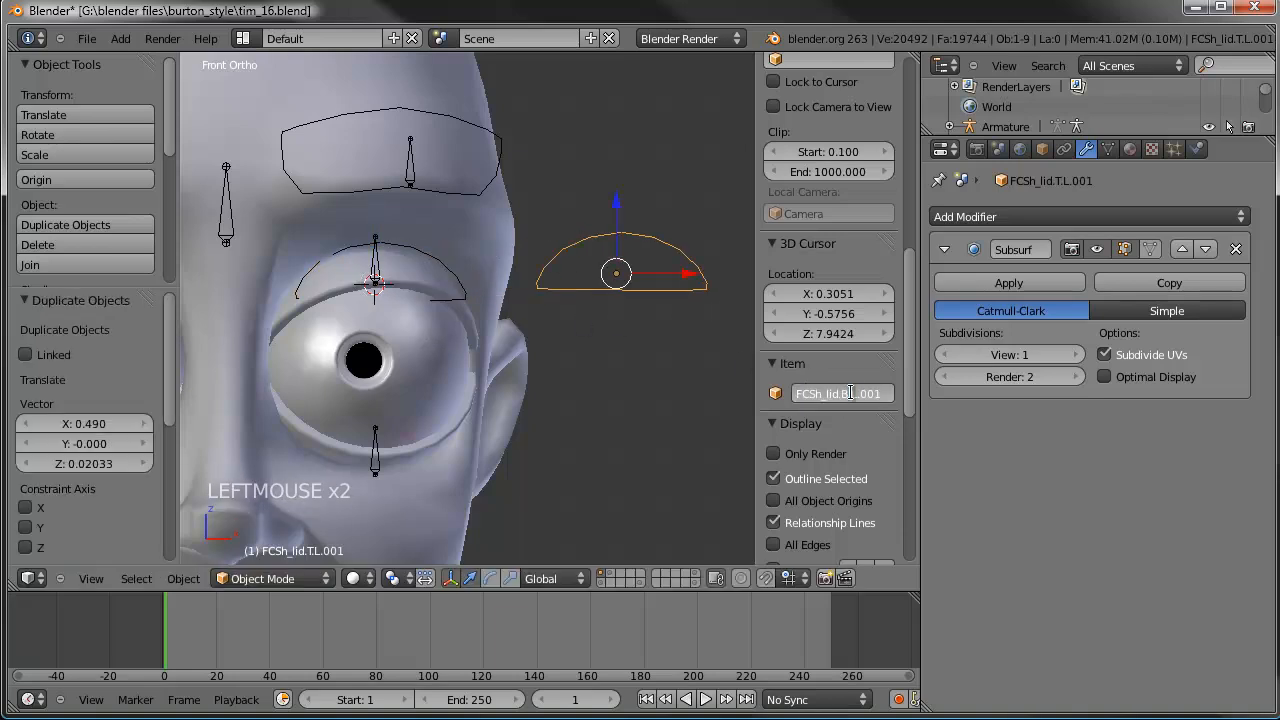
pyautogui.press('Return')
# Step: Flip the whole FCSh_lid.B.L mesh vertically in Edit Mode by scaling it -1 along Z
pyautogui.press('a')
pyautogui.rightClick(654, 291)
pyautogui.rightClick(654, 291)
pyautogui.press('Tab')
pyautogui.press('a')
pyautogui.press('a')
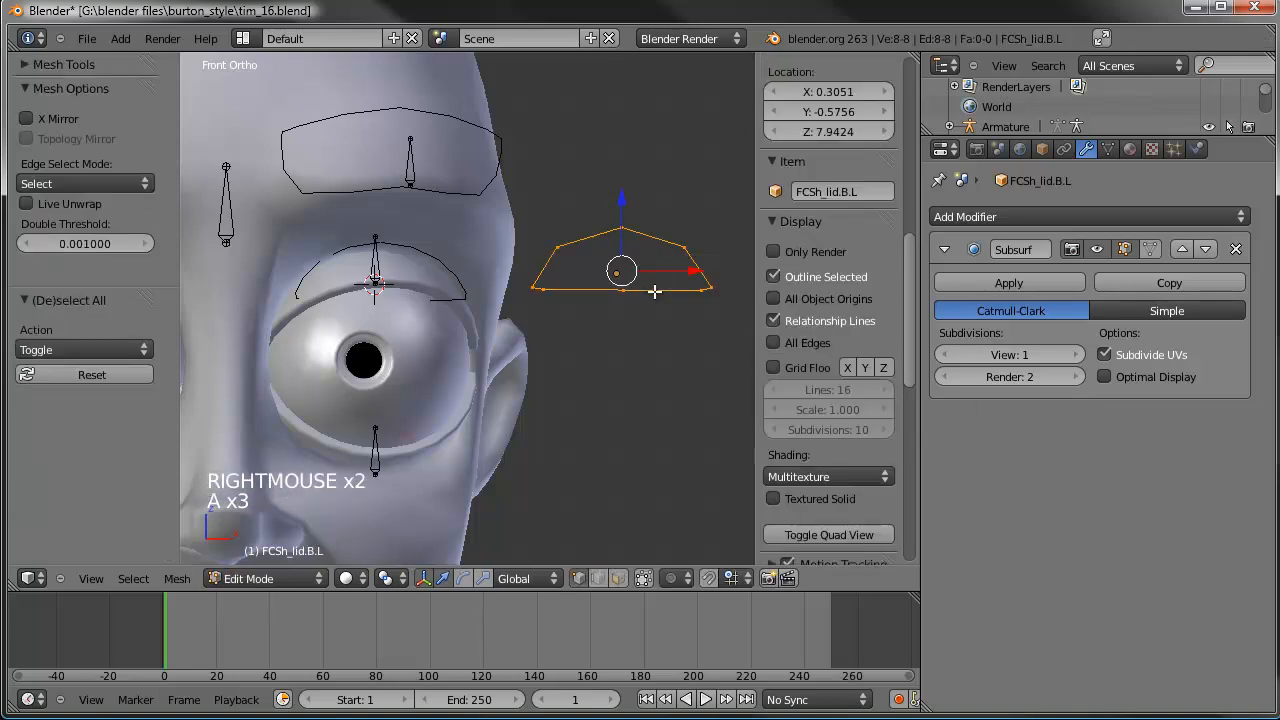
pyautogui.write('sz-2')
pyautogui.press('Escape')
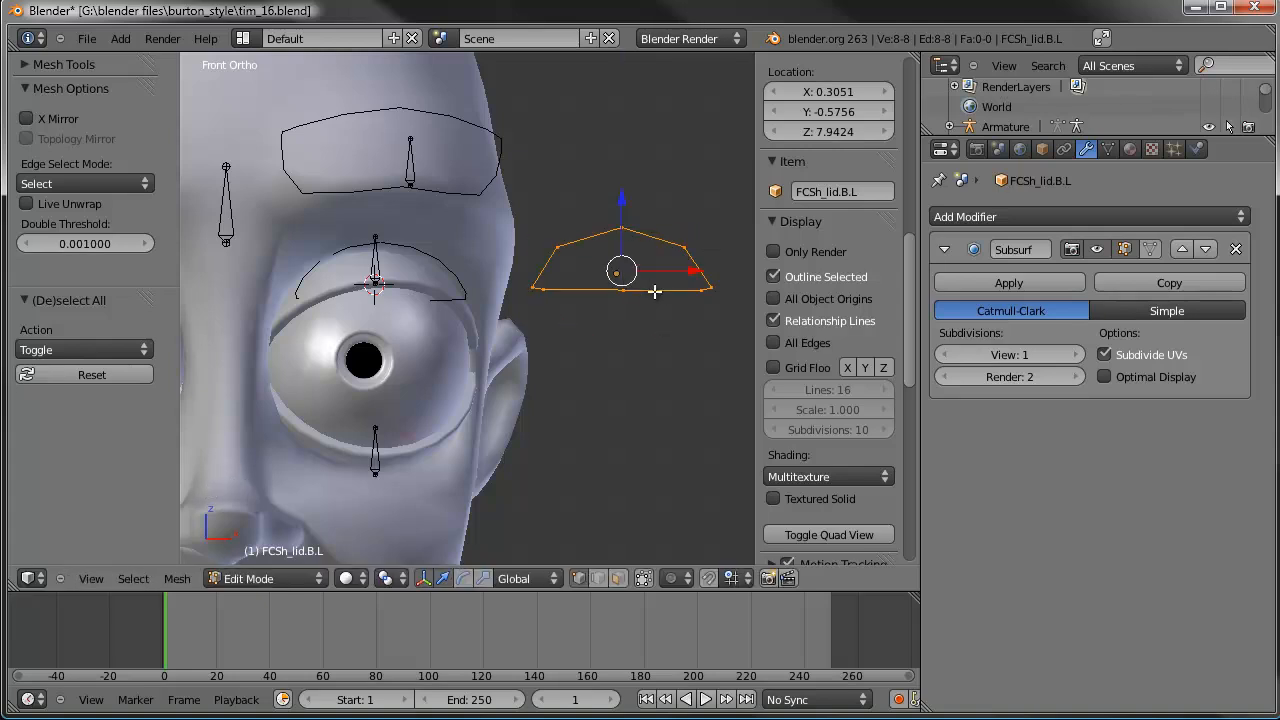
pyautogui.write('sz-1')
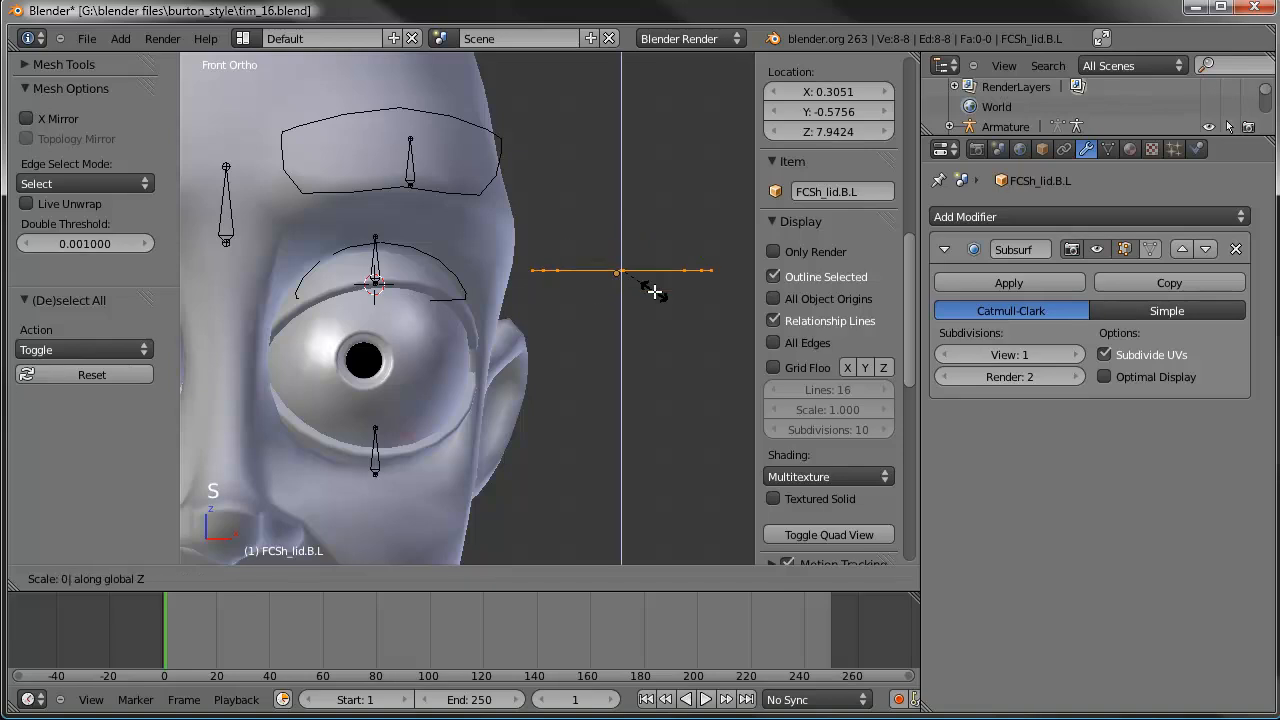
pyautogui.press('Return')
pyautogui.press('Tab')
# Step: Shift the flipped FCSh_lid.B.L mesh in Edit Mode so it is centered horizontally on its object origin
pyautogui.press('g')
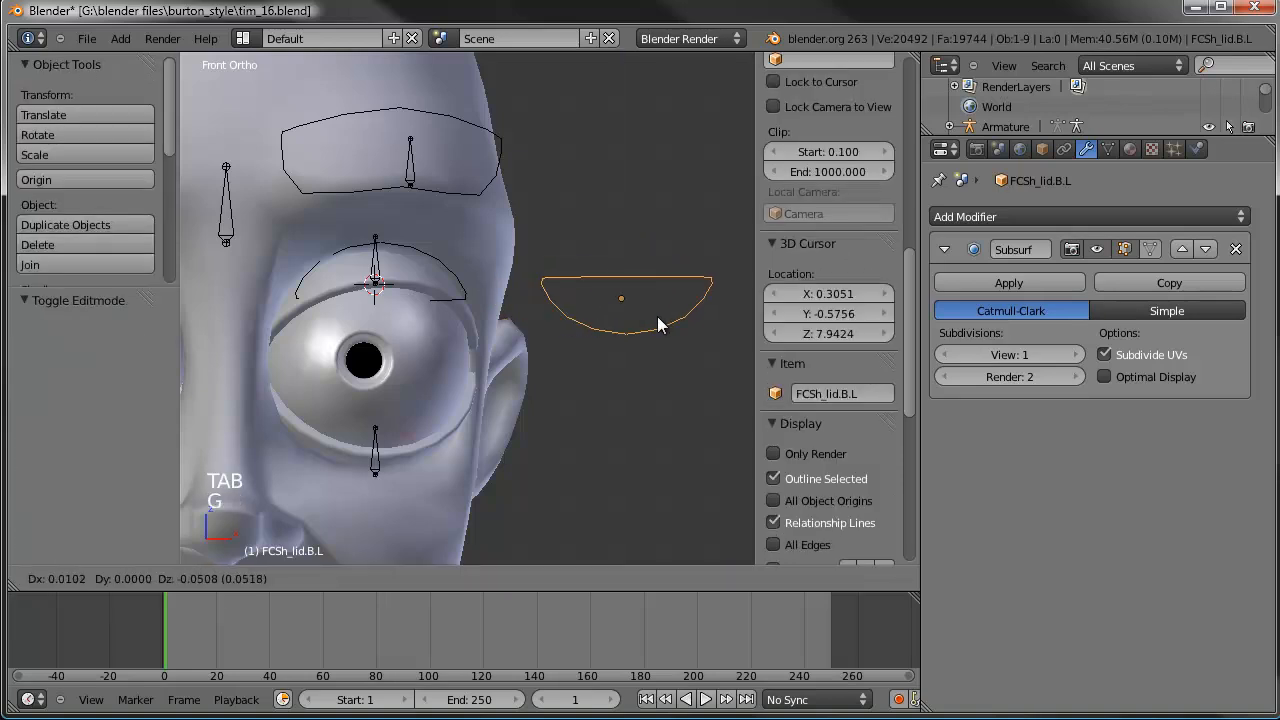
pyautogui.rightClick(662, 315)
pyautogui.press('Tab')
pyautogui.press('g')
pyautogui.click(669, 295)
pyautogui.press('Tab')
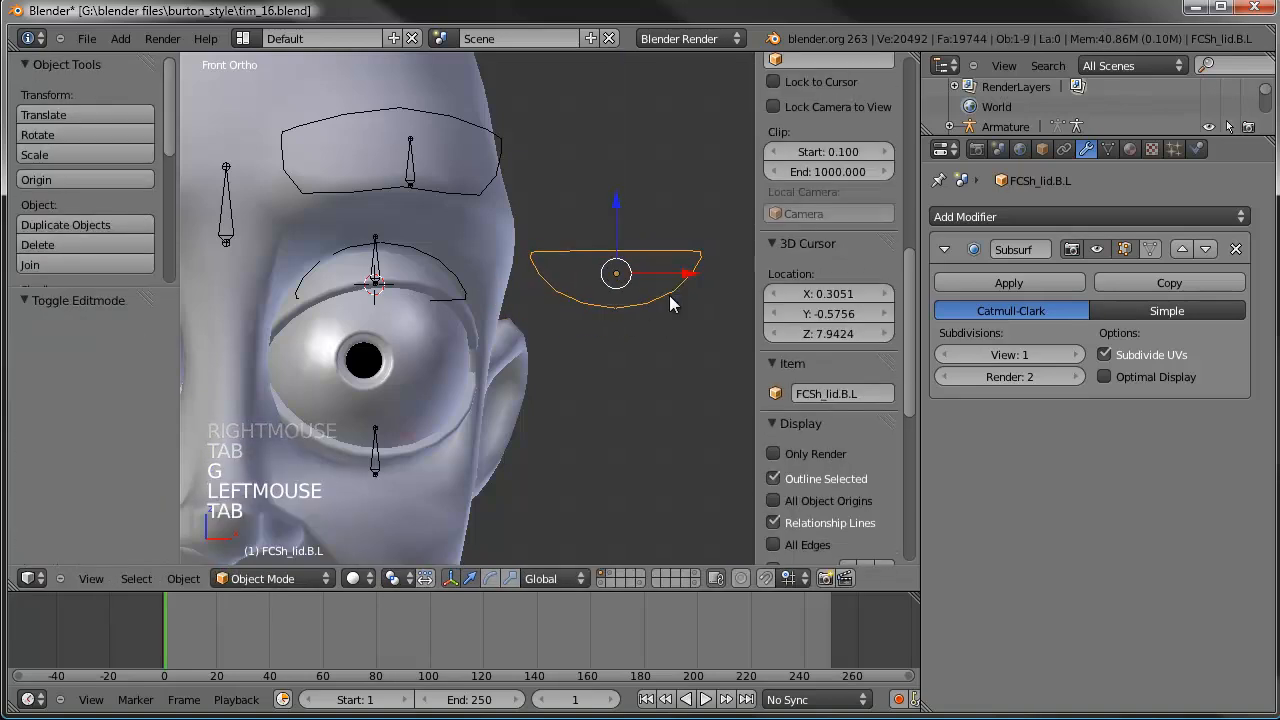
# Step: Move FCSh_lid.B.L to the lower left eyelid bone and raise its mesh about 0.047 along Z in Edit Mode
pyautogui.press('g')
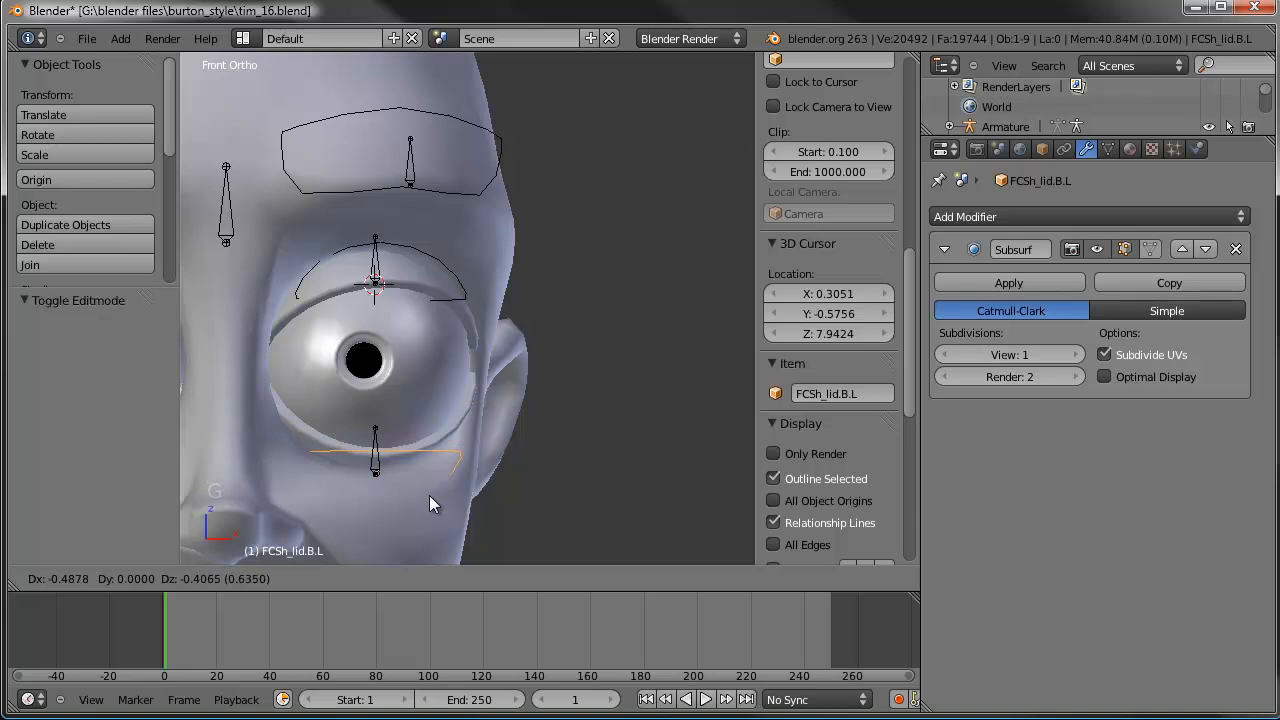
pyautogui.click(429, 495)
pyautogui.press('Tab')
pyautogui.press('z')
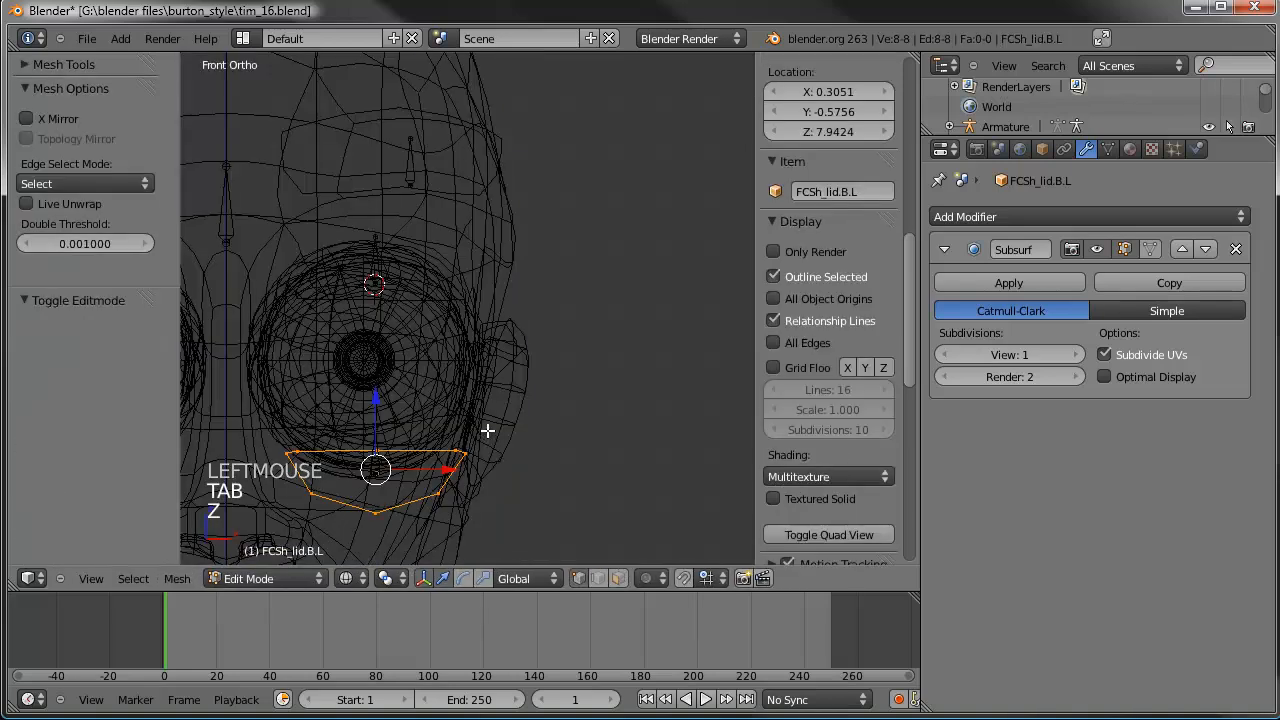
pyautogui.press('z')
pyautogui.press('g')
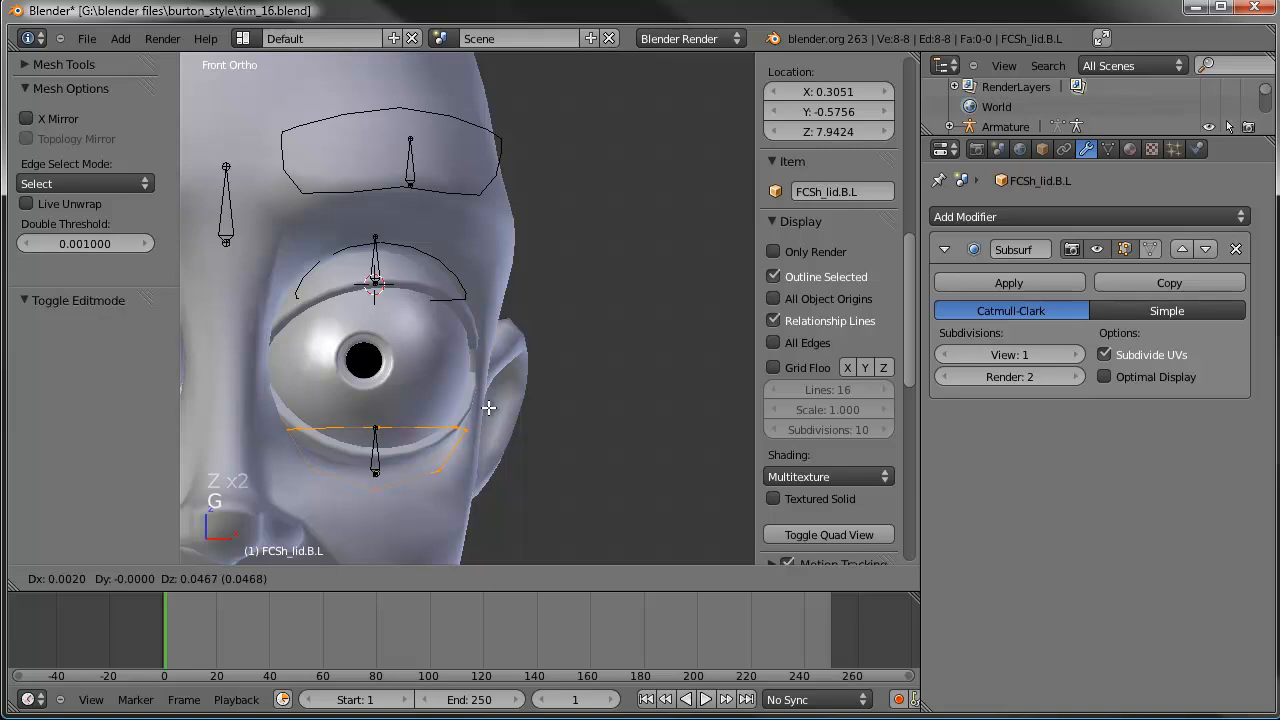
pyautogui.click(488, 407)
pyautogui.press('Tab')
# Step: Select both left eyelid shapes and duplicate them beside the head, about 0.84 away along X
pyautogui.scroll(-4, 488, 407)
pyautogui.moveTo(488, 407); pyautogui.dragTo(487, 350, button='middle')
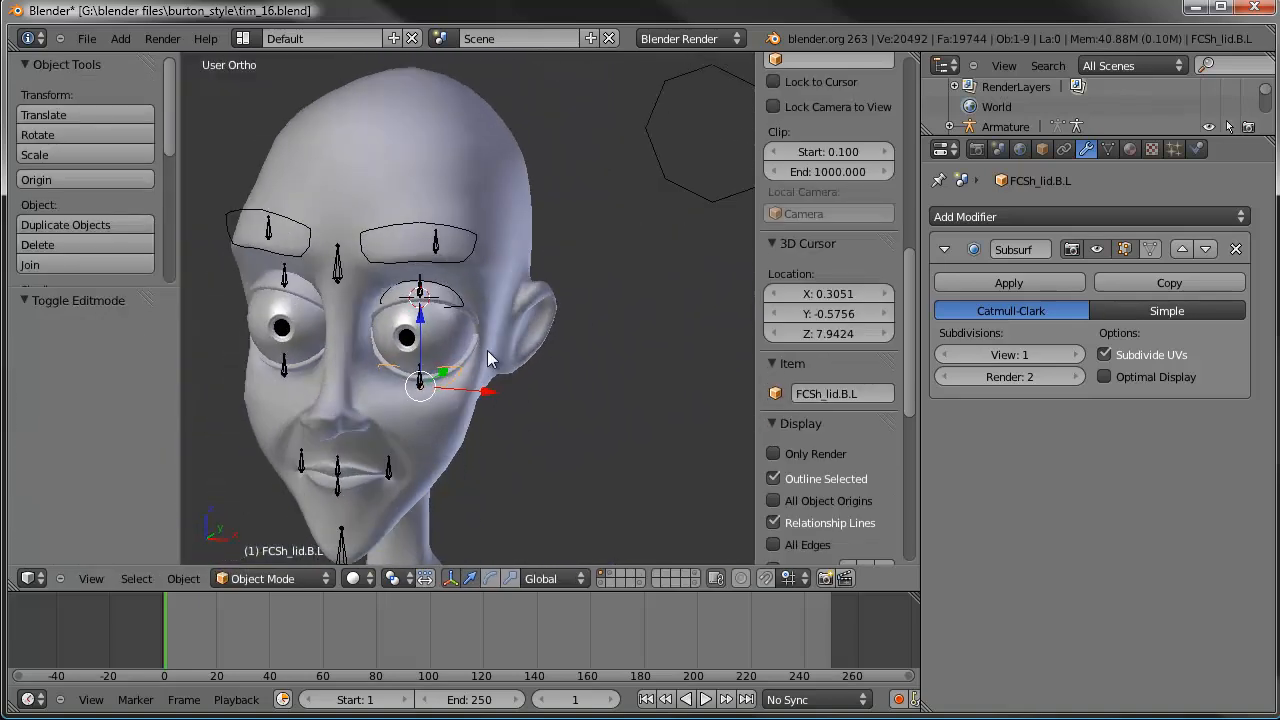
pyautogui.keyDown('shift'); pyautogui.rightClick(463, 306); pyautogui.keyUp('shift')
pyautogui.press('KP_1')
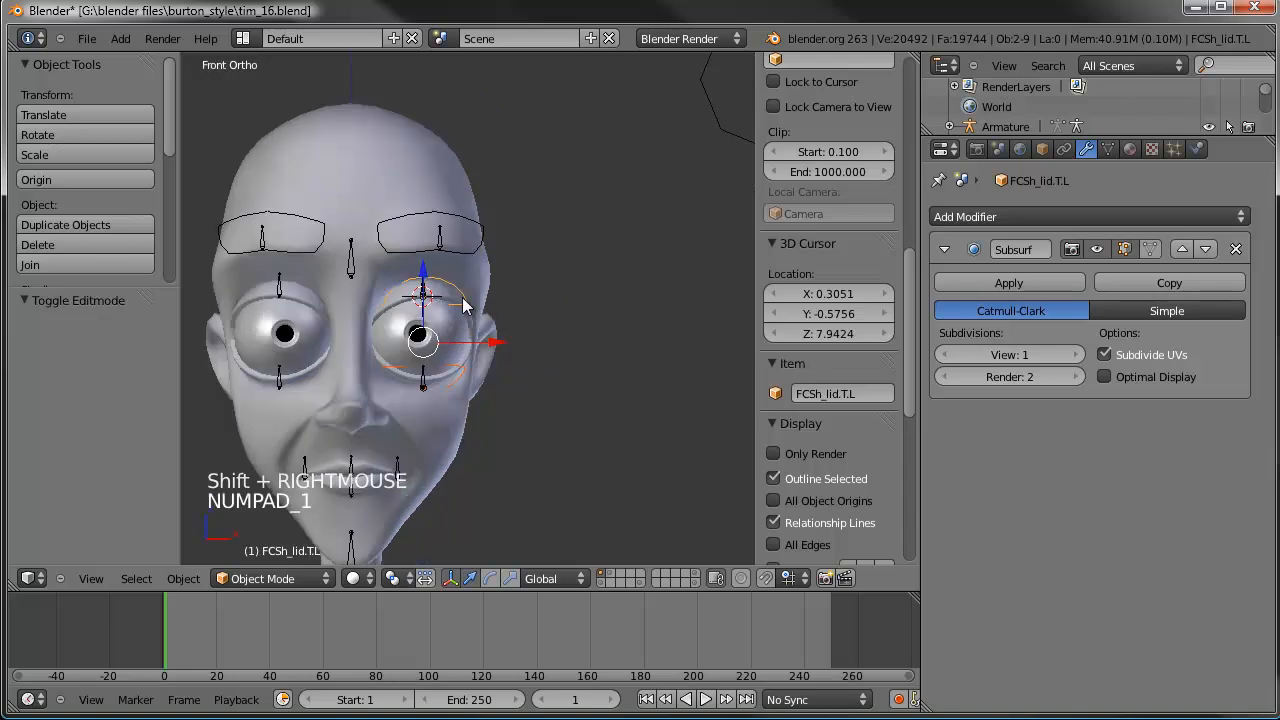
pyautogui.hotkey('shift', 'd')
pyautogui.click(665, 300)
# Step: Select the upper eyelid copy and snap the 3D cursor to its origin
pyautogui.keyDown('shift'); pyautogui.moveTo(670, 304); pyautogui.dragTo(640, 265, button='middle'); pyautogui.keyUp('shift')
pyautogui.scroll(3, 640, 265)
pyautogui.rightClick(635, 260)
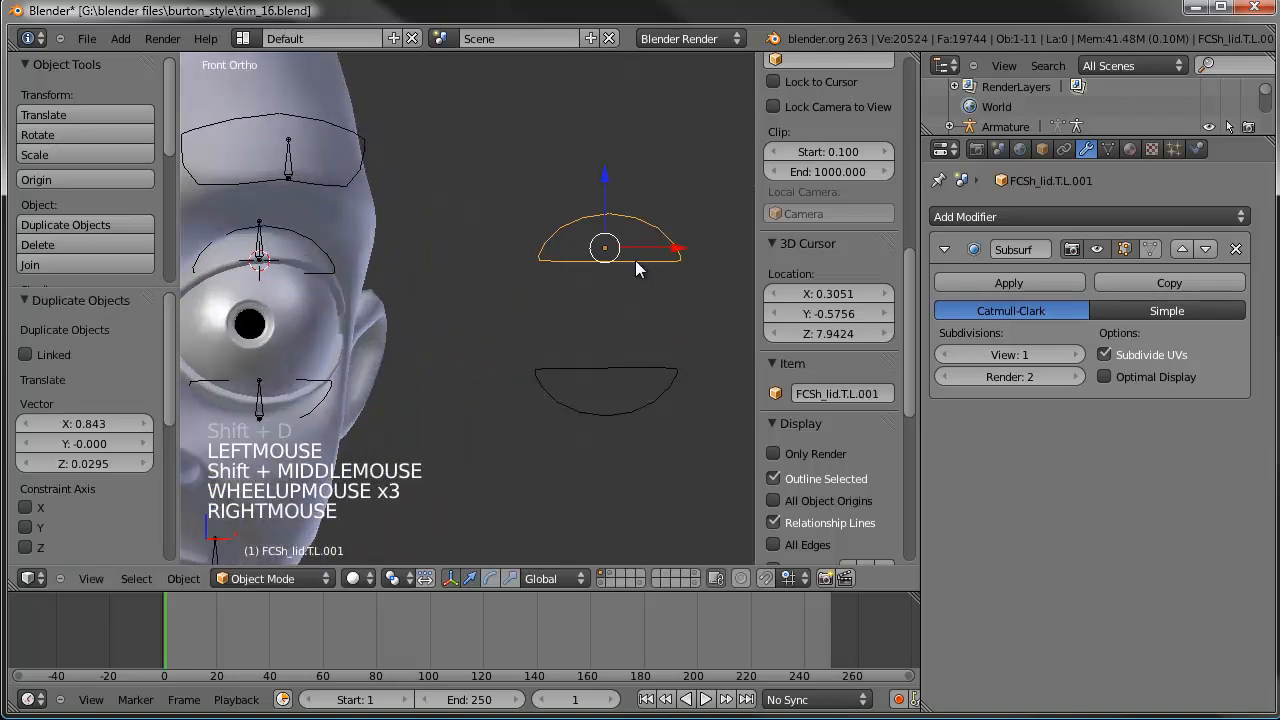
pyautogui.press('Tab')
pyautogui.press('Tab')
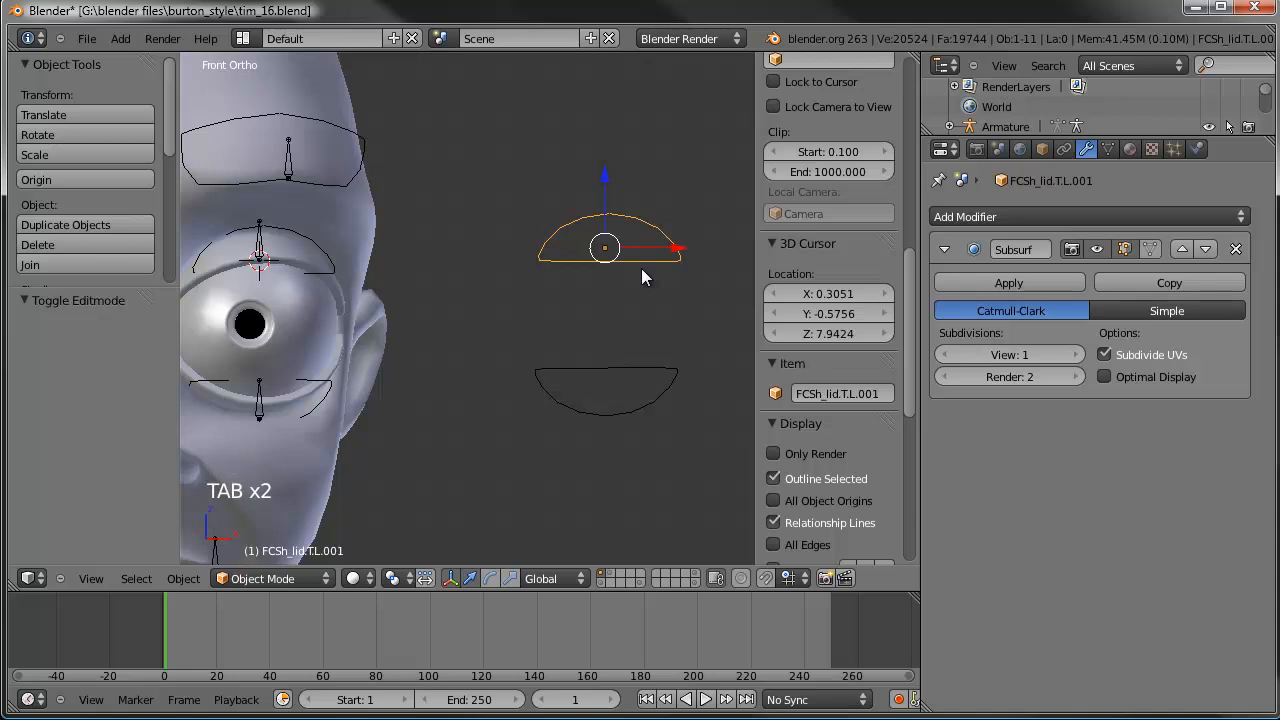
pyautogui.hotkey('shift', 's')
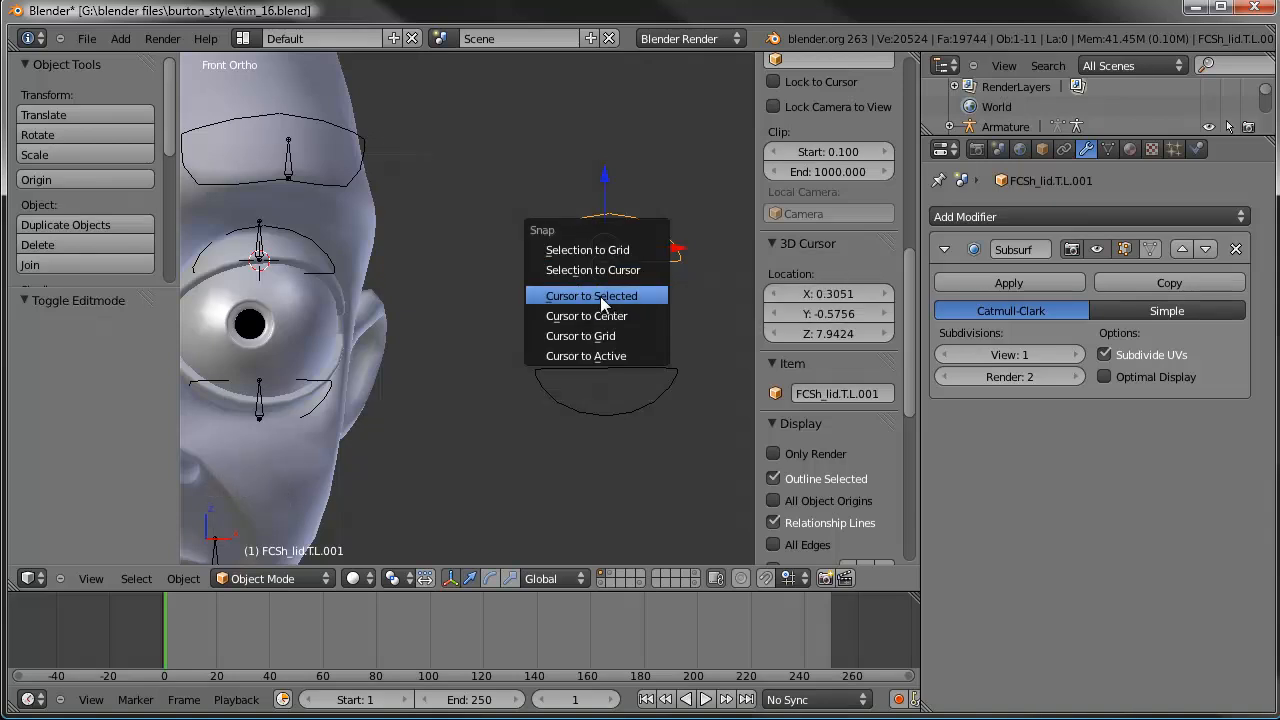
pyautogui.click(600, 296)
# Step: Mirror the upper eyelid copy's mesh by scaling it -1 along X around the 3D cursor pivot
pyautogui.press('Tab')
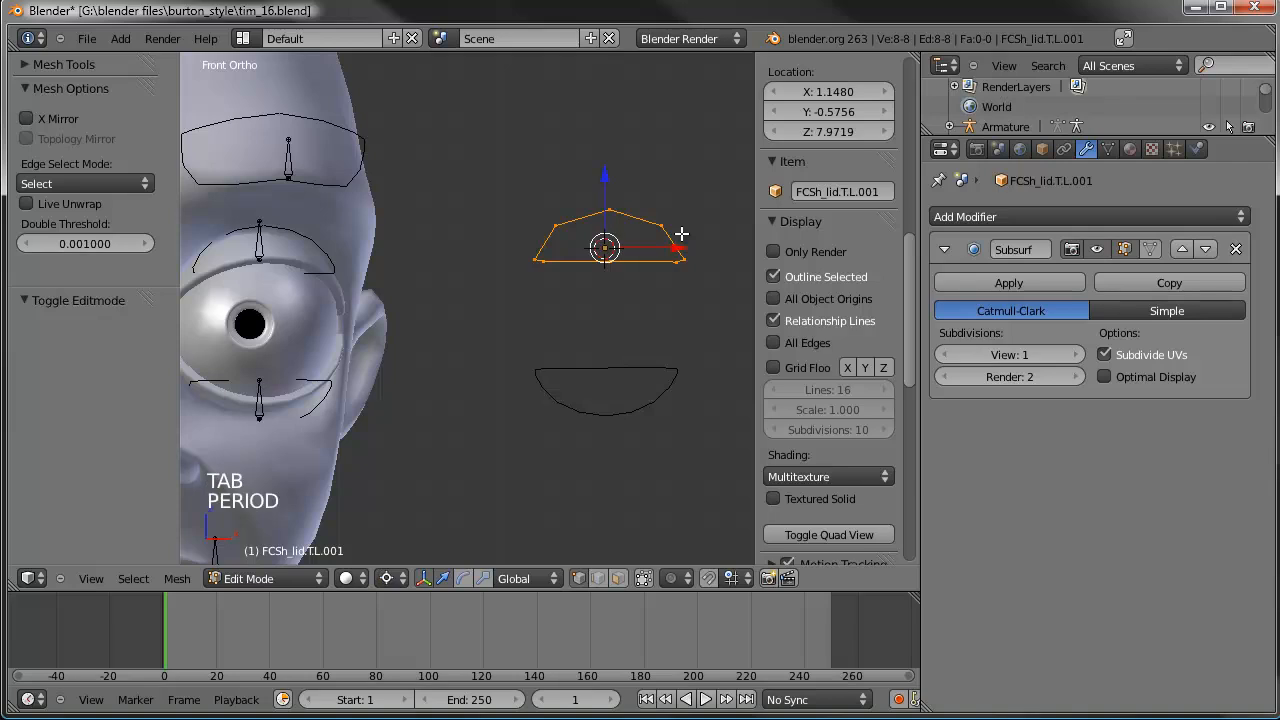
pyautogui.write('sx-1')
pyautogui.click(681, 233)
pyautogui.press('Tab')
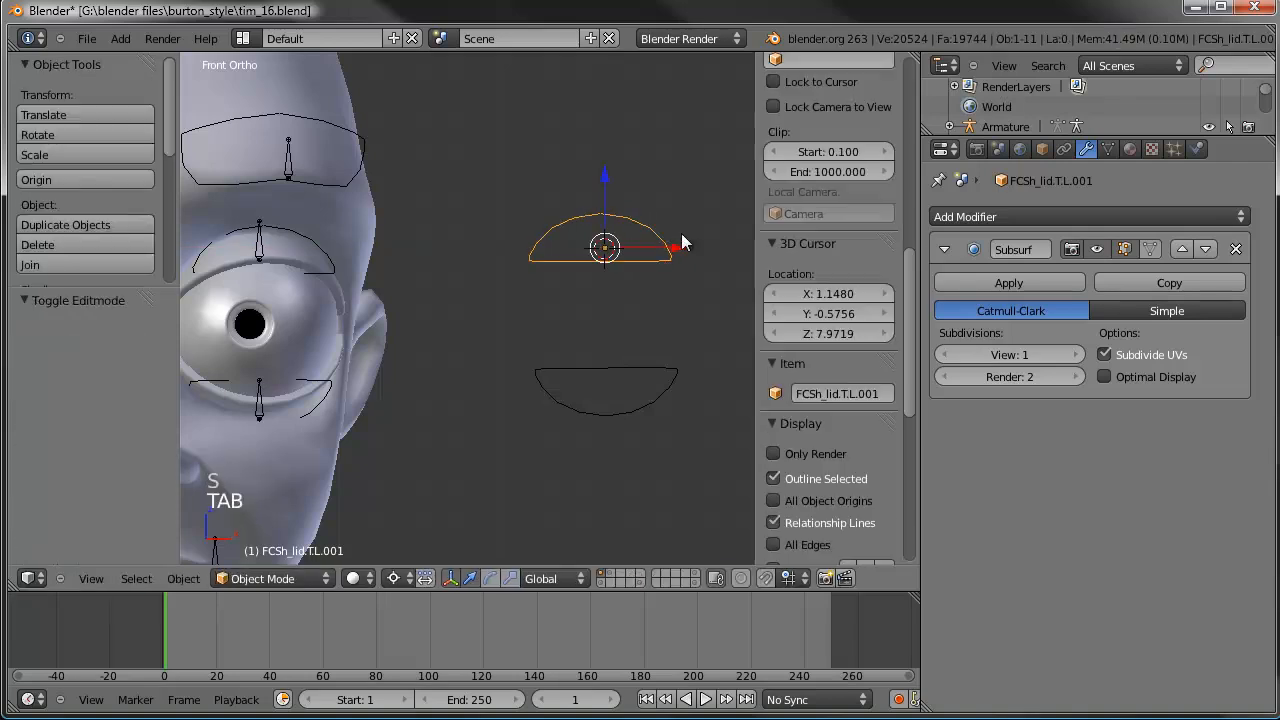
# Step: Snap the 3D cursor to the lower eyelid copy and mirror its mesh along X around the cursor
pyautogui.hotkey('shift', 's')
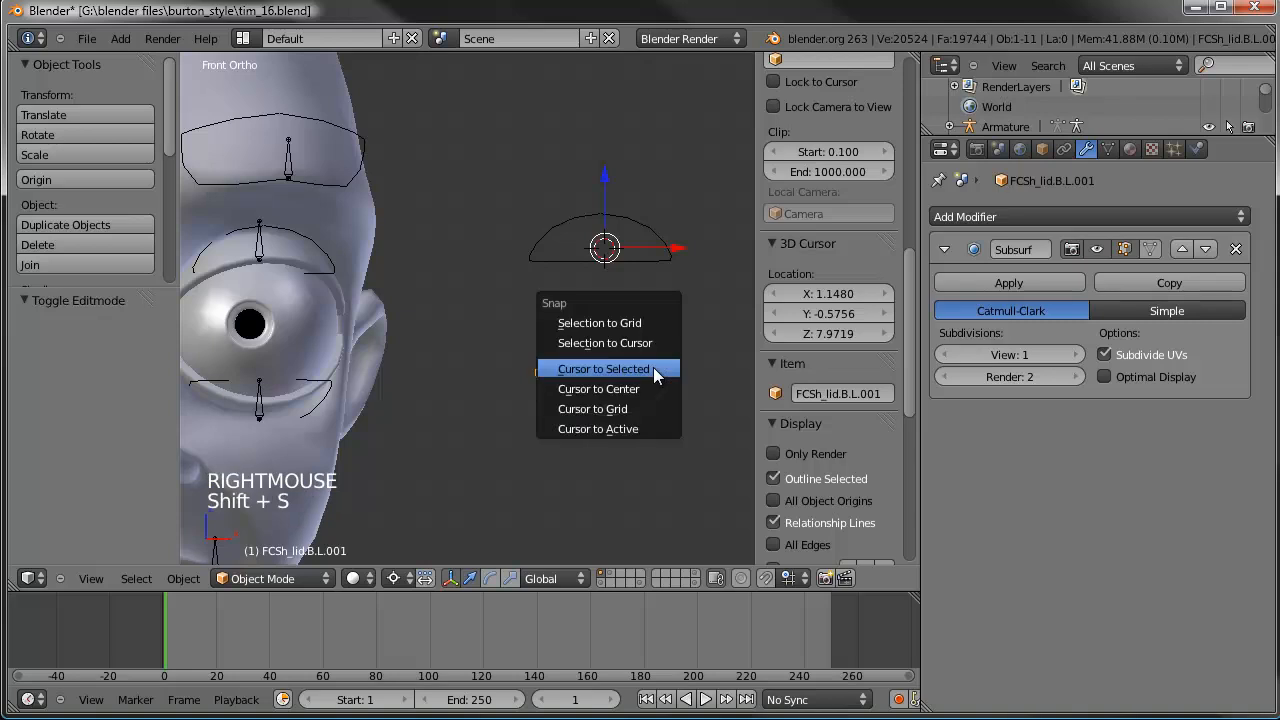
pyautogui.click(653, 367)
pyautogui.press('Tab')
pyautogui.press('s')
pyautogui.click(684, 345)
pyautogui.press('Tab')
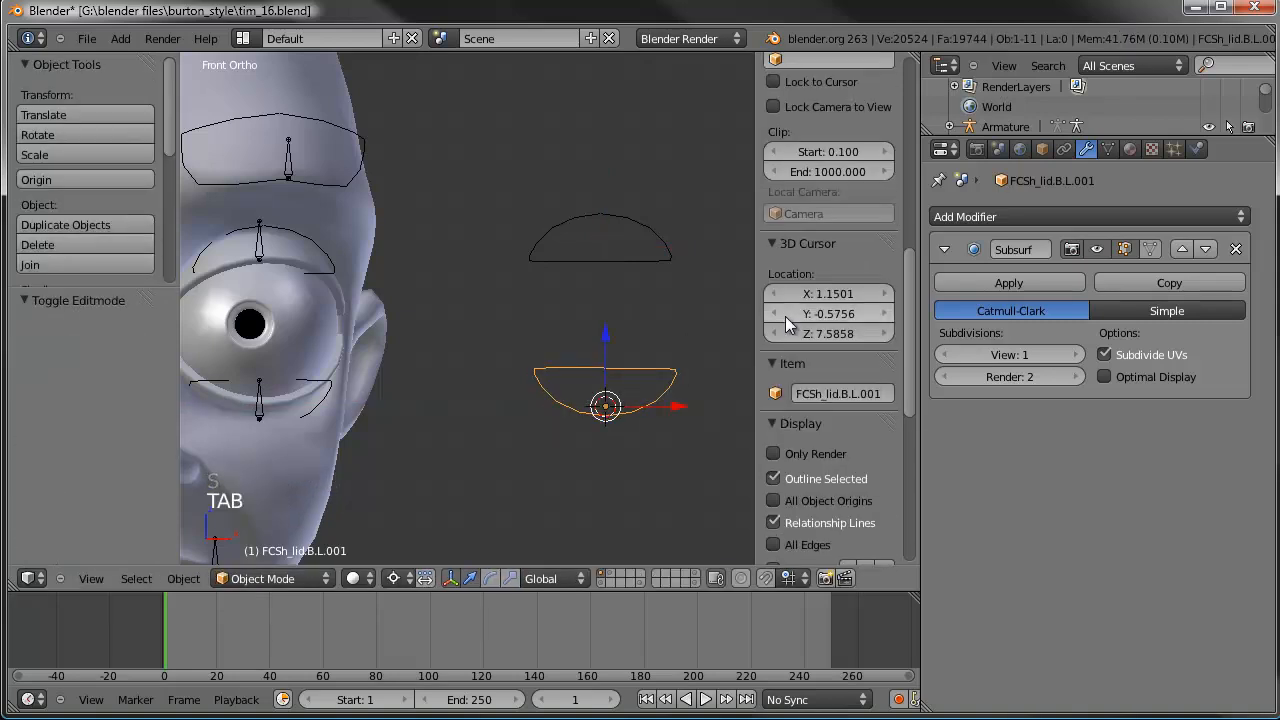
# Step: Rename the lower eyelid copy FCSh_lid.B.R and the upper eyelid copy FCSh_lid.T.R
pyautogui.click(840, 393)
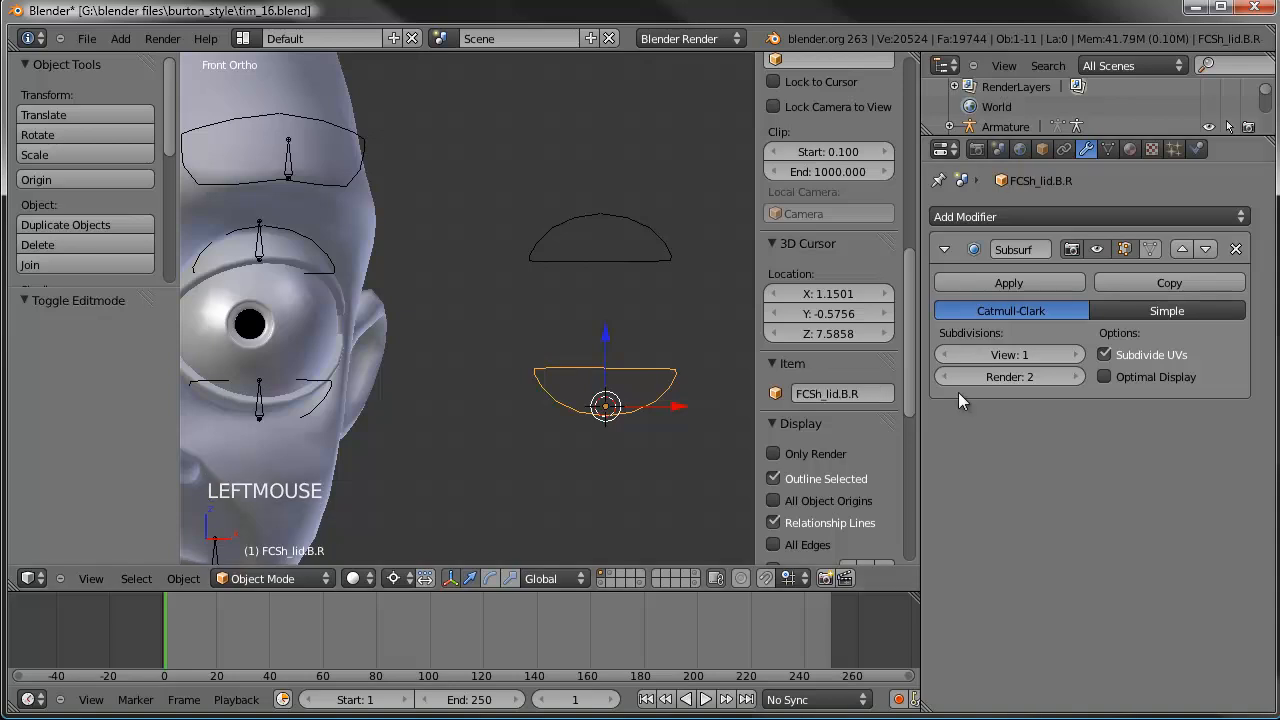
pyautogui.rightClick(671, 253)
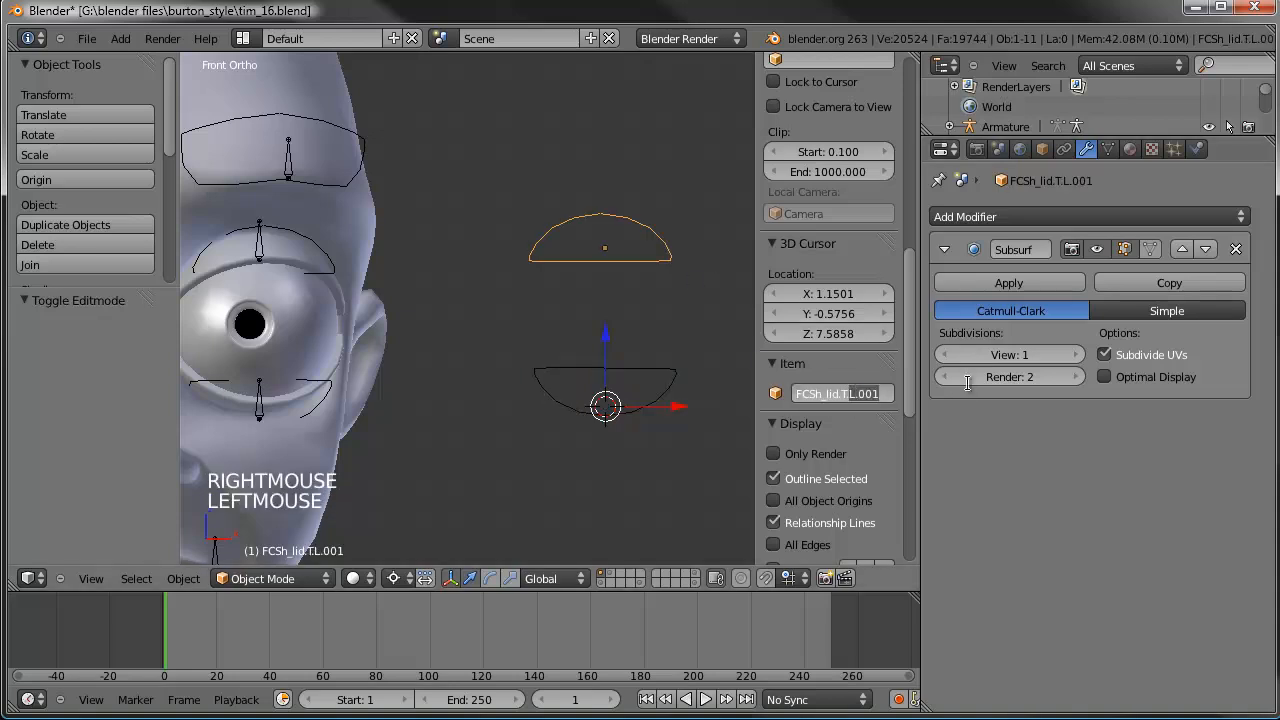
pyautogui.press('Return')
# Step: Select both mirrored eyelid shapes and move them onto the character's right eye, about -1.45 along X
pyautogui.press('a')
pyautogui.rightClick(575, 366)
pyautogui.keyDown('shift'); pyautogui.rightClick(587, 258); pyautogui.keyUp('shift')
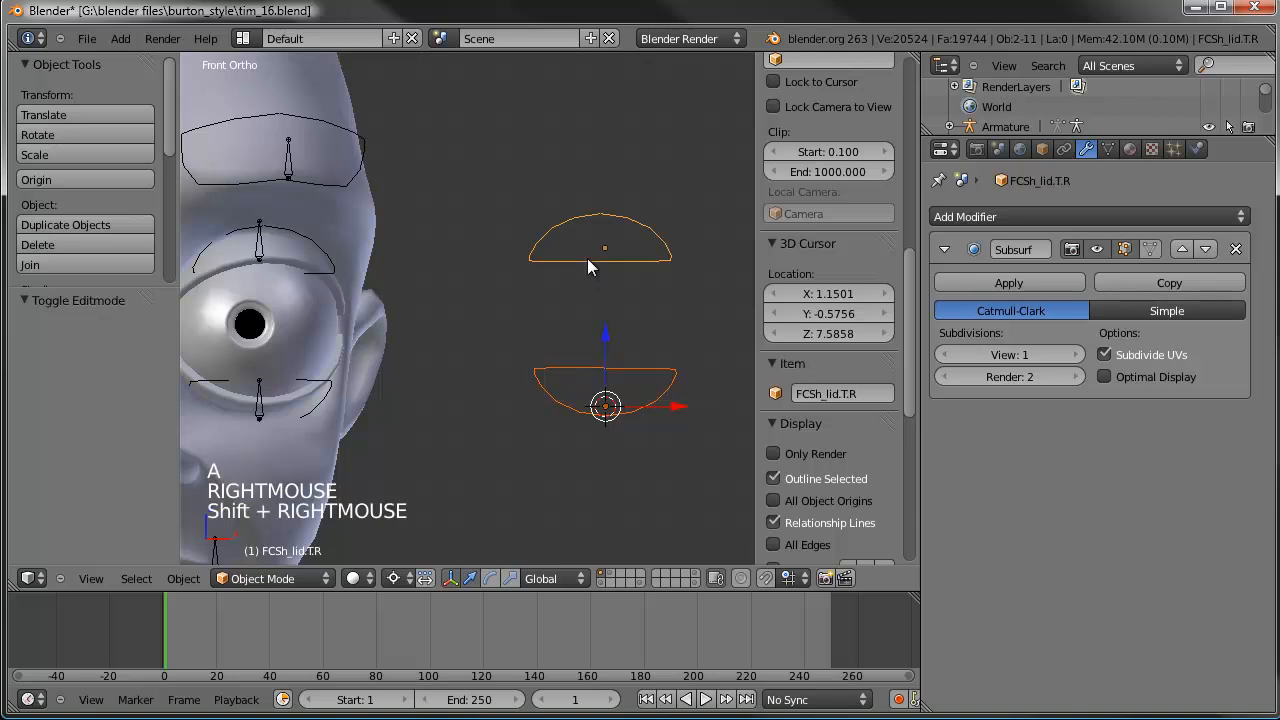
pyautogui.scroll(-3, 616, 325)
pyautogui.keyDown('shift'); pyautogui.moveTo(621, 335); pyautogui.dragTo(673, 328, button='middle'); pyautogui.keyUp('shift')
pyautogui.press('g')
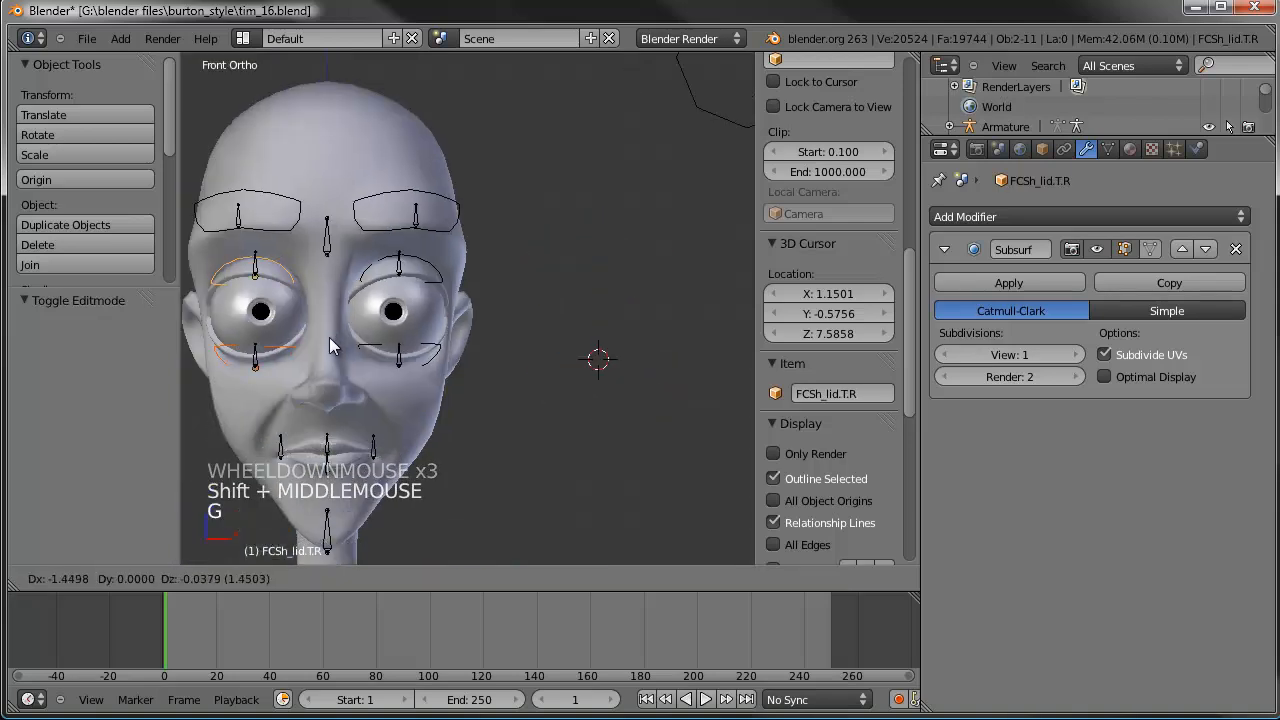
pyautogui.click(329, 336)
pyautogui.press('a')
# Step: Duplicate the template circle beside the head, offset -0.535 along X and -0.936 along Z
pyautogui.keyDown('shift'); pyautogui.moveTo(433, 410); pyautogui.dragTo(489, 332, button='middle'); pyautogui.keyUp('shift')
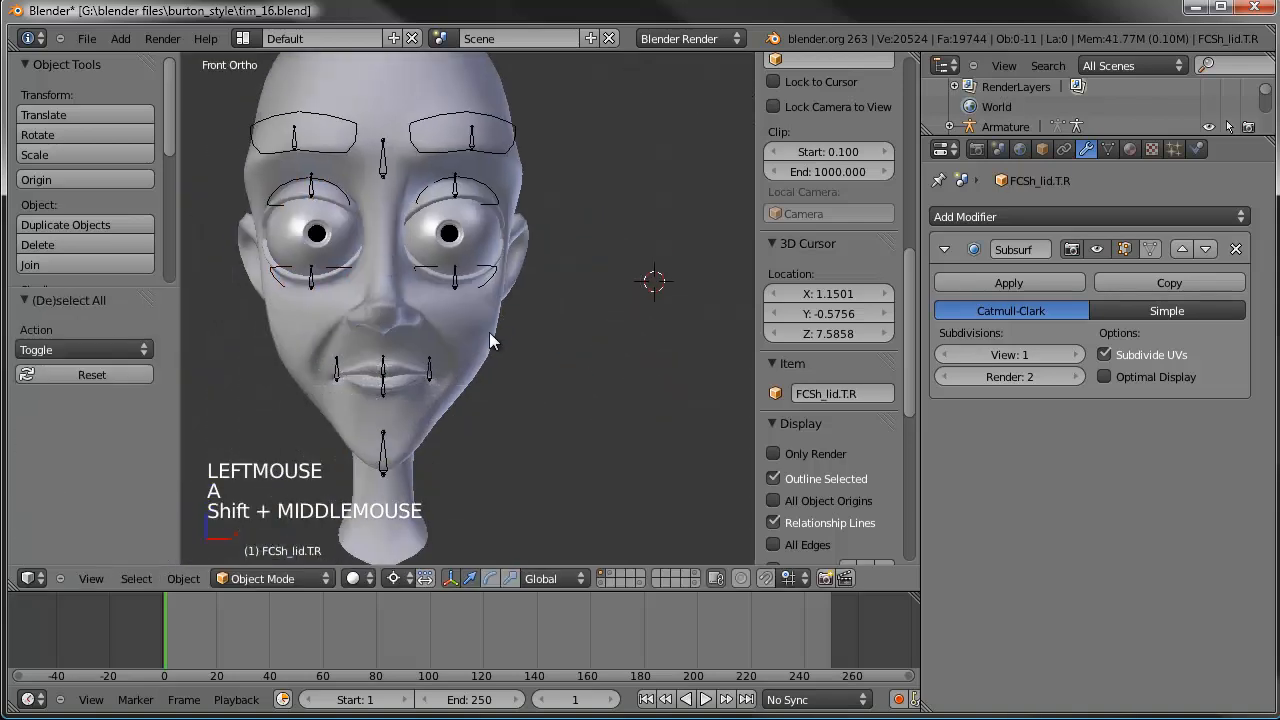
pyautogui.keyDown('shift'); pyautogui.moveTo(450, 212); pyautogui.dragTo(442, 302, button='middle'); pyautogui.keyUp('shift')
pyautogui.keyDown('shift'); pyautogui.moveTo(735, 172); pyautogui.dragTo(648, 231, button='middle'); pyautogui.keyUp('shift')
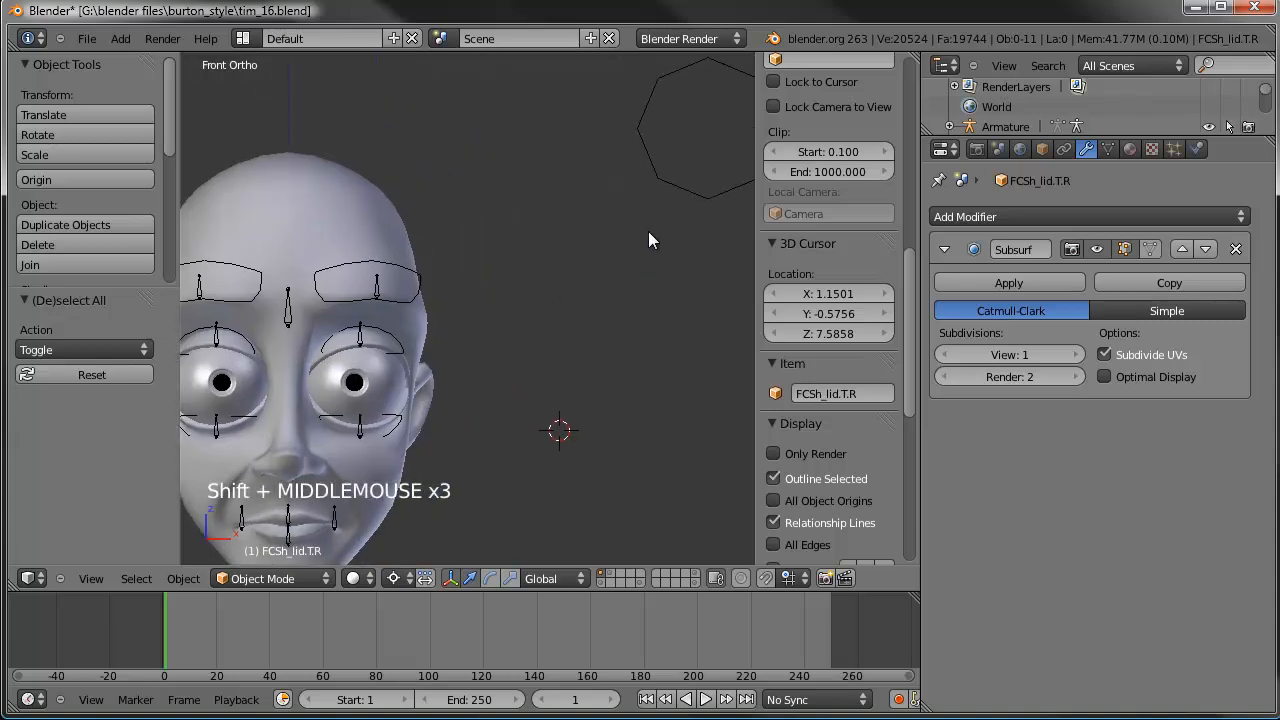
pyautogui.rightClick(684, 197)
pyautogui.hotkey('shift', 'd')
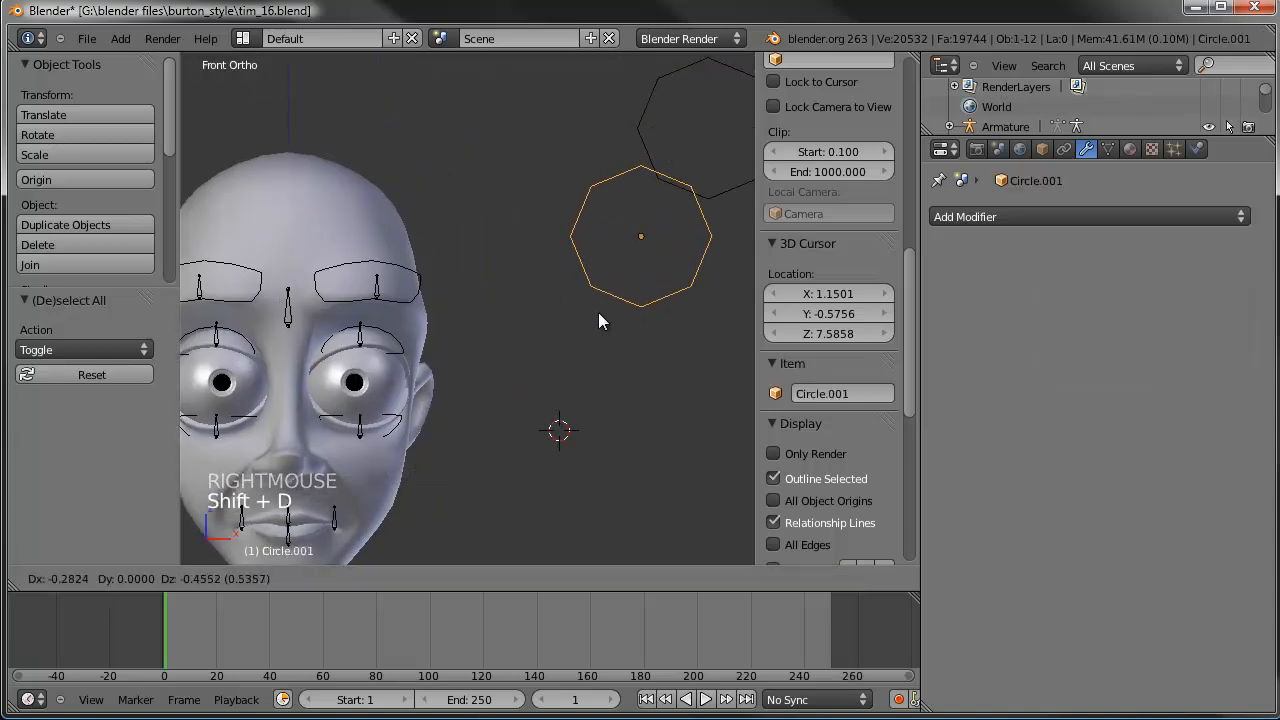
pyautogui.click(537, 429)
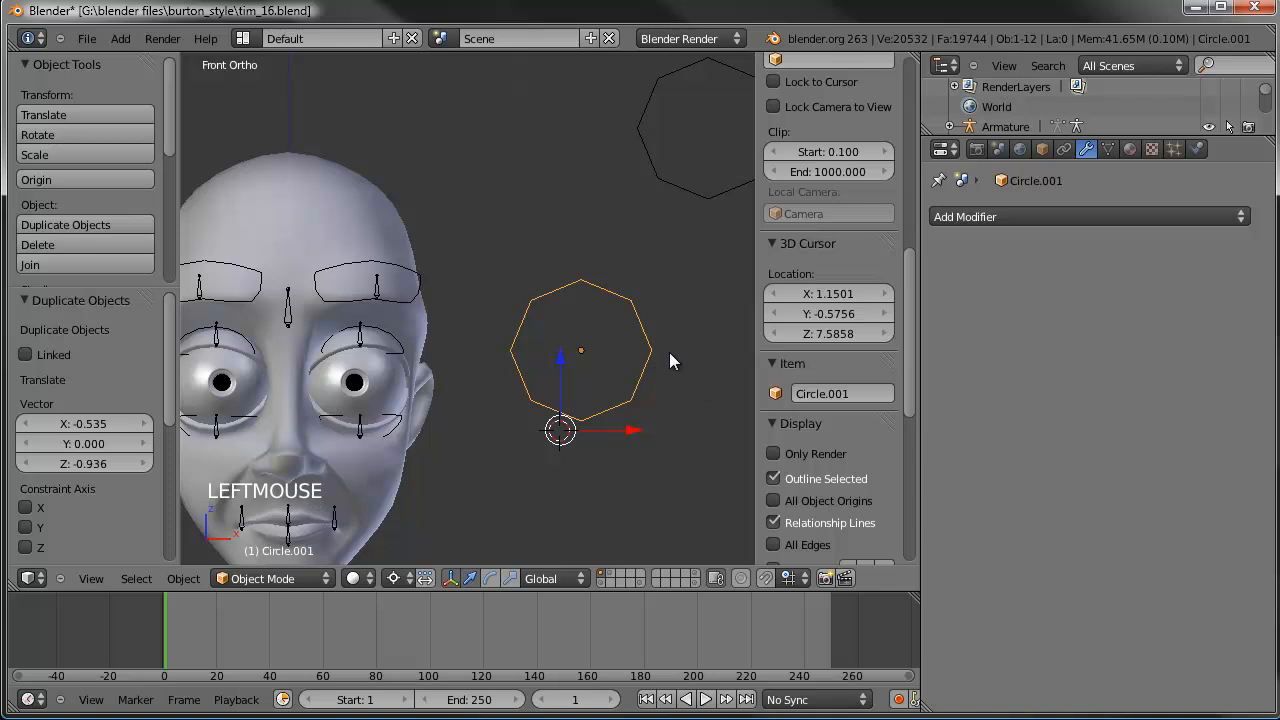
# Step: Scale the circle copy's mesh to roughly half size and raise it about 0.076 along Z above its origin
pyautogui.press('Tab')
pyautogui.press('s')
pyautogui.rightClick(676, 321)
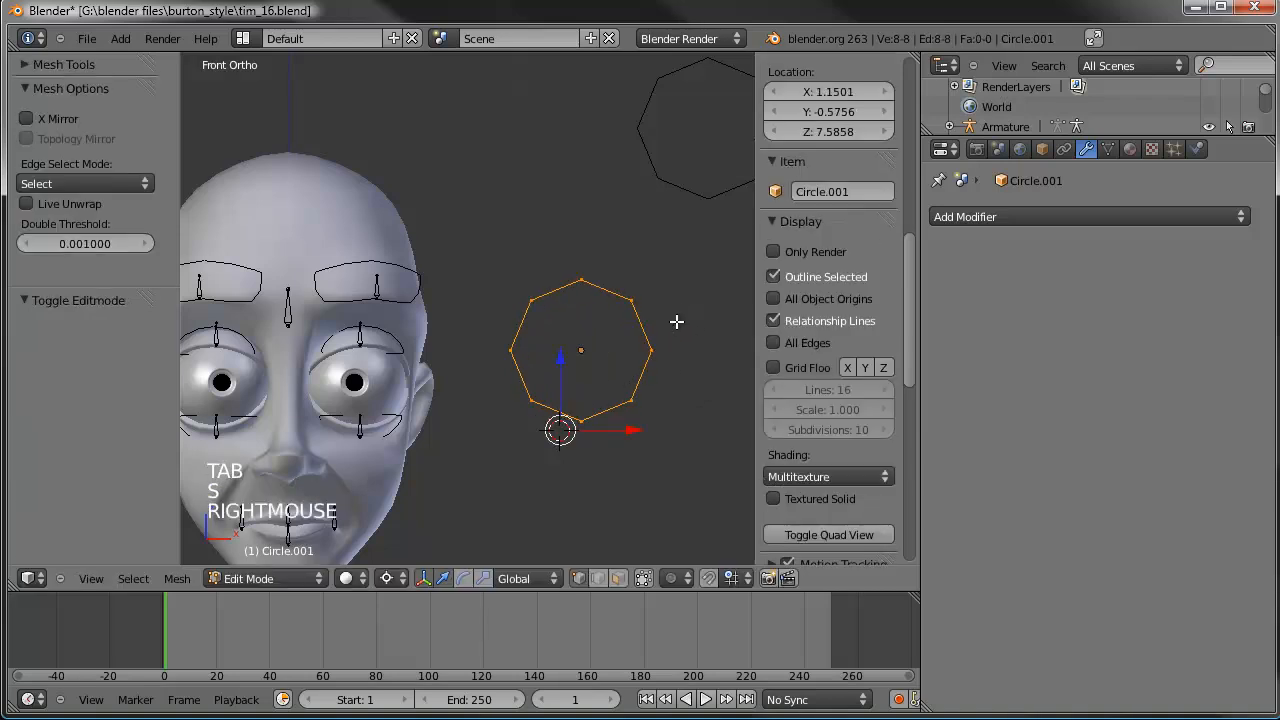
pyautogui.press('s')
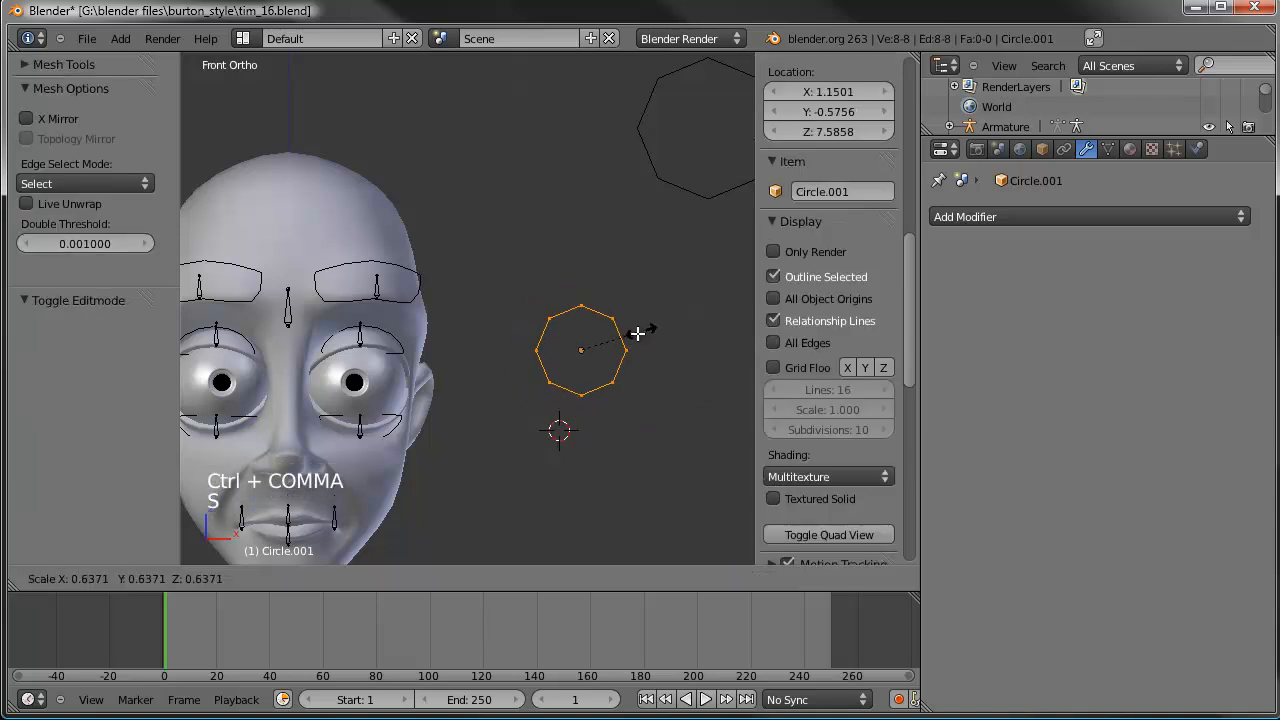
pyautogui.click(629, 335)
pyautogui.press('g')
pyautogui.press('z')
pyautogui.click(629, 329)
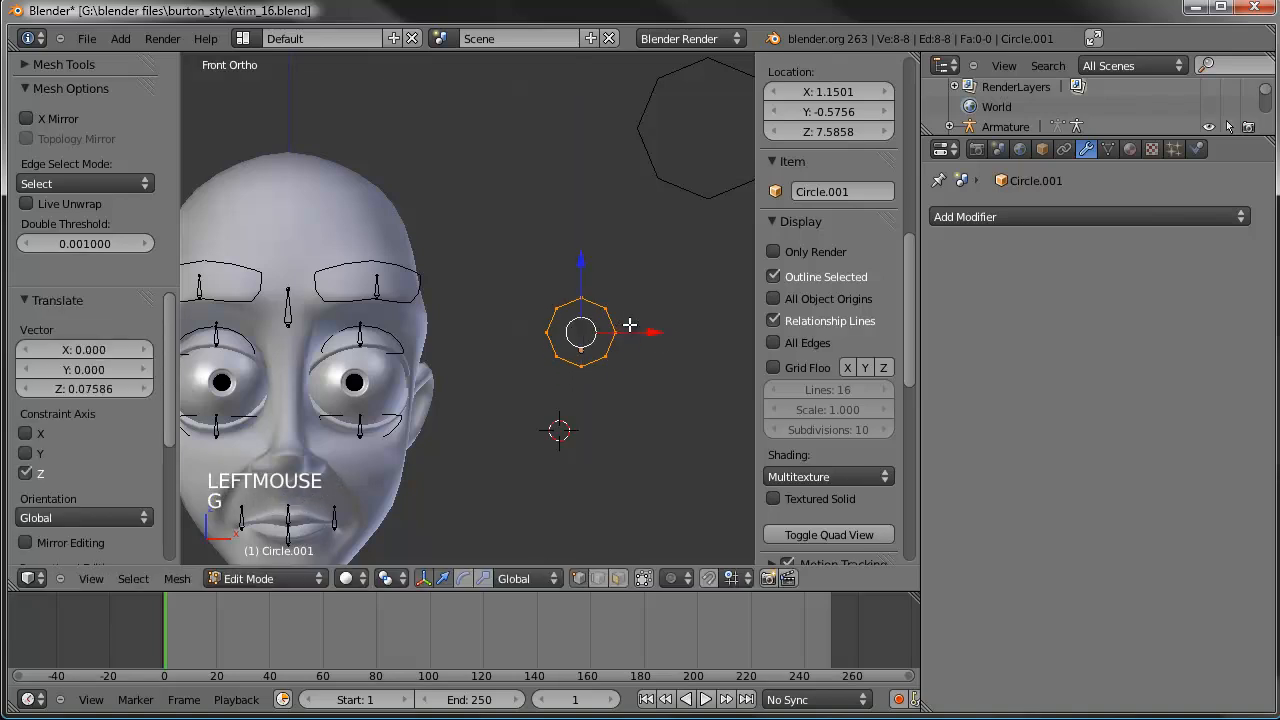
# Step: Move the small circle object onto the middle brow bone, -1.235 along X and 0.110 along Z
pyautogui.rightClick(573, 286)
pyautogui.press('Tab')
pyautogui.press('g')
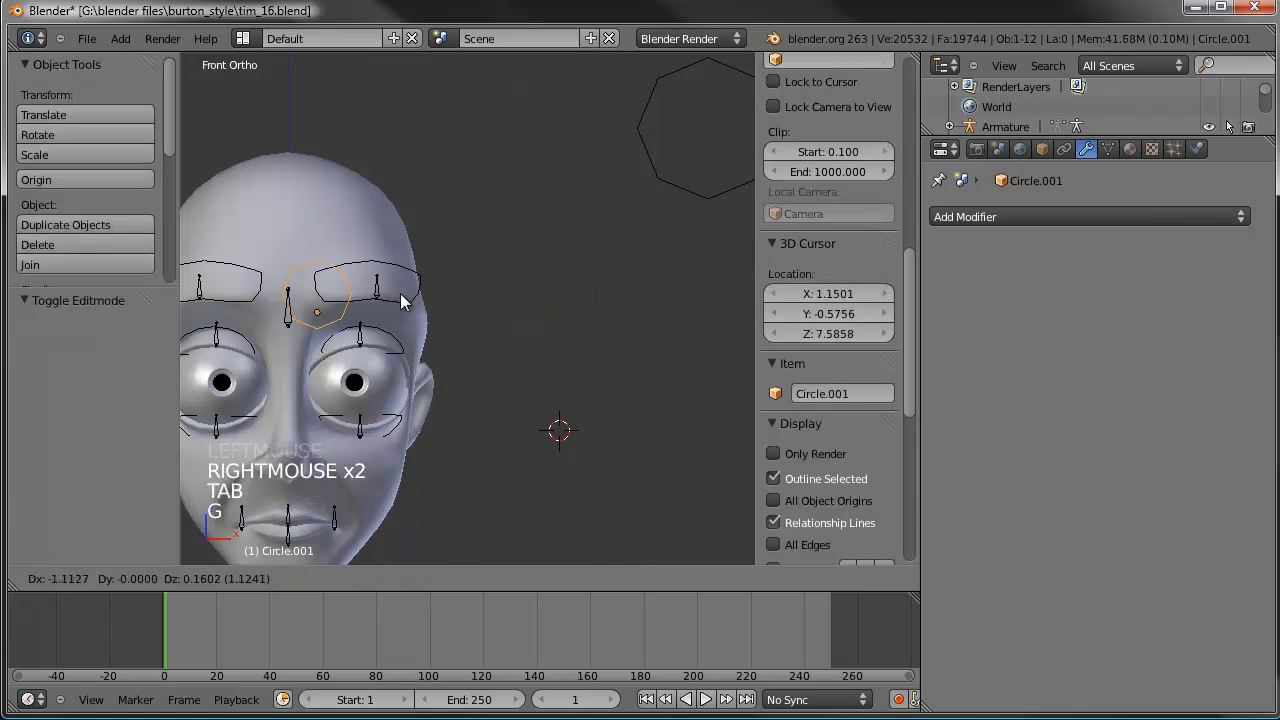
pyautogui.click(379, 314)
# Step: Shrink the circle's mesh to fit between the eyebrow shapes and lower its top vertex into a notch
pyautogui.keyDown('shift'); pyautogui.moveTo(380, 309); pyautogui.dragTo(523, 300, button='middle'); pyautogui.keyUp('shift')
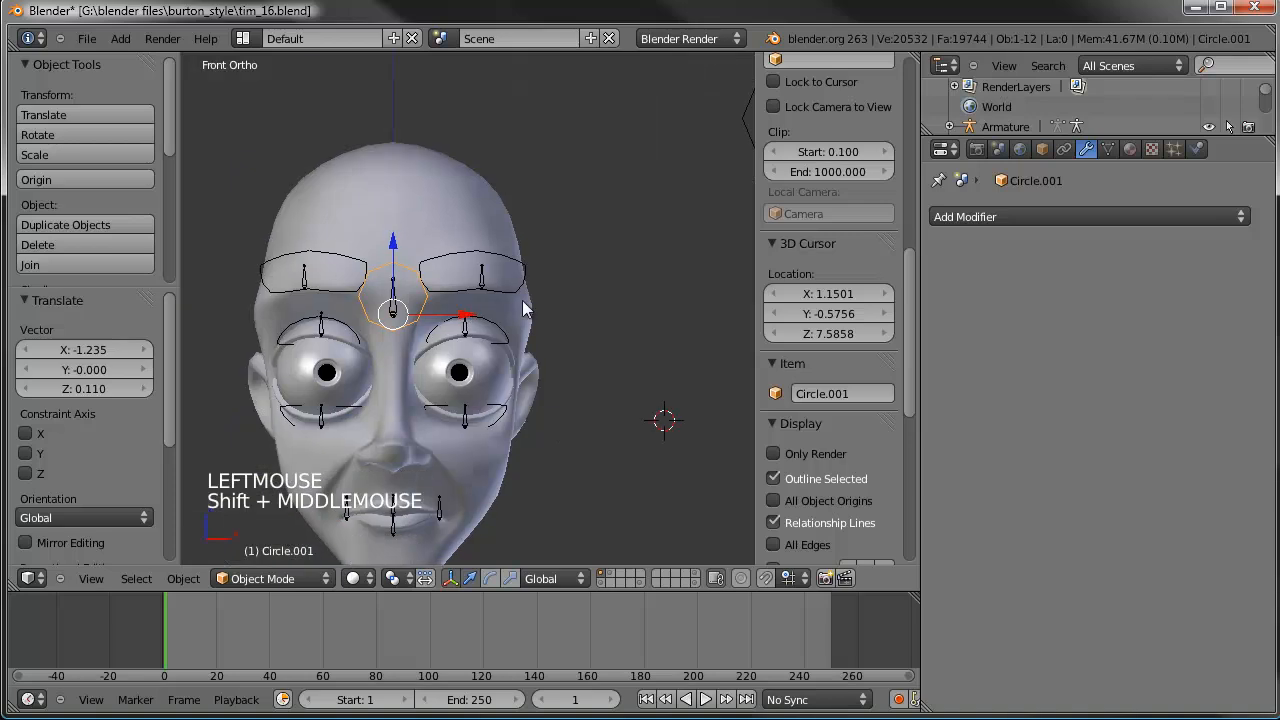
pyautogui.scroll(2, 577, 268)
pyautogui.press('Tab')
pyautogui.press('s')
pyautogui.rightClick(576, 266)
pyautogui.press('a')
pyautogui.press('a')
pyautogui.press('s')
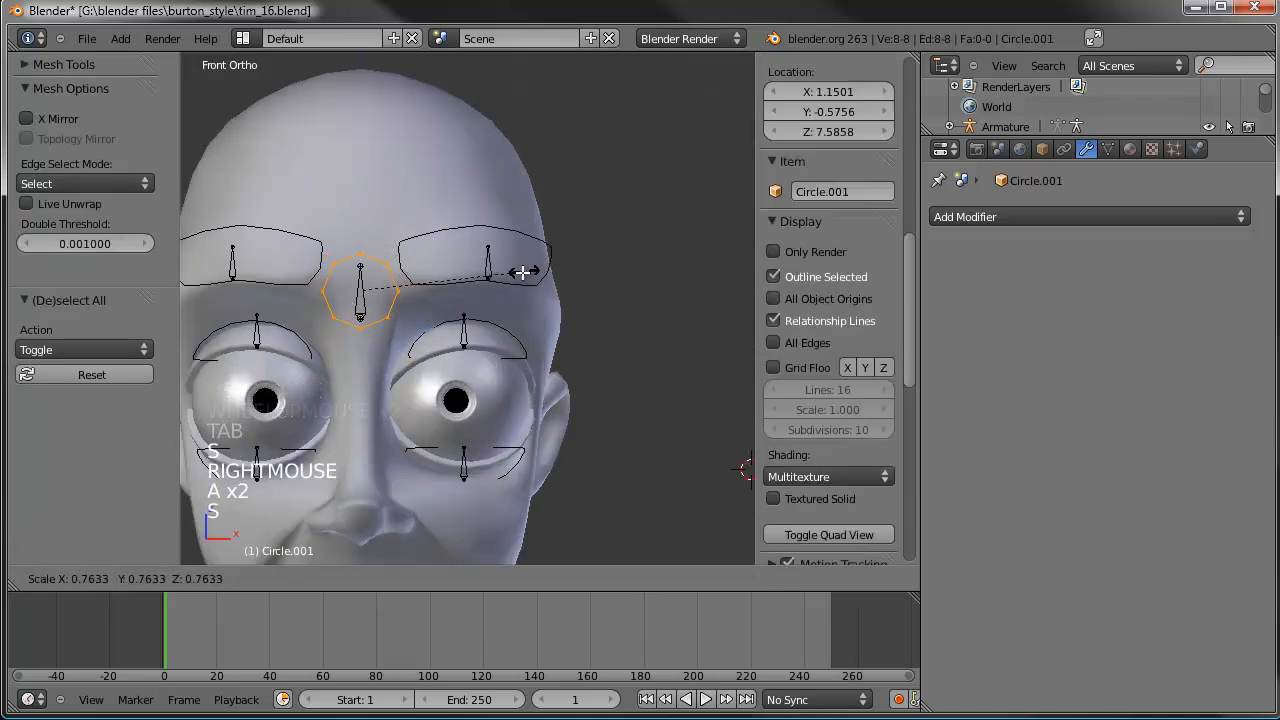
pyautogui.click(500, 273)
pyautogui.rightClick(350, 245)
pyautogui.moveTo(356, 207); pyautogui.dragTo(360, 229)
# Step: Scale the whole middle brow mesh along X and reposition it around the bone between the eyebrow shapes
pyautogui.rightClick(381, 262)
pyautogui.keyDown('shift'); pyautogui.rightClick(338, 267); pyautogui.keyUp('shift')
pyautogui.press('a')
pyautogui.press('a')
pyautogui.press('s')
pyautogui.press('x')
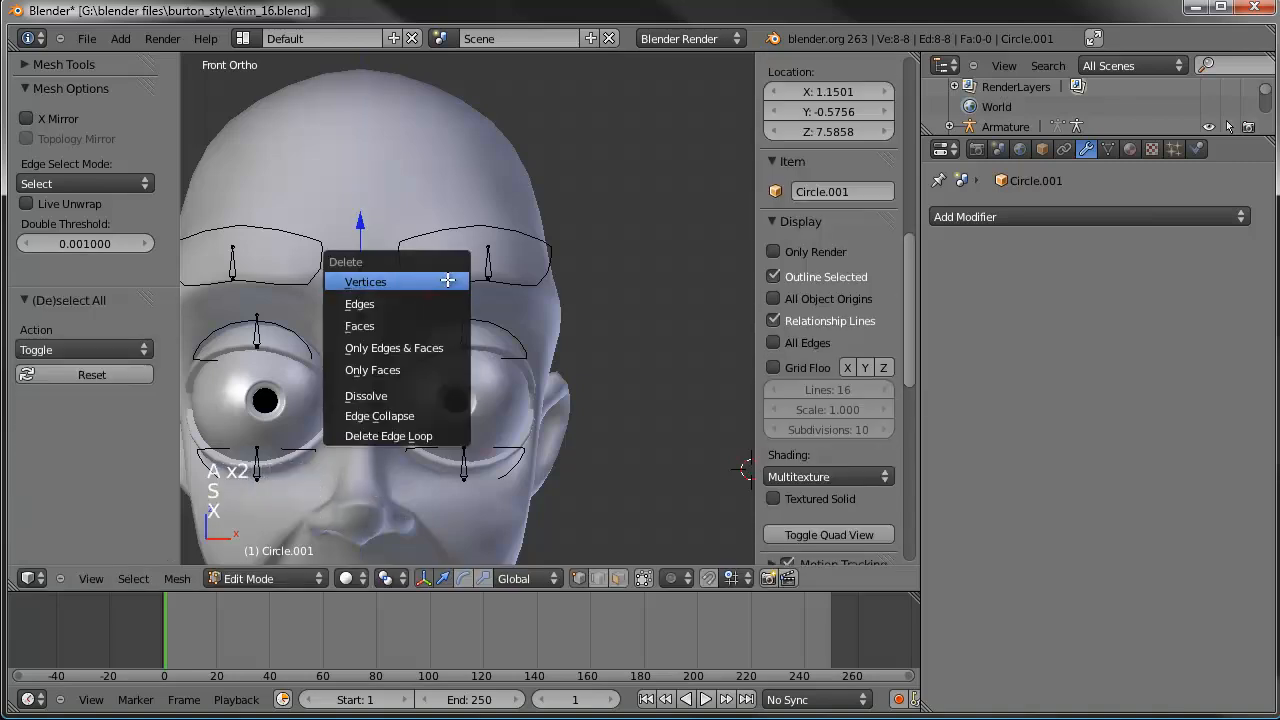
pyautogui.press('s')
pyautogui.press('x')
pyautogui.click(625, 240)
pyautogui.press('g')
pyautogui.click(617, 230)
pyautogui.press('Tab')
# Step: Deselect everything and examine the middle brow shape on the head from an angled view
pyautogui.scroll(-4, 542, 266)
pyautogui.keyDown('shift'); pyautogui.moveTo(542, 266); pyautogui.dragTo(407, 224, button='middle'); pyautogui.keyUp('shift')
pyautogui.press('a')
pyautogui.scroll(2, 531, 319)
pyautogui.scroll(-3, 542, 303)
pyautogui.moveTo(410, 226); pyautogui.dragTo(432, 232)
pyautogui.press('a')
pyautogui.moveTo(432, 232); pyautogui.dragTo(537, 243, button='middle')
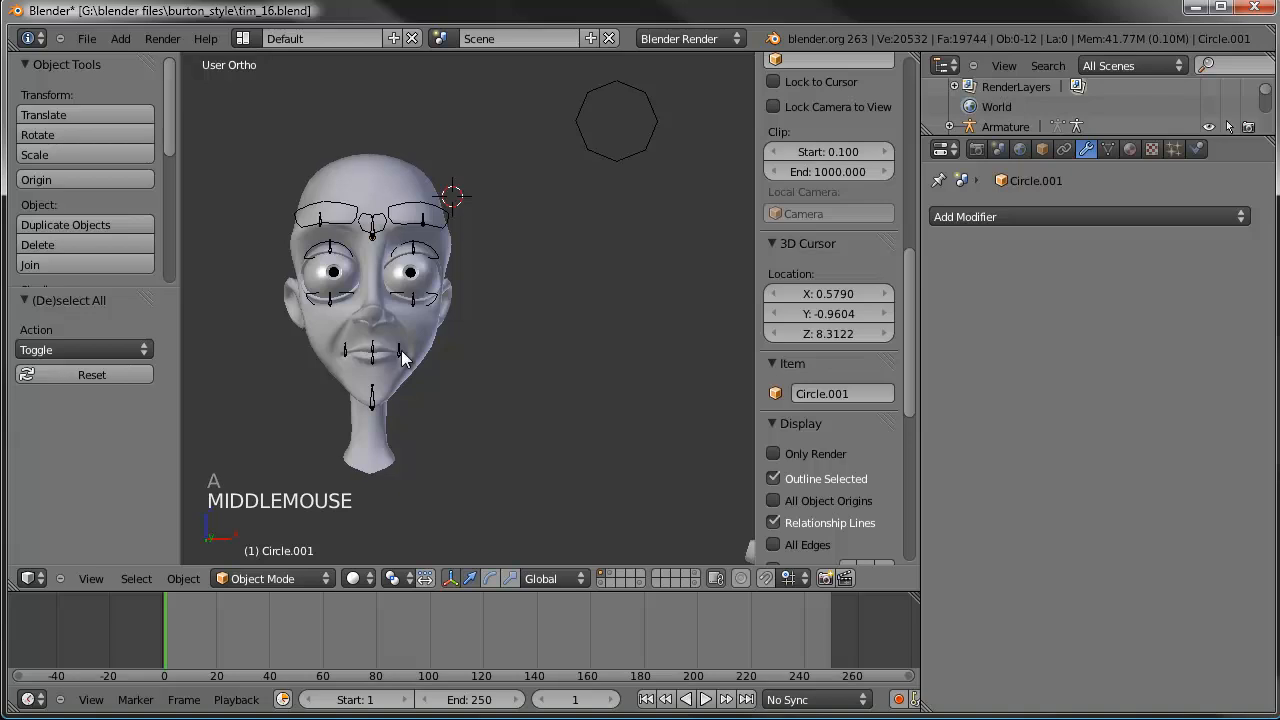
# Step: Duplicate the template circle again in front view, offset -0.376 along X and -1.232 along Z
pyautogui.rightClick(637, 157)
pyautogui.press('KP_1')
pyautogui.press('Tab')
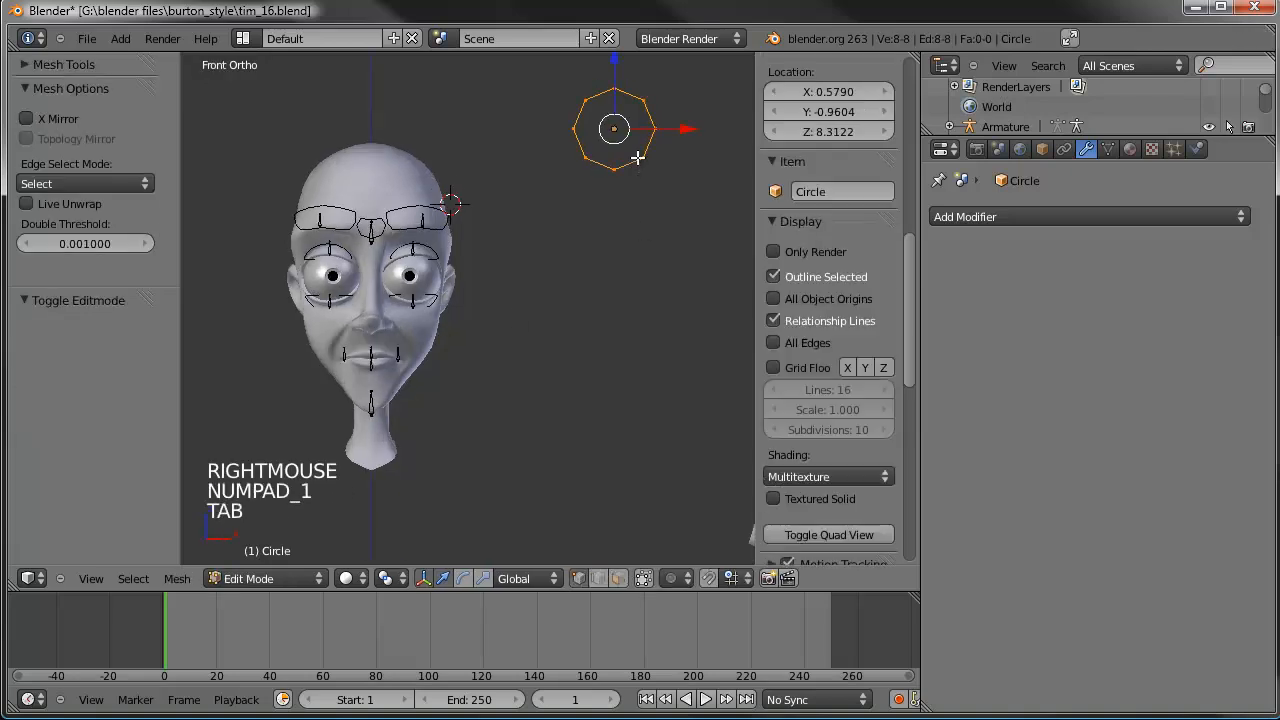
pyautogui.press('Tab')
pyautogui.scroll(1, 594, 196)
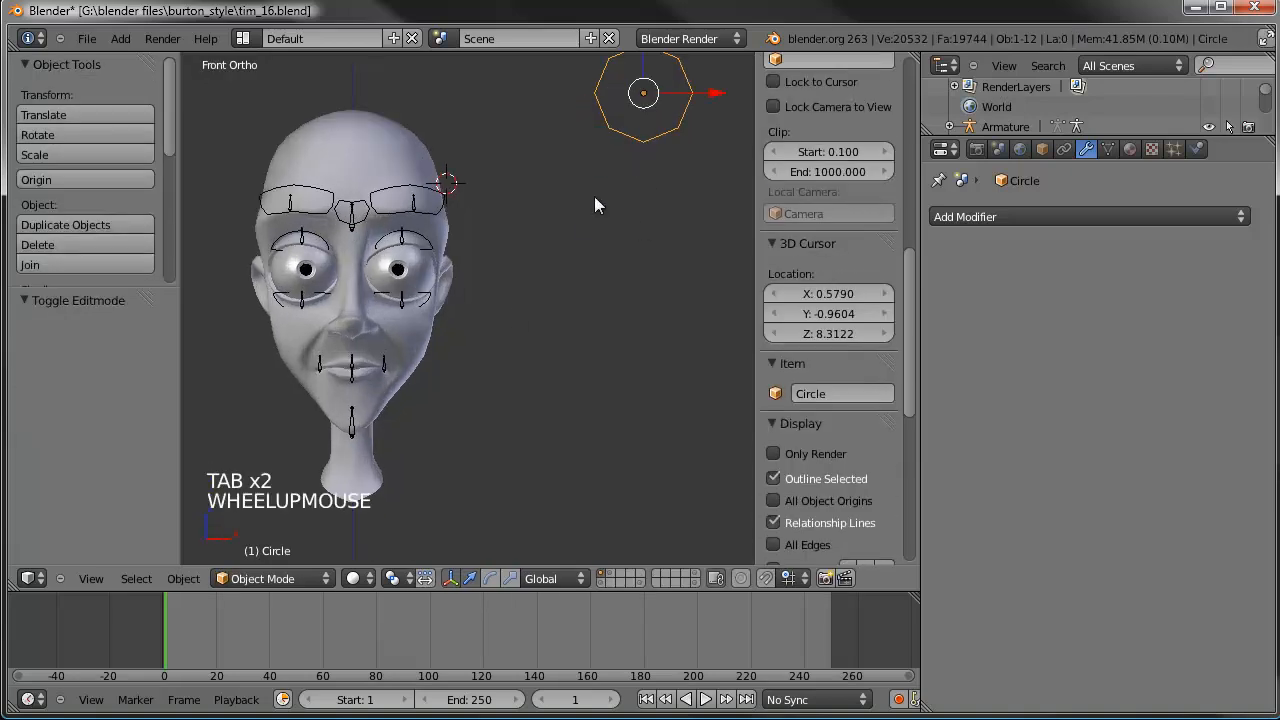
pyautogui.hotkey('shift', 'd')
pyautogui.click(532, 399)
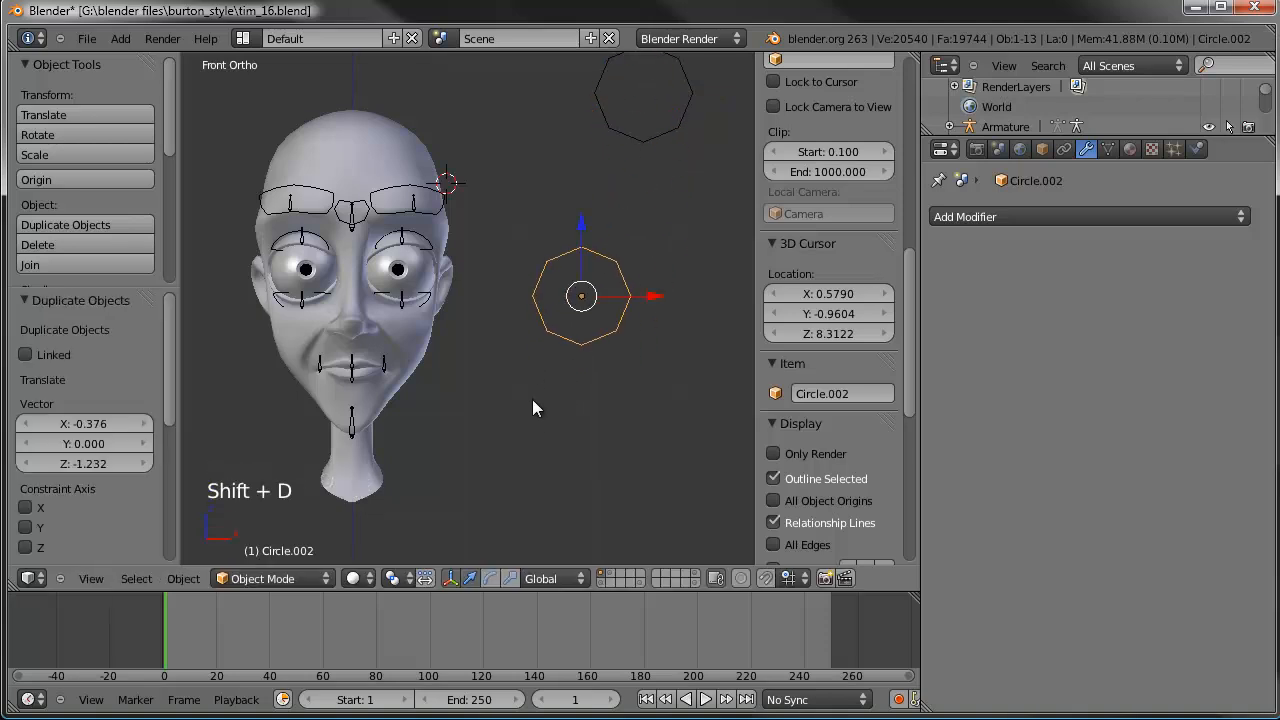
# Step: Shift the circle copy's head-side vertices outward along X and push the middle one about 0.194 further to form a crescent
pyautogui.scroll(2, 532, 399)
pyautogui.press('Tab')
pyautogui.press('a')
pyautogui.press('a')
pyautogui.press('b')
pyautogui.moveTo(530, 214); pyautogui.dragTo(595, 368)
pyautogui.moveTo(645, 296); pyautogui.dragTo(700, 292)
pyautogui.rightClick(614, 290)
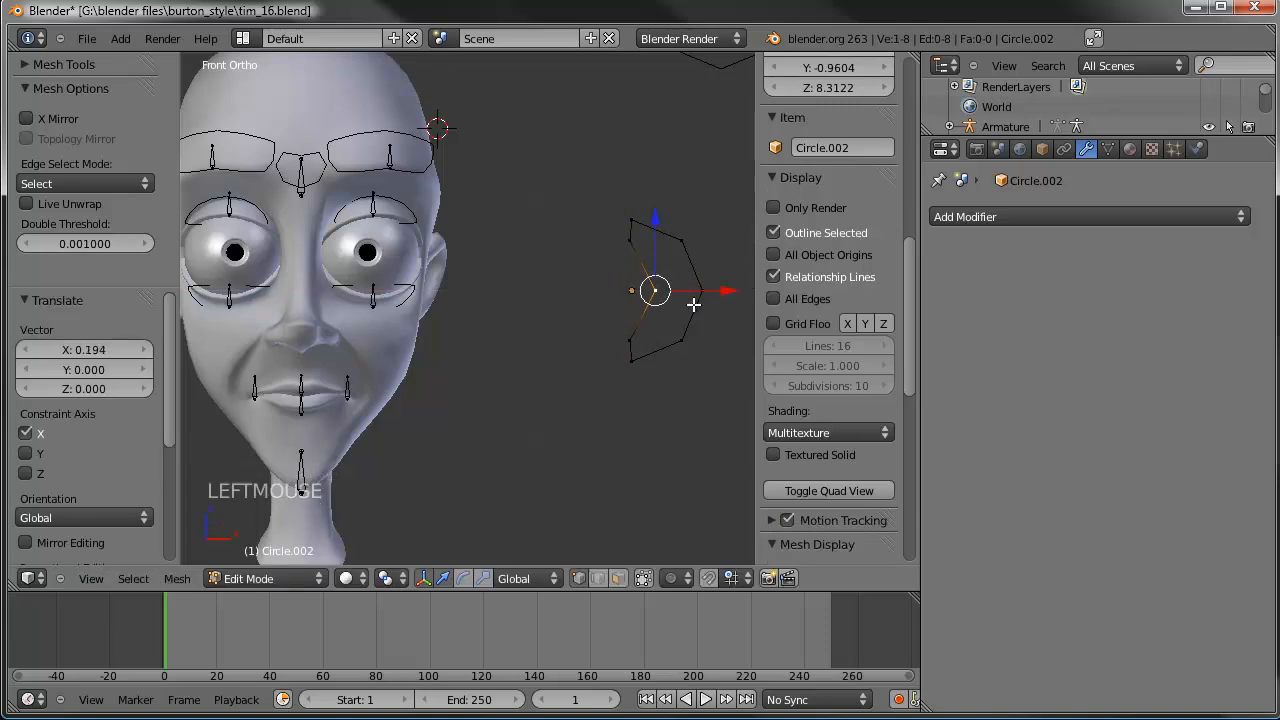
# Step: Raise the crescent mesh slightly along Z, then move the object to the left mouth corner bone, -1.197 along X and -0.455 along Z
pyautogui.press('a')
pyautogui.press('a')
pyautogui.press('g')
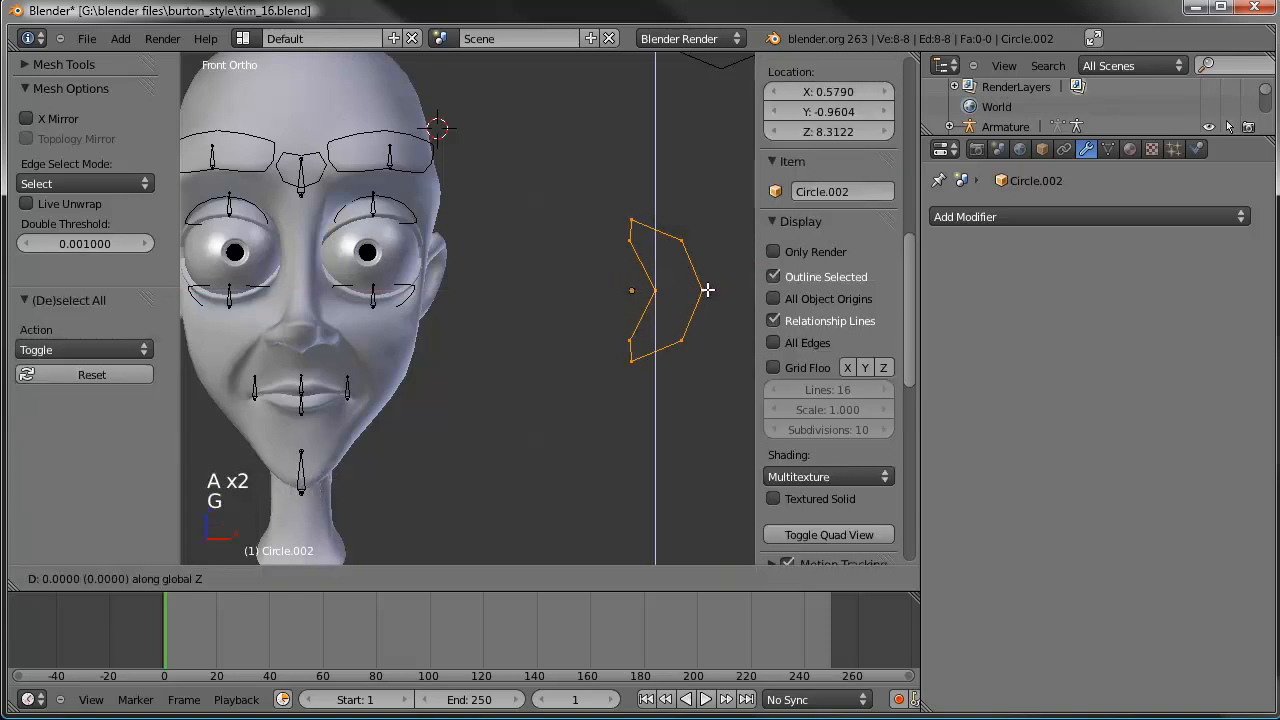
pyautogui.click(707, 291)
pyautogui.press('Tab')
pyautogui.press('g')
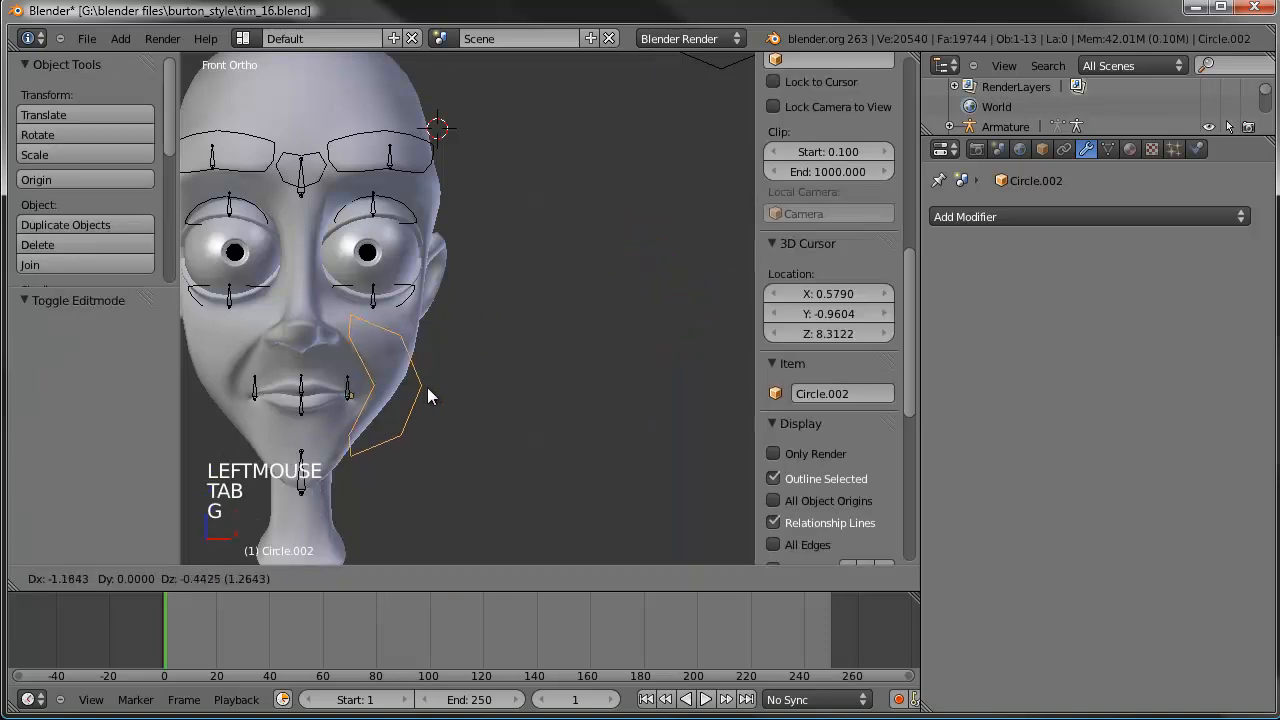
pyautogui.click(426, 388)
pyautogui.press('s')
pyautogui.press('s')
pyautogui.rightClick(573, 345)
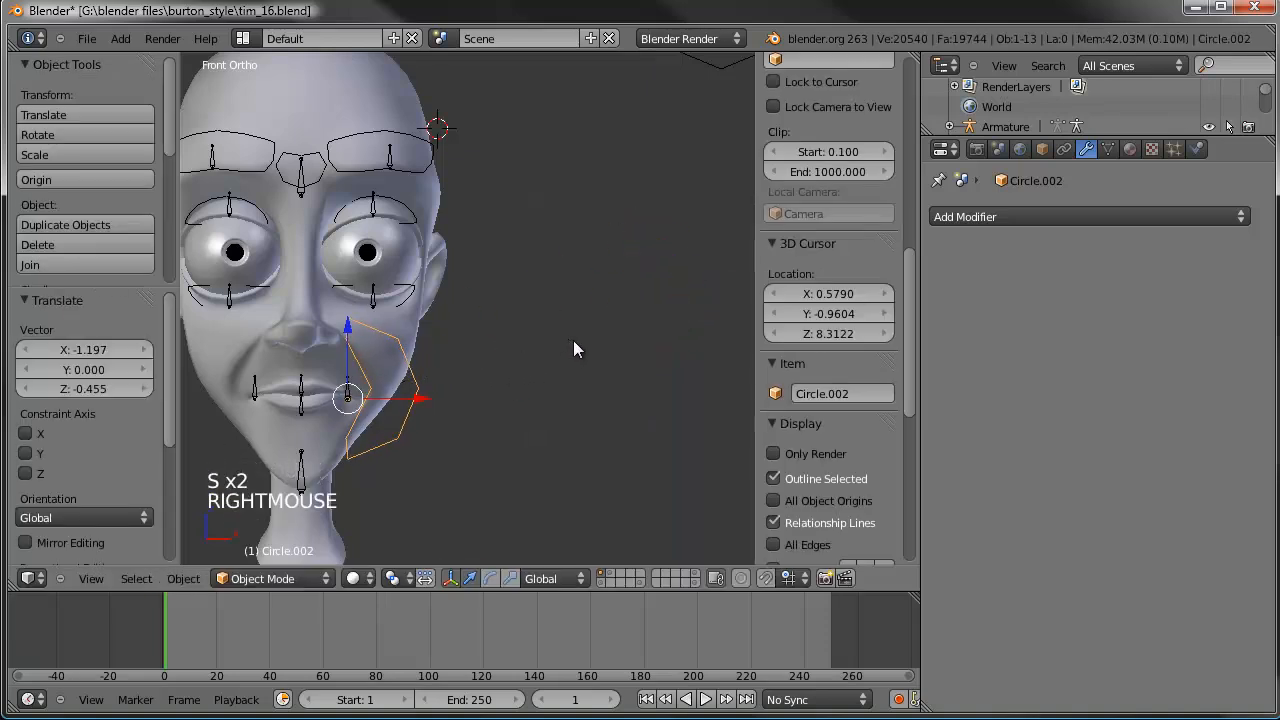
# Step: Scale the crescent's mesh to less than half size and move it about -0.08 along X toward the mouth corner
pyautogui.press('Tab')
pyautogui.press('a')
pyautogui.press('a')
pyautogui.press('a')
pyautogui.press('s')
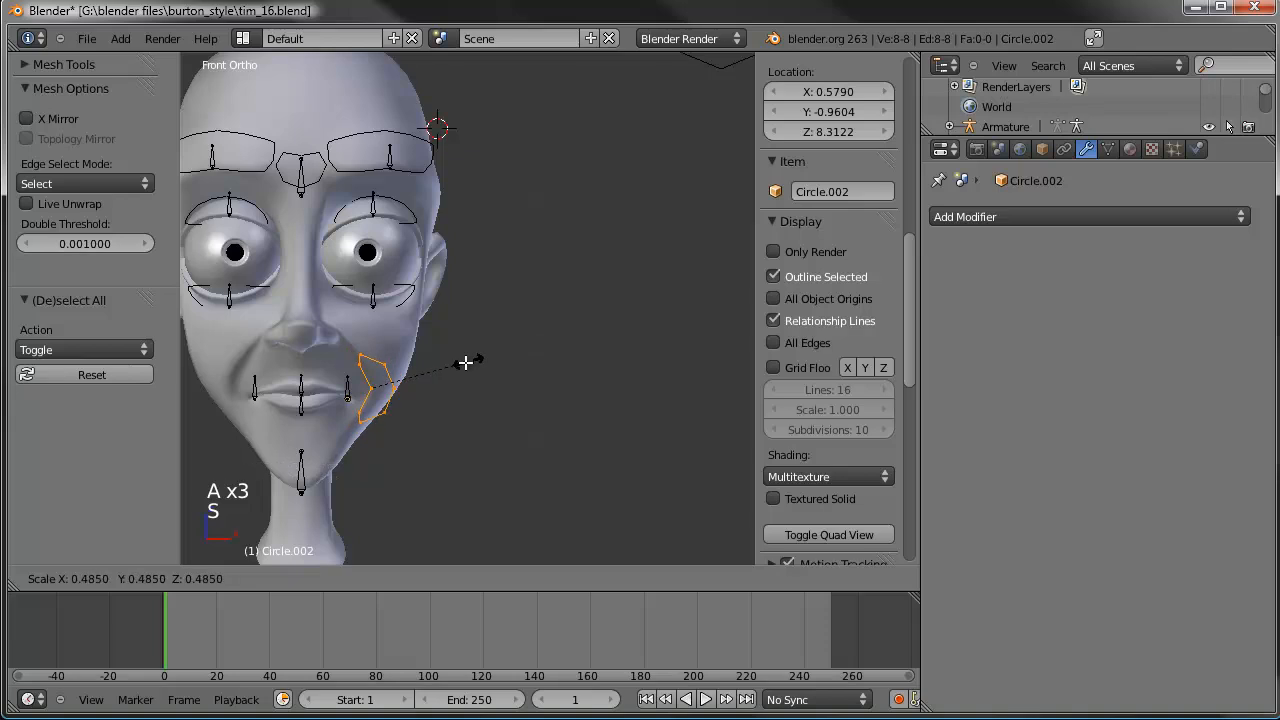
pyautogui.click(430, 372)
pyautogui.press('g')
# Step: Scale the crescent's mesh by about 0.67 and fit it against the left mouth corner bone
pyautogui.press('s')
pyautogui.press('s')
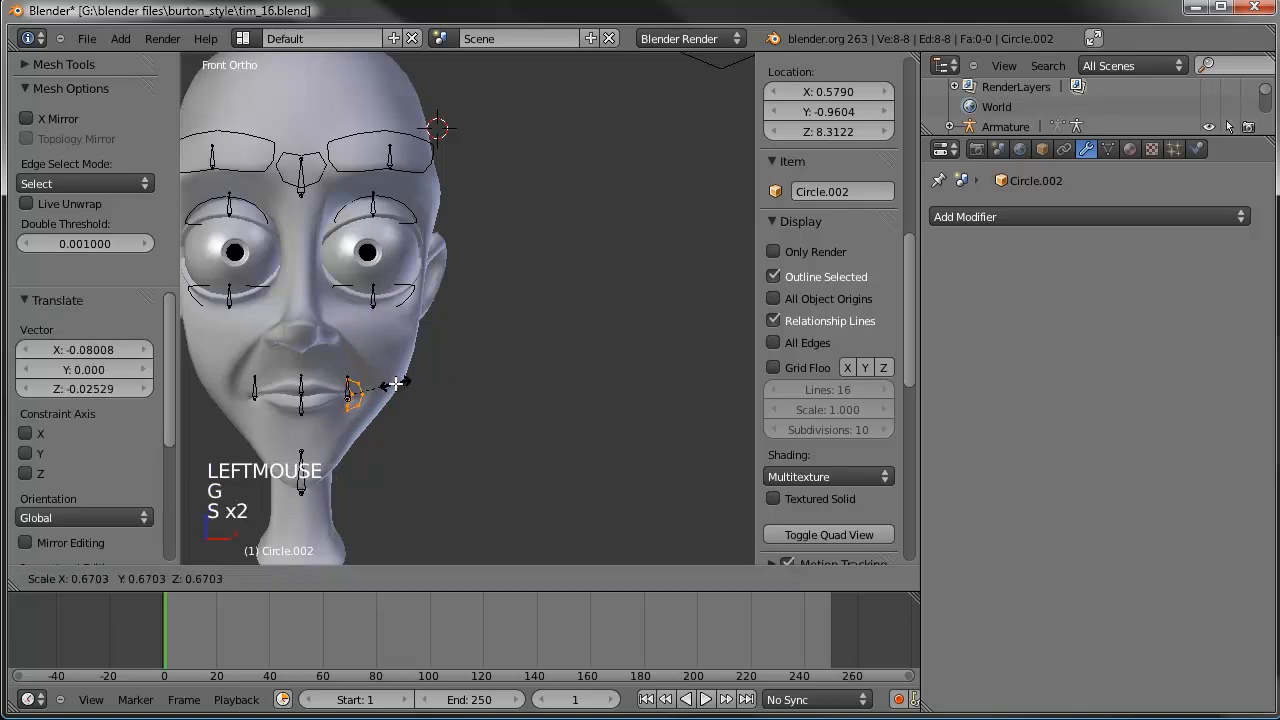
pyautogui.click(396, 384)
pyautogui.press('g')
pyautogui.click(406, 391)
pyautogui.press('Tab')
# Step: Select the middle brow shape and rename it FCSh_browmid
pyautogui.keyDown('shift'); pyautogui.moveTo(398, 390); pyautogui.dragTo(564, 353, button='middle'); pyautogui.keyUp('shift')
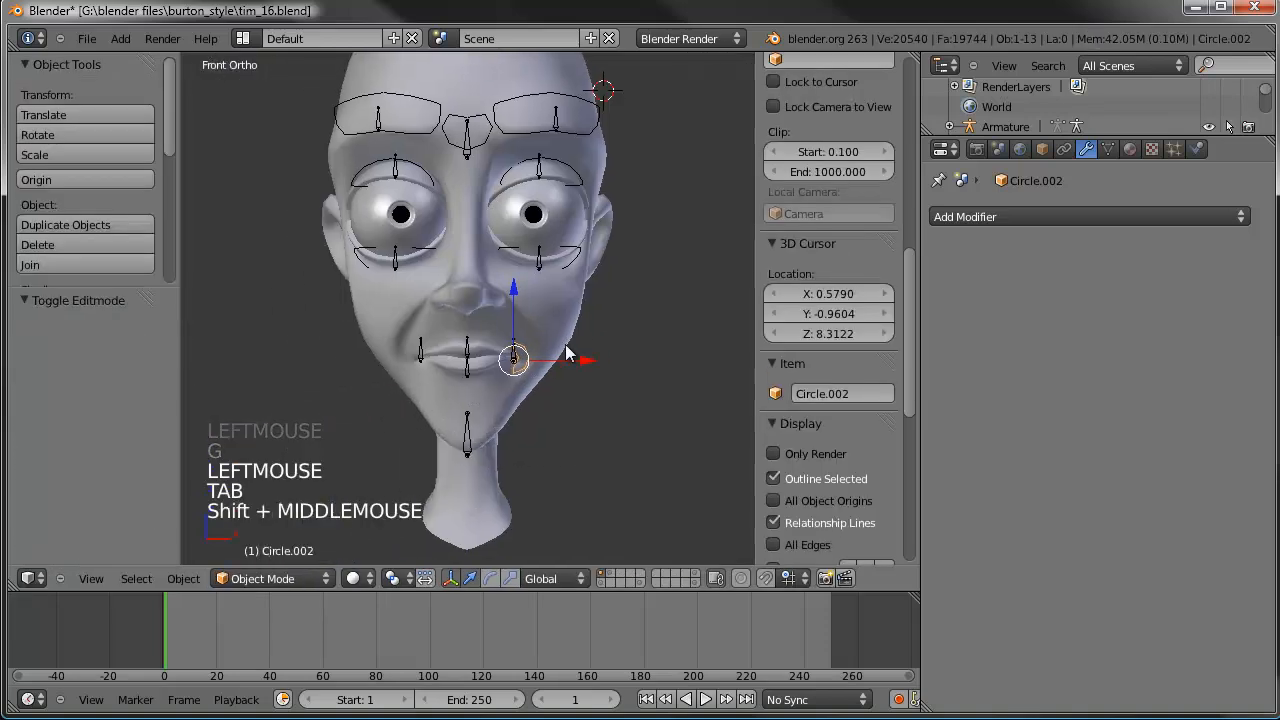
pyautogui.click(840, 394)
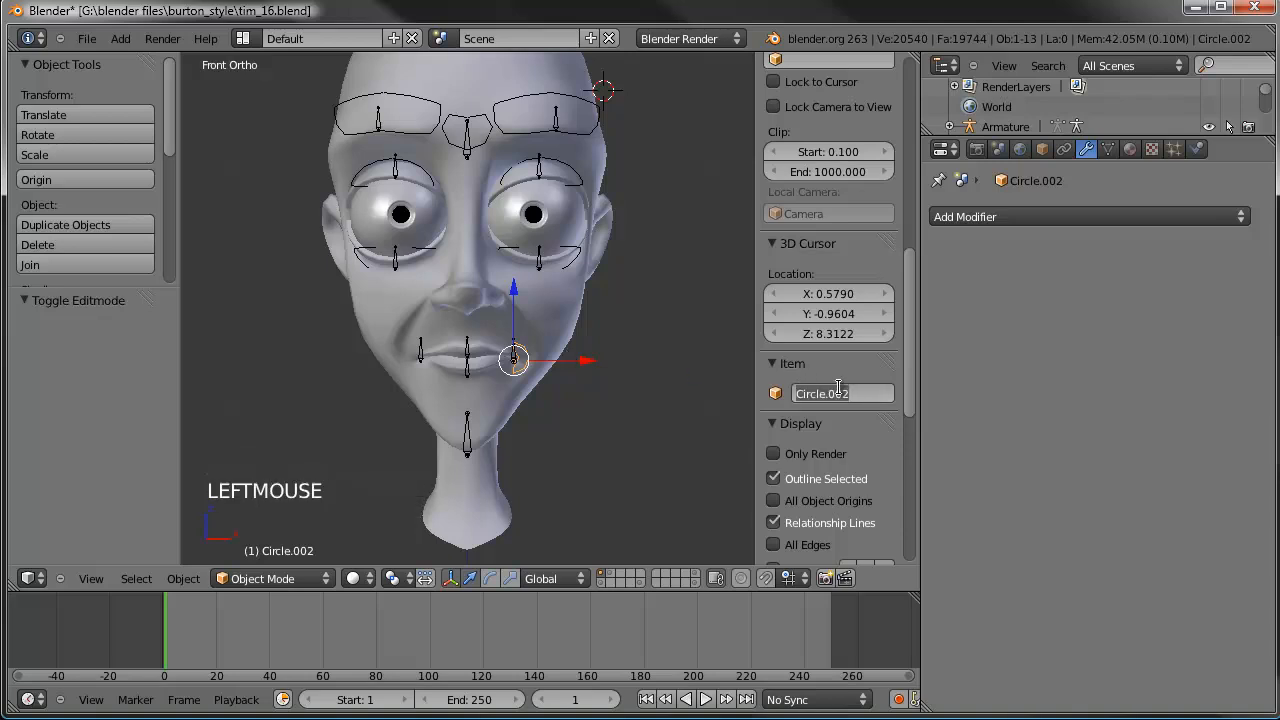
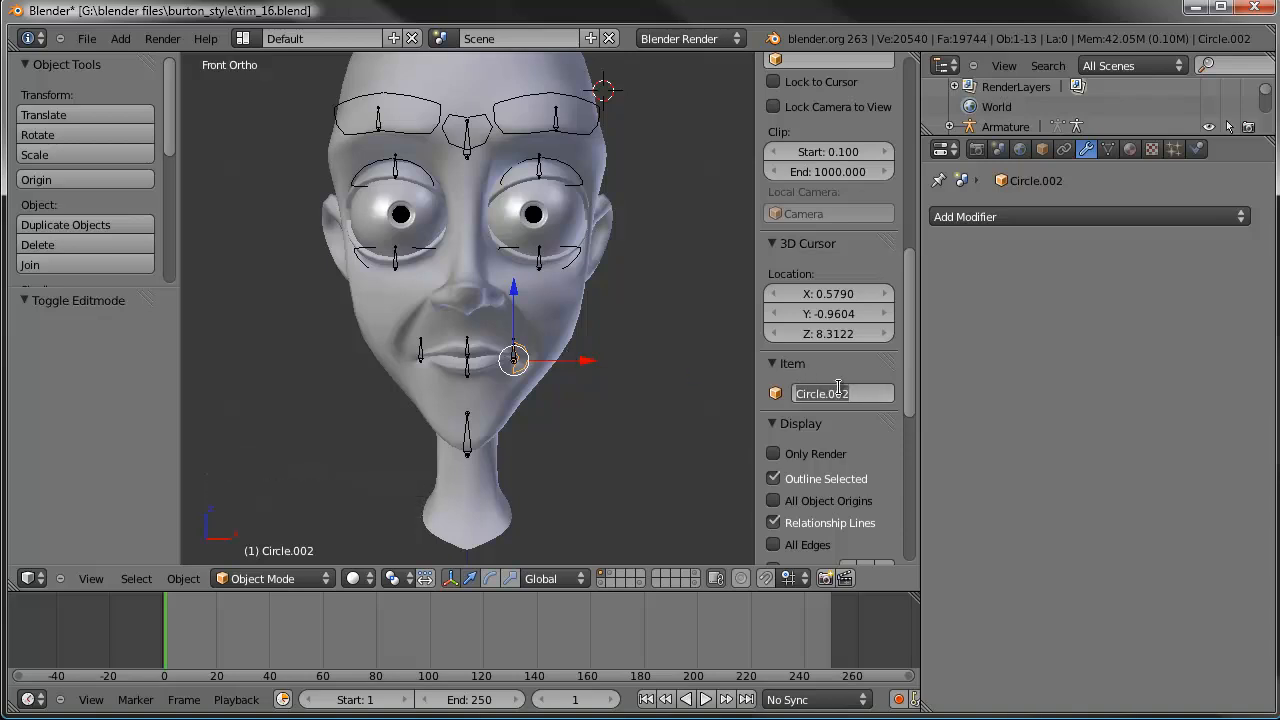
pyautogui.rightClick(471, 129)
pyautogui.rightClick(471, 129)
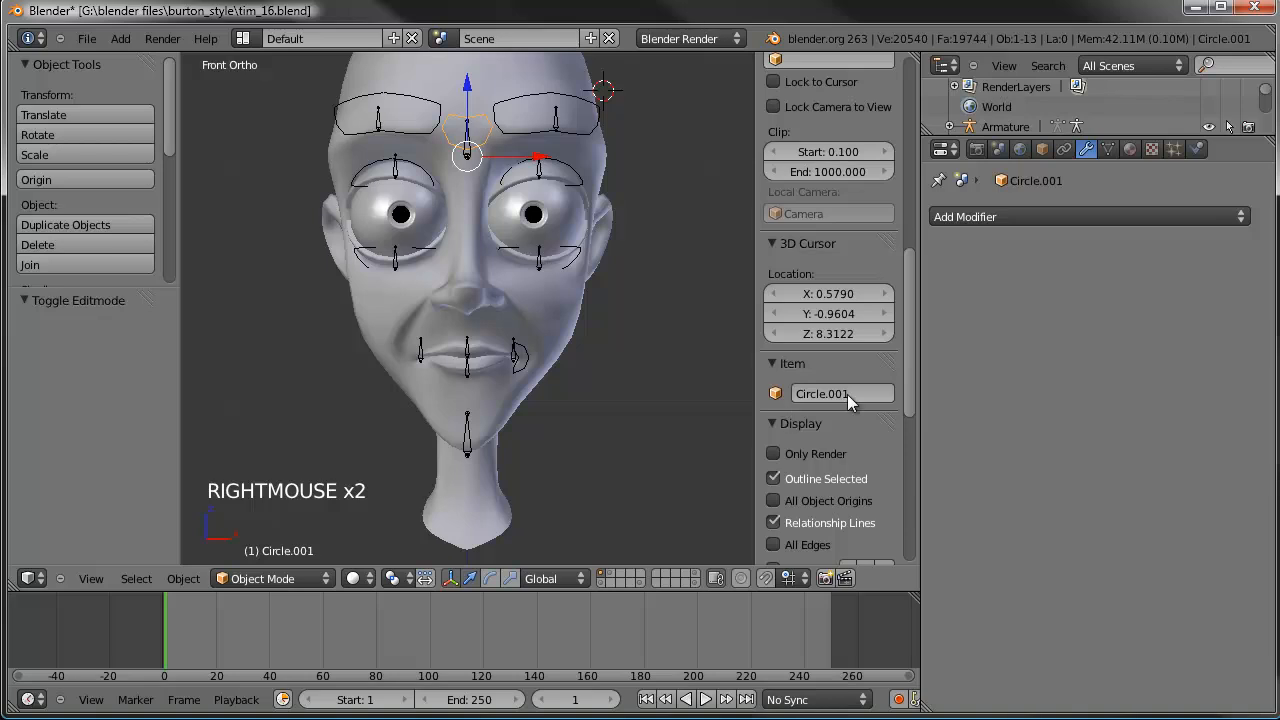
pyautogui.click(846, 393)
pyautogui.write('FCSh')
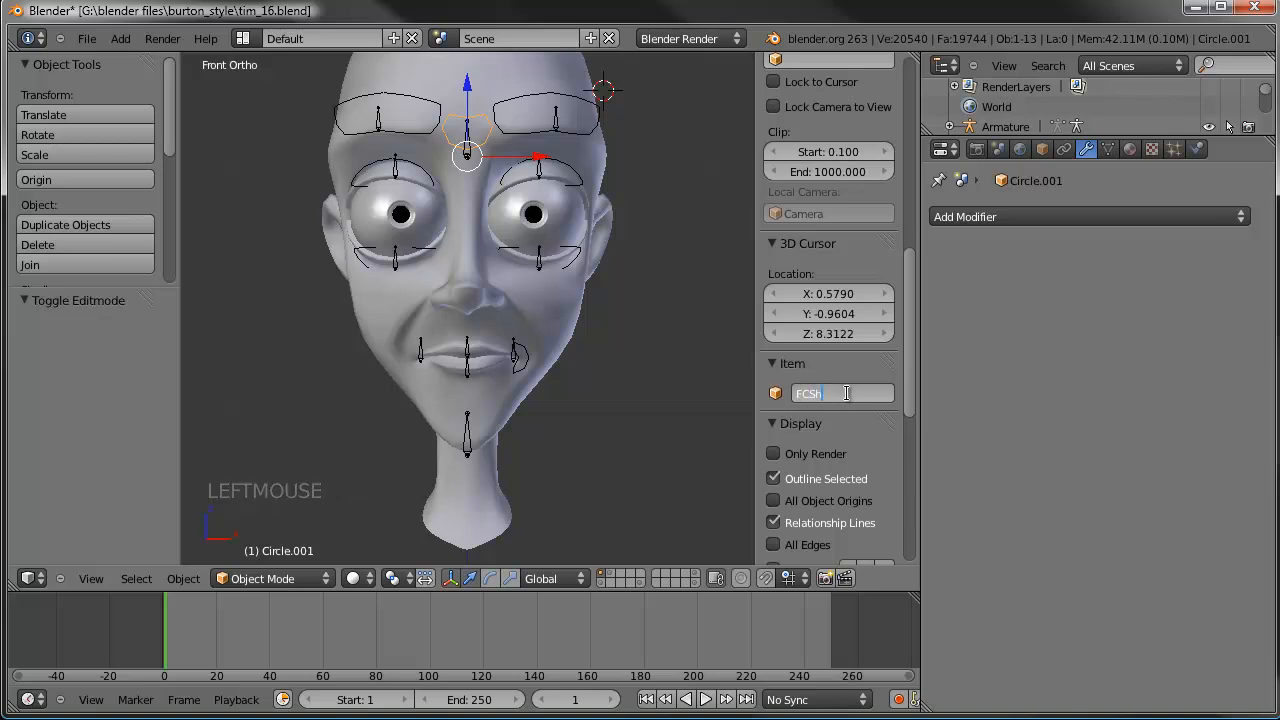
pyautogui.write('_browmid')
pyautogui.press('Return')
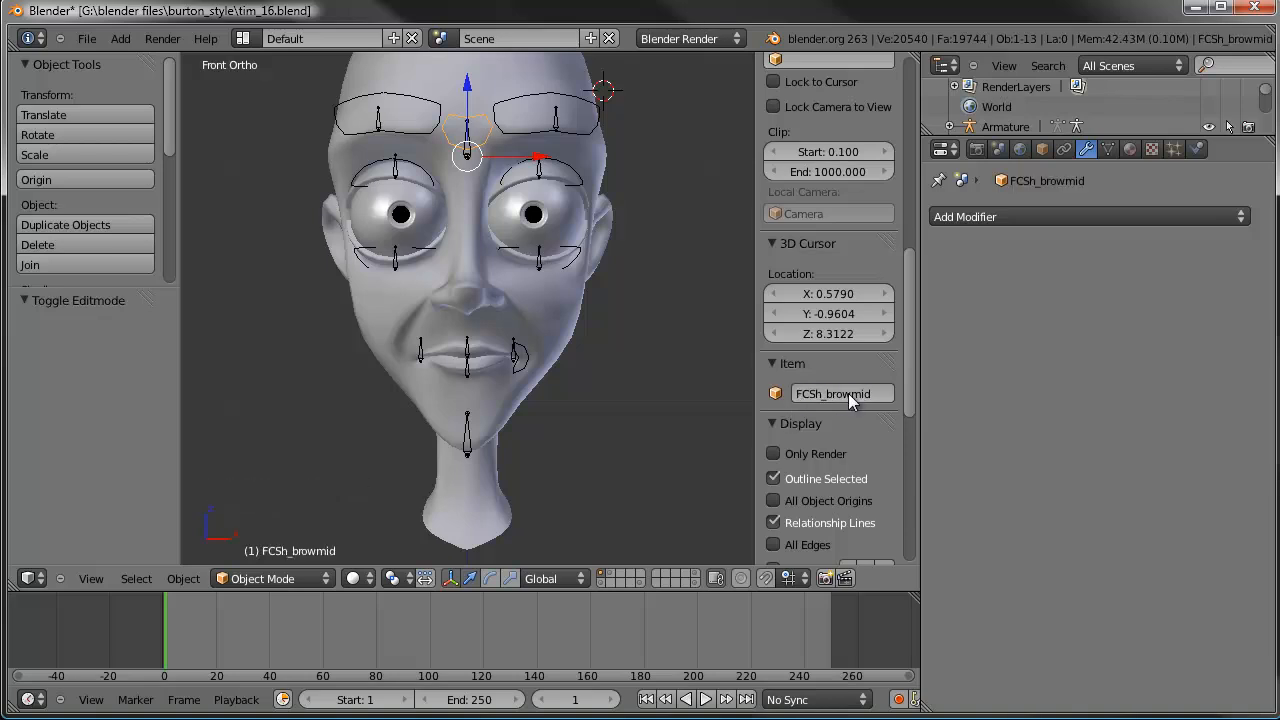
# Step: Select the crescent at the left mouth corner and rename it FCSh_mouth.L
pyautogui.rightClick(518, 368)
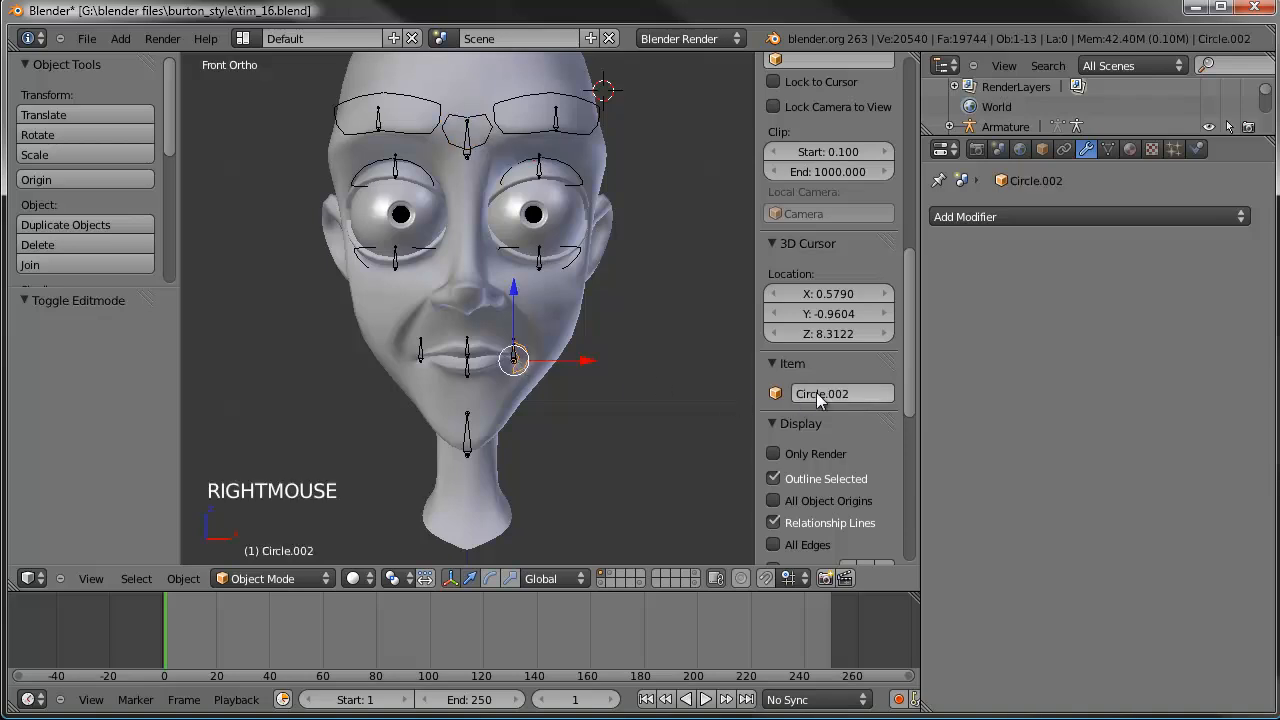
pyautogui.click(815, 393)
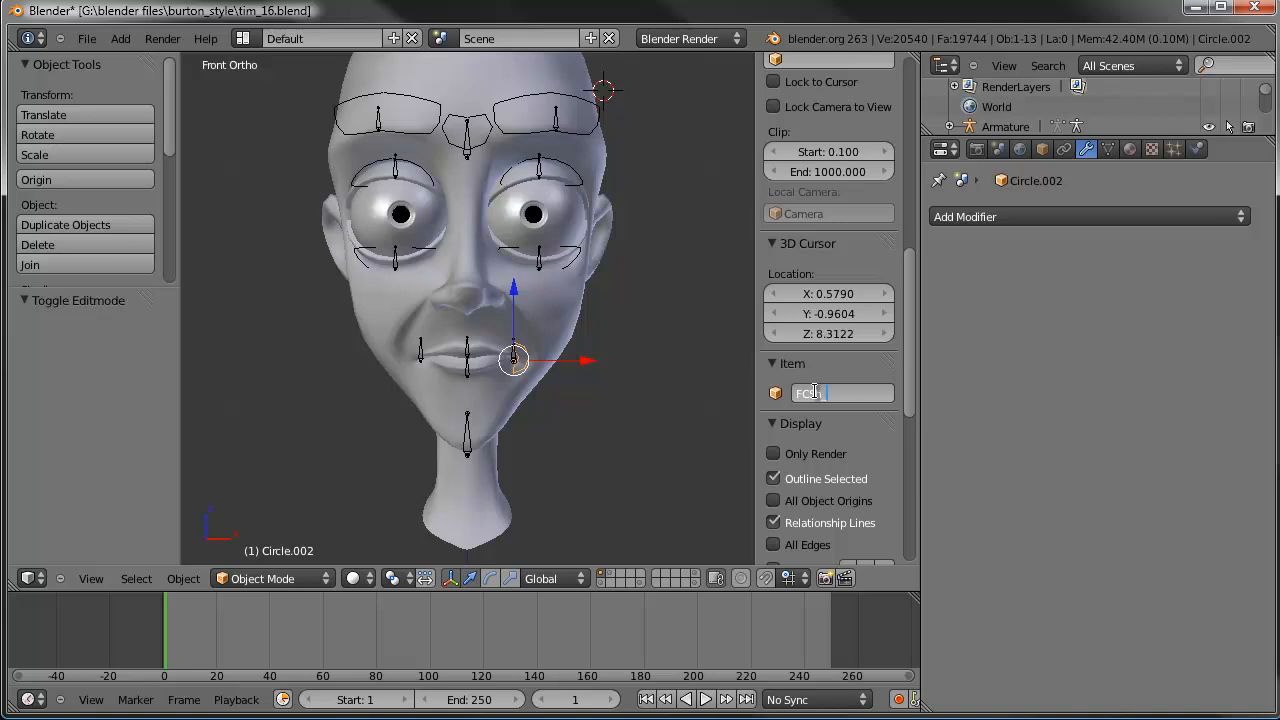
pyautogui.write('.L')
pyautogui.press('Return')
# Step: Duplicate the left mouth corner crescent about 0.46 along X beside the face and snap the 3D cursor to the copy
pyautogui.hotkey('shift', 'd')
pyautogui.click(681, 380)
pyautogui.keyDown('shift'); pyautogui.moveTo(678, 377); pyautogui.dragTo(588, 358, button='middle'); pyautogui.keyUp('shift')
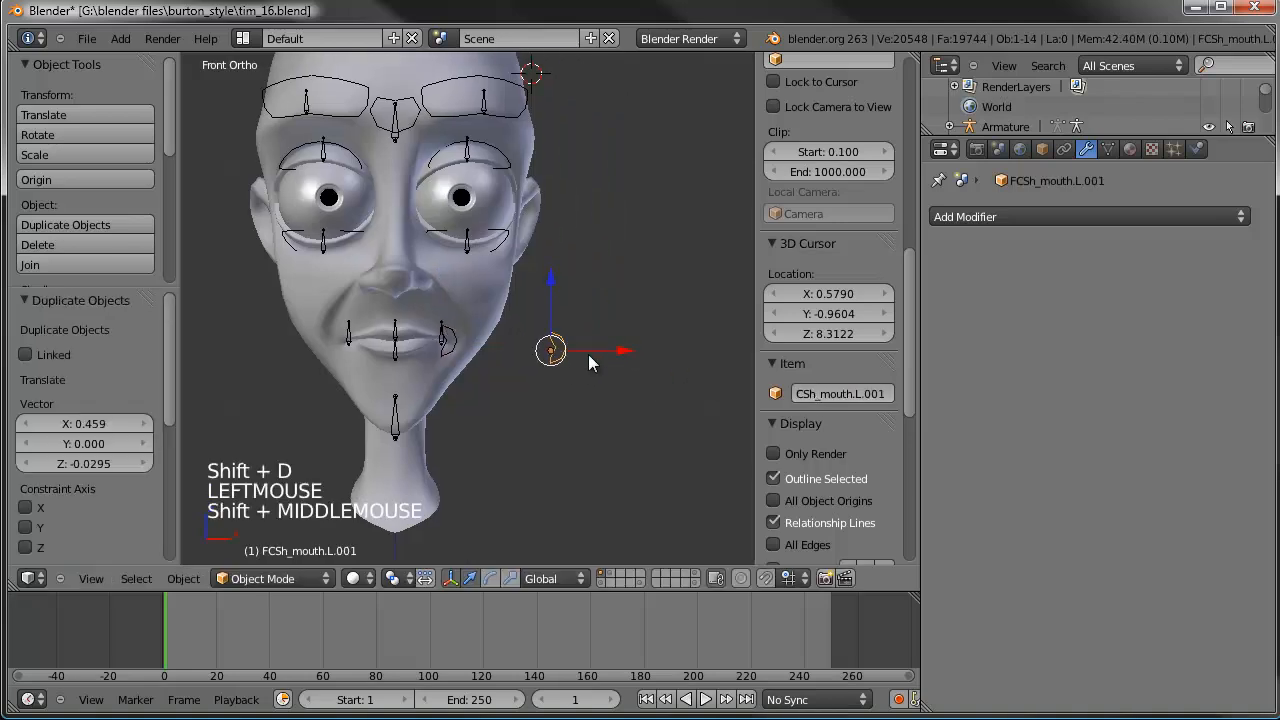
pyautogui.scroll(2, 588, 360)
pyautogui.hotkey('shift', 's')
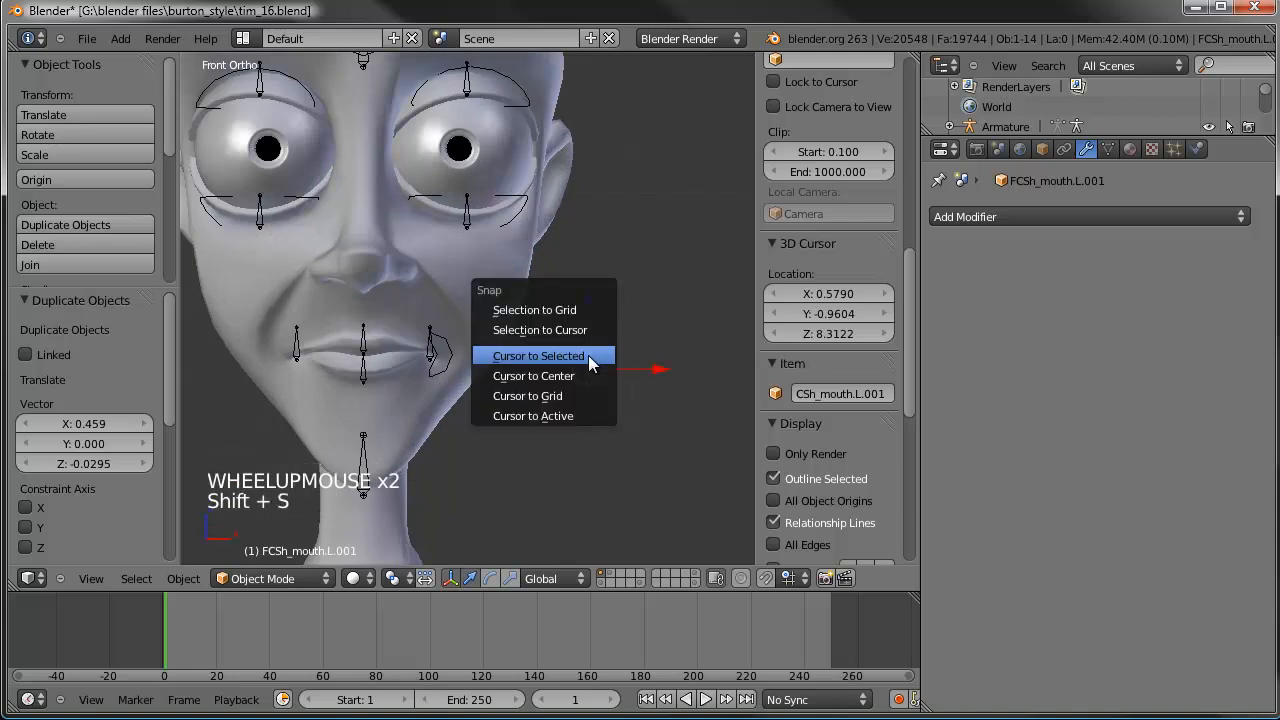
pyautogui.click(590, 358)
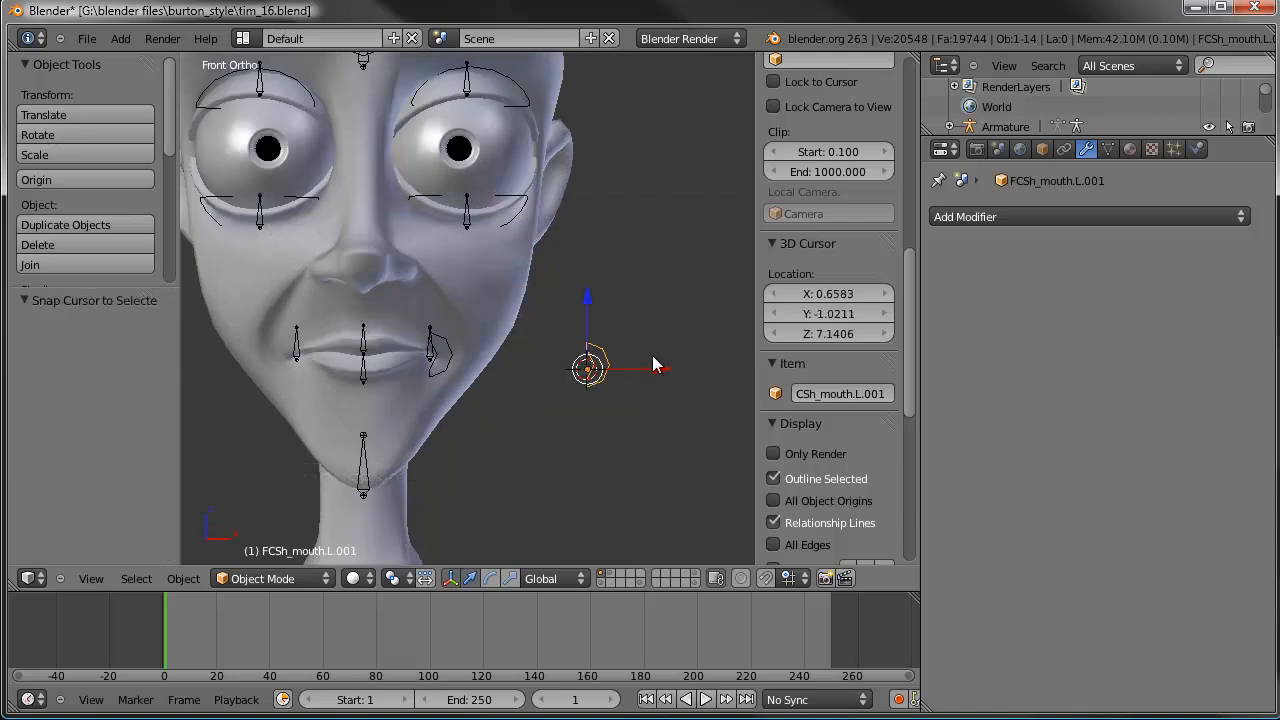
# Step: Mirror the copied crescent's mesh about the 3D cursor by scaling it -1 along X
pyautogui.press('.')
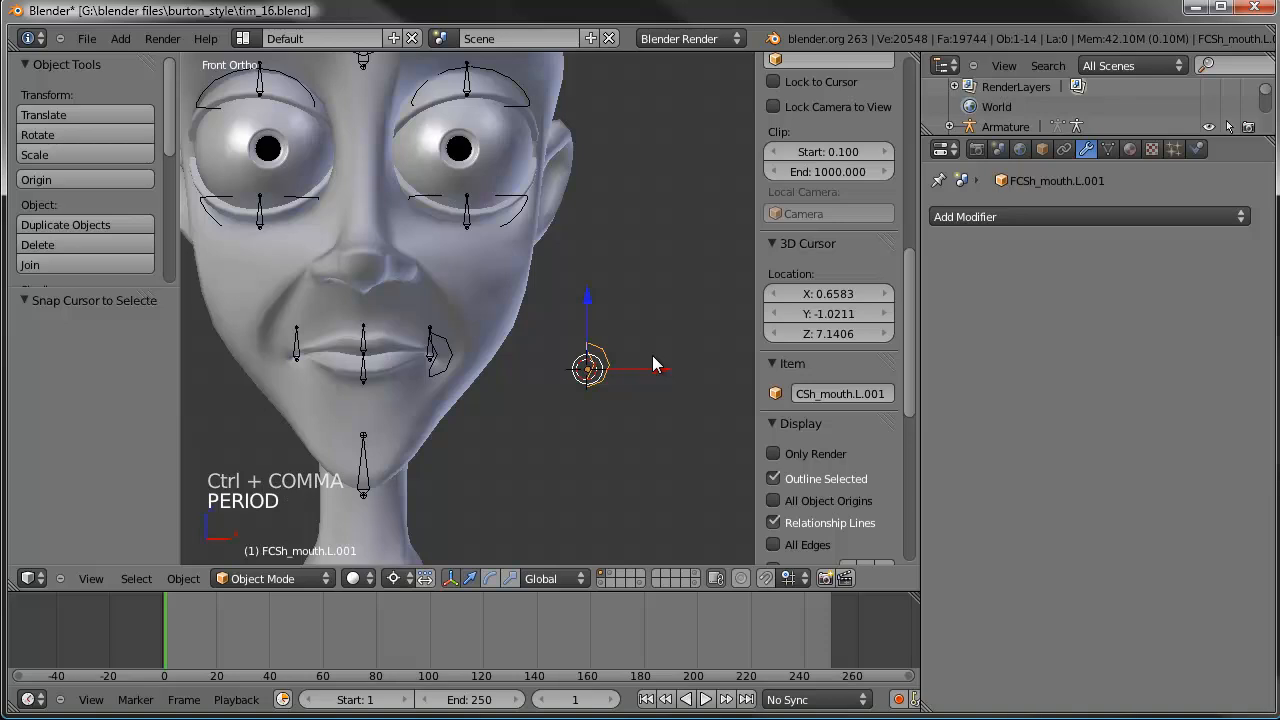
pyautogui.press('Tab')
pyautogui.press('s')
pyautogui.press('x')
pyautogui.press('0')
pyautogui.click(652, 355)
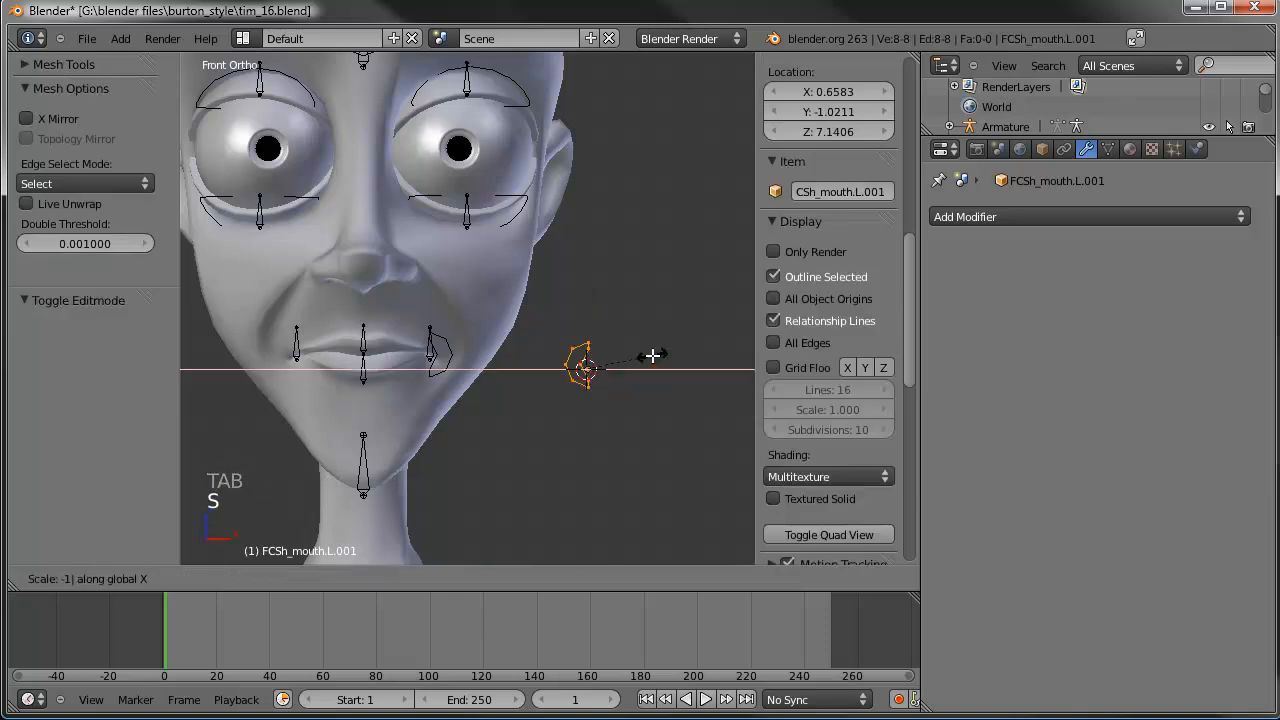
pyautogui.press('Tab')
# Step: Move the mirrored crescent about -0.855 along X and 0.03 along Z onto the opposite mouth corner bone, then deselect everything
pyautogui.press('g')
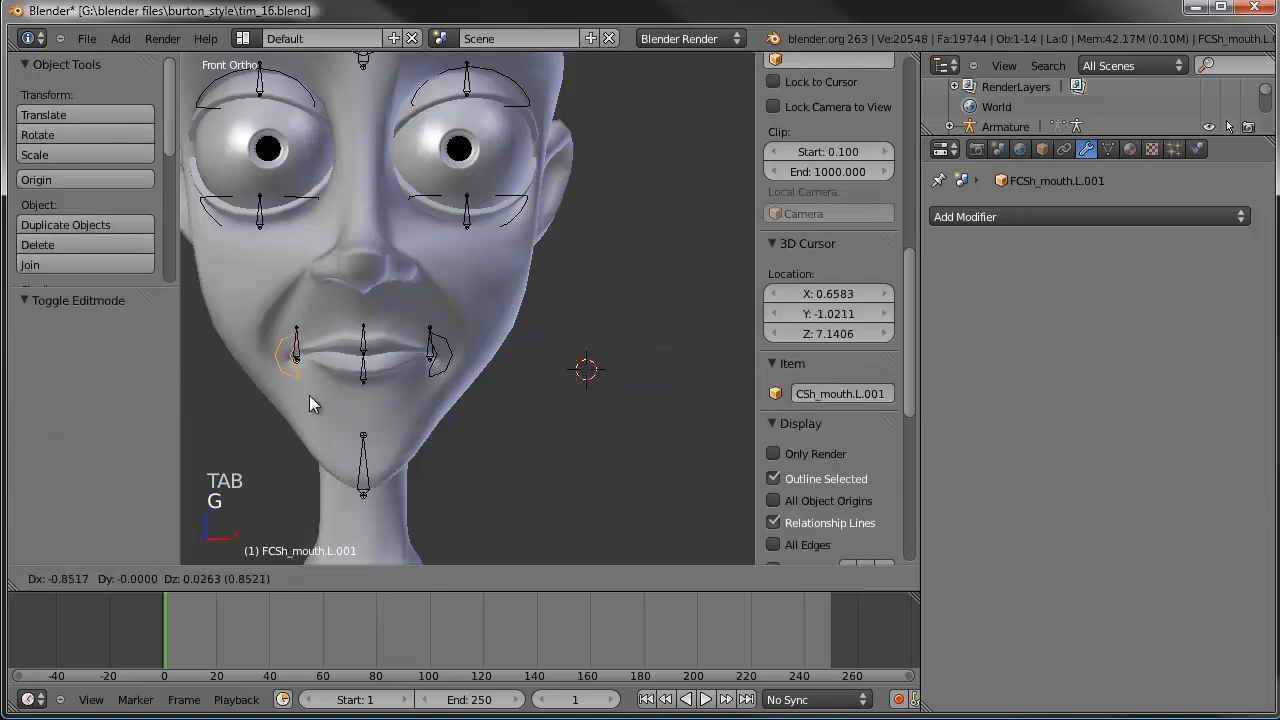
pyautogui.click(309, 395)
pyautogui.scroll(-2, 502, 300)
pyautogui.keyDown('shift'); pyautogui.moveTo(502, 300); pyautogui.dragTo(523, 316, button='middle'); pyautogui.keyUp('shift')
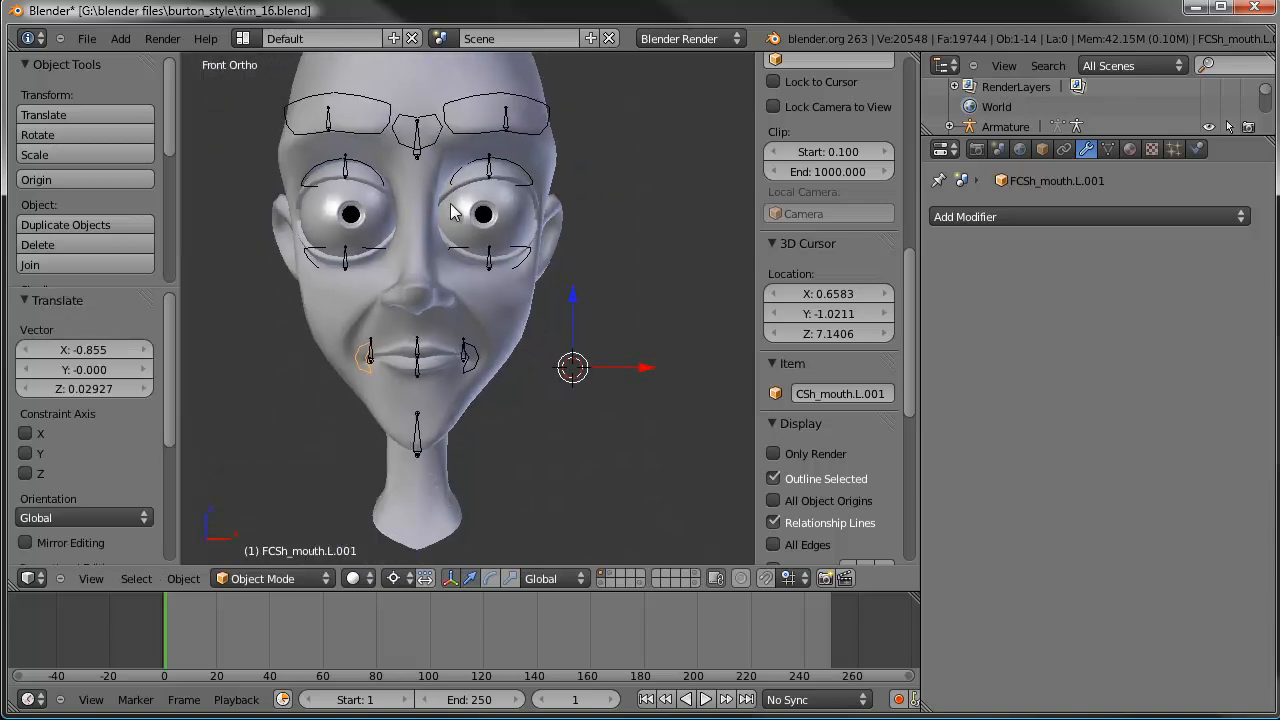
pyautogui.keyDown('shift'); pyautogui.moveTo(527, 244); pyautogui.dragTo(497, 250, button='middle'); pyautogui.keyUp('shift')
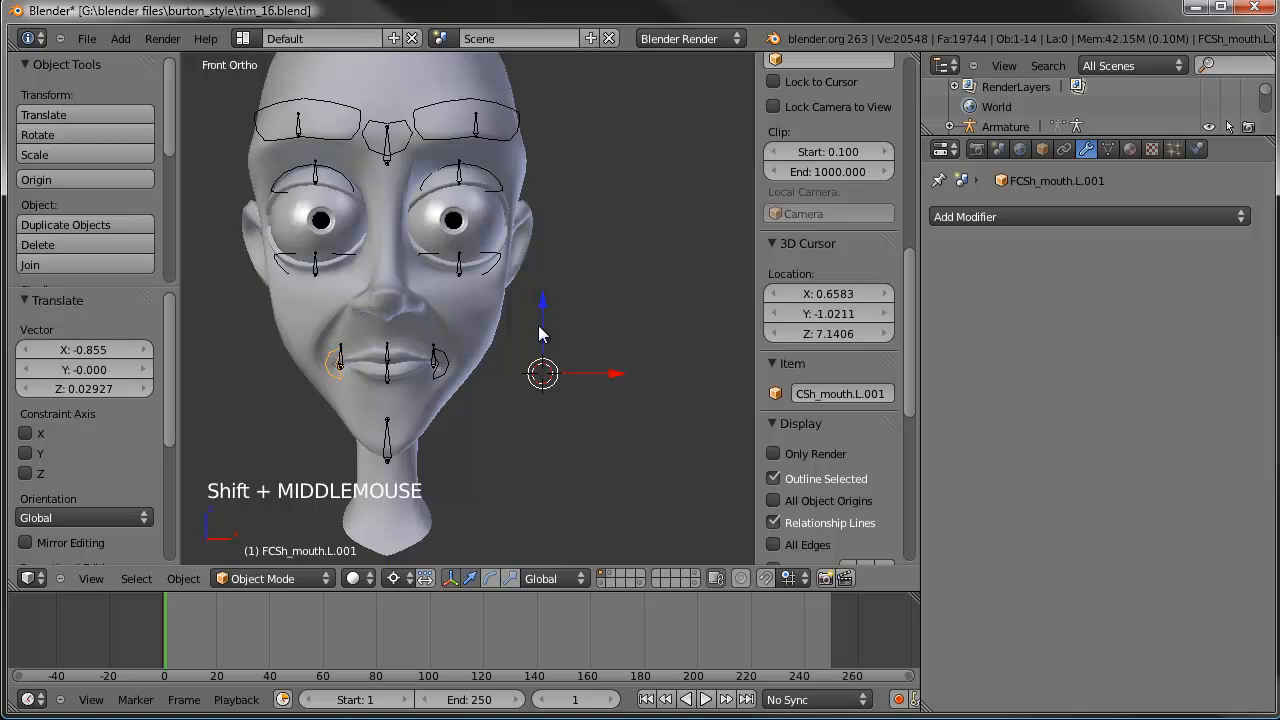
pyautogui.scroll(1, 540, 333)
pyautogui.keyDown('shift'); pyautogui.scroll(1, 540, 333); pyautogui.keyUp('shift')
pyautogui.keyDown('shift'); pyautogui.moveTo(540, 333); pyautogui.dragTo(540, 324, button='middle'); pyautogui.keyUp('shift')
pyautogui.press('a')
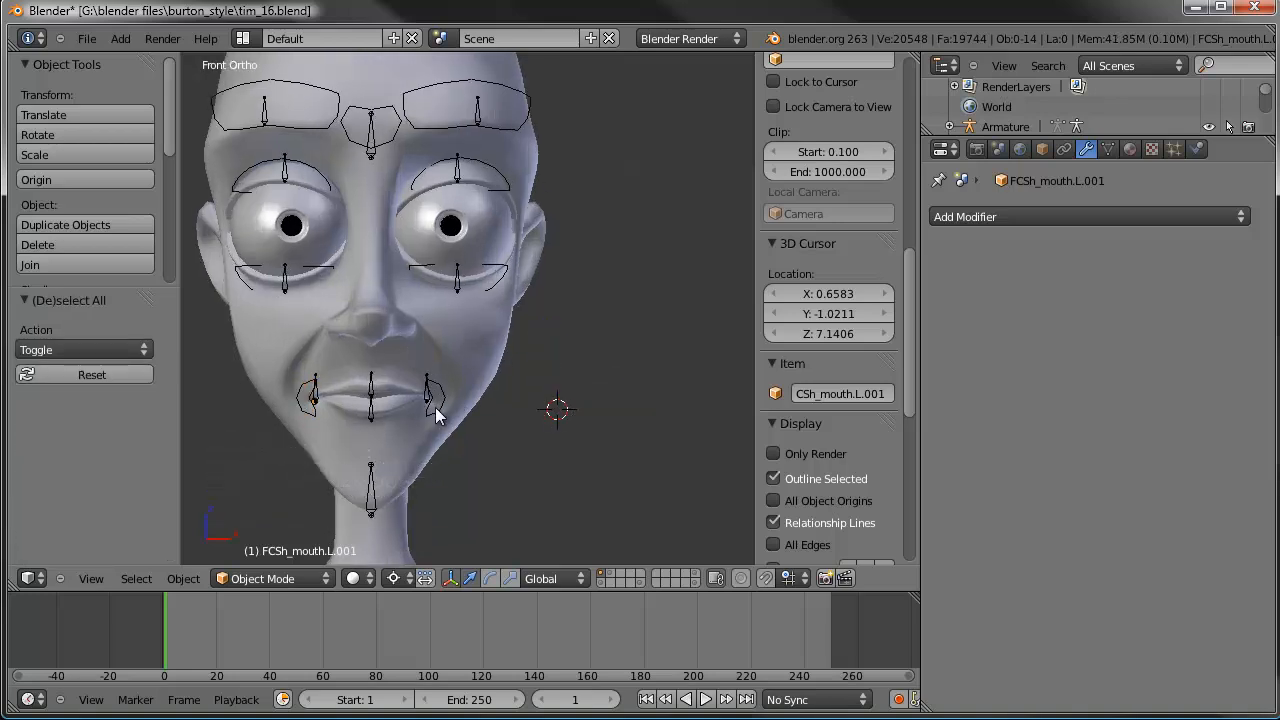
# Step: Select the large circle and move it about -0.417 along X and -0.527 along Z closer to the head
pyautogui.scroll(-3, 569, 311)
pyautogui.rightClick(685, 140)
pyautogui.scroll(2, 684, 140)
pyautogui.press('g')
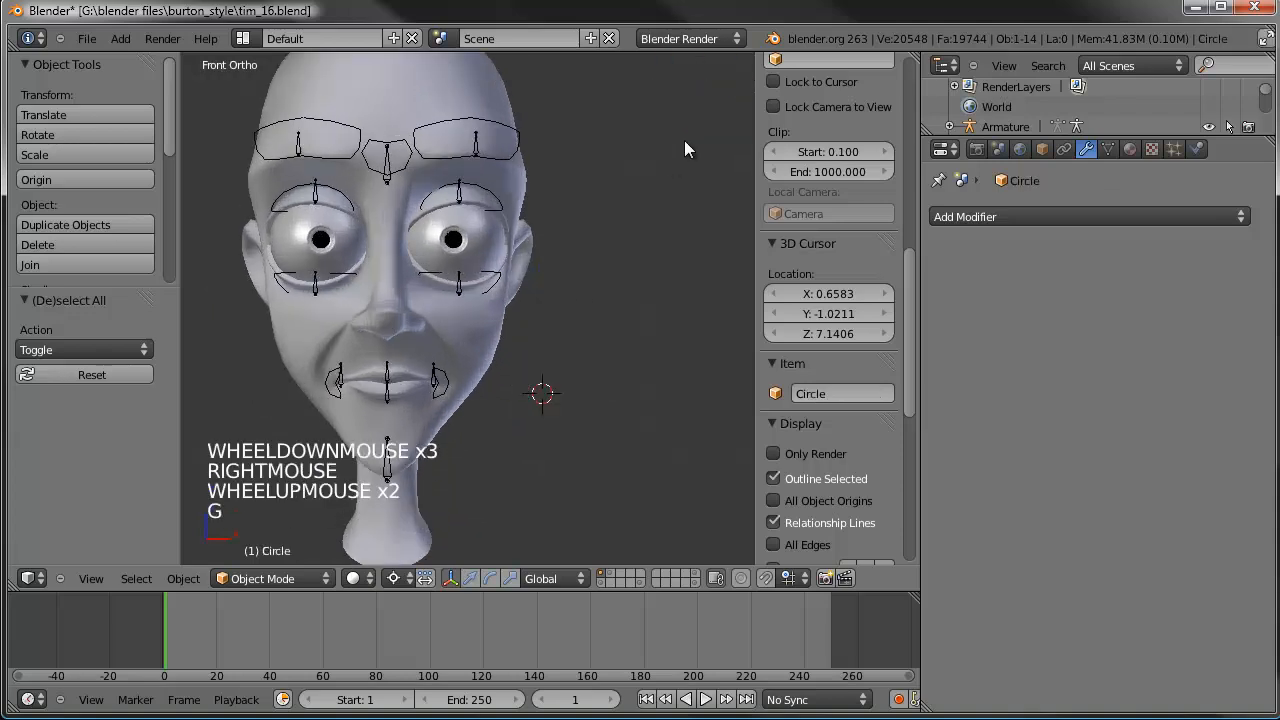
pyautogui.click(585, 265)
pyautogui.keyDown('shift'); pyautogui.moveTo(596, 214); pyautogui.dragTo(582, 194, button='middle'); pyautogui.keyUp('shift')
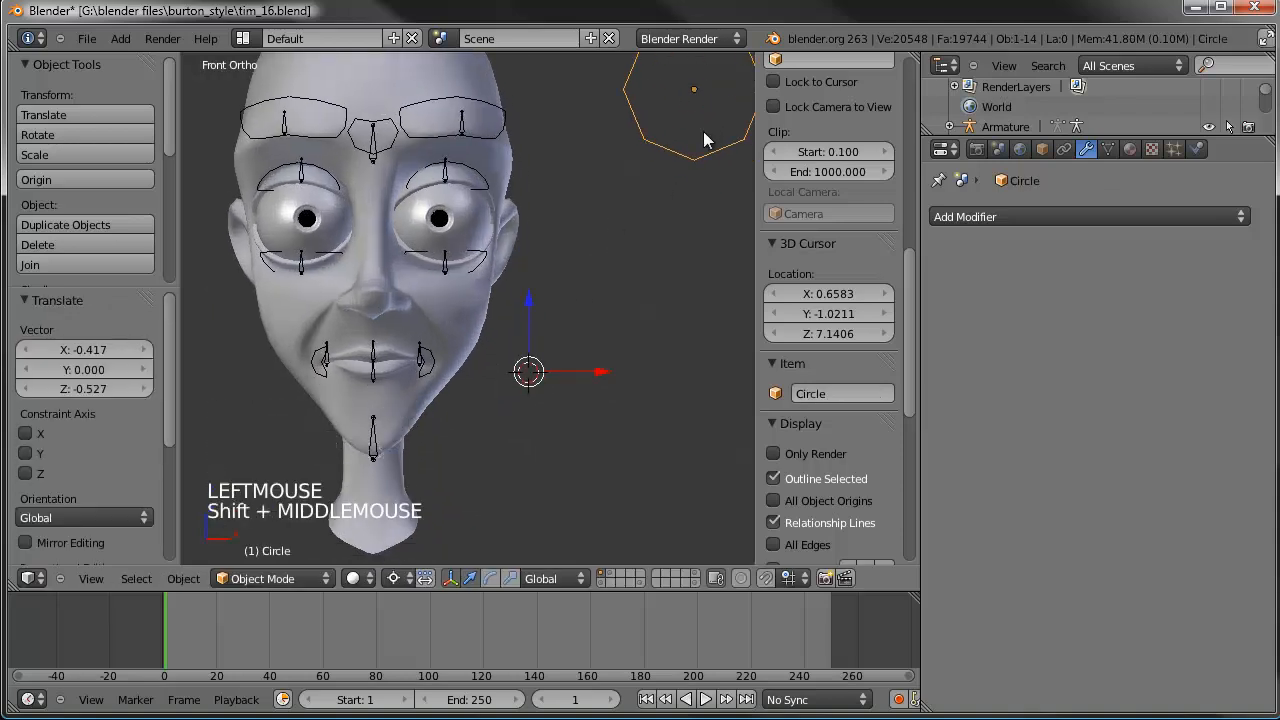
# Step: Duplicate the large circle and place the copy beside the face at eye-to-mouth height
pyautogui.hotkey('shift', 'd')
pyautogui.hotkey('shift', 'd')
pyautogui.click(645, 322)
pyautogui.scroll(1, 668, 268)
pyautogui.keyDown('shift'); pyautogui.moveTo(670, 261); pyautogui.dragTo(609, 228, button='middle'); pyautogui.keyUp('shift')
# Step: Scale the copied circle's mesh by about 0.63 around its own centre
pyautogui.press('Tab')
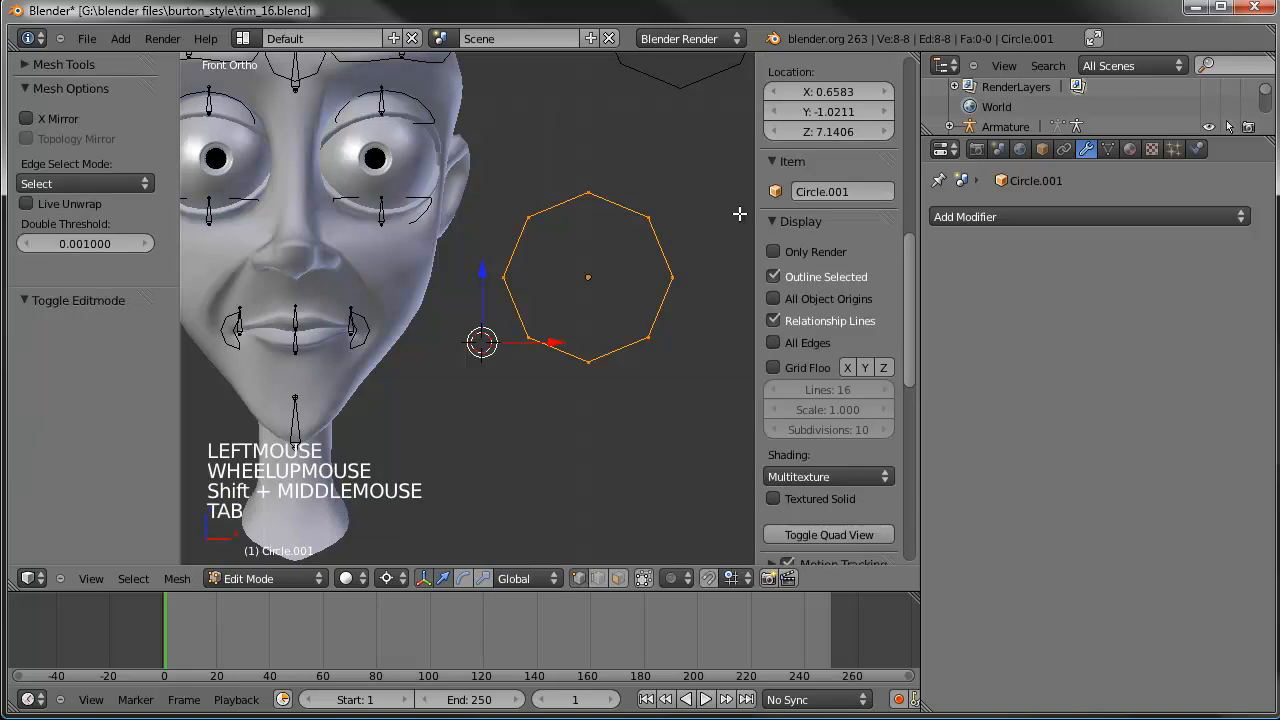
pyautogui.press('s')
pyautogui.rightClick(697, 256)
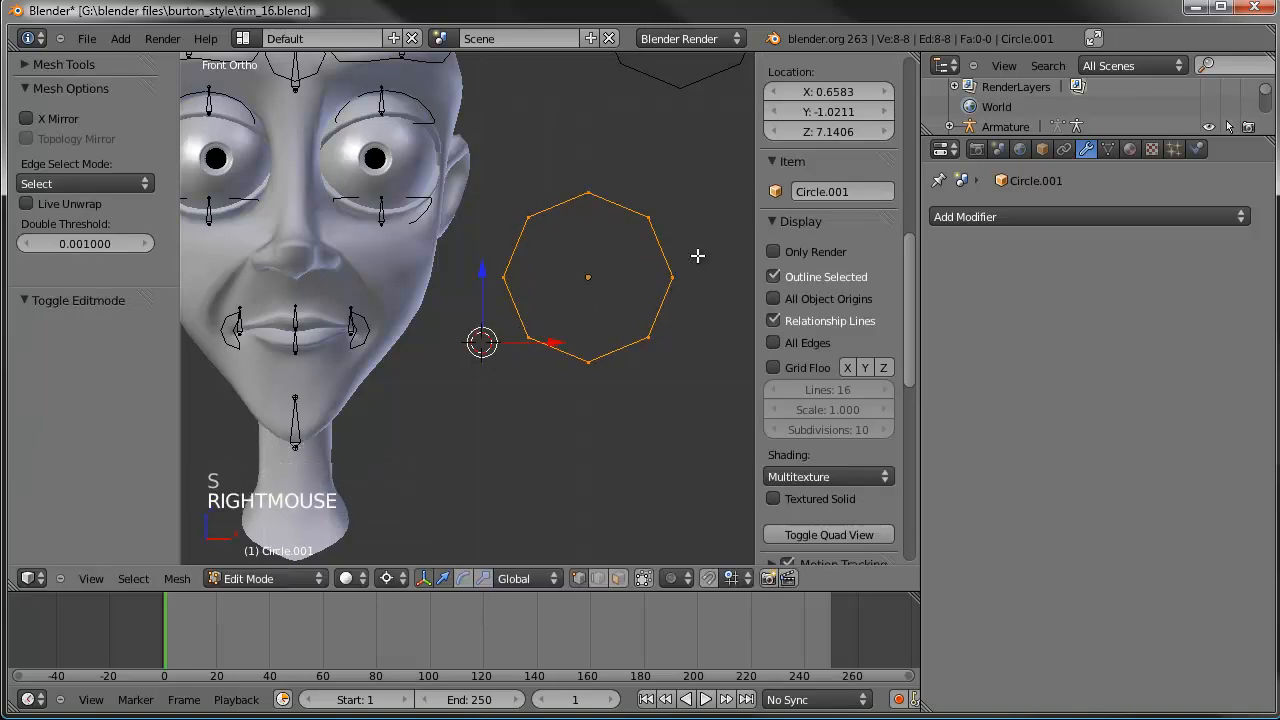
pyautogui.press('s')
pyautogui.click(659, 269)
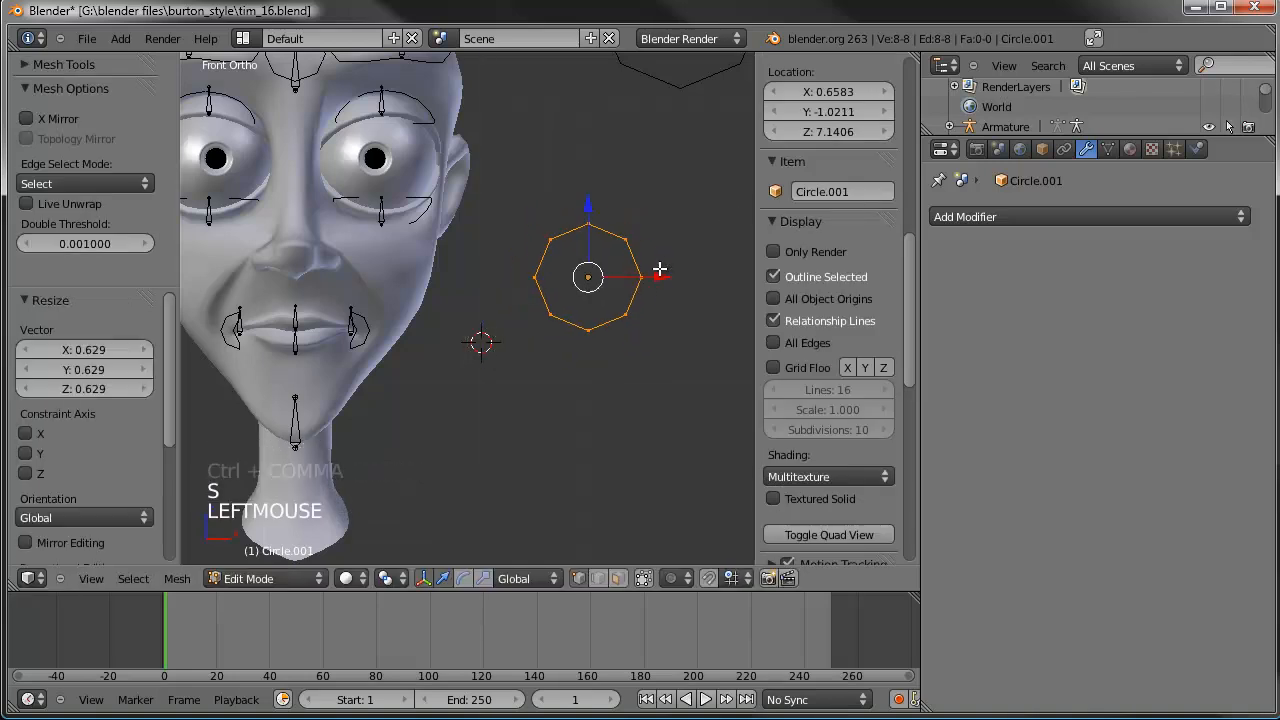
# Step: Flatten the circle's mesh along Z and raise its bottom middle vertex about 0.053
pyautogui.press('s')
pyautogui.press('z')
pyautogui.click(634, 280)
pyautogui.rightClick(590, 307)
pyautogui.press('g')
pyautogui.press('z')
pyautogui.click(591, 293)
# Step: Select the three bottom vertices of the flattened circle and raise them about 0.042 along Z
pyautogui.rightClick(589, 294)
pyautogui.keyDown('shift'); pyautogui.rightClick(589, 294); pyautogui.keyUp('shift')
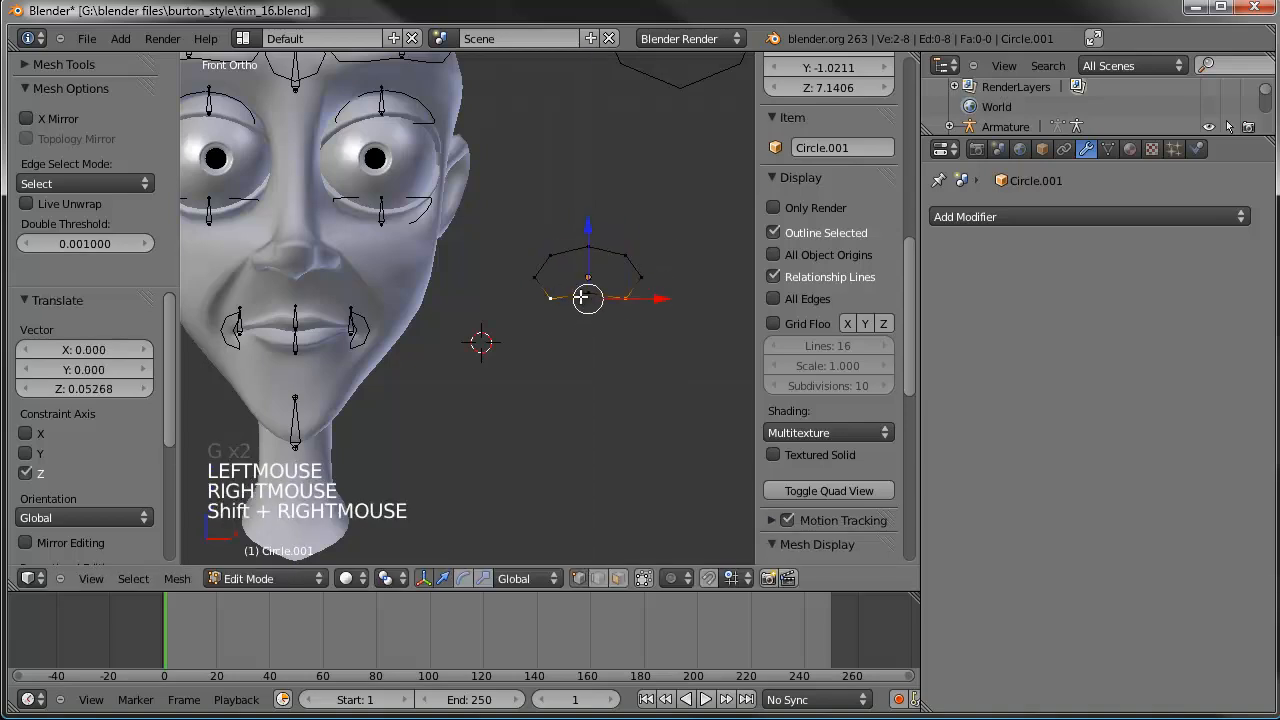
pyautogui.keyDown('shift'); pyautogui.rightClick(591, 294); pyautogui.keyUp('shift')
pyautogui.press('g')
pyautogui.press('z')
pyautogui.click(594, 282)
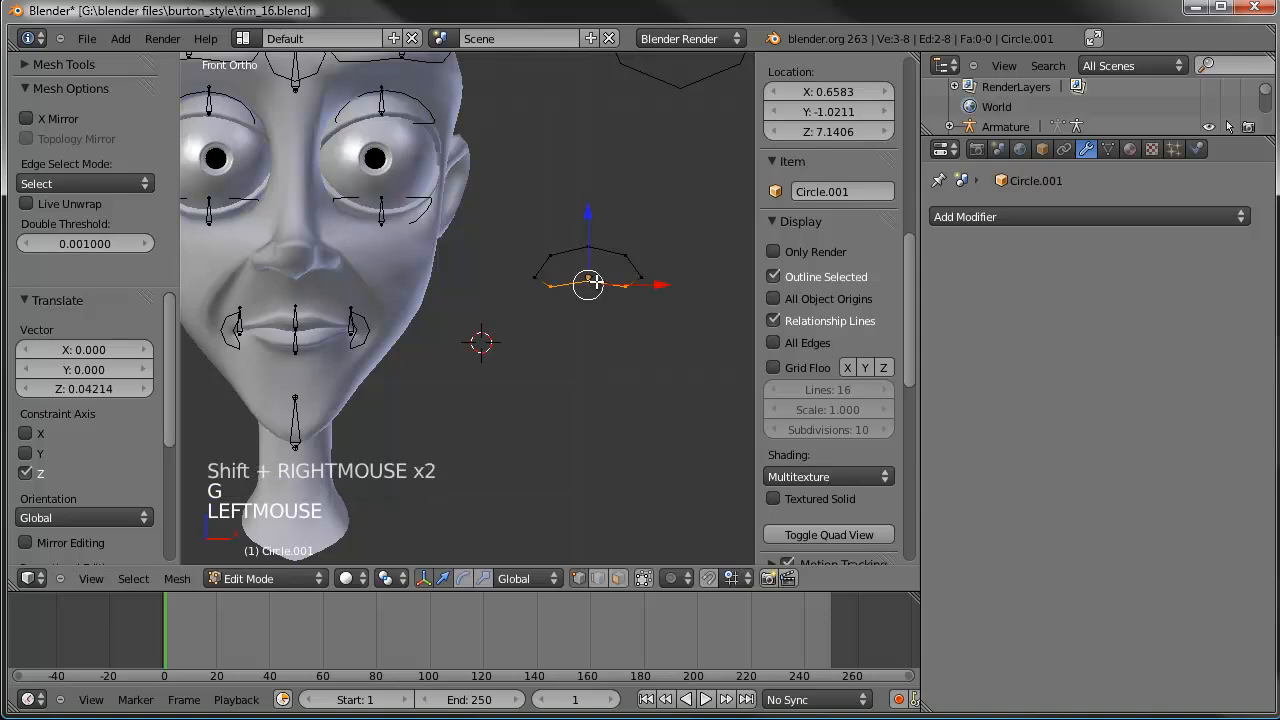
# Step: Move the flattened shape about -1.03 along X and -0.165 along Z onto the upper lip
pyautogui.press('Tab')
pyautogui.press('g')
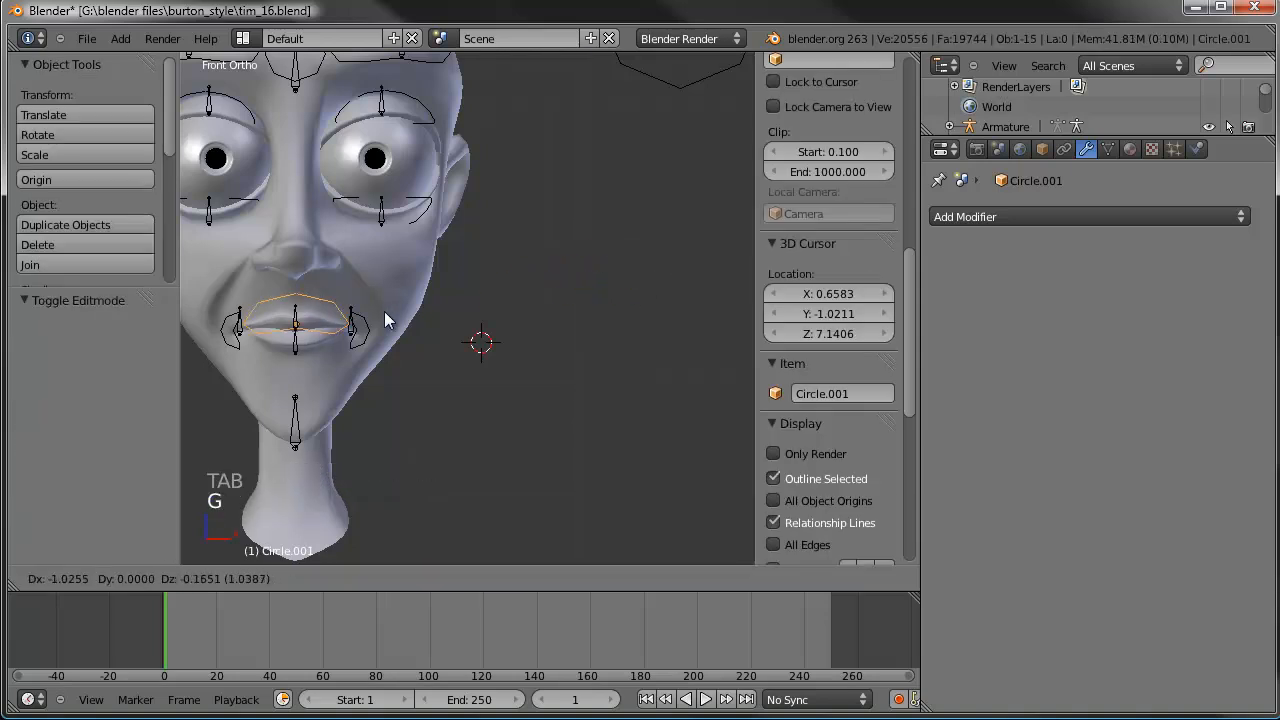
pyautogui.click(384, 311)
# Step: Scale the upper lip shape's mesh to roughly two thirds and nudge the object so it sits on the upper lip bone
pyautogui.keyDown('shift'); pyautogui.moveTo(381, 314); pyautogui.dragTo(528, 313, button='middle'); pyautogui.keyUp('shift')
pyautogui.scroll(3, 528, 313)
pyautogui.scroll(1, 532, 309)
pyautogui.press('Tab')
pyautogui.press('a')
pyautogui.press('a')
pyautogui.press('a')
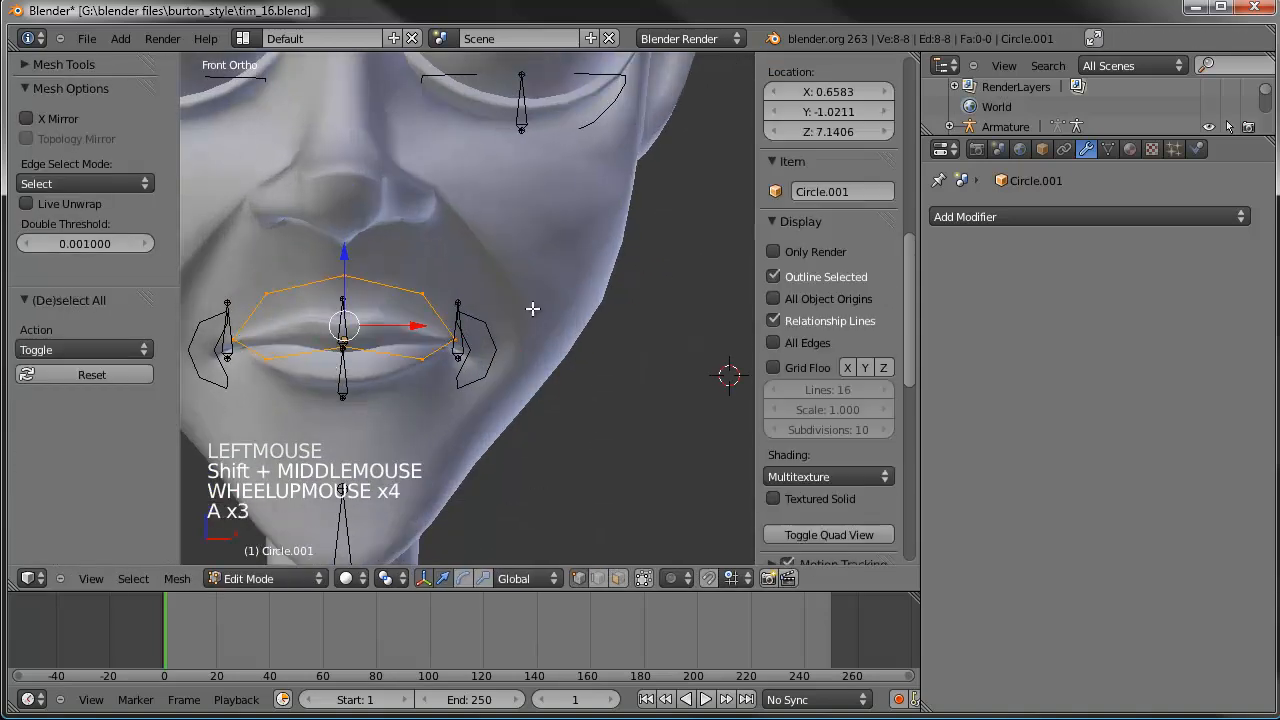
pyautogui.press('s')
pyautogui.click(462, 324)
pyautogui.press('Tab')
pyautogui.press('g')
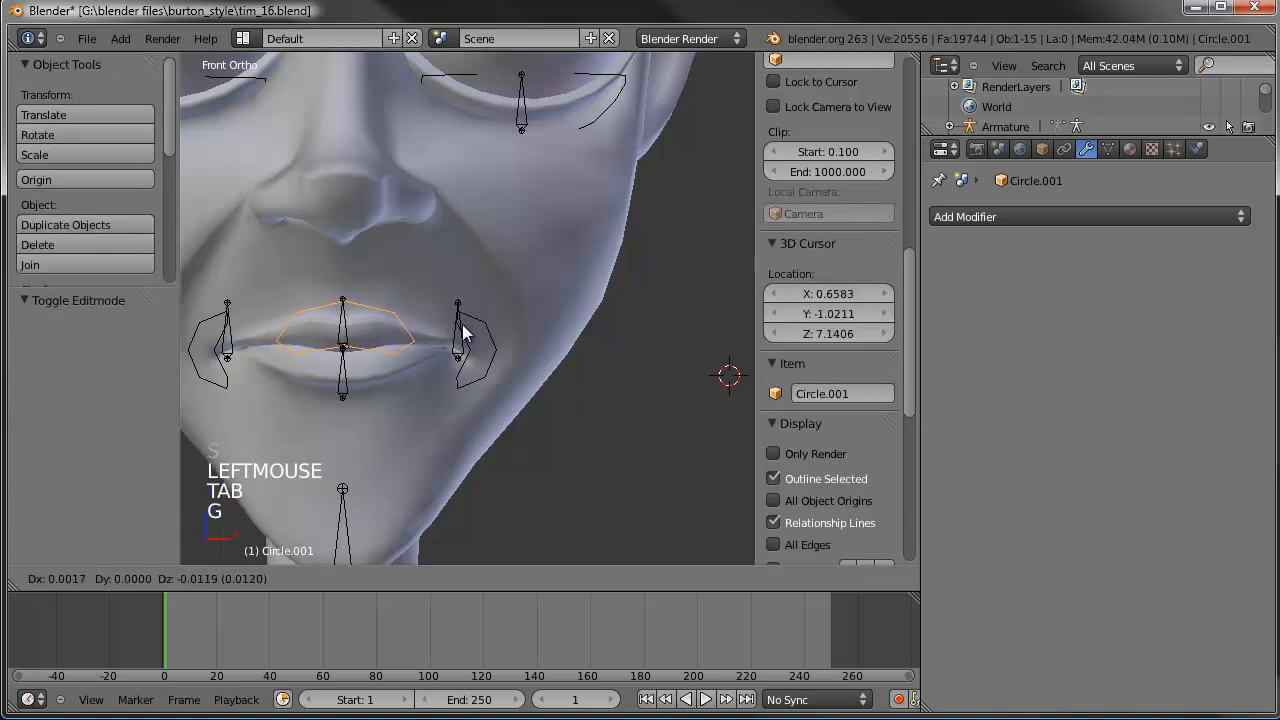
pyautogui.click(462, 335)
# Step: Raise the upper lip shape's mesh slightly along Z and scale it by about 0.74 along Z
pyautogui.press('Tab')
pyautogui.press('g')
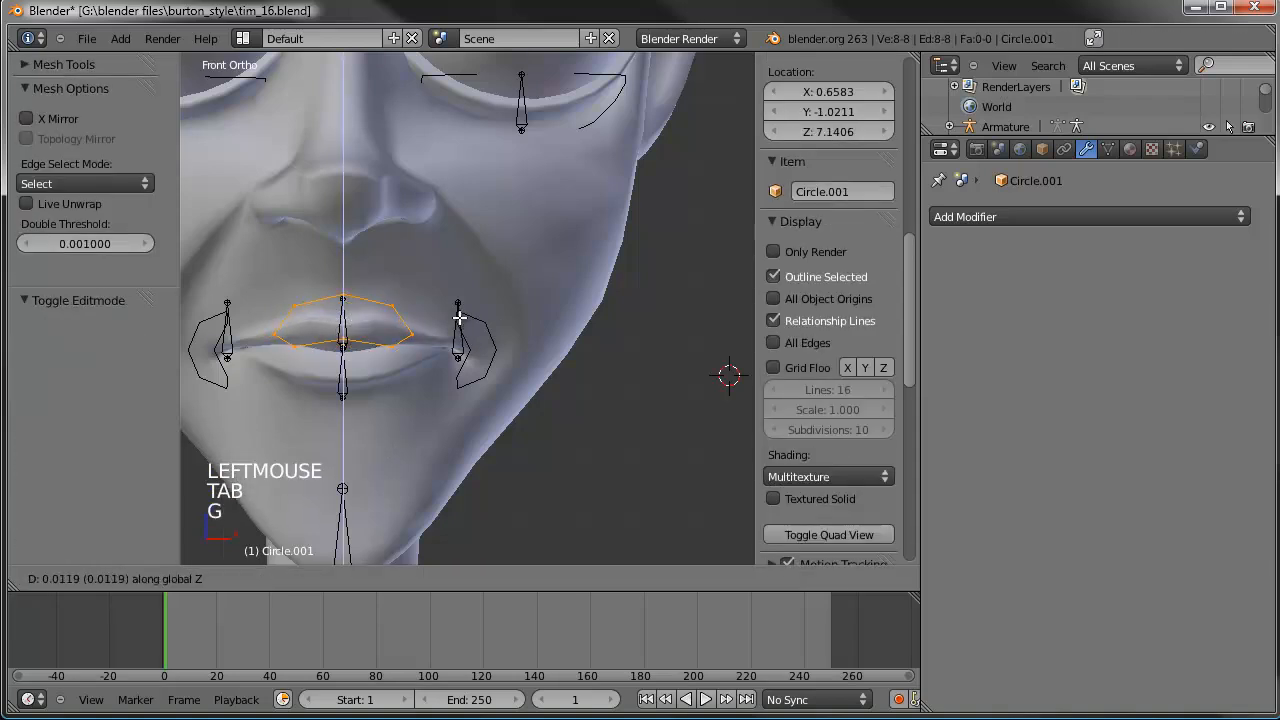
pyautogui.click(465, 310)
pyautogui.press('s')
pyautogui.press('s')
pyautogui.click(436, 323)
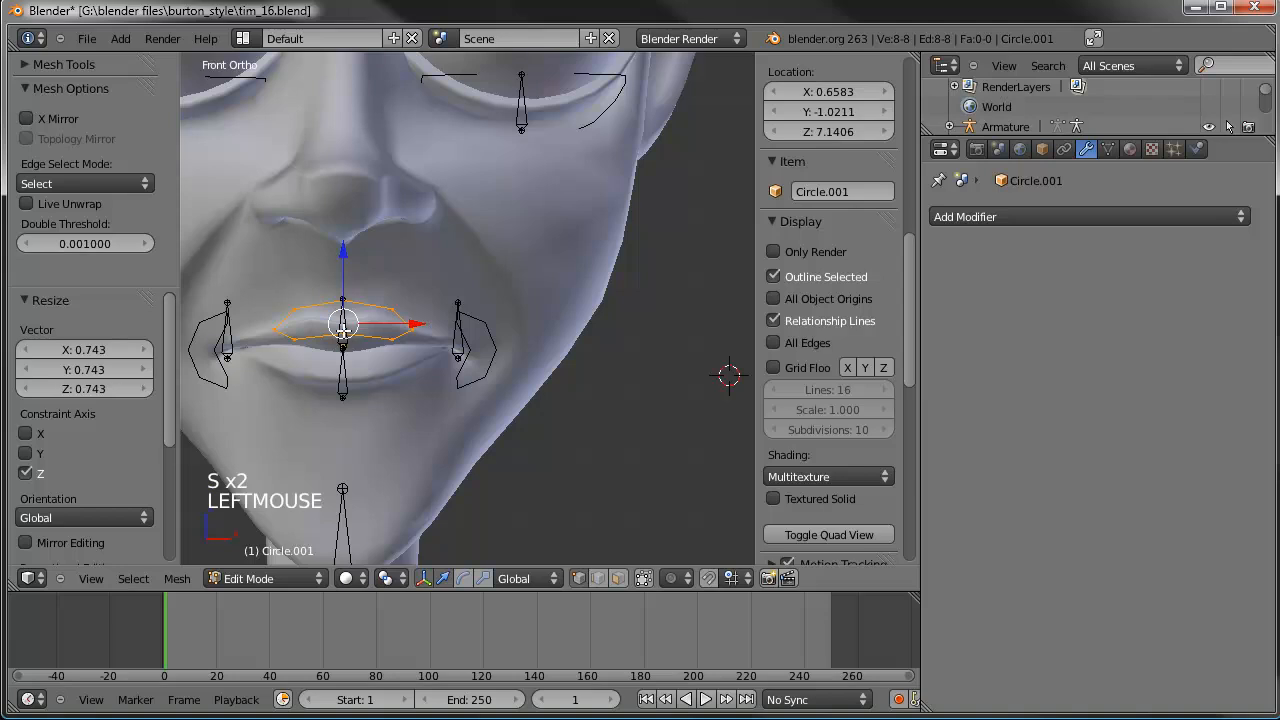
# Step: Select the top and bottom middle vertices of the upper lip shape, adjust their position and leave mesh editing
pyautogui.rightClick(343, 302)
pyautogui.keyDown('shift'); pyautogui.rightClick(343, 340); pyautogui.keyUp('shift')
pyautogui.press('g')
pyautogui.click(345, 322)
pyautogui.press('Tab')
# Step: Duplicate the upper lip shape and move the copy about -0.088 along Z onto the lower lip
pyautogui.scroll(-4, 433, 322)
pyautogui.scroll(2, 433, 322)
pyautogui.keyDown('shift'); pyautogui.moveTo(433, 322); pyautogui.dragTo(475, 264, button='middle'); pyautogui.keyUp('shift')
pyautogui.hotkey('shift', 'd')
pyautogui.hotkey('shift', 'd')
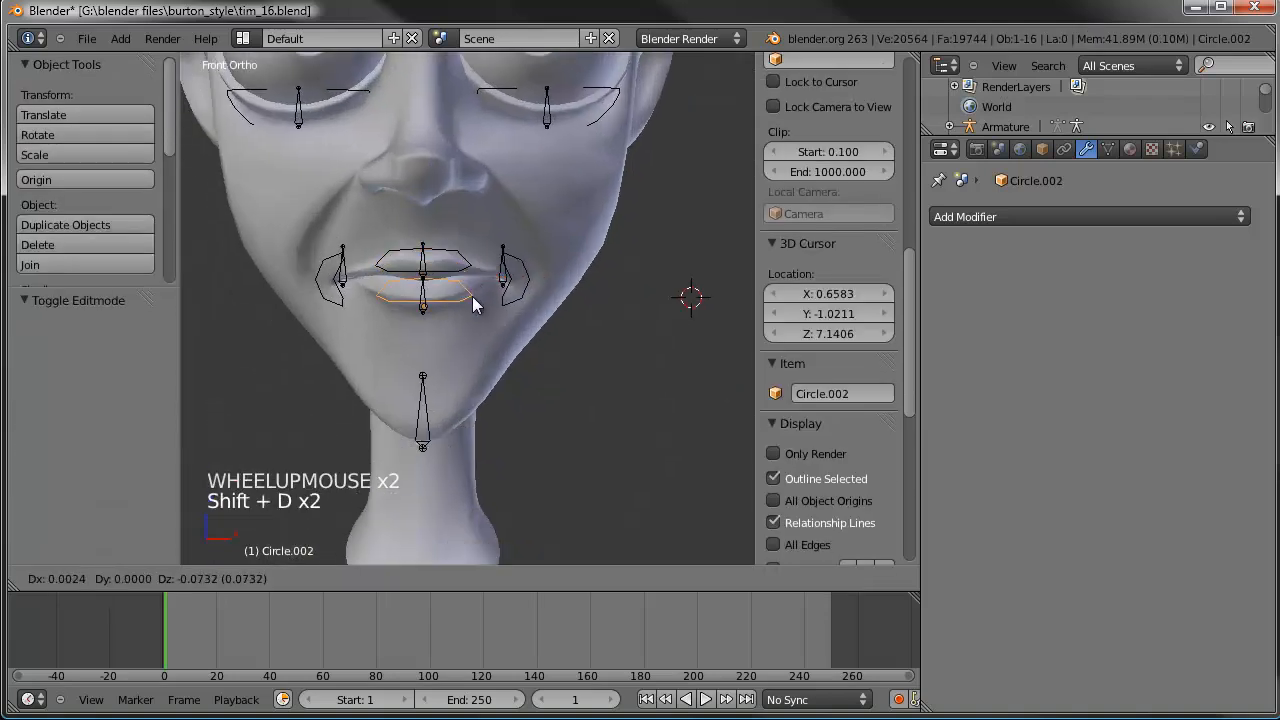
pyautogui.click(476, 309)
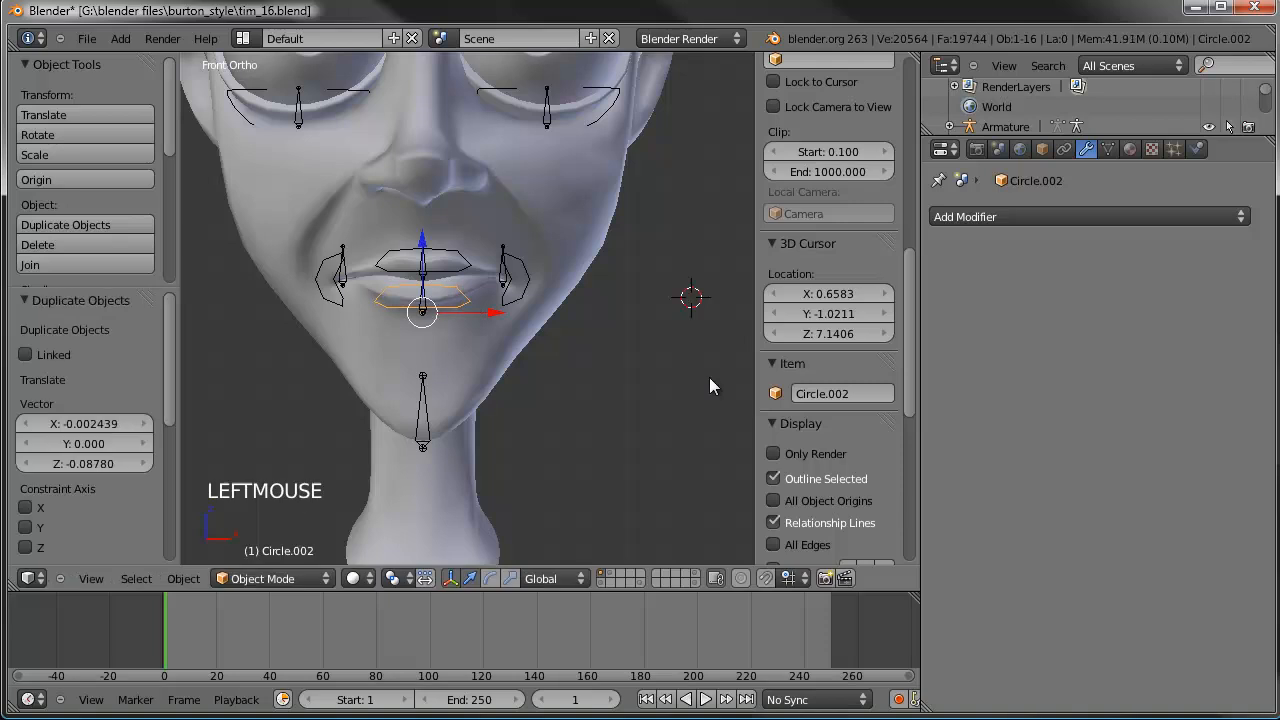
# Step: Select the mirrored crescent at the right mouth corner and rename it FCSh_mouth.R
pyautogui.rightClick(445, 258)
pyautogui.rightClick(338, 283)
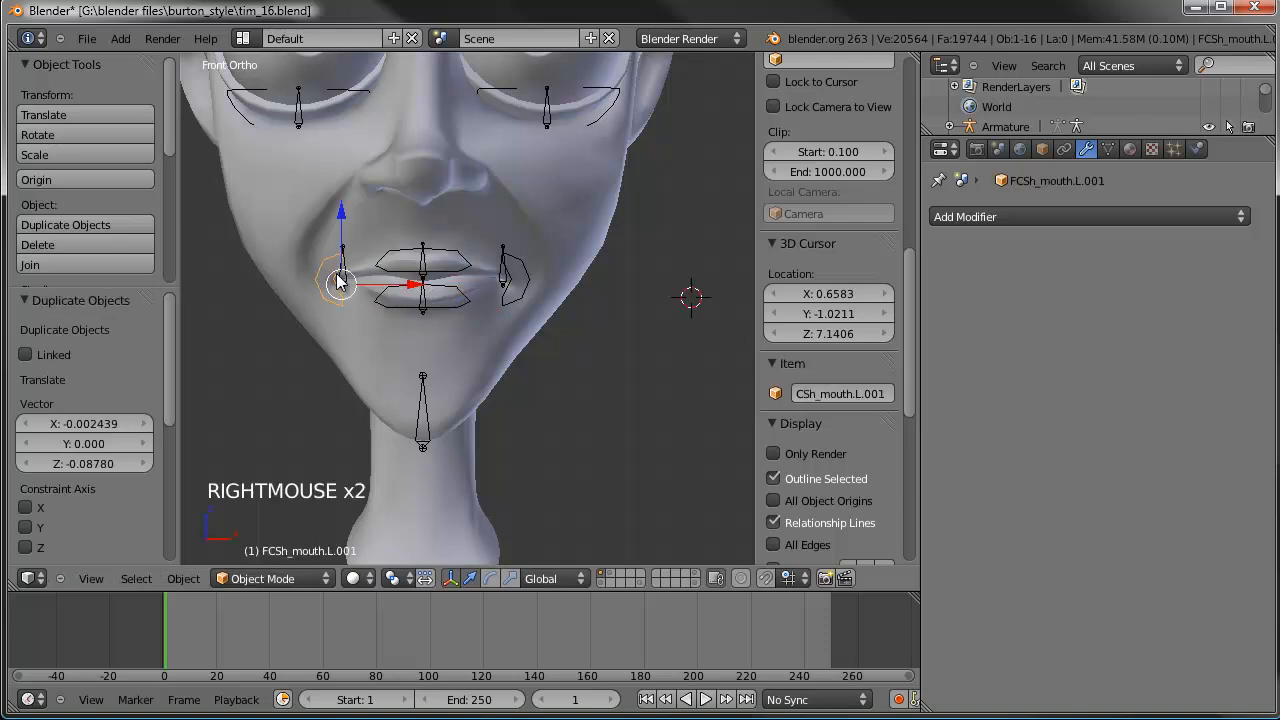
pyautogui.click(867, 393)
pyautogui.moveTo(858, 393); pyautogui.dragTo(927, 392)
pyautogui.write('R')
pyautogui.press('Return')
# Step: Select the upper lip shape and rename it FCSh_lip.T
pyautogui.rightClick(462, 262)
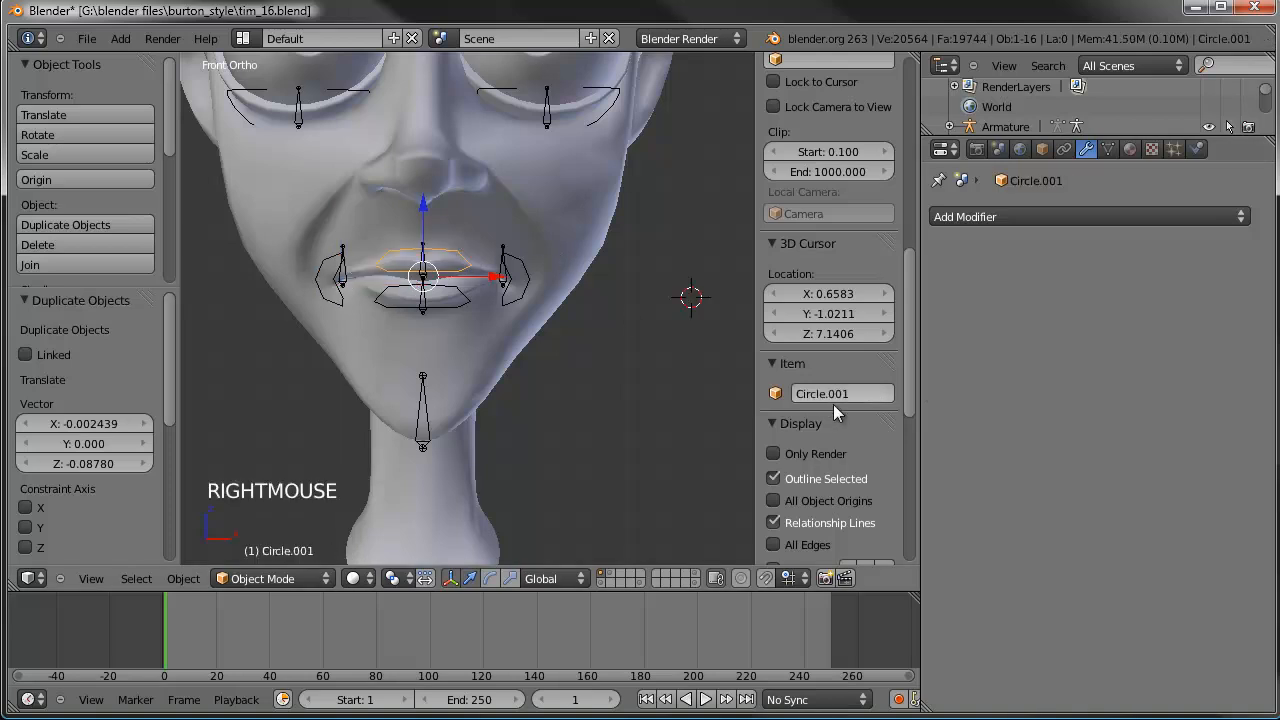
pyautogui.click(826, 394)
pyautogui.write('FCS')
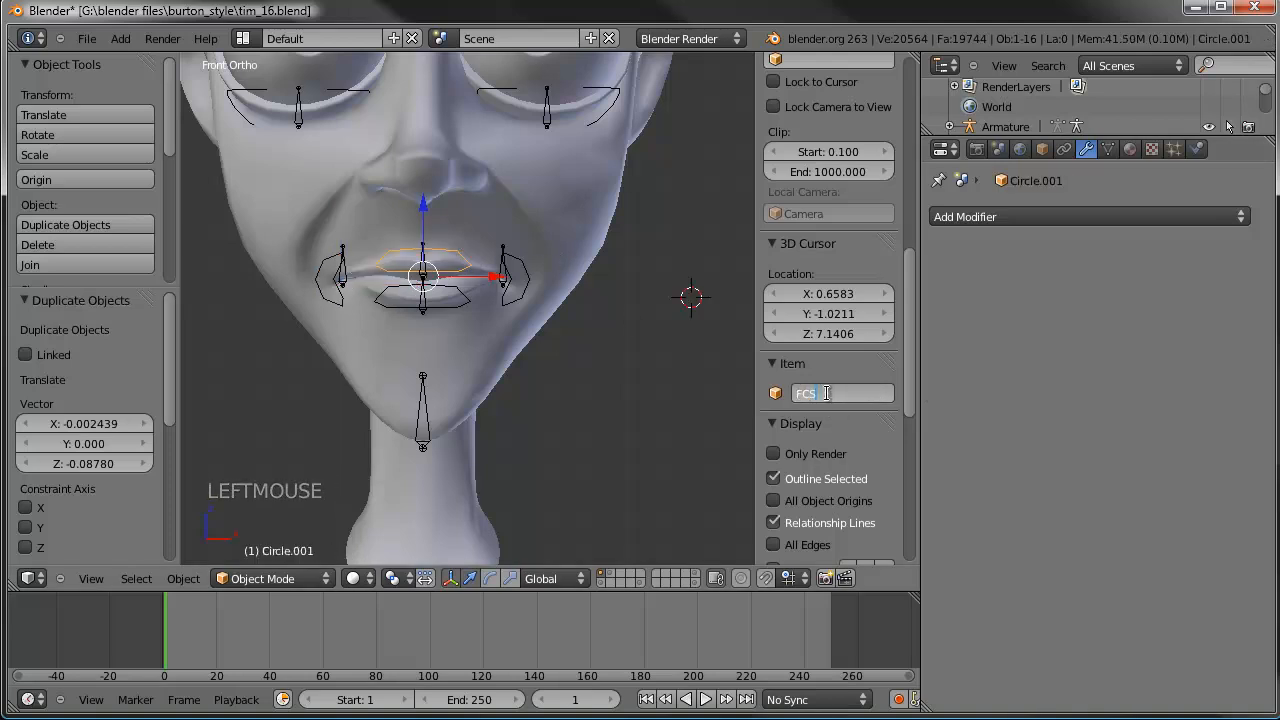
pyautogui.write('h_lip>T')
pyautogui.press('Return')
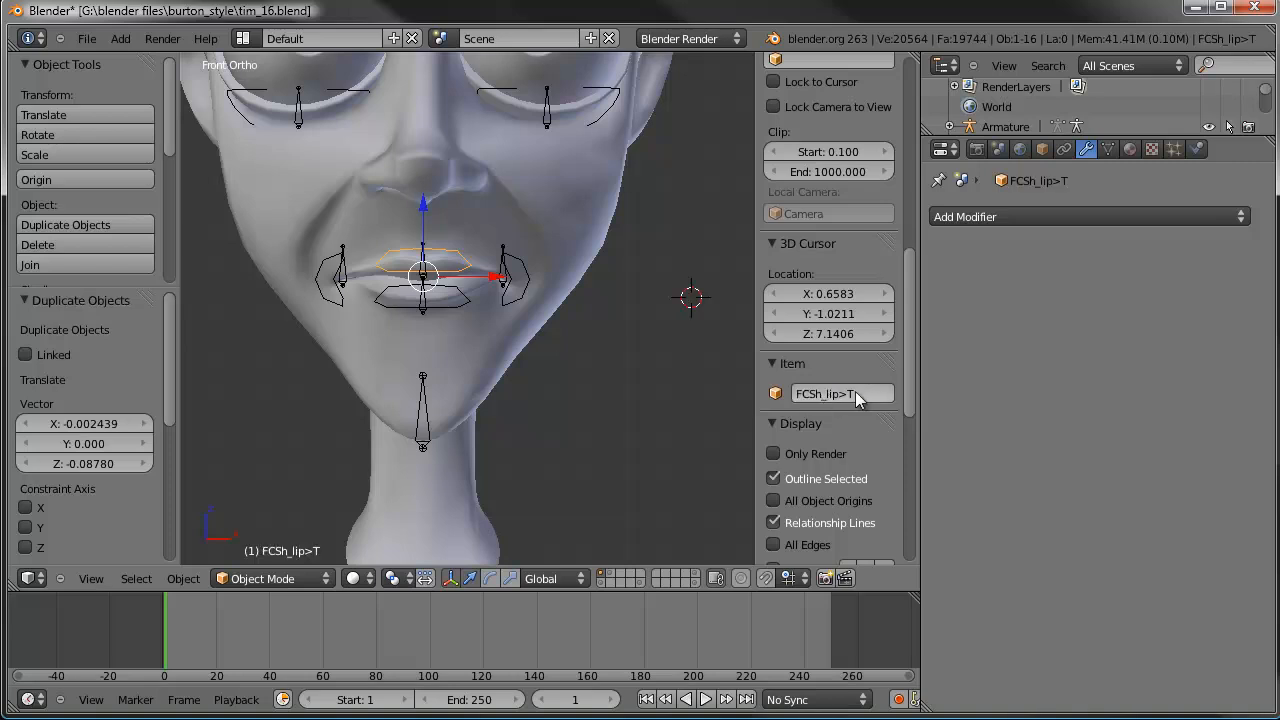
pyautogui.click(855, 391)
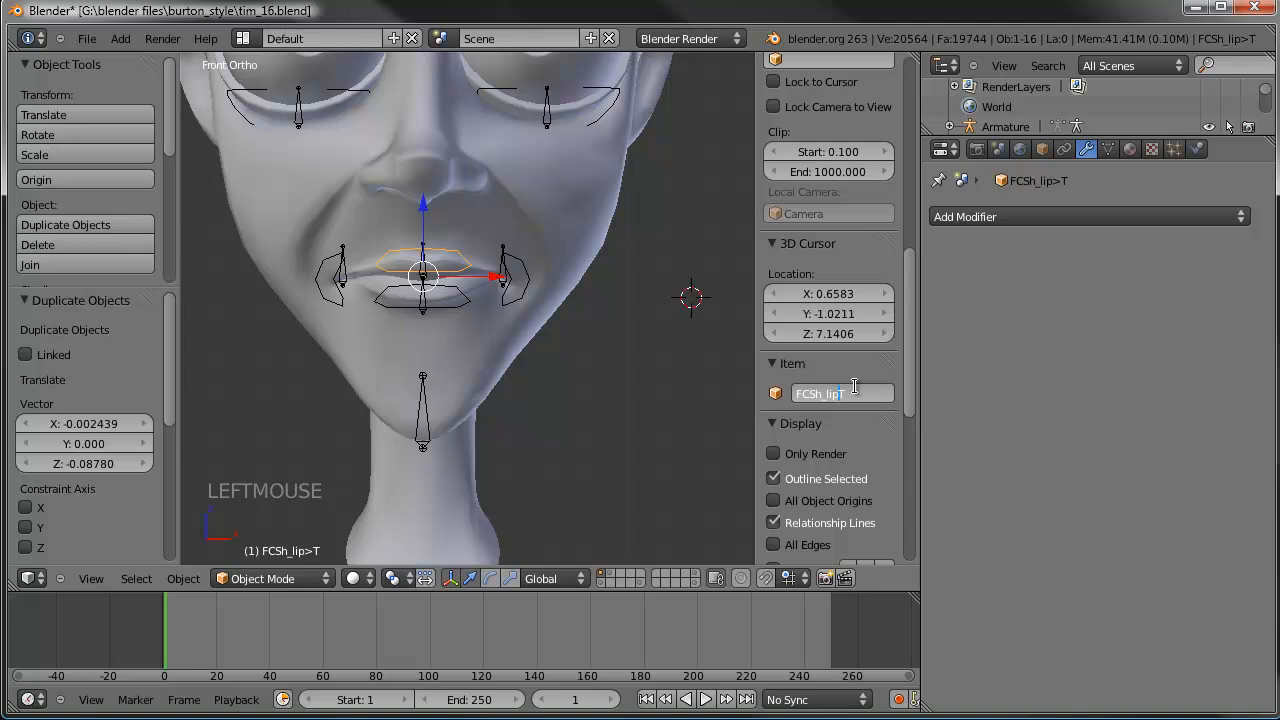
pyautogui.press('Return')
# Step: Copy the upper lip shape's name to the lower lip shape and change it to FCSh_lip.B
pyautogui.hotkey('ctrl', 'c')
pyautogui.rightClick(460, 310)
pyautogui.hotkey('ctrl', 'v')
pyautogui.click(819, 390)
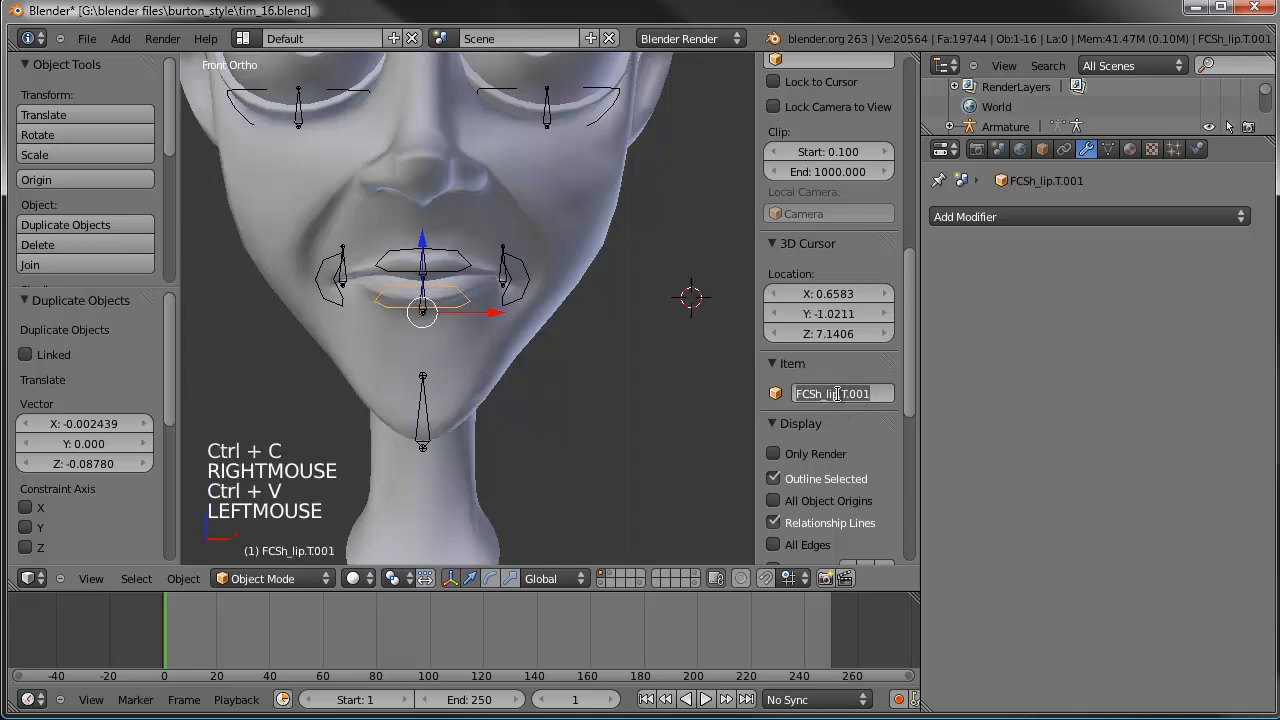
pyautogui.press('BackSpace')
pyautogui.press('BackSpace')
pyautogui.press('BackSpace')
pyautogui.press('BackSpace')
pyautogui.press('BackSpace')
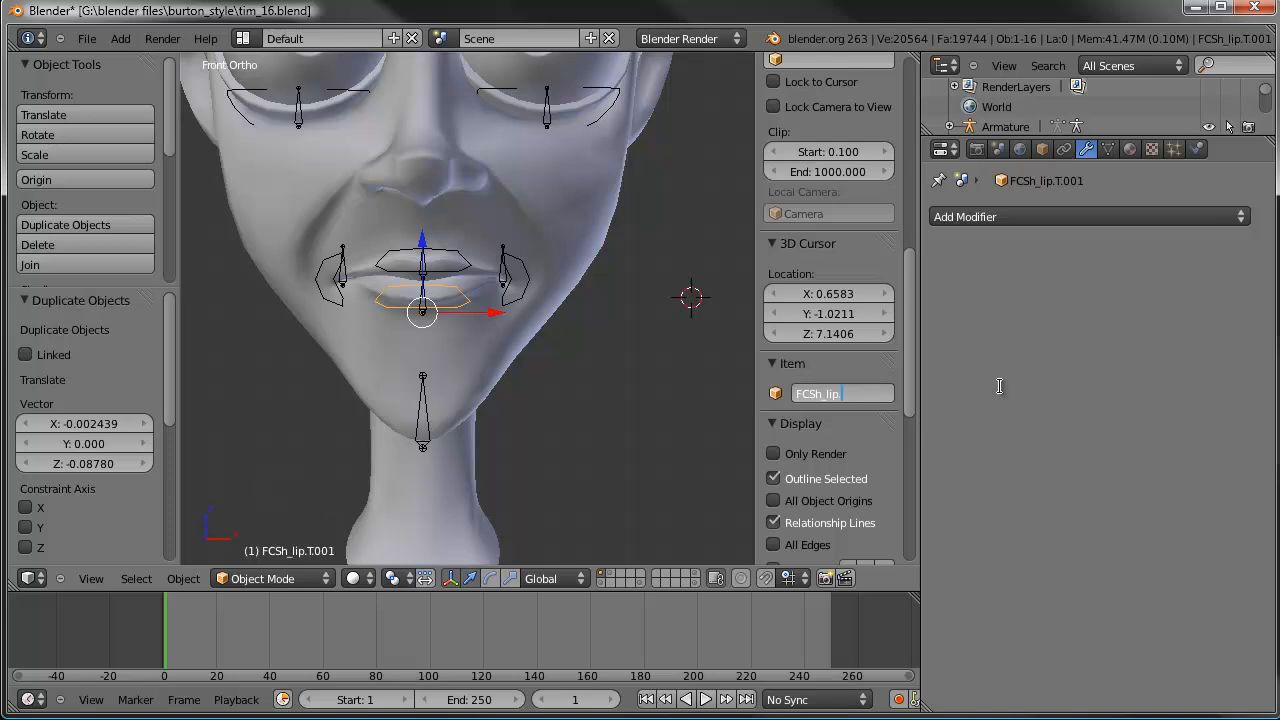
pyautogui.write('B')
pyautogui.press('Return')
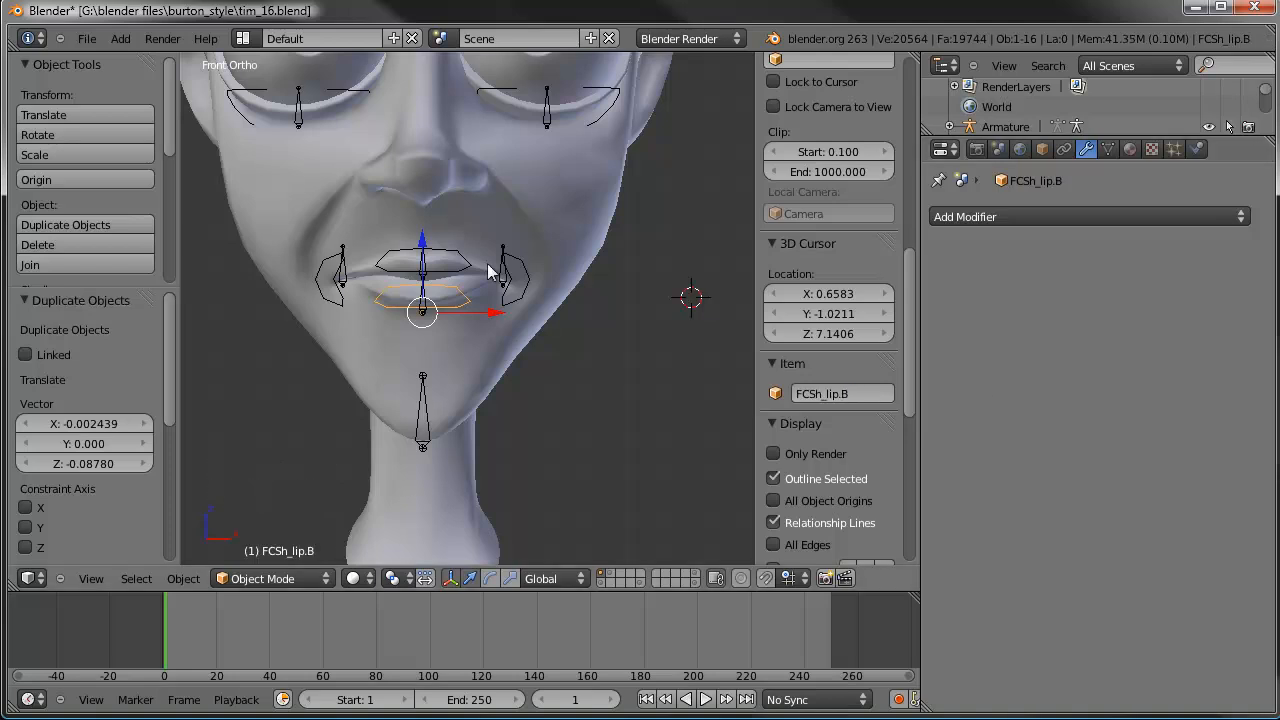
# Step: Open the lower lip shape's mesh for editing with all of its vertices selected
pyautogui.press('Tab')
pyautogui.scroll(3, 485, 262)
pyautogui.press('a')
pyautogui.press('a')
pyautogui.press('r')
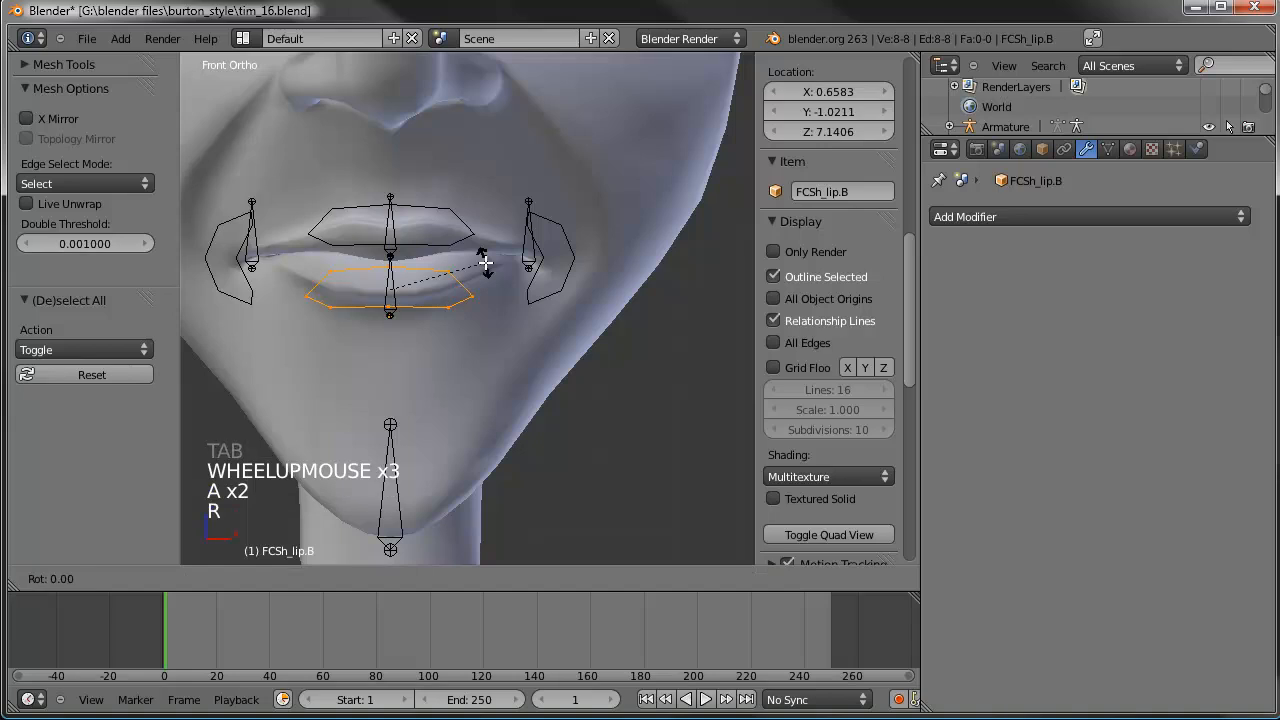
pyautogui.press('s')
pyautogui.press('x')
pyautogui.press('0')
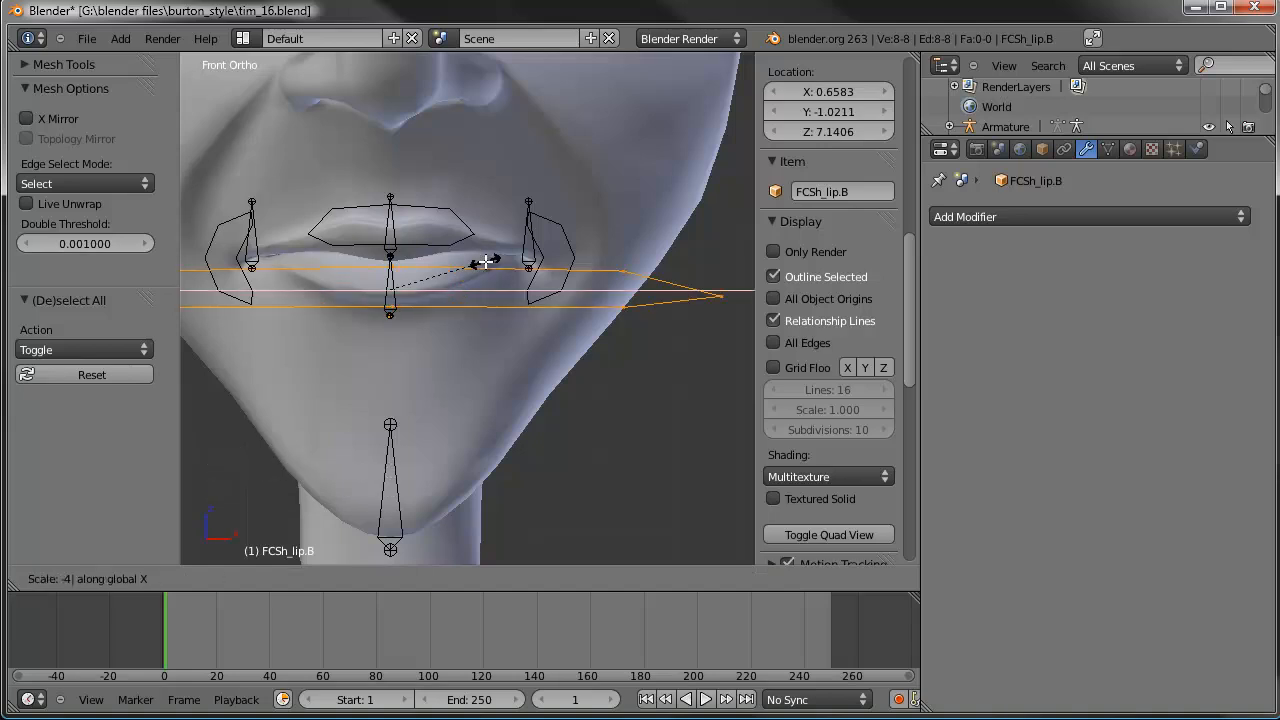
pyautogui.press('Escape')
pyautogui.press('s')
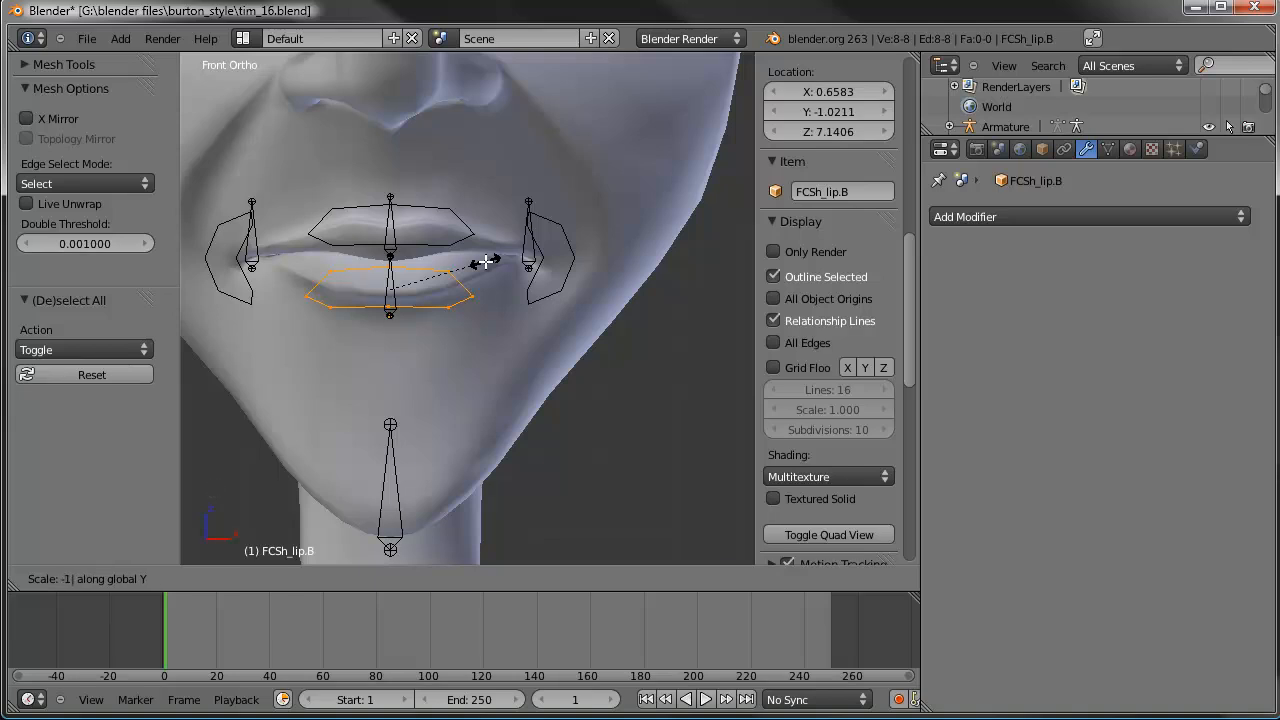
pyautogui.press('Return')
# Step: Flip the lower lip shape's vertices with a Z scale of -1 and position them over the lower lip
pyautogui.press('s')
pyautogui.press('z')
pyautogui.press('-')
pyautogui.press('1')
pyautogui.press('Return')
pyautogui.press('g')
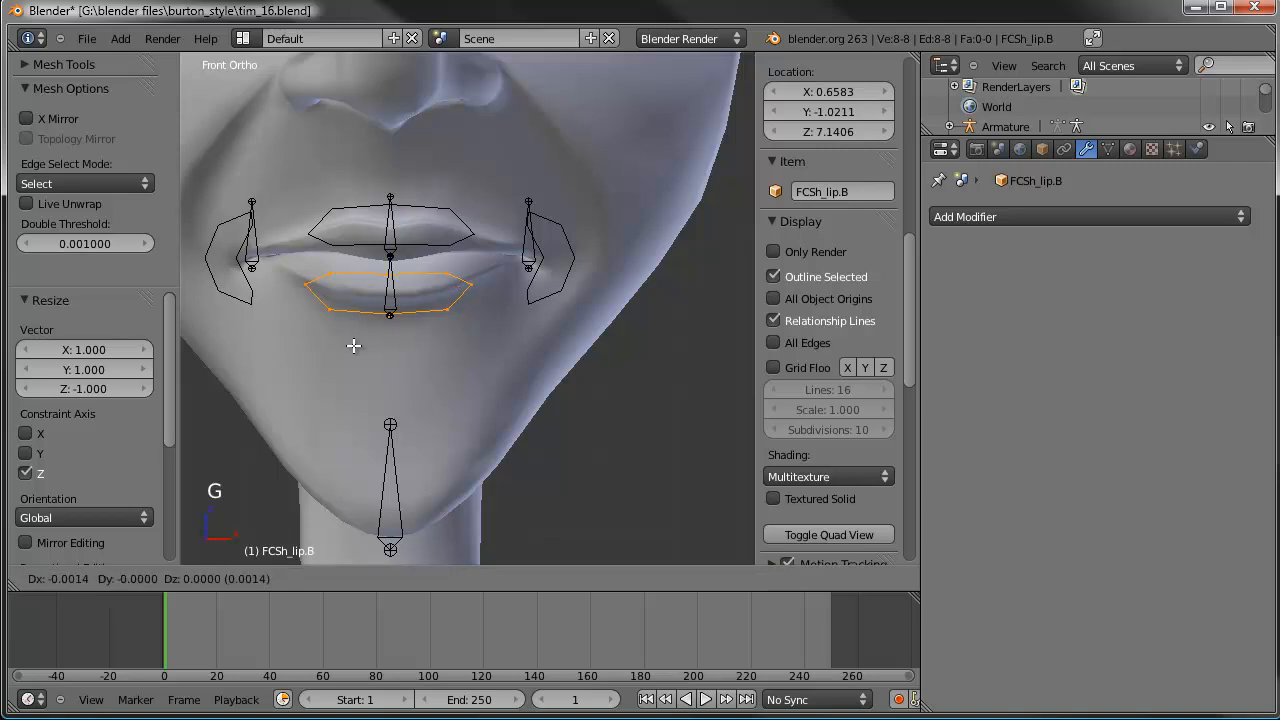
pyautogui.click(354, 336)
pyautogui.press('Tab')
# Step: Select the spare octagonal circle beside the head and move it onto the base of the chin bone
pyautogui.scroll(-3, 432, 265)
pyautogui.press('a')
pyautogui.scroll(-2, 455, 238)
pyautogui.keyDown('shift'); pyautogui.moveTo(480, 300); pyautogui.dragTo(447, 330, button='middle'); pyautogui.keyUp('shift')
pyautogui.rightClick(442, 311)
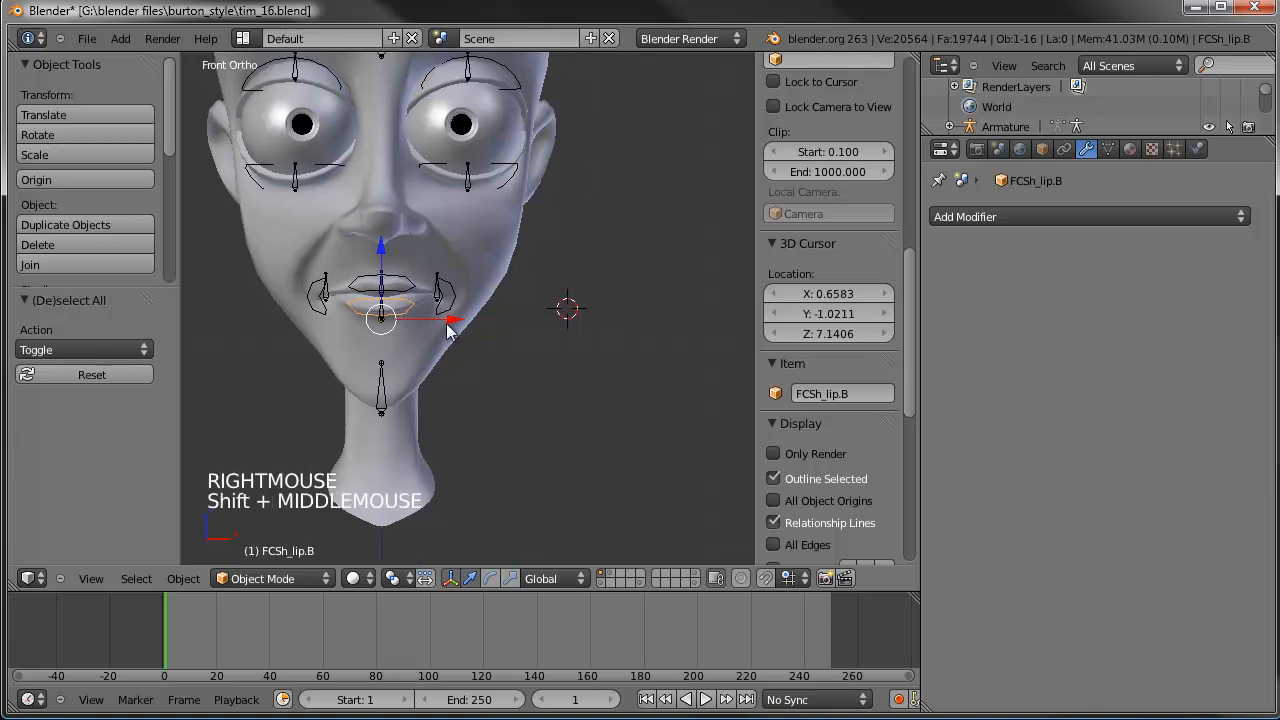
pyautogui.scroll(-4, 447, 330)
pyautogui.rightClick(612, 161)
pyautogui.rightClick(636, 170)
pyautogui.press('g')
pyautogui.press('g')
pyautogui.press('g')
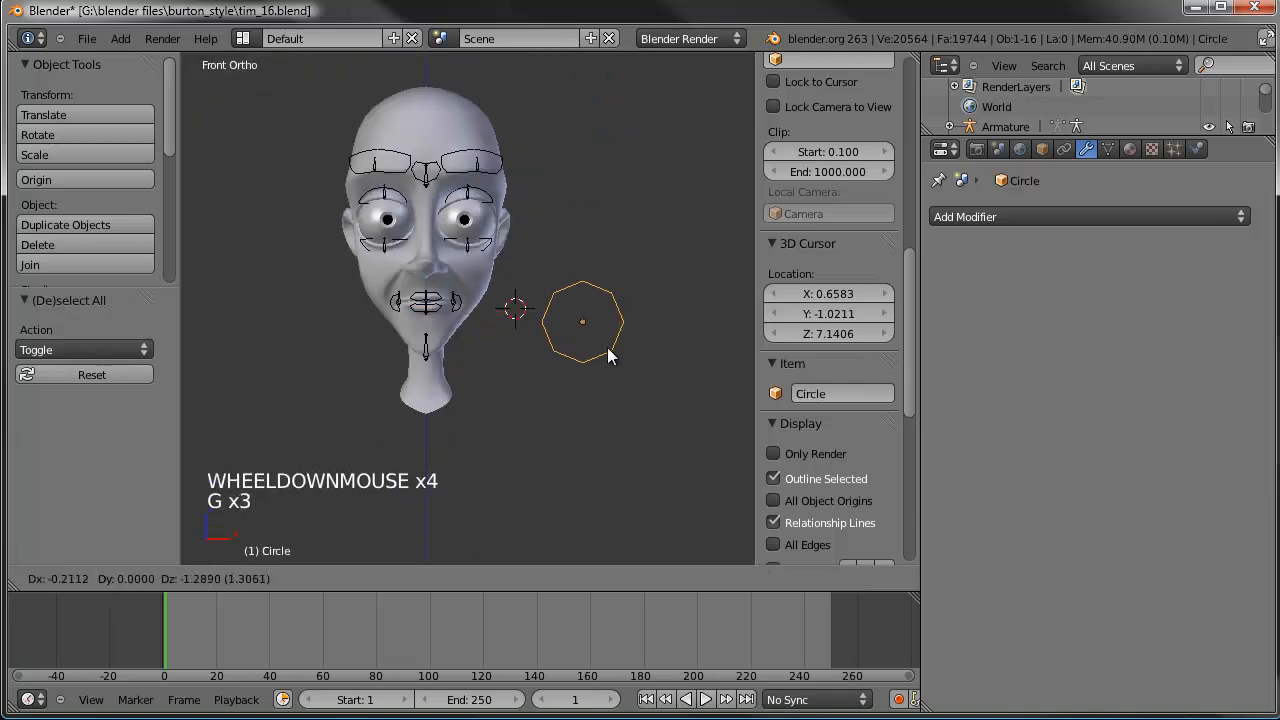
pyautogui.click(617, 347)
pyautogui.scroll(3, 617, 347)
pyautogui.press('g')
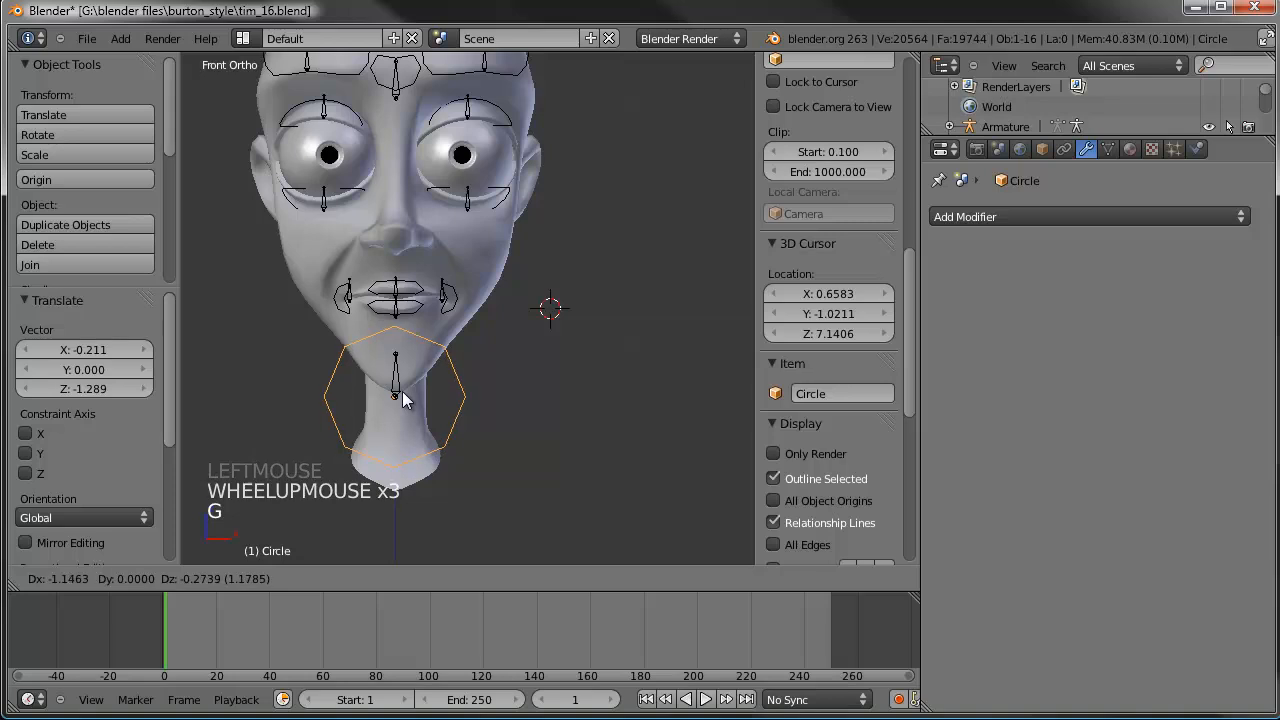
pyautogui.click(402, 391)
pyautogui.press('g')
pyautogui.click(403, 391)
# Step: Rename the circle at the chin as FCSh_chin
pyautogui.click(829, 388)
pyautogui.write('FCSh')
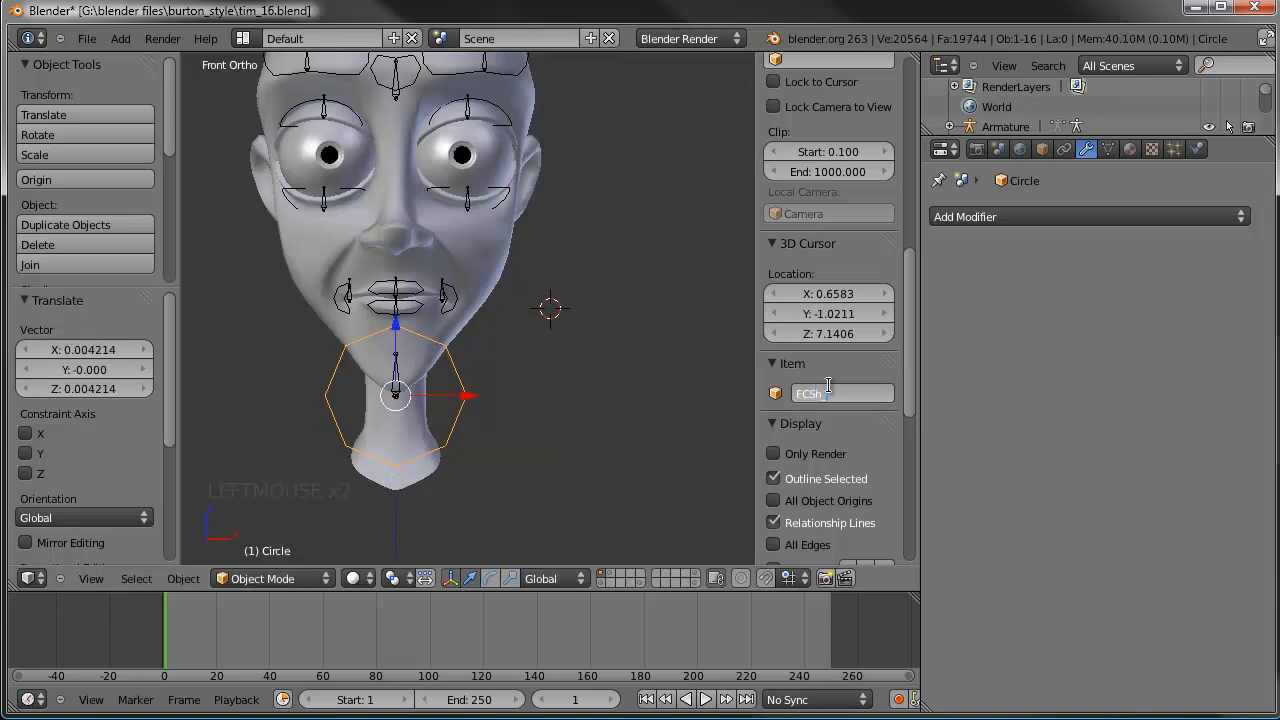
pyautogui.press('Return')
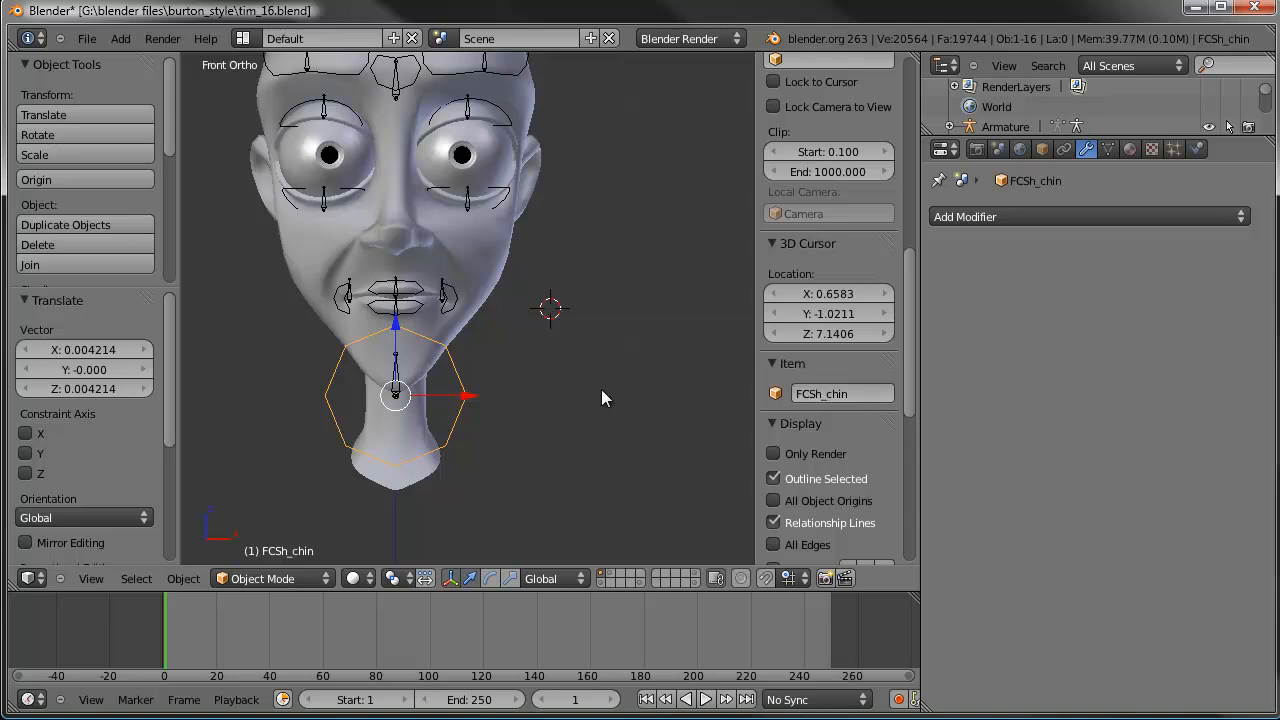
# Step: Scale the chin shape's vertices to about 0.35 and raise them about 0.073 along Z
pyautogui.press('Tab')
pyautogui.press('s')
pyautogui.click(471, 391)
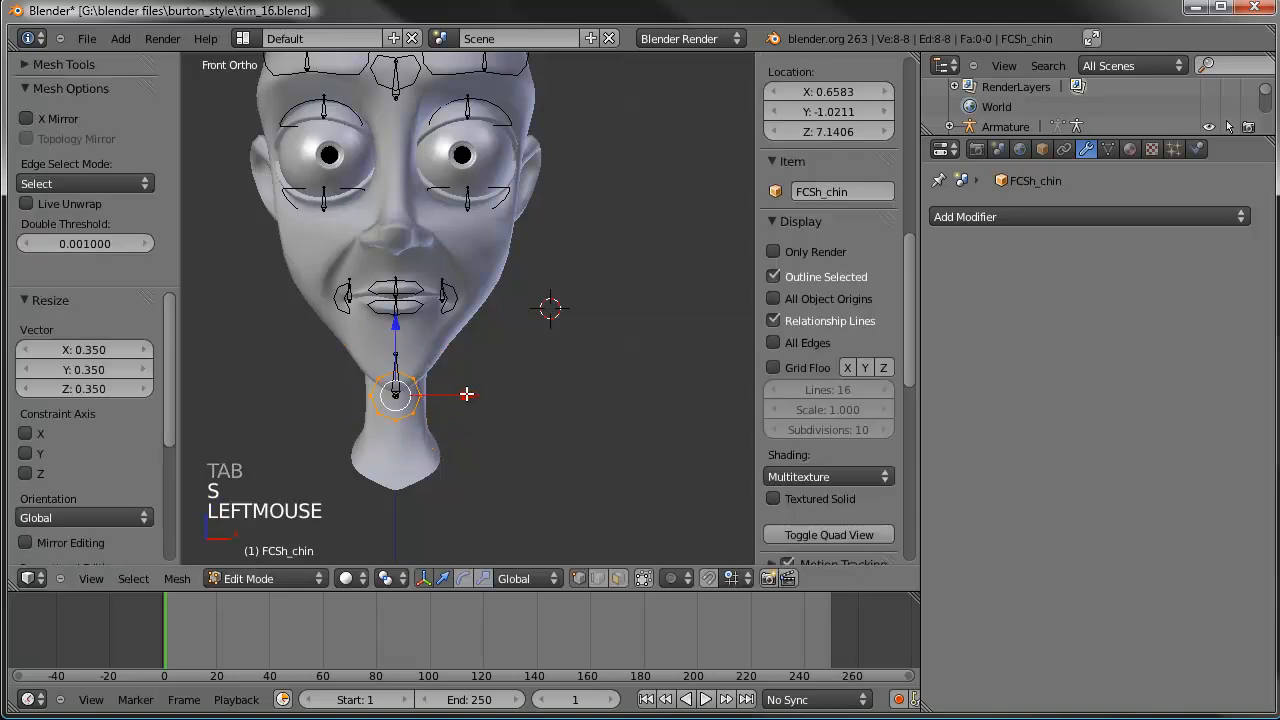
pyautogui.scroll(4, 449, 403)
pyautogui.keyDown('shift'); pyautogui.moveTo(449, 403); pyautogui.dragTo(559, 338, button='middle'); pyautogui.keyUp('shift')
pyautogui.press('g')
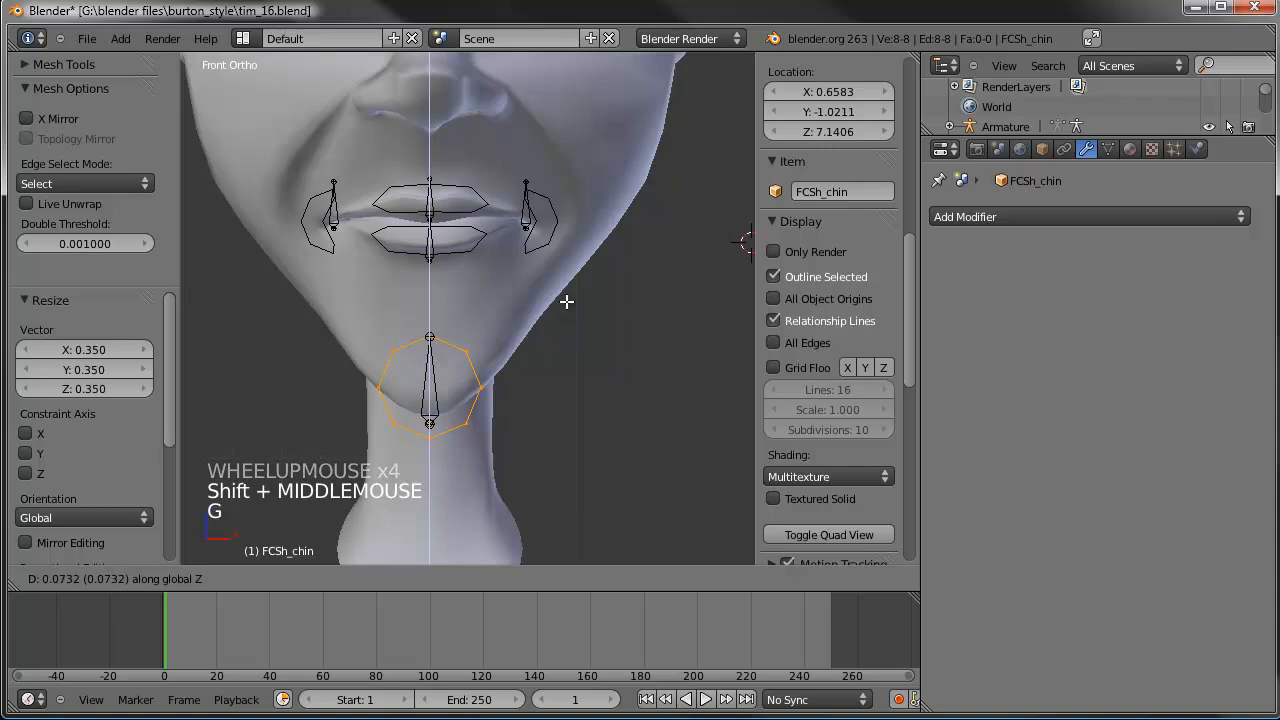
pyautogui.click(565, 300)
# Step: Select the chin shape's three top vertices and lower them so the upper edge dips in the middle
pyautogui.rightClick(429, 335)
pyautogui.keyDown('shift'); pyautogui.rightClick(428, 331); pyautogui.keyUp('shift')
pyautogui.keyDown('shift'); pyautogui.rightClick(428, 330); pyautogui.keyUp('shift')
pyautogui.press('g')
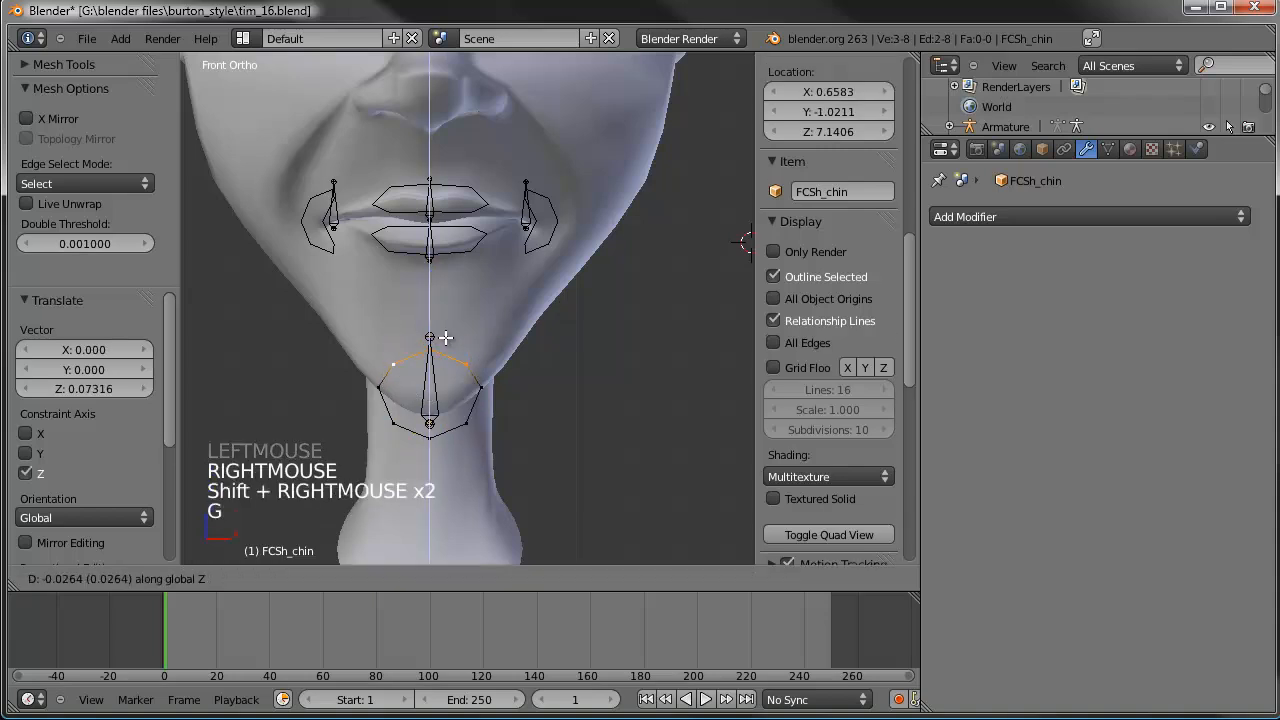
pyautogui.click(430, 375)
pyautogui.press('g')
pyautogui.press('g')
pyautogui.click(437, 377)
# Step: Scale the whole chin shape to about 0.79 and raise it along Z around the chin
pyautogui.press('a')
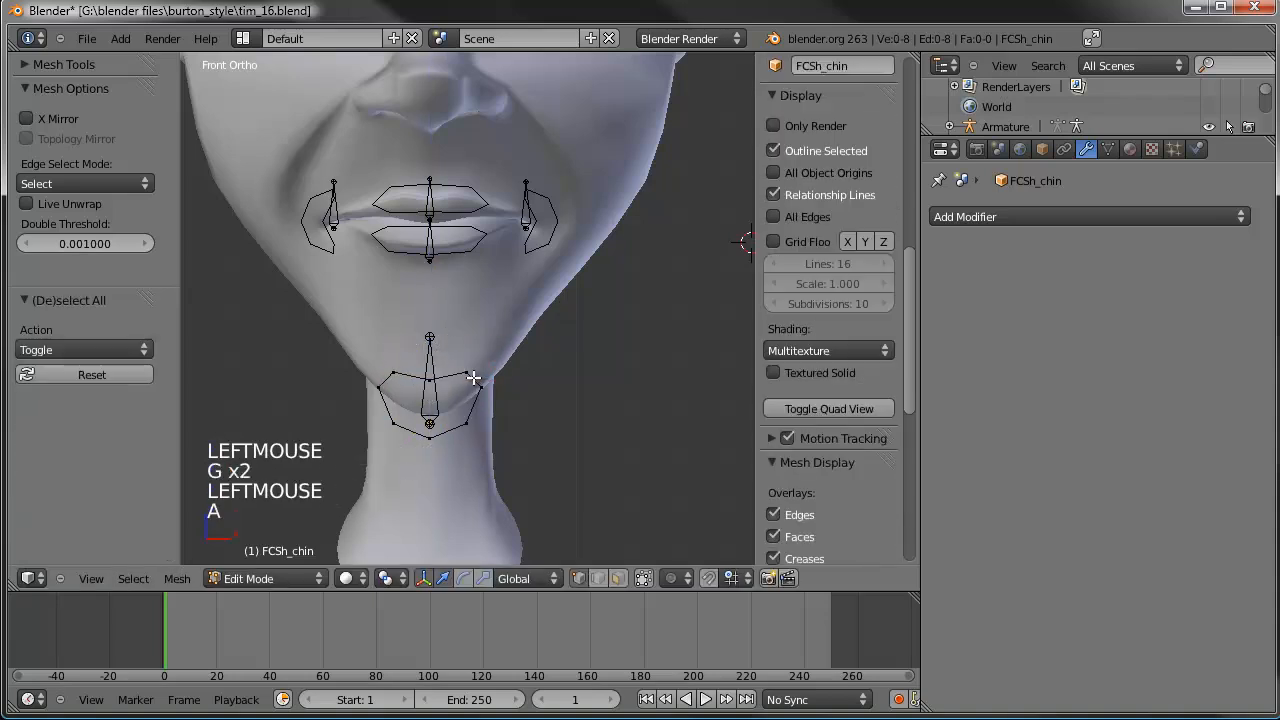
pyautogui.press('a')
pyautogui.press('s')
pyautogui.click(466, 385)
pyautogui.press('g')
pyautogui.press('x')
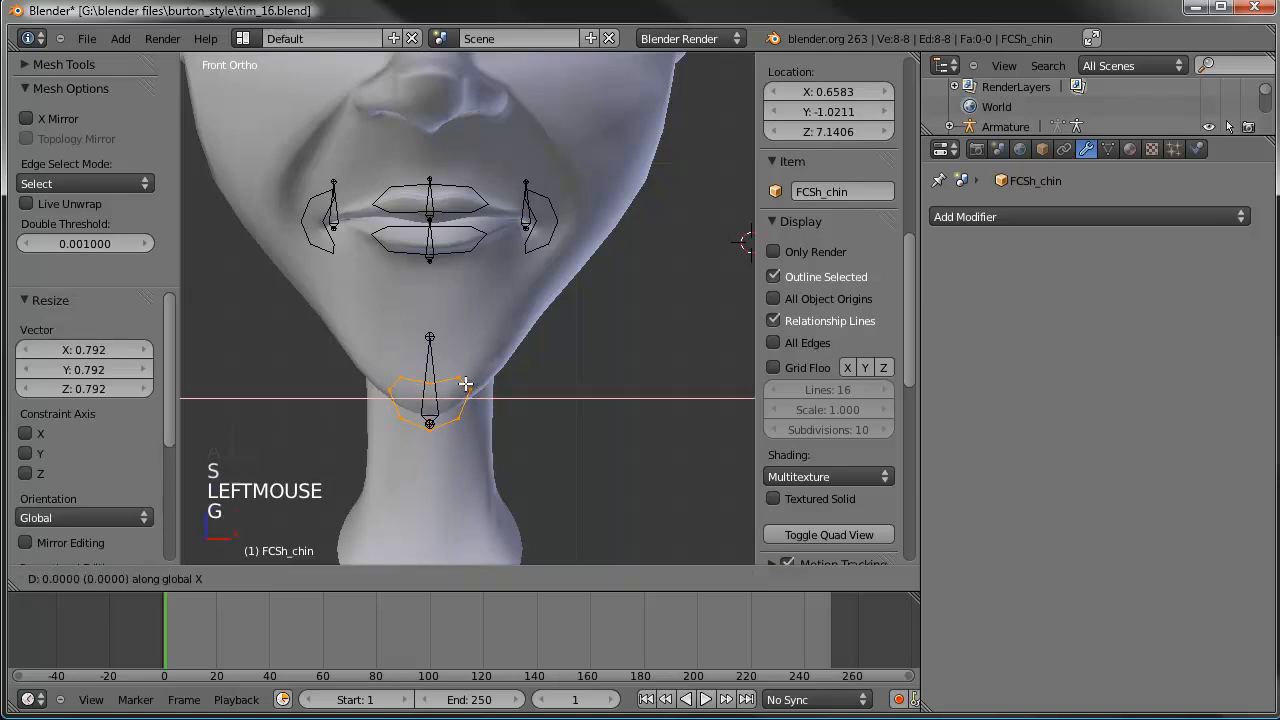
pyautogui.click(466, 380)
pyautogui.press('g')
pyautogui.press('z')
pyautogui.click(468, 368)
# Step: Widen the chin shape along X, adjust its position over the chin and finish editing the mesh
pyautogui.press('s')
pyautogui.press('s')
pyautogui.press('x')
pyautogui.click(487, 368)
pyautogui.press('g')
pyautogui.click(486, 366)
pyautogui.press('Tab')
# Step: From the side view, box-select the mouth and chin shapes in front of the face and move them back along Y
pyautogui.scroll(-4, 486, 366)
pyautogui.moveTo(486, 366); pyautogui.dragTo(470, 330, button='middle')
pyautogui.press('KP_3')
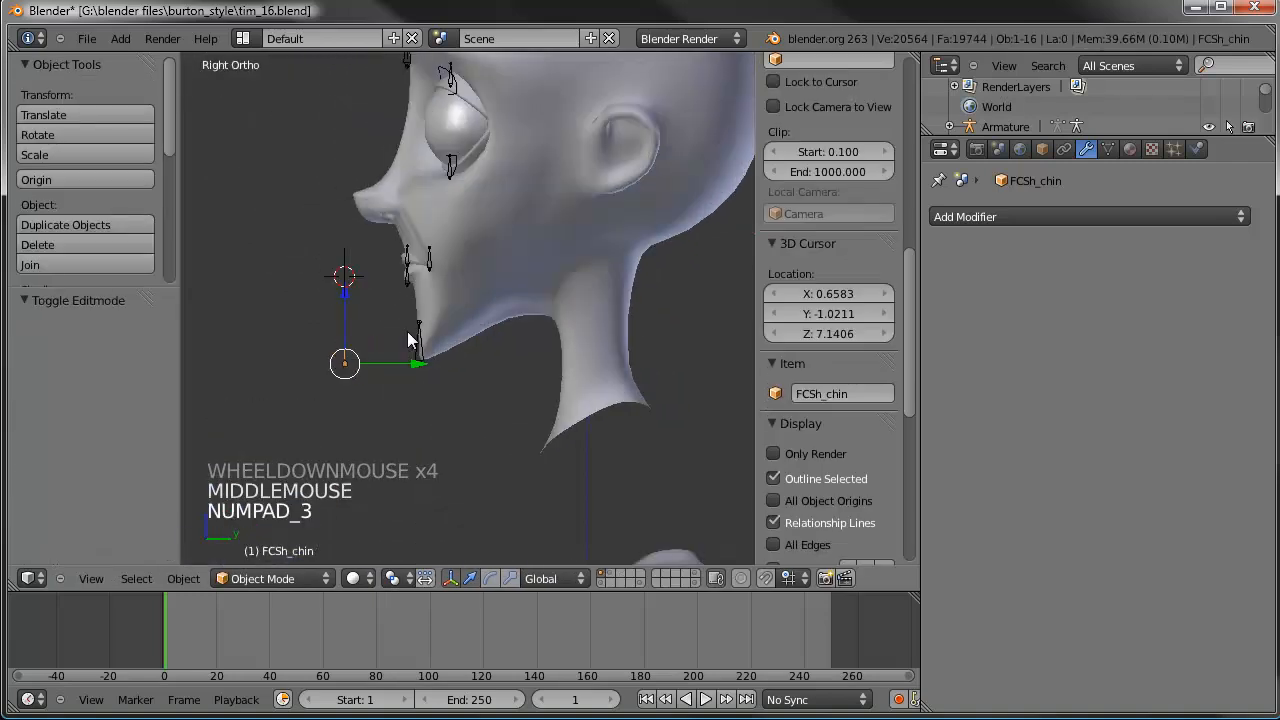
pyautogui.press('a')
pyautogui.press('a')
pyautogui.press('b')
pyautogui.moveTo(310, 206); pyautogui.dragTo(345, 394)
pyautogui.press('a')
pyautogui.press('b')
pyautogui.moveTo(358, 249); pyautogui.dragTo(298, 407)
pyautogui.moveTo(407, 288); pyautogui.dragTo(470, 285)
pyautogui.press('a')
# Step: Save the blend file over the existing tim_16.blend
pyautogui.moveTo(347, 350); pyautogui.dragTo(535, 414, button='middle')
pyautogui.scroll(-2, 521, 322)
pyautogui.keyDown('shift'); pyautogui.scroll(-1, 535, 414); pyautogui.keyUp('shift')
pyautogui.scroll(1, 535, 414)
pyautogui.keyDown('shift'); pyautogui.moveTo(555, 321); pyautogui.dragTo(558, 392, button='middle'); pyautogui.keyUp('shift')
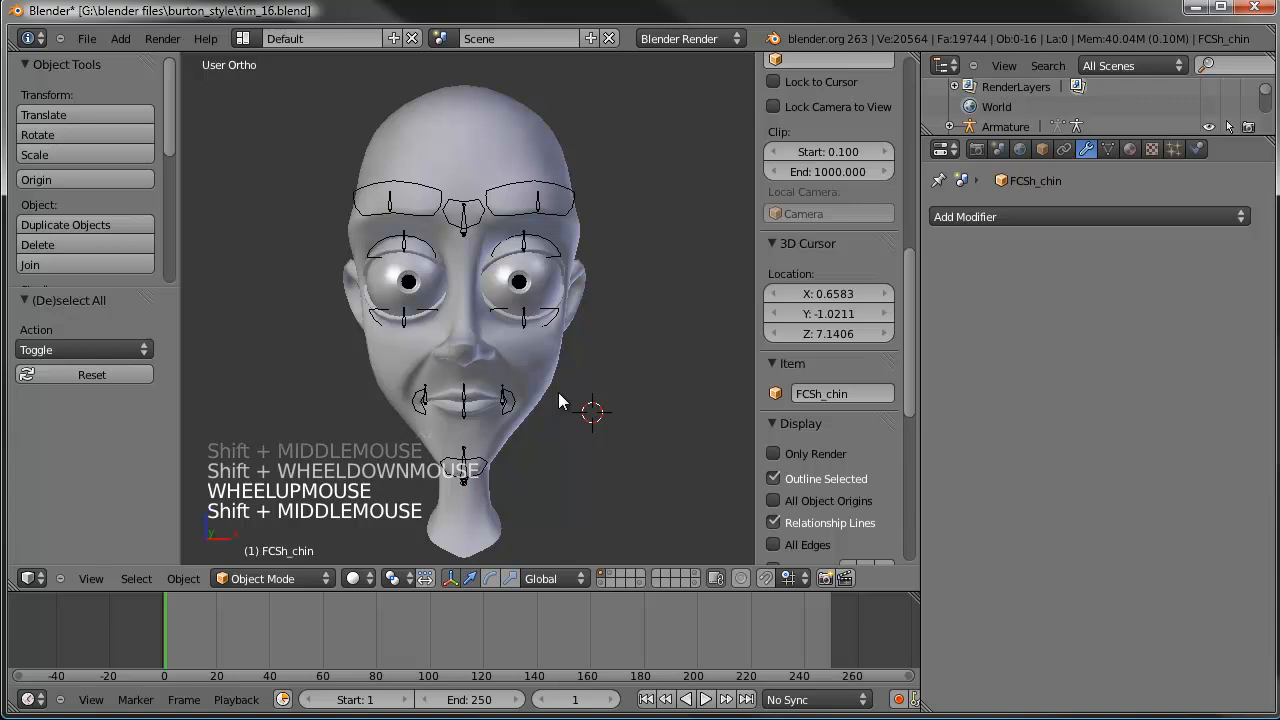
pyautogui.hotkey('ctrl', 's')
pyautogui.click(558, 392)
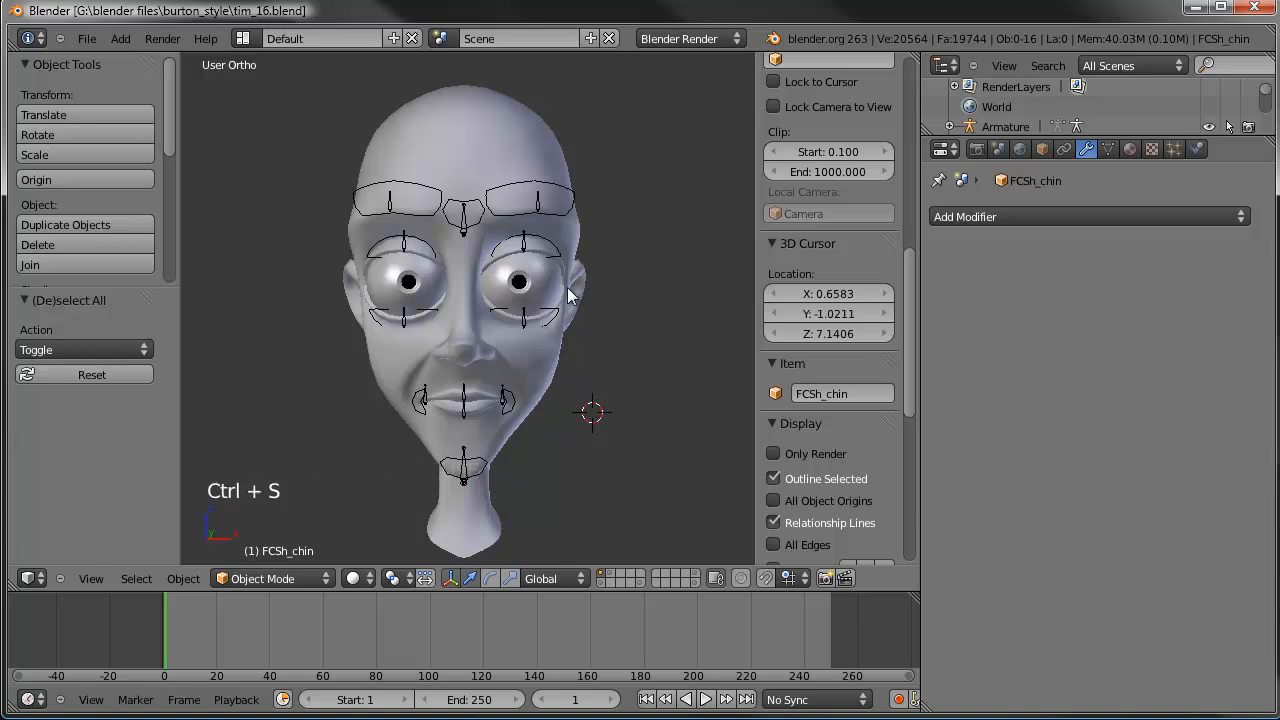
# Step: Select the Facial_Rig armature and switch it to Pose Mode
pyautogui.rightClick(532, 200)
pyautogui.rightClick(537, 200)
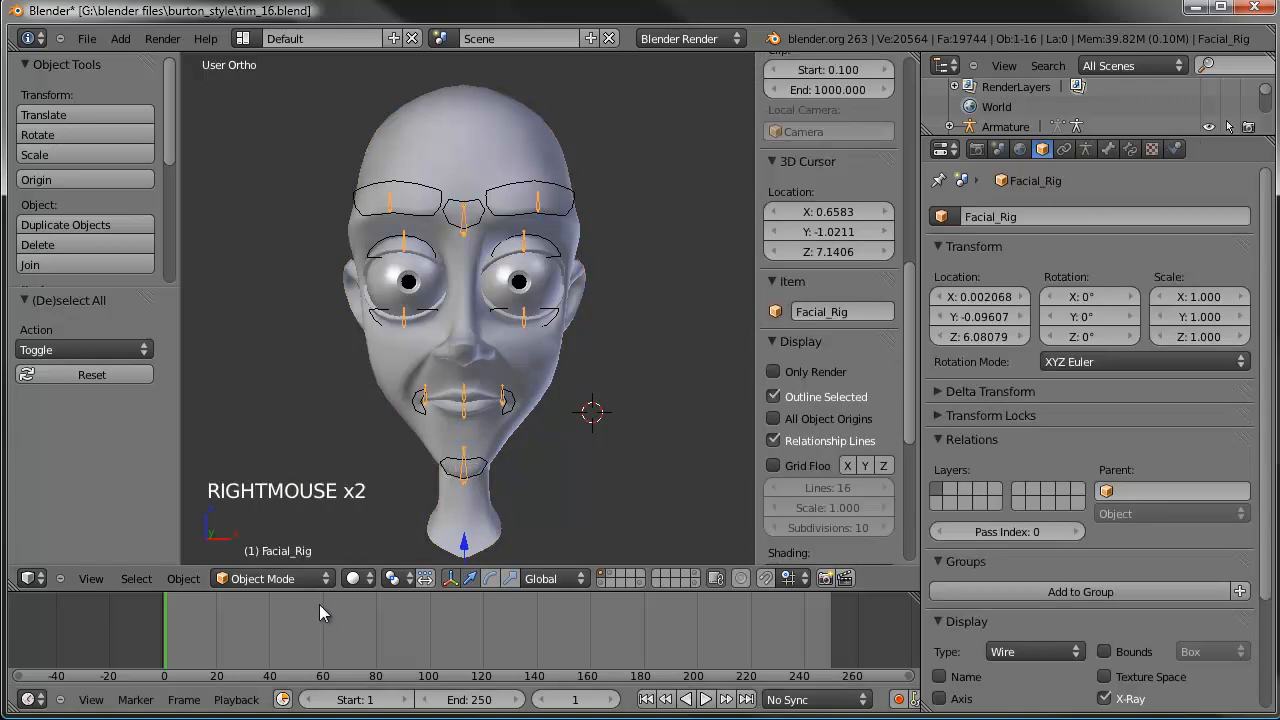
pyautogui.click(270, 584)
pyautogui.click(284, 509)
# Step: Assign FCSh_brow.L as the custom shape of the FC_brow.L bone, and select that shape object
pyautogui.scroll(2, 596, 236)
pyautogui.keyDown('shift'); pyautogui.moveTo(596, 236); pyautogui.dragTo(567, 315, button='middle'); pyautogui.keyUp('shift')
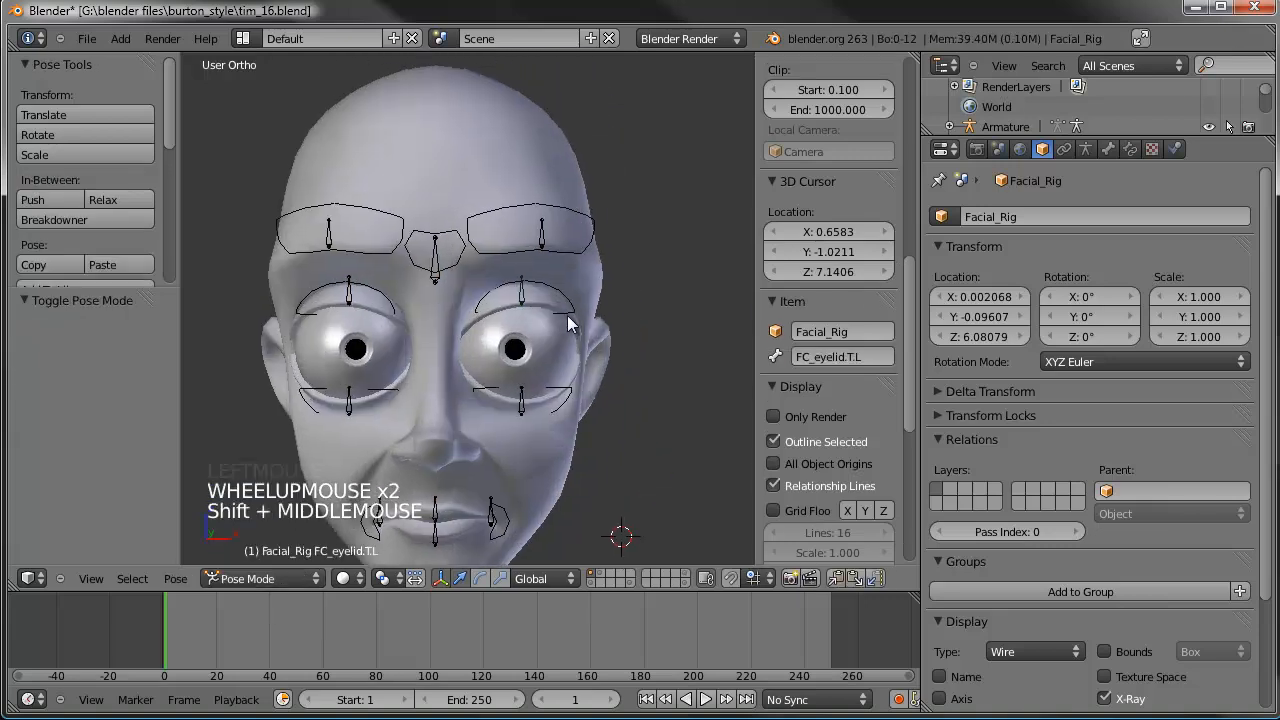
pyautogui.rightClick(542, 238)
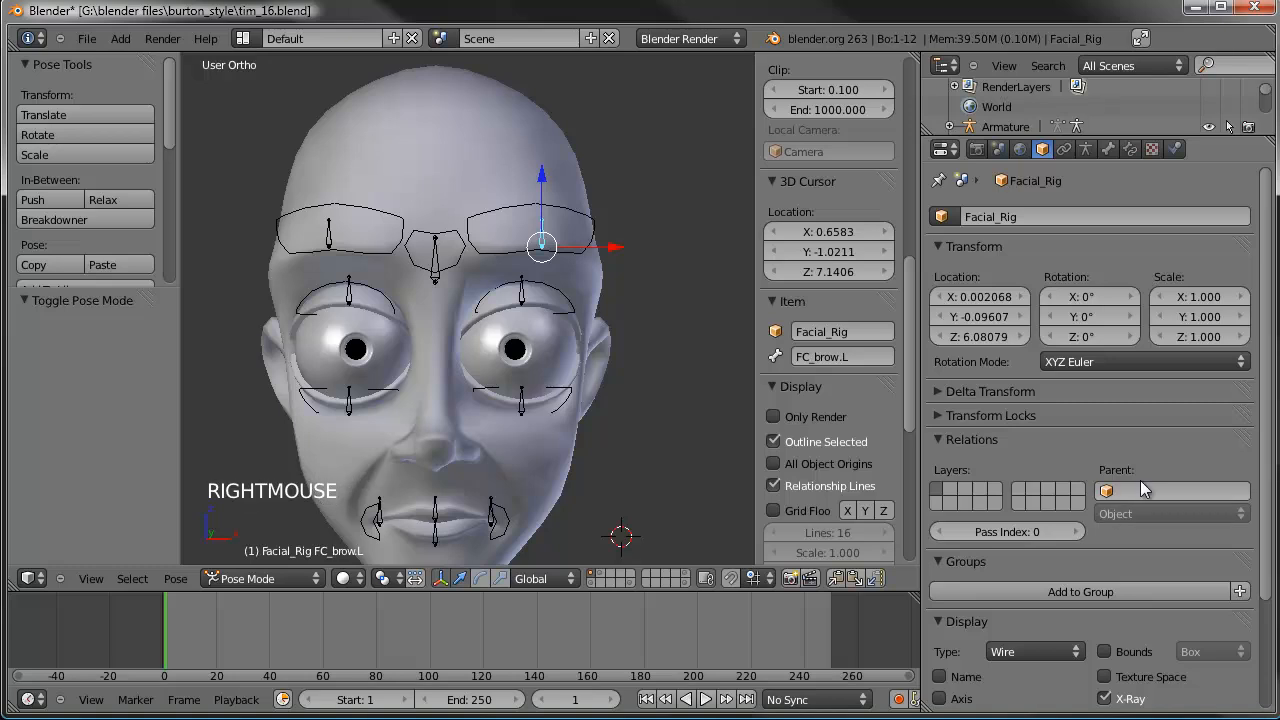
pyautogui.click(938, 440)
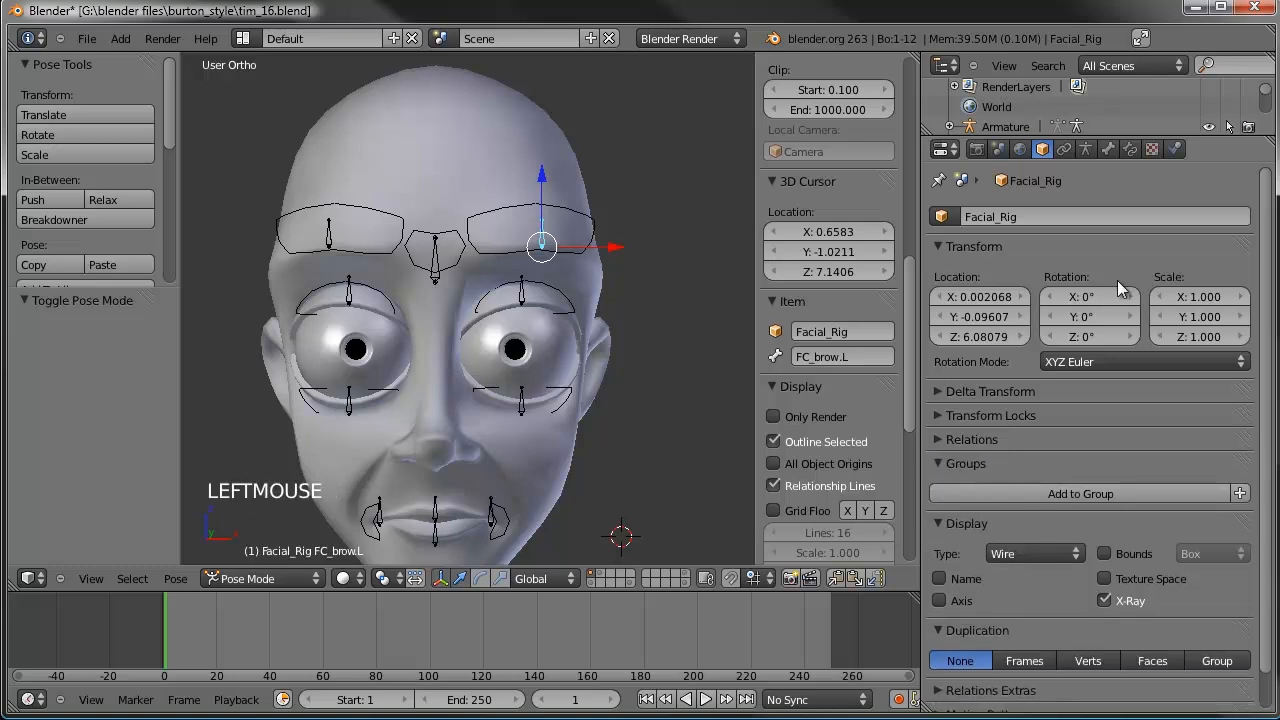
pyautogui.click(1107, 149)
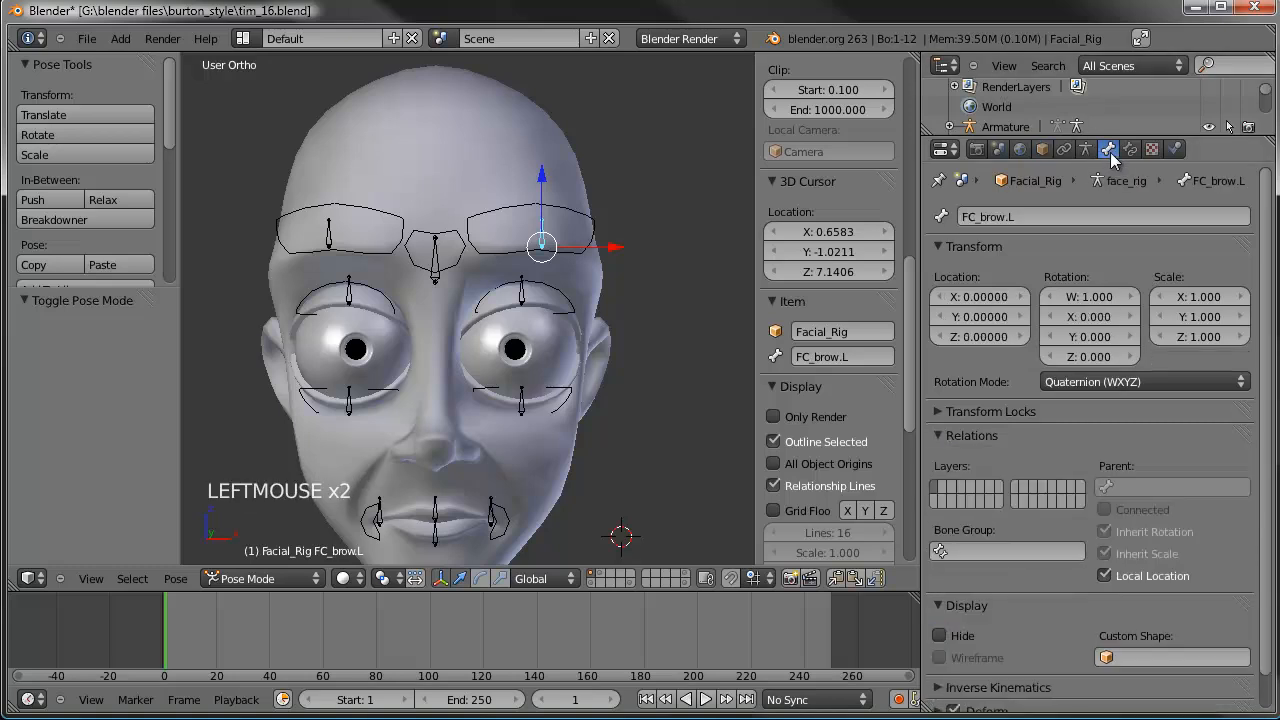
pyautogui.click(1130, 655)
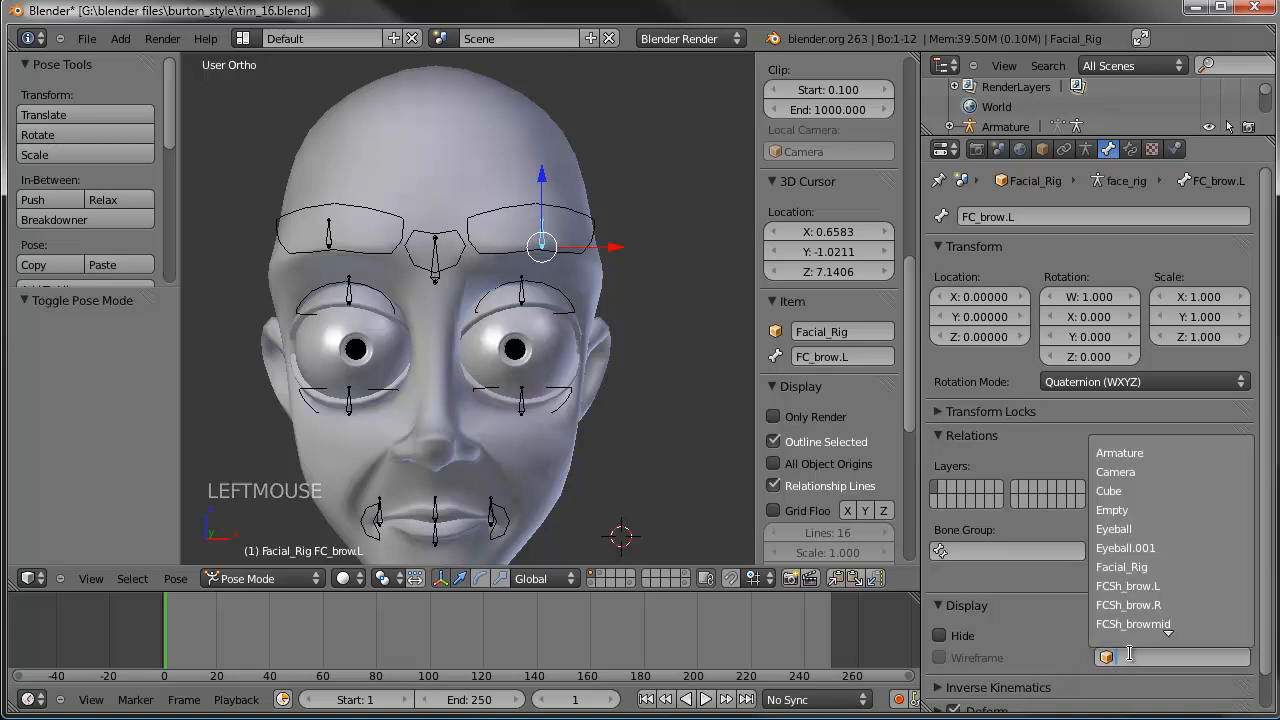
pyautogui.click(1144, 587)
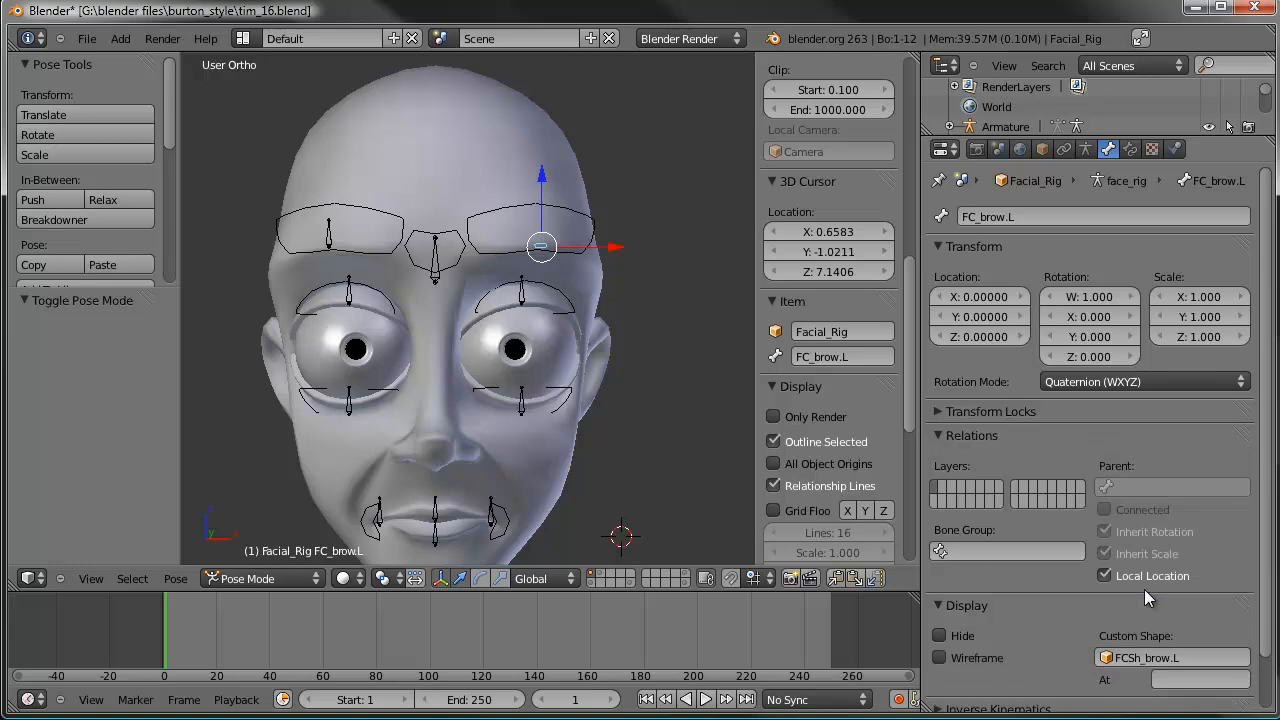
pyautogui.rightClick(598, 230)
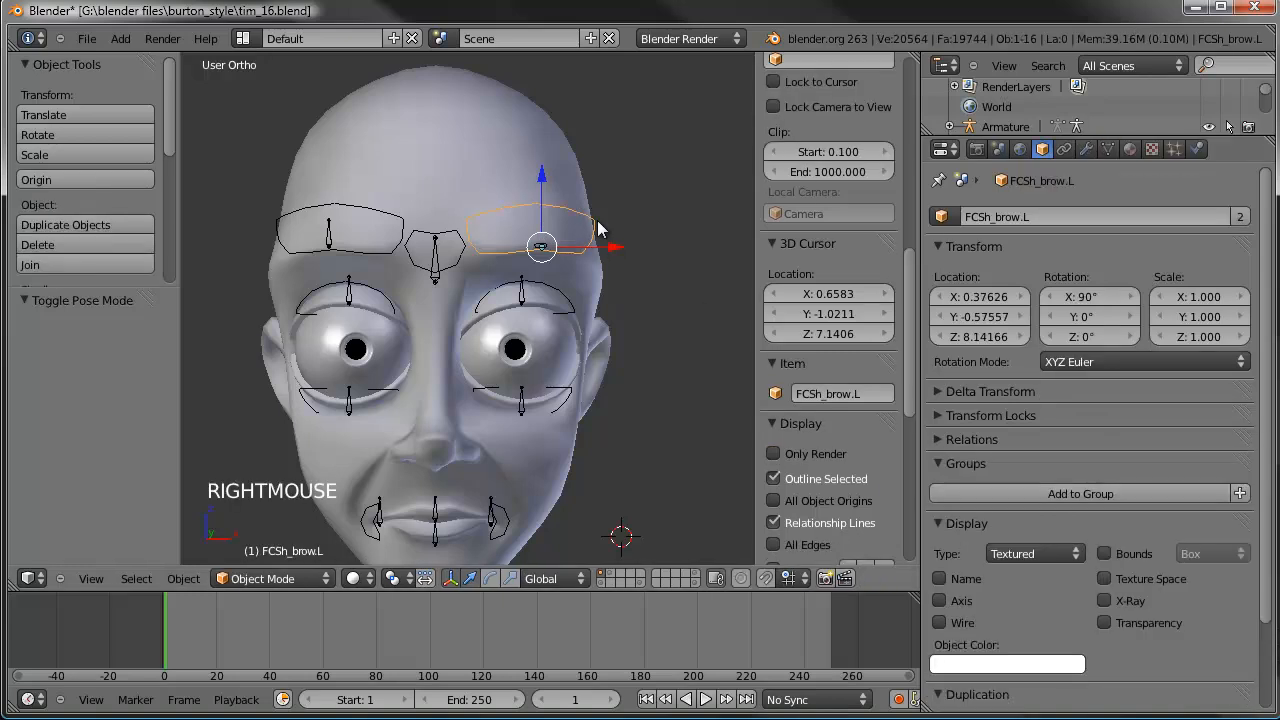
pyautogui.press('Tab')
pyautogui.press('a')
pyautogui.press('a')
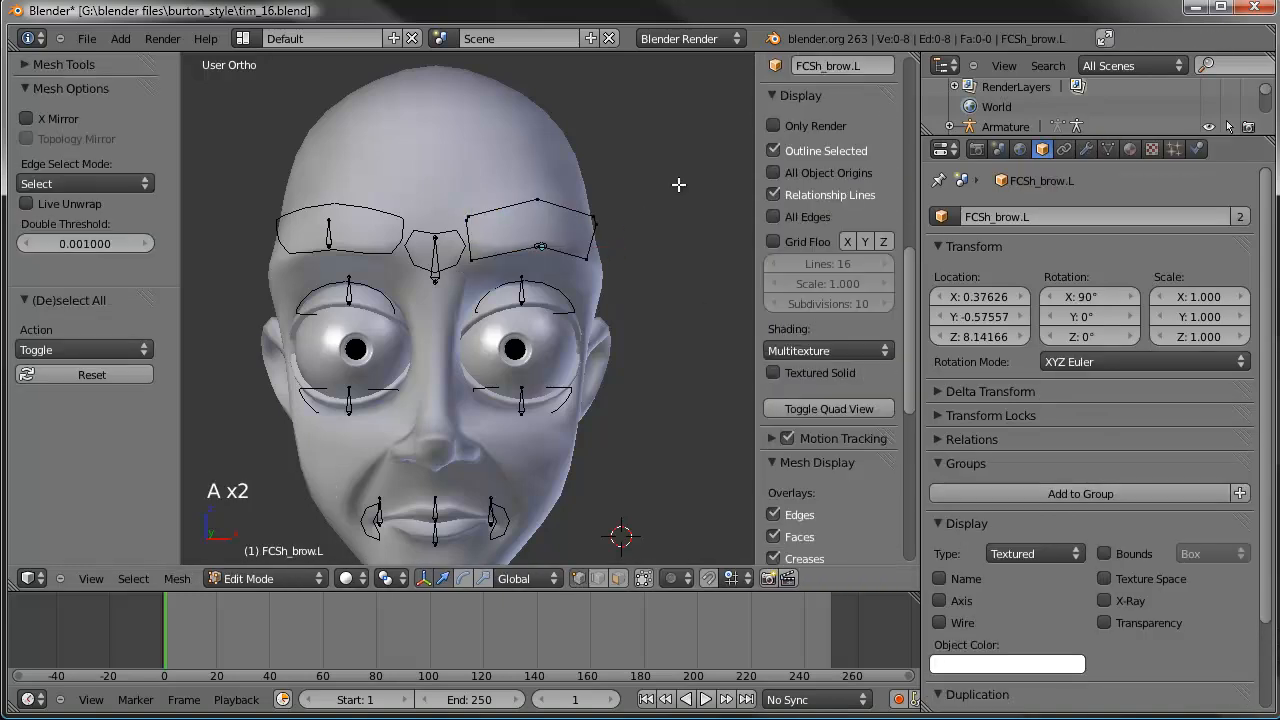
pyautogui.press('Tab')
pyautogui.press('s')
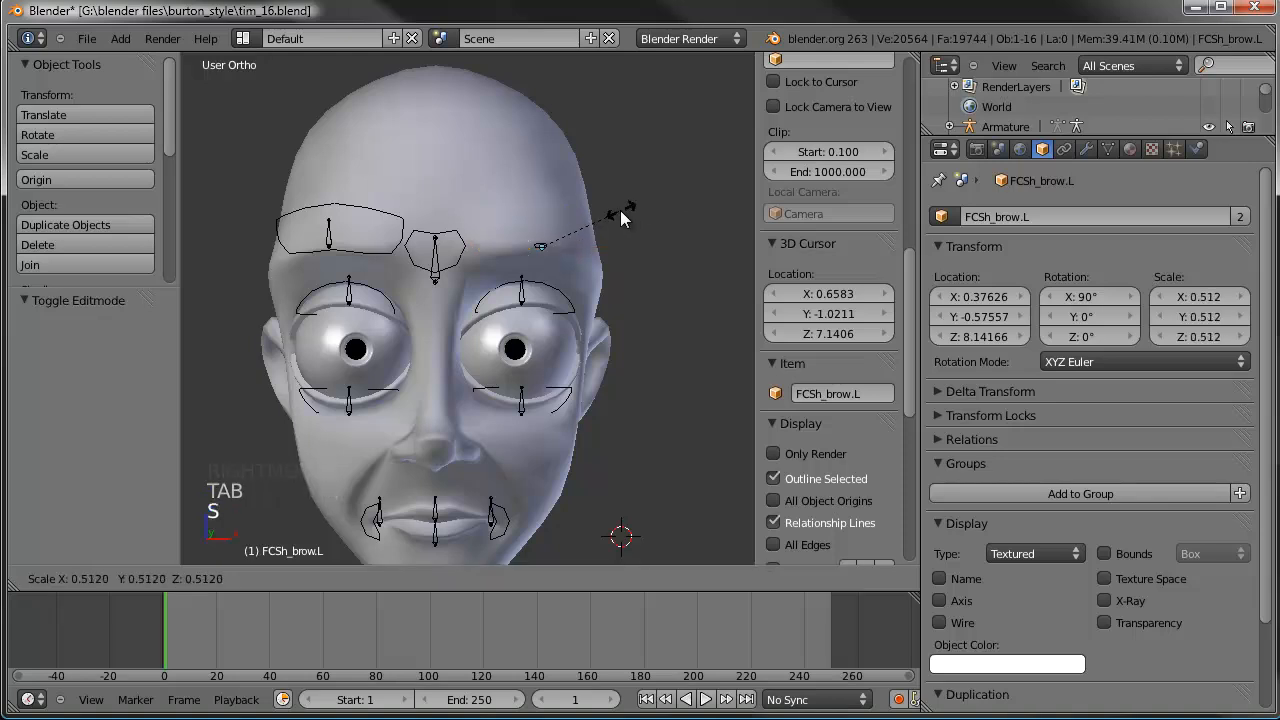
pyautogui.rightClick(623, 211)
# Step: In wireframe display, scale the FCSh_brow.L object down to about 0.107
pyautogui.press('z')
pyautogui.keyDown('shift'); pyautogui.moveTo(623, 211); pyautogui.dragTo(587, 235, button='middle'); pyautogui.keyUp('shift')
pyautogui.scroll(5, 585, 230)
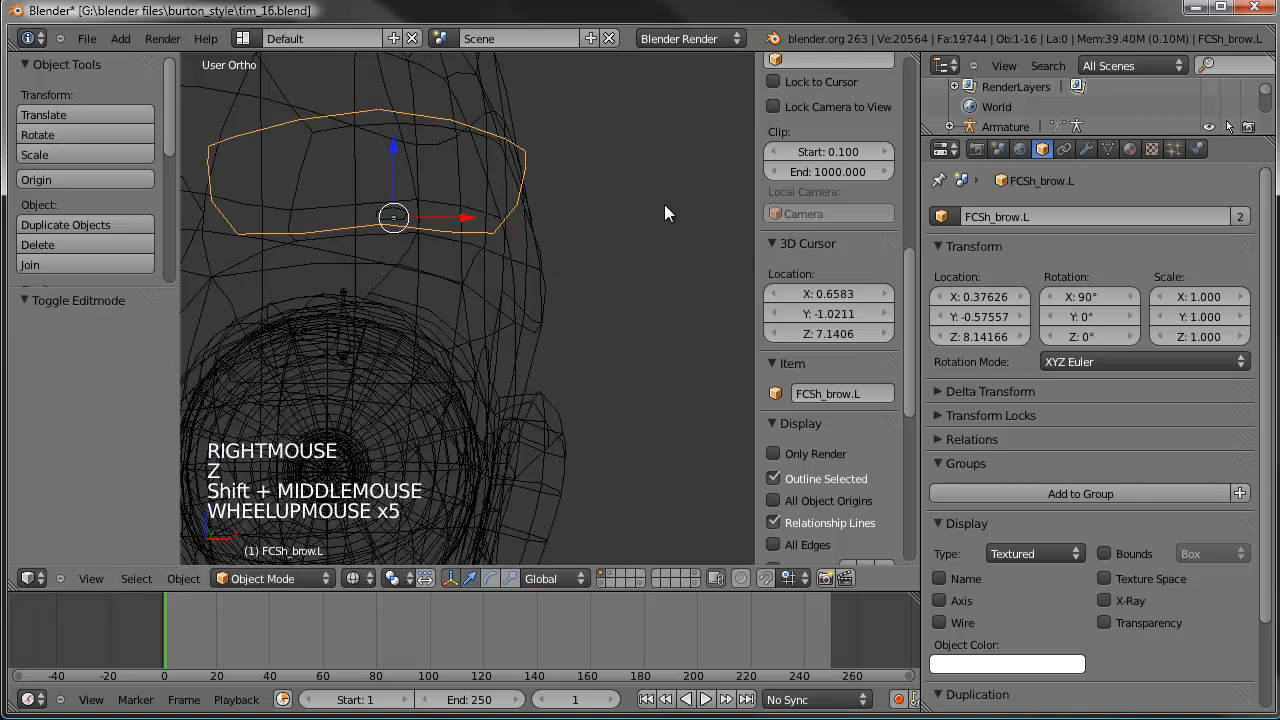
pyautogui.keyDown('shift'); pyautogui.moveTo(666, 209); pyautogui.dragTo(700, 268, button='middle'); pyautogui.keyUp('shift')
pyautogui.press('s')
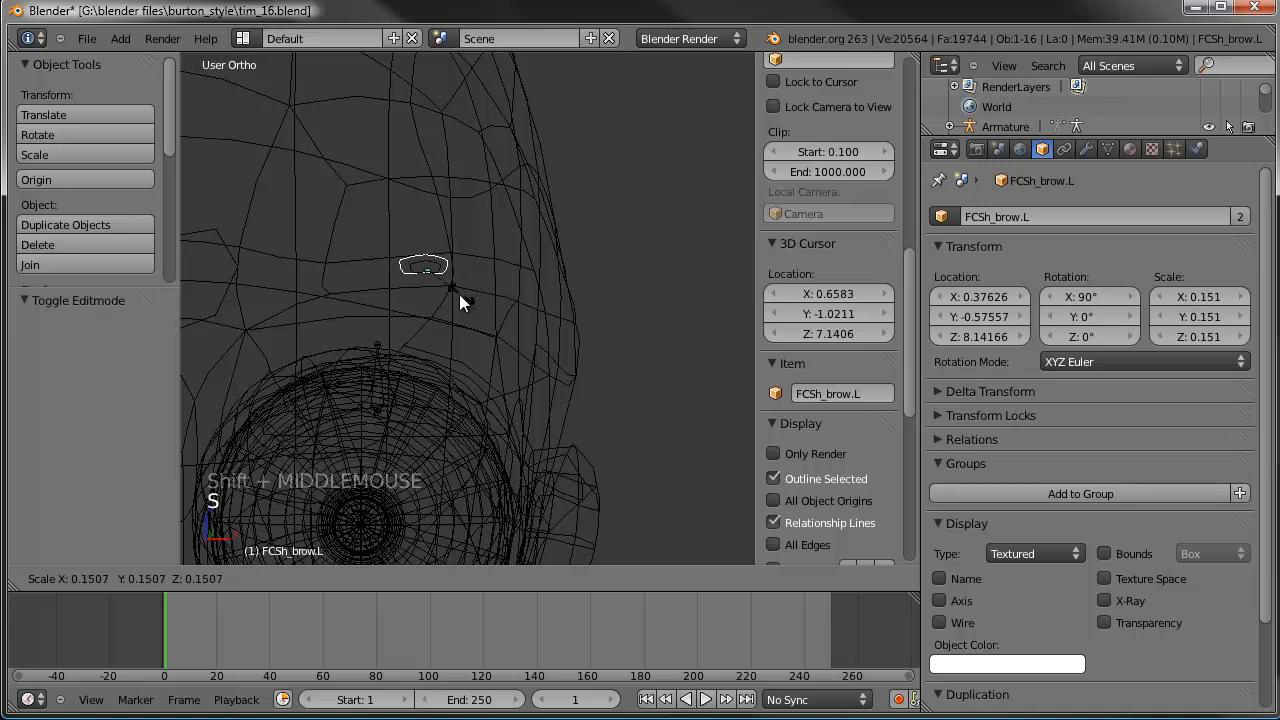
pyautogui.click(447, 293)
# Step: Open the FCSh_brow.L mesh for editing and scale all of its vertices up by about 5.6
pyautogui.press('Tab')
pyautogui.press('a')
pyautogui.press('a')
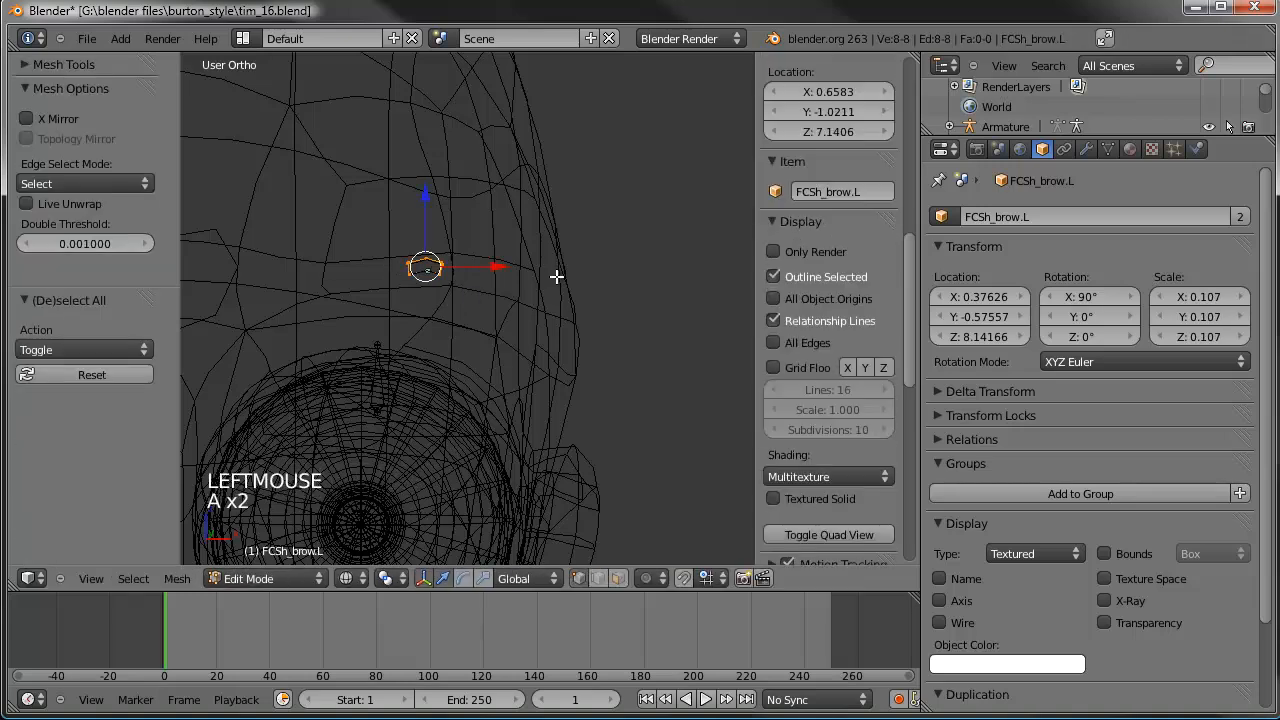
pyautogui.press('s')
pyautogui.click(509, 369)
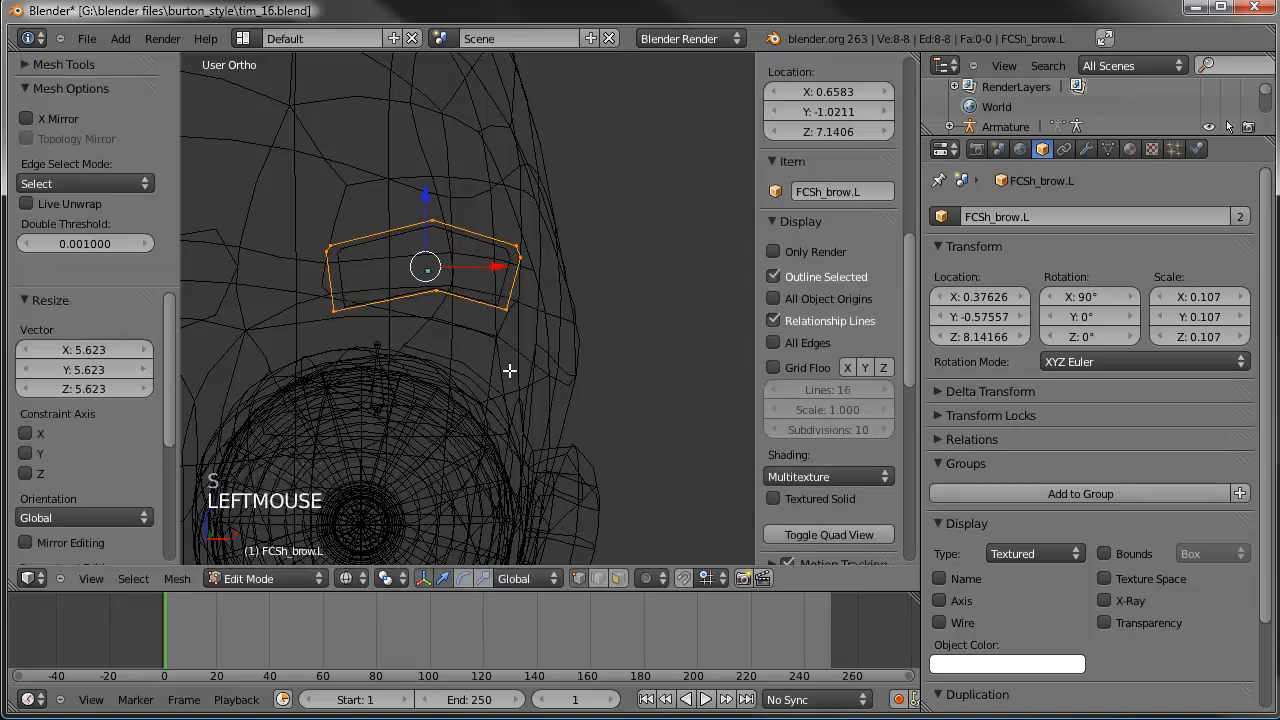
# Step: Enlarge the left brow shape's vertices further, adjust their height along Z, and return to Object Mode with solid display
pyautogui.scroll(-4, 509, 369)
pyautogui.press('s')
pyautogui.click(606, 340)
pyautogui.press('g')
pyautogui.press('z')
pyautogui.click(605, 327)
pyautogui.press('Tab')
pyautogui.press('z')
pyautogui.scroll(-3, 591, 334)
# Step: From the side, shift the FCSh_brow.L vertices forward along Y and return to the front view
pyautogui.moveTo(591, 334)
pyautogui.mouseDown(button='middle')
pyautogui.moveTo(522, 329)
pyautogui.moveTo(580, 315)
pyautogui.moveTo(526, 293)
pyautogui.mouseUp(button='middle')
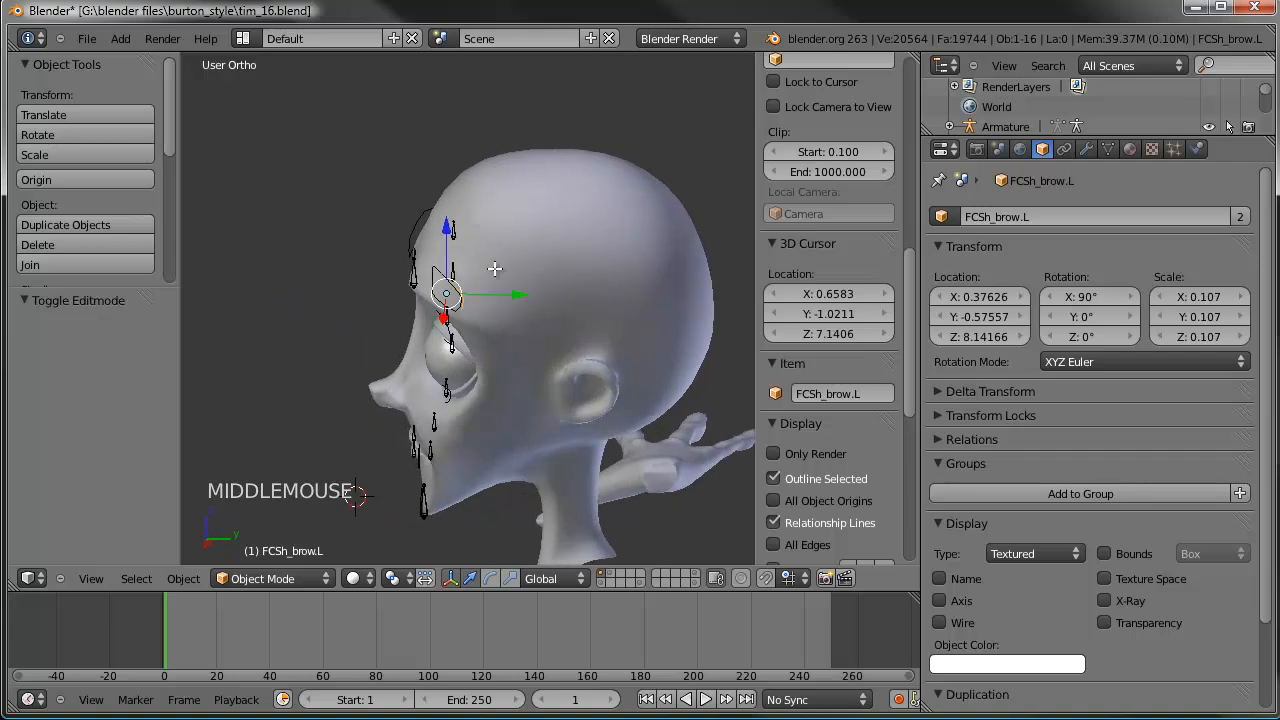
pyautogui.press('Tab')
pyautogui.moveTo(526, 293); pyautogui.dragTo(507, 296)
pyautogui.press('Tab')
pyautogui.moveTo(507, 296); pyautogui.dragTo(465, 262, button='middle')
pyautogui.press('KP_1')
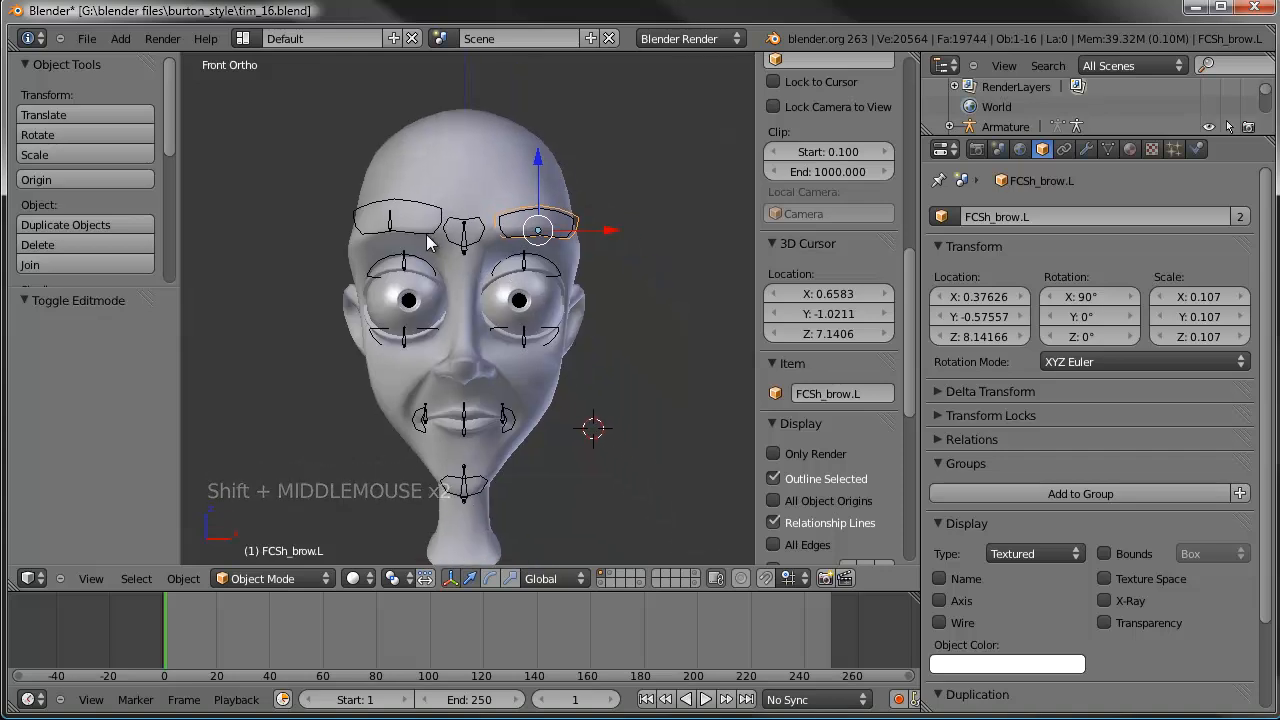
# Step: Select the FC_brow.R bone and assign FCSh_brow.R as its custom shape
pyautogui.rightClick(395, 230)
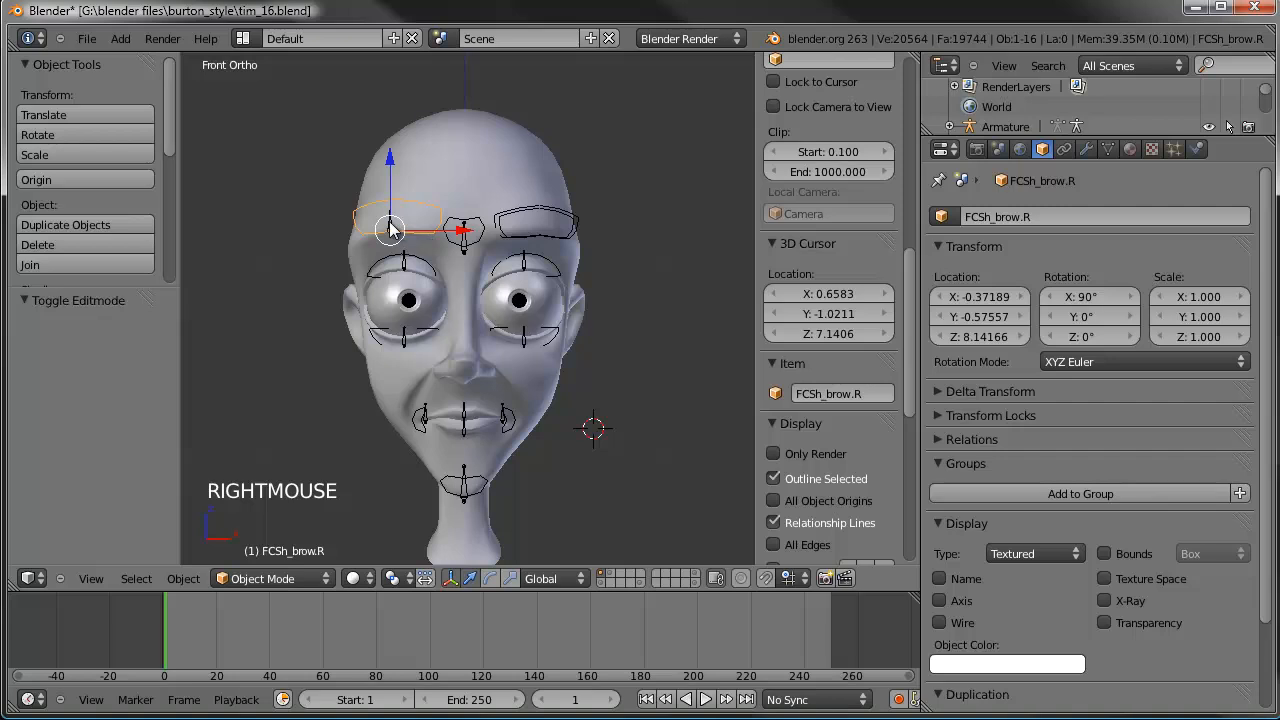
pyautogui.rightClick(394, 230)
pyautogui.click(1152, 652)
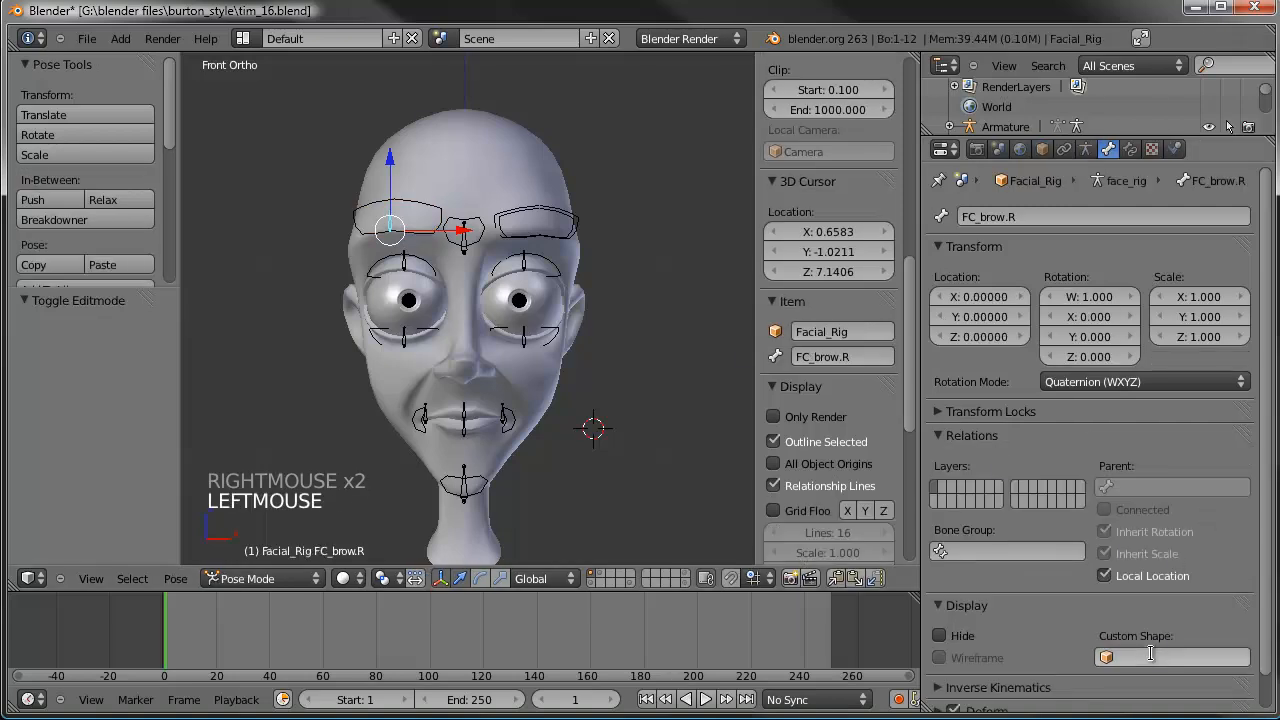
pyautogui.click(1152, 652)
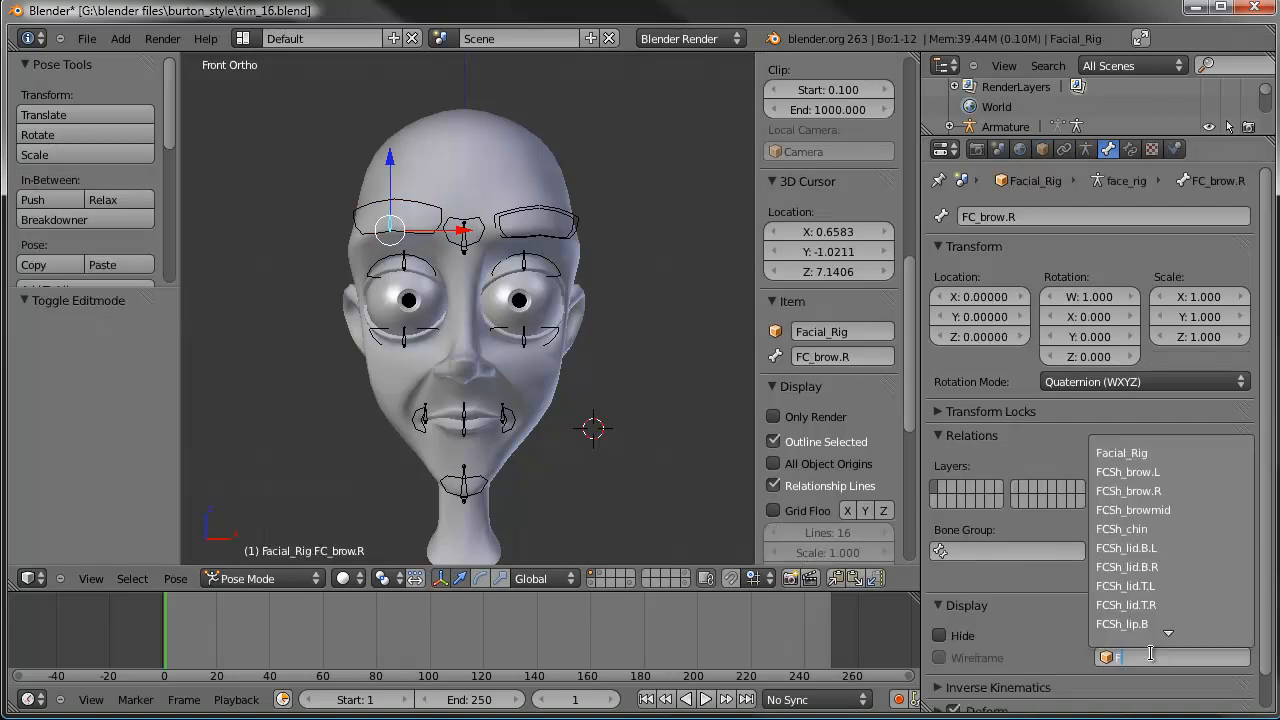
pyautogui.click(1128, 490)
pyautogui.press('Tab')
pyautogui.press('Tab')
pyautogui.press('s')
pyautogui.press('s')
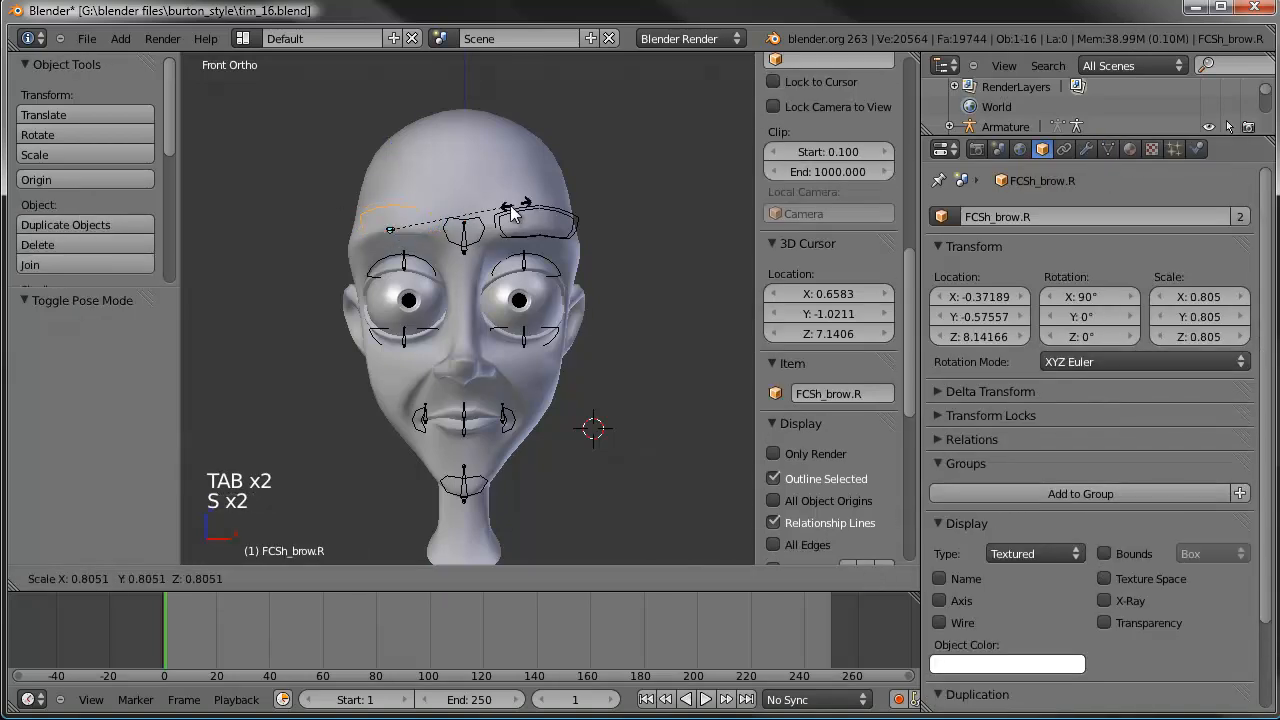
pyautogui.rightClick(463, 229)
# Step: In wireframe display, scale the FCSh_brow.R object down to about 0.128 and enlarge its vertices by about 5.47 in Edit Mode
pyautogui.press('z')
pyautogui.scroll(4, 547, 353)
pyautogui.keyDown('shift'); pyautogui.moveTo(471, 234); pyautogui.dragTo(674, 302, button='middle'); pyautogui.keyUp('shift')
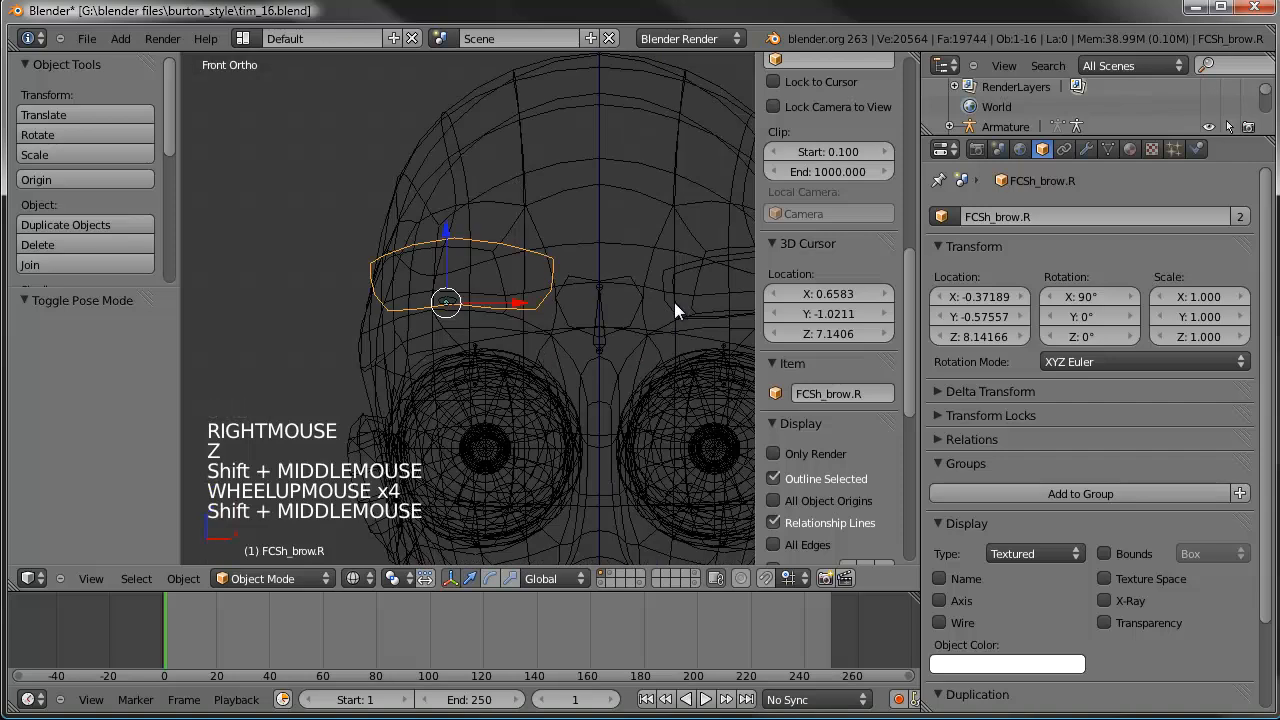
pyautogui.press('s')
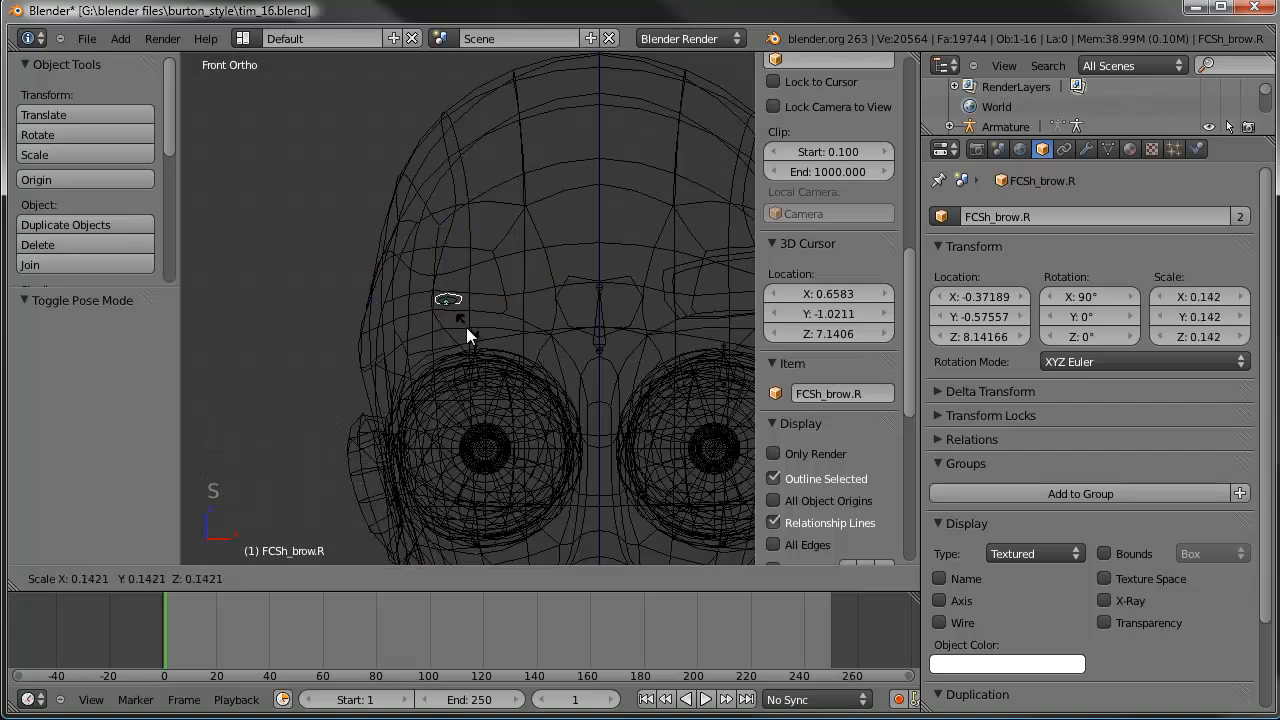
pyautogui.click(457, 329)
pyautogui.press('Tab')
pyautogui.press('s')
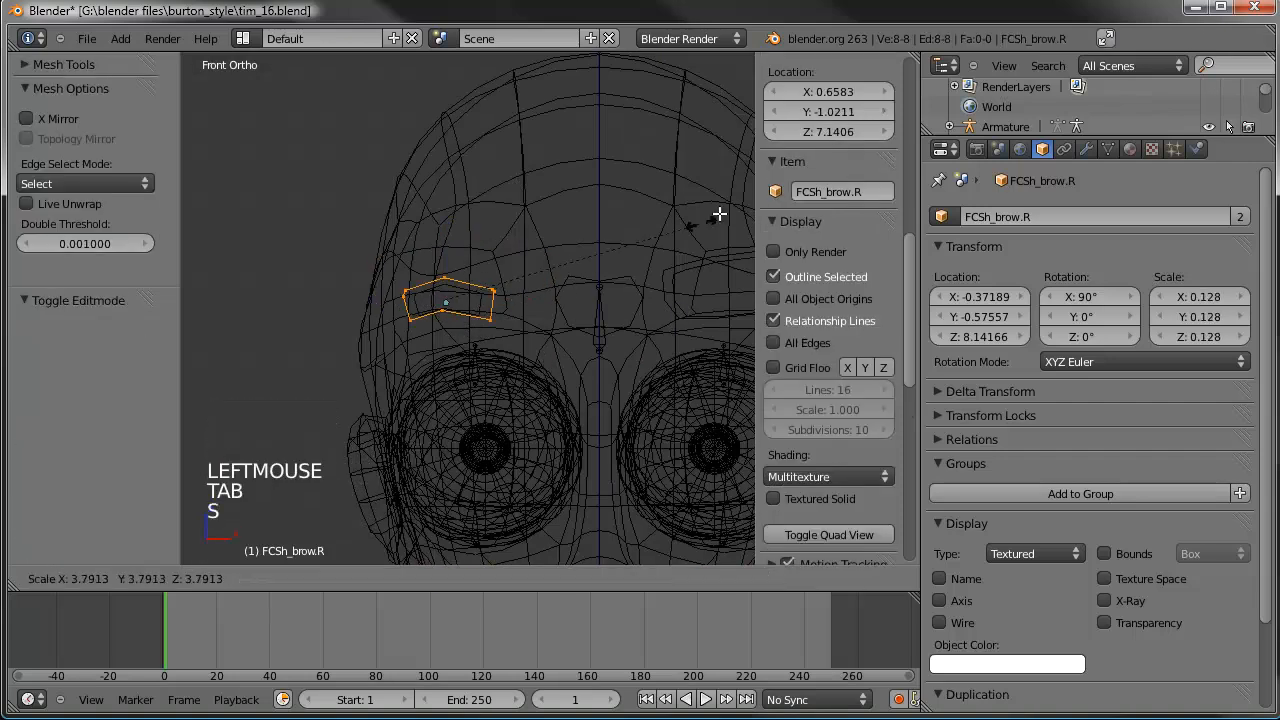
pyautogui.click(801, 154)
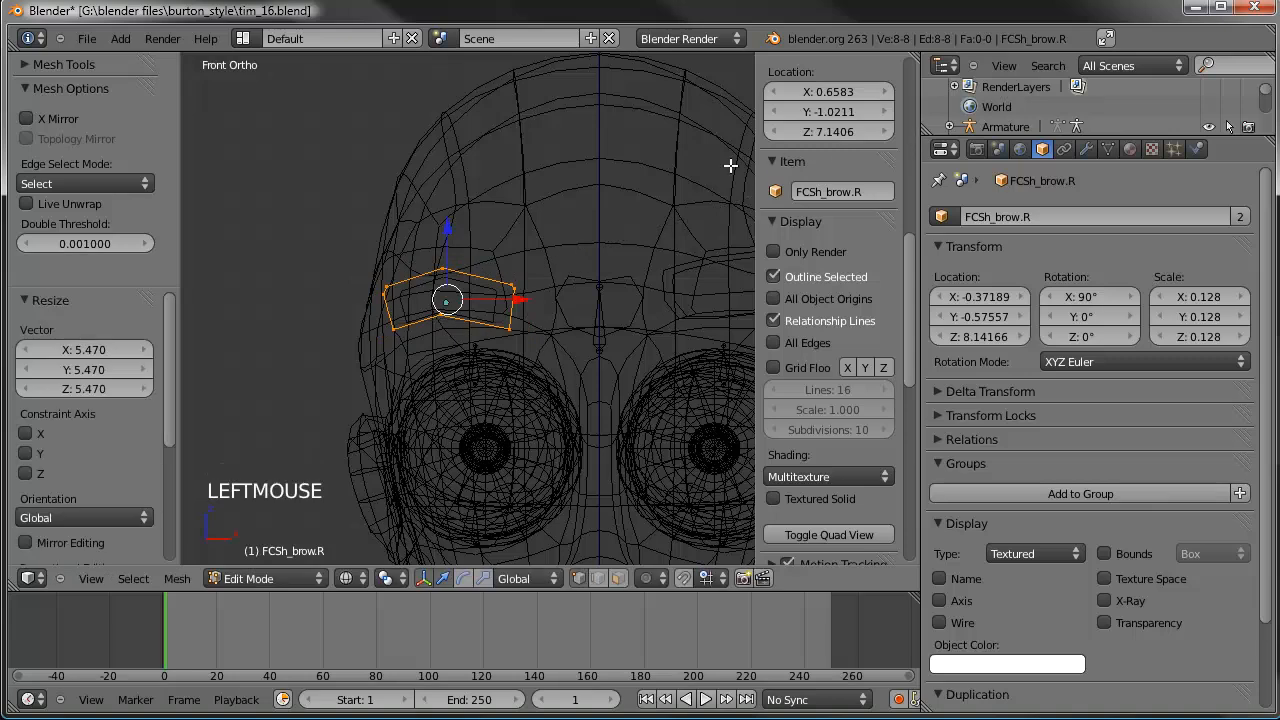
# Step: Reduce the FCSh_brow.R object's scale to about 0.099 and enlarge its vertices by about 1.86 in Edit Mode
pyautogui.press('Tab')
pyautogui.press('s')
pyautogui.click(664, 185)
pyautogui.press('Tab')
pyautogui.press('s')
pyautogui.press('s')
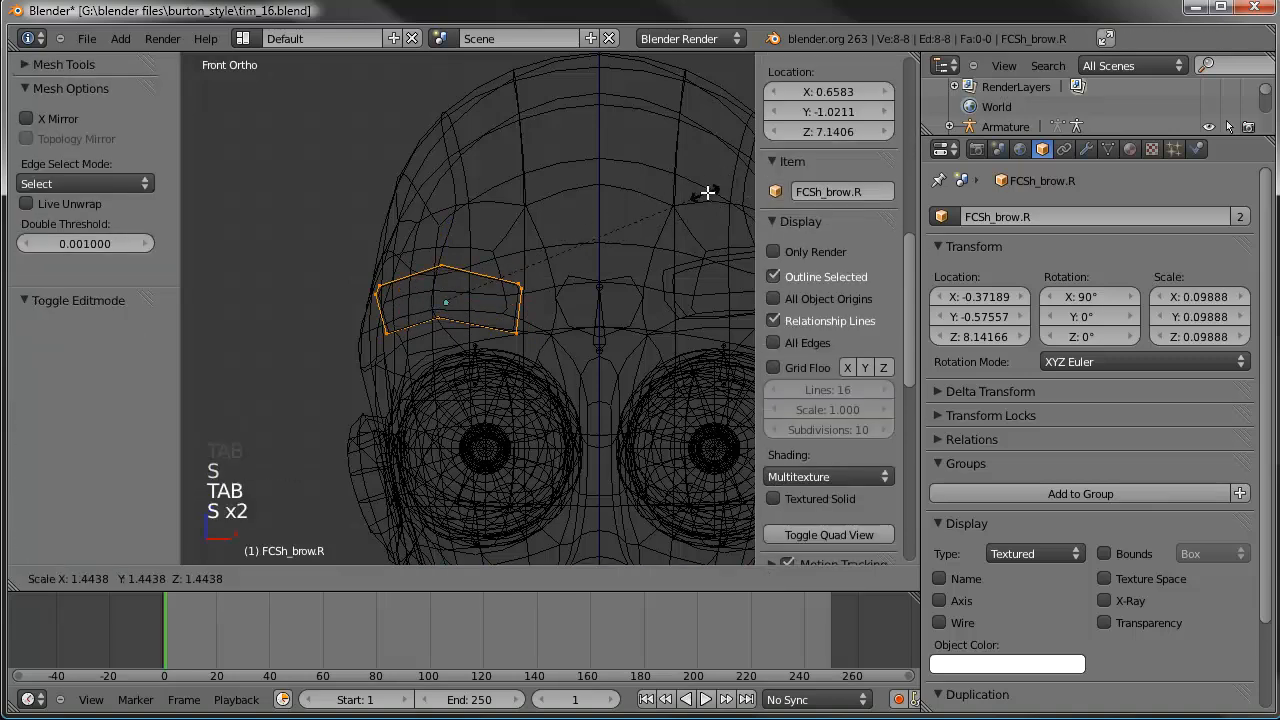
pyautogui.click(780, 173)
# Step: Shift the FCSh_brow.R vertices about 0.012 along X, 0.024 along Z and -0.098 along Y, and return to Object Mode with solid display
pyautogui.press('g')
pyautogui.press('g')
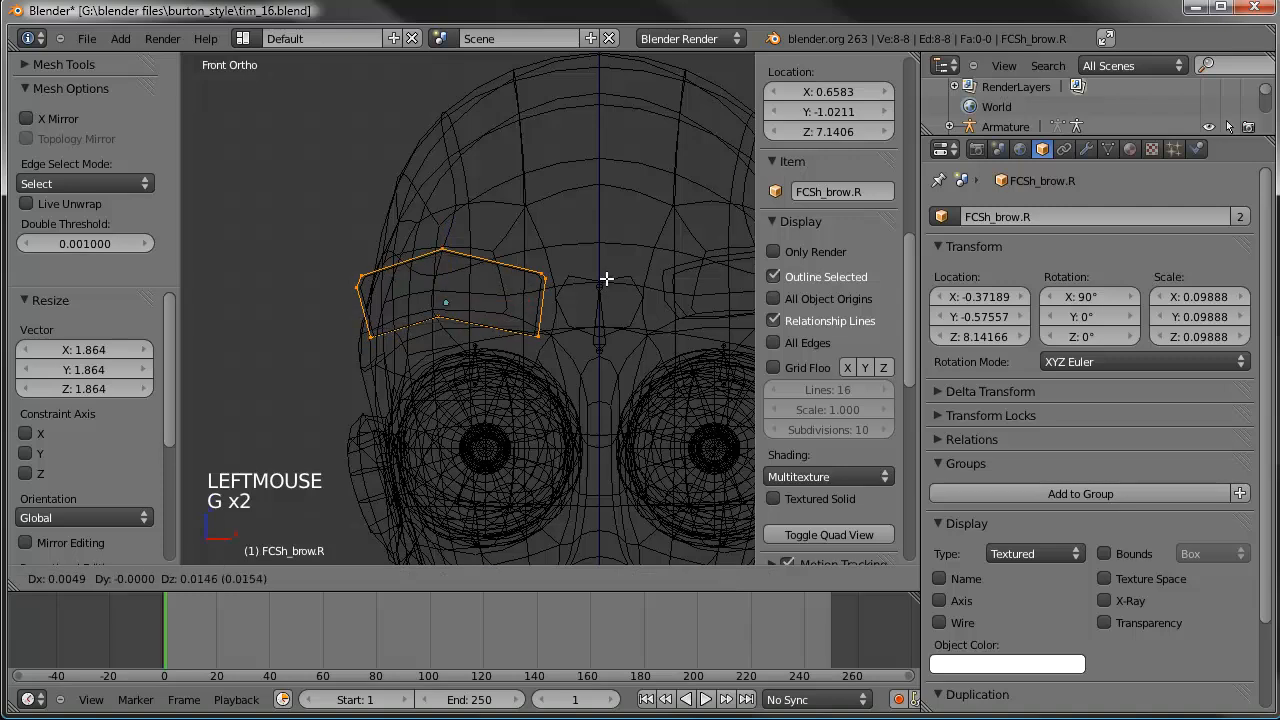
pyautogui.click(610, 275)
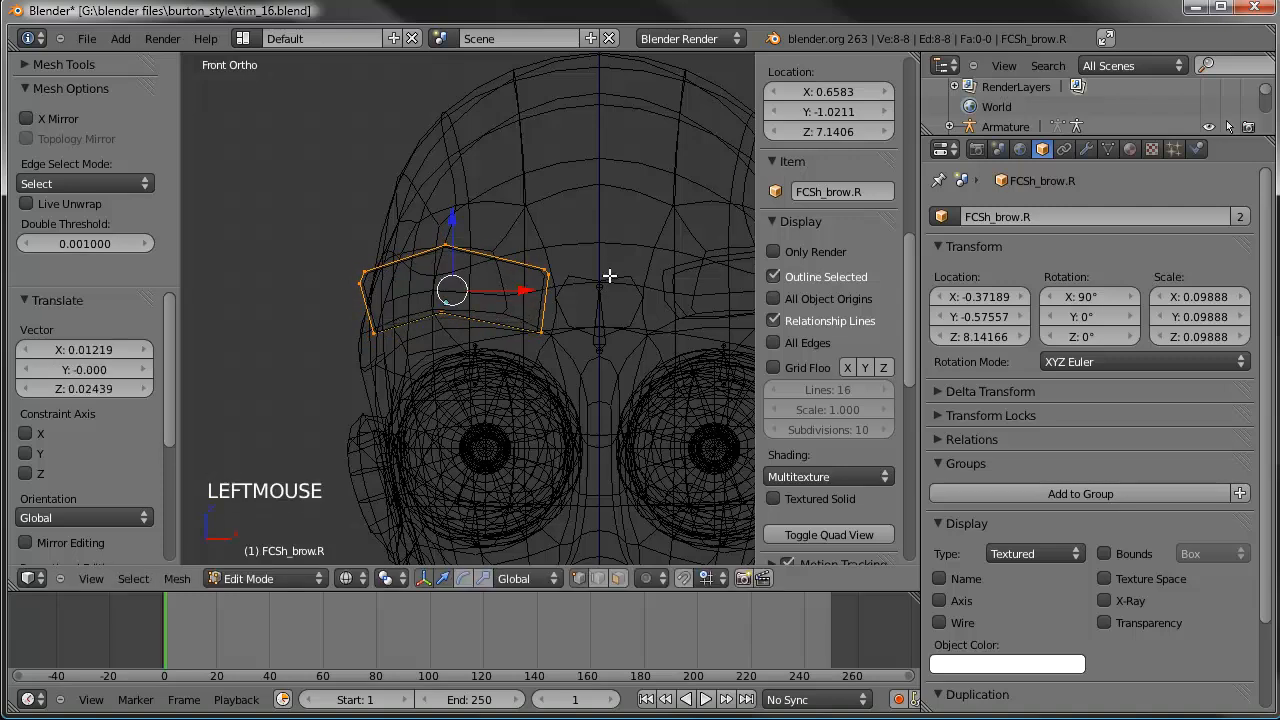
pyautogui.press('KP_3')
pyautogui.press('g')
pyautogui.click(496, 323)
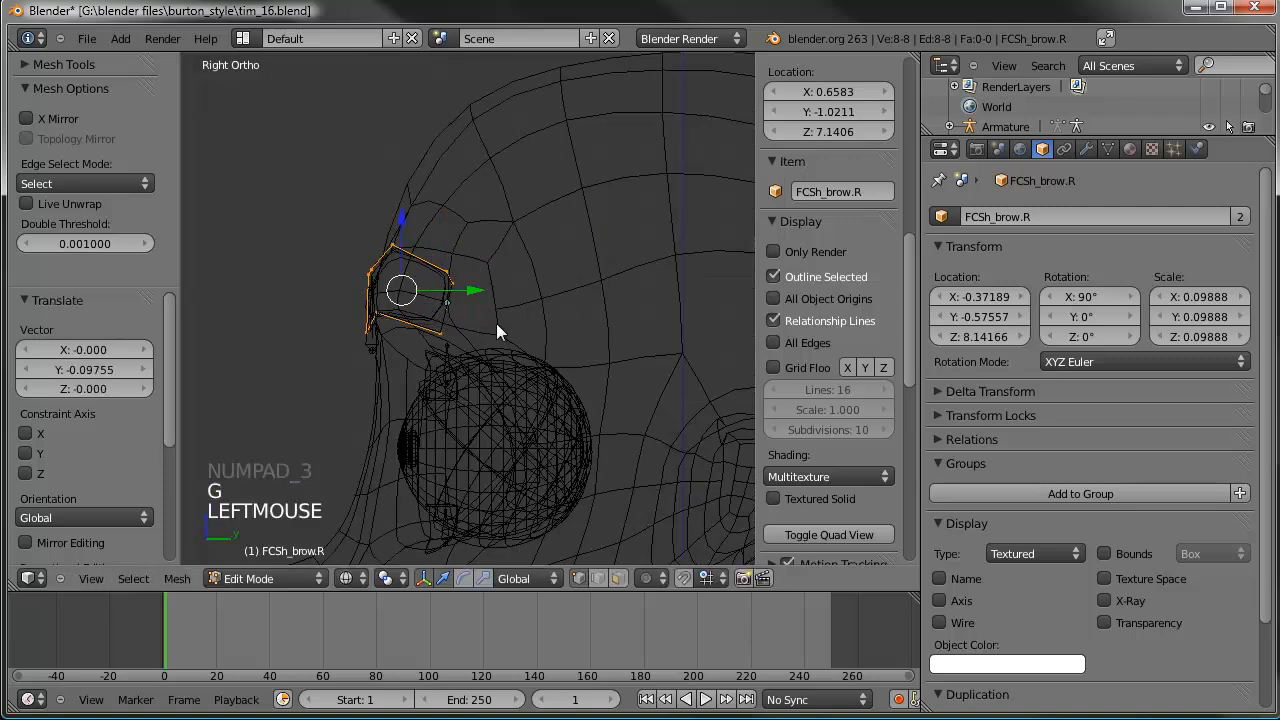
pyautogui.press('Tab')
pyautogui.scroll(-3, 372, 355)
pyautogui.press('z')
# Step: Select the FC_browMid bone between the brows and save the file
pyautogui.moveTo(372, 355)
pyautogui.mouseDown(button='middle')
pyautogui.moveTo(486, 349)
pyautogui.moveTo(533, 365)
pyautogui.moveTo(480, 330)
pyautogui.mouseUp(button='middle')
pyautogui.scroll(3, 473, 320)
pyautogui.rightClick(453, 290)
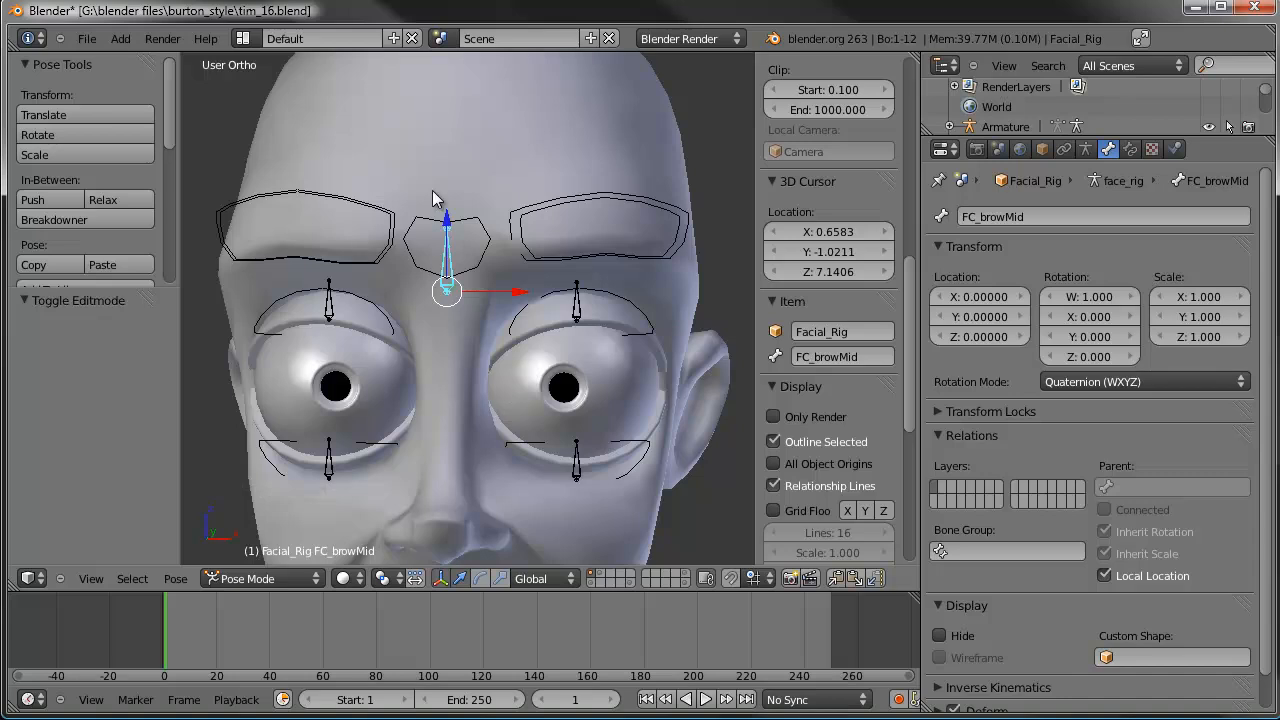
pyautogui.scroll(-1, 514, 375)
pyautogui.keyDown('shift'); pyautogui.moveTo(514, 375); pyautogui.dragTo(515, 295, button='middle'); pyautogui.keyUp('shift')
pyautogui.keyDown('shift'); pyautogui.scroll(-1, 495, 200); pyautogui.keyUp('shift')
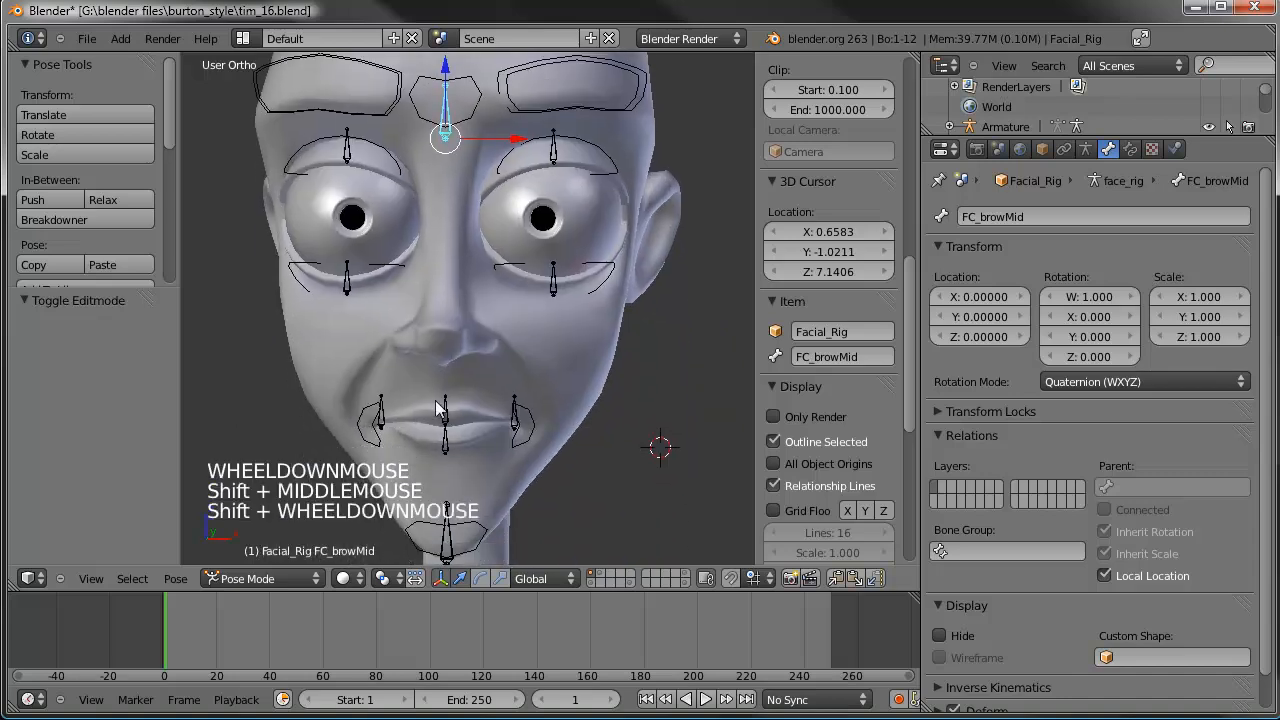
pyautogui.keyDown('shift'); pyautogui.moveTo(488, 183); pyautogui.dragTo(464, 170, button='middle'); pyautogui.keyUp('shift')
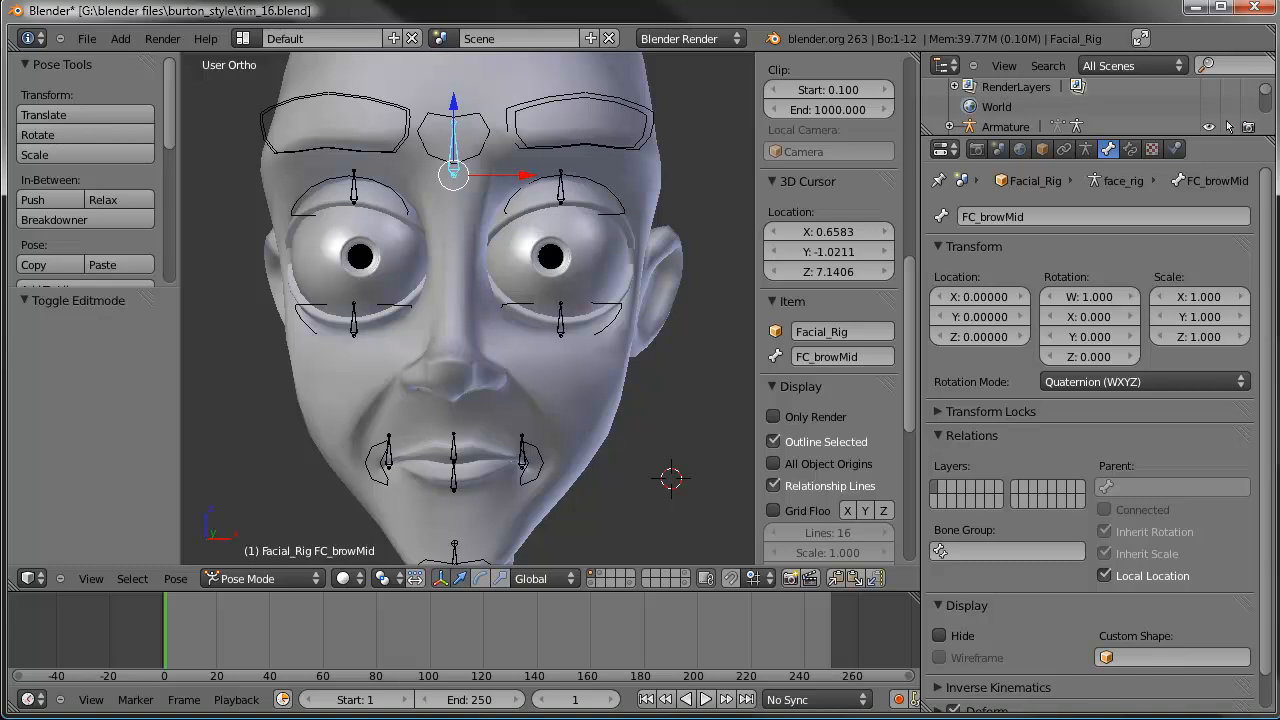
pyautogui.hotkey('ctrl', 's')
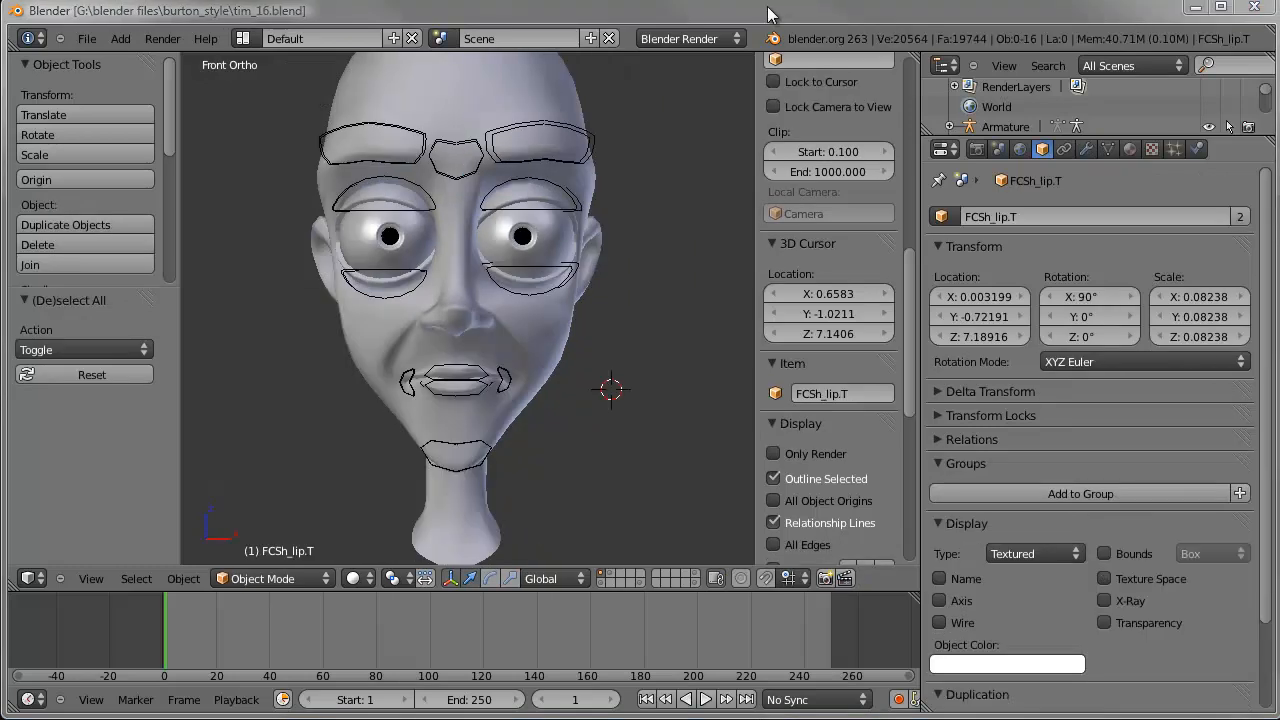
# Step: Select the FC_brow.L bone of the Facial_Rig and switch the rig from Pose Mode to Object Mode
pyautogui.moveTo(619, 220); pyautogui.dragTo(585, 245, button='middle')
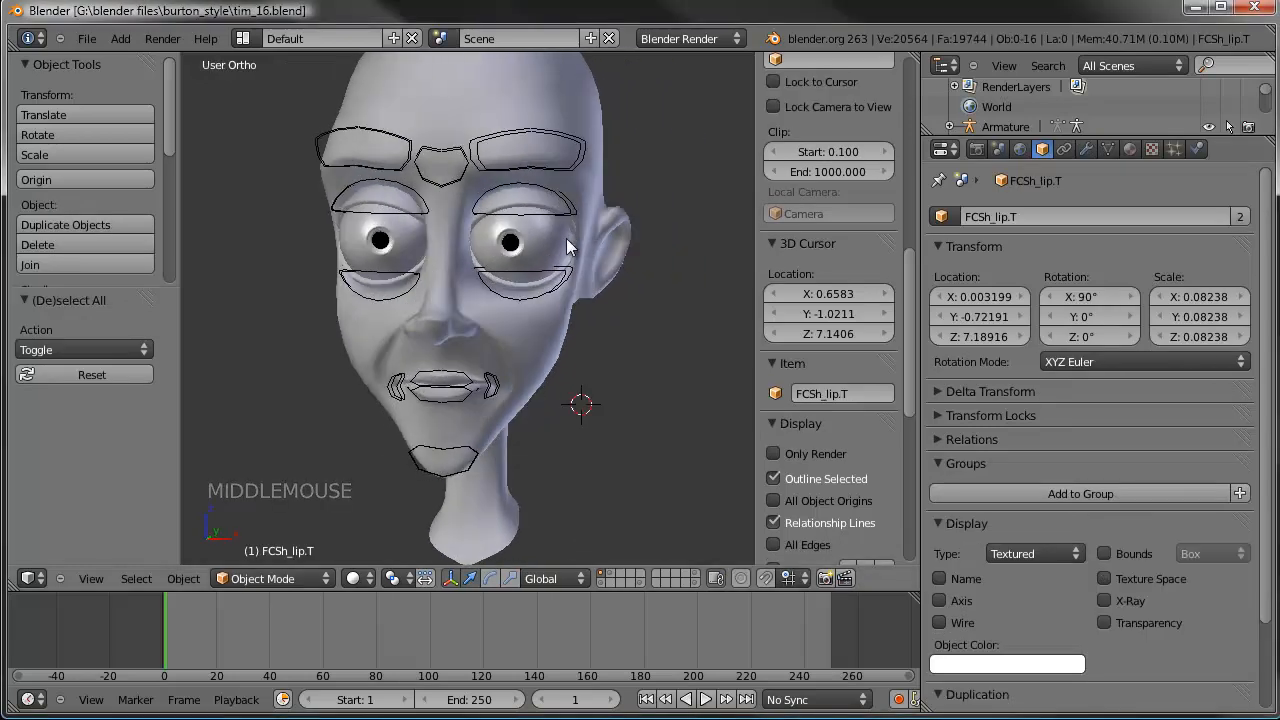
pyautogui.rightClick(469, 159)
pyautogui.rightClick(502, 164)
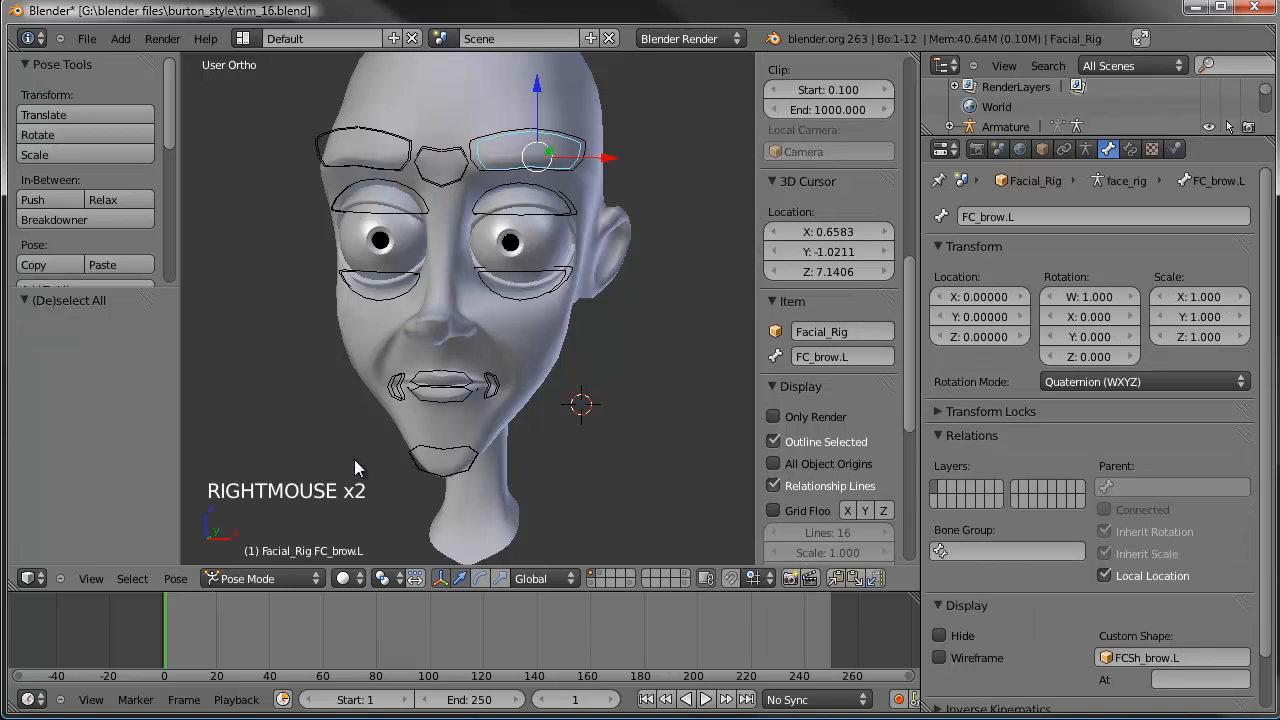
pyautogui.click(292, 578)
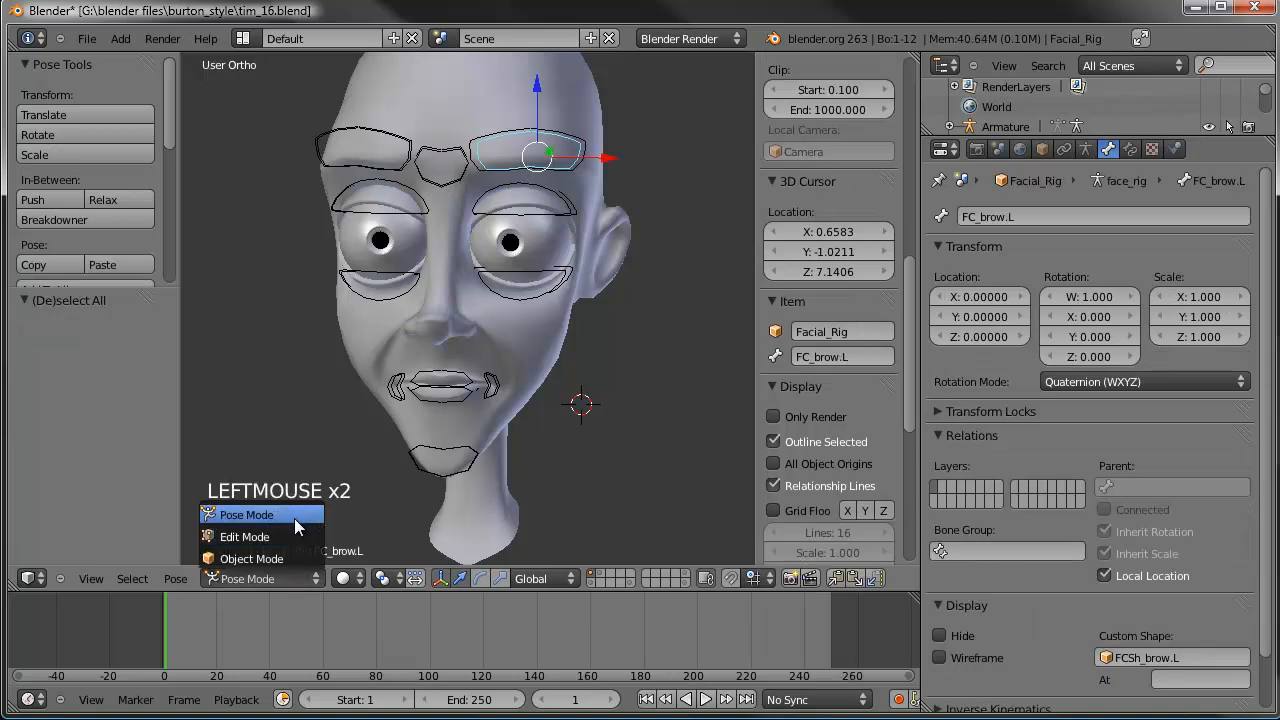
pyautogui.click(285, 561)
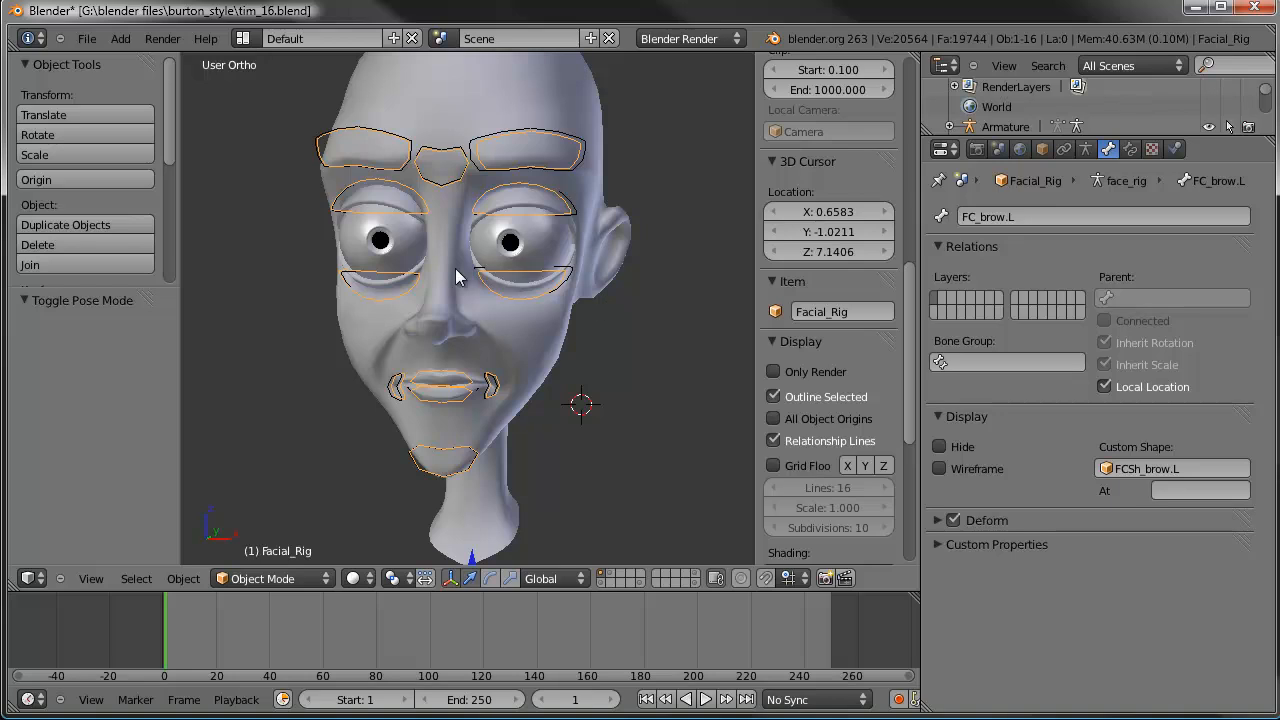
# Step: Box-select everything over the face and remove the Tim_mesh head from the selection
pyautogui.press('a')
pyautogui.press('b')
pyautogui.moveTo(283, 109); pyautogui.dragTo(627, 508)
pyautogui.keyDown('shift'); pyautogui.rightClick(569, 86); pyautogui.keyUp('shift')
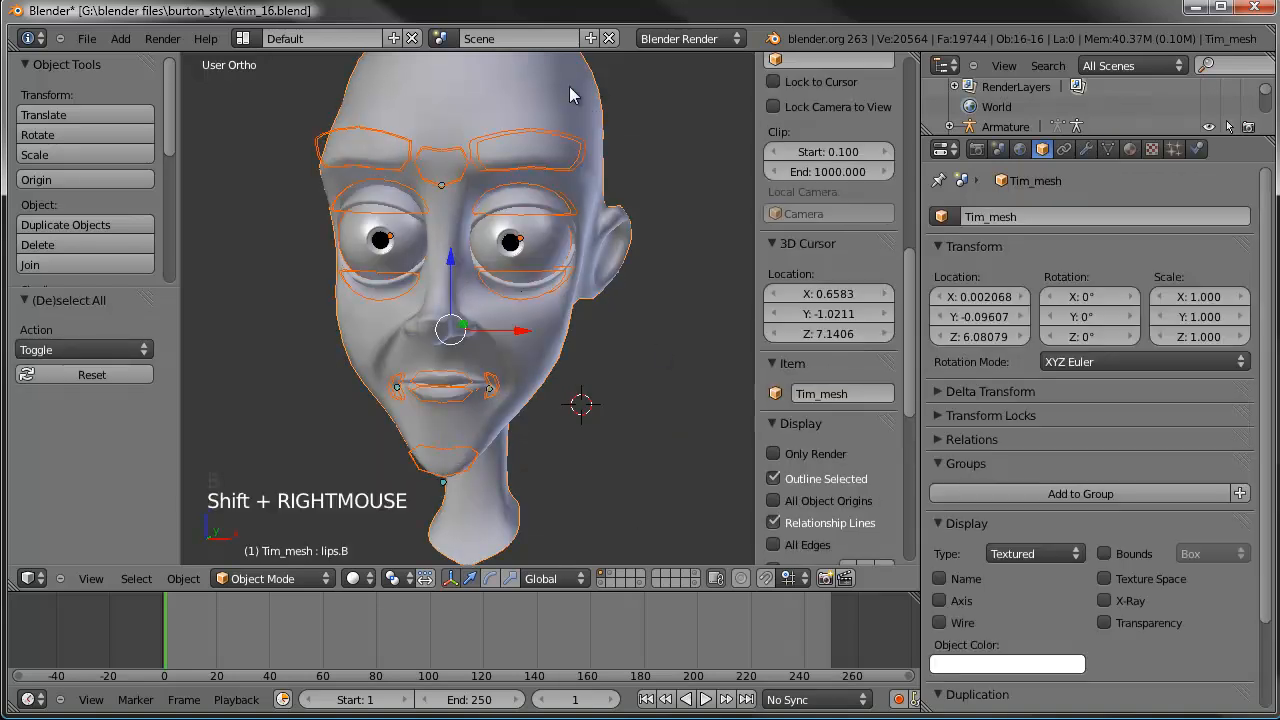
pyautogui.keyDown('shift'); pyautogui.rightClick(587, 186); pyautogui.keyUp('shift')
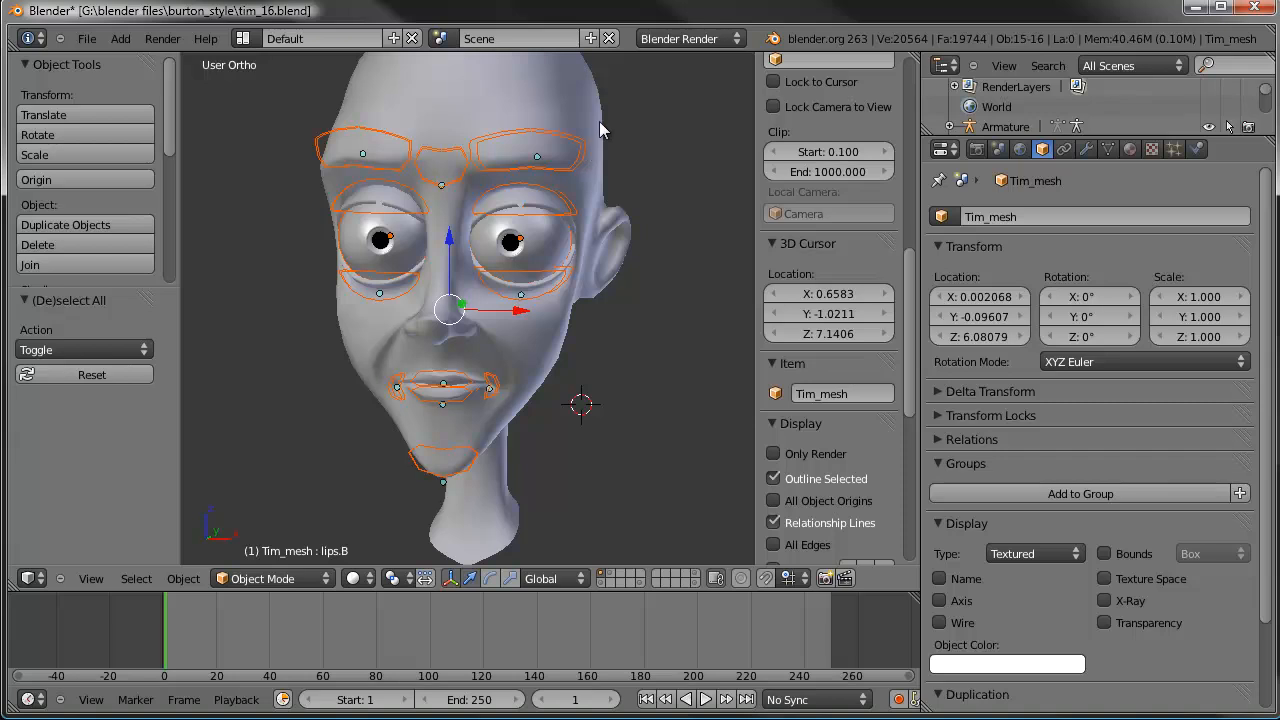
pyautogui.keyDown('shift'); pyautogui.moveTo(600, 150); pyautogui.dragTo(577, 190, button='middle'); pyautogui.keyUp('shift')
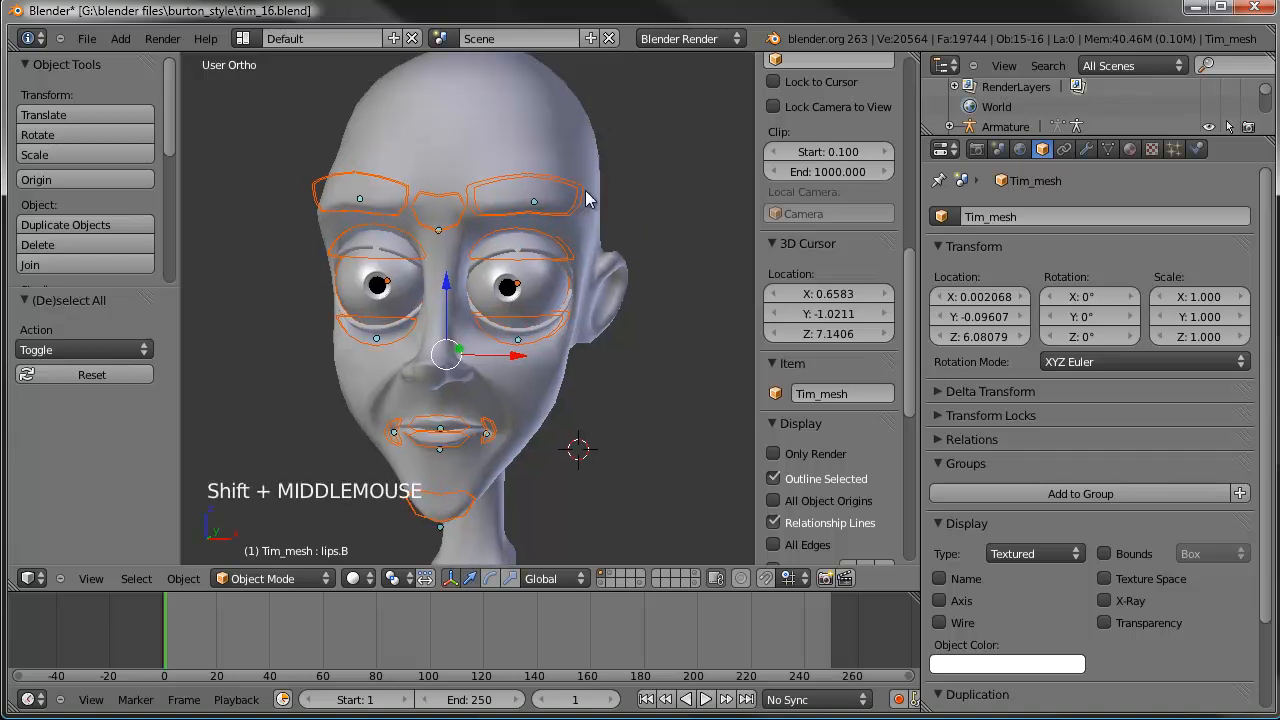
pyautogui.keyDown('shift'); pyautogui.rightClick(586, 195); pyautogui.keyUp('shift')
pyautogui.hotkey('ctrl', 'z')
# Step: Try to toggle the Facial_Rig within the multiple selection at the lower lip's control shape
pyautogui.scroll(4, 525, 230)
pyautogui.keyDown('shift'); pyautogui.moveTo(445, 245); pyautogui.dragTo(420, 128, button='middle'); pyautogui.keyUp('shift')
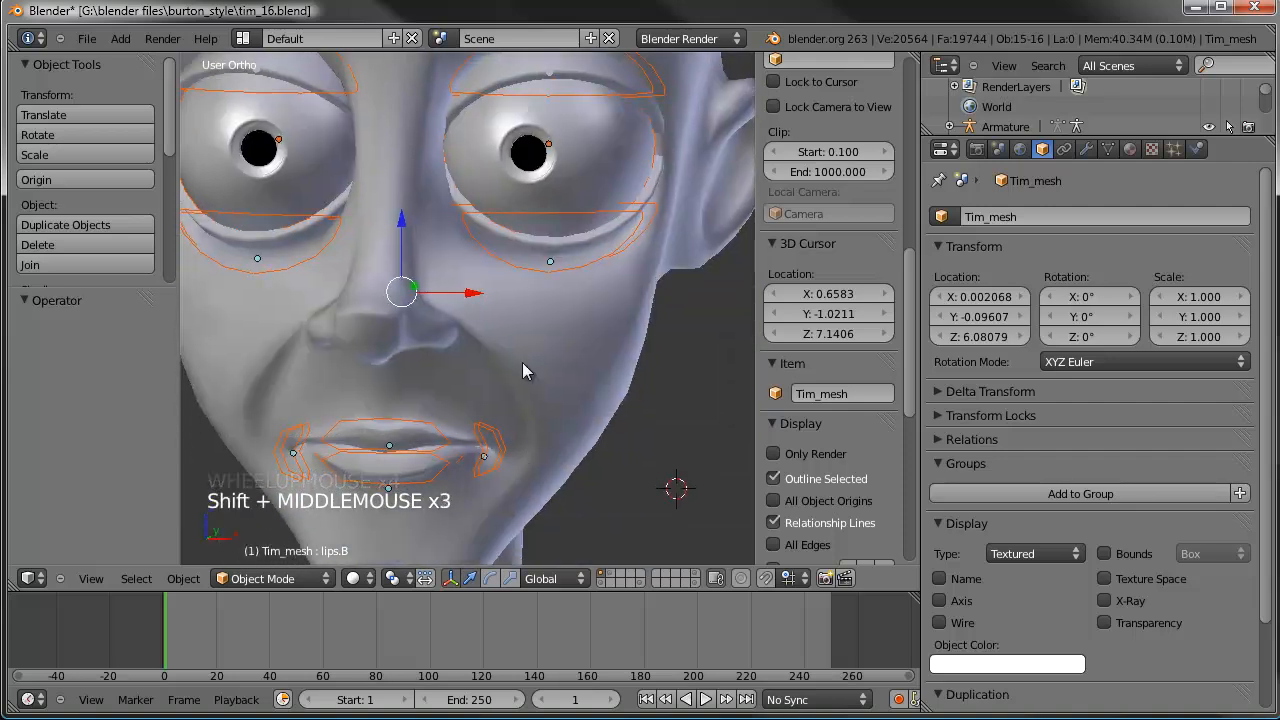
pyautogui.scroll(2, 515, 370)
pyautogui.scroll(3, 500, 410)
pyautogui.keyDown('shift'); pyautogui.rightClick(403, 490); pyautogui.keyUp('shift')
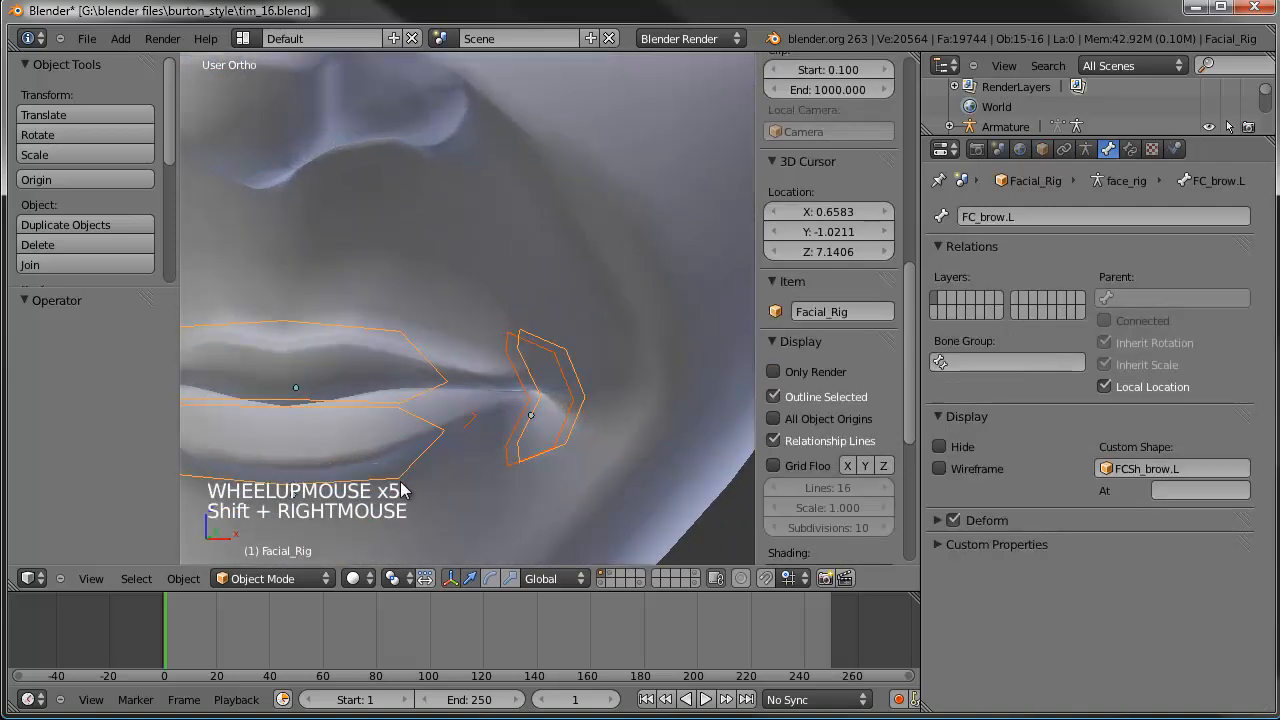
pyautogui.keyDown('shift'); pyautogui.rightClick(403, 490); pyautogui.keyUp('shift')
pyautogui.keyDown('shift'); pyautogui.scroll(-3, 403, 490); pyautogui.keyUp('shift')
pyautogui.scroll(-3, 403, 490)
pyautogui.keyDown('shift'); pyautogui.rightClick(425, 365); pyautogui.keyUp('shift')
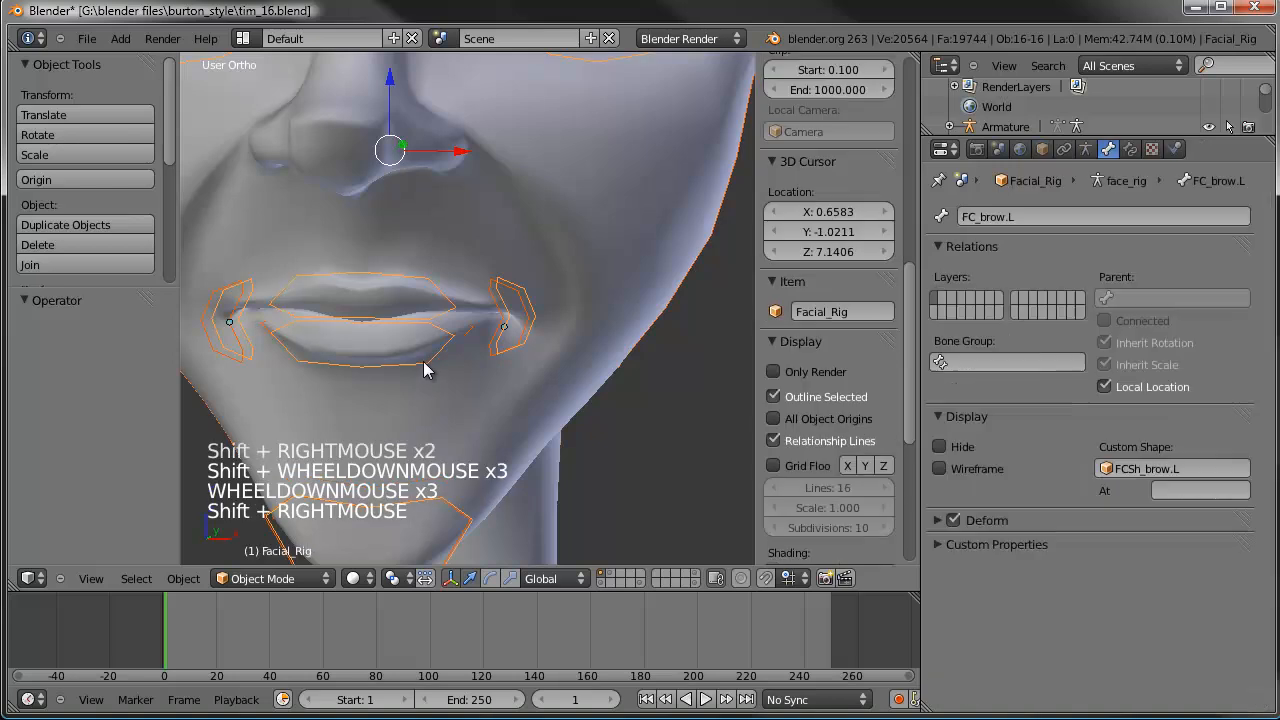
pyautogui.scroll(-6, 426, 365)
pyautogui.press('g')
pyautogui.rightClick(533, 397)
pyautogui.keyDown('shift'); pyautogui.rightClick(508, 313); pyautogui.keyUp('shift')
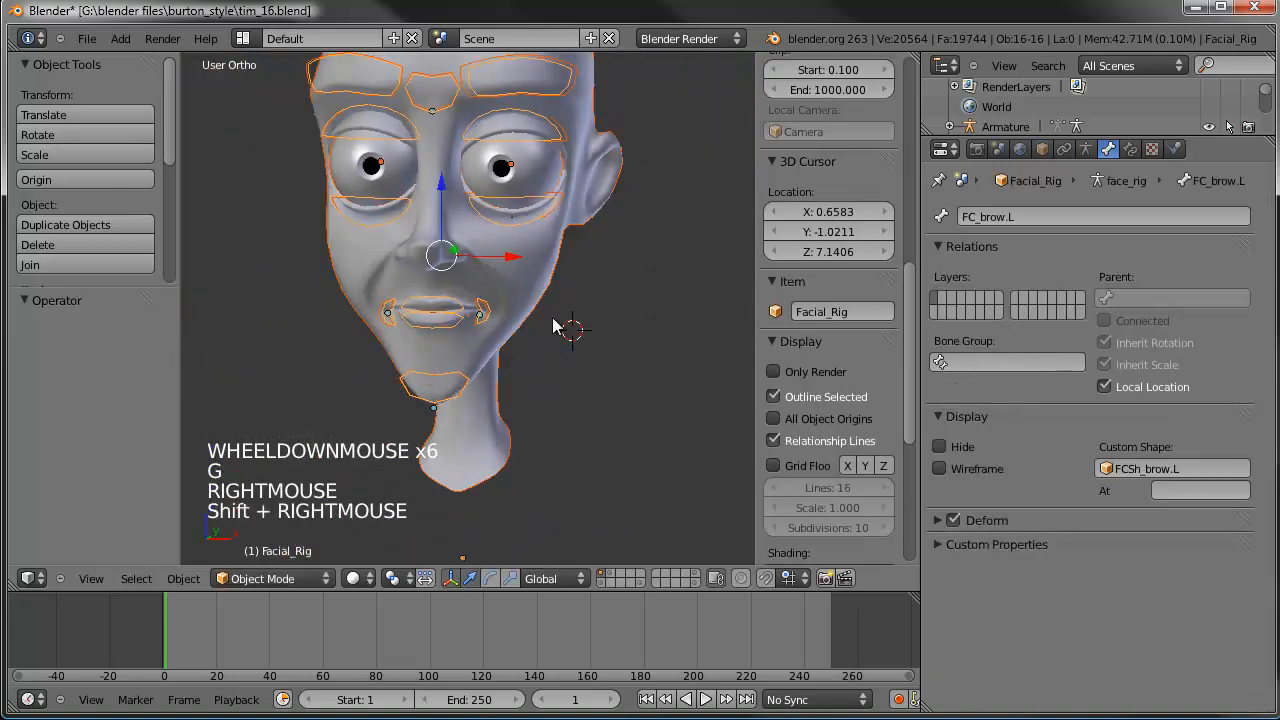
pyautogui.keyDown('shift'); pyautogui.rightClick(508, 313); pyautogui.keyUp('shift')
pyautogui.press('a')
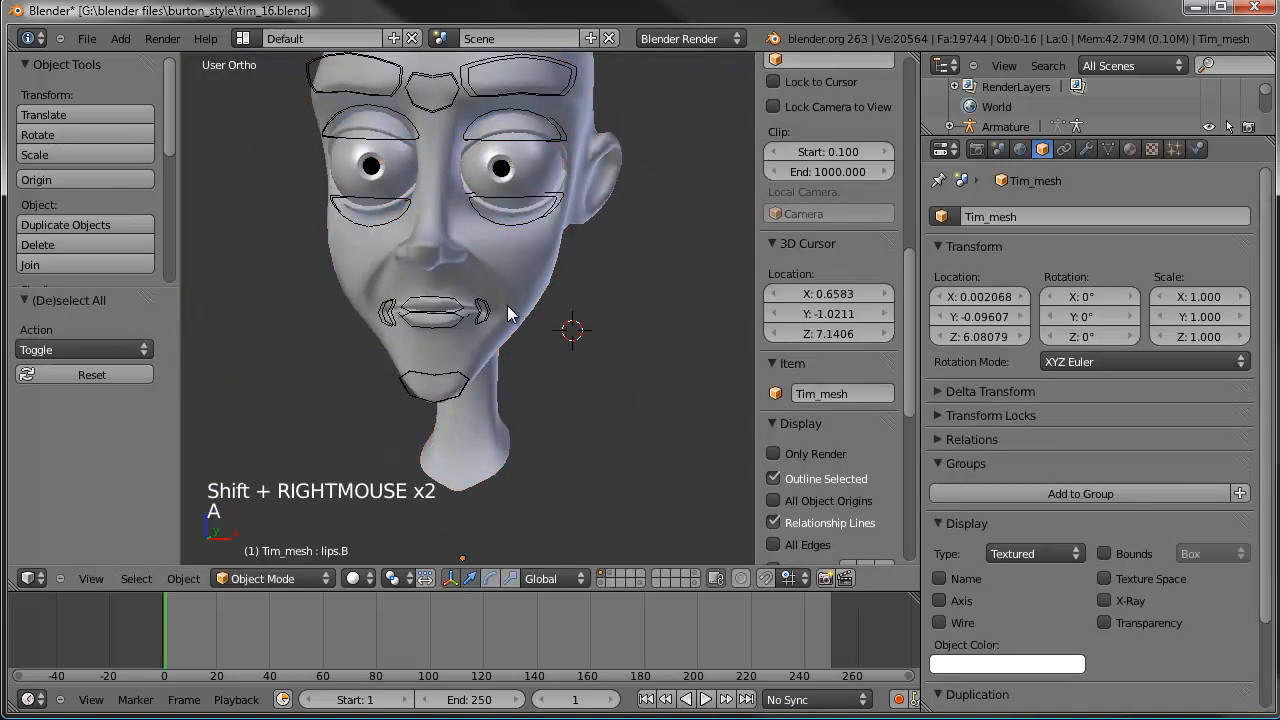
pyautogui.rightClick(455, 311)
pyautogui.rightClick(455, 311)
pyautogui.rightClick(455, 311)
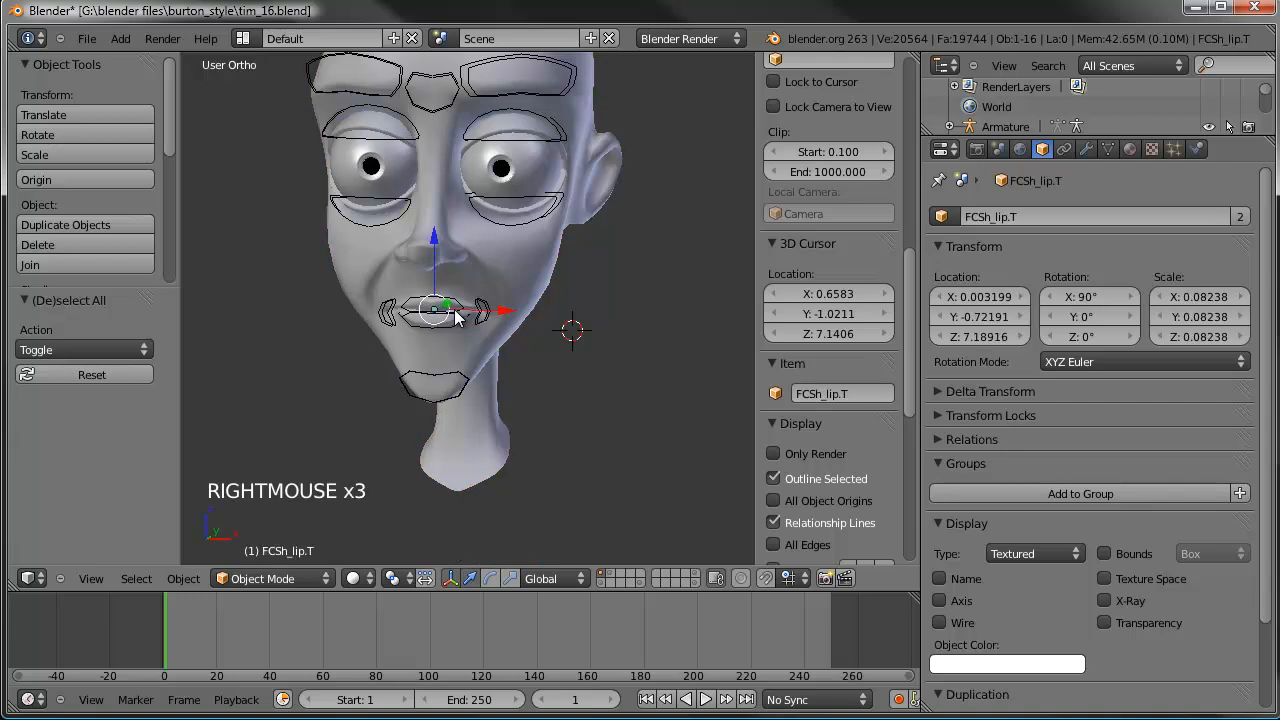
# Step: Select the Facial_Rig armature and move it to layer 15
pyautogui.rightClick(527, 221)
pyautogui.rightClick(527, 221)
pyautogui.rightClick(527, 221)
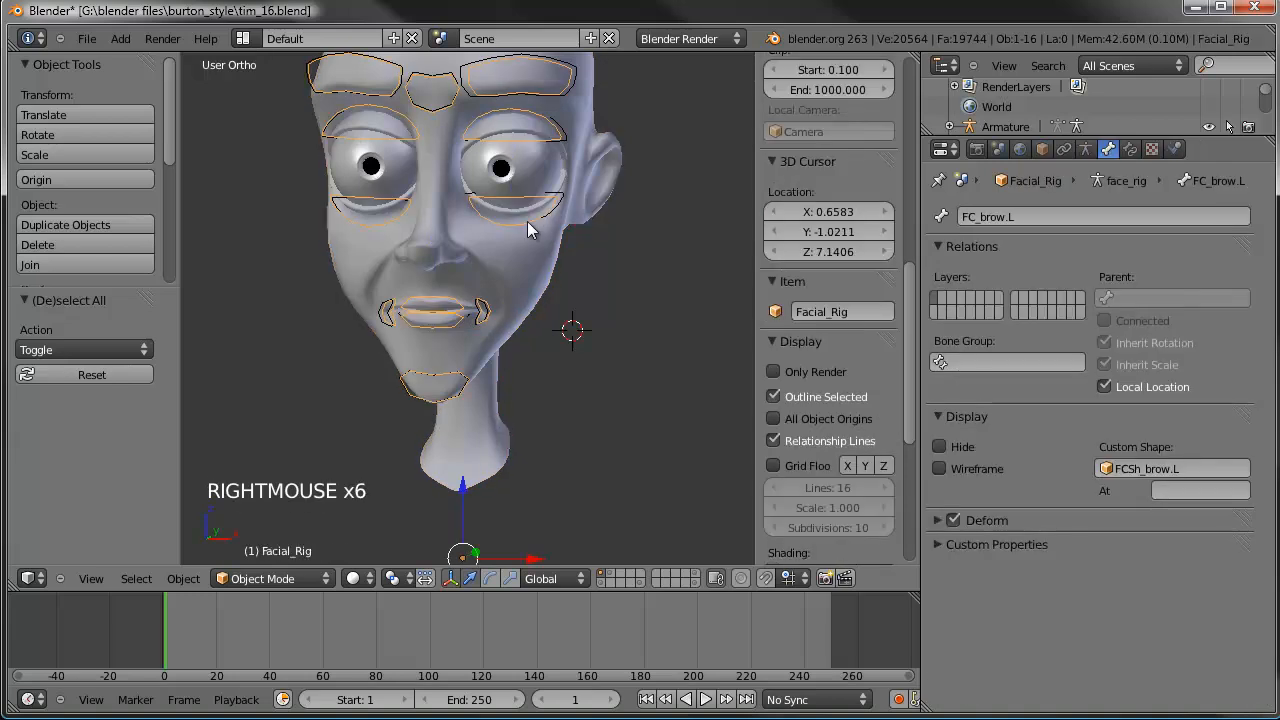
pyautogui.press('m')
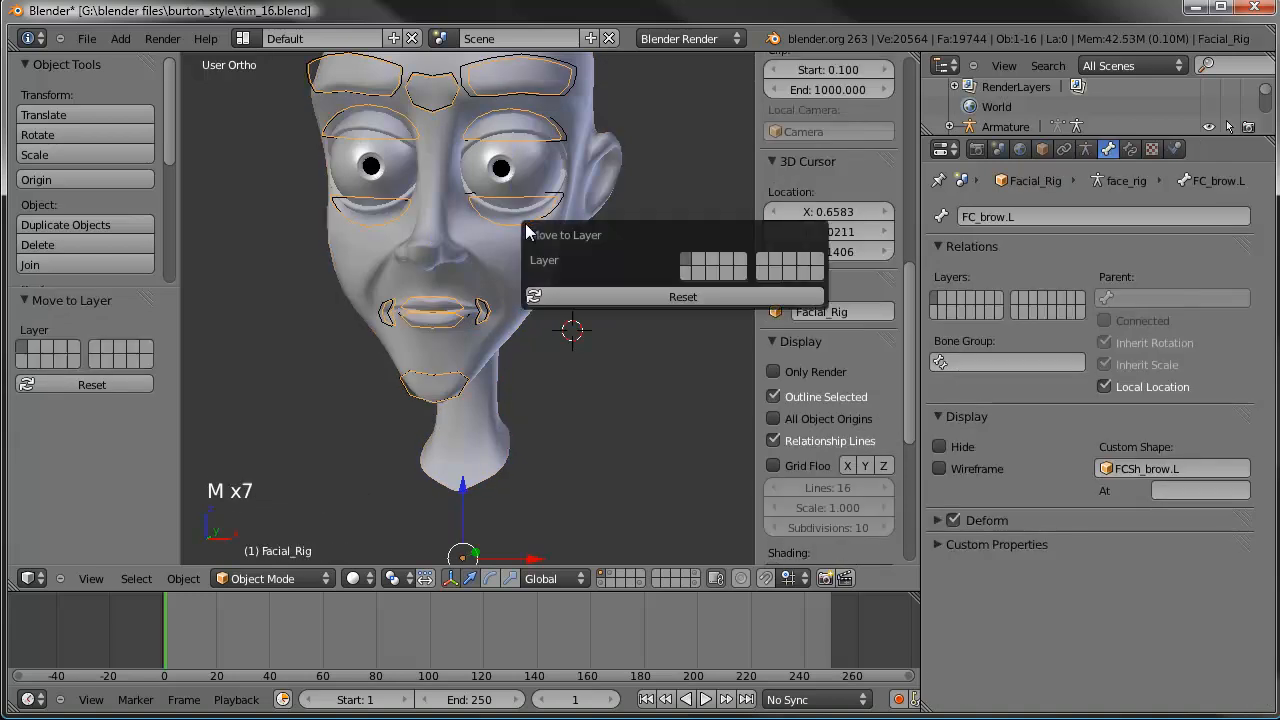
pyautogui.click(736, 270)
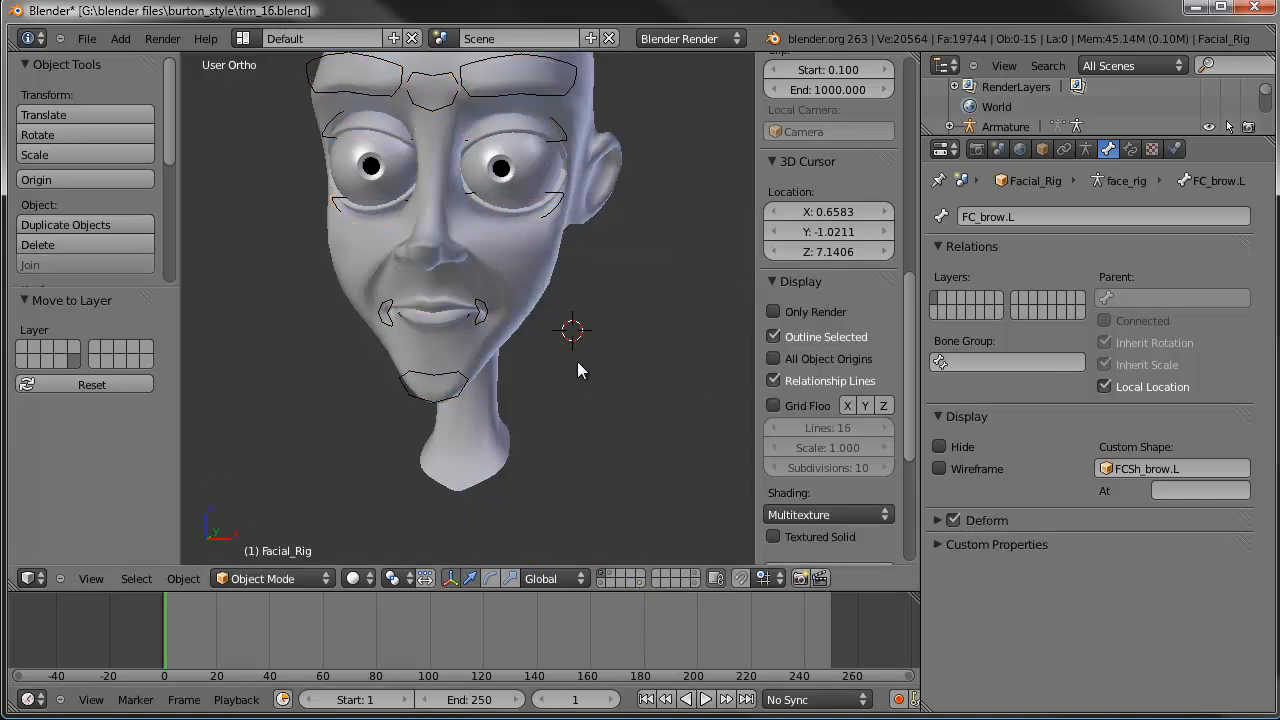
# Step: Try to box-select the facial control shapes in side view while leaving out the head mesh
pyautogui.keyDown('shift'); pyautogui.moveTo(577, 361); pyautogui.dragTo(548, 451, button='middle'); pyautogui.keyUp('shift')
pyautogui.press('a')
pyautogui.scroll(-3, 523, 337)
pyautogui.press('a')
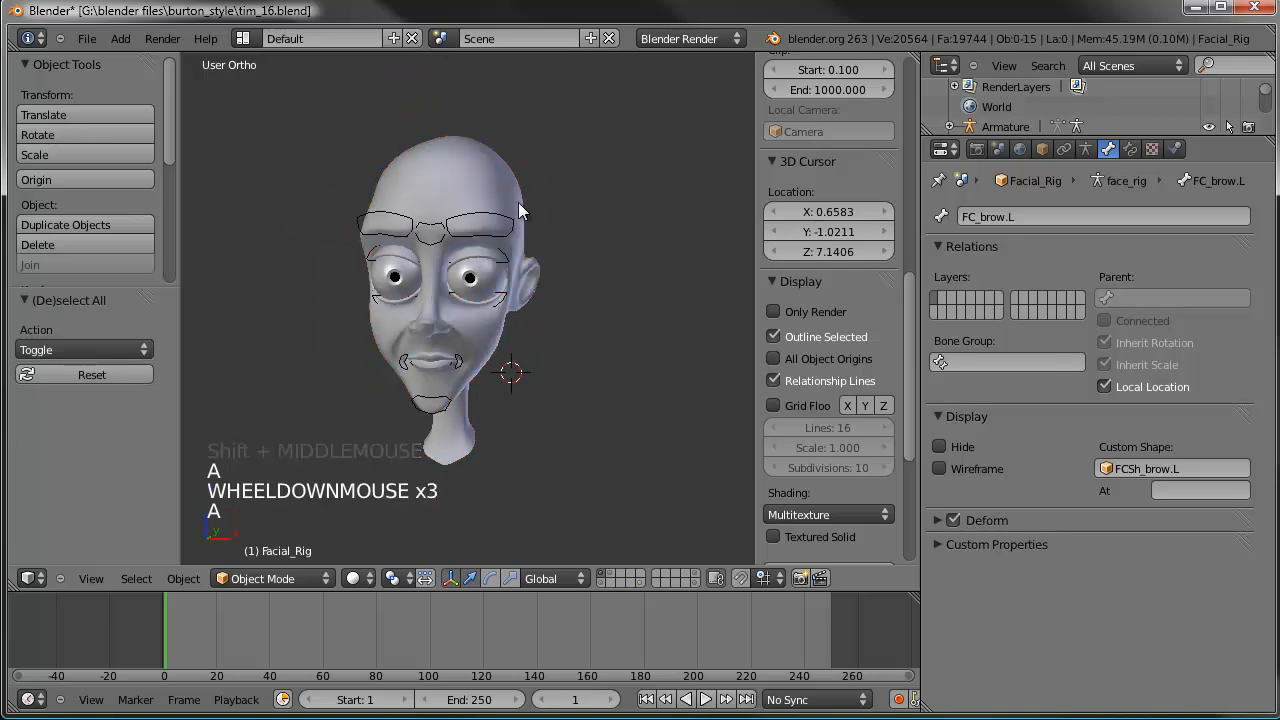
pyautogui.press('KP_3')
pyautogui.press('b')
pyautogui.moveTo(308, 145); pyautogui.dragTo(500, 447)
pyautogui.keyDown('shift'); pyautogui.rightClick(557, 223); pyautogui.keyUp('shift')
pyautogui.keyDown('shift'); pyautogui.rightClick(557, 223); pyautogui.keyUp('shift')
pyautogui.moveTo(557, 223); pyautogui.dragTo(602, 239, button='middle')
pyautogui.press('g')
pyautogui.rightClick(540, 250)
pyautogui.scroll(4, 508, 258)
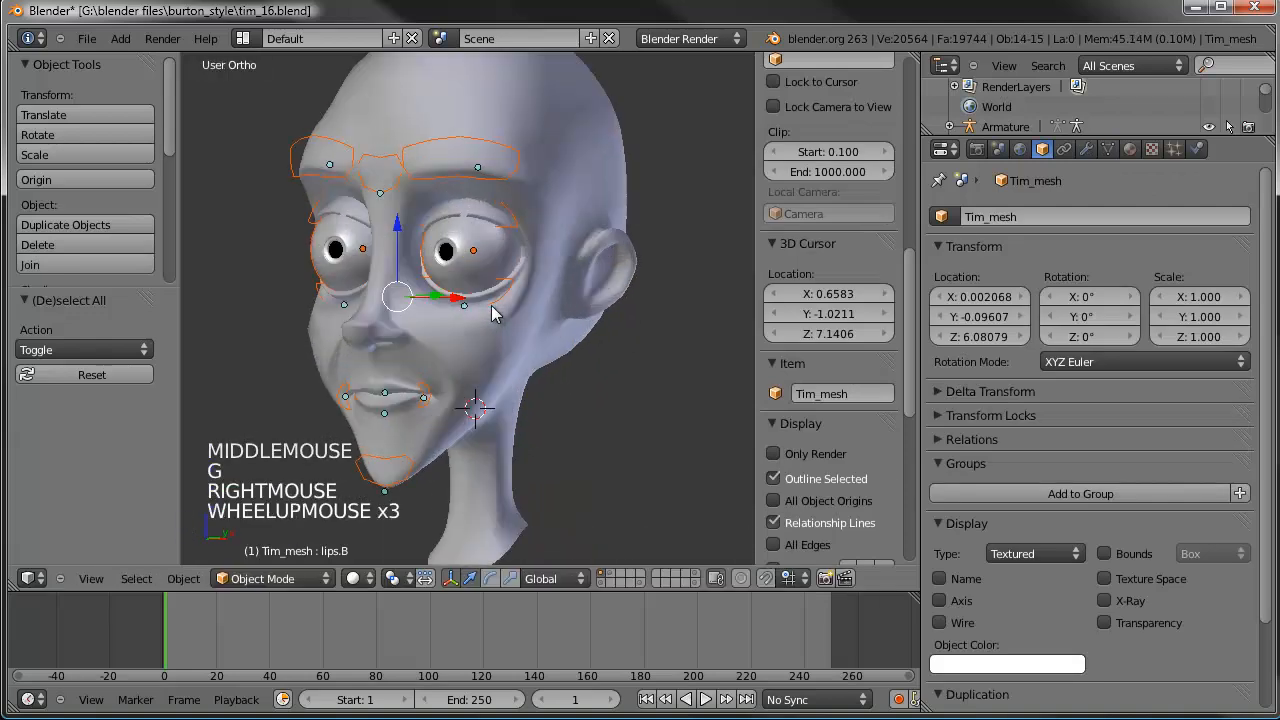
# Step: Try to exclude both eyeballs from the selected control shapes
pyautogui.keyDown('shift'); pyautogui.rightClick(508, 258); pyautogui.keyUp('shift')
pyautogui.keyDown('shift'); pyautogui.rightClick(508, 258); pyautogui.keyUp('shift')
pyautogui.keyDown('shift'); pyautogui.rightClick(365, 253); pyautogui.keyUp('shift')
pyautogui.keyDown('shift'); pyautogui.rightClick(365, 253); pyautogui.keyUp('shift')
pyautogui.press('g')
pyautogui.rightClick(607, 304)
pyautogui.keyDown('shift'); pyautogui.rightClick(607, 304); pyautogui.keyUp('shift')
# Step: Try to remove the eyeballs from the selection in a wireframe side view, then deselect everything
pyautogui.press('KP_3')
pyautogui.press('z')
pyautogui.scroll(-1, 528, 234)
pyautogui.scroll(4, 528, 234)
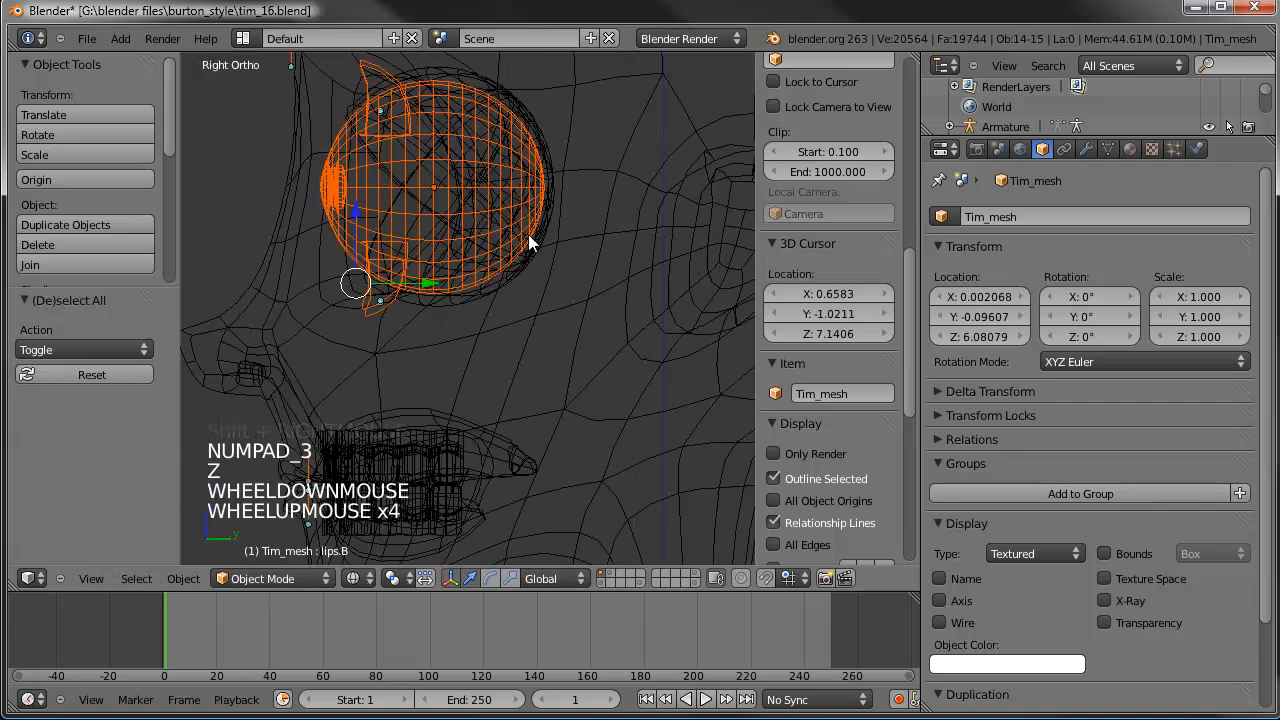
pyautogui.keyDown('shift'); pyautogui.rightClick(412, 207); pyautogui.keyUp('shift')
pyautogui.keyDown('shift'); pyautogui.rightClick(412, 206); pyautogui.keyUp('shift')
pyautogui.keyDown('shift'); pyautogui.rightClick(413, 210); pyautogui.keyUp('shift')
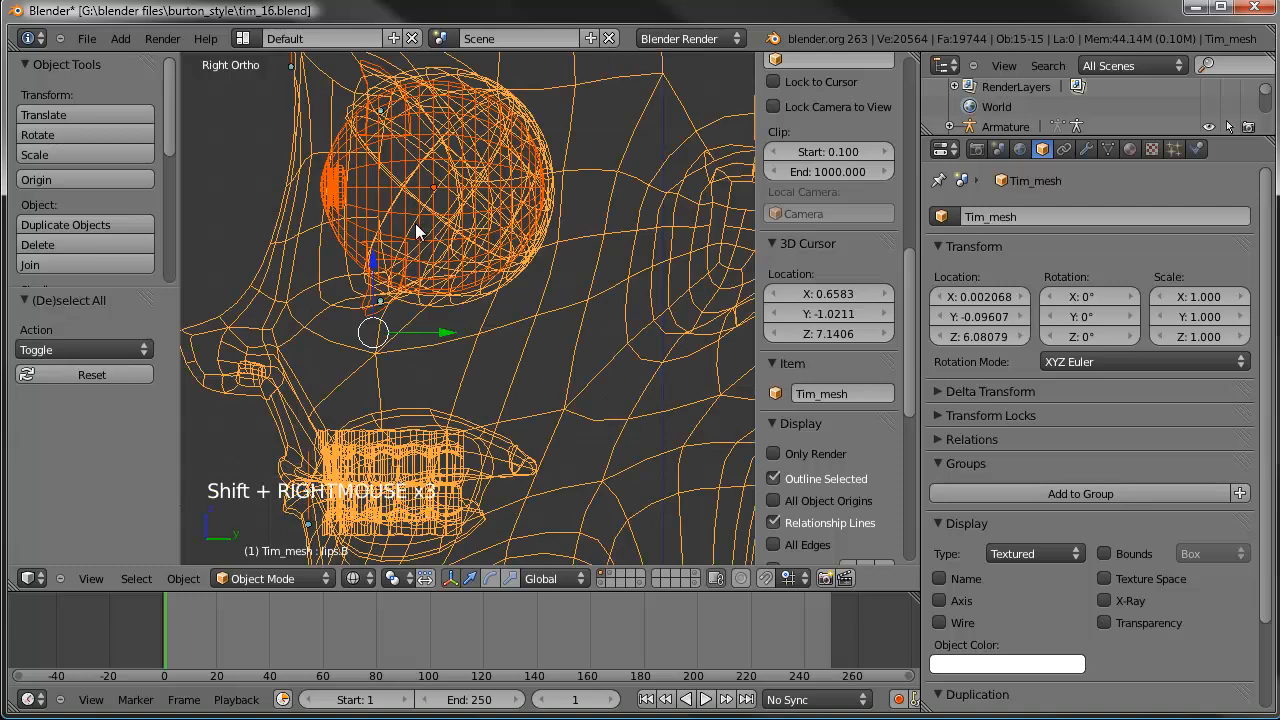
pyautogui.press('a')
# Step: Hide both eyeballs and the properties region of the 3D view
pyautogui.scroll(-3, 414, 235)
pyautogui.press('b')
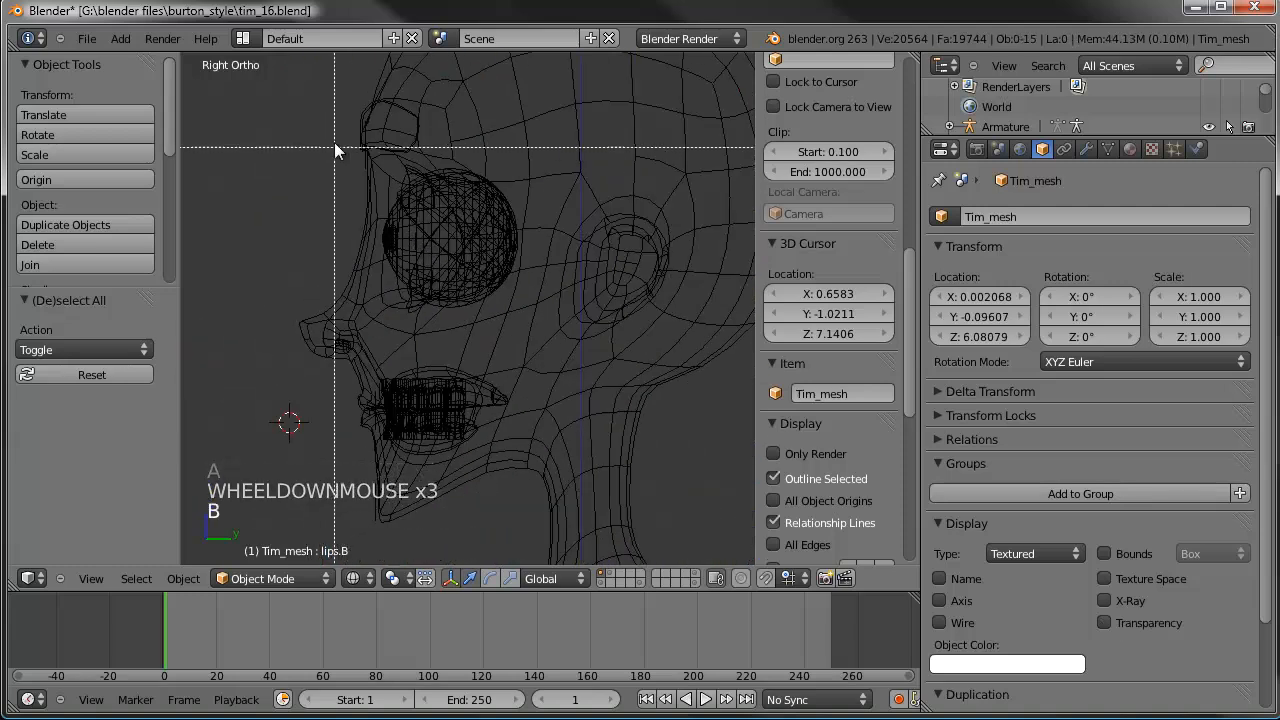
pyautogui.moveTo(294, 80); pyautogui.dragTo(340, 471)
pyautogui.rightClick(403, 226)
pyautogui.press('h')
pyautogui.press('h')
pyautogui.rightClick(403, 226)
pyautogui.rightClick(403, 226)
pyautogui.press('h')
pyautogui.press('h')
pyautogui.press('h')
pyautogui.press('n')
pyautogui.scroll(-3, 453, 224)
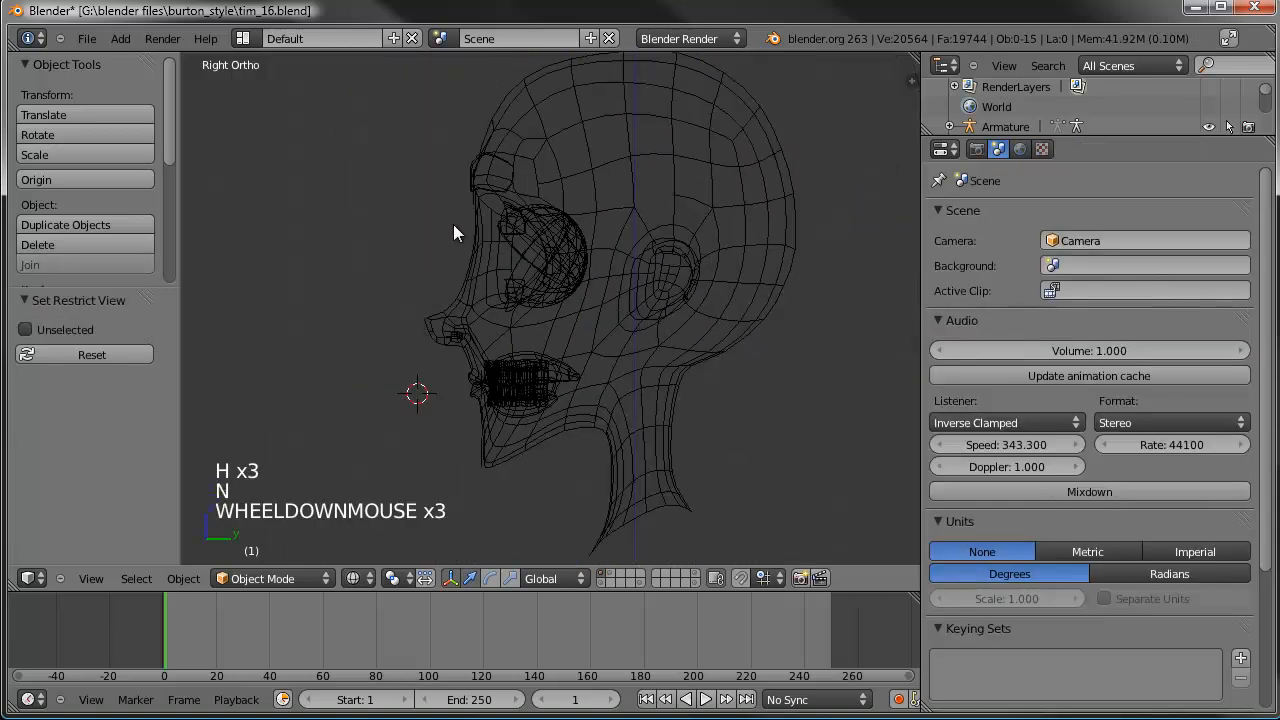
# Step: Select all facial control shape objects without Tim_mesh, move them to layer 20 and turn off that layer's visibility
pyautogui.press('b')
pyautogui.moveTo(410, 118); pyautogui.dragTo(635, 480)
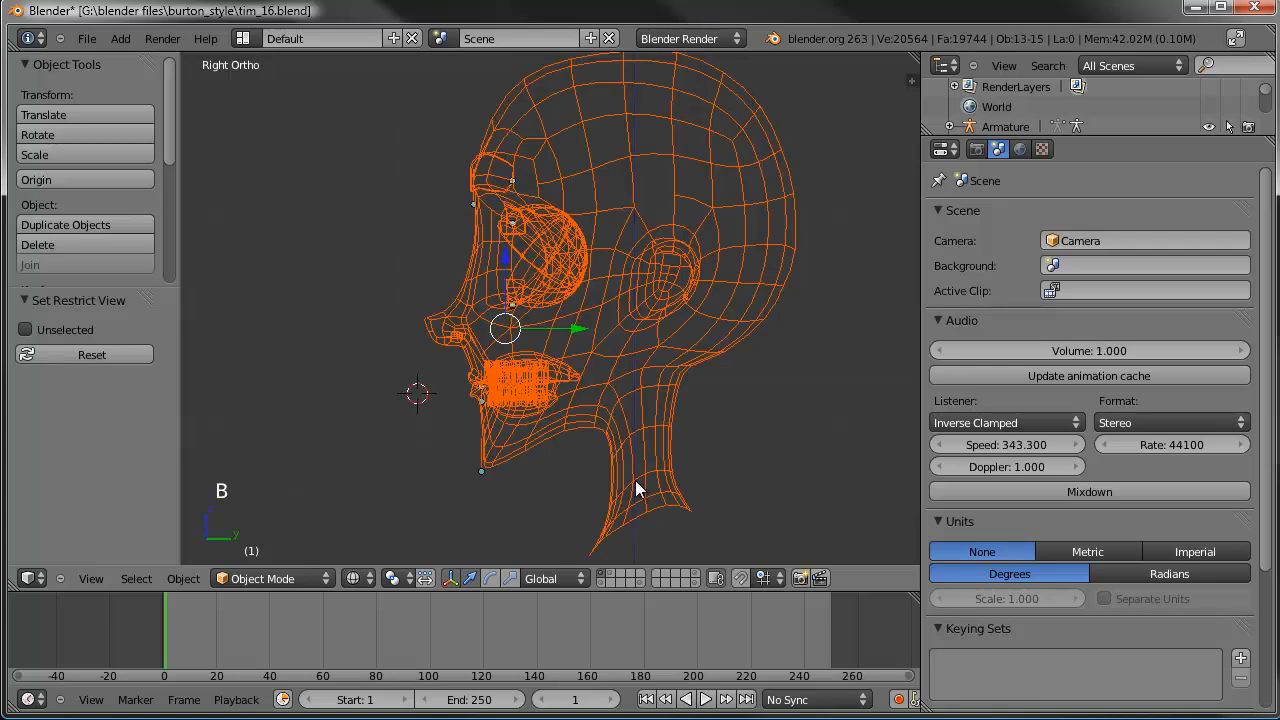
pyautogui.keyDown('shift'); pyautogui.rightClick(624, 362); pyautogui.keyUp('shift')
pyautogui.keyDown('shift'); pyautogui.rightClick(624, 362); pyautogui.keyUp('shift')
pyautogui.scroll(-6, 423, 362)
pyautogui.moveTo(442, 388); pyautogui.dragTo(695, 388, button='middle')
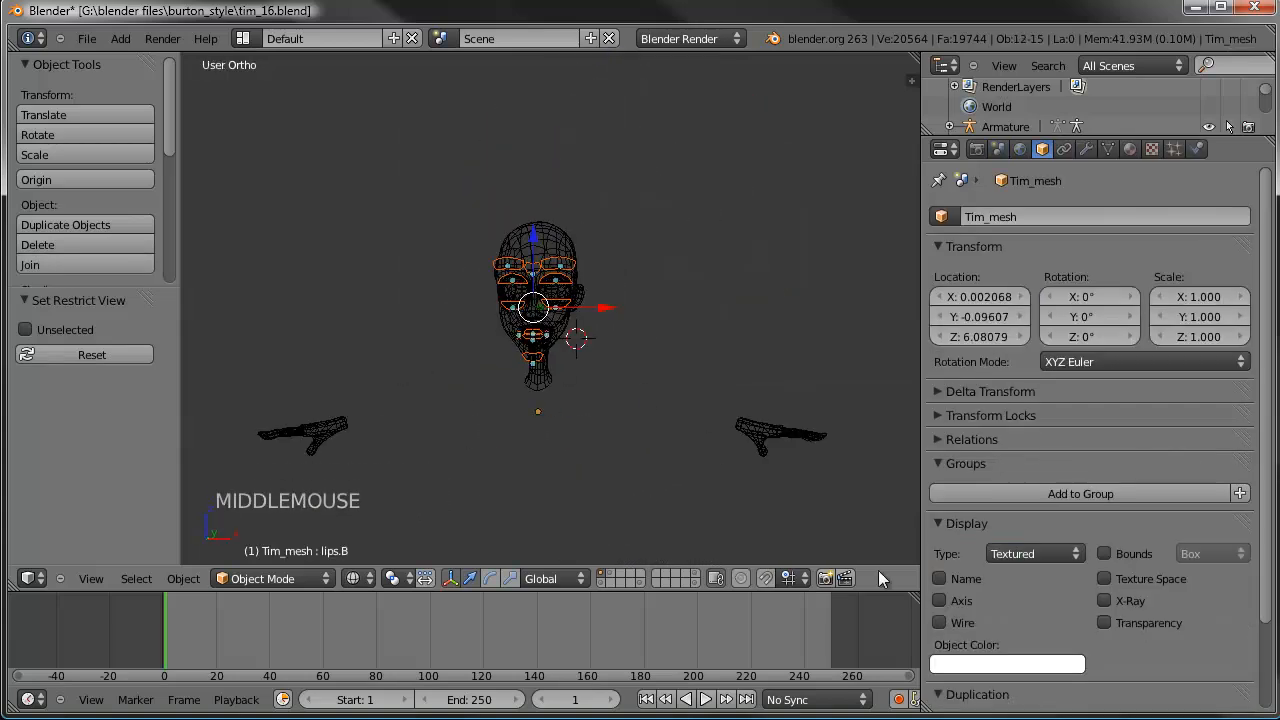
pyautogui.keyDown('shift'); pyautogui.click(697, 580); pyautogui.keyUp('shift')
pyautogui.scroll(-2, 585, 402)
pyautogui.moveTo(585, 402); pyautogui.dragTo(583, 342, button='middle')
pyautogui.scroll(3, 595, 282)
pyautogui.keyDown('shift'); pyautogui.moveTo(595, 282); pyautogui.dragTo(661, 327, button='middle'); pyautogui.keyUp('shift')
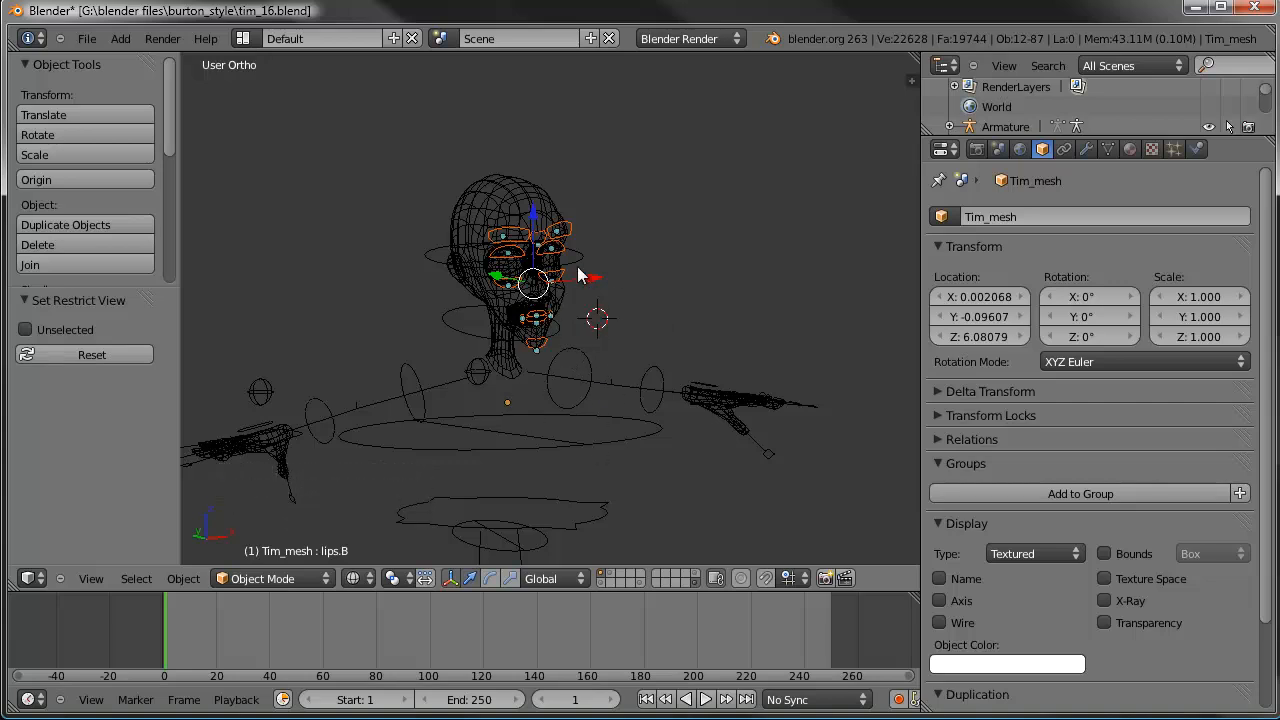
pyautogui.press('m')
pyautogui.click(844, 261)
pyautogui.keyDown('shift'); pyautogui.click(679, 580); pyautogui.keyUp('shift')
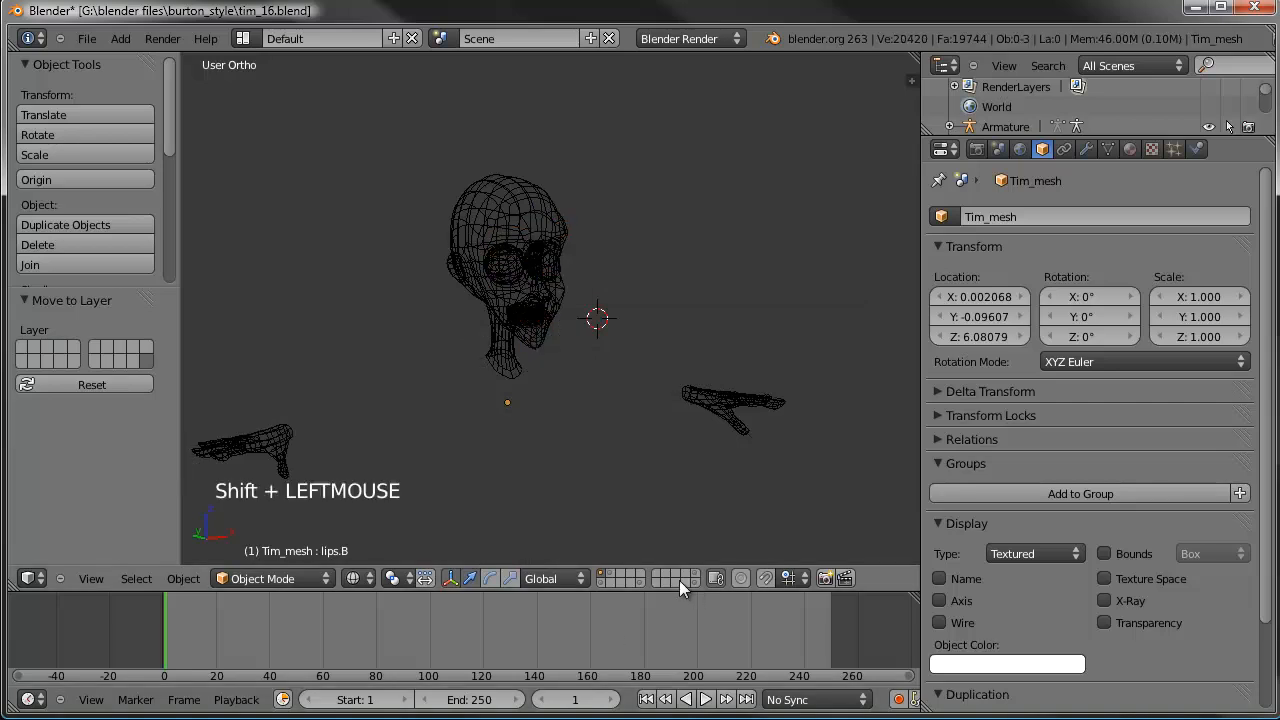
# Step: Return the view to solid shading, unhide the eyeballs and deselect everything
pyautogui.press('z')
pyautogui.moveTo(562, 314); pyautogui.dragTo(568, 341, button='middle')
pyautogui.hotkey('alt', 'h')
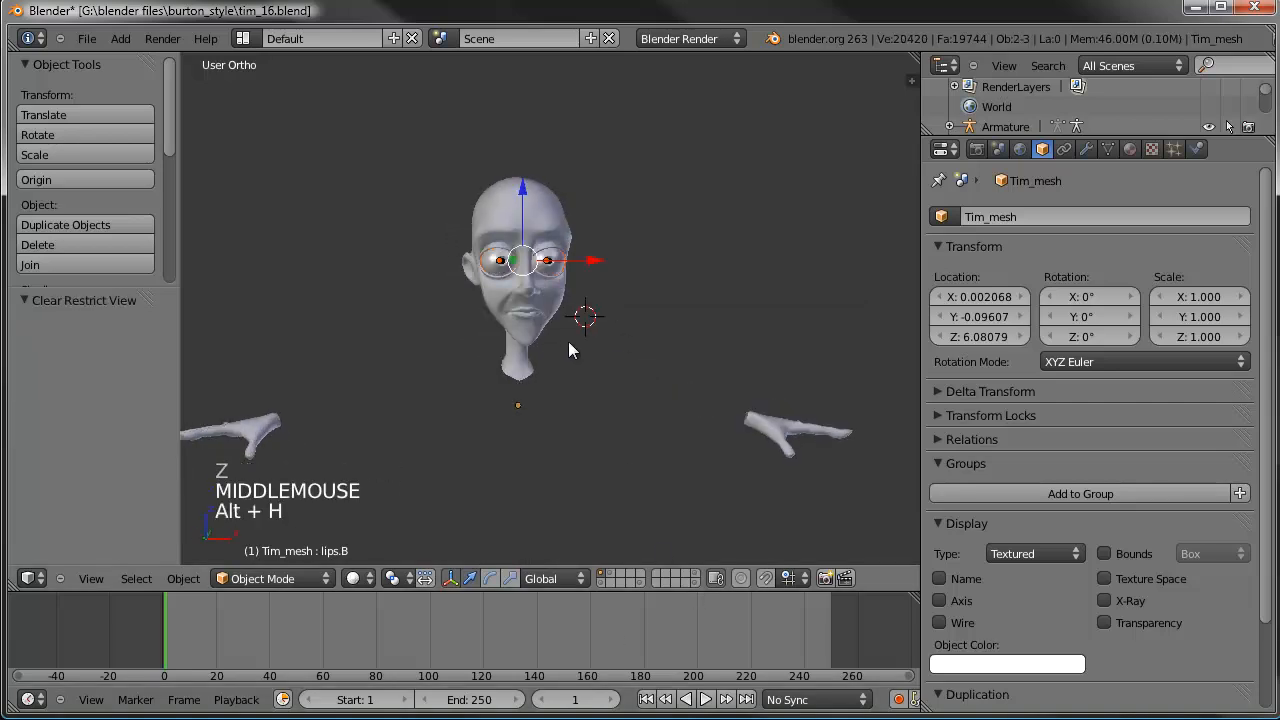
pyautogui.scroll(5, 568, 341)
pyautogui.press('a')
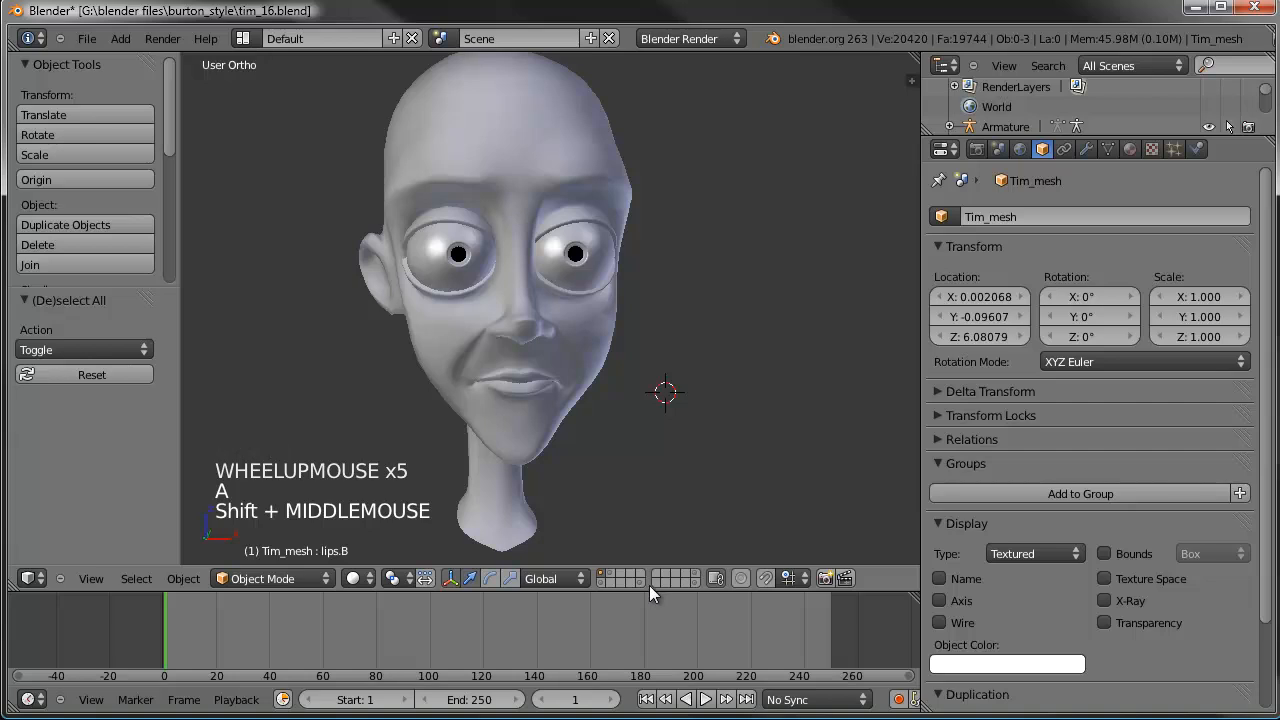
# Step: Show layer 15, move Facial_Rig from it to layer 1 and hide layer 15 again
pyautogui.keyDown('shift'); pyautogui.click(640, 582); pyautogui.keyUp('shift')
pyautogui.rightClick(585, 305)
pyautogui.rightClick(583, 305)
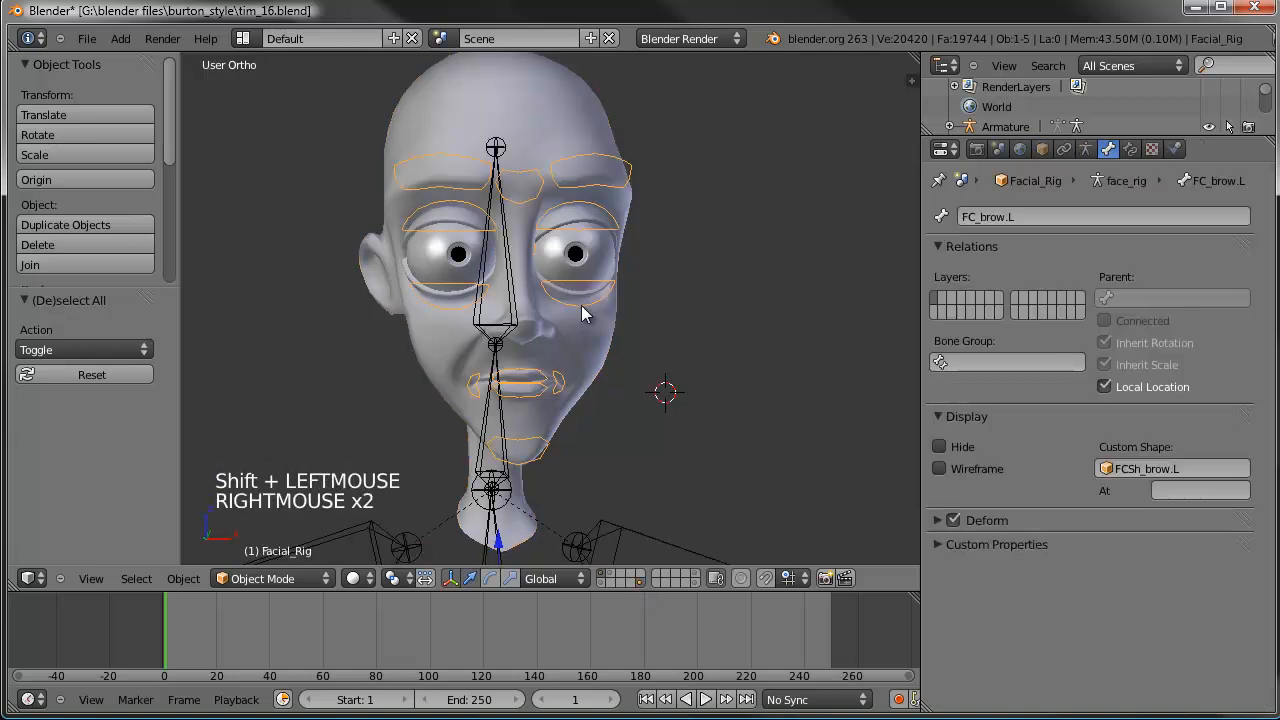
pyautogui.press('m')
pyautogui.press('m')
pyautogui.press('m')
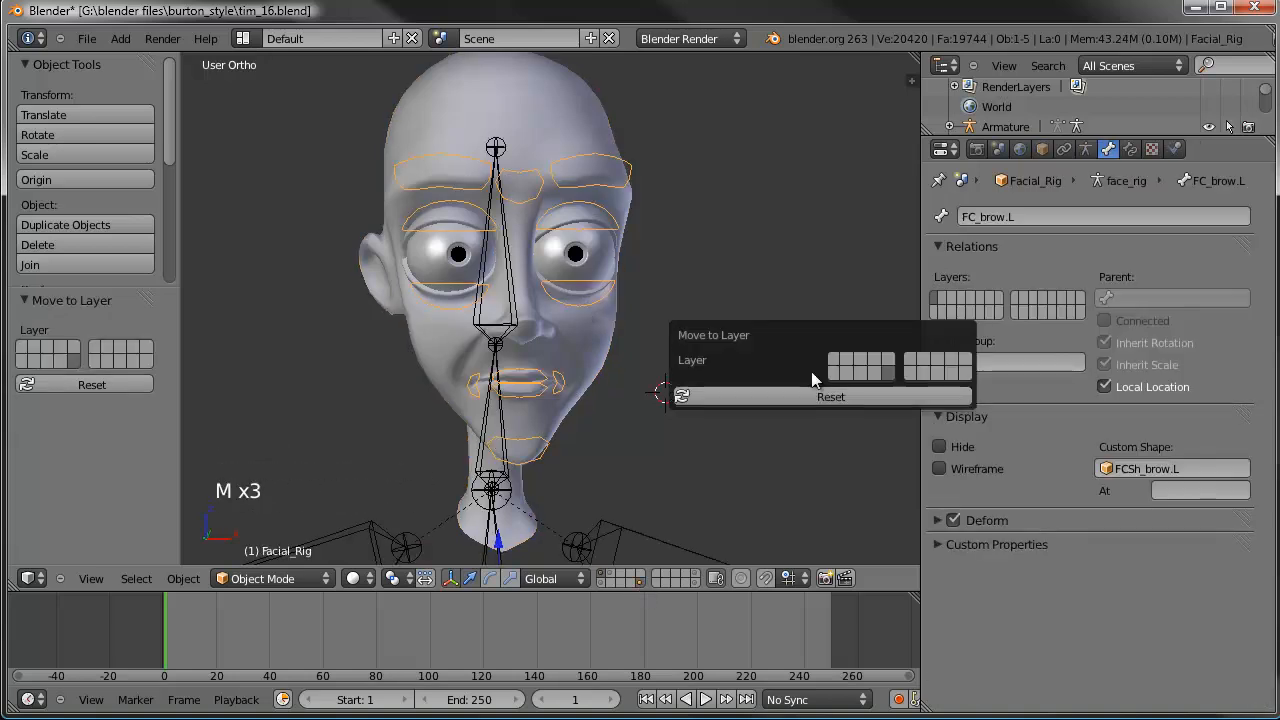
pyautogui.click(836, 368)
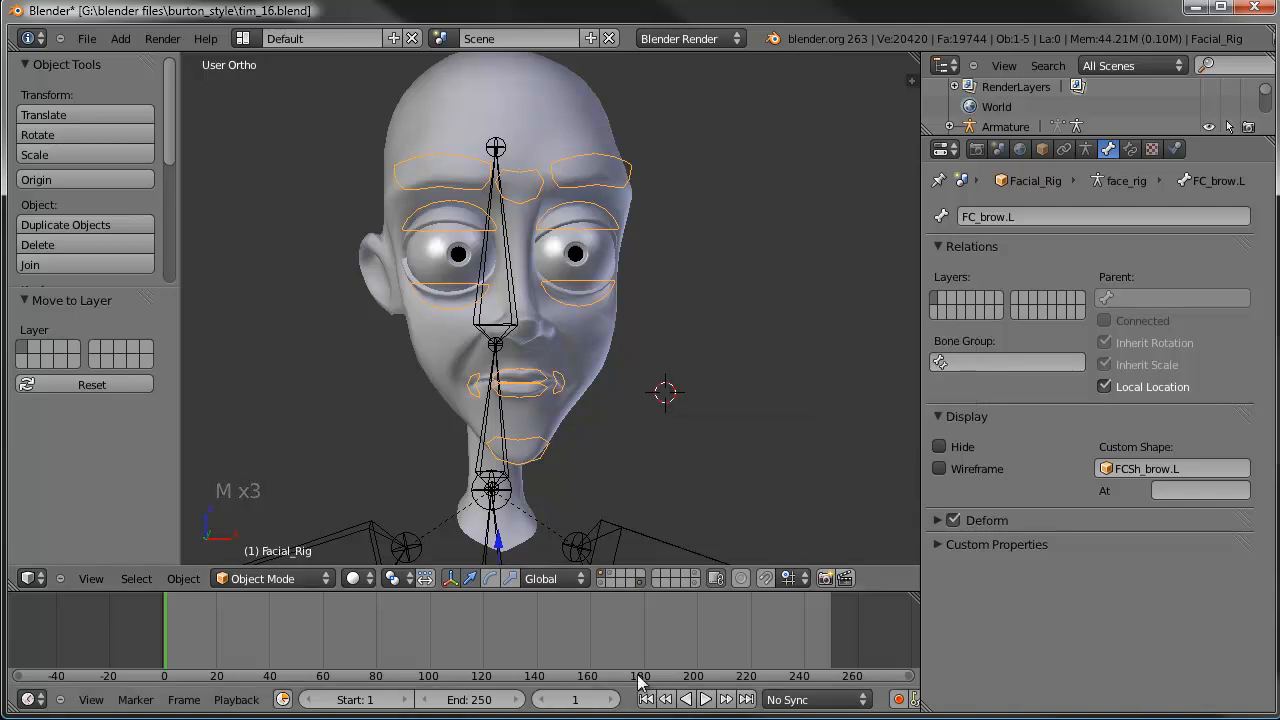
pyautogui.keyDown('shift'); pyautogui.click(641, 583); pyautogui.keyUp('shift')
# Step: Select Tim_mesh in the front view and save the file over tim_16.blend
pyautogui.scroll(-2, 538, 413)
pyautogui.moveTo(537, 414); pyautogui.dragTo(605, 362, button='middle')
pyautogui.scroll(1, 608, 360)
pyautogui.rightClick(607, 355)
pyautogui.scroll(1, 606, 350)
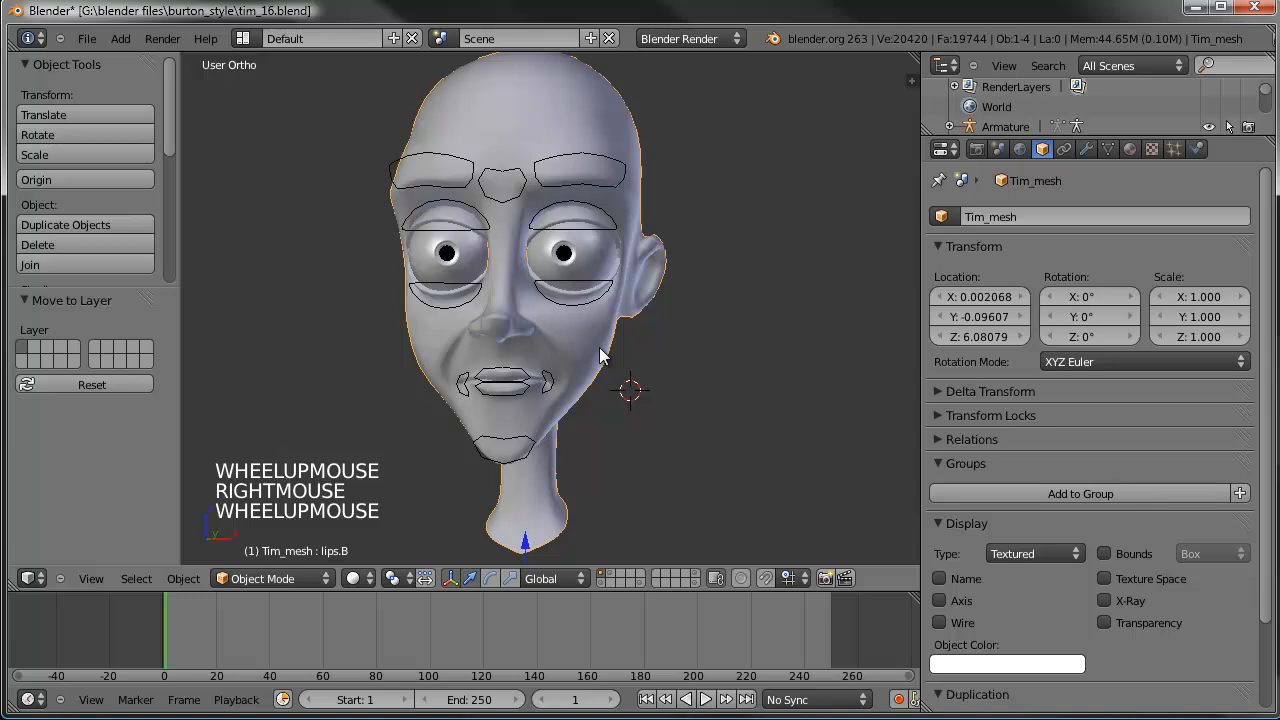
pyautogui.press('KP_1')
pyautogui.scroll(1, 600, 350)
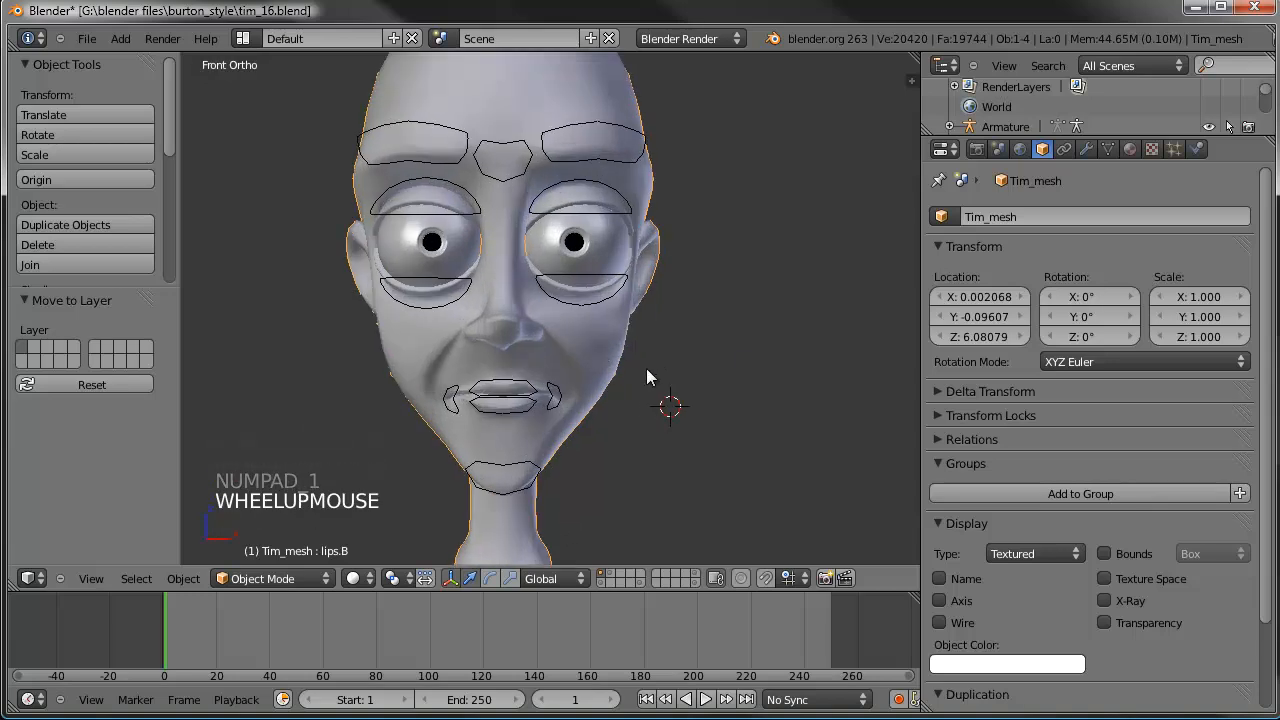
pyautogui.hotkey('ctrl', 's')
pyautogui.click(642, 336)
# Step: Add a driver to the value of Tim_mesh's smile.L shape key
pyautogui.moveTo(671, 334); pyautogui.dragTo(556, 355, button='middle')
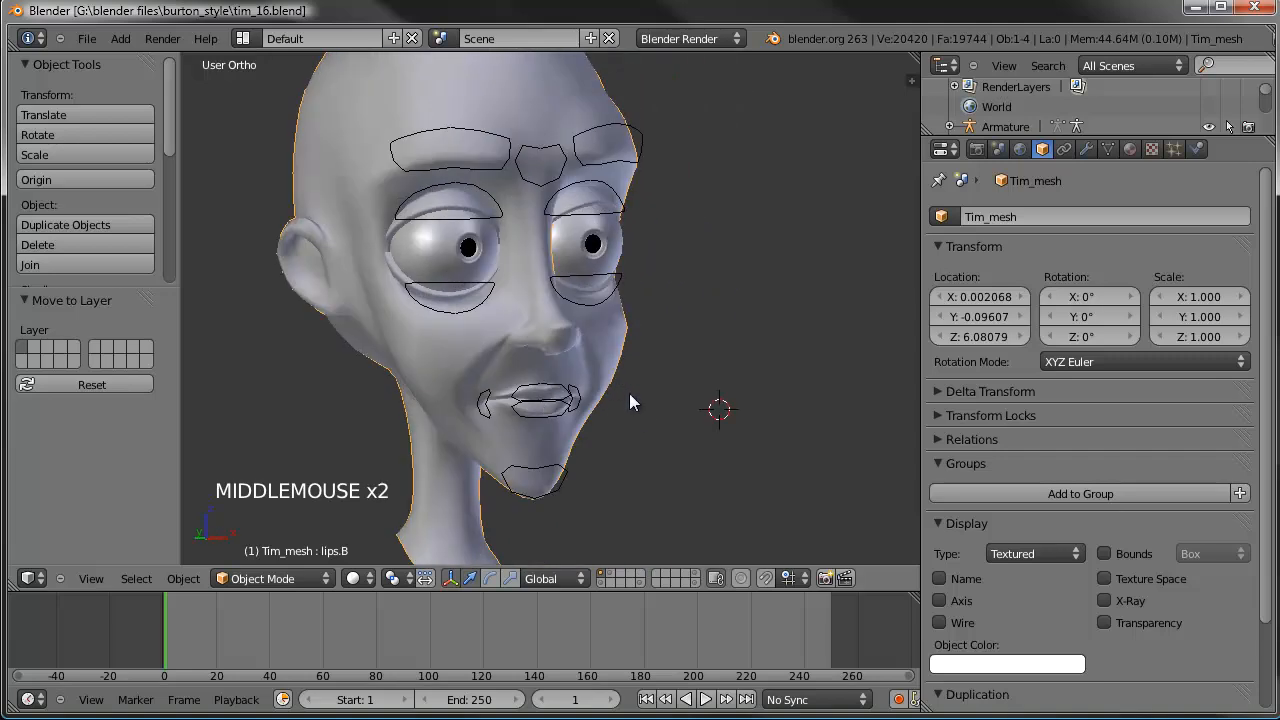
pyautogui.moveTo(630, 395); pyautogui.dragTo(580, 383, button='middle')
pyautogui.press('KP_1')
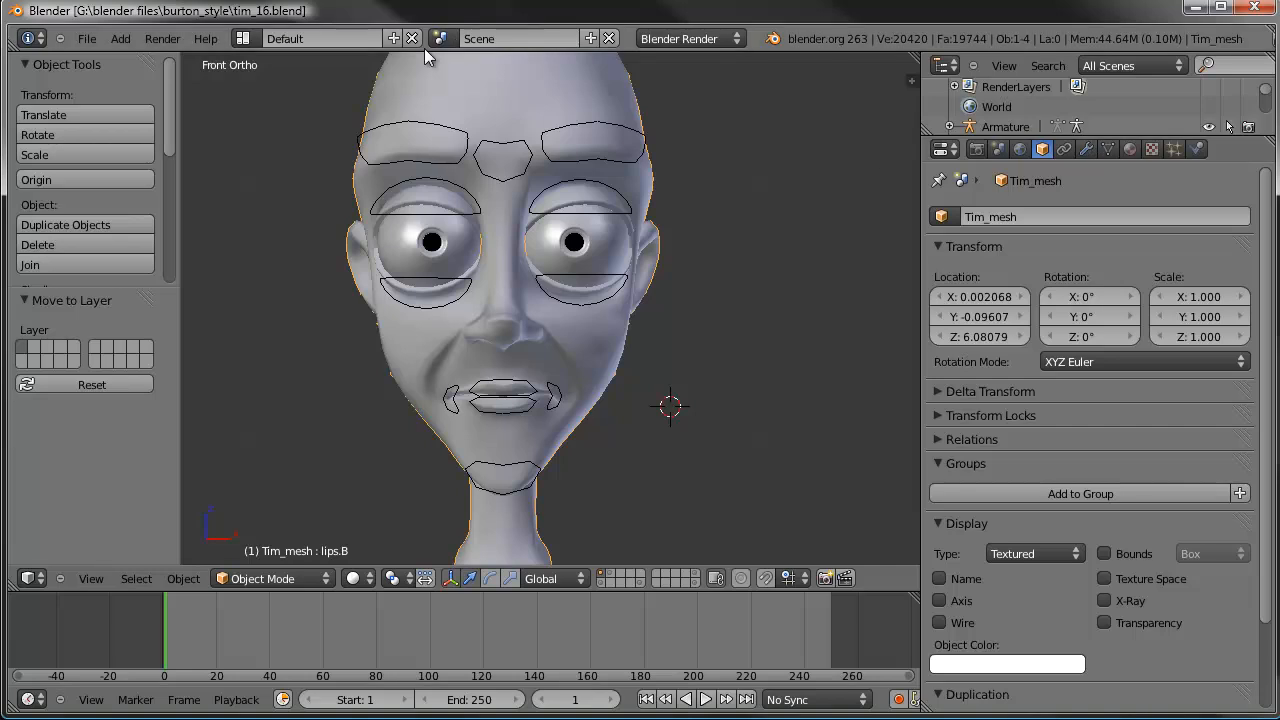
pyautogui.keyDown('shift'); pyautogui.moveTo(516, 78); pyautogui.dragTo(552, 125, button='middle'); pyautogui.keyUp('shift')
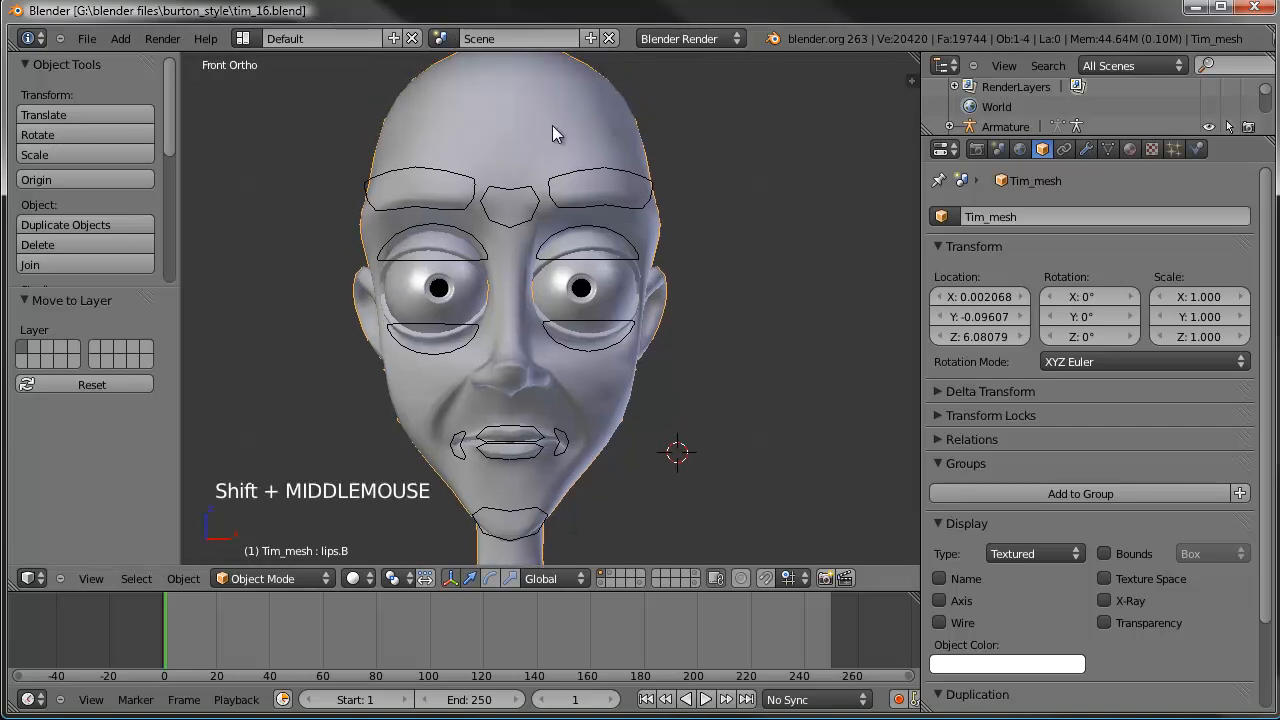
pyautogui.click(1110, 148)
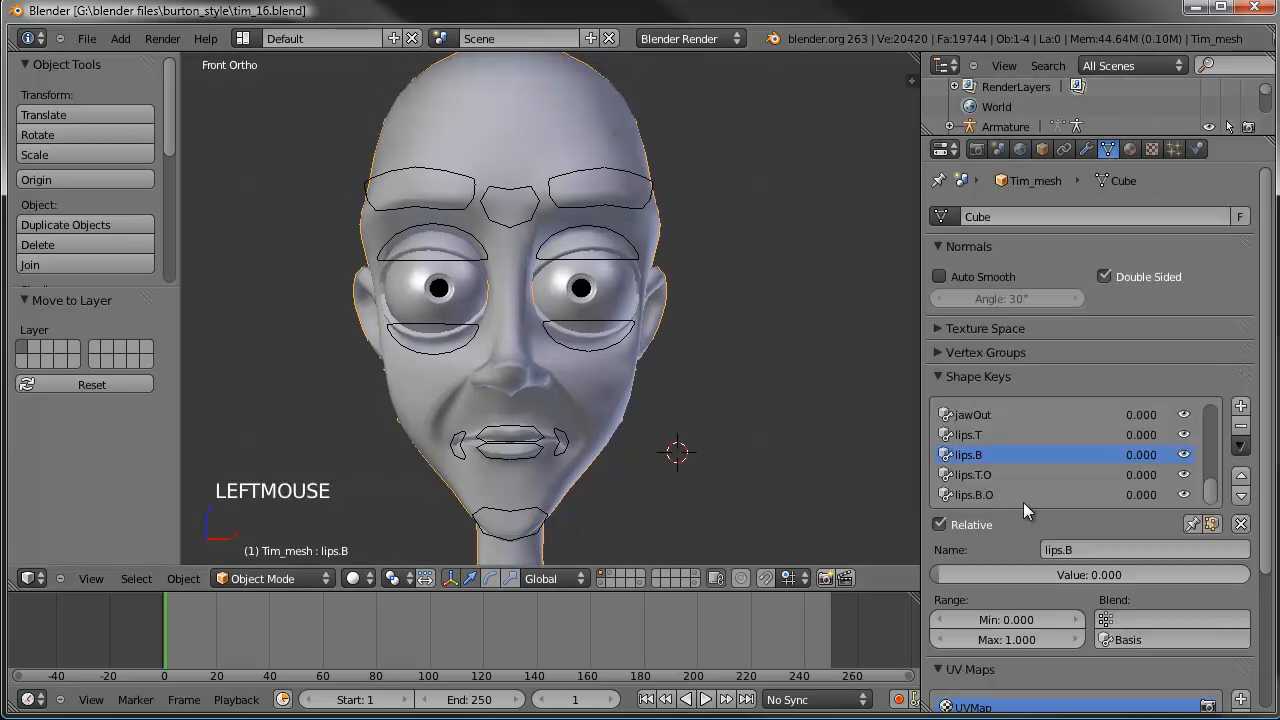
pyautogui.scroll(13, 1035, 428)
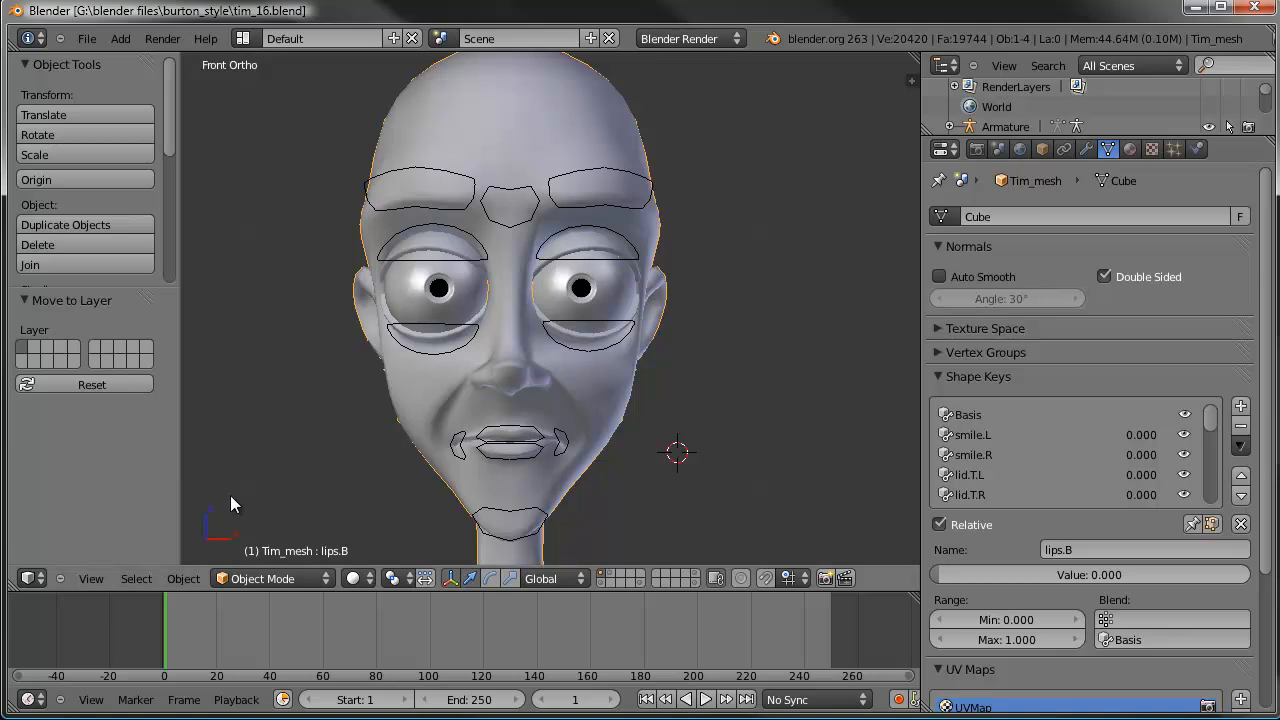
pyautogui.click(1008, 434)
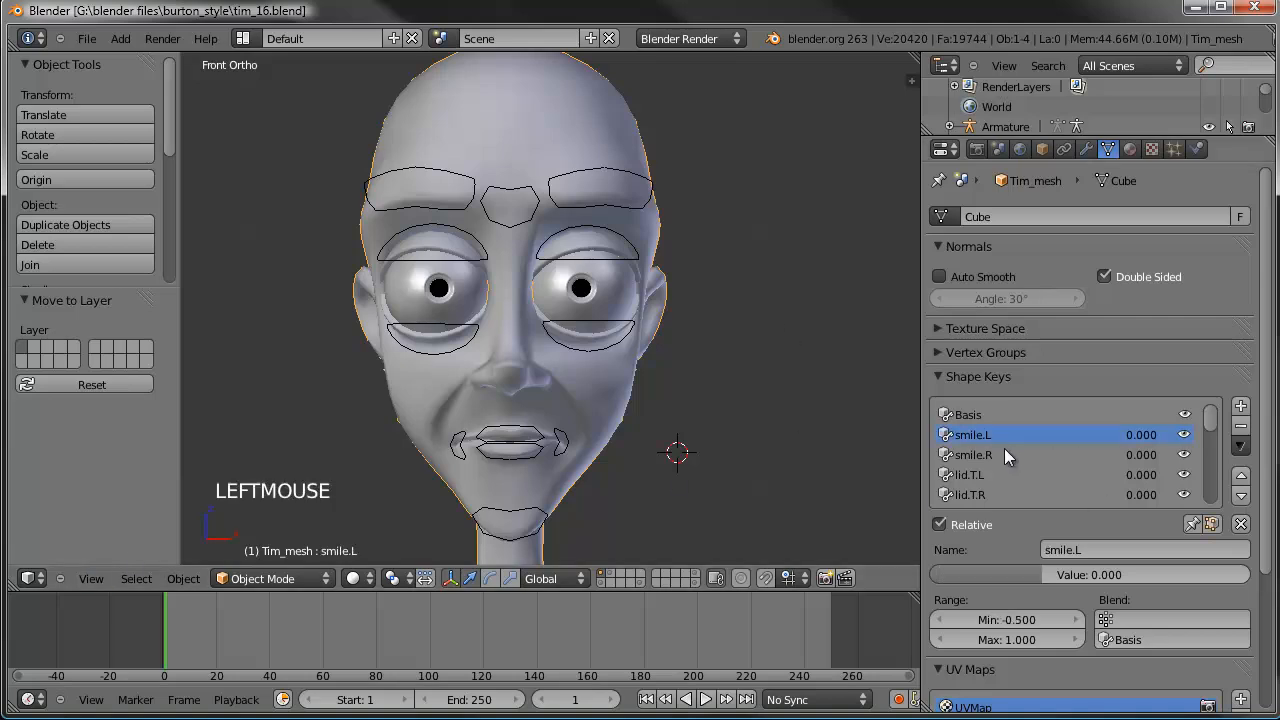
pyautogui.rightClick(1137, 433)
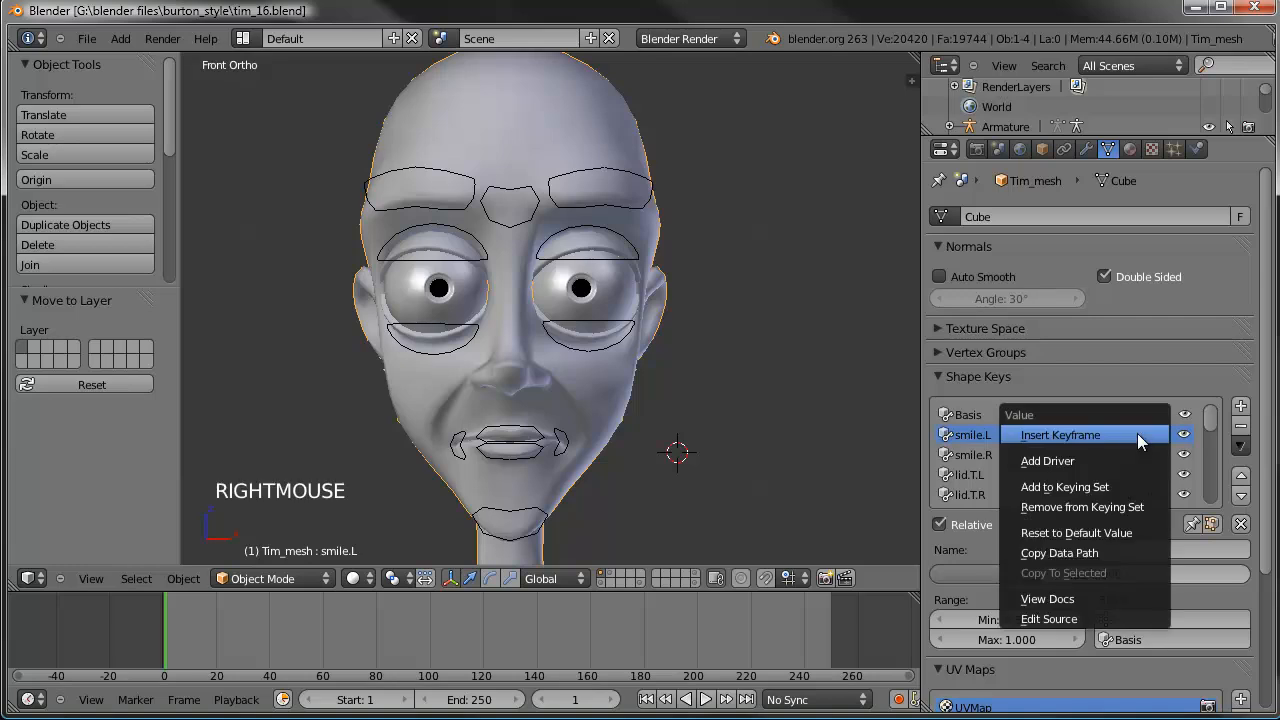
pyautogui.click(1054, 456)
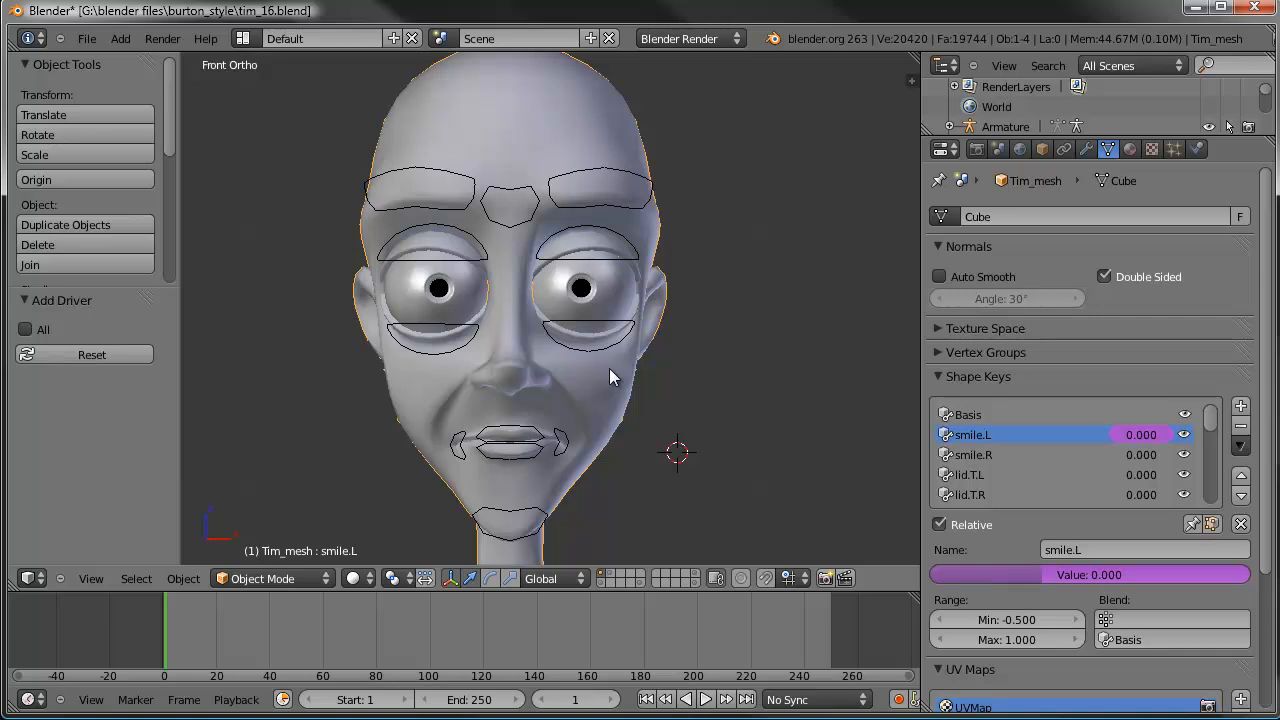
# Step: Split the 3D view vertically and turn the new area into a Graph Editor in Drivers mode
pyautogui.moveTo(14, 588); pyautogui.dragTo(375, 563)
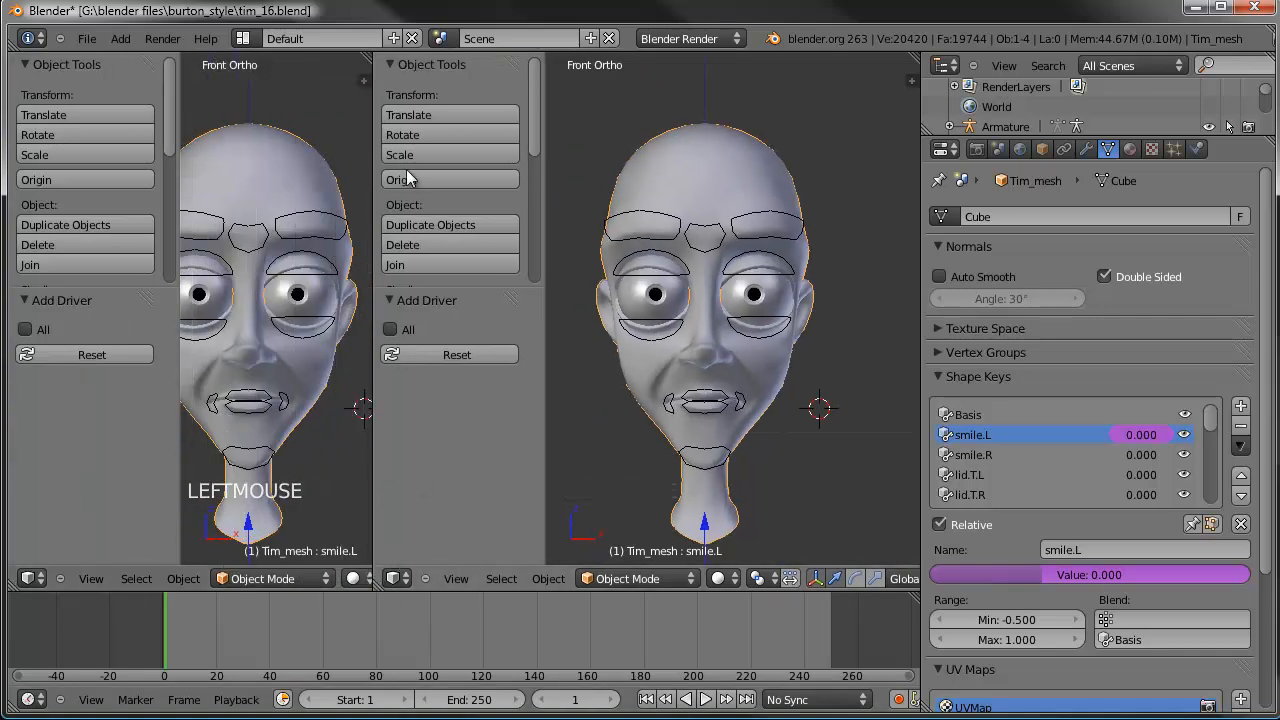
pyautogui.click(31, 579)
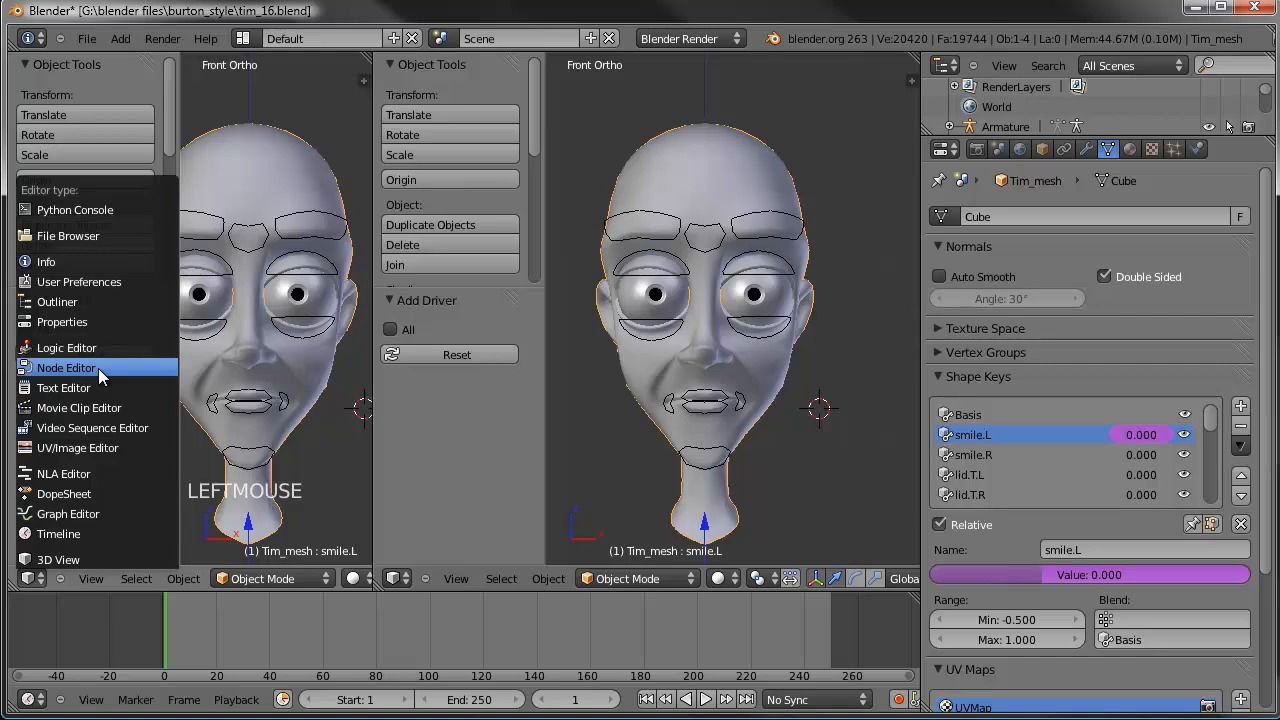
pyautogui.click(73, 512)
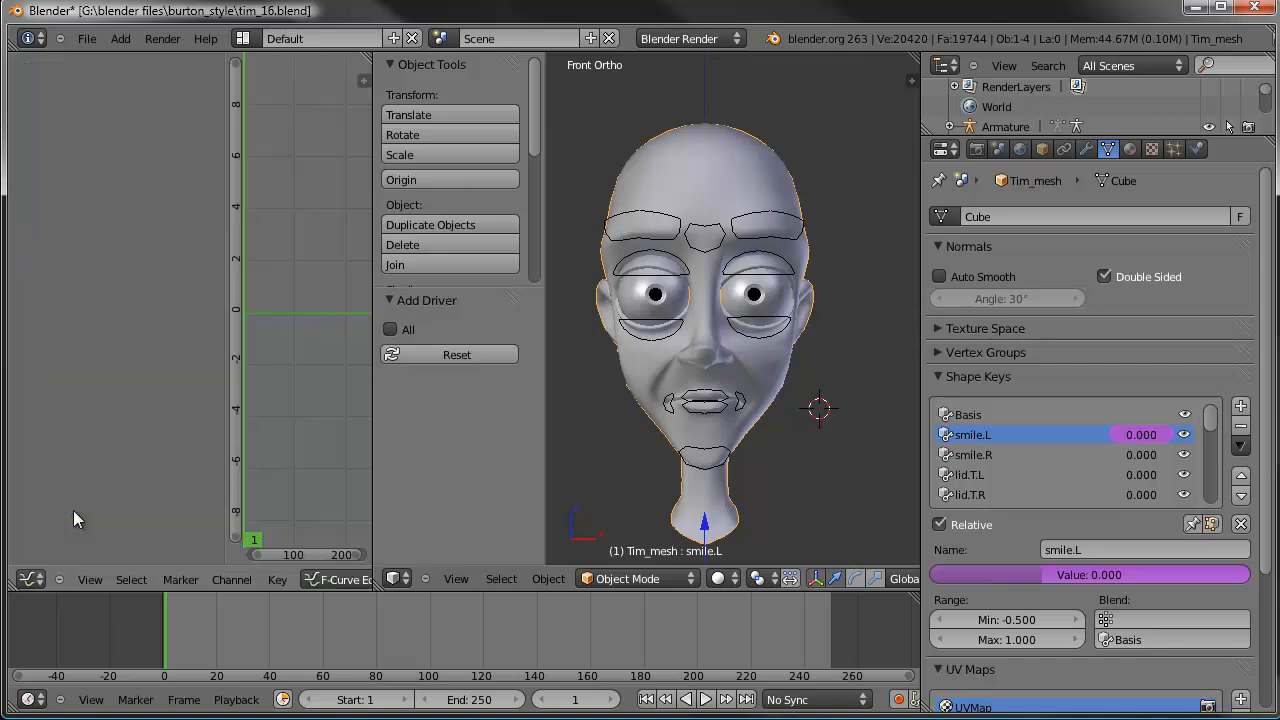
pyautogui.click(330, 580)
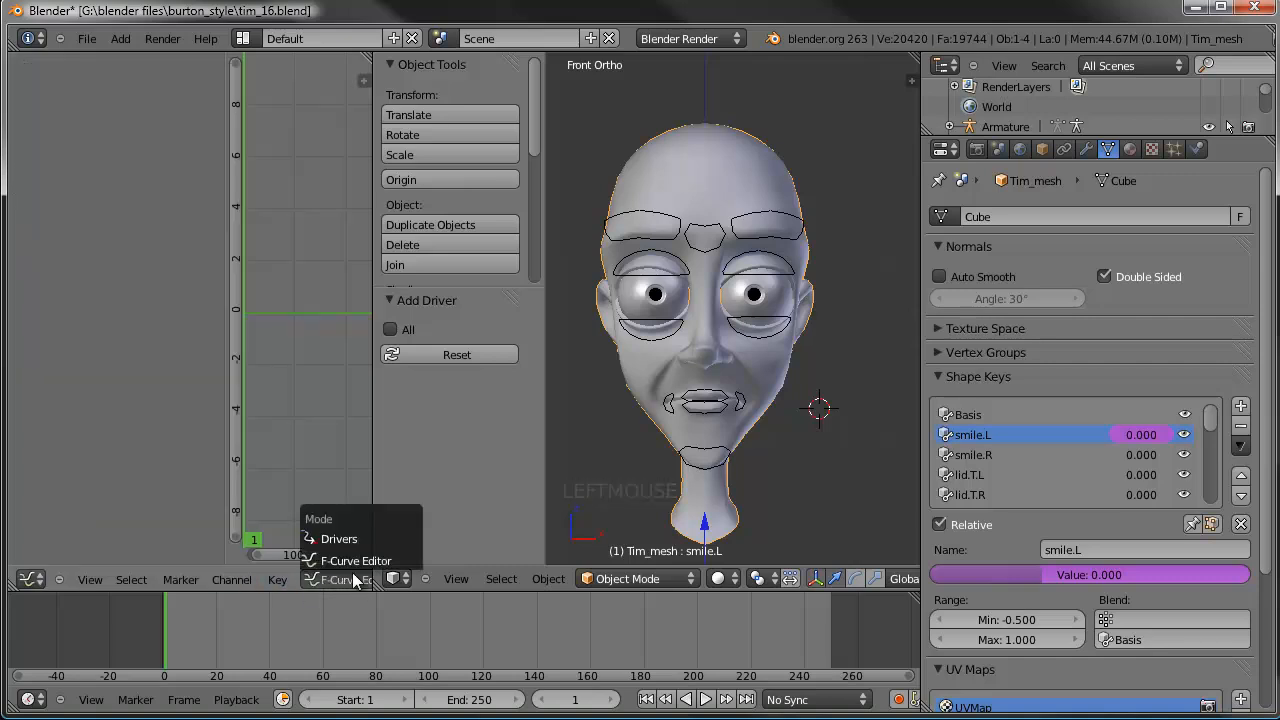
pyautogui.click(343, 545)
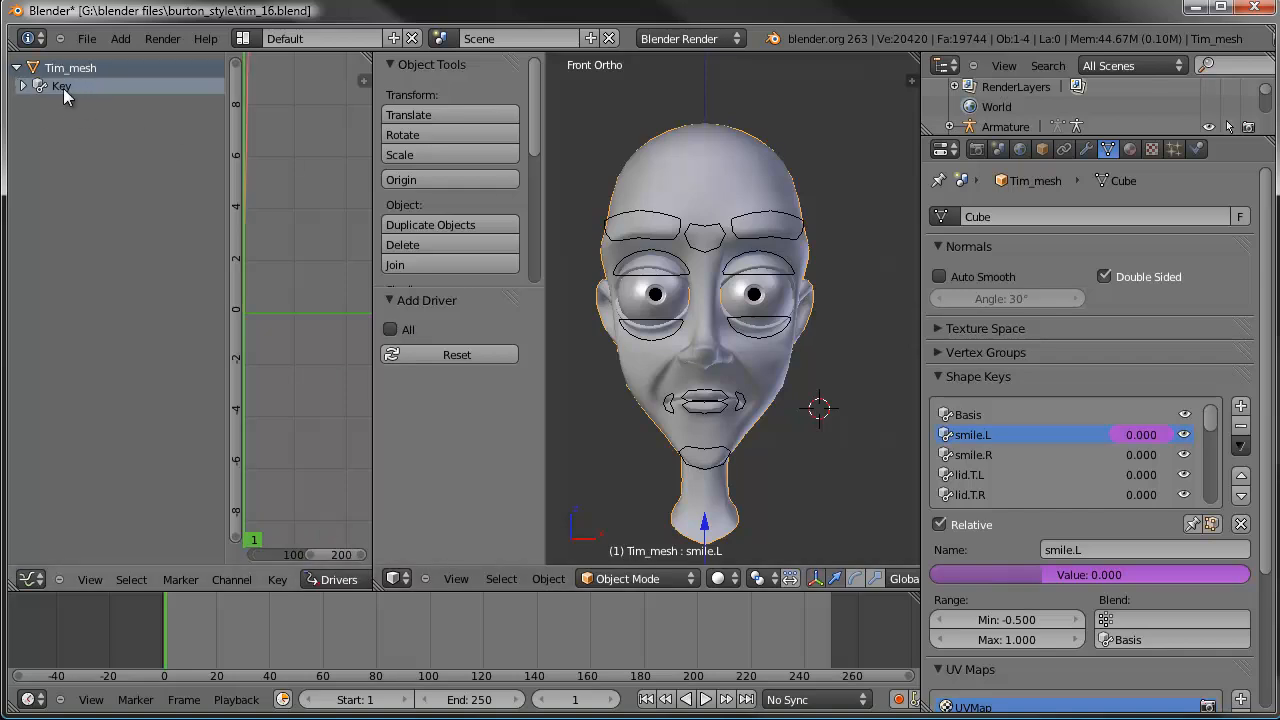
# Step: Select Tim_mesh's smile.L value driver and show its properties in a widened Graph Editor, with the 3D view's tool shelf hidden
pyautogui.click(23, 86)
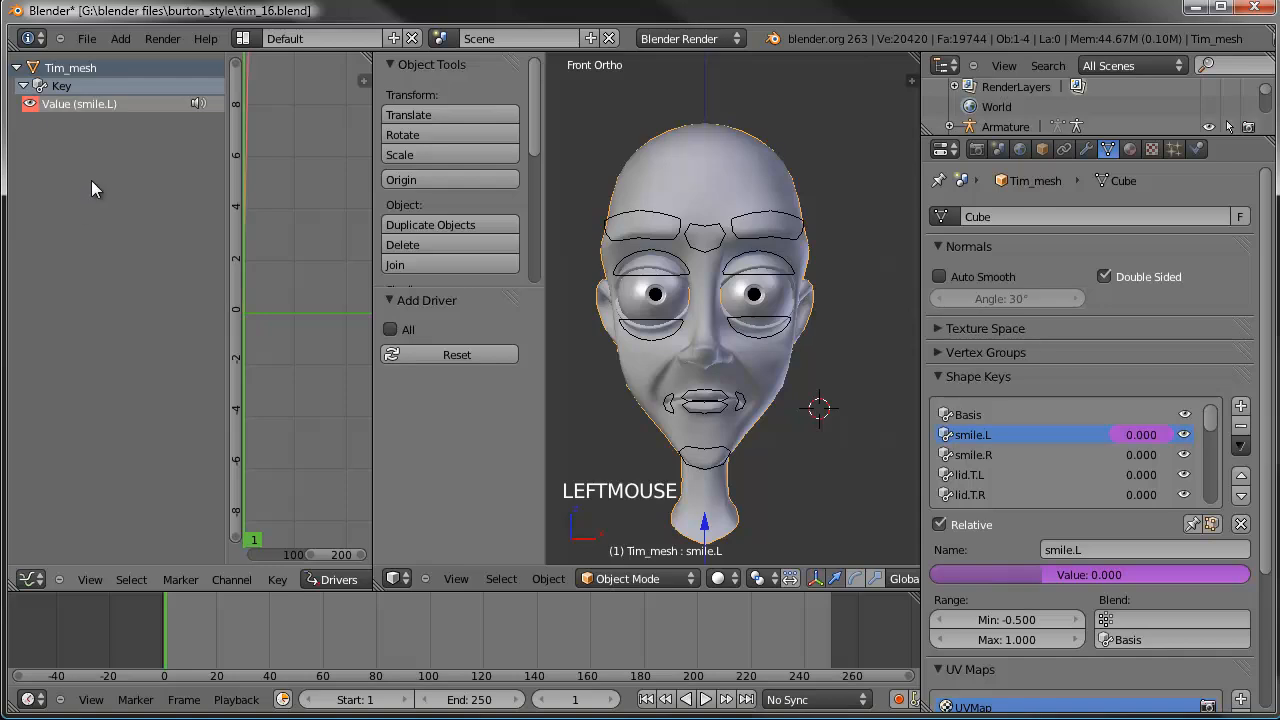
pyautogui.doubleClick(60, 104)
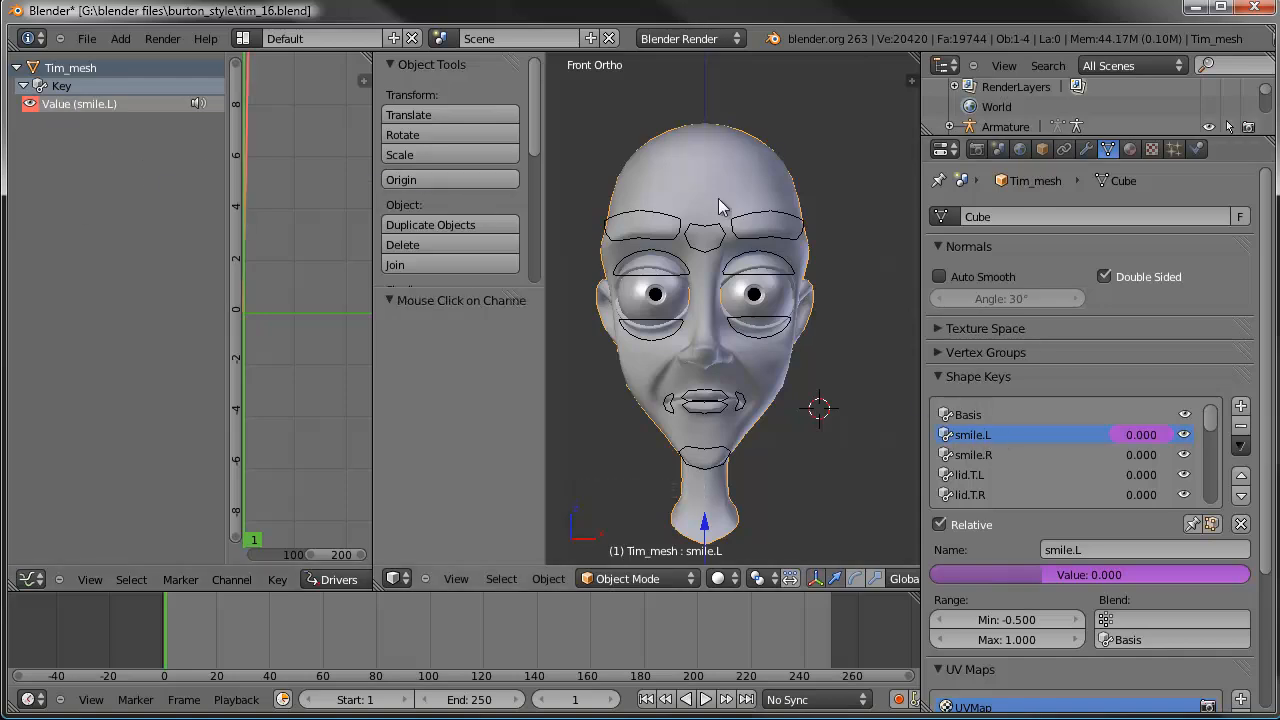
pyautogui.press('t')
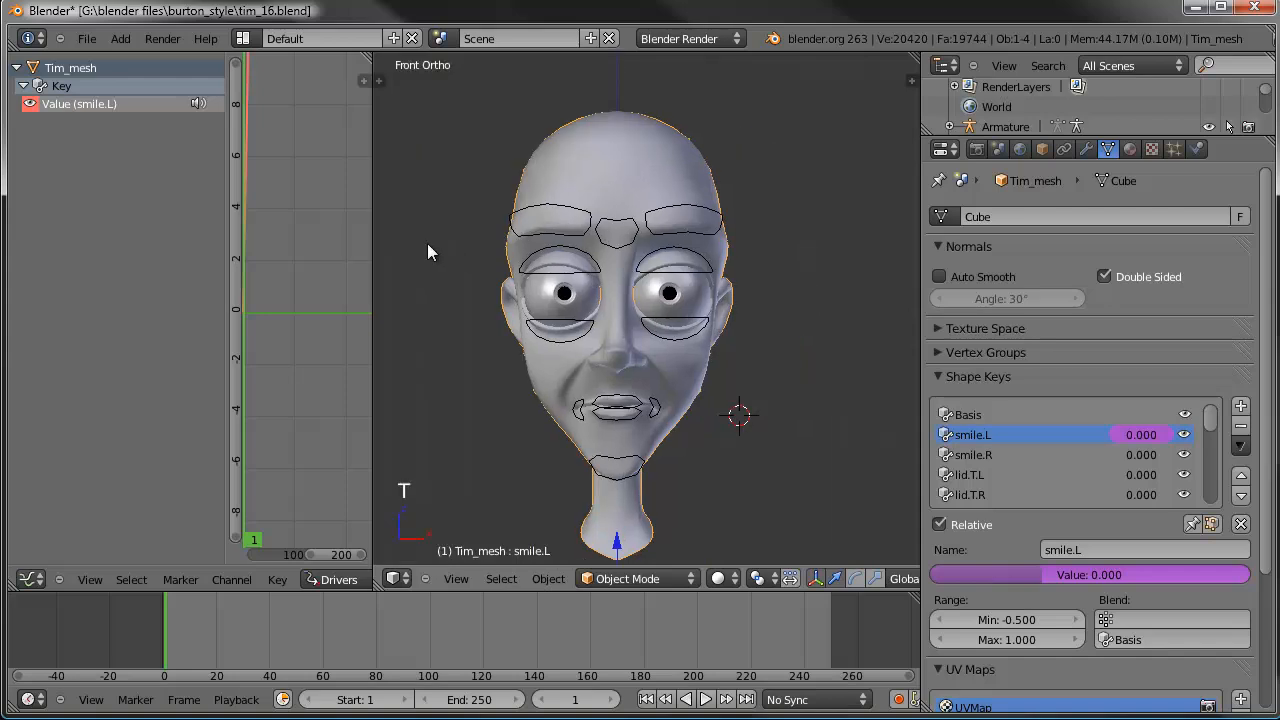
pyautogui.moveTo(374, 236); pyautogui.dragTo(567, 245)
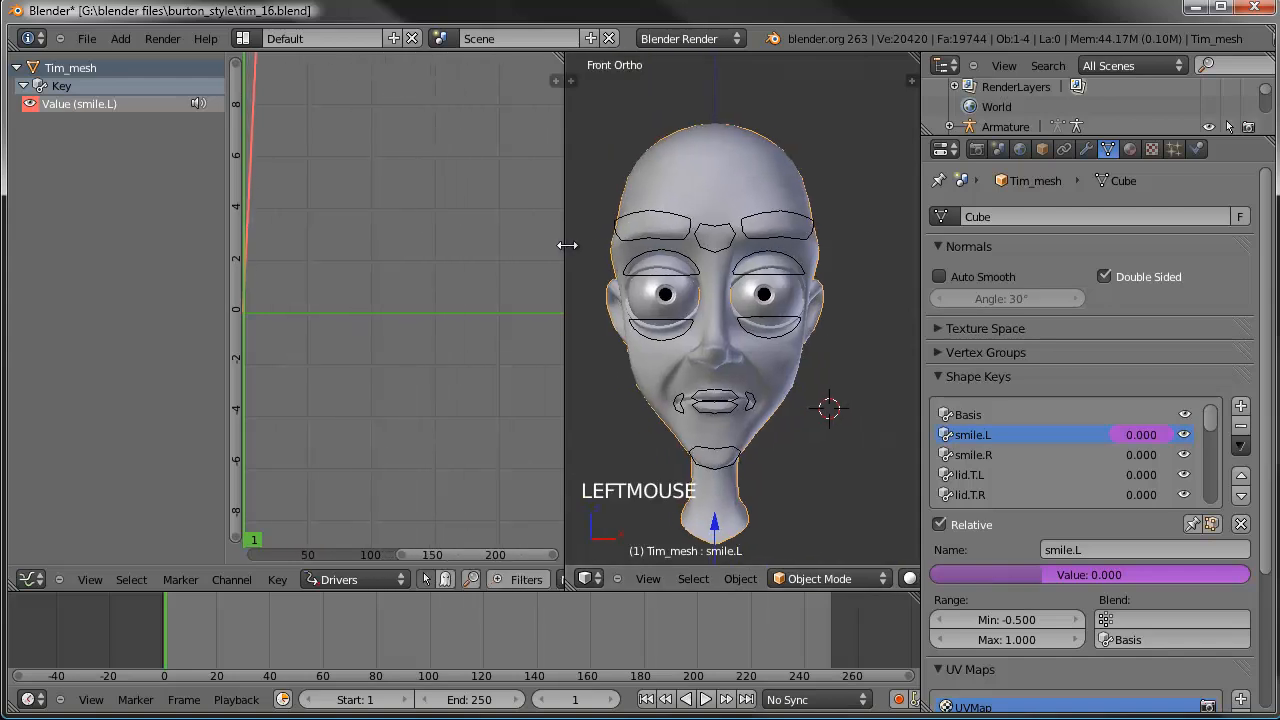
pyautogui.press('n')
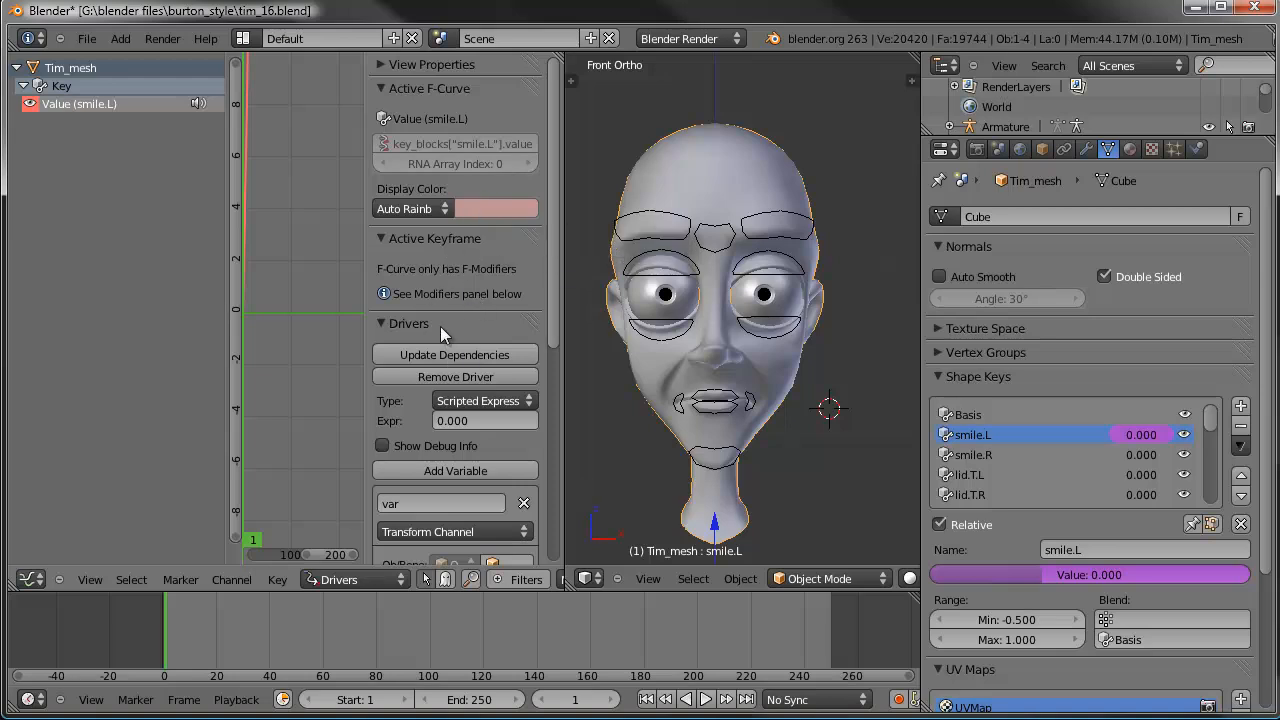
# Step: Set the smile.L driver's type to Averaged Value
pyautogui.scroll(-1, 461, 318)
pyautogui.click(490, 362)
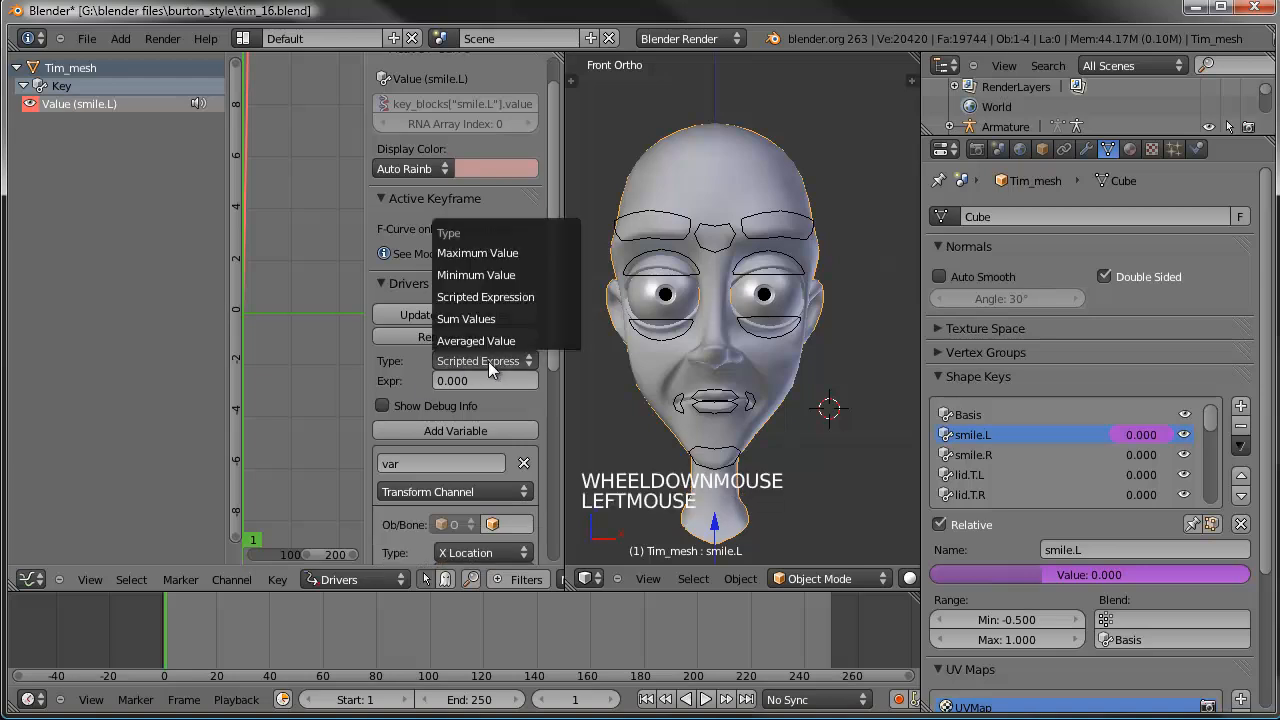
pyautogui.click(489, 341)
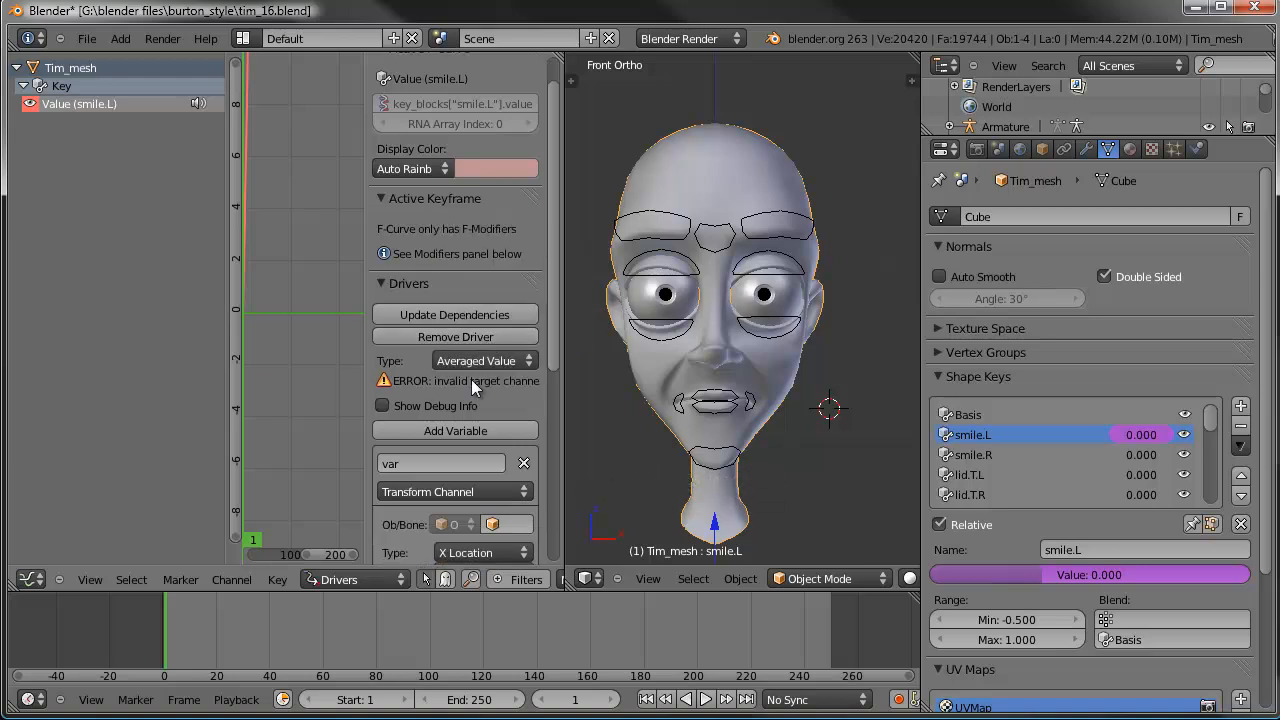
# Step: Target the driver variable at the FC_mouth.L bone of Facial_Rig
pyautogui.scroll(-3, 431, 388)
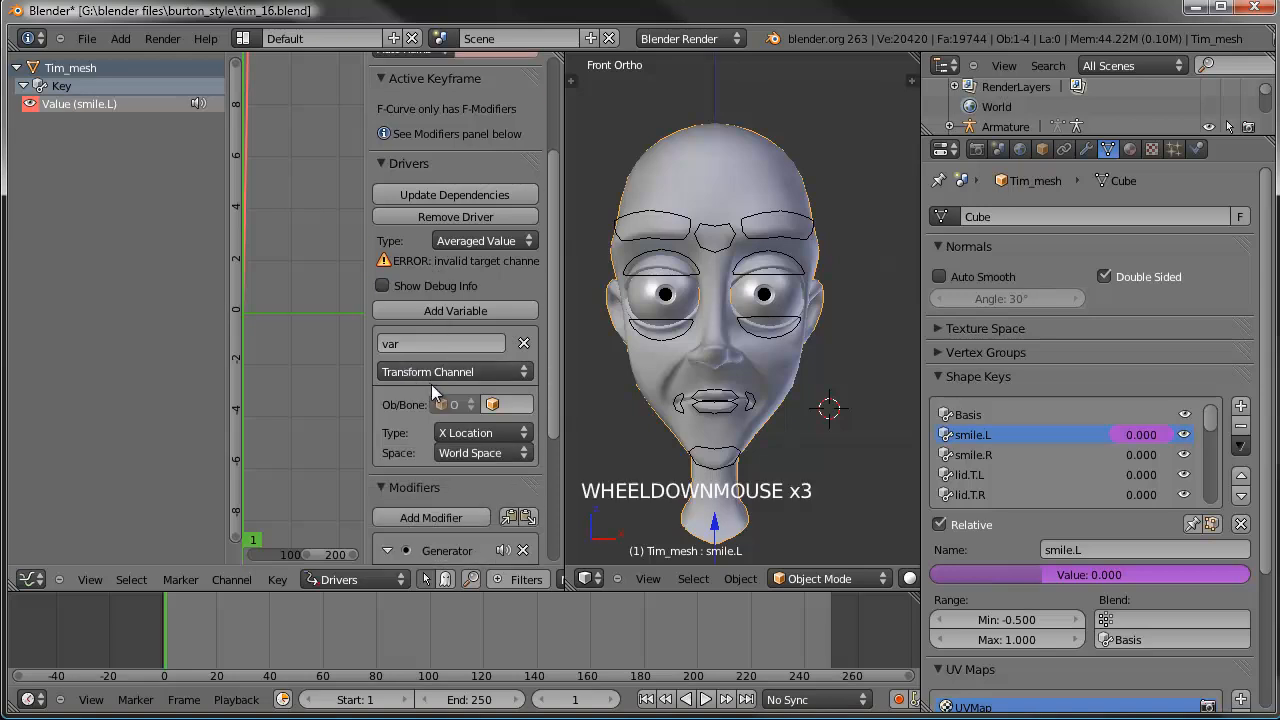
pyautogui.click(517, 403)
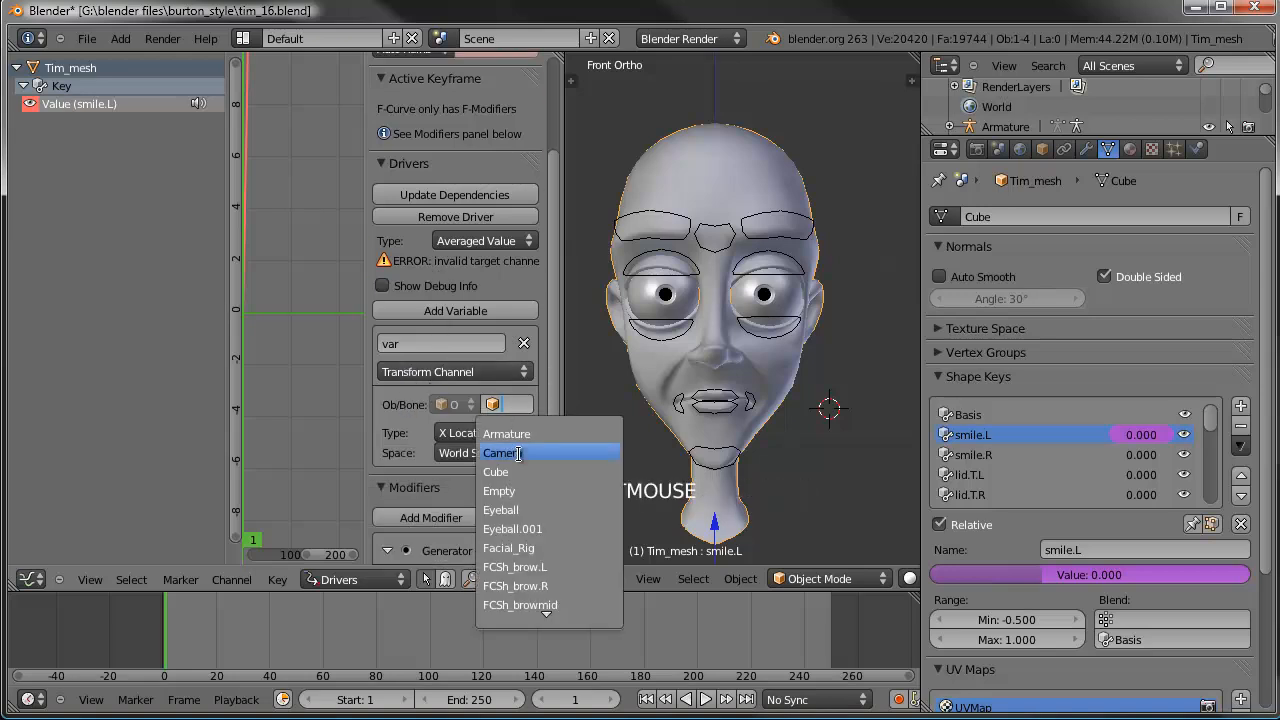
pyautogui.click(534, 547)
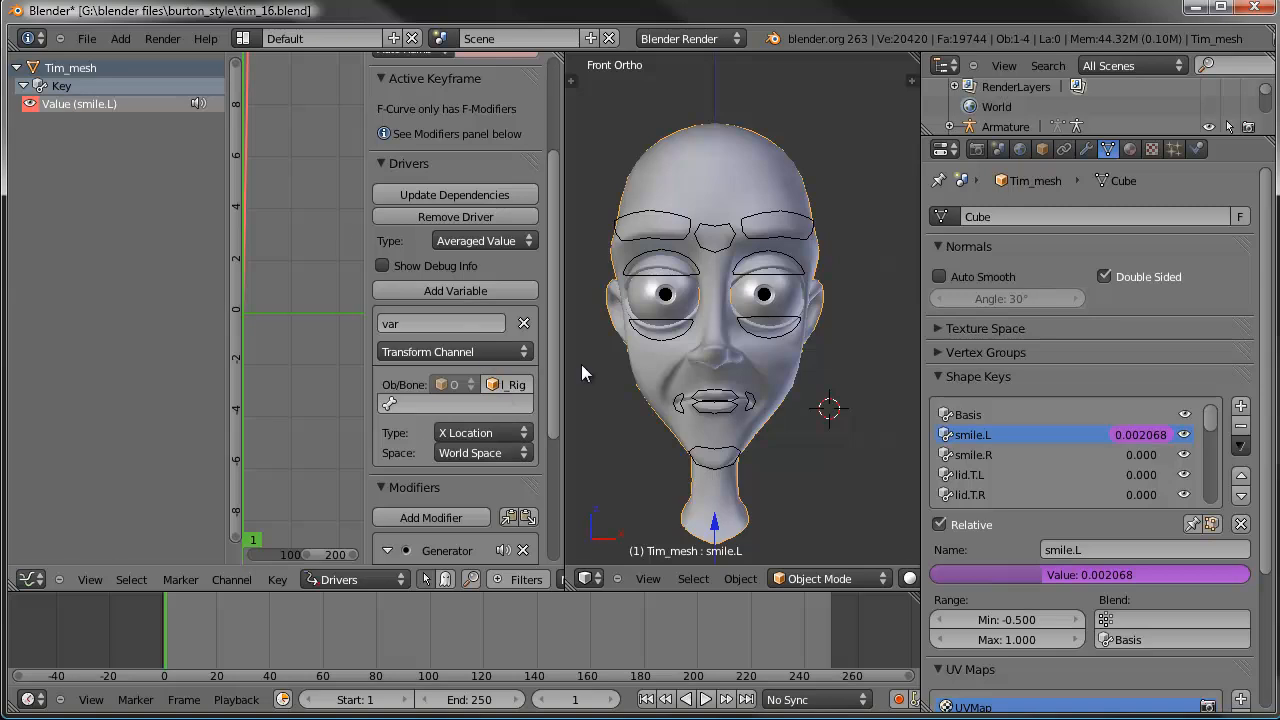
pyautogui.click(437, 405)
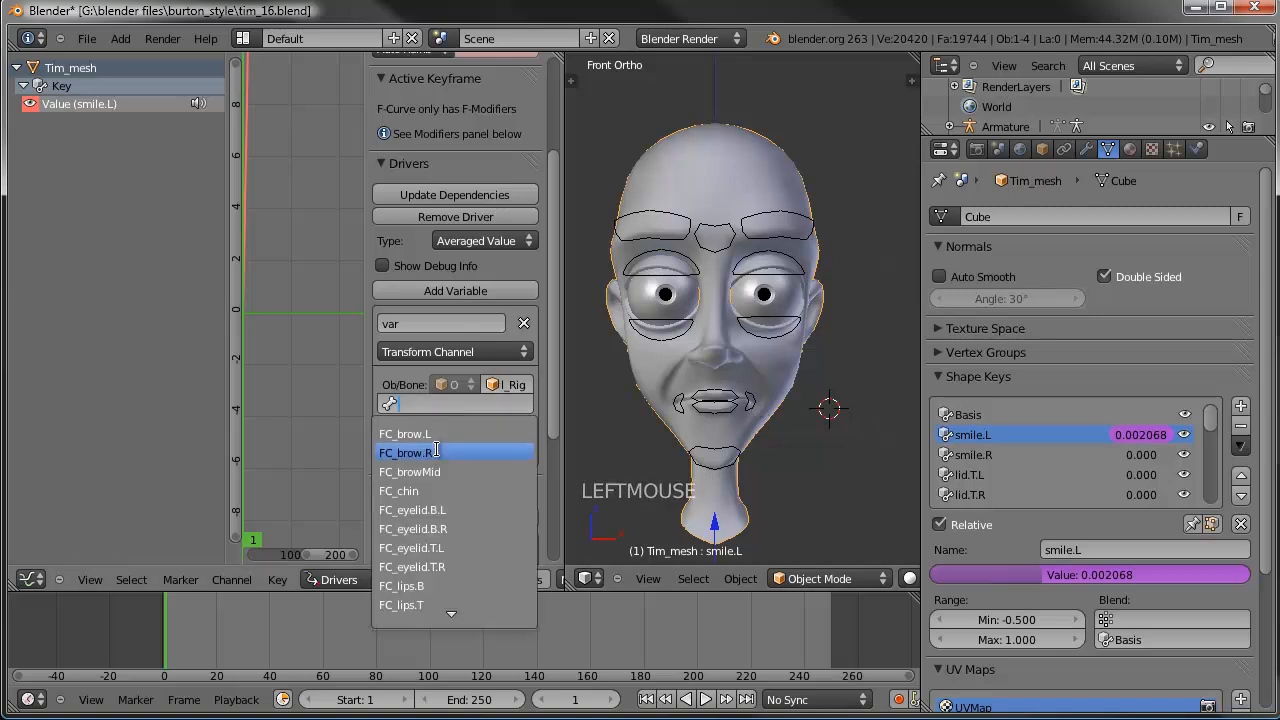
pyautogui.scroll(-2, 436, 626)
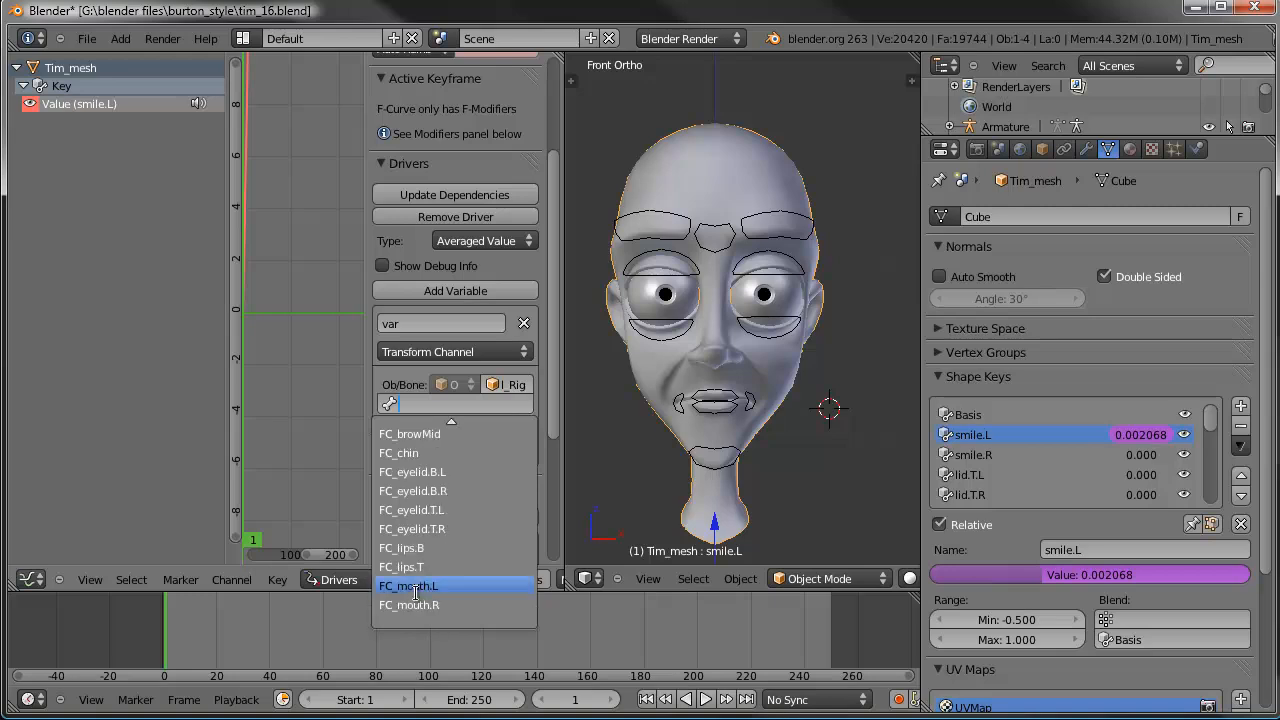
pyautogui.click(415, 587)
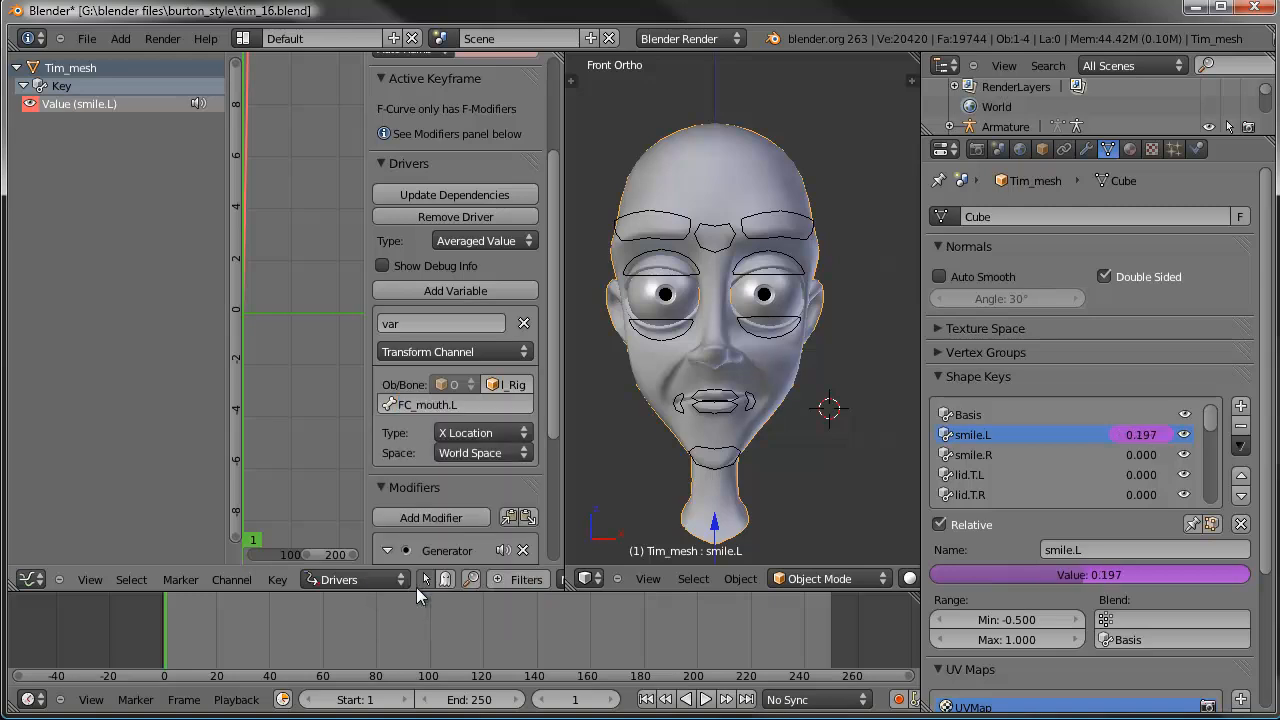
# Step: Set the driver variable to read the bone's Z Location in Local Space
pyautogui.click(446, 455)
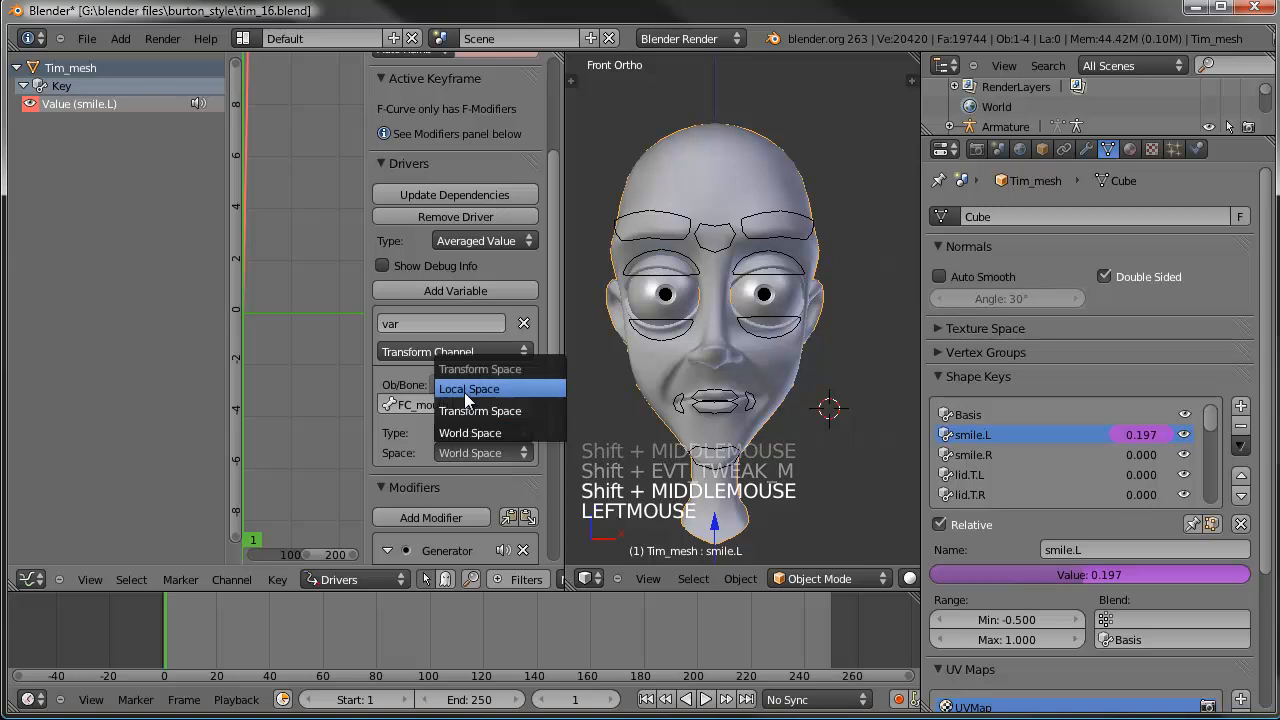
pyautogui.click(469, 389)
pyautogui.click(470, 431)
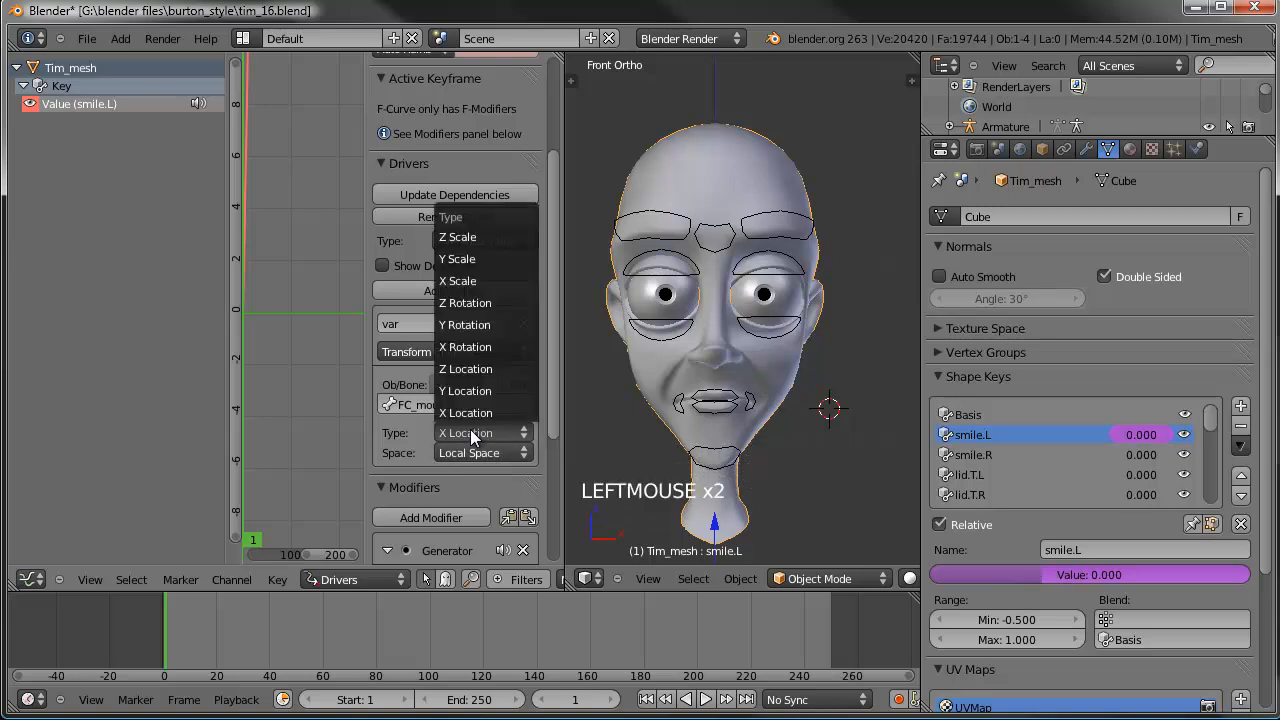
pyautogui.click(478, 370)
# Step: Select Facial_Rig at the mouth controls and switch it to Pose Mode
pyautogui.keyDown('shift'); pyautogui.moveTo(715, 432); pyautogui.dragTo(781, 352, button='middle'); pyautogui.keyUp('shift')
pyautogui.scroll(4, 771, 390)
pyautogui.scroll(-3, 452, 494)
pyautogui.rightClick(747, 360)
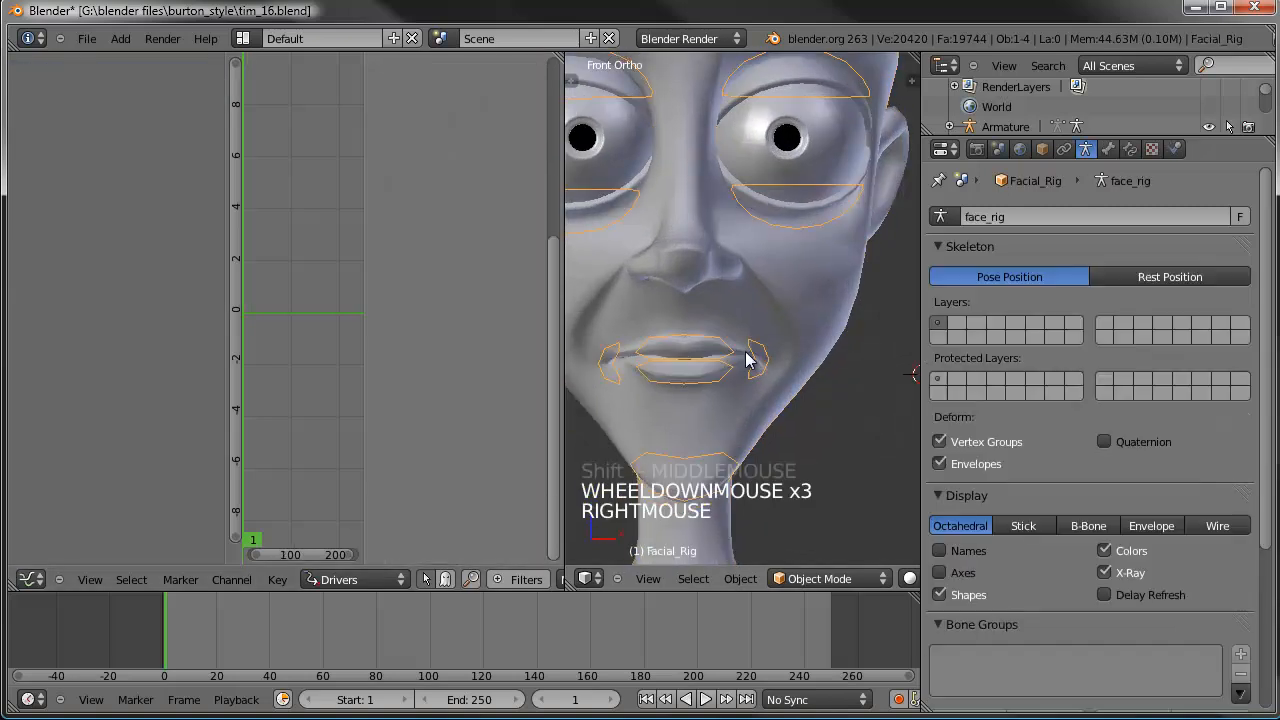
pyautogui.click(805, 578)
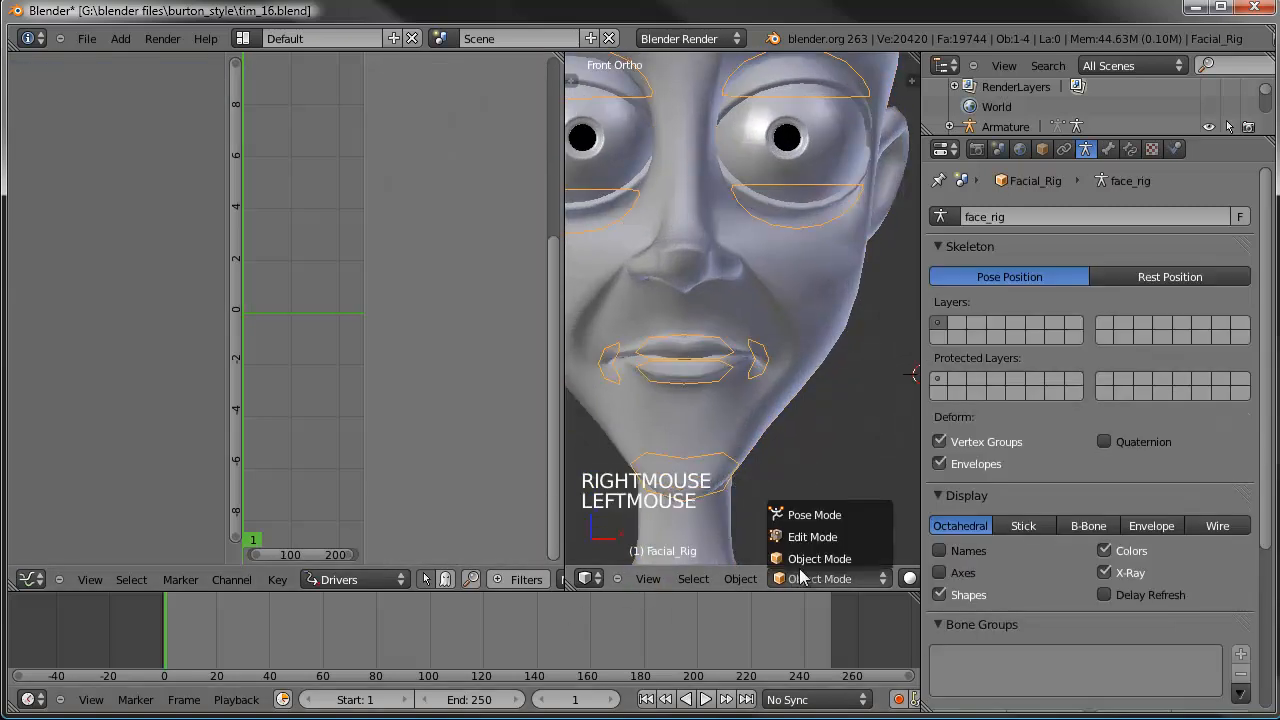
pyautogui.click(812, 515)
# Step: Test the smile.L driver by moving the FC_mouth.L control, cancel the move and reselect Tim_mesh
pyautogui.rightClick(752, 366)
pyautogui.press('g')
pyautogui.press('g')
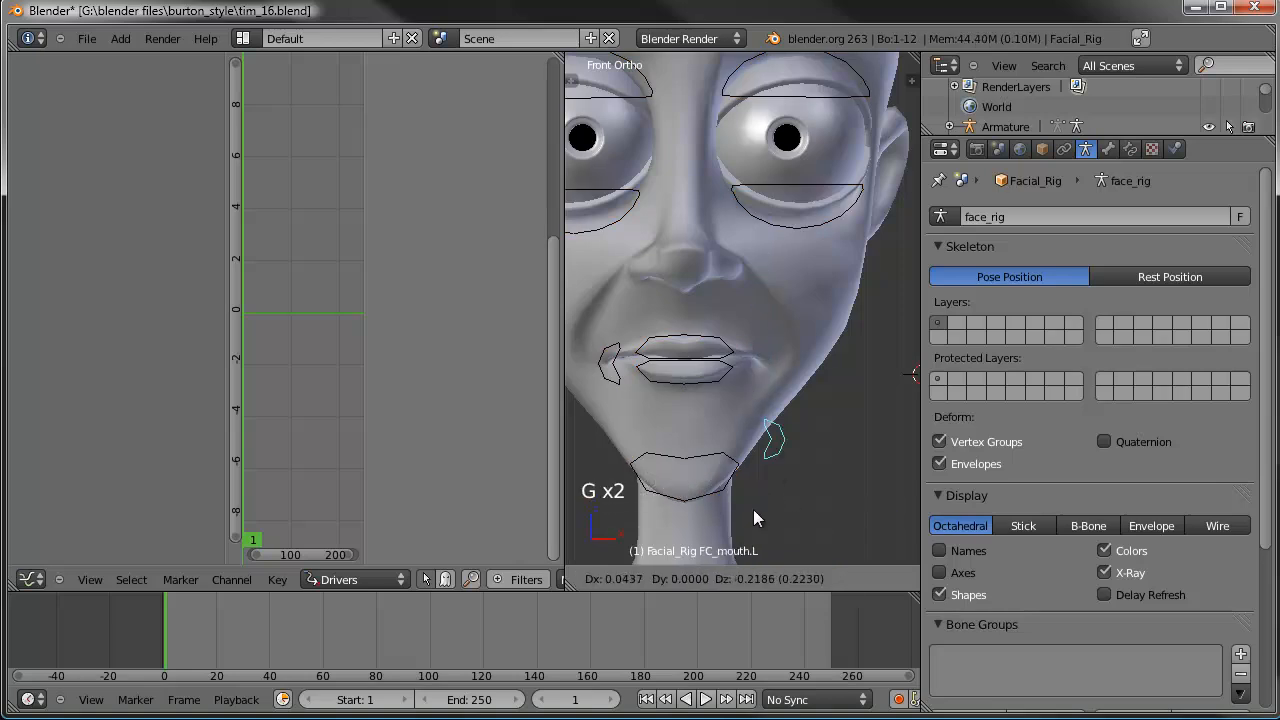
pyautogui.rightClick(725, 370)
pyautogui.rightClick(740, 393)
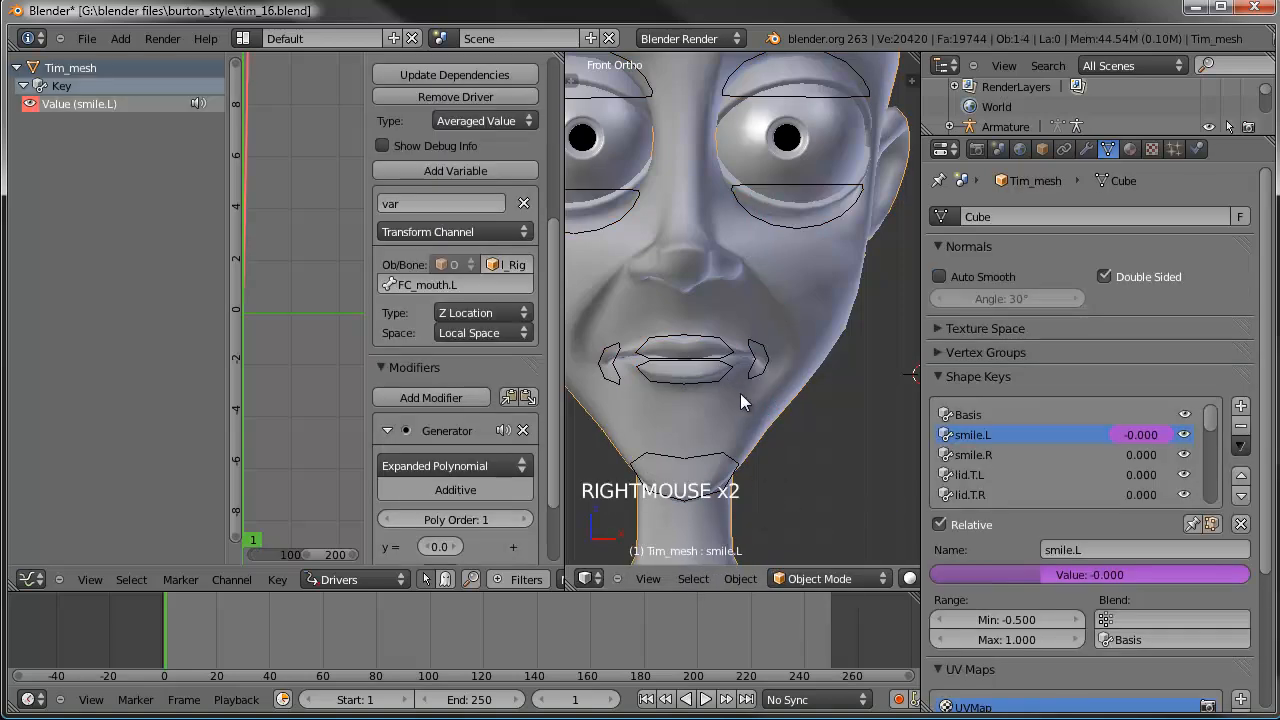
# Step: Change the driver variable's transform type to Y Location and test it by moving FC_mouth.L up and down, cancelling each move
pyautogui.click(483, 313)
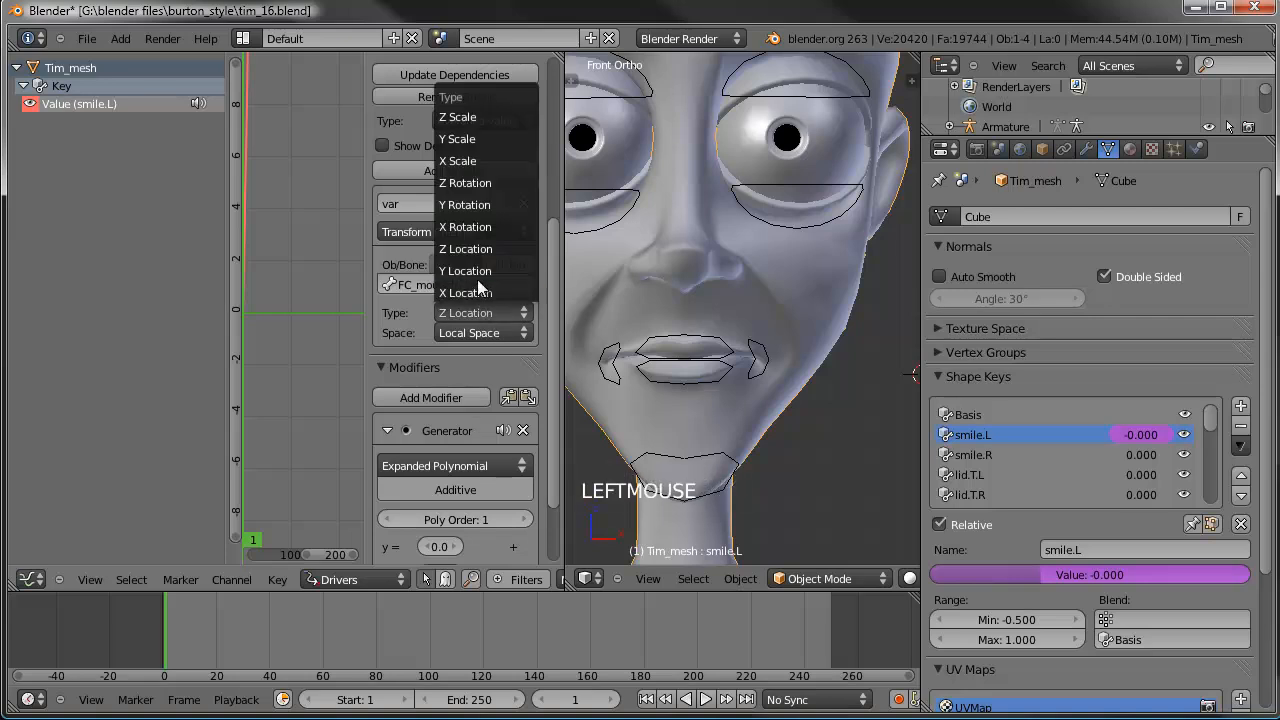
pyautogui.click(466, 271)
pyautogui.rightClick(762, 372)
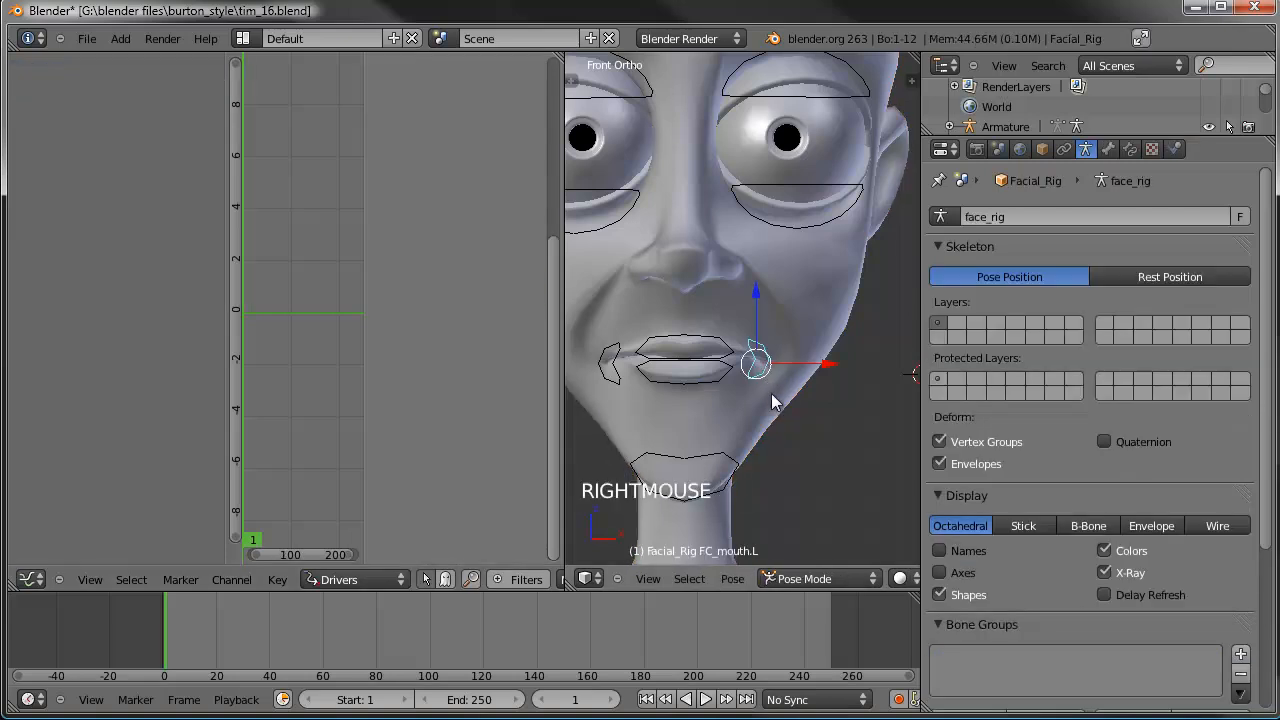
pyautogui.press('g')
pyautogui.press('g')
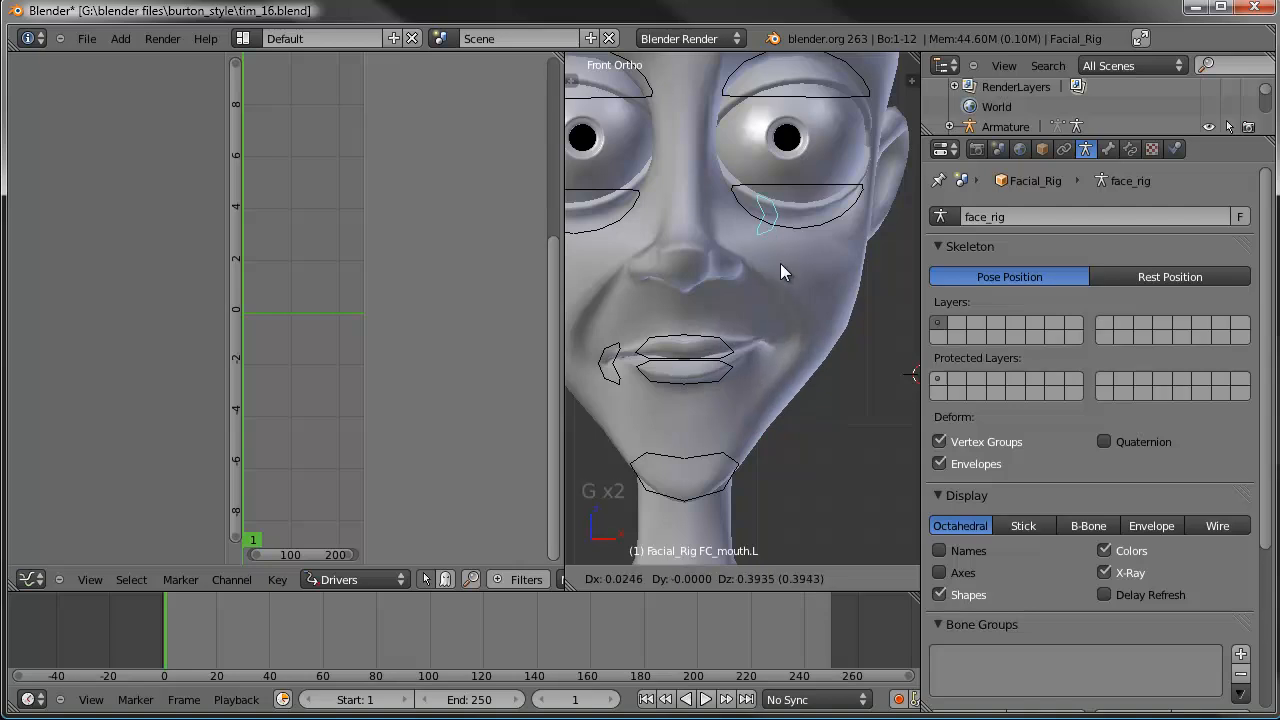
pyautogui.rightClick(774, 246)
pyautogui.press('g')
pyautogui.press('g')
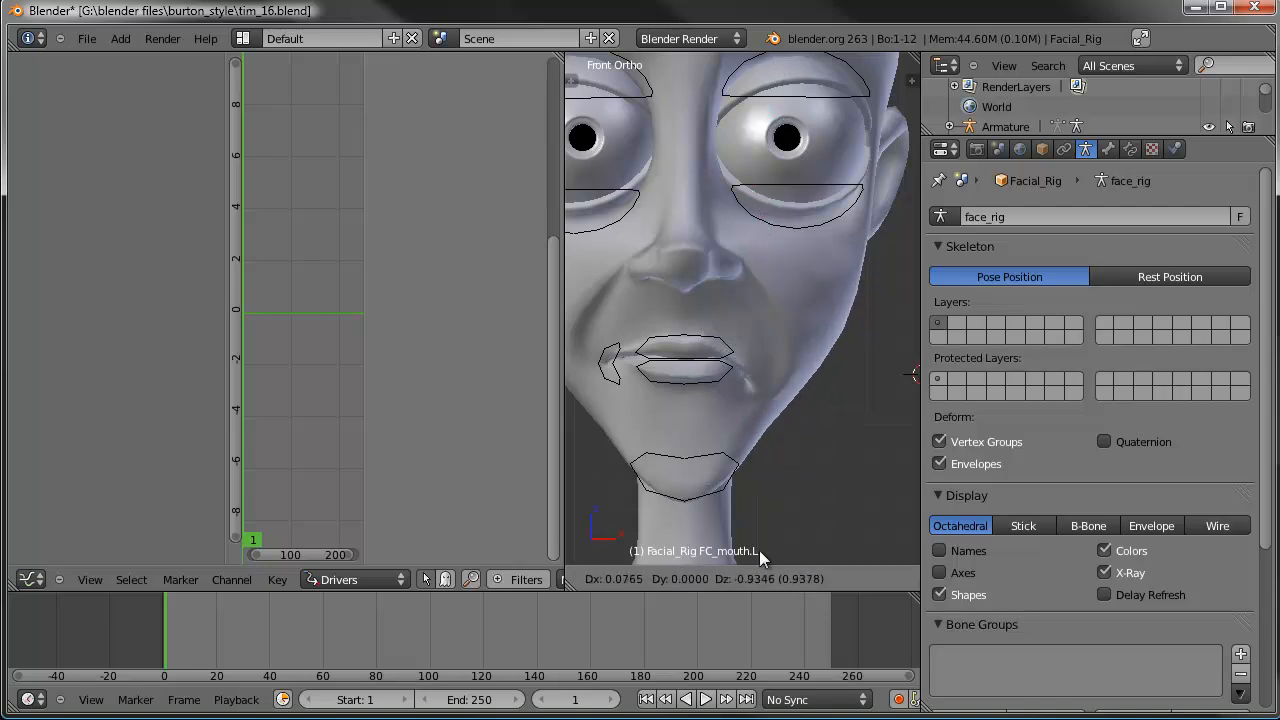
pyautogui.rightClick(748, 261)
pyautogui.rightClick(781, 327)
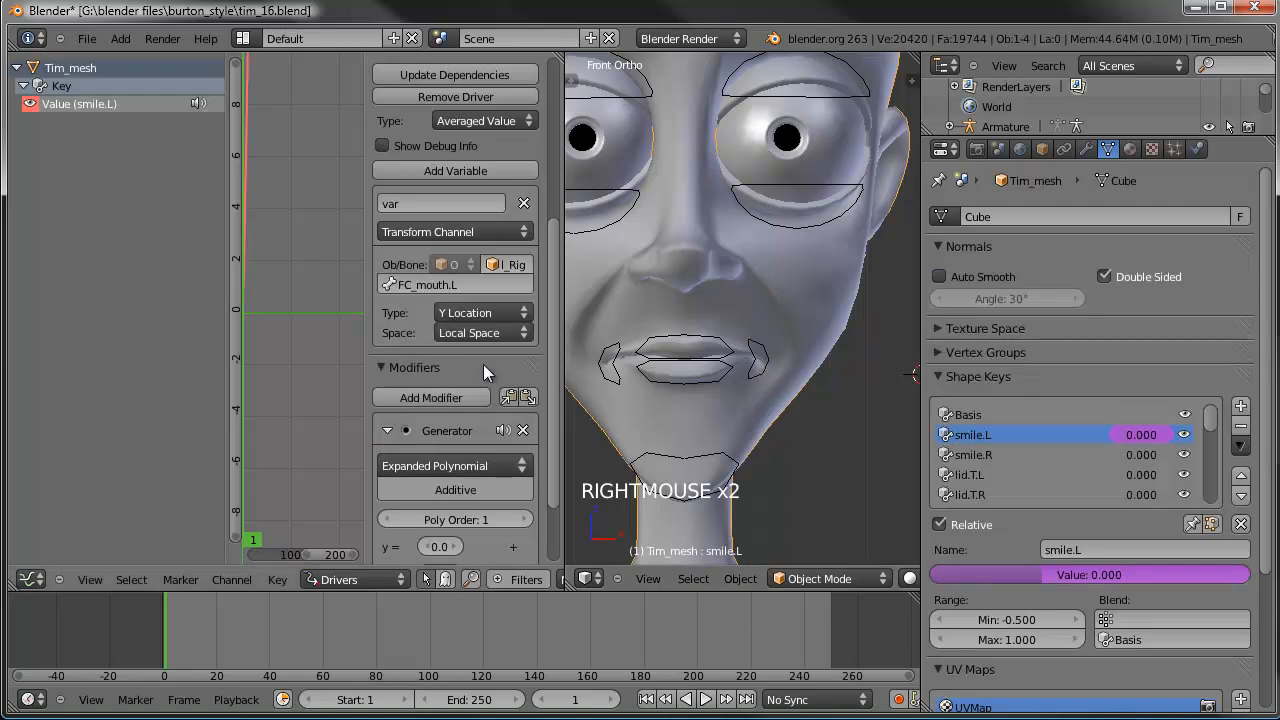
# Step: Set the x coefficient of the driver's Generator modifier to 10
pyautogui.scroll(-6, 471, 383)
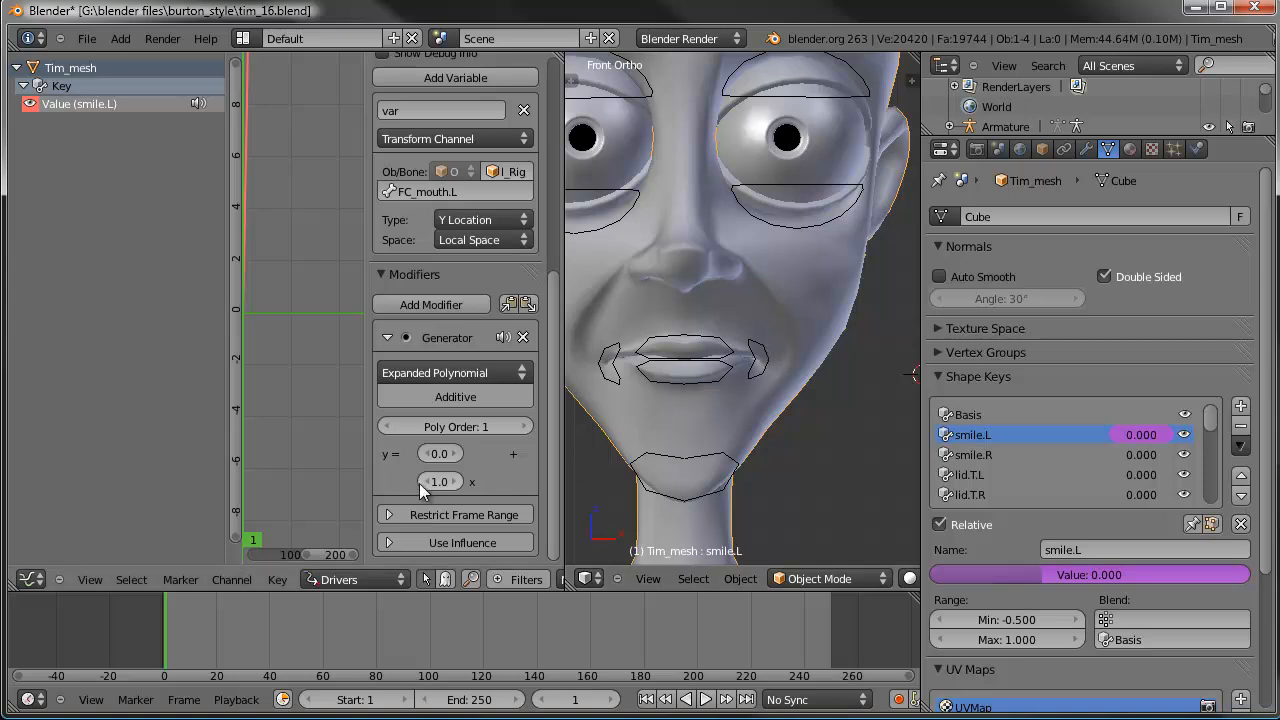
pyautogui.click(447, 481)
pyautogui.write('10')
pyautogui.press('Return')
# Step: Check the driver's strength by trial-moving FC_mouth.L around the mouth corner, cancel the moves and reselect Tim_mesh
pyautogui.rightClick(748, 370)
pyautogui.press('g')
pyautogui.press('g')
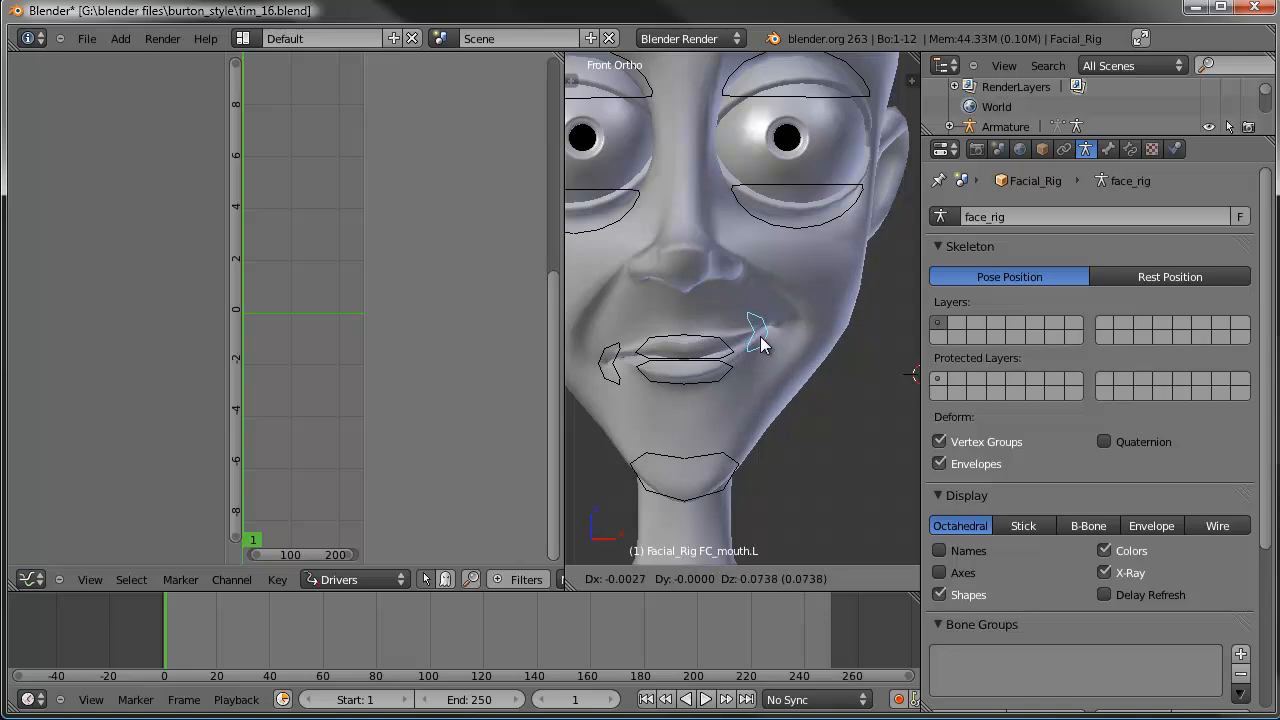
pyautogui.rightClick(788, 365)
pyautogui.press('g')
pyautogui.press('g')
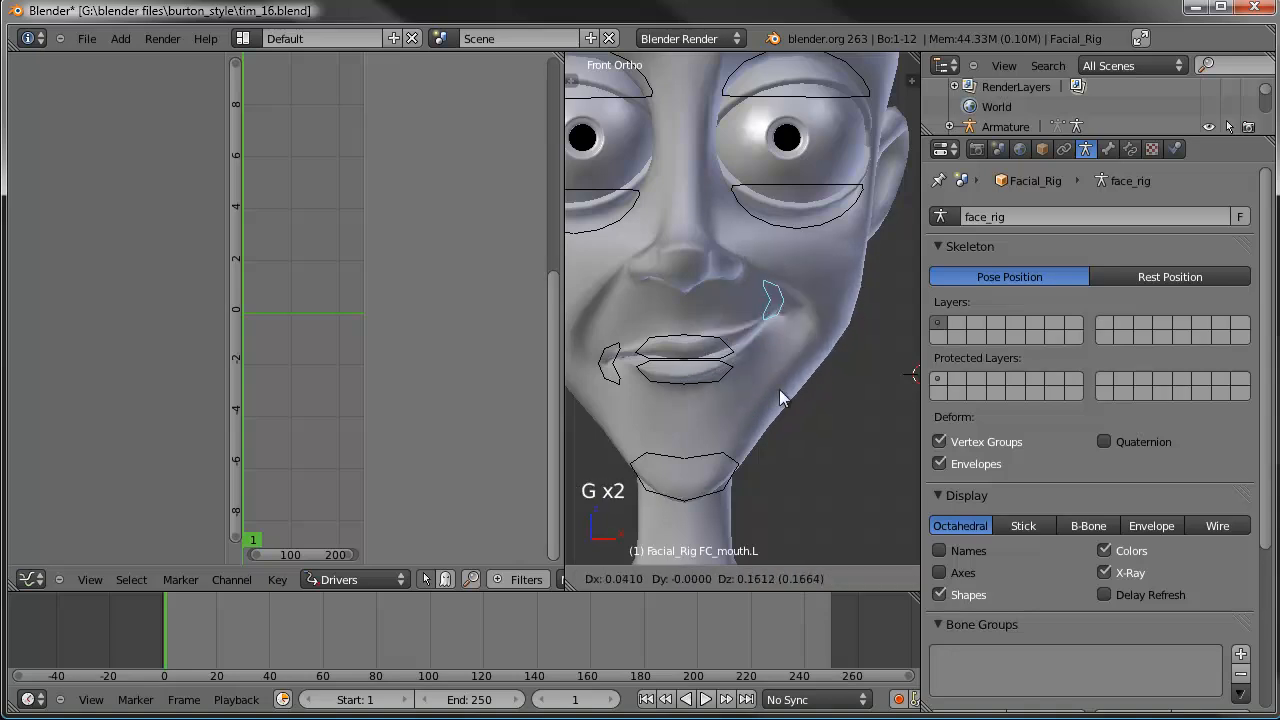
pyautogui.rightClick(775, 401)
pyautogui.rightClick(777, 344)
# Step: Set the Generator modifier's x coefficient to 5 for the smile.L driver
pyautogui.click(446, 480)
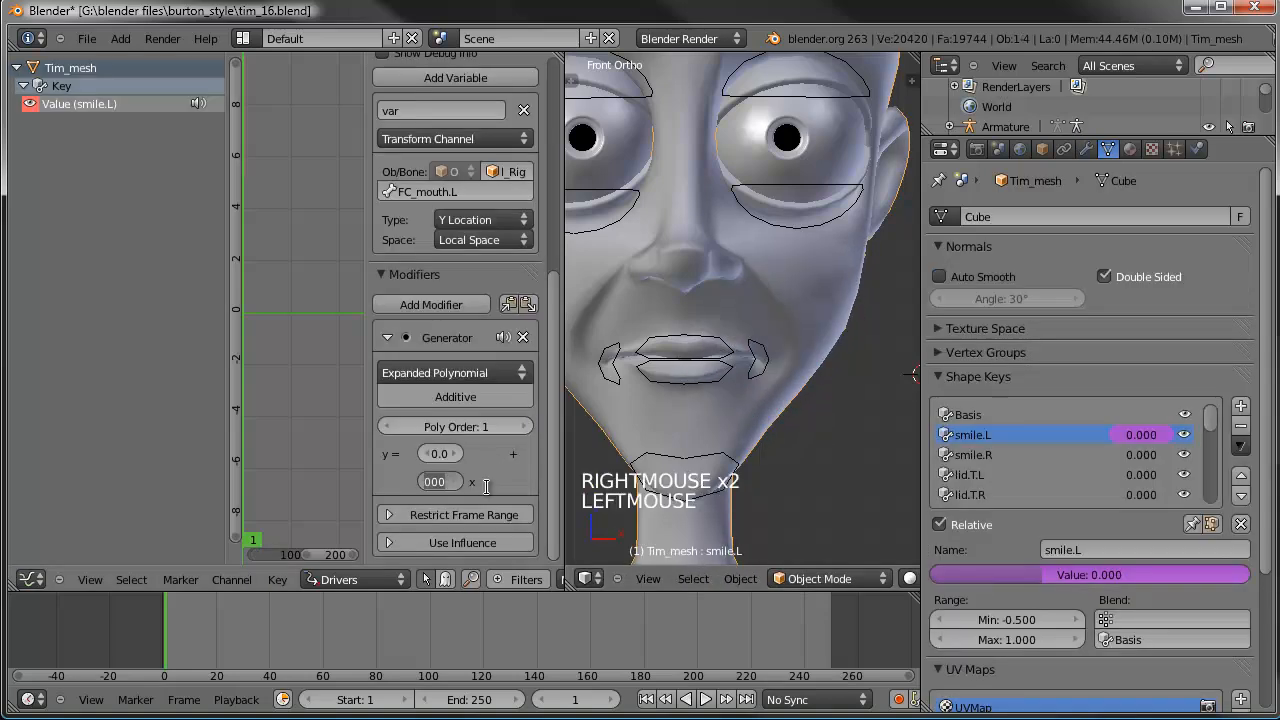
pyautogui.write('5')
pyautogui.press('Return')
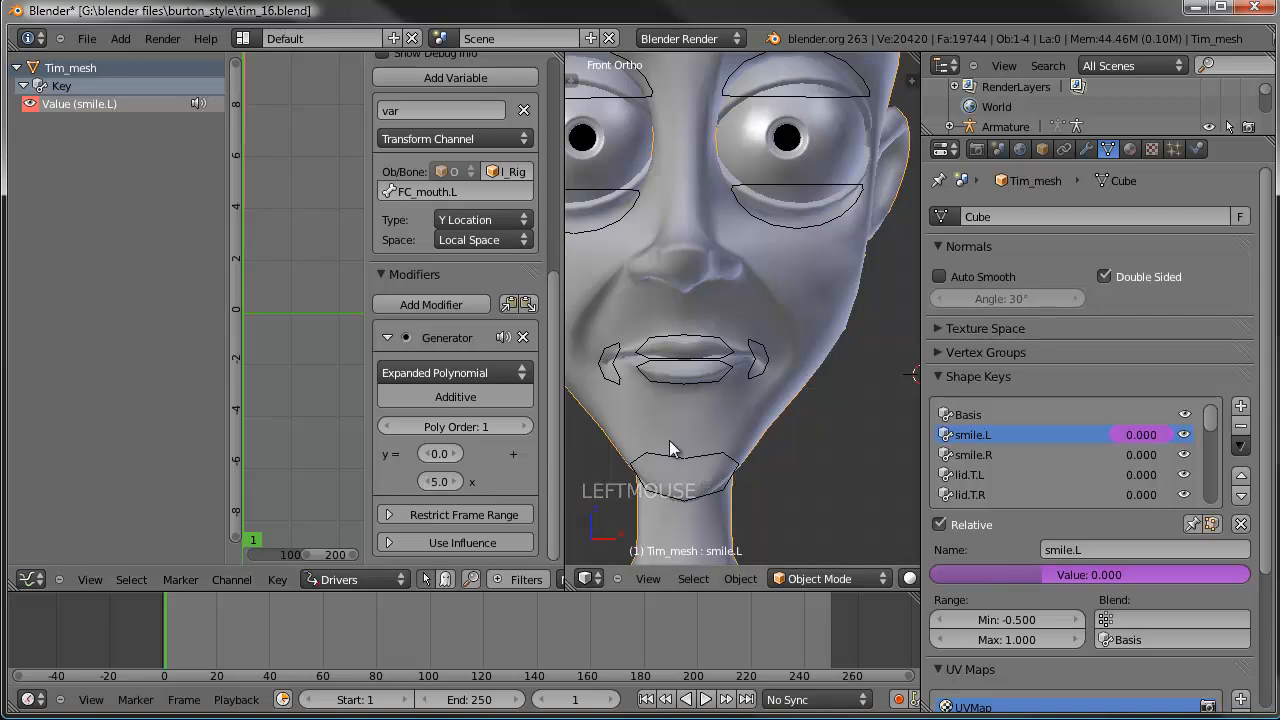
# Step: Test the smile.L driver by trial-moving FC_mouth.L around the mouth corner, cancel the move and reselect Tim_mesh
pyautogui.rightClick(756, 368)
pyautogui.press('g')
pyautogui.press('g')
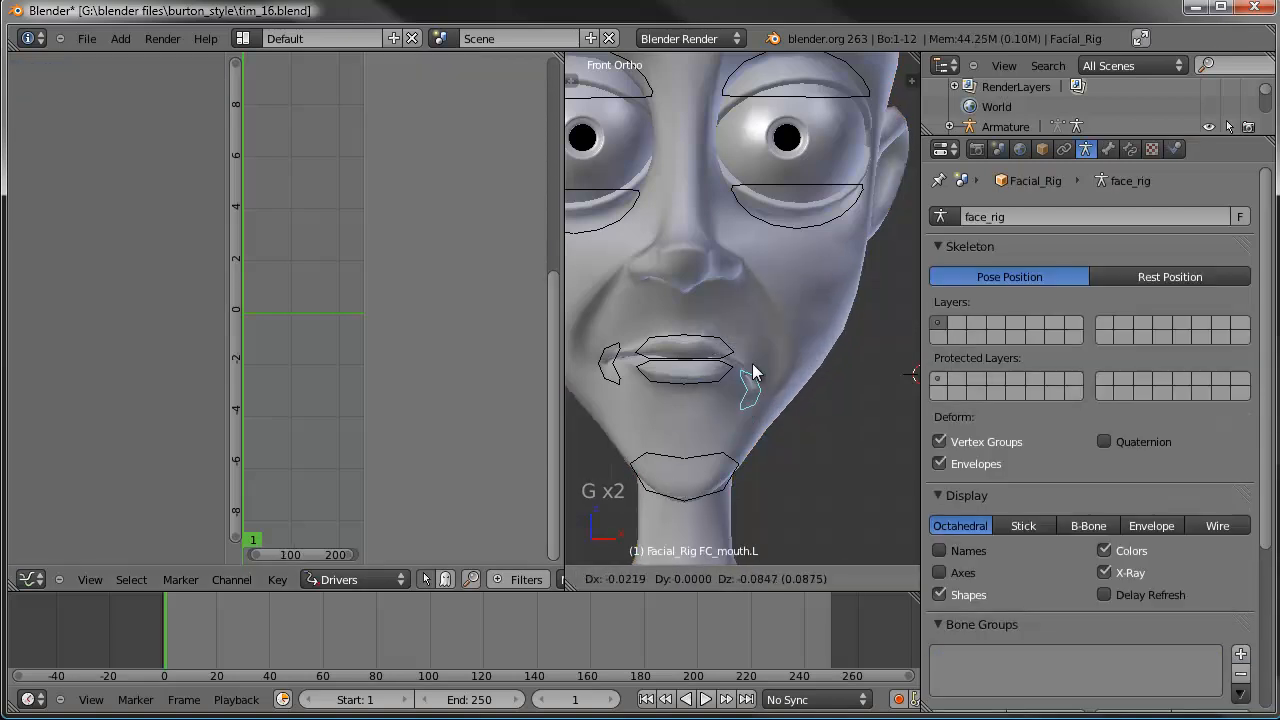
pyautogui.rightClick(760, 295)
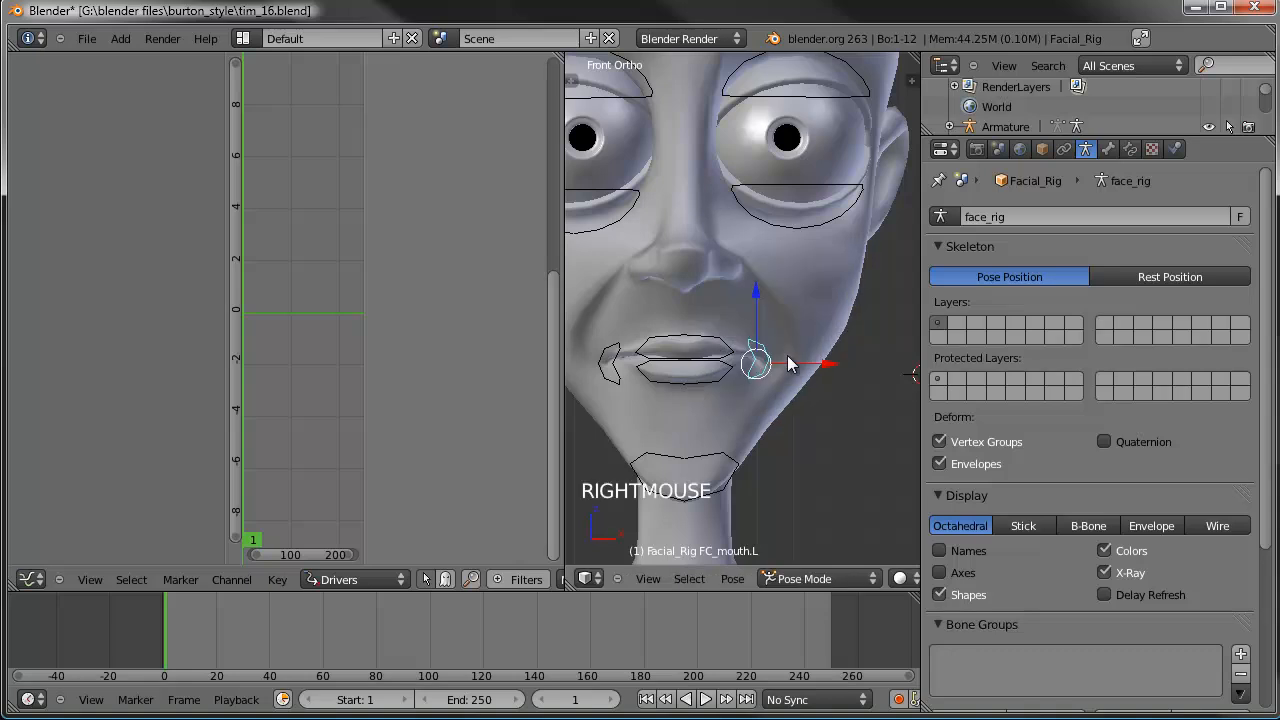
pyautogui.rightClick(821, 282)
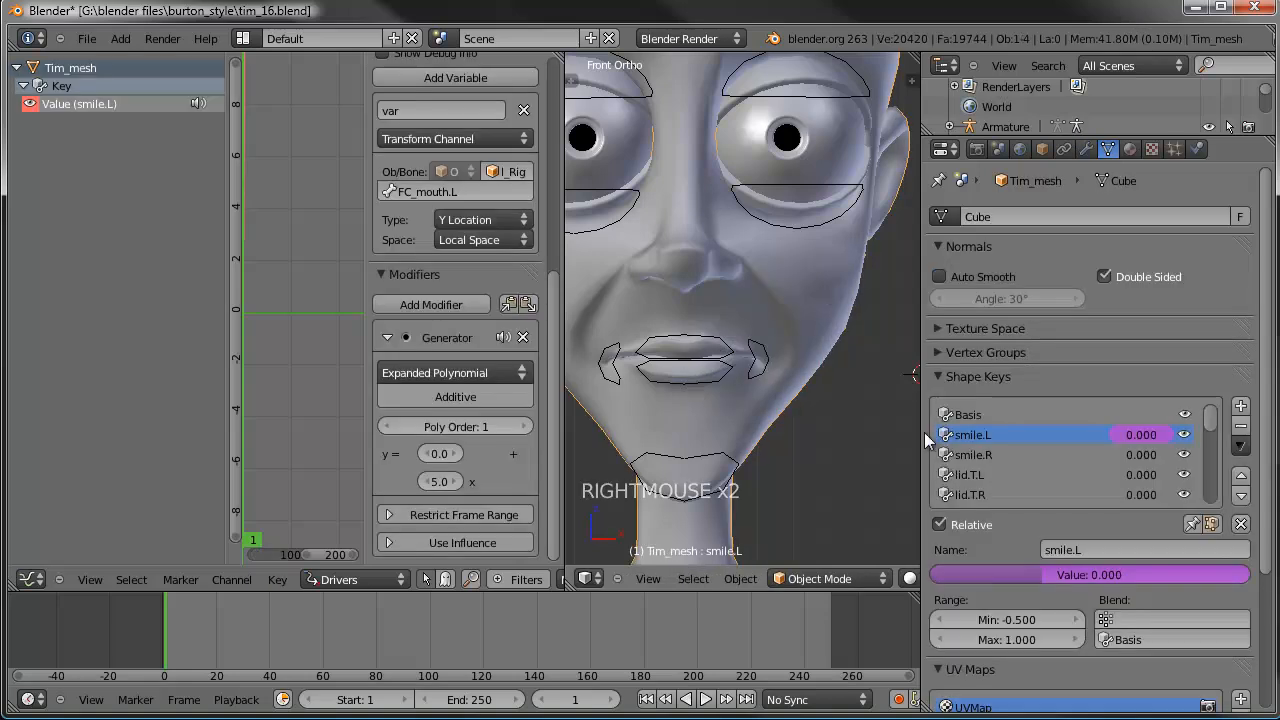
# Step: Copy the driver from the smile.L shape key's value and paste it onto smile.R
pyautogui.rightClick(1136, 436)
pyautogui.click(1088, 462)
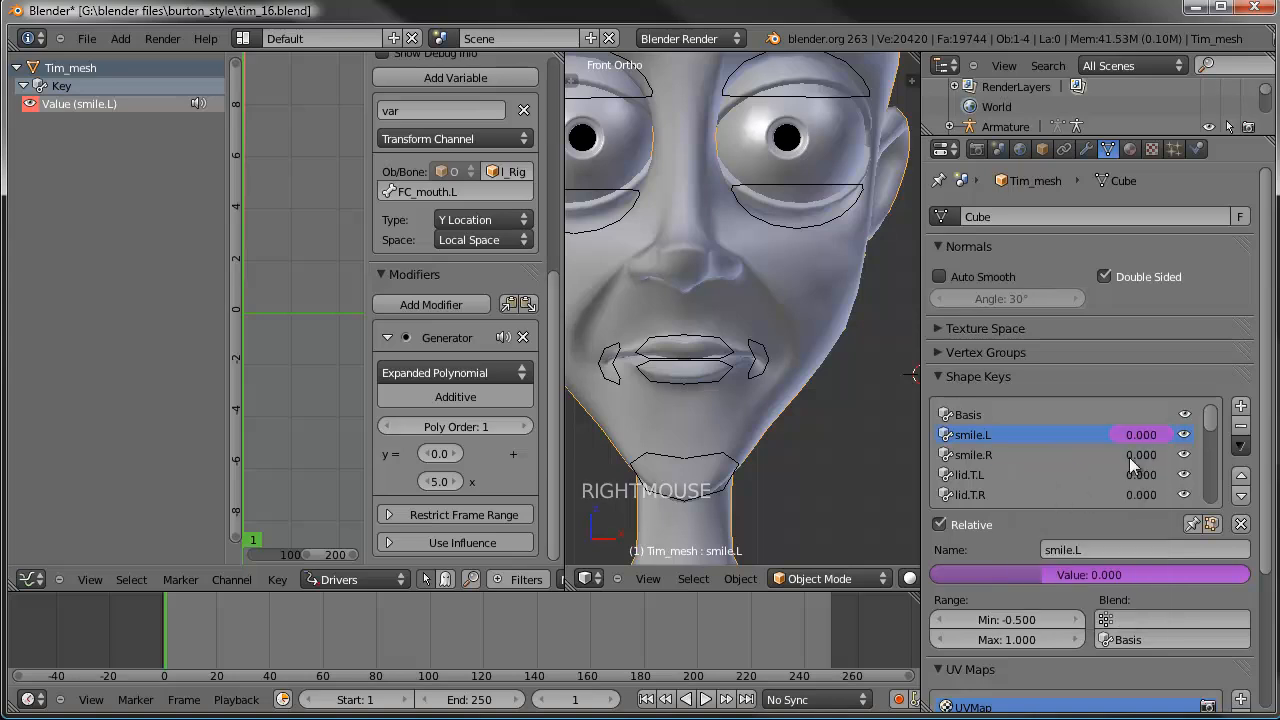
pyautogui.click(1099, 458)
pyautogui.rightClick(1140, 457)
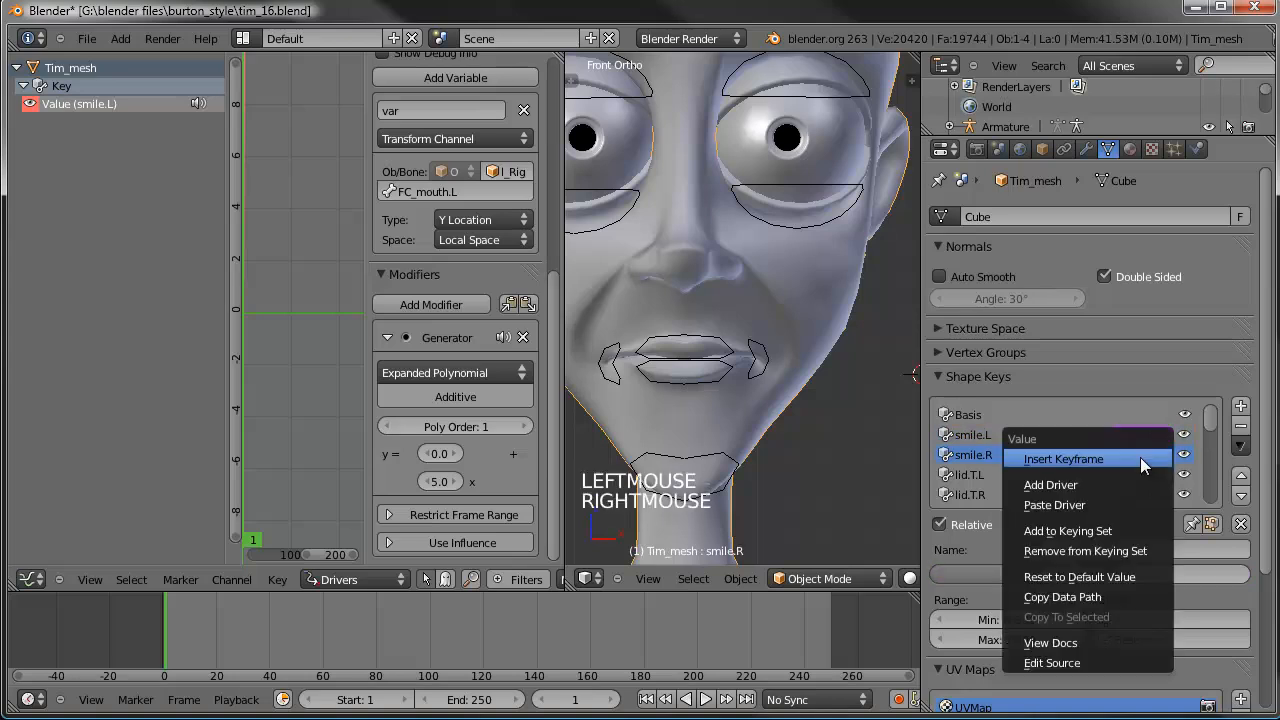
pyautogui.click(1110, 503)
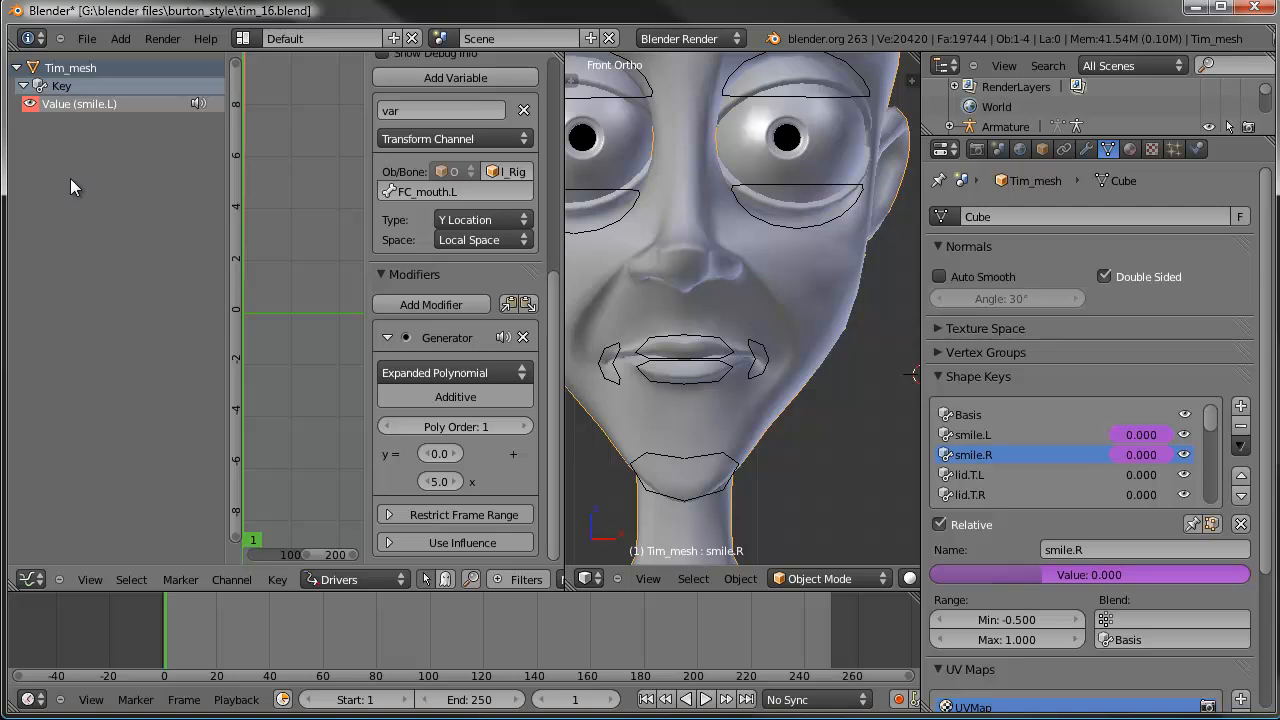
# Step: Set the target bone of the smile.R driver's variable to FC_mouth.R
pyautogui.click(77, 256)
pyautogui.click(91, 122)
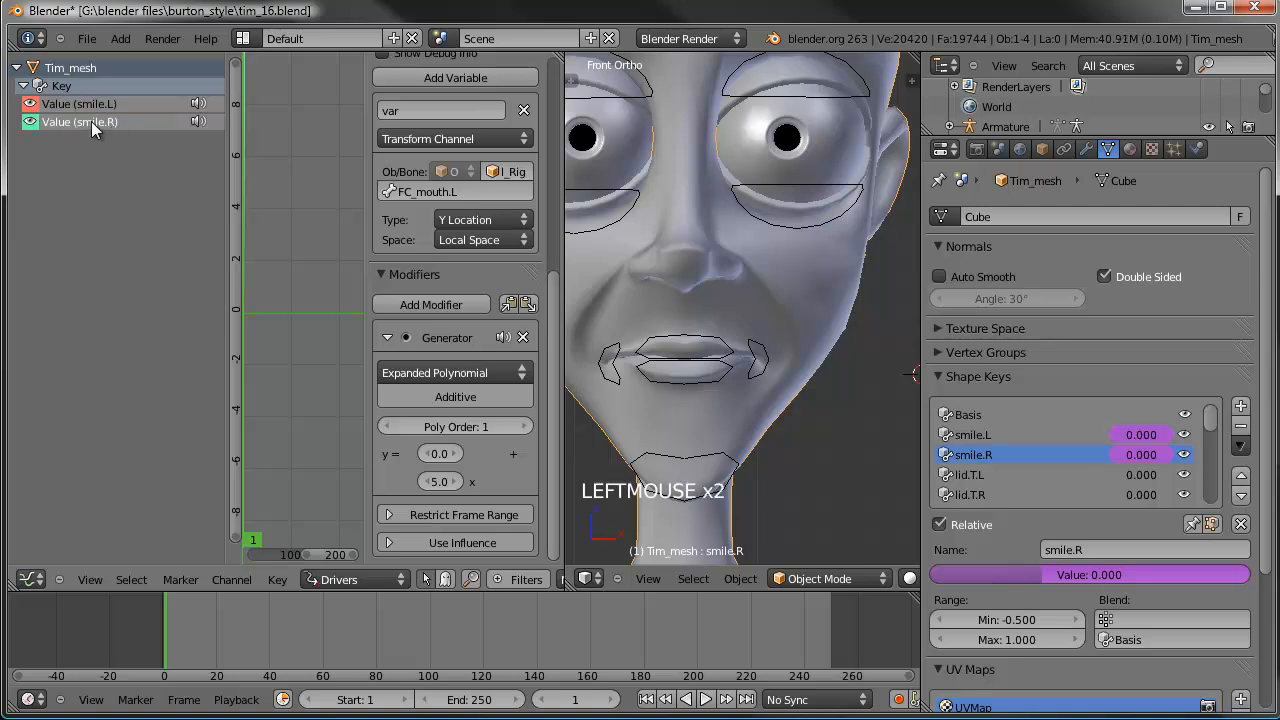
pyautogui.scroll(1, 442, 199)
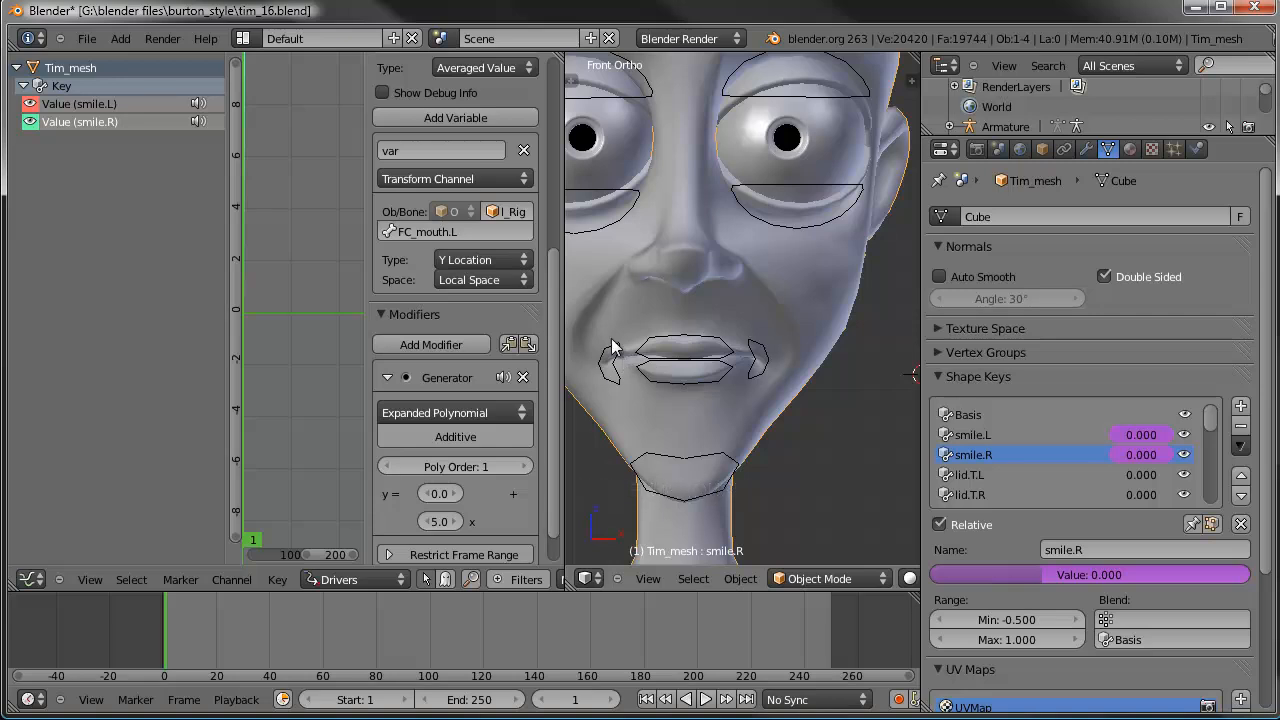
pyautogui.click(463, 231)
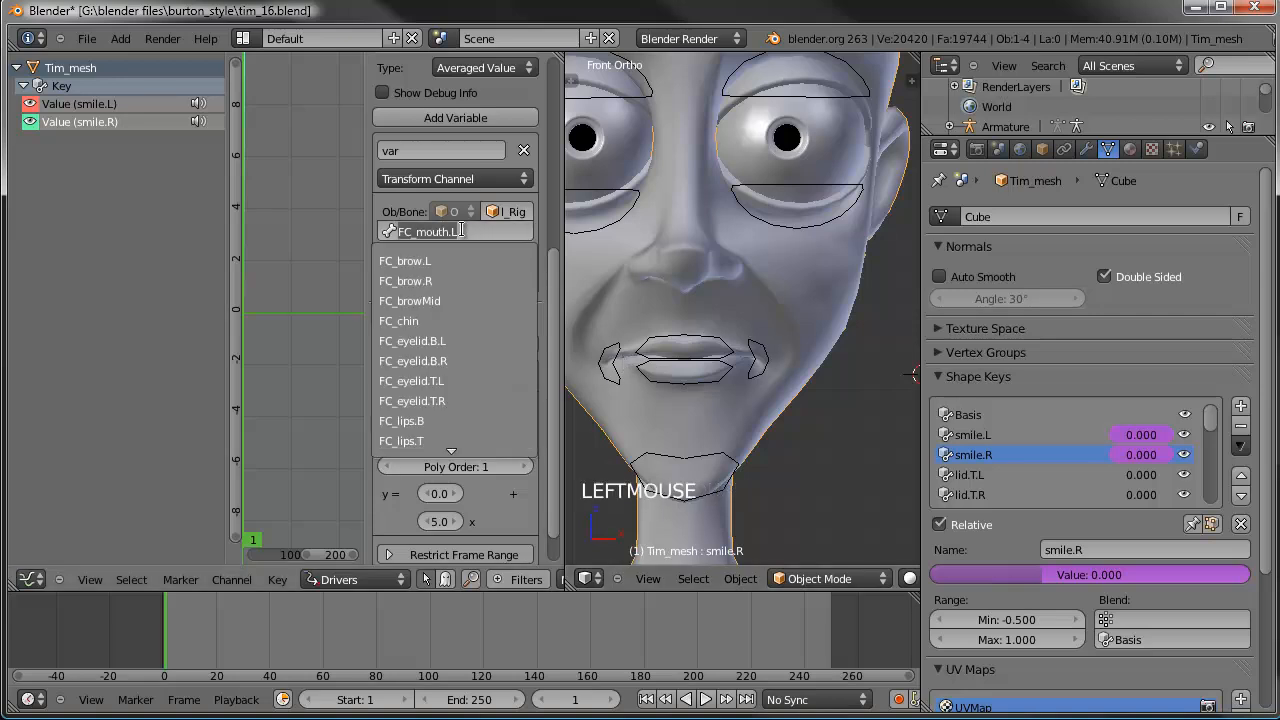
pyautogui.press('BackSpace')
pyautogui.write('R')
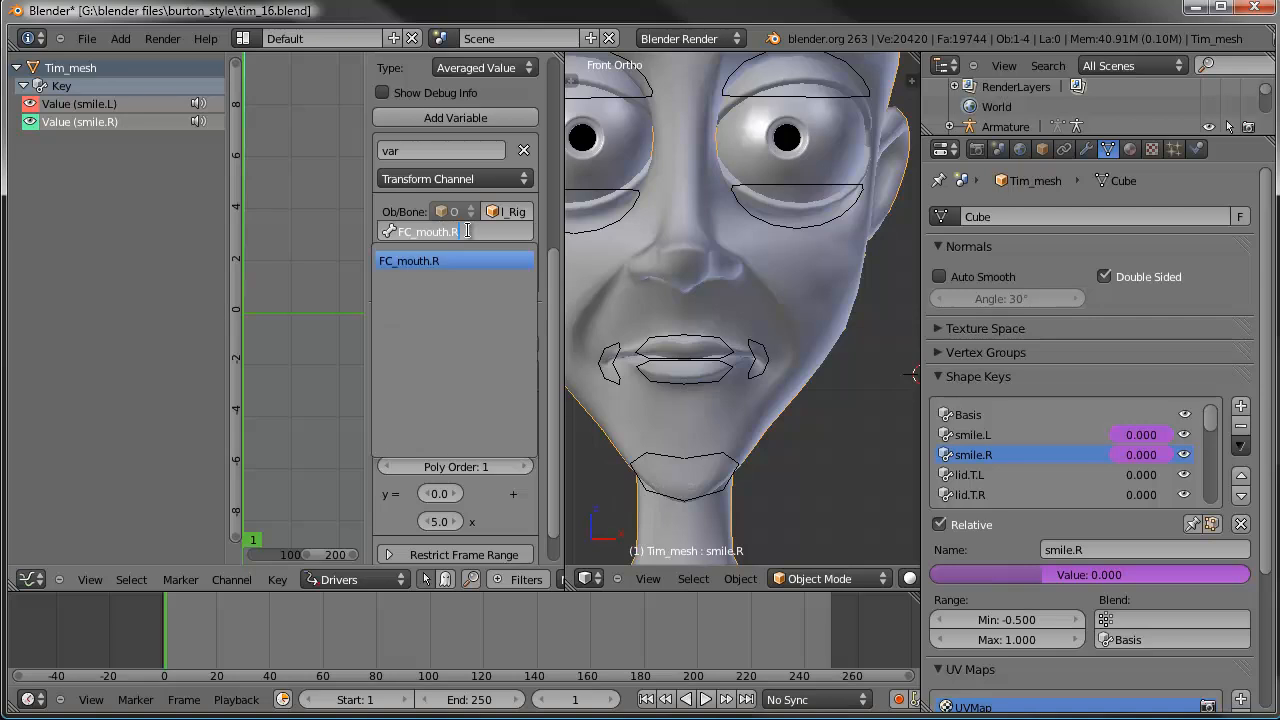
pyautogui.press('Return')
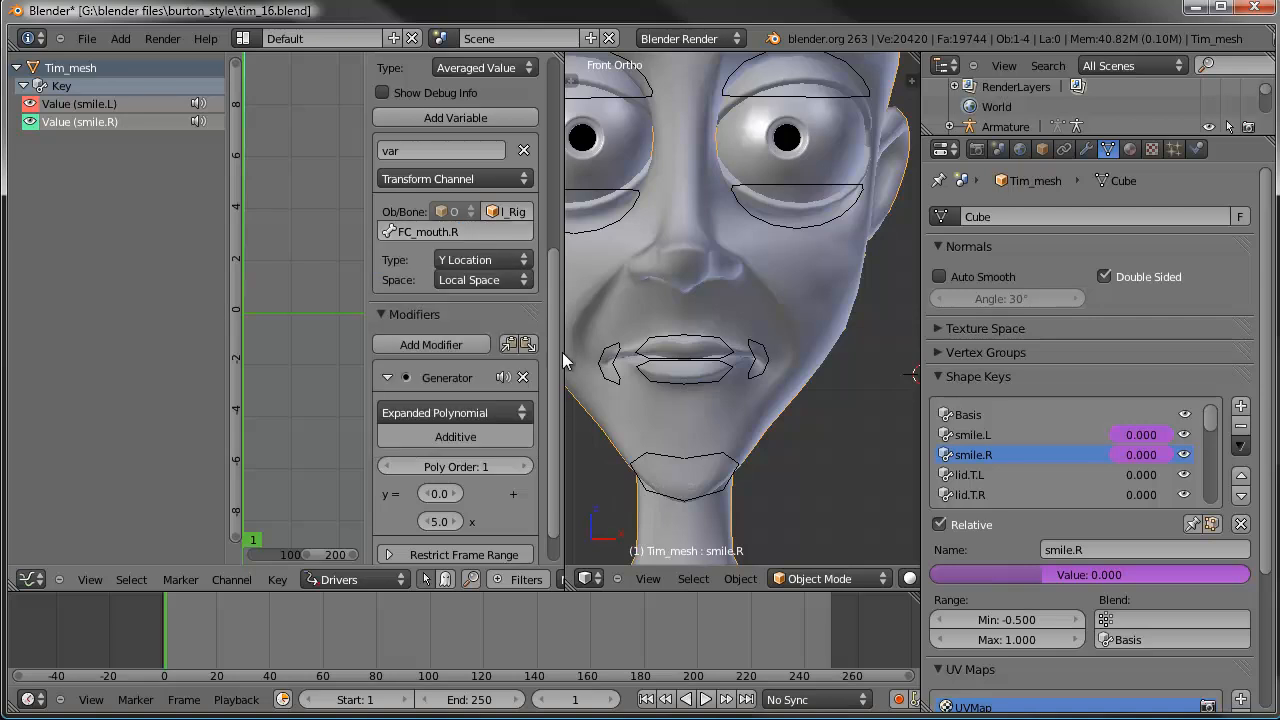
# Step: Trial-move FC_mouth.R alone and together with FC_mouth.L to test the smile drivers, cancelling each move
pyautogui.rightClick(607, 342)
pyautogui.press('g')
pyautogui.press('g')
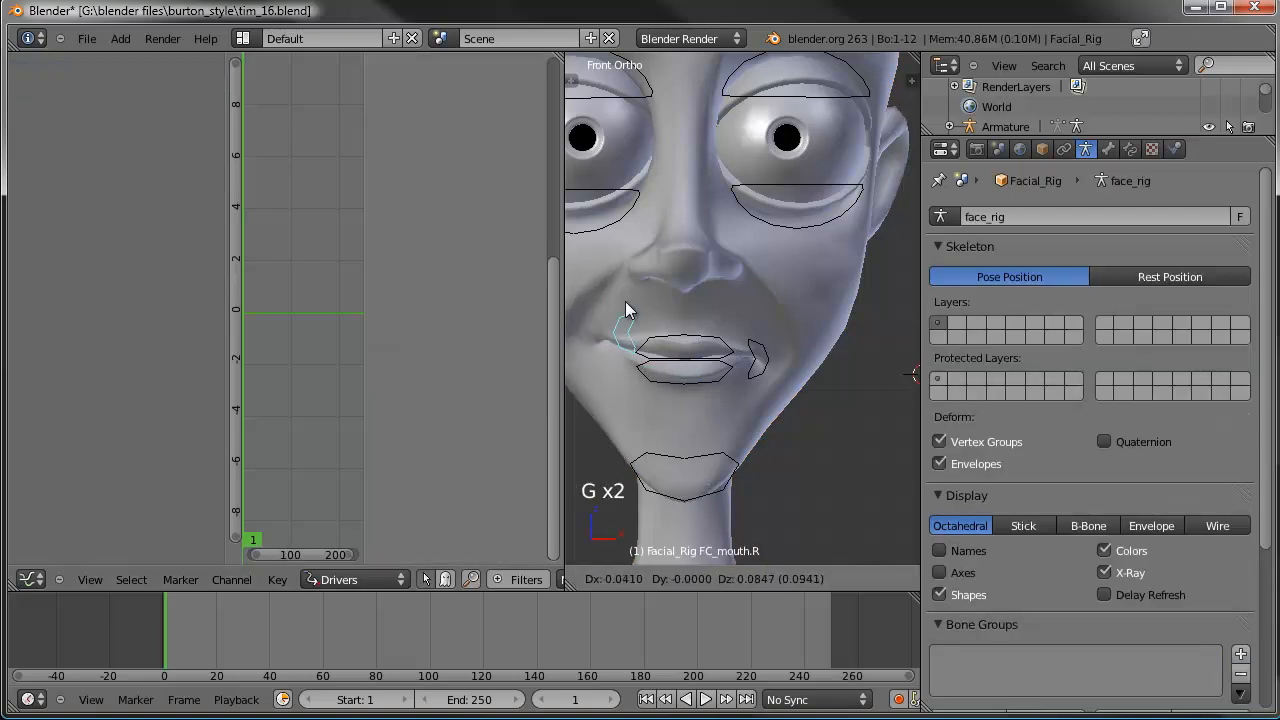
pyautogui.rightClick(778, 374)
pyautogui.keyDown('shift'); pyautogui.rightClick(776, 372); pyautogui.keyUp('shift')
pyautogui.press('g')
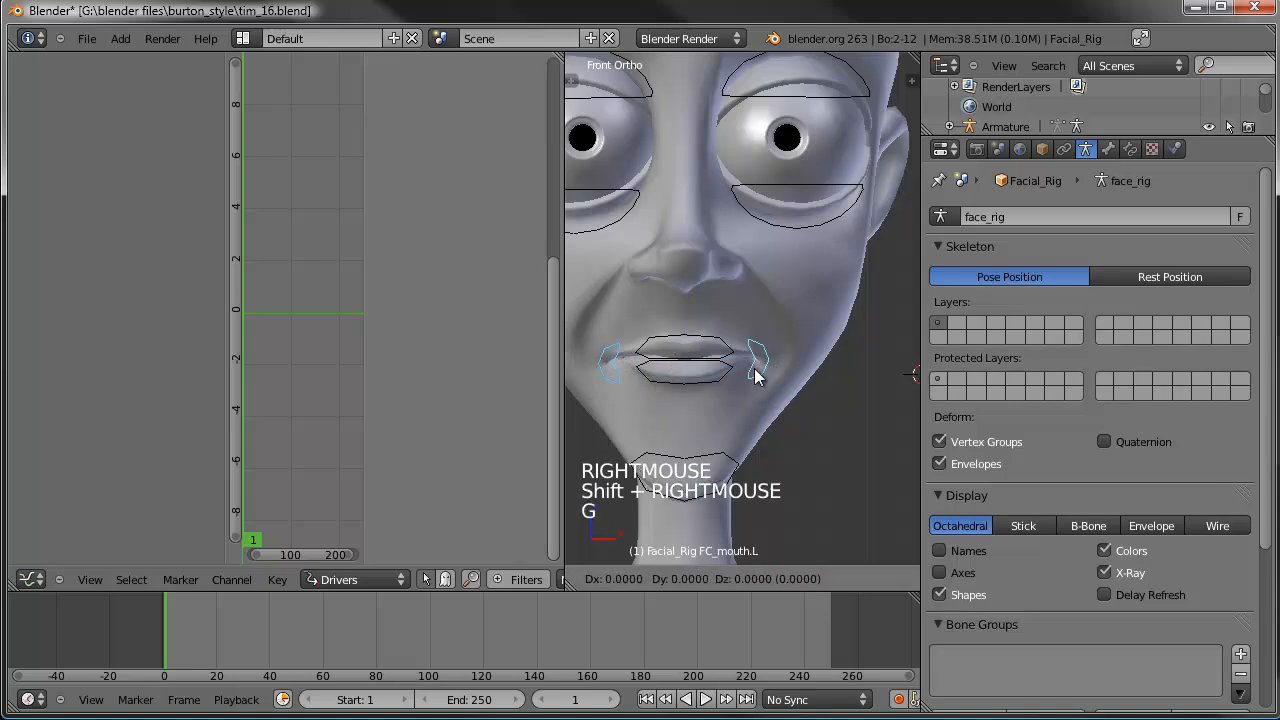
pyautogui.rightClick(757, 309)
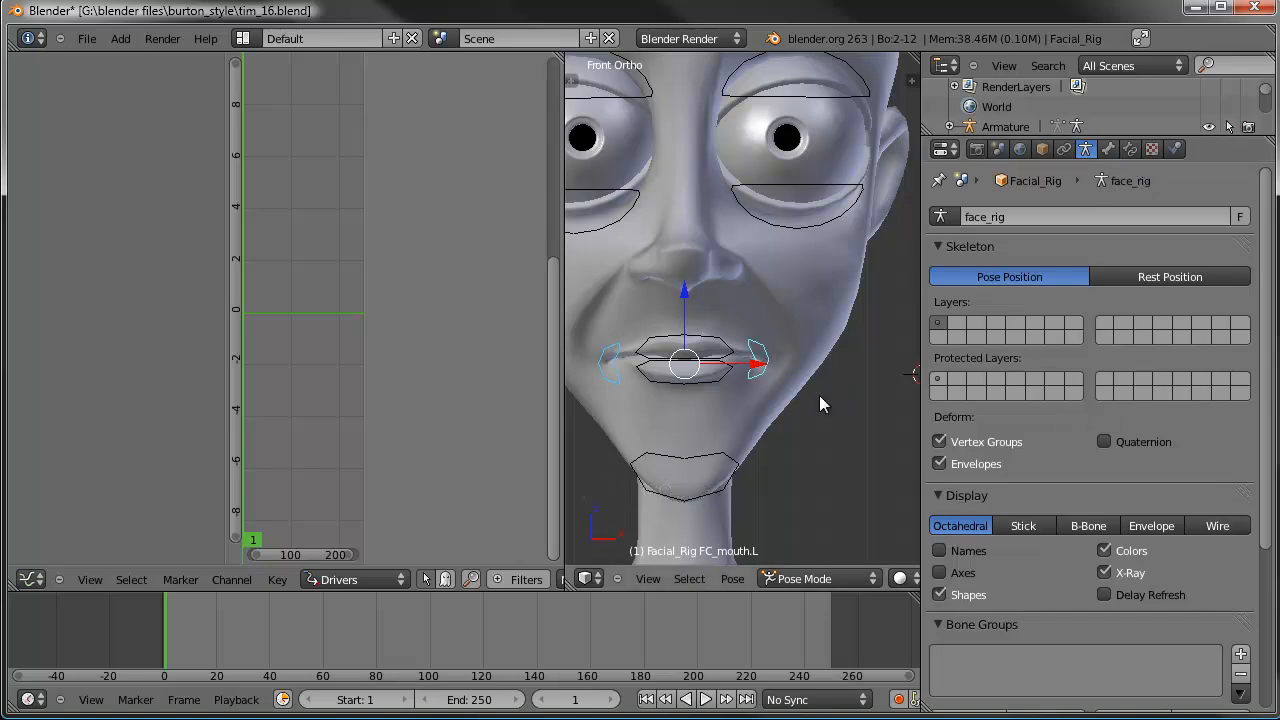
# Step: Bring the whole face into view and save the file
pyautogui.scroll(-1, 815, 395)
pyautogui.keyDown('shift'); pyautogui.moveTo(790, 370); pyautogui.dragTo(806, 385, button='middle'); pyautogui.keyUp('shift')
pyautogui.keyDown('shift'); pyautogui.scroll(-1, 806, 385); pyautogui.keyUp('shift')
pyautogui.scroll(-1, 781, 319)
pyautogui.keyDown('shift'); pyautogui.moveTo(781, 319); pyautogui.dragTo(800, 352, button='middle'); pyautogui.keyUp('shift')
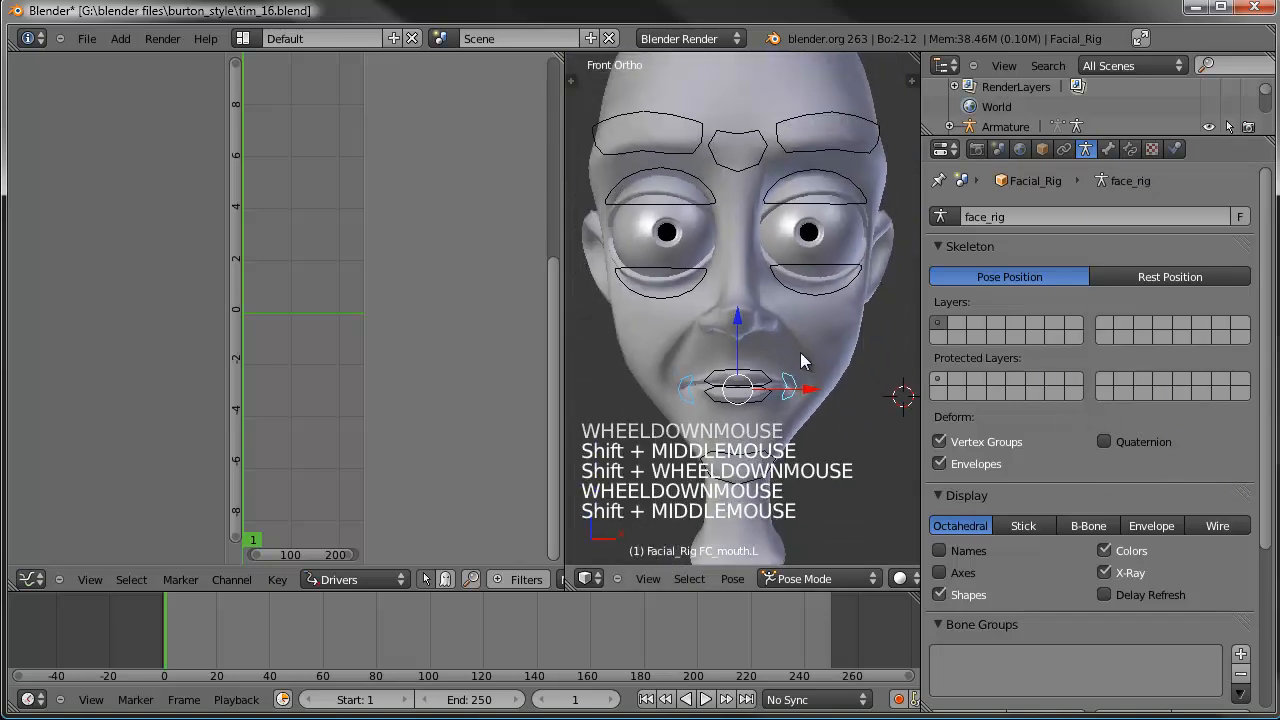
pyautogui.hotkey('ctrl', 's')
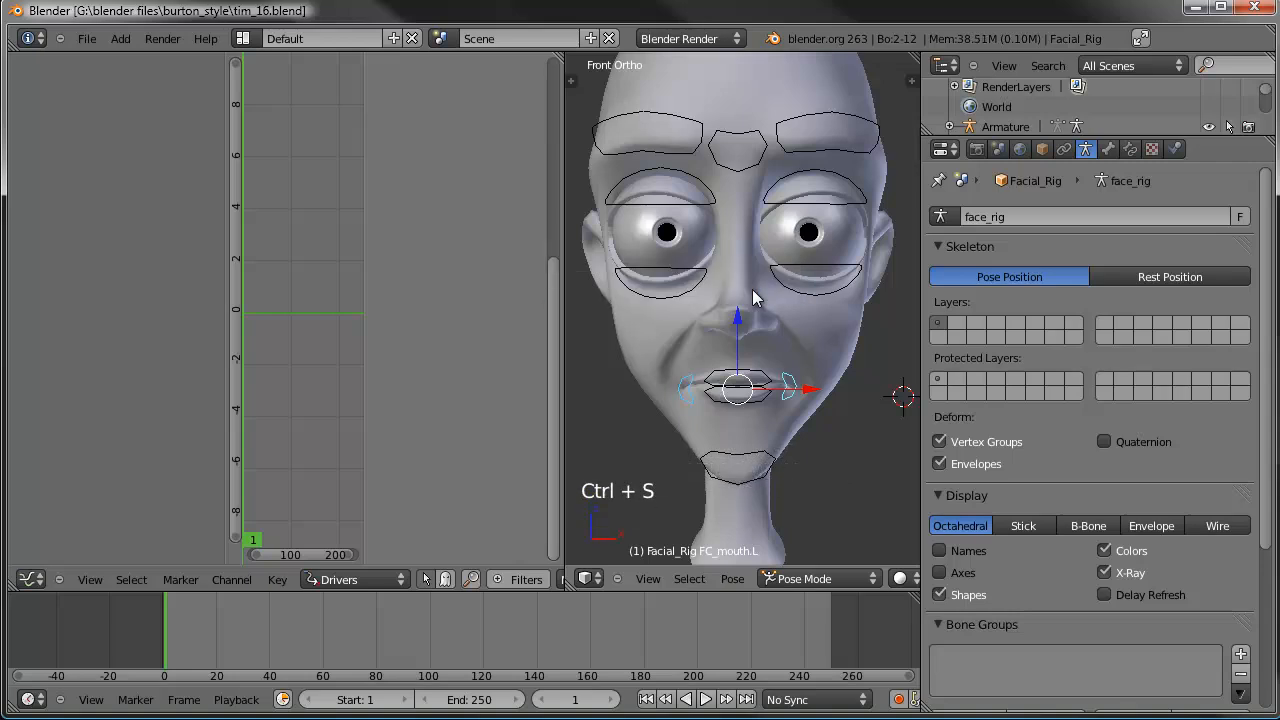
# Step: Reselect Tim_mesh and paste the copied driver onto the lid.T.L, lid.T.R and lid.B.L shape keys
pyautogui.rightClick(815, 347)
pyautogui.scroll(-1, 1095, 450)
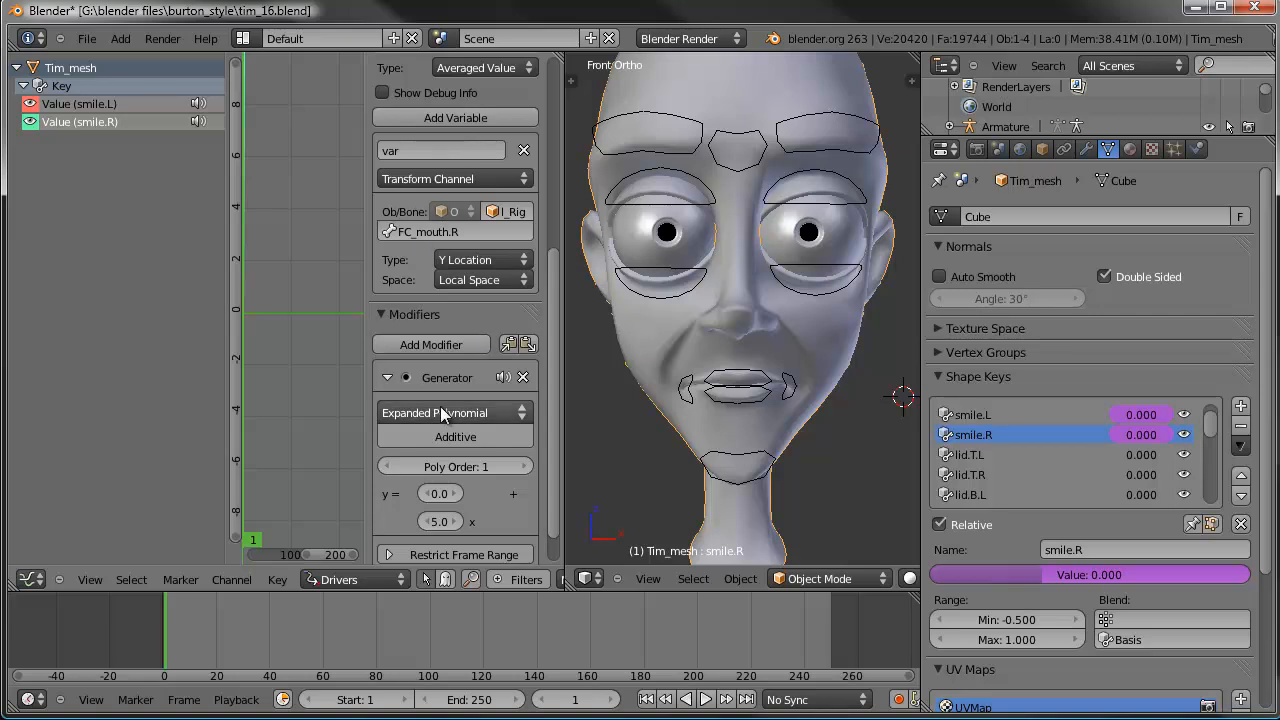
pyautogui.rightClick(1145, 457)
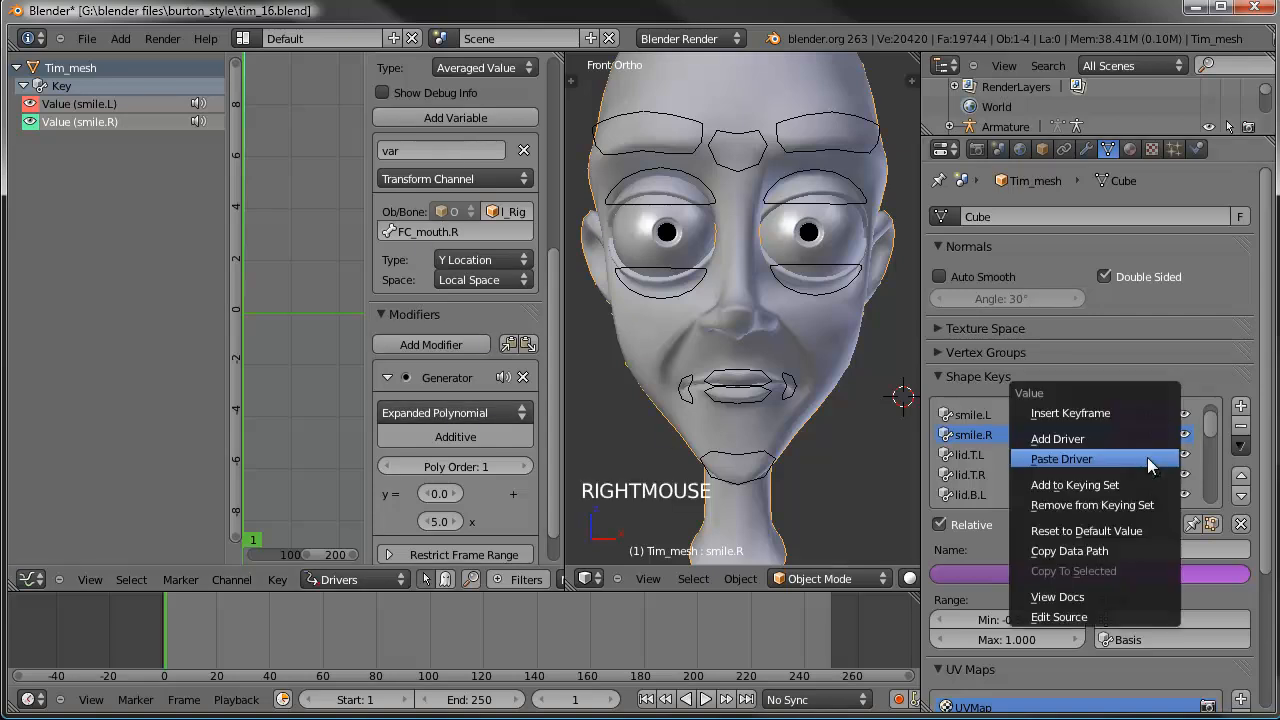
pyautogui.click(1147, 457)
pyautogui.rightClick(1141, 479)
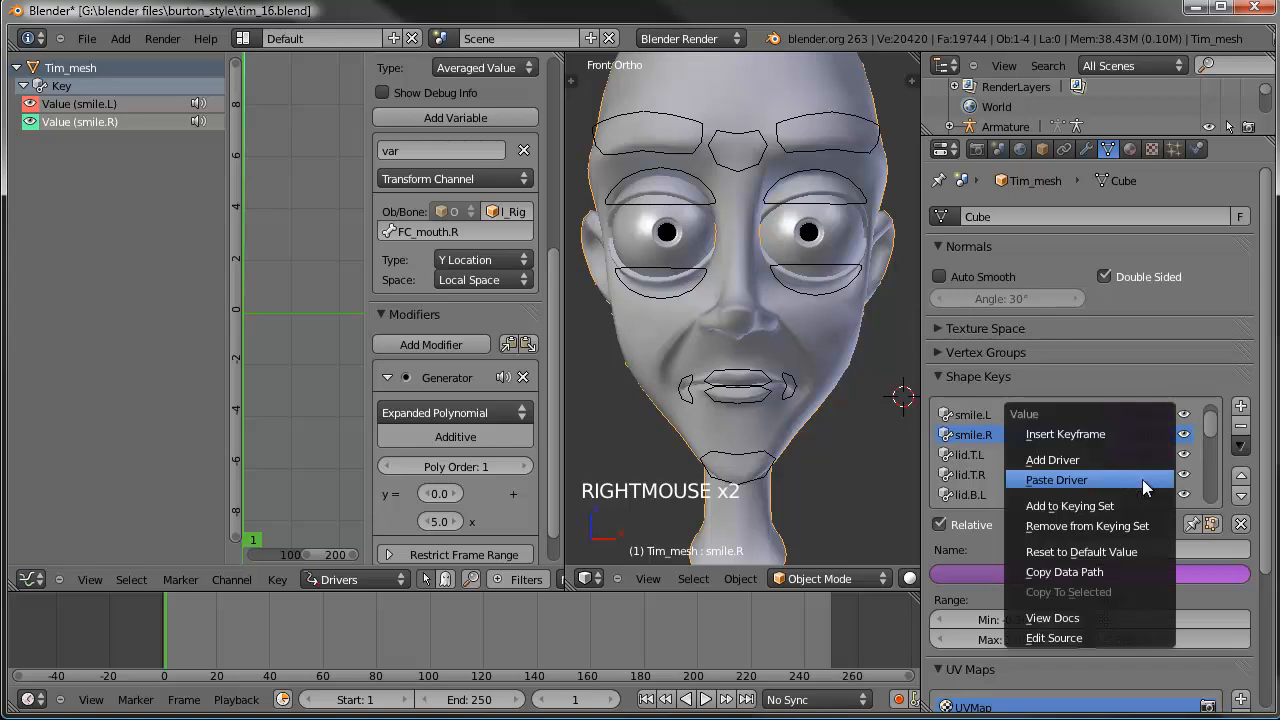
pyautogui.click(1141, 477)
pyautogui.rightClick(1153, 496)
pyautogui.click(1153, 498)
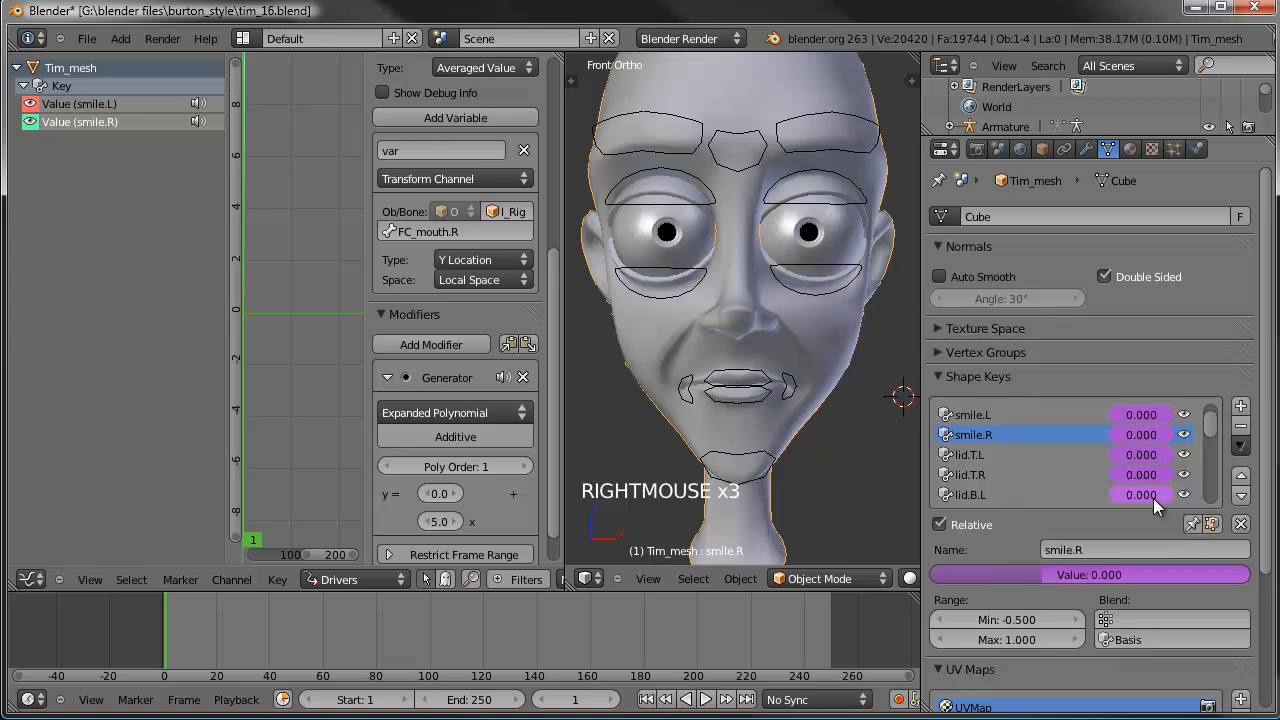
# Step: Paste the copied driver onto the lid.B.R, brow.L, brow.R and browMid shape keys
pyautogui.scroll(-4, 1163, 486)
pyautogui.rightClick(1147, 436)
pyautogui.click(1143, 445)
pyautogui.rightClick(1147, 458)
pyautogui.click(1147, 461)
pyautogui.rightClick(1147, 481)
pyautogui.click(1147, 484)
pyautogui.rightClick(1147, 488)
pyautogui.click(1112, 494)
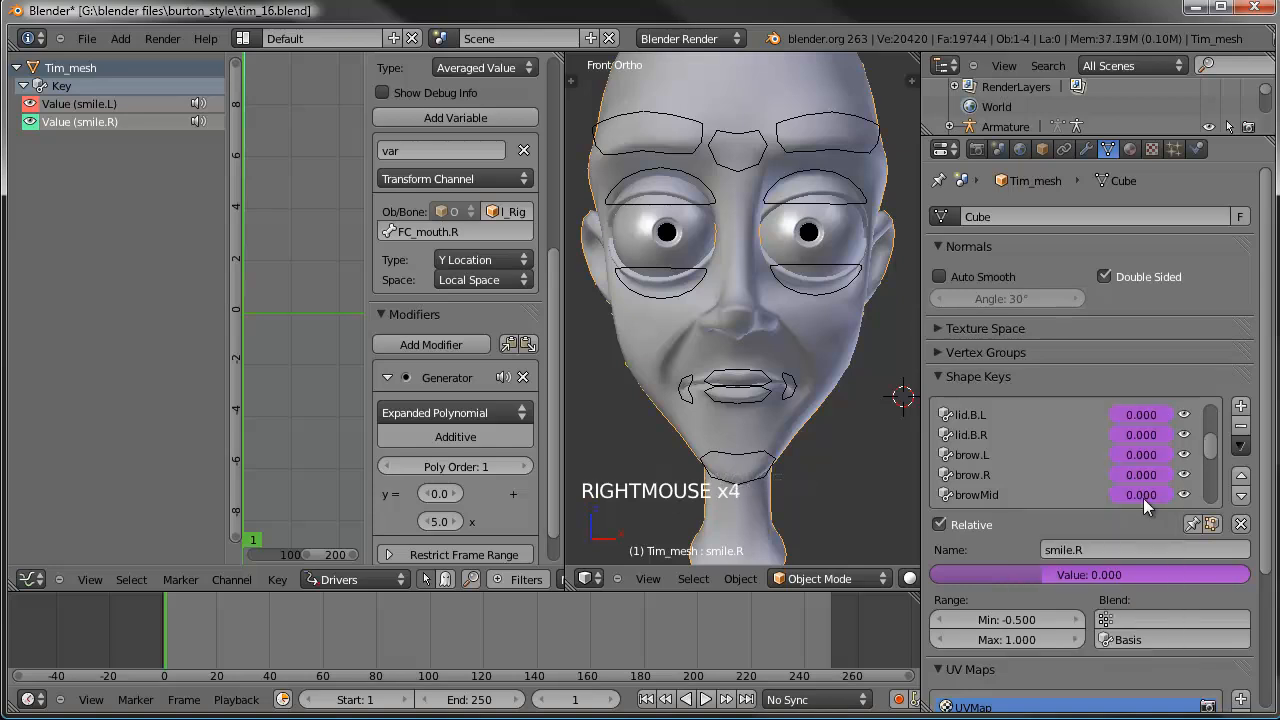
# Step: Paste the copied driver onto the jawdown, jaw.L and jaw.R shape keys
pyautogui.scroll(-3, 1143, 497)
pyautogui.rightClick(1137, 458)
pyautogui.click(1135, 459)
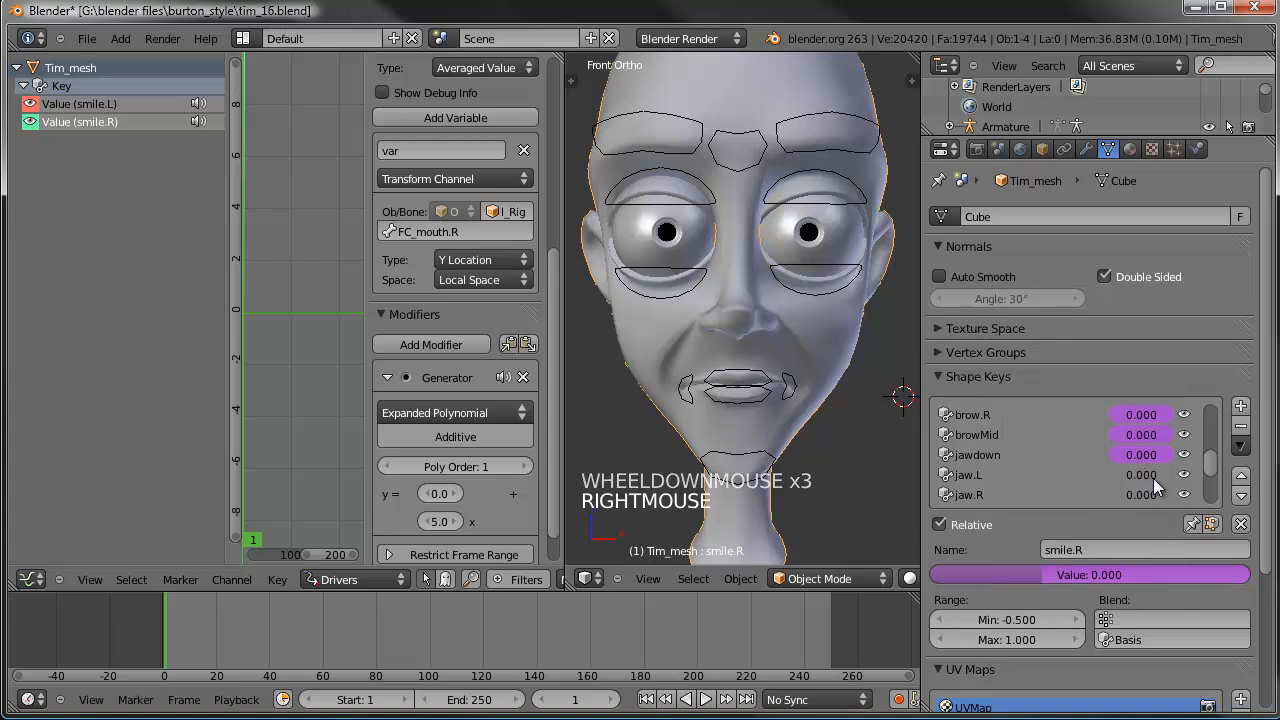
pyautogui.rightClick(1150, 479)
pyautogui.click(1140, 482)
pyautogui.rightClick(1149, 493)
pyautogui.click(1149, 491)
# Step: Paste the copied driver onto the jawOut, lips.T, lips.B, lips.T.O and lips.B.O shape keys
pyautogui.scroll(-4, 1148, 491)
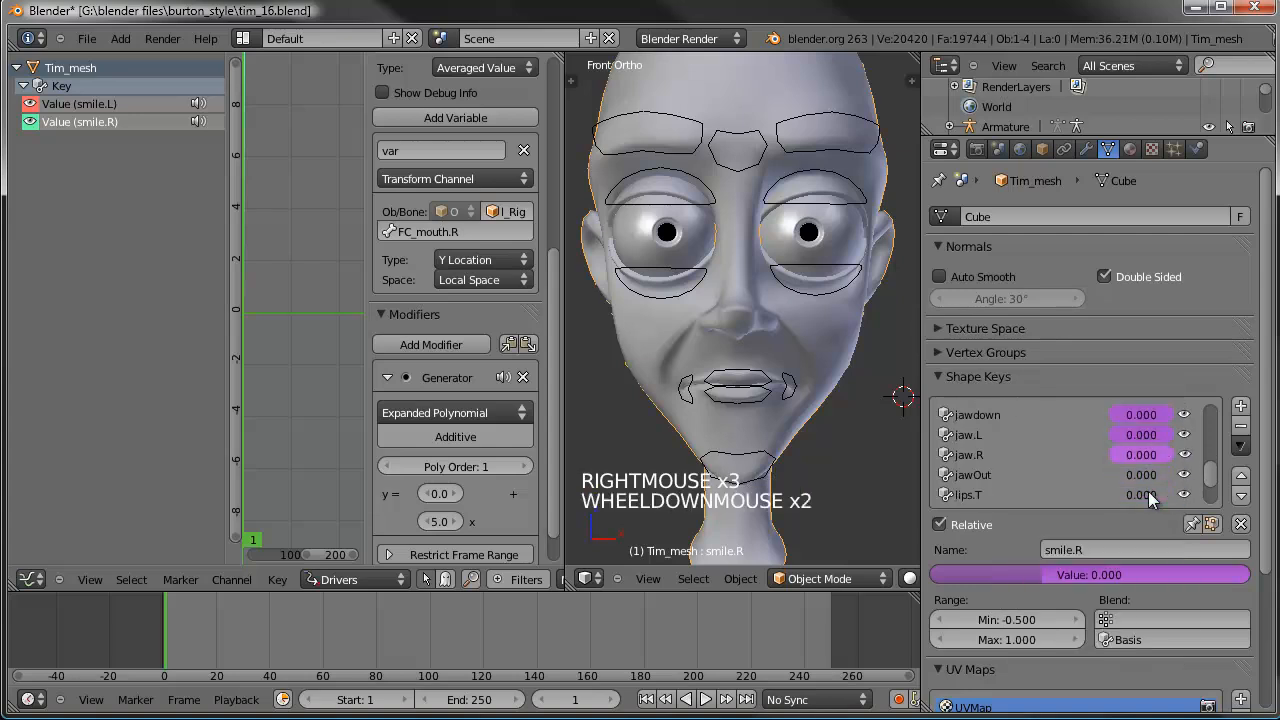
pyautogui.rightClick(1138, 448)
pyautogui.click(1134, 445)
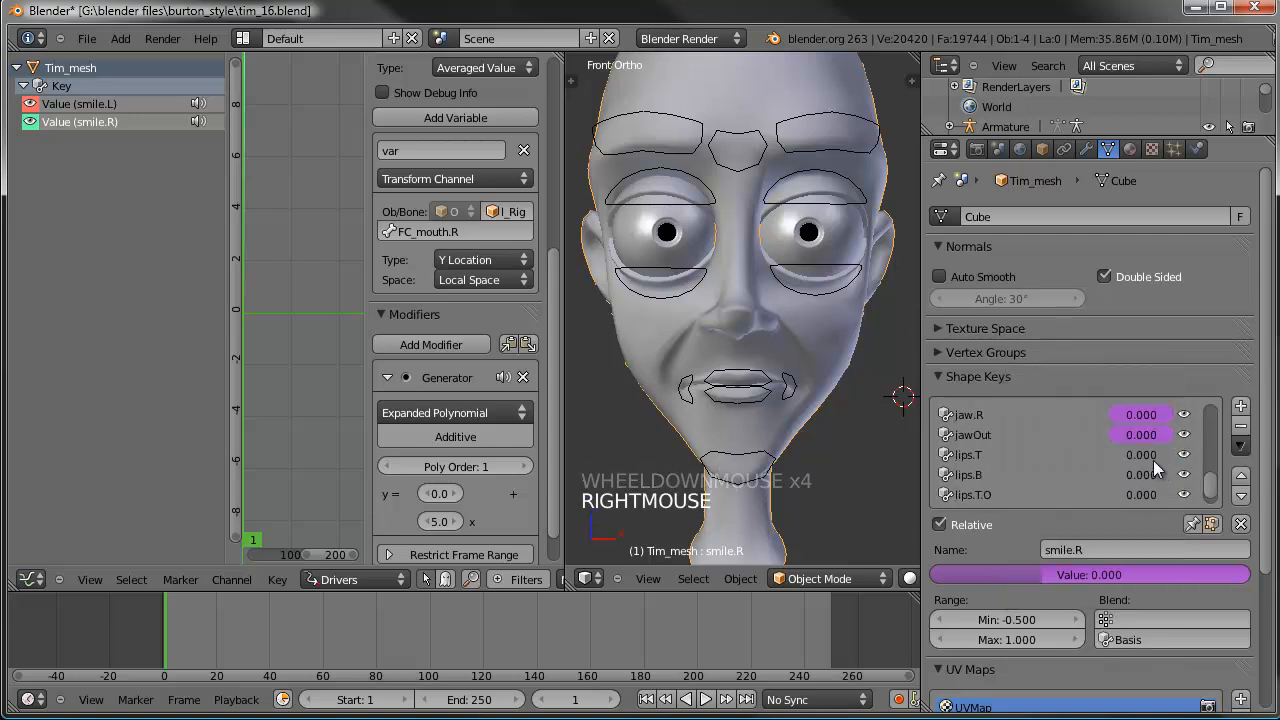
pyautogui.rightClick(1151, 459)
pyautogui.click(1151, 459)
pyautogui.rightClick(1148, 479)
pyautogui.click(1148, 479)
pyautogui.rightClick(1148, 493)
pyautogui.click(1148, 493)
pyautogui.scroll(-6, 1148, 493)
pyautogui.rightClick(1148, 494)
pyautogui.click(1148, 494)
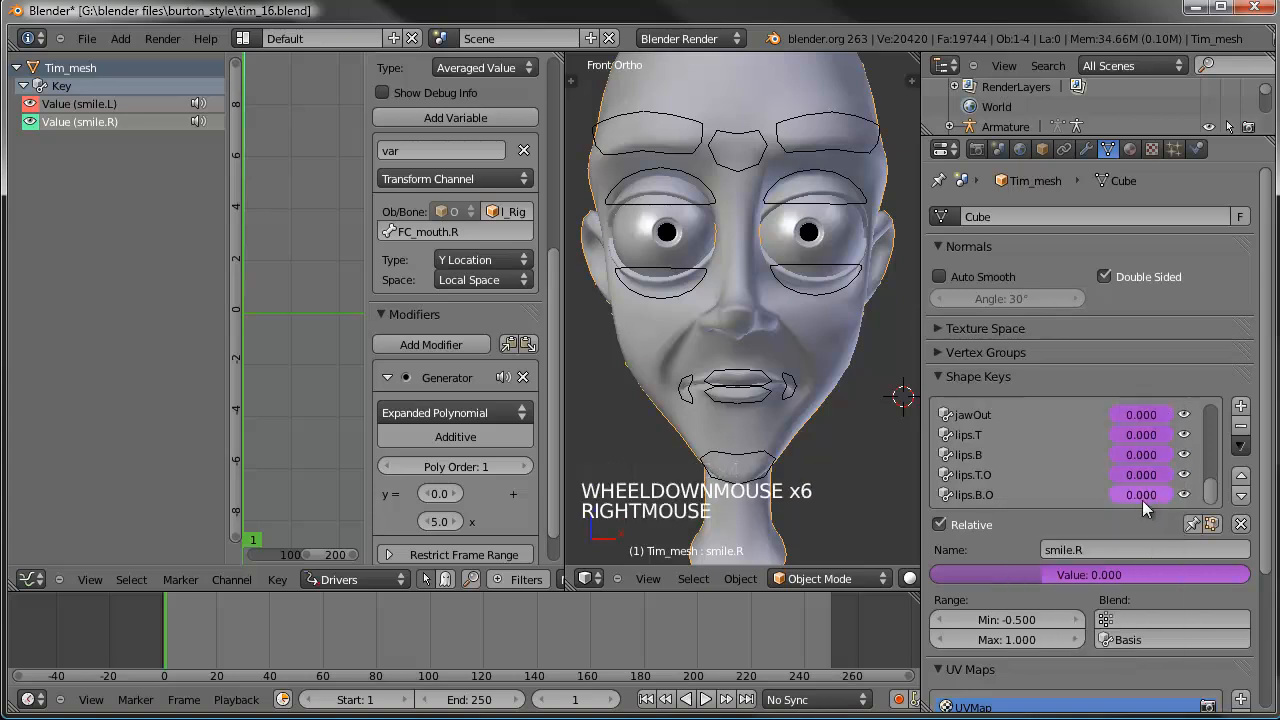
# Step: Refresh the driver list, check the pasted drivers by trial-moving FC_mouth.L, cancel the move and reselect Tim_mesh
pyautogui.scroll(11, 1140, 480)
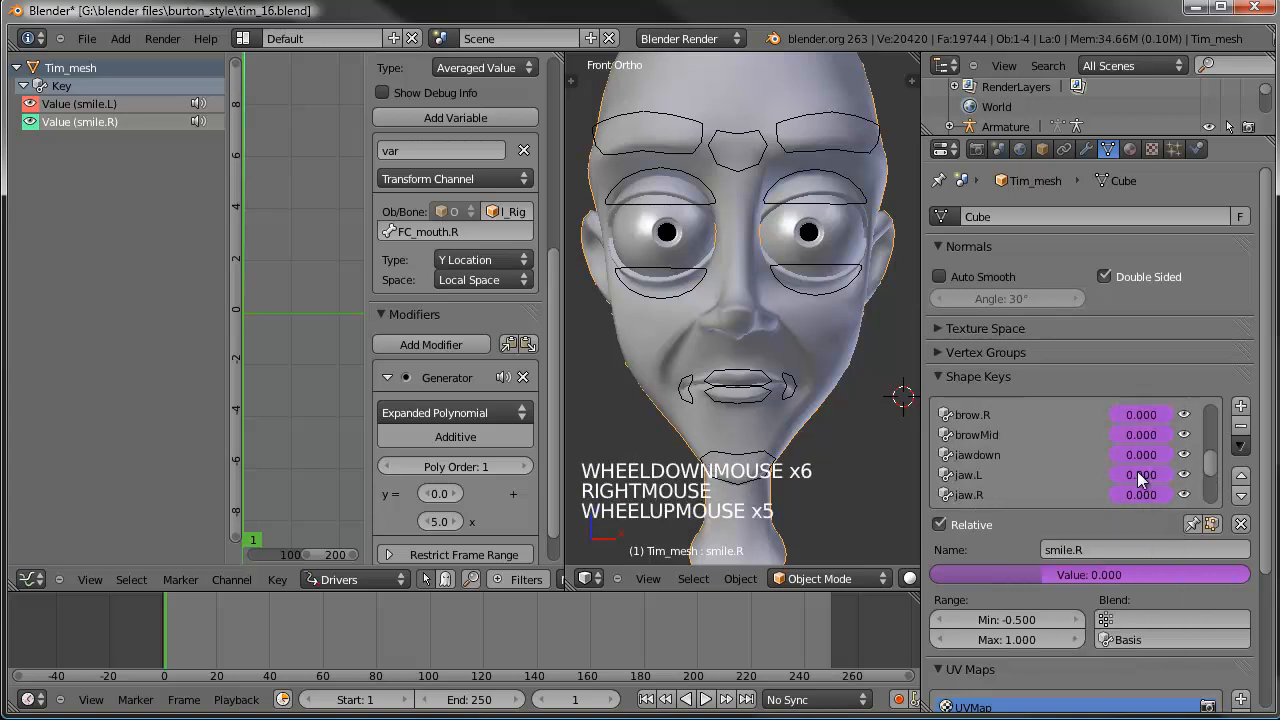
pyautogui.click(140, 215)
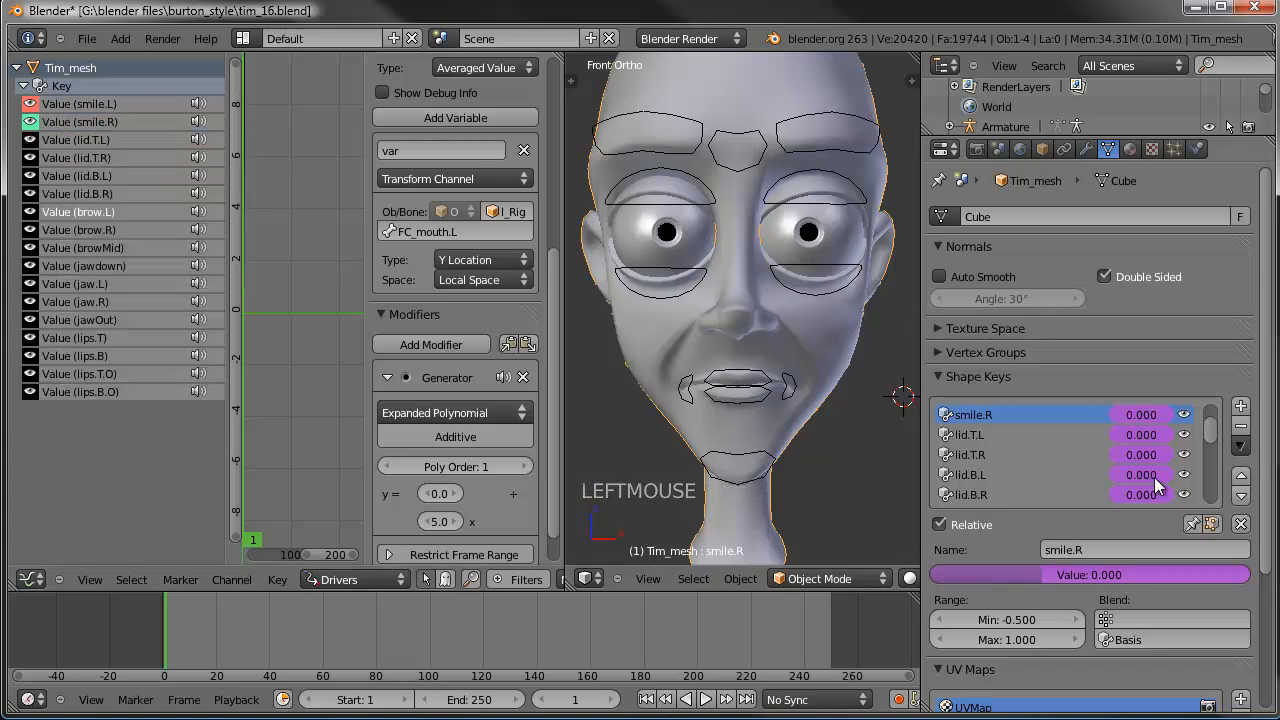
pyautogui.rightClick(794, 386)
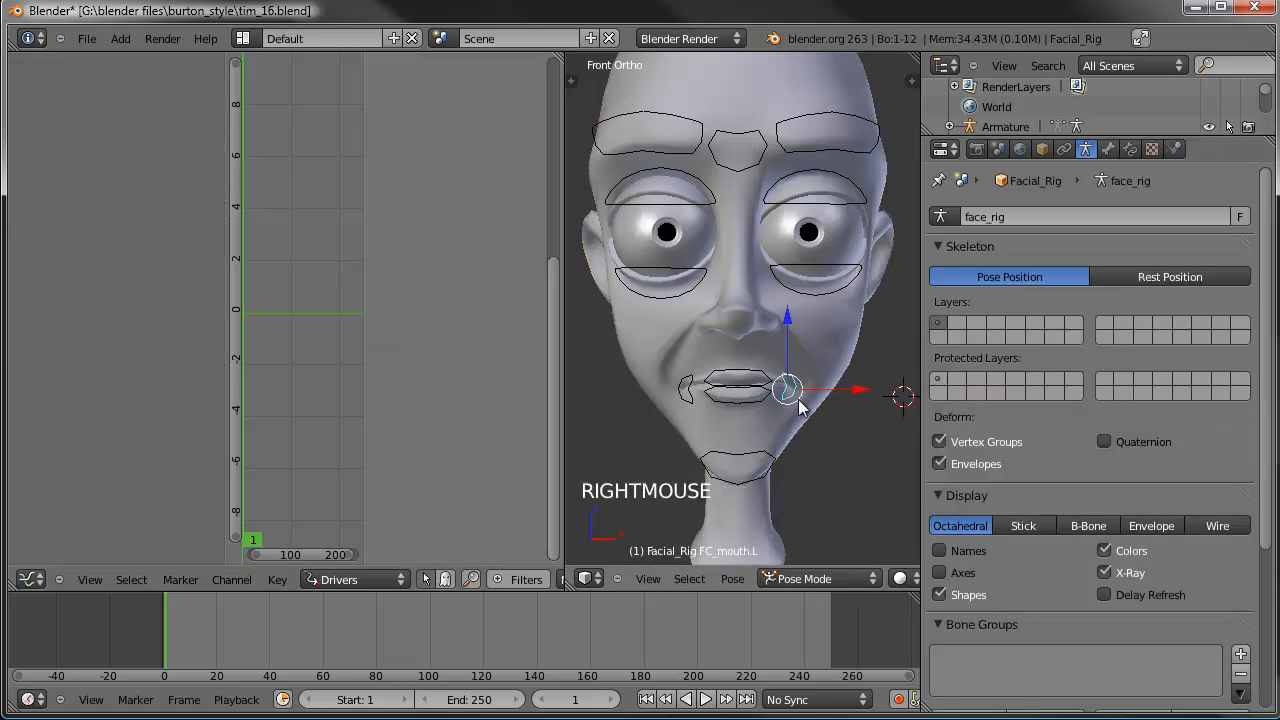
pyautogui.press('g')
pyautogui.press('g')
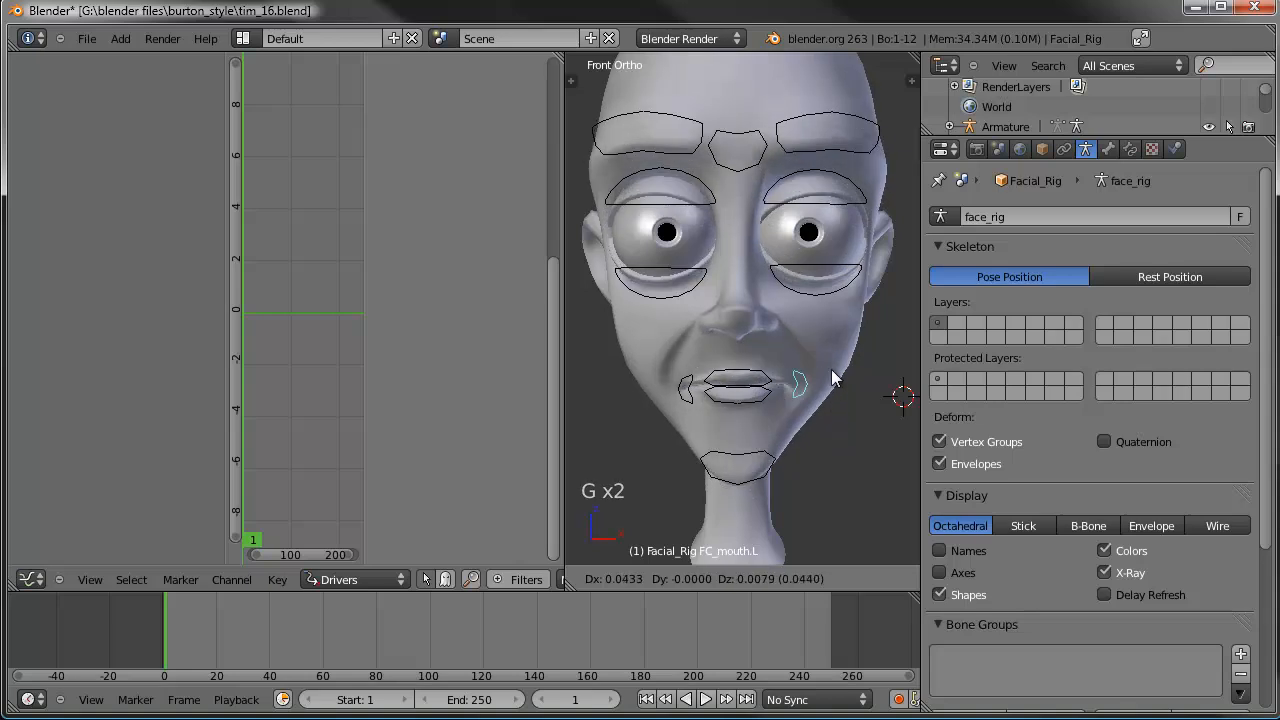
pyautogui.rightClick(826, 419)
pyautogui.rightClick(834, 349)
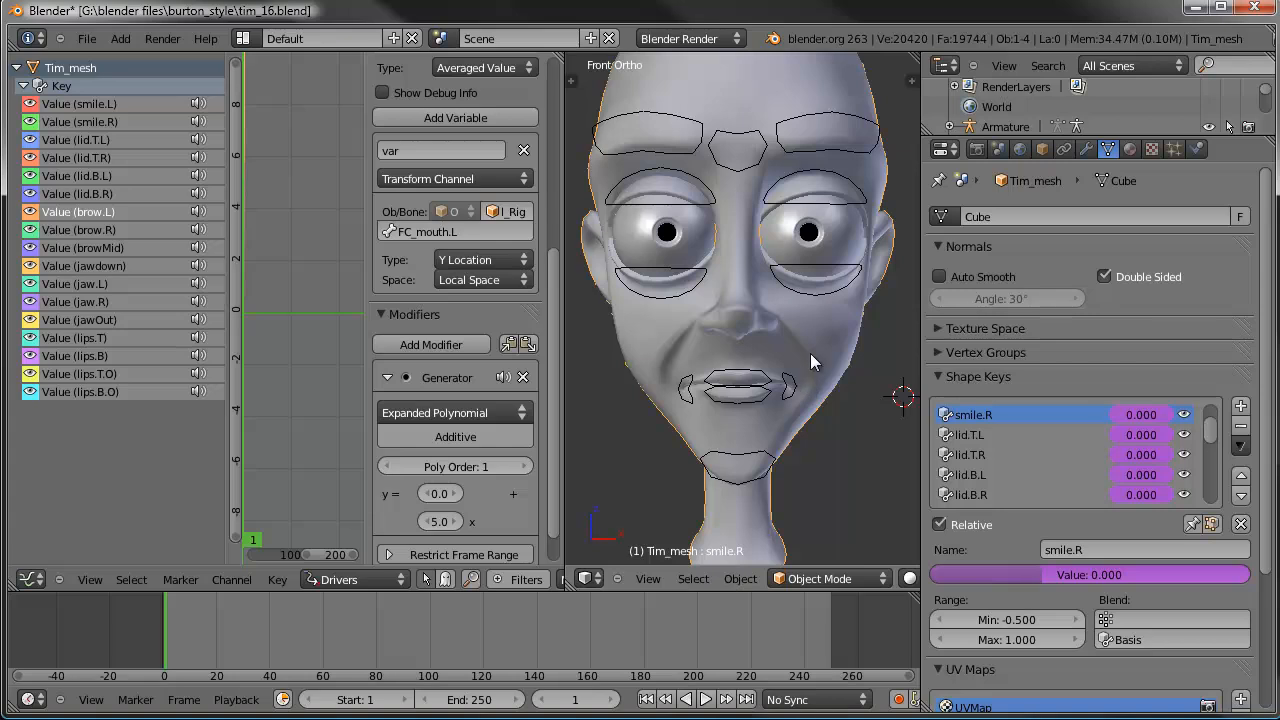
# Step: Set the target bone of the lid.T.L driver's variable to FC_eyelid.T.L
pyautogui.click(98, 135)
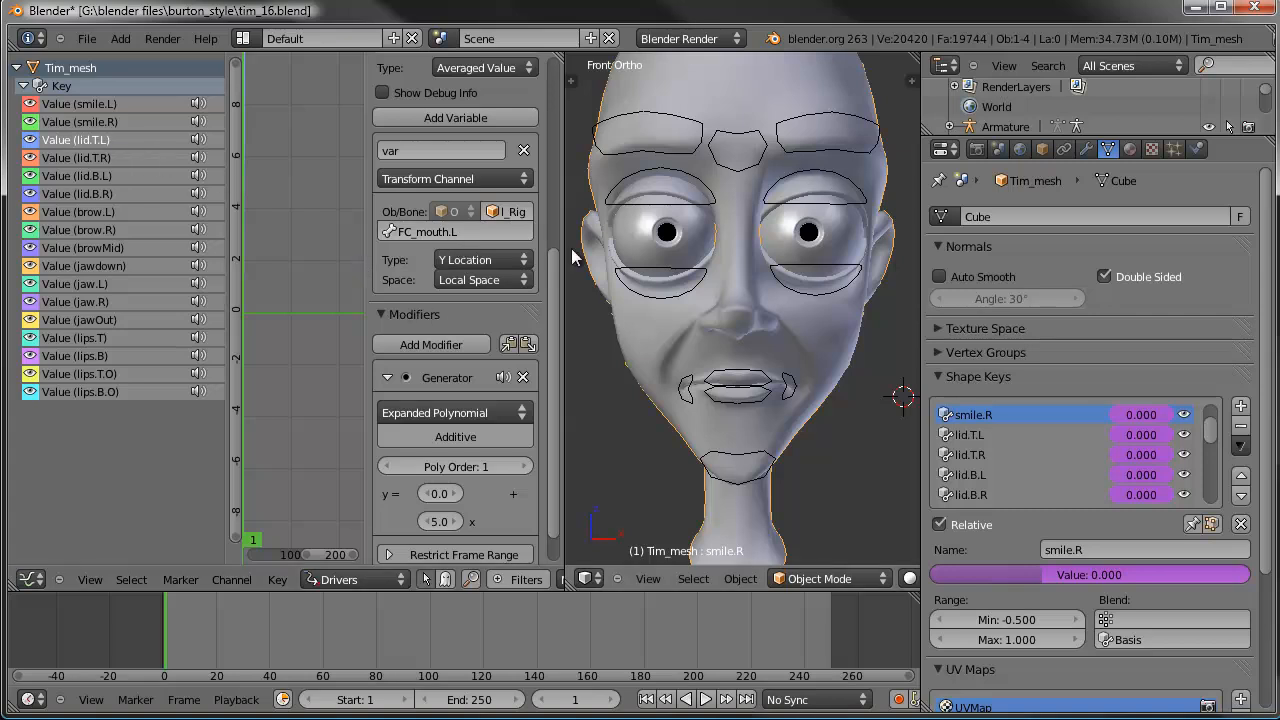
pyautogui.click(444, 234)
pyautogui.press('BackSpace')
pyautogui.press('BackSpace')
pyautogui.press('BackSpace')
pyautogui.press('BackSpace')
pyautogui.press('BackSpace')
pyautogui.press('BackSpace')
pyautogui.press('BackSpace')
pyautogui.press('BackSpace')
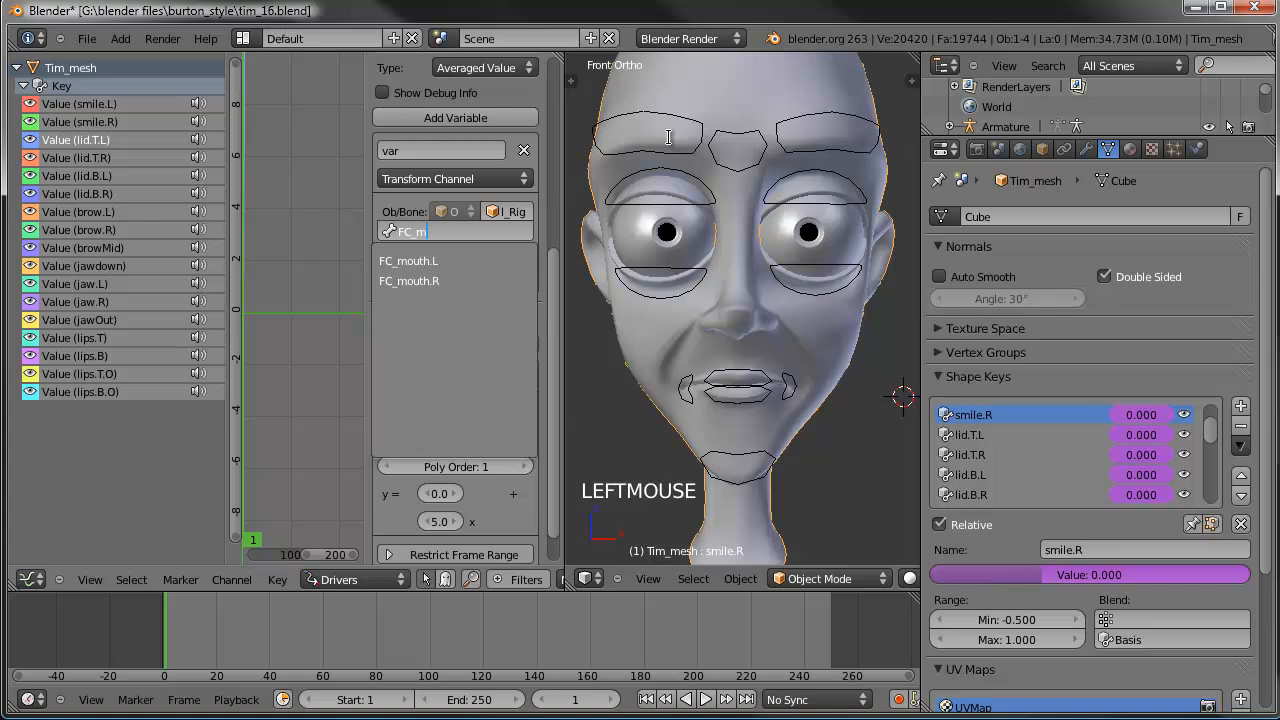
pyautogui.write('_e')
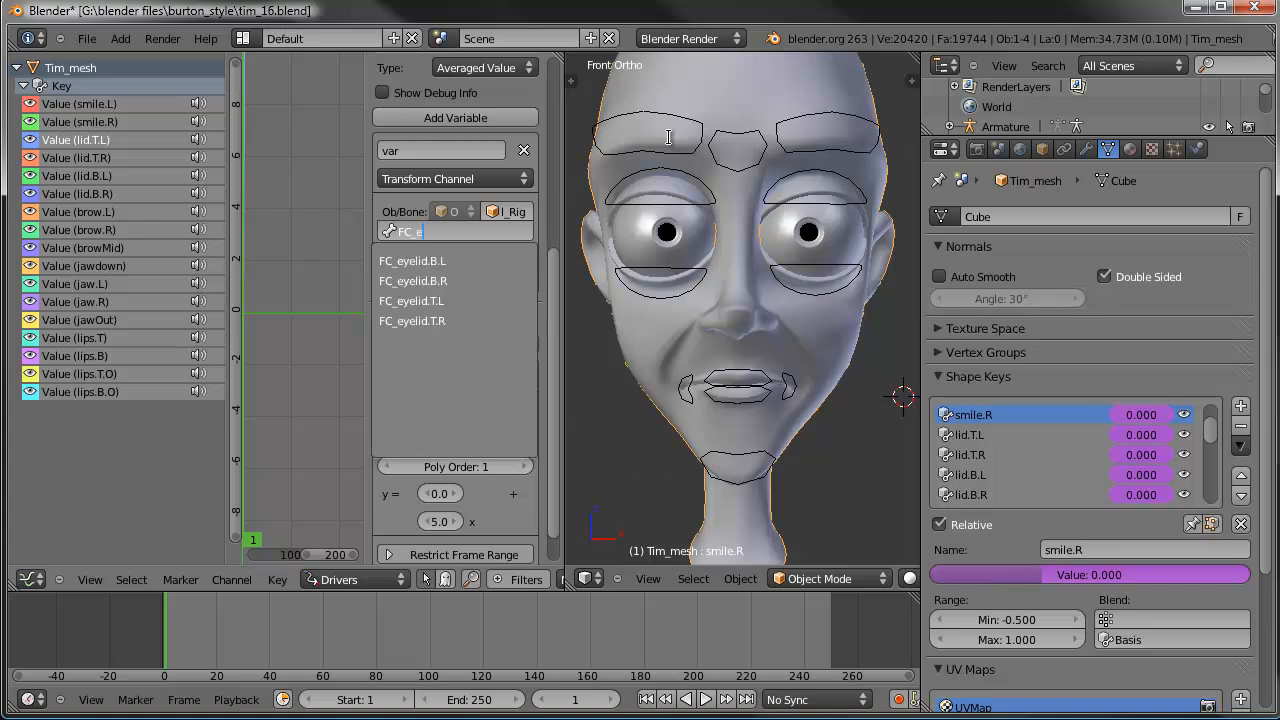
pyautogui.press('Down')
pyautogui.press('Down')
pyautogui.press('Return')
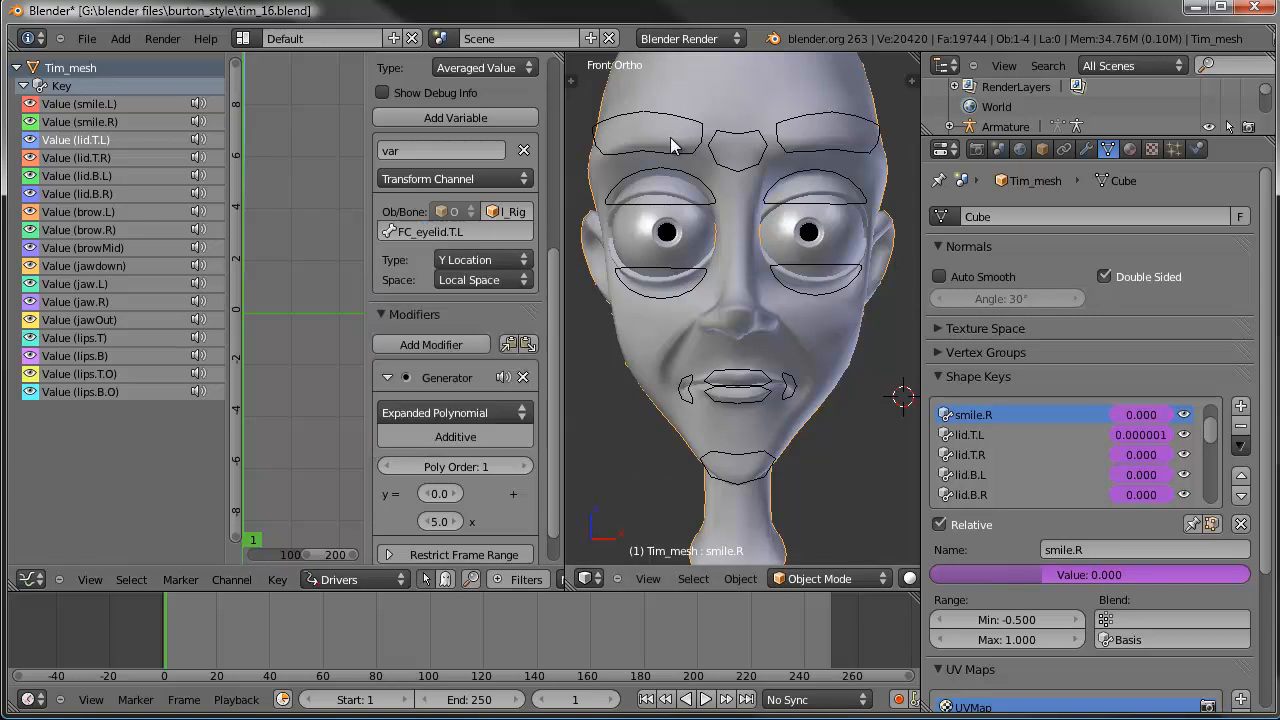
pyautogui.scroll(-3, 465, 490)
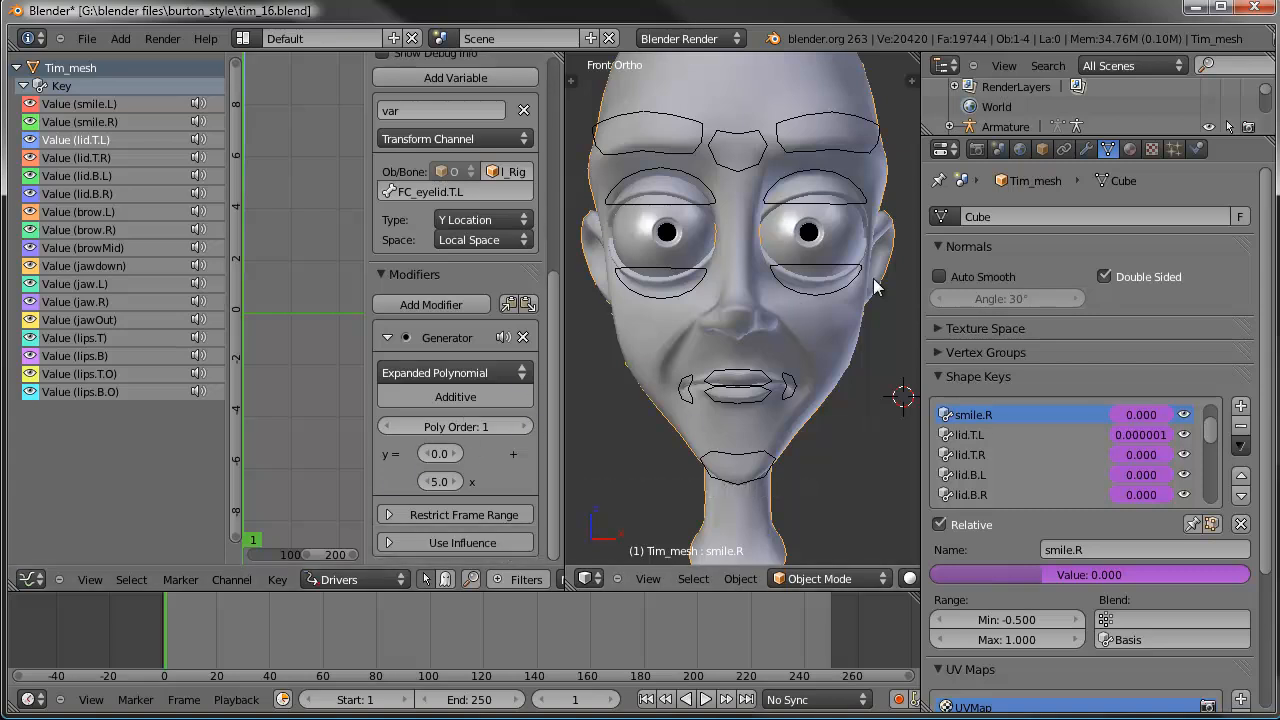
# Step: Set the lid.T.L driver's generator x coefficient to -5, test it by trial-moving FC_eyelid.T.L, cancel the move and reselect Tim_mesh
pyautogui.click(453, 480)
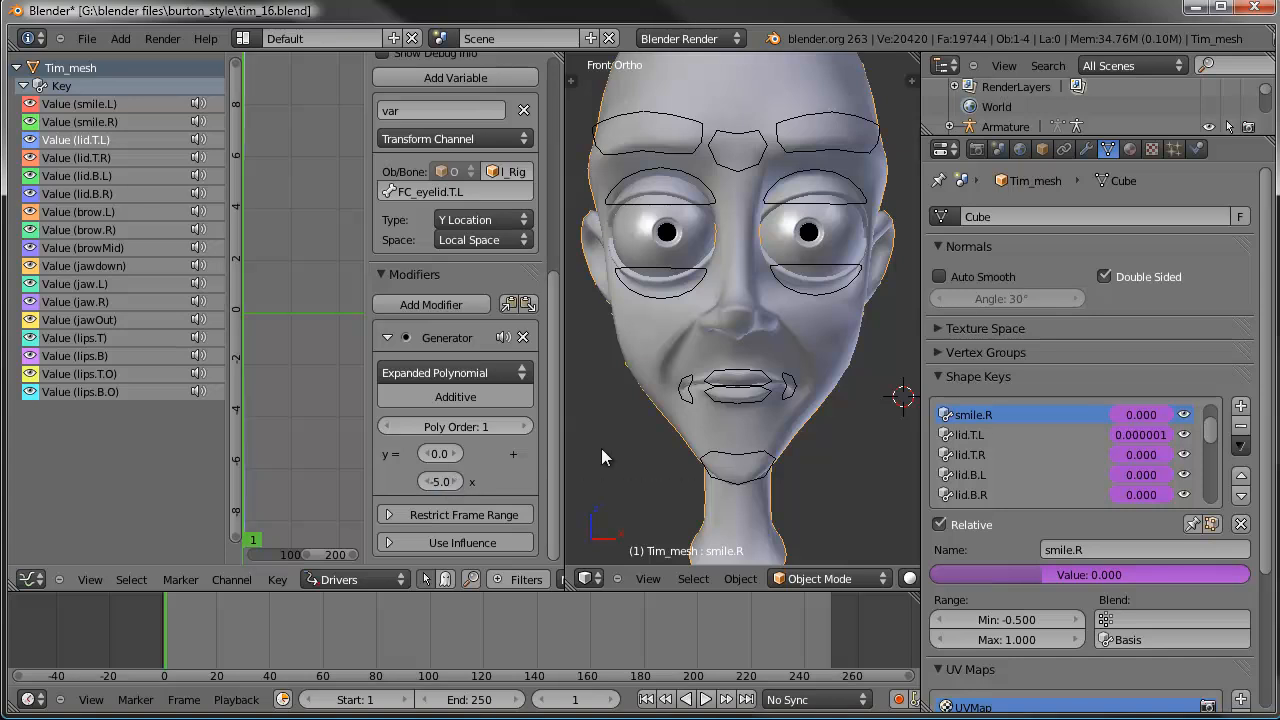
pyautogui.rightClick(858, 198)
pyautogui.press('g')
pyautogui.press('g')
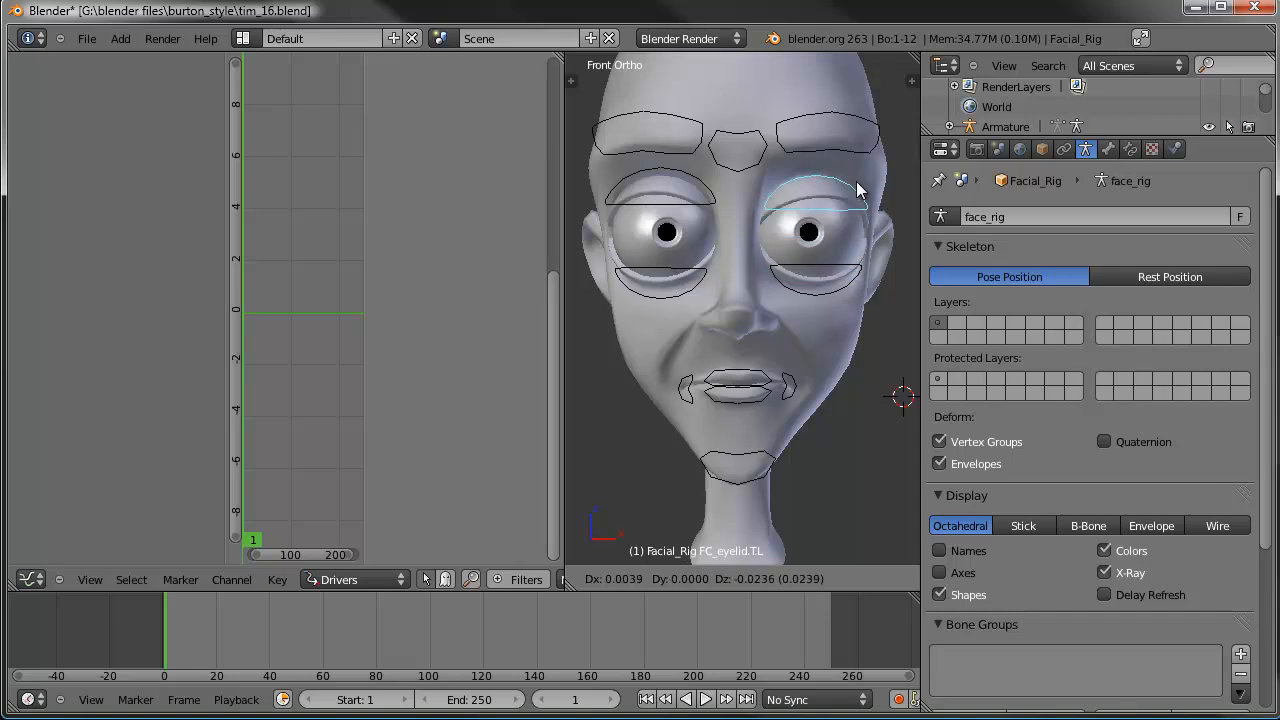
pyautogui.rightClick(810, 283)
pyautogui.rightClick(806, 323)
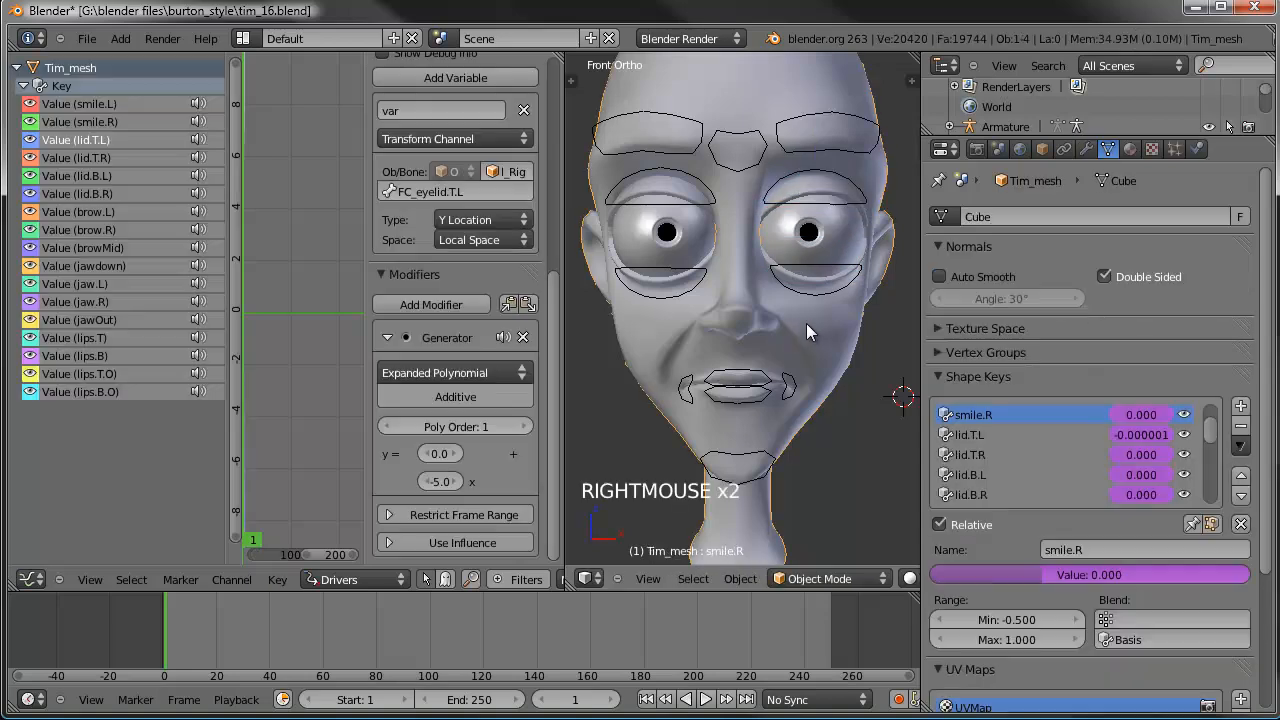
# Step: Retarget the lid.T.R driver's variable to the FC_eyelid.T.R bone and set its generator x coefficient to -5
pyautogui.click(85, 156)
pyautogui.click(425, 191)
pyautogui.write('FC_e')
pyautogui.press('Down')
pyautogui.press('Down')
pyautogui.press('Down')
pyautogui.press('Down')
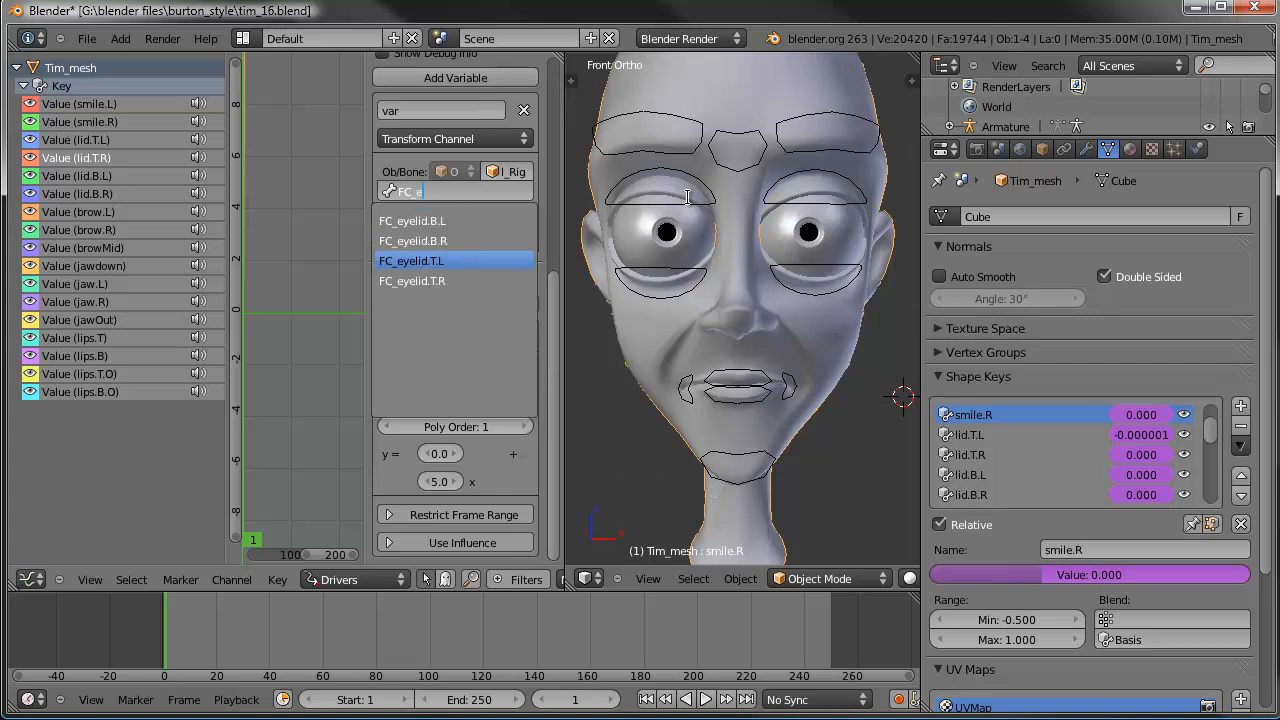
pyautogui.press('Return')
pyautogui.click(437, 482)
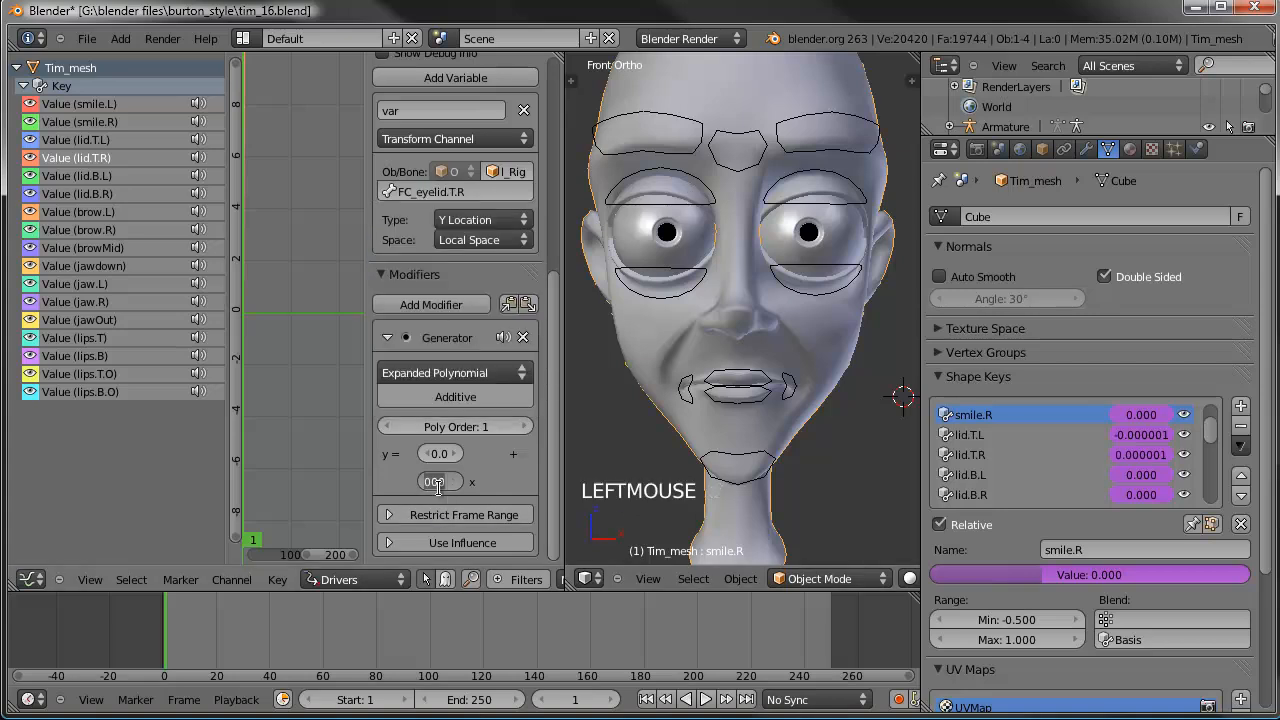
pyautogui.write('-5')
pyautogui.press('Return')
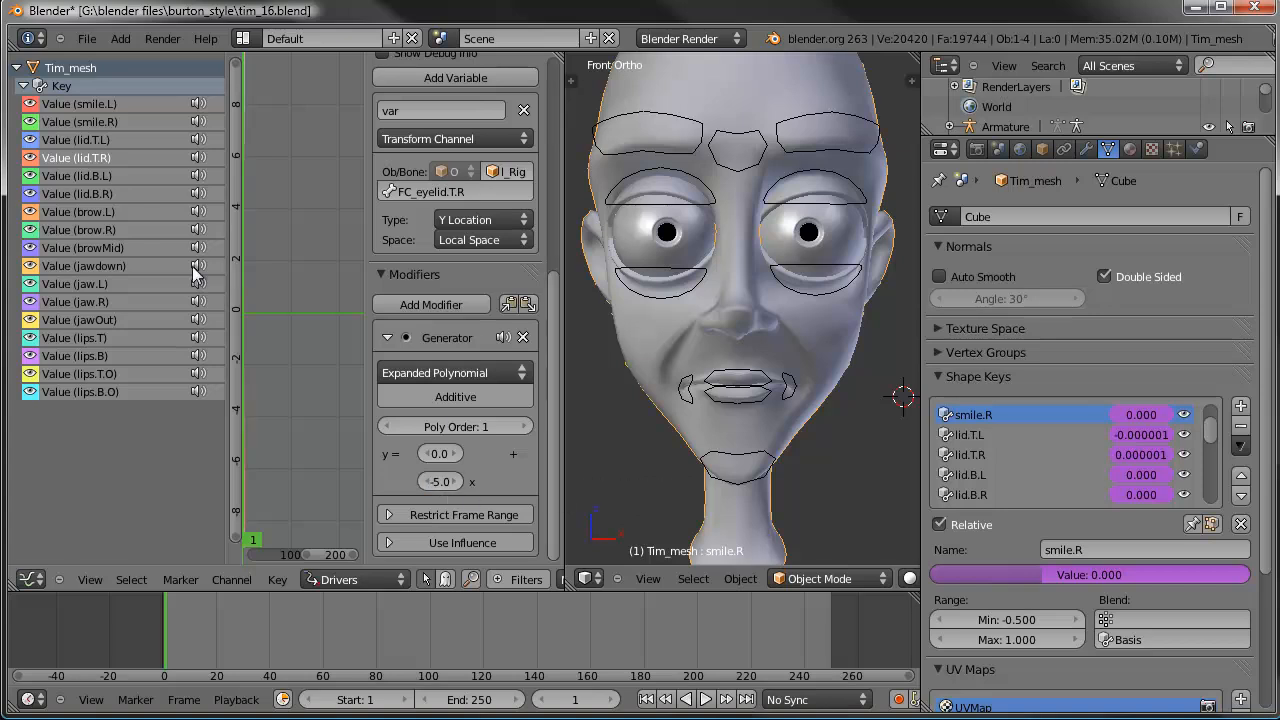
# Step: Set the target bone of the lid.B.L driver's variable to FC_eyelid.B.L
pyautogui.click(98, 177)
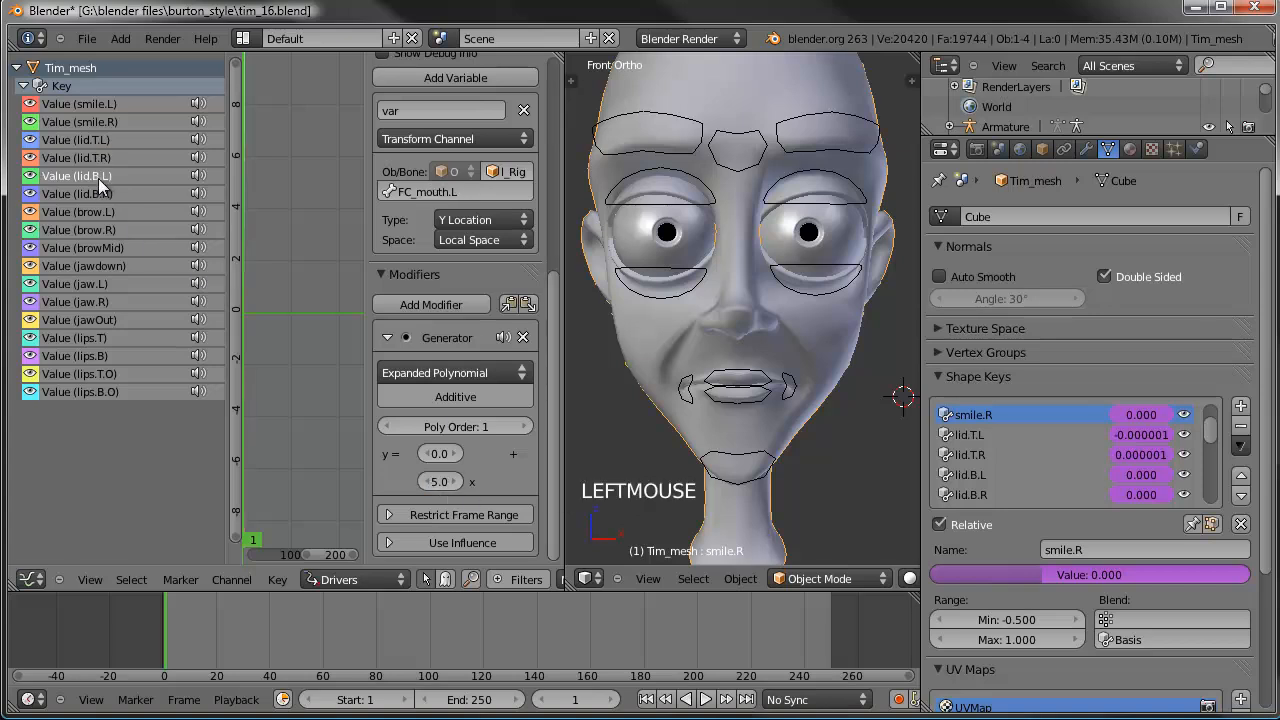
pyautogui.doubleClick(460, 192)
pyautogui.write('FC_')
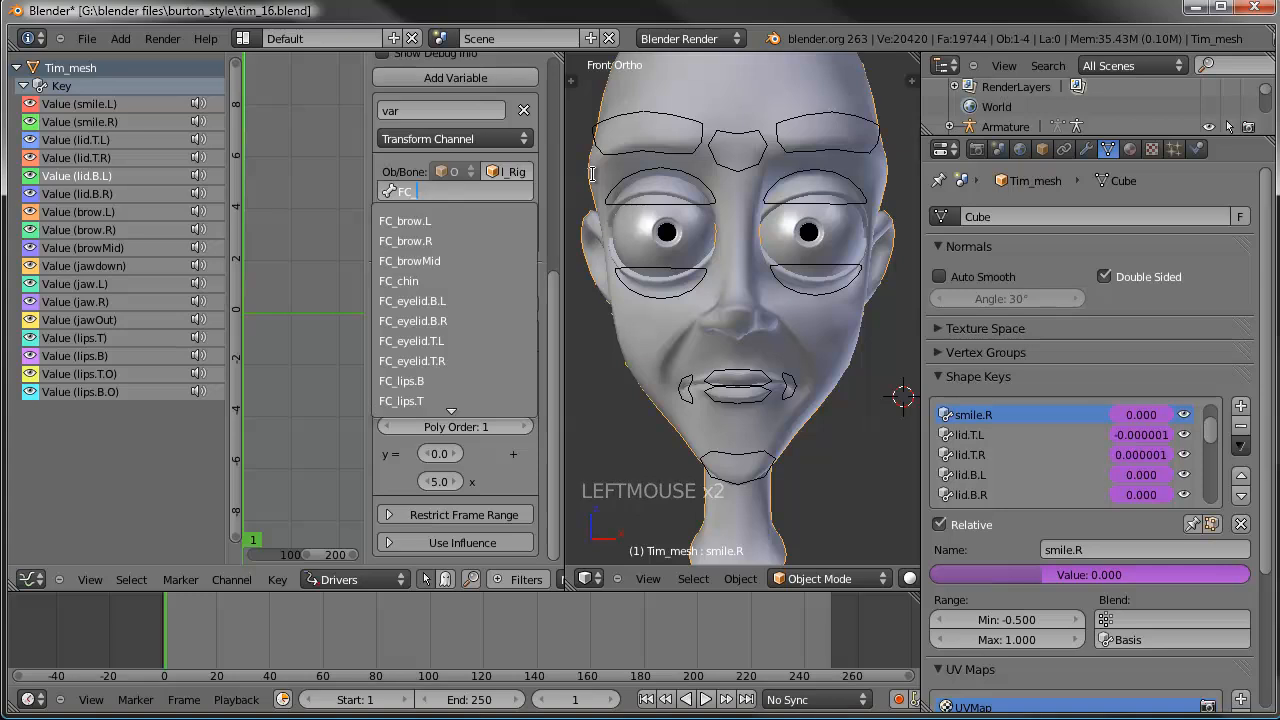
pyautogui.click(471, 302)
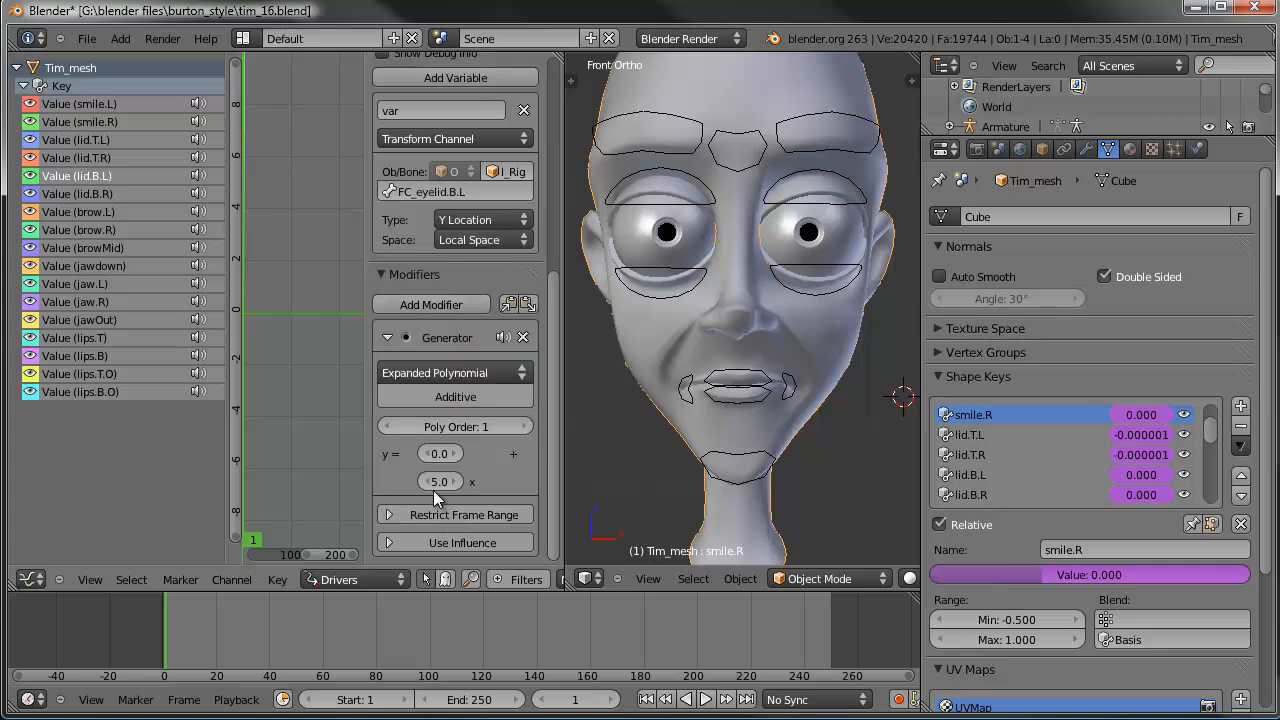
# Step: Set the target bone of the lid.B.R driver's variable to FC_eyelid.B.R
pyautogui.click(104, 194)
pyautogui.click(485, 198)
pyautogui.write('FC_bo')
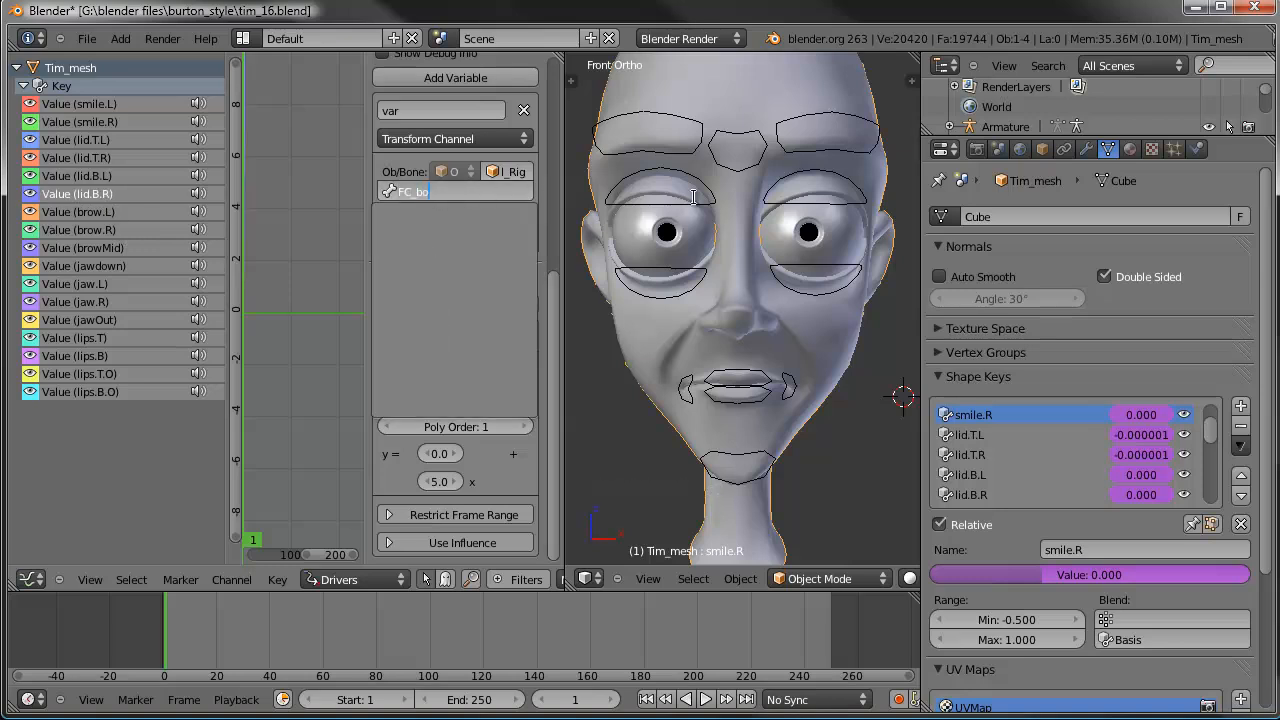
pyautogui.press('BackSpace')
pyautogui.press('BackSpace')
pyautogui.press('BackSpace')
pyautogui.write('_ey')
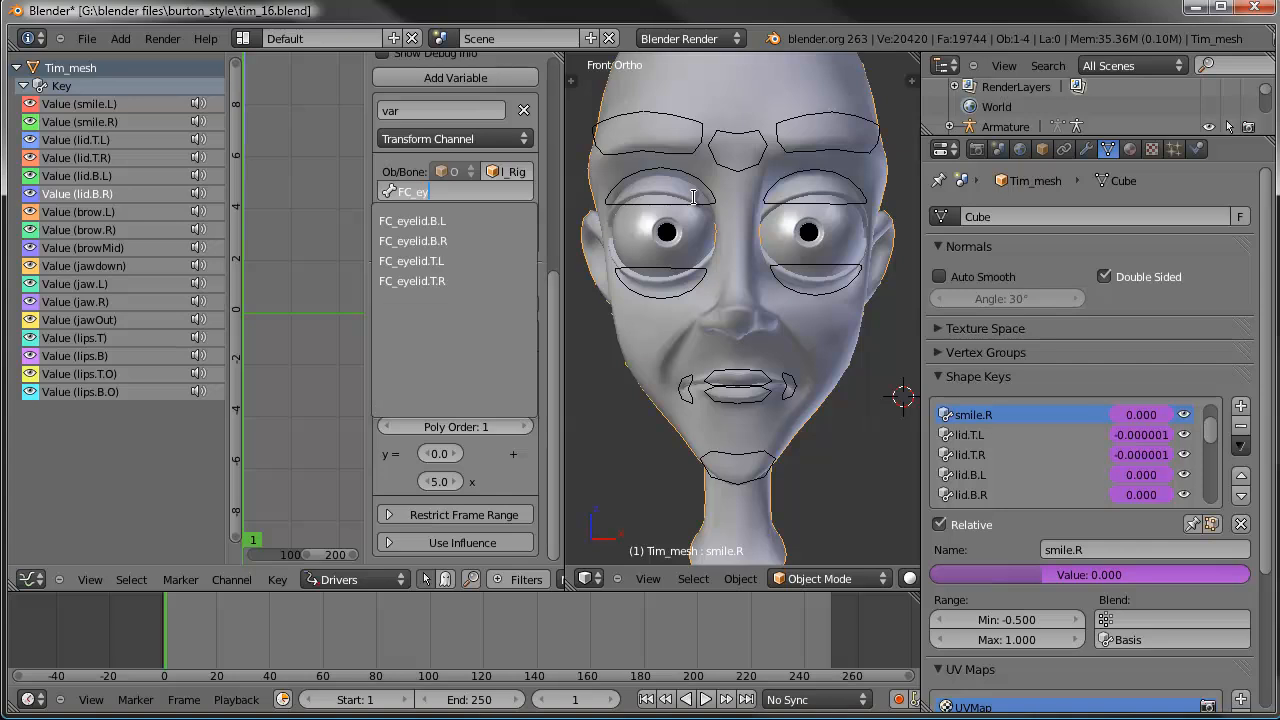
pyautogui.press('Down')
pyautogui.press('Return')
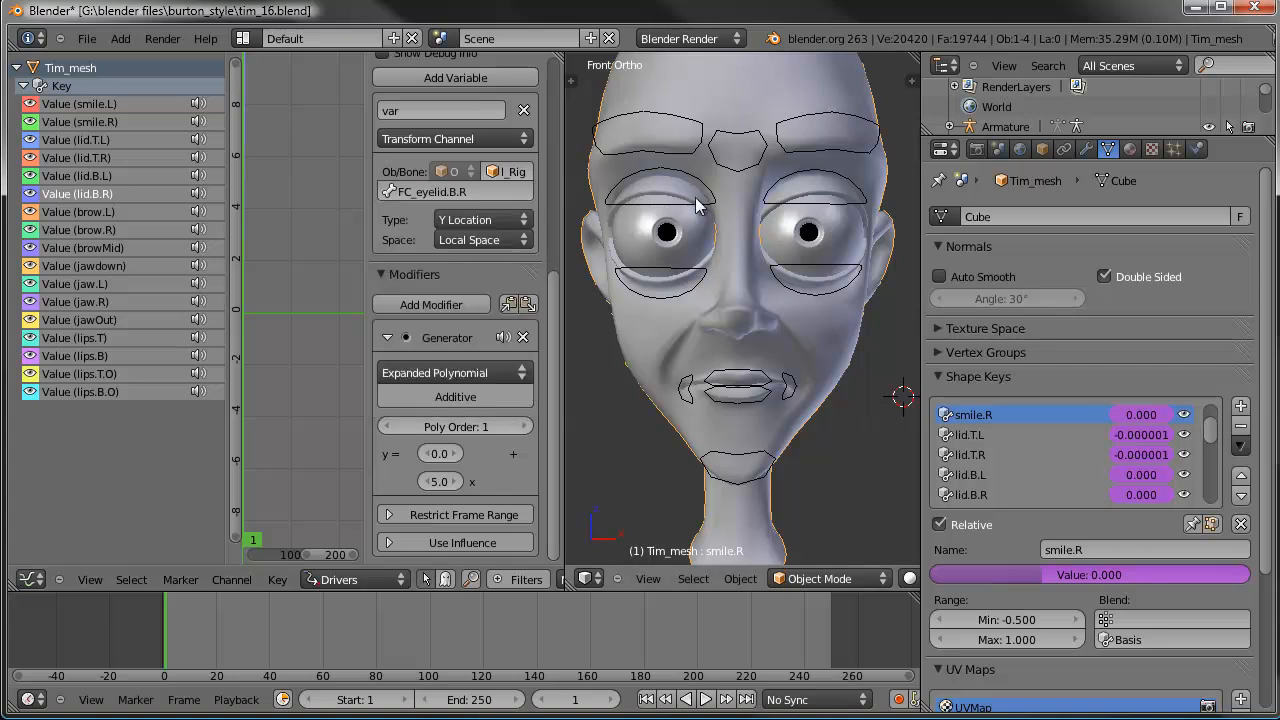
# Step: Retarget the brow.L driver's variable to the FC_brow.L bone and set its generator x coefficient to -5
pyautogui.click(107, 213)
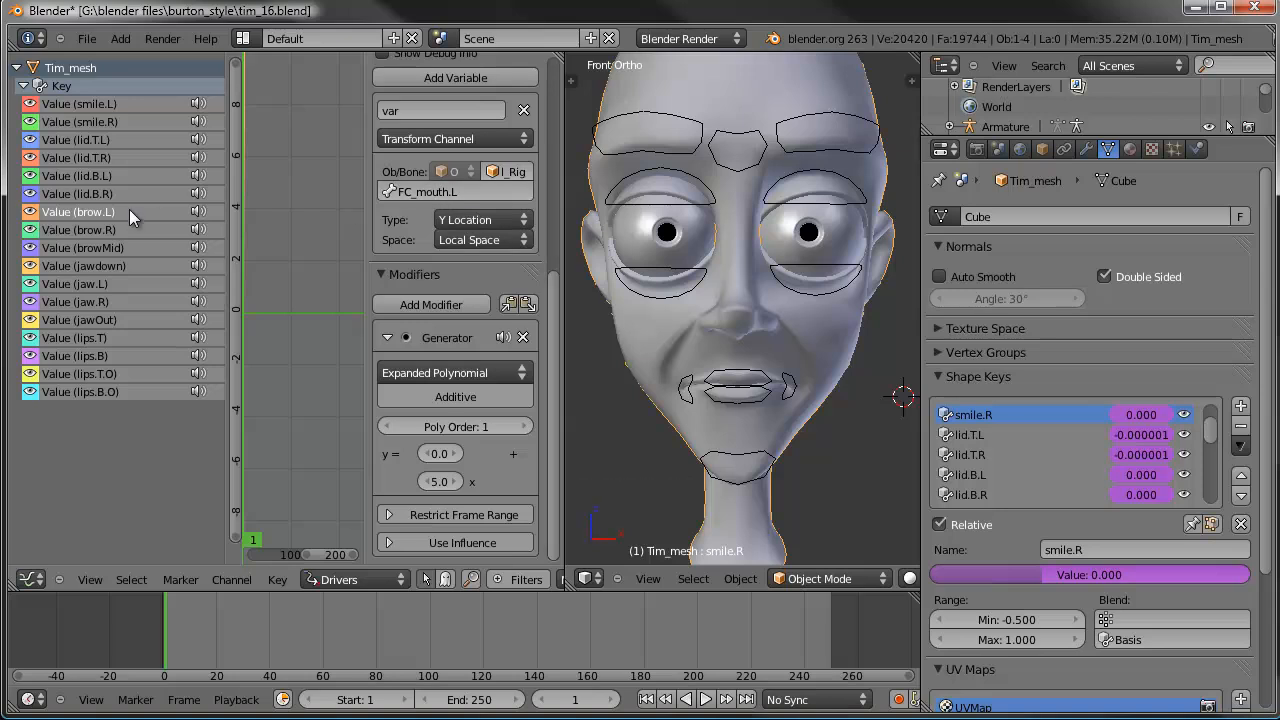
pyautogui.click(440, 191)
pyautogui.write('FC_b')
pyautogui.press('Down')
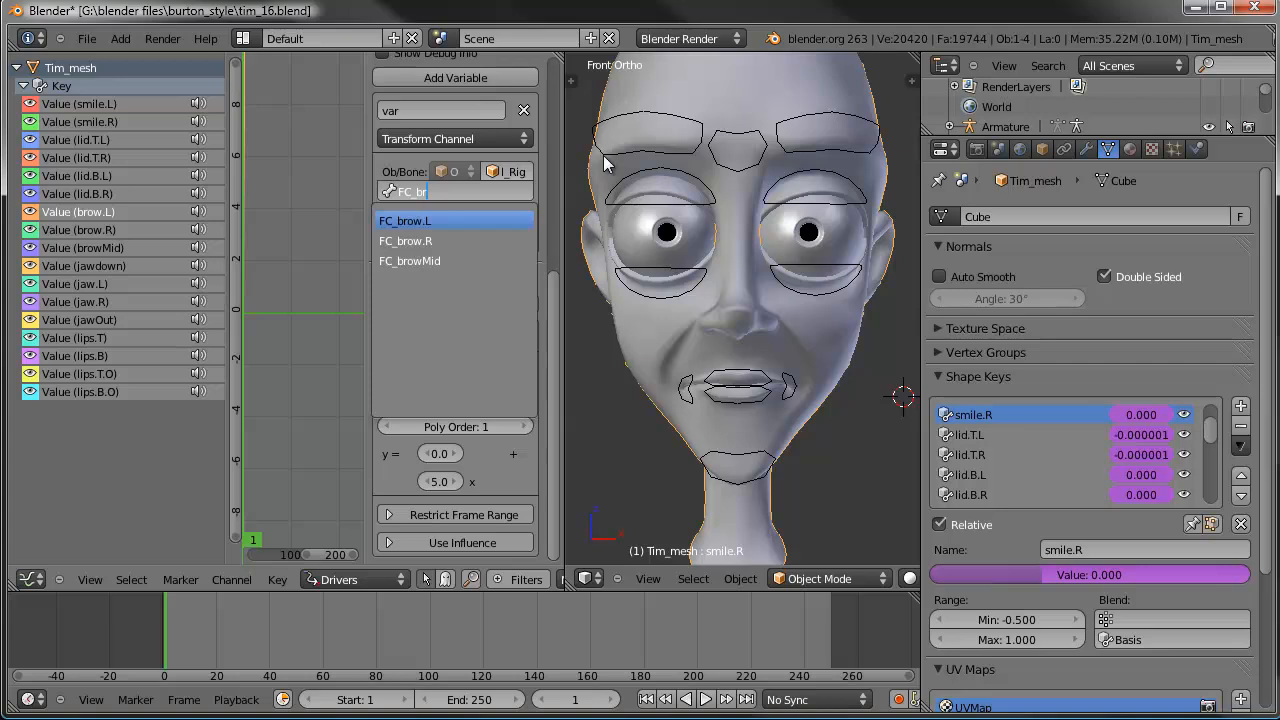
pyautogui.press('Return')
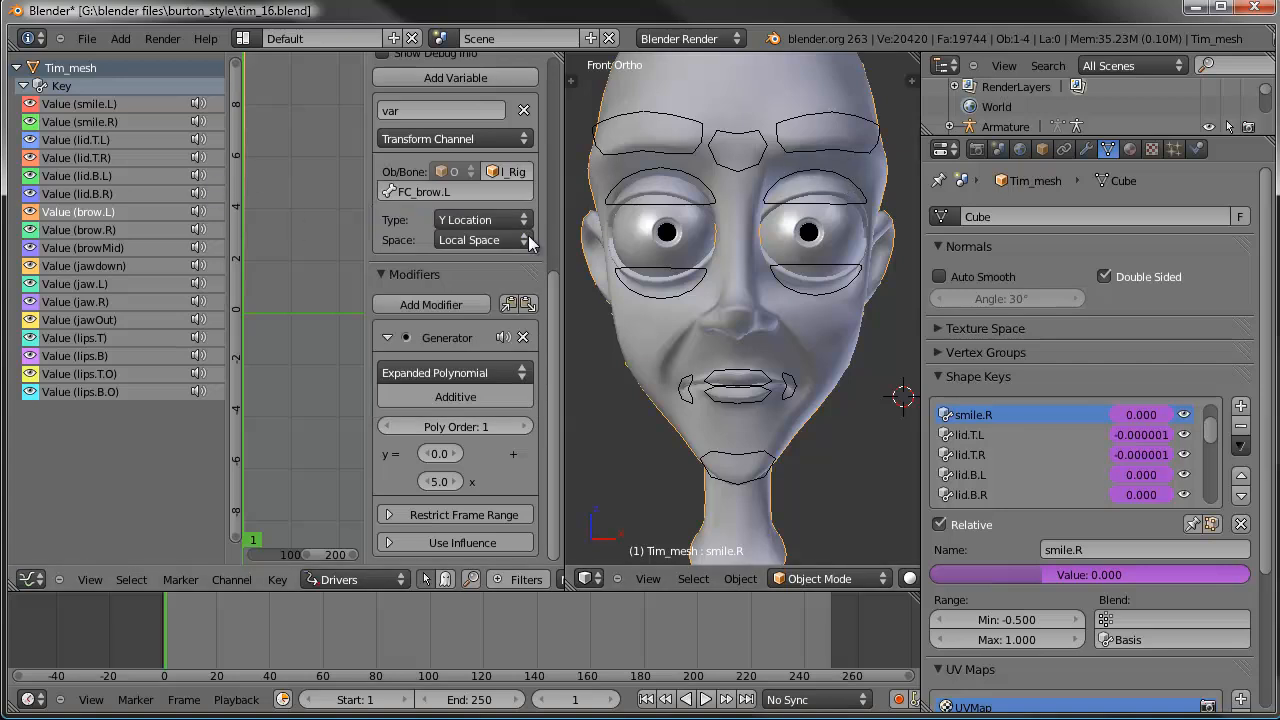
pyautogui.click(436, 481)
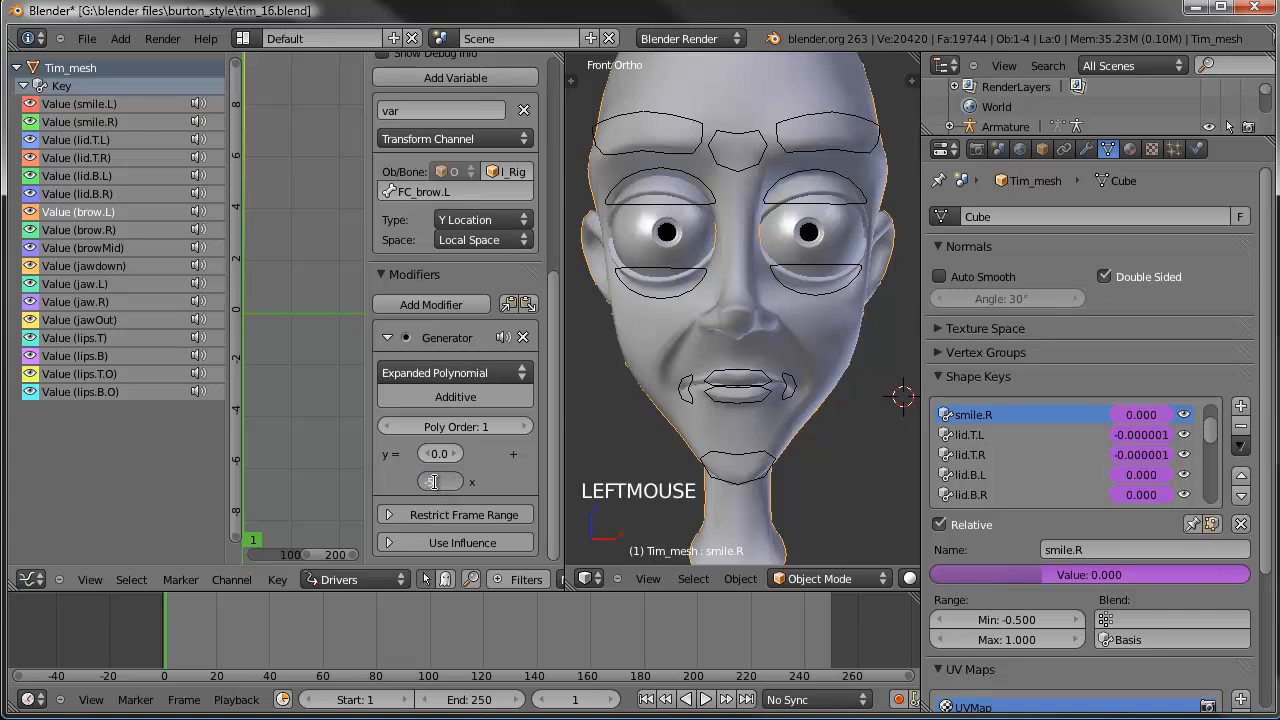
# Step: Check the brow.L driver by trial-moving the FC_brow.L bone, cancel the move and reselect Tim_mesh
pyautogui.rightClick(861, 160)
pyautogui.press('g')
pyautogui.press('g')
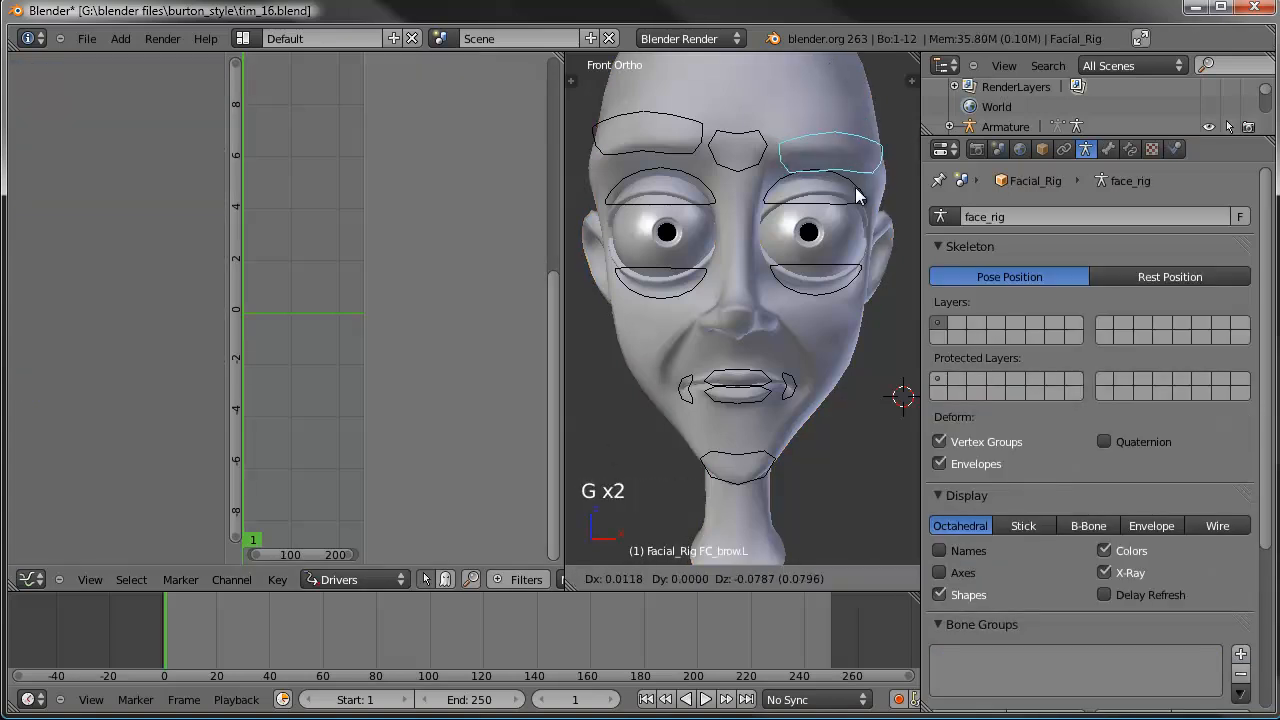
pyautogui.rightClick(846, 302)
pyautogui.rightClick(740, 338)
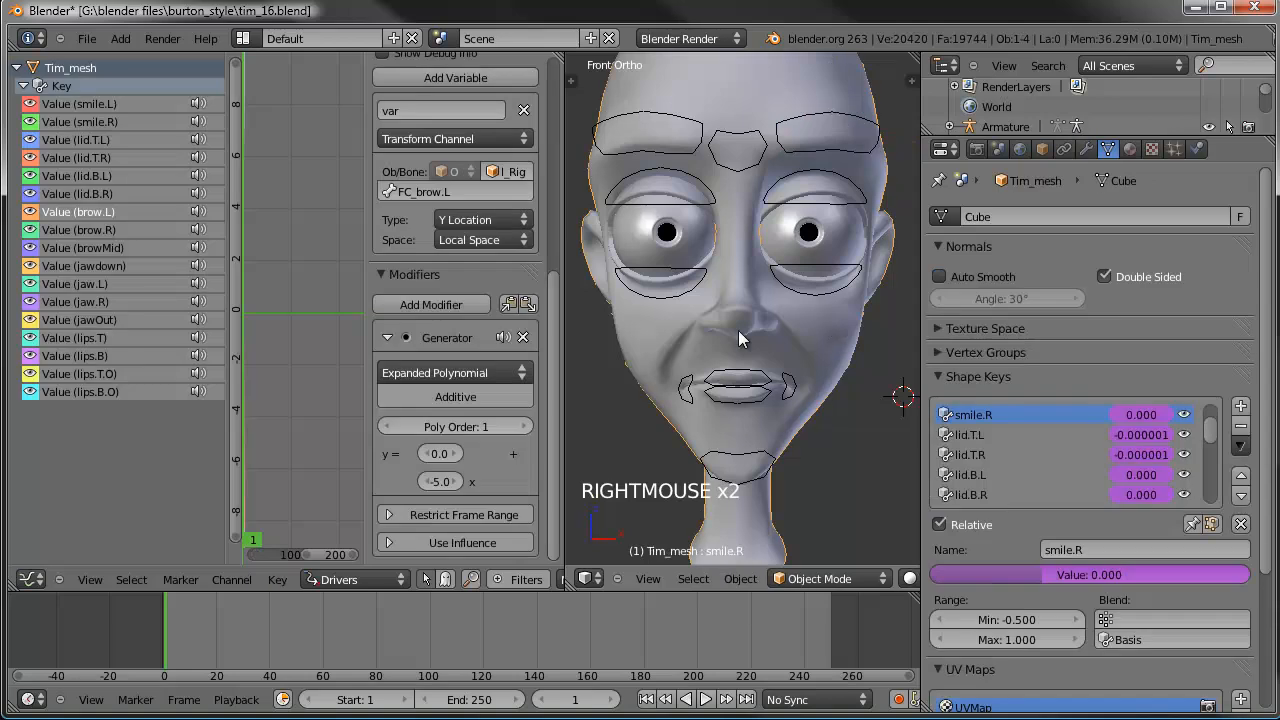
# Step: Retarget the brow.R driver's variable to the FC_brow.R bone and set its generator x coefficient to -5
pyautogui.click(78, 229)
pyautogui.click(426, 192)
pyautogui.write('FC_br')
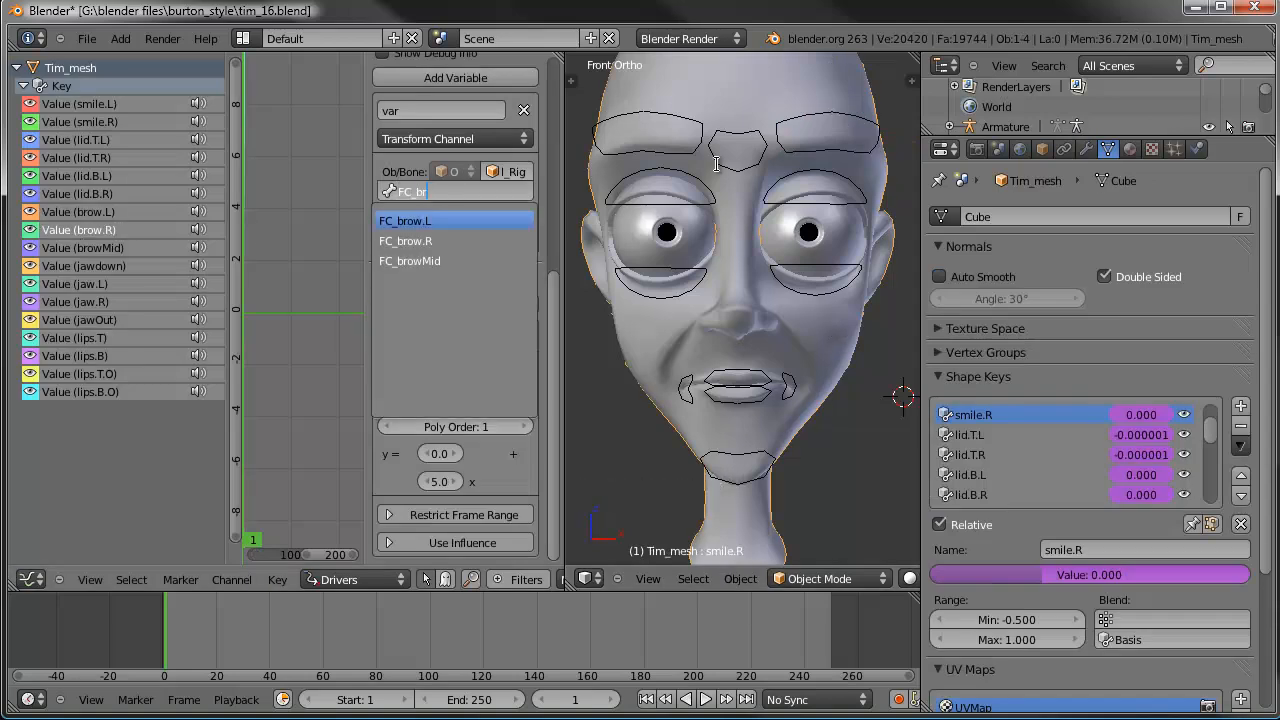
pyautogui.press('Down')
pyautogui.press('Return')
pyautogui.click(436, 481)
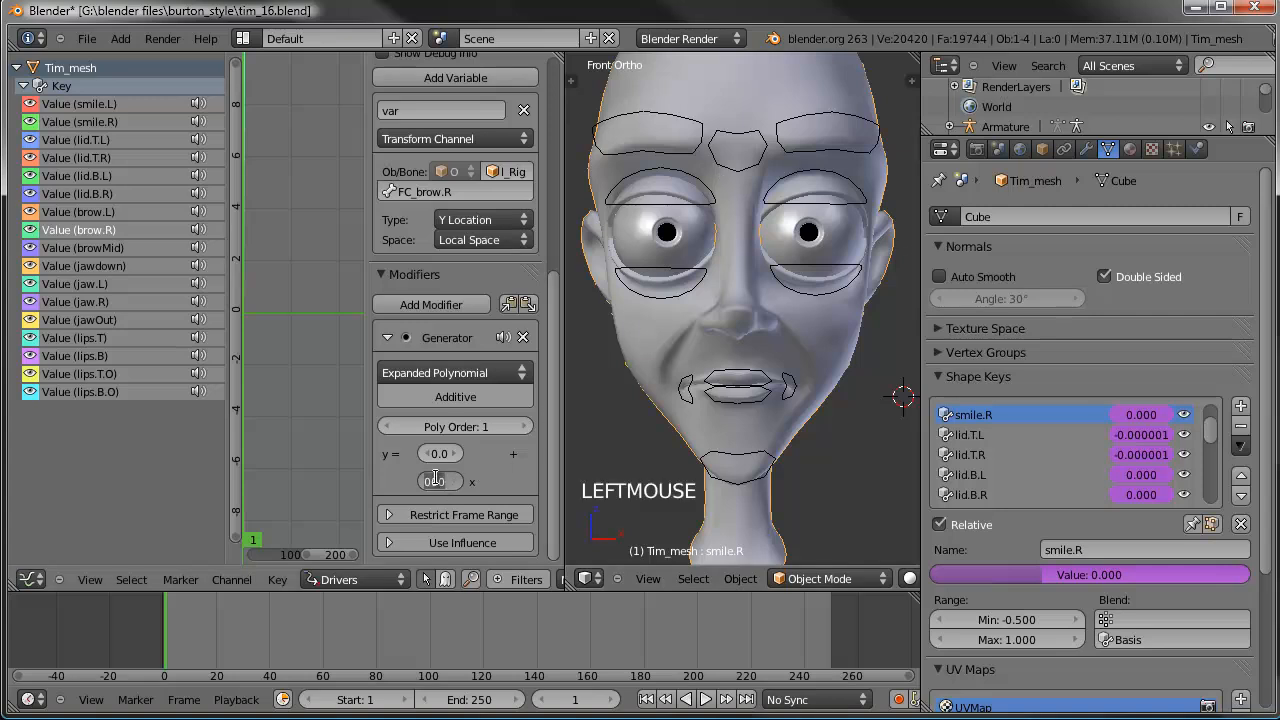
pyautogui.write('-5')
pyautogui.press('Return')
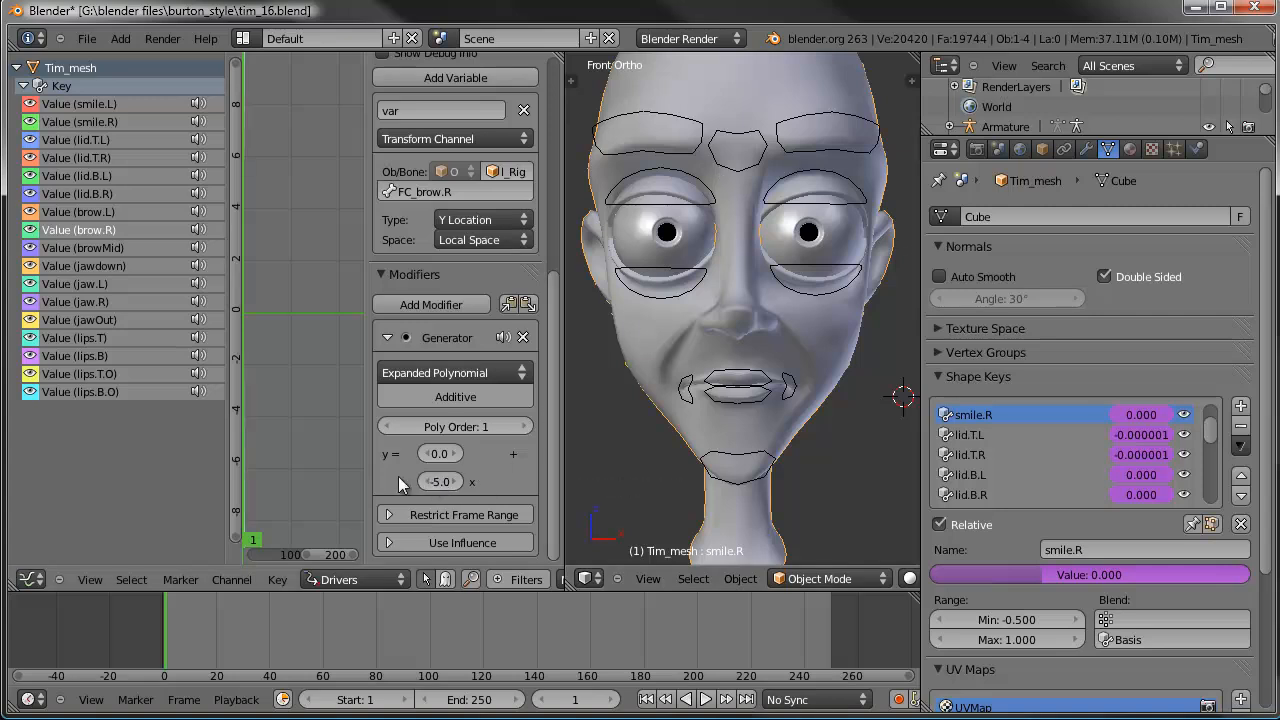
# Step: Widen the driver properties area, retarget the browMid driver's variable to FC_browMid and set its generator x coefficient to -5
pyautogui.moveTo(367, 473); pyautogui.dragTo(334, 473)
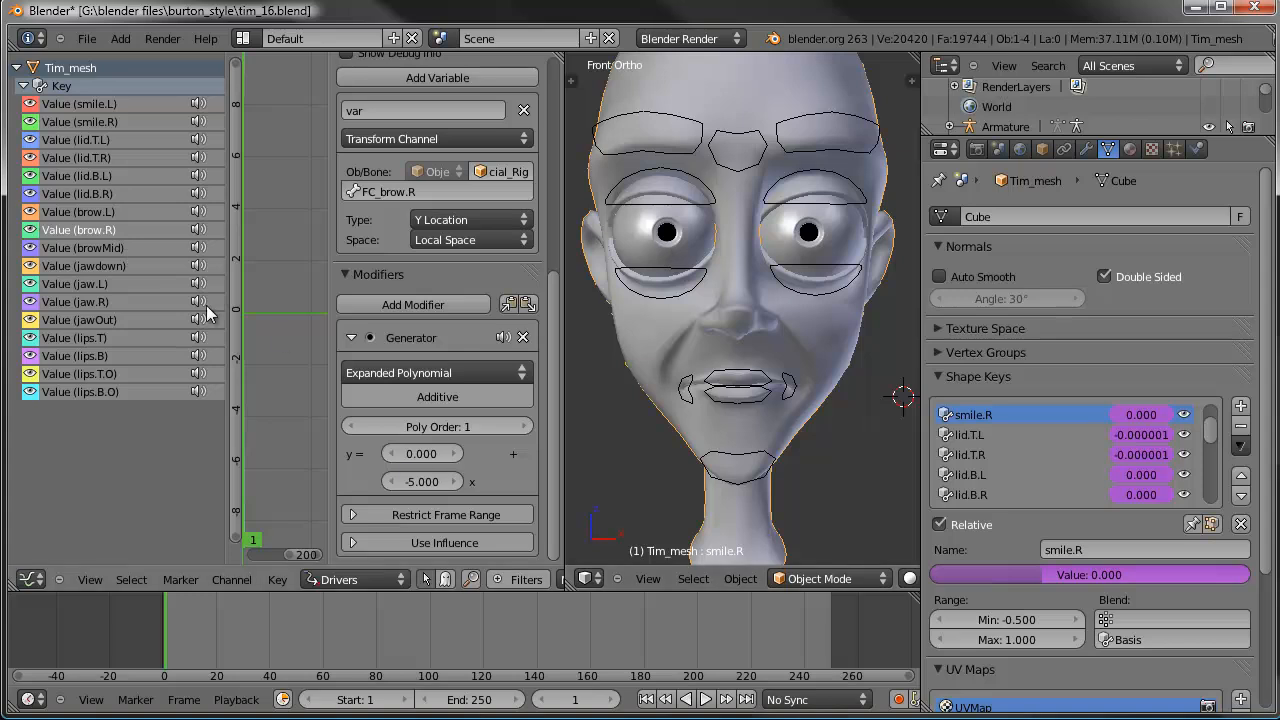
pyautogui.click(112, 249)
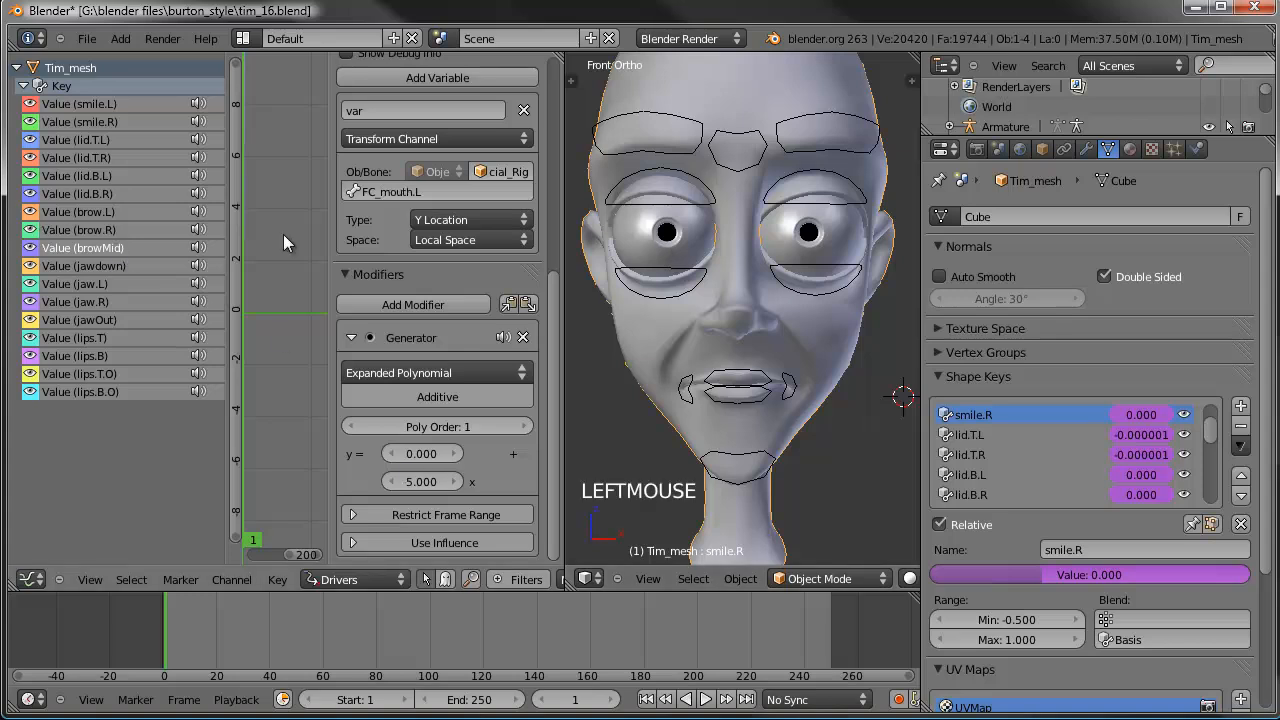
pyautogui.click(380, 192)
pyautogui.write('br')
pyautogui.press('Down')
pyautogui.press('Down')
pyautogui.press('Down')
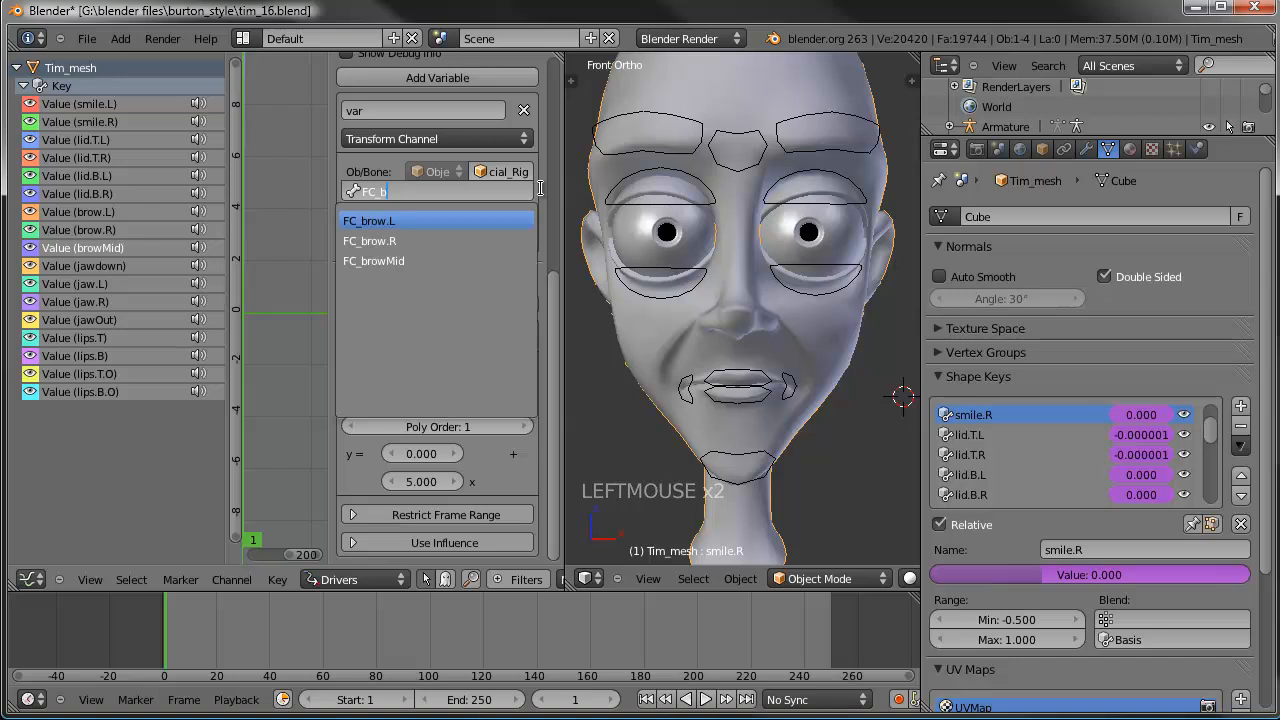
pyautogui.press('Return')
pyautogui.click(410, 481)
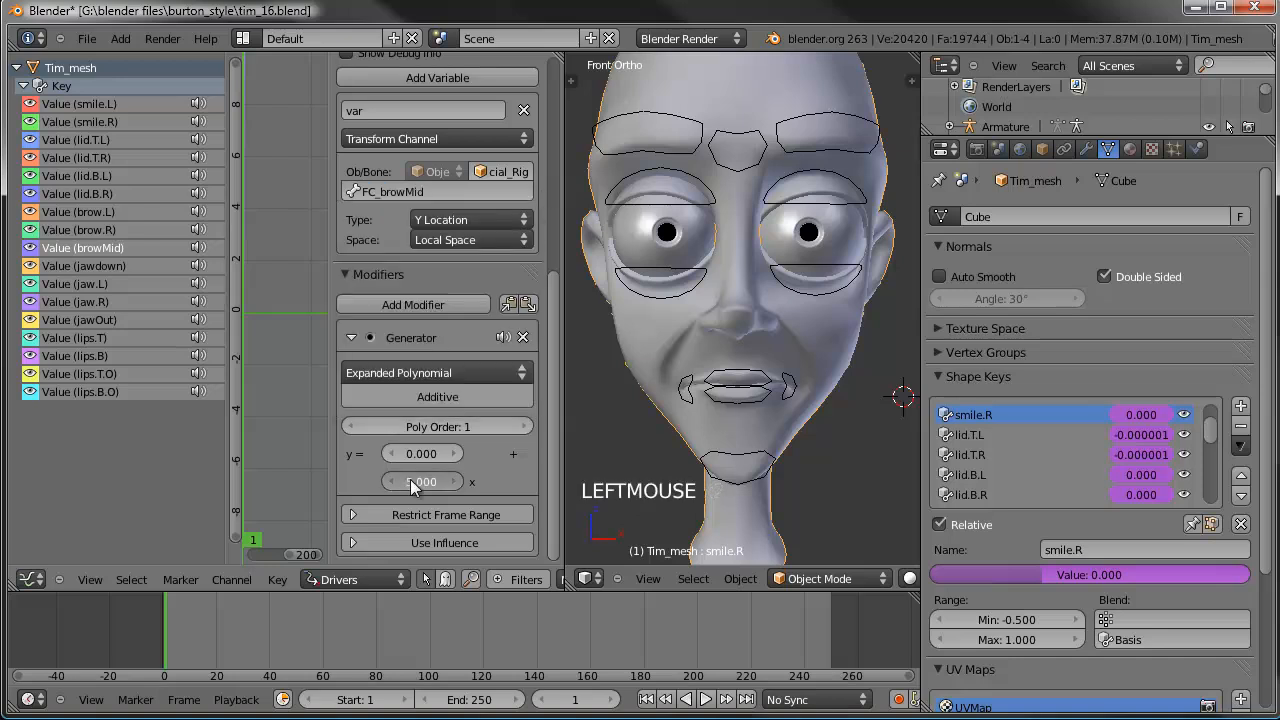
pyautogui.write('-5')
pyautogui.press('Return')
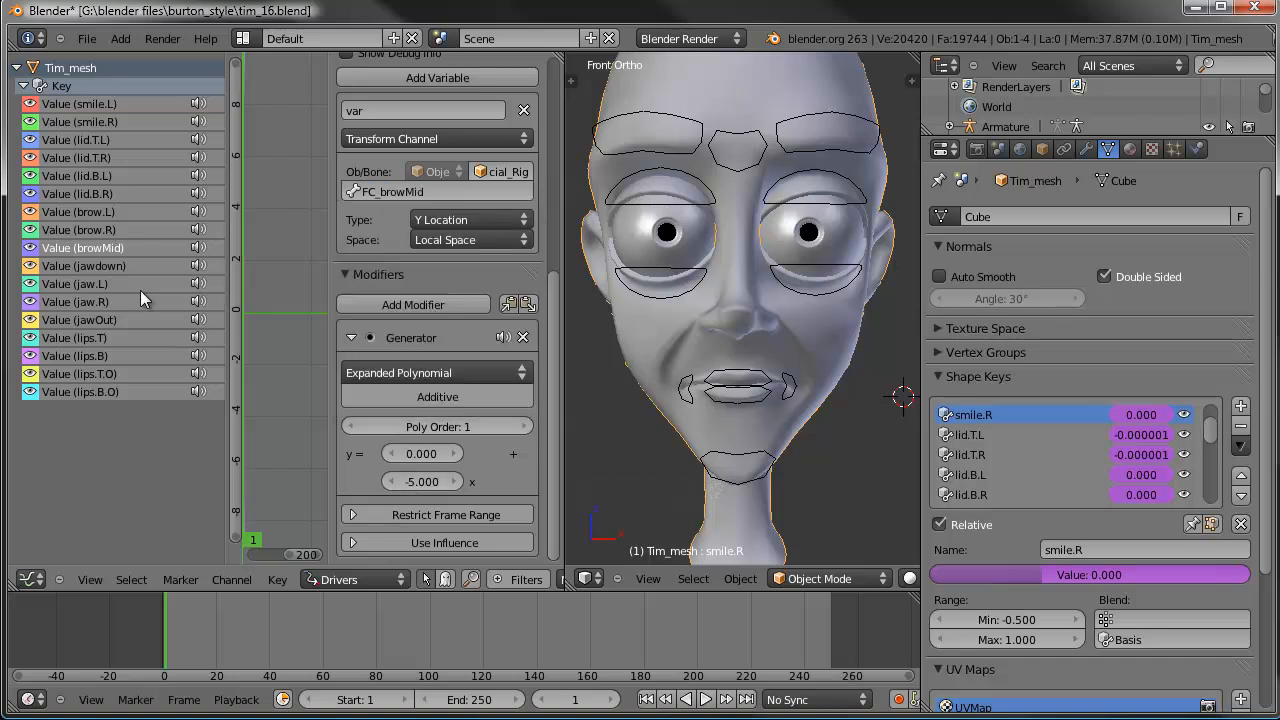
# Step: Set the target bone of the jawdown driver's variable to FC_chin and open its generator x coefficient for editing
pyautogui.click(118, 265)
pyautogui.doubleClick(410, 191)
pyautogui.write('FC_chin')
pyautogui.press('Return')
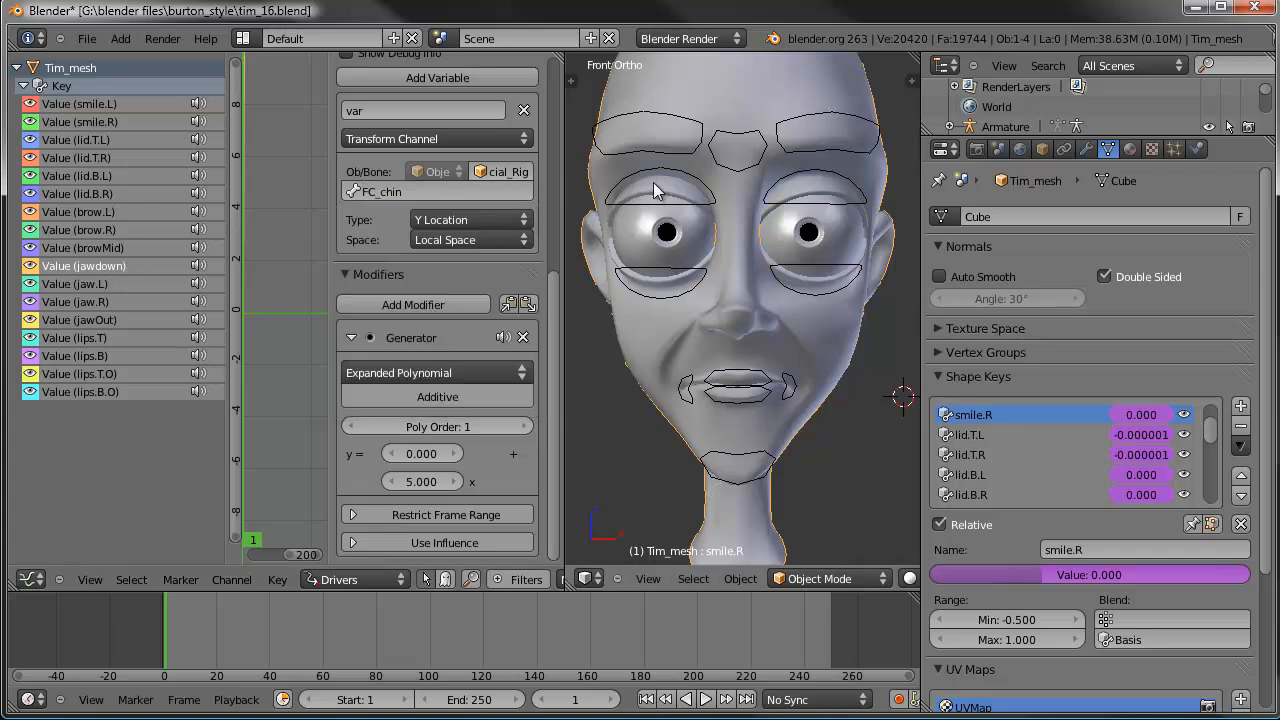
pyautogui.click(417, 482)
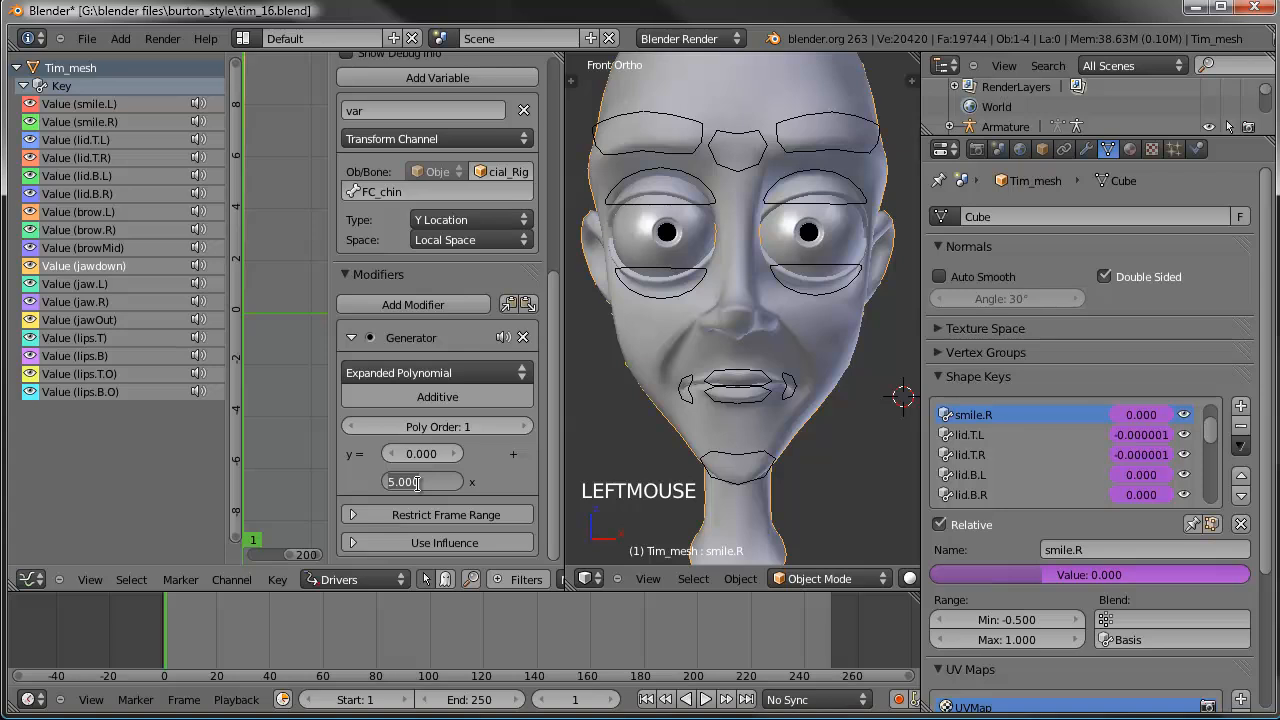
# Step: Retarget the jaw.L driver's variable to the FC_chin bone and set its transform type to X Location
pyautogui.click(90, 284)
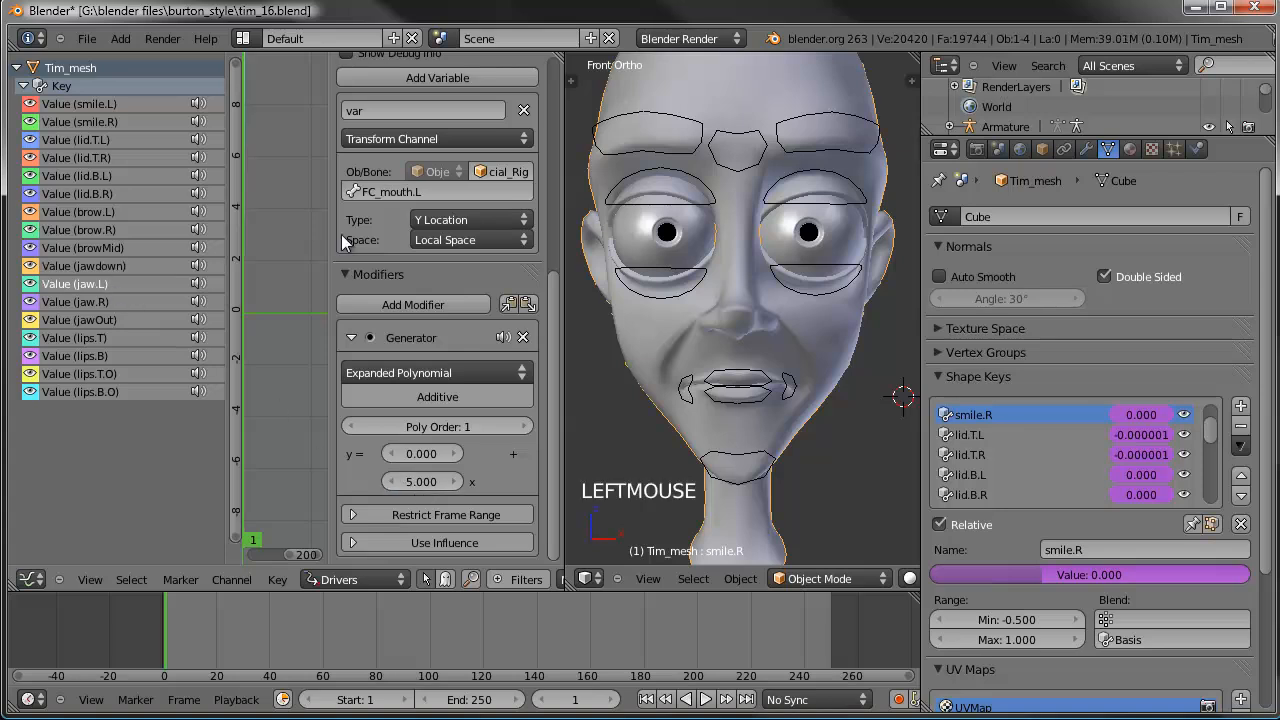
pyautogui.doubleClick(390, 191)
pyautogui.write('chin')
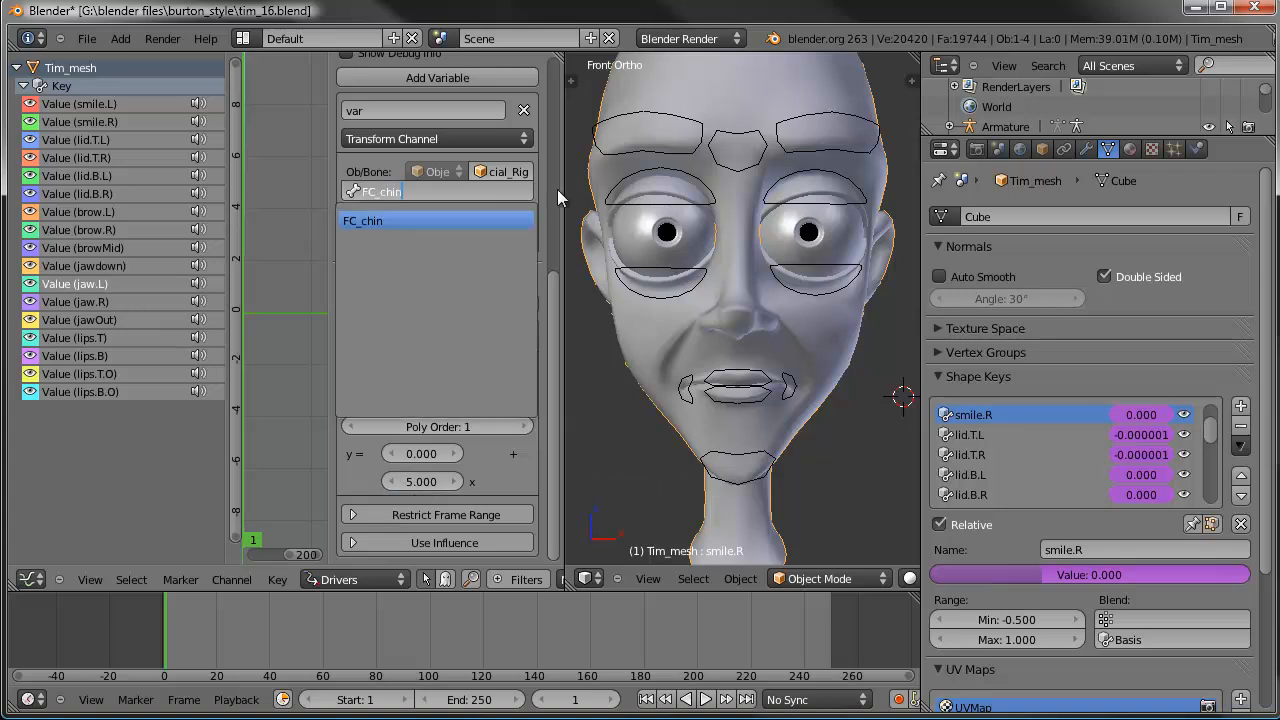
pyautogui.press('Return')
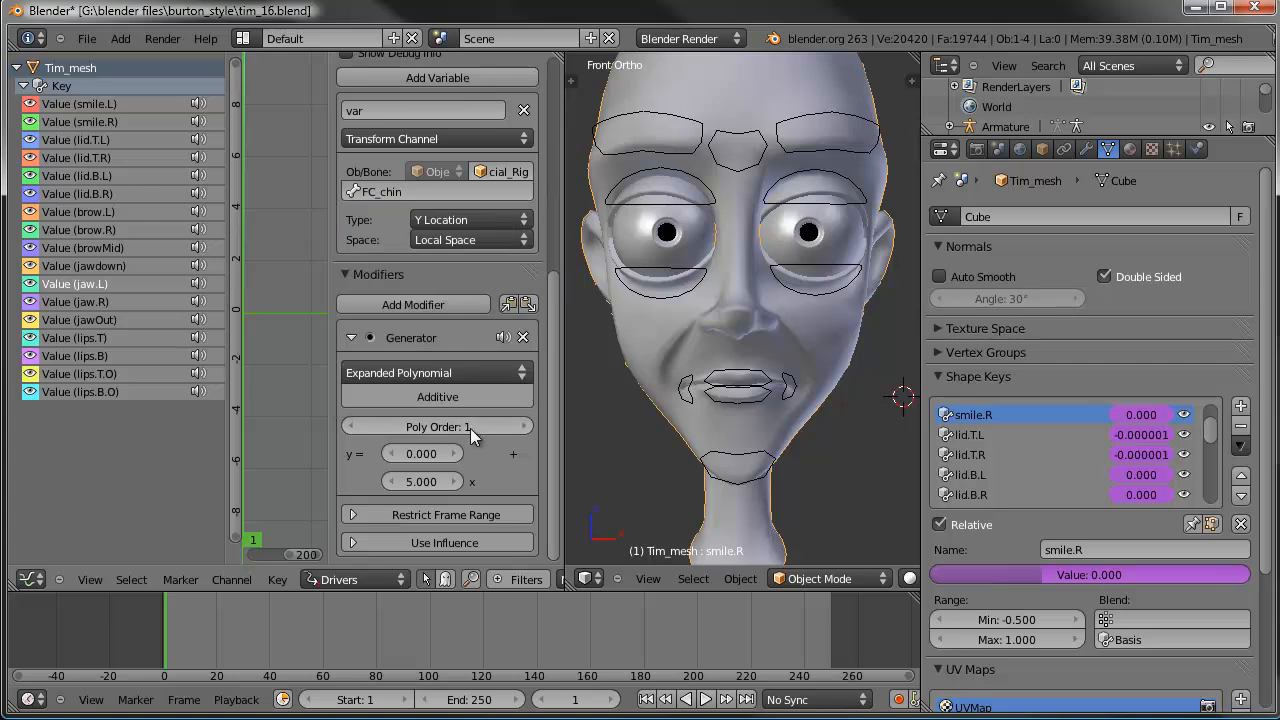
pyautogui.click(460, 218)
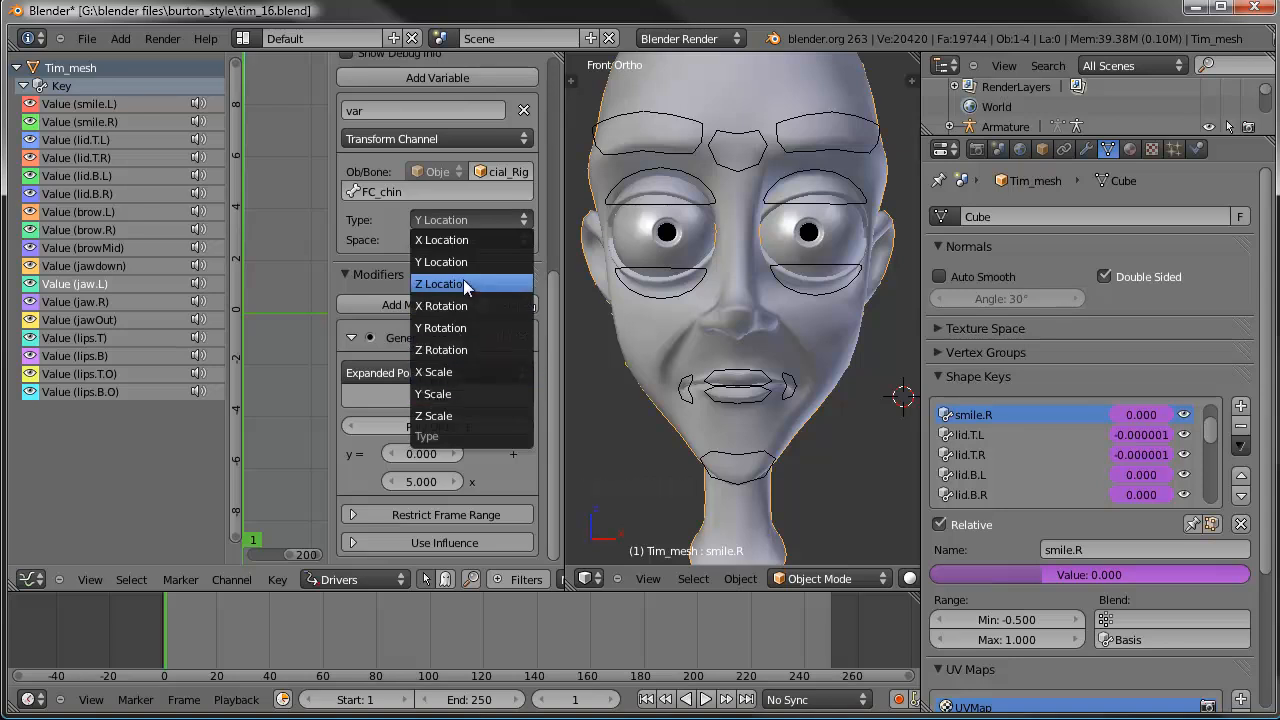
pyautogui.click(457, 241)
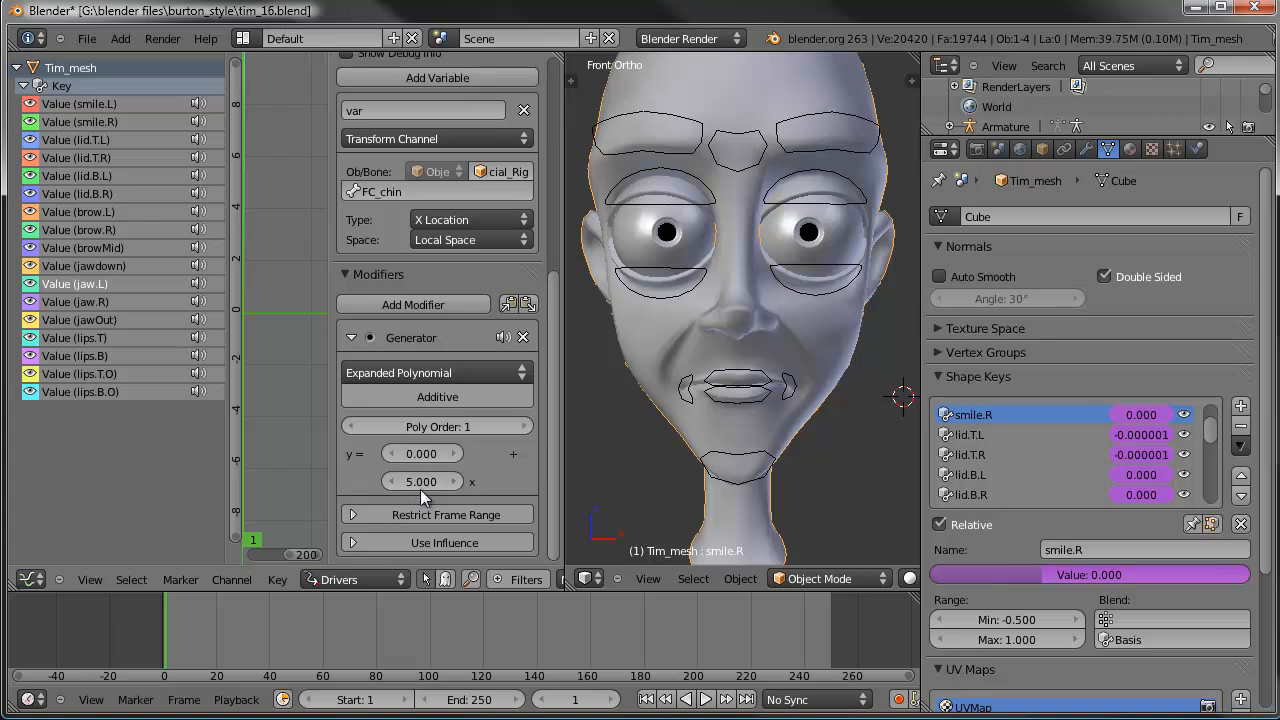
# Step: Check the jaw drivers by trial-moving the FC_chin bone, cancel the move and reselect Tim_mesh
pyautogui.rightClick(738, 460)
pyautogui.press('g')
pyautogui.press('g')
pyautogui.rightClick(857, 346)
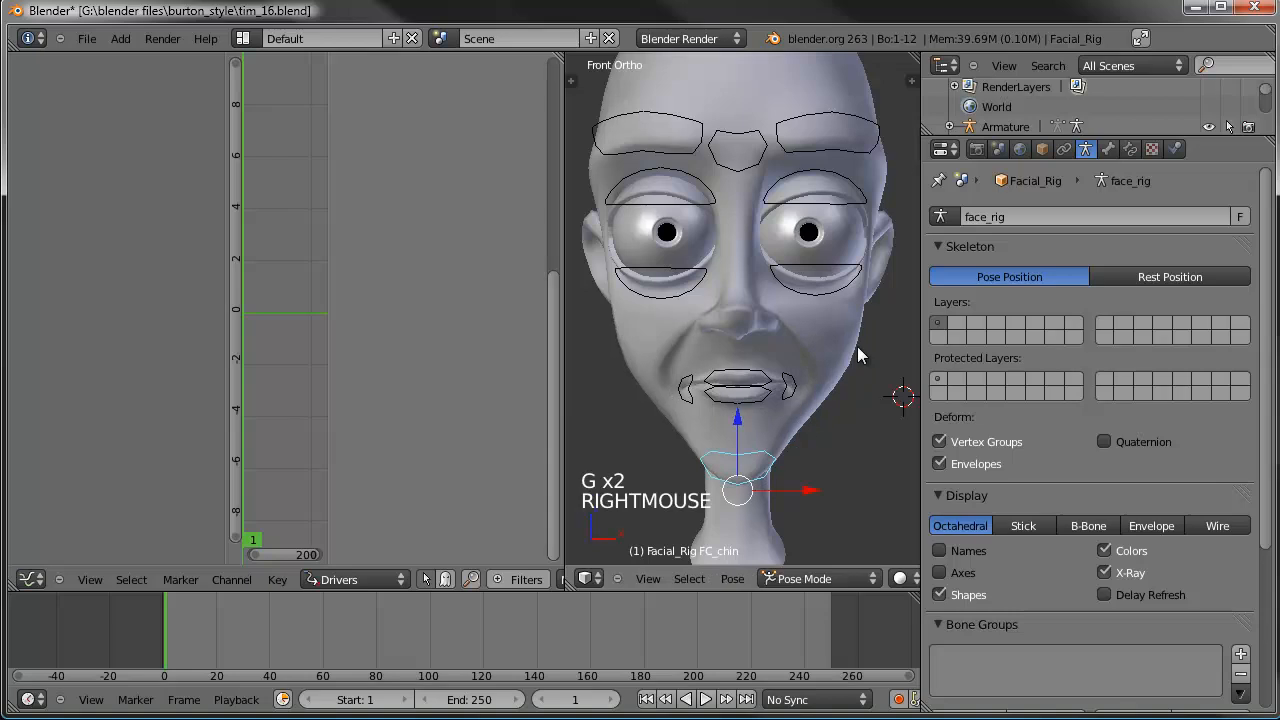
pyautogui.rightClick(857, 346)
# Step: Retarget the jaw.R driver's variable to the FC_chin bone, using X Location, and set its generator x coefficient to -5
pyautogui.click(84, 305)
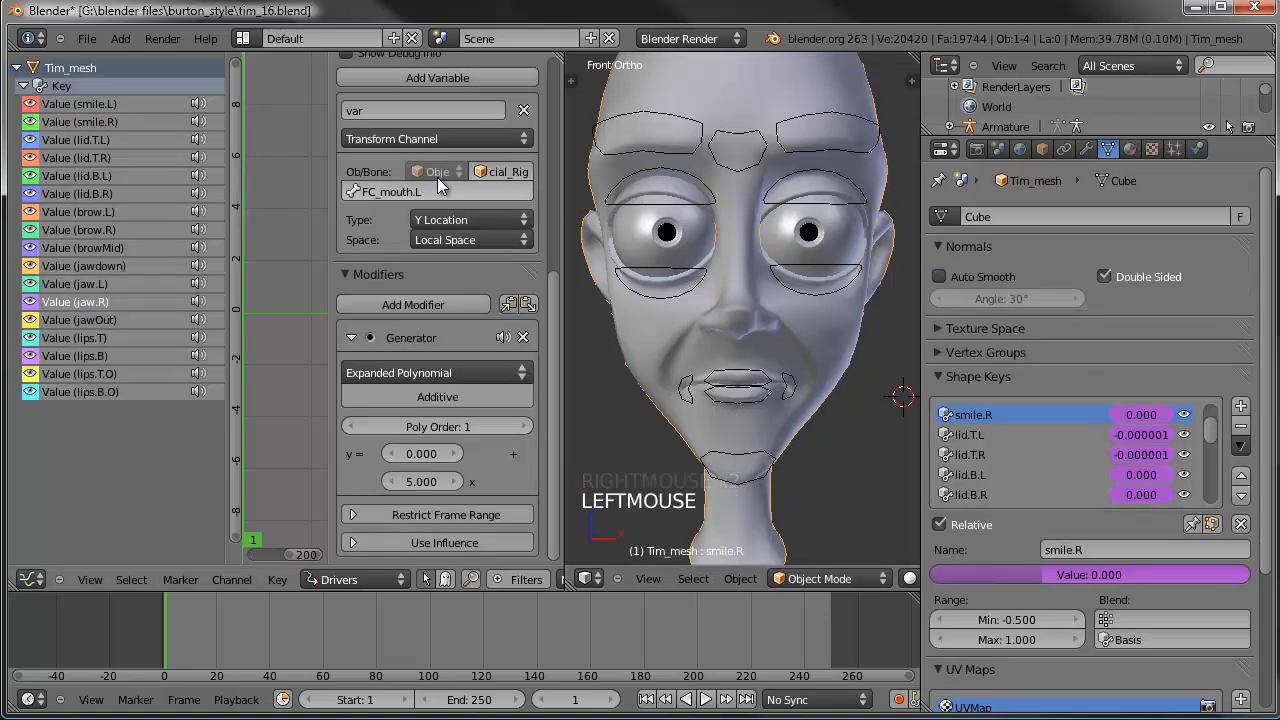
pyautogui.doubleClick(381, 191)
pyautogui.write('chin')
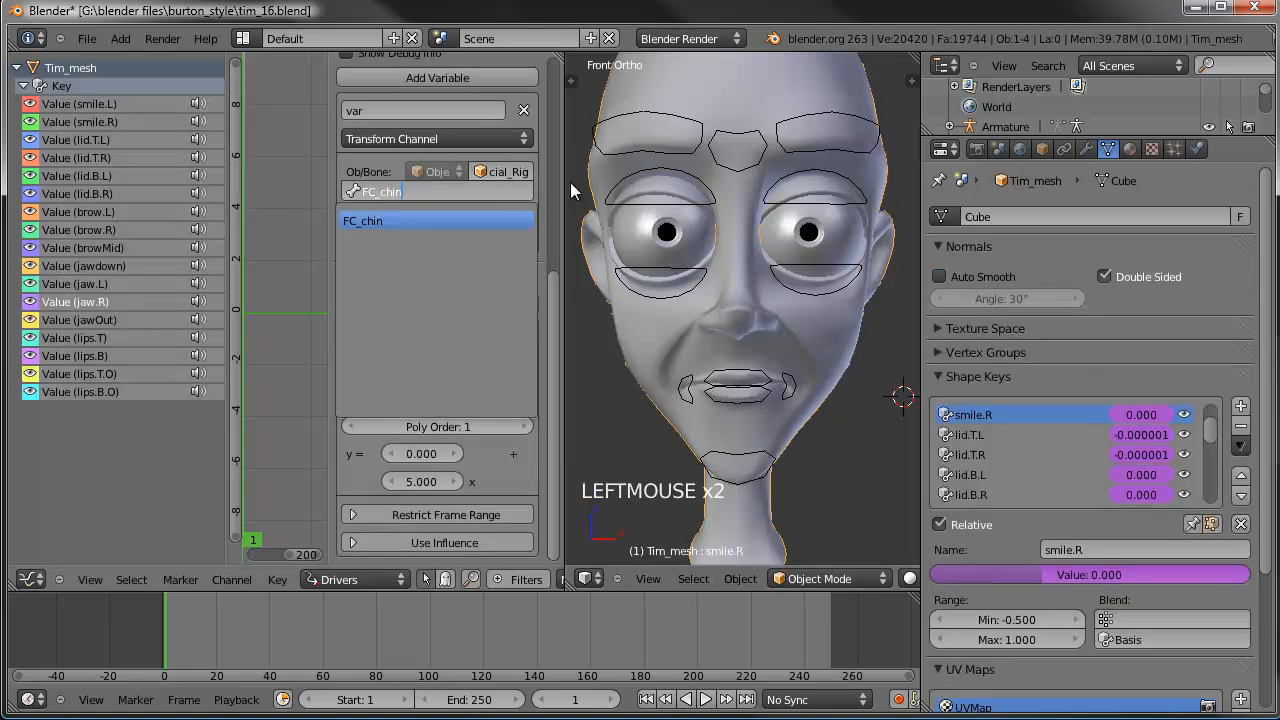
pyautogui.press('Return')
pyautogui.click(499, 212)
pyautogui.click(478, 231)
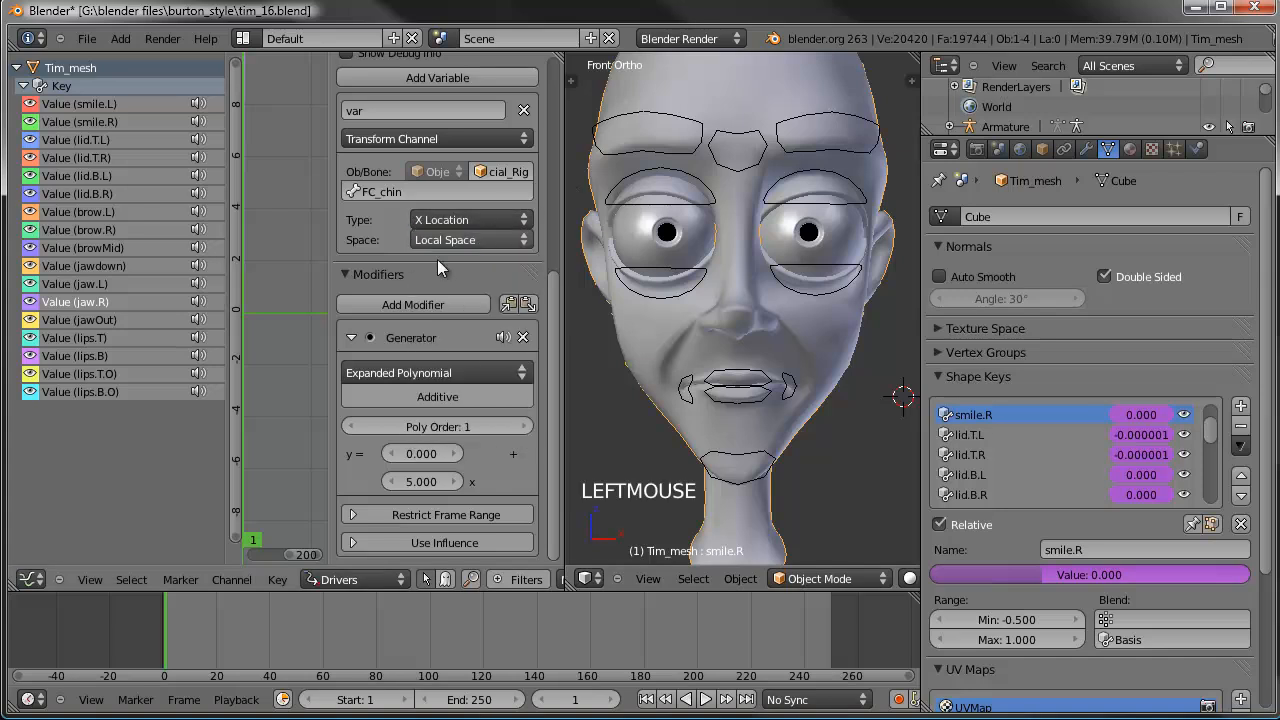
pyautogui.doubleClick(414, 478)
pyautogui.press('Return')
# Step: Check the jaw.R driver by trial-moving the FC_chin bone, cancel the move and reselect Tim_mesh
pyautogui.rightClick(772, 466)
pyautogui.press('g')
pyautogui.press('g')
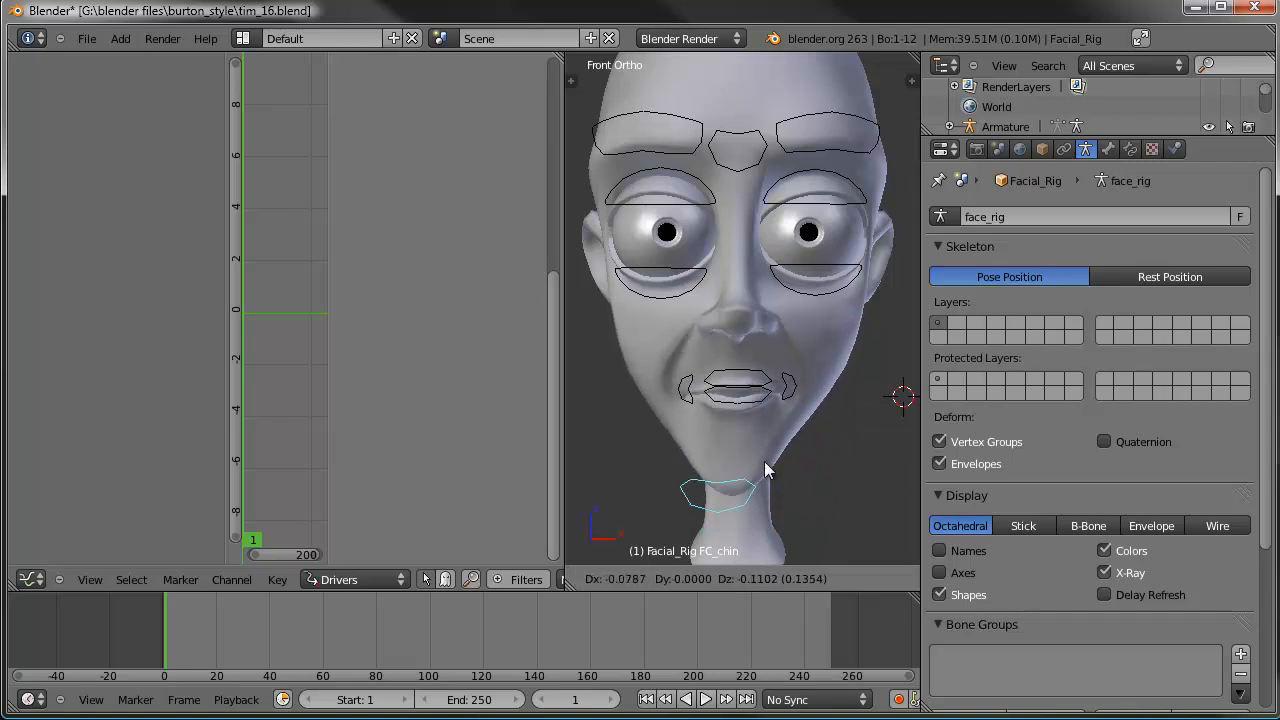
pyautogui.rightClick(783, 414)
pyautogui.rightClick(794, 441)
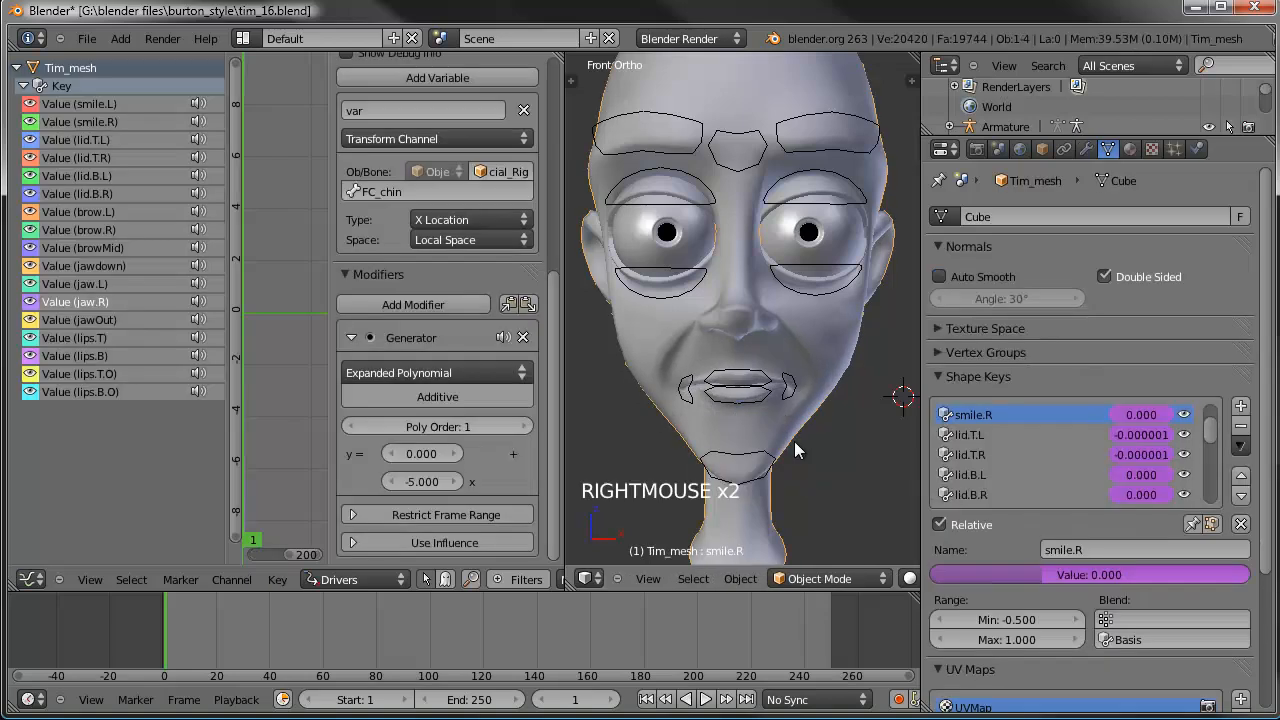
# Step: Retarget the jawOut driver's variable to the FC_chin bone and set its transform type to Z Location
pyautogui.click(106, 319)
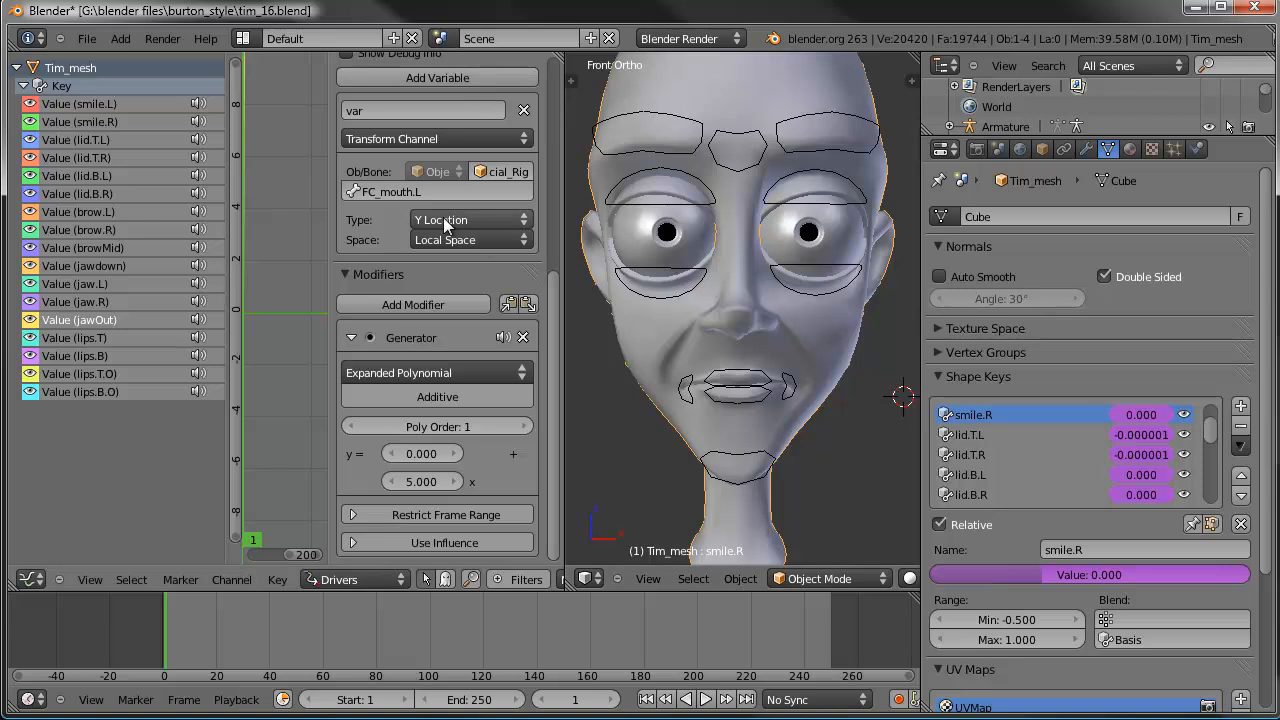
pyautogui.click(398, 191)
pyautogui.write('FC_chin')
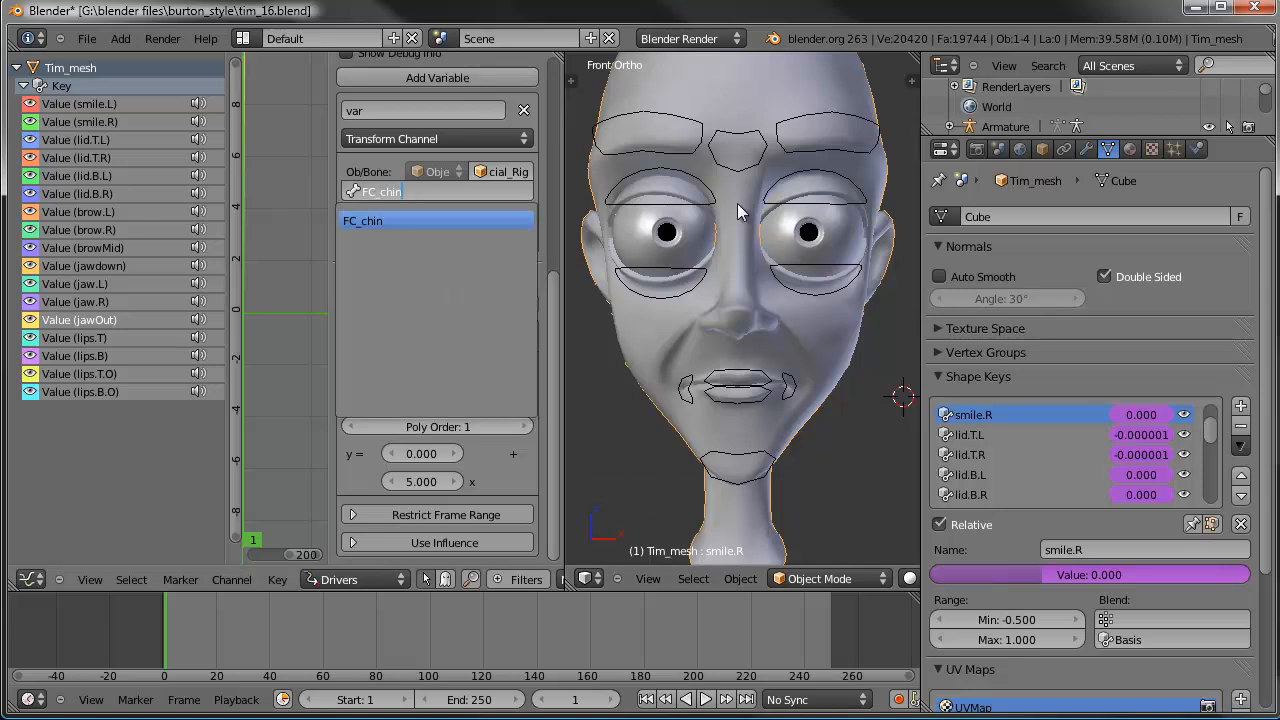
pyautogui.press('Return')
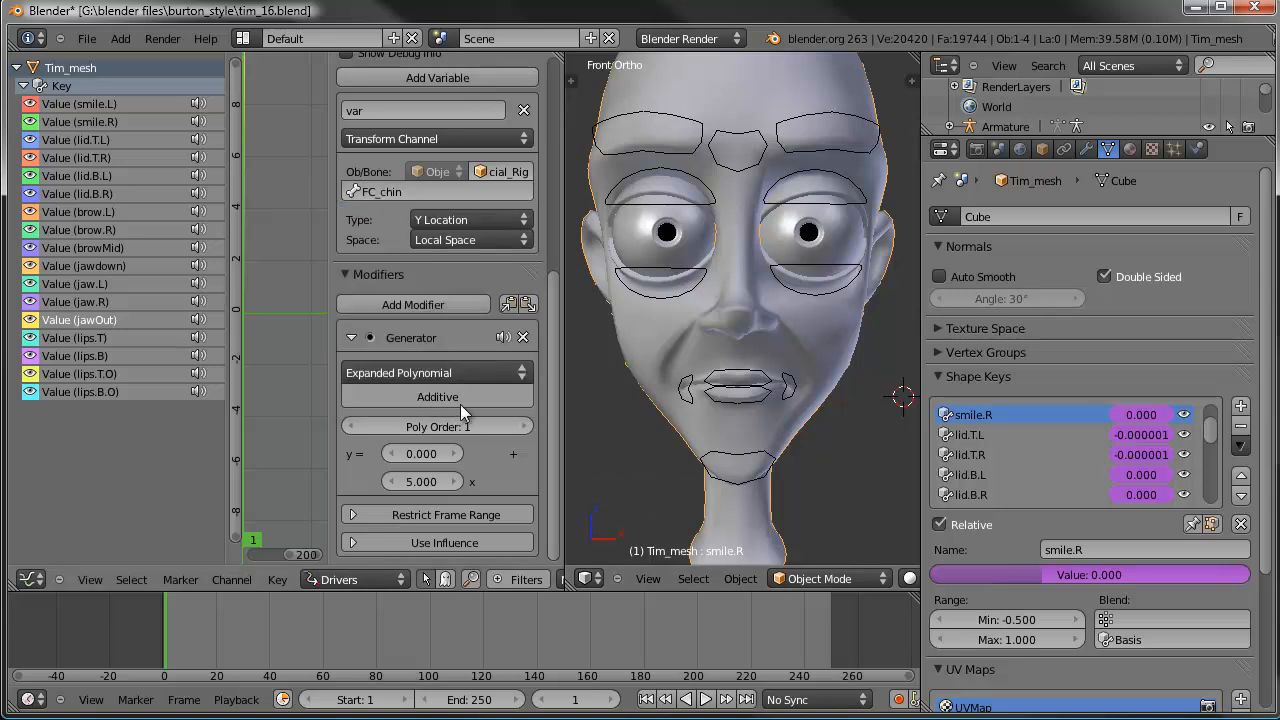
pyautogui.click(476, 216)
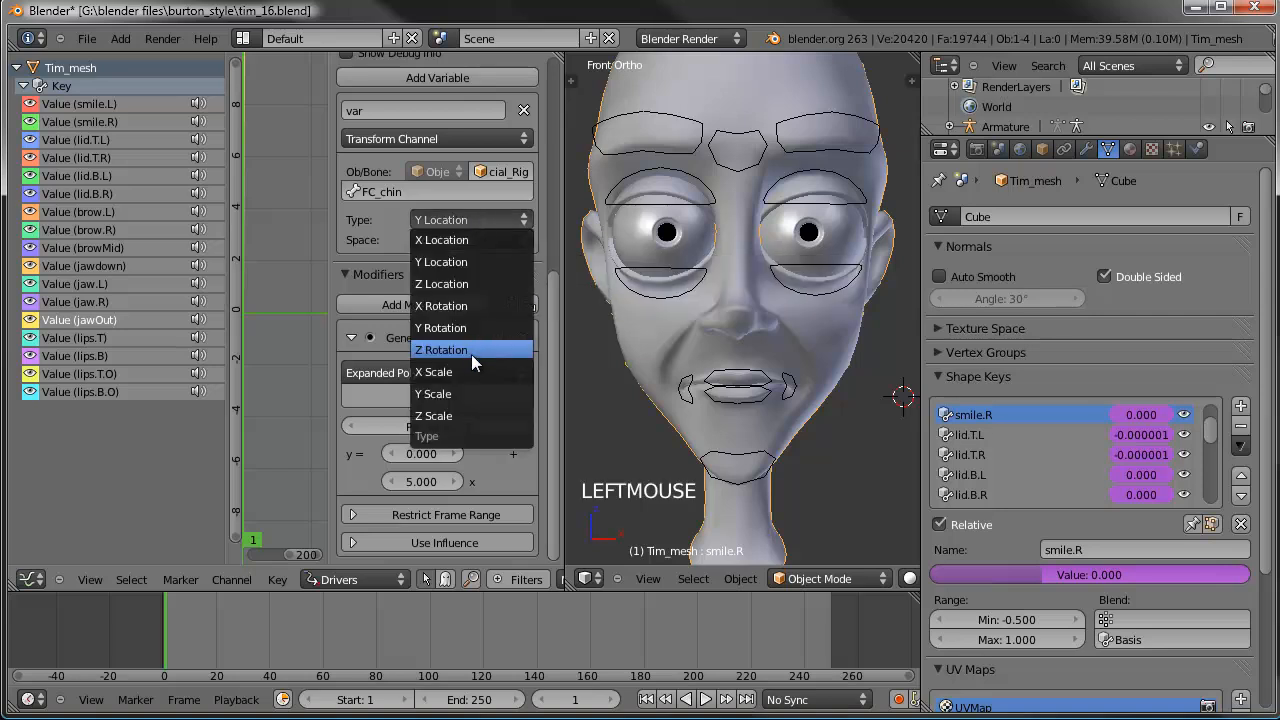
pyautogui.click(459, 284)
# Step: Try a changed generator x coefficient on the jawOut driver, testing it with cancelled moves of the FC_chin bone
pyautogui.moveTo(740, 350); pyautogui.dragTo(680, 458, button='middle')
pyautogui.click(420, 481)
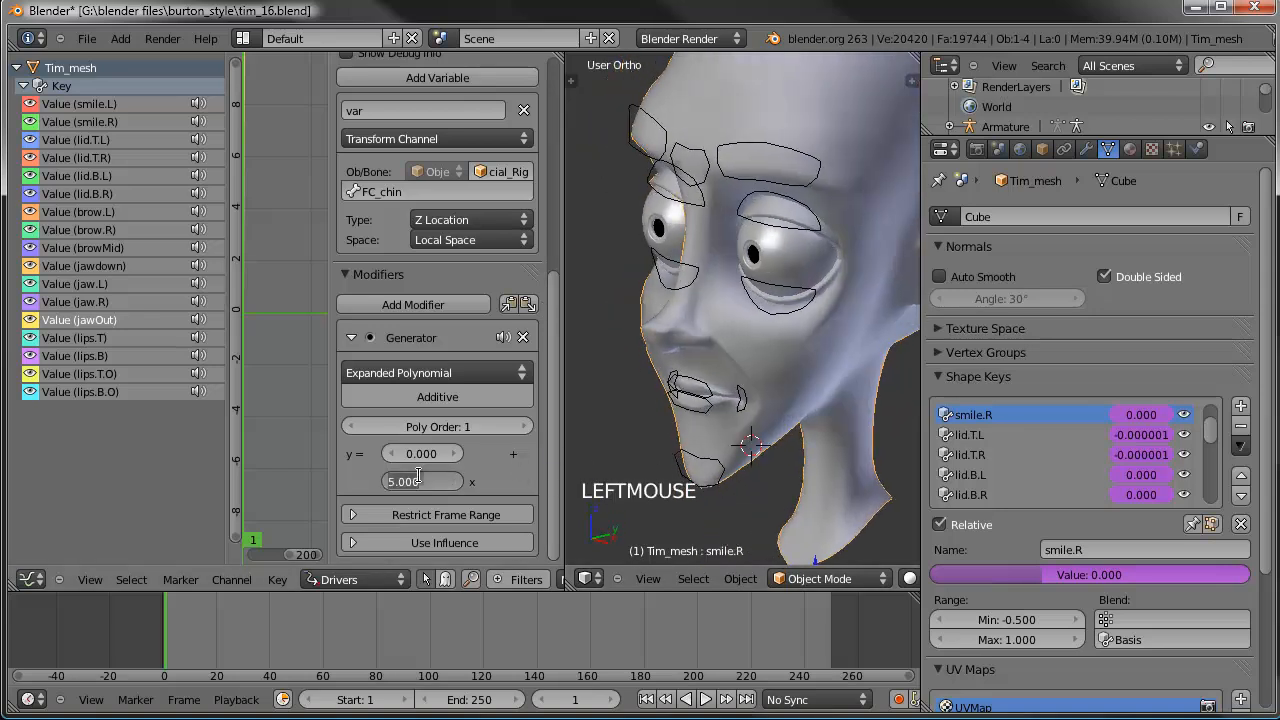
pyautogui.press('Return')
pyautogui.rightClick(705, 477)
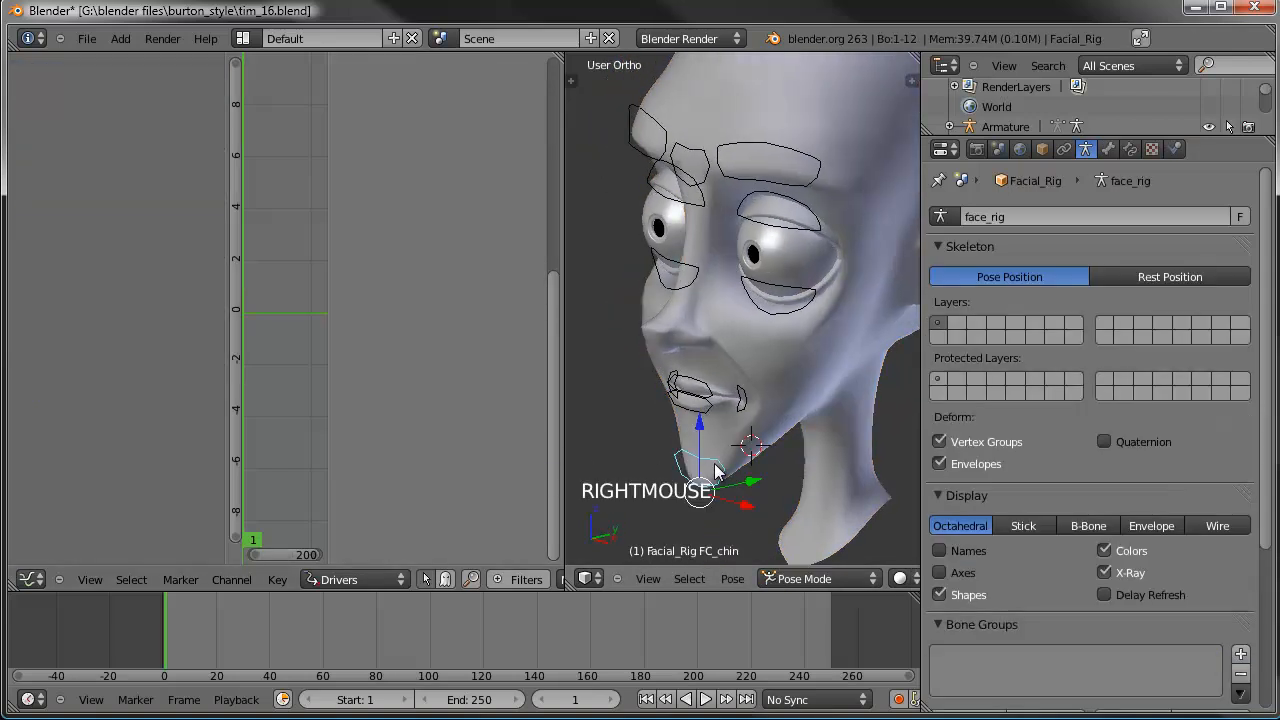
pyautogui.press('g')
pyautogui.press('g')
pyautogui.rightClick(690, 478)
pyautogui.moveTo(690, 478); pyautogui.dragTo(739, 387, button='middle')
pyautogui.press('g')
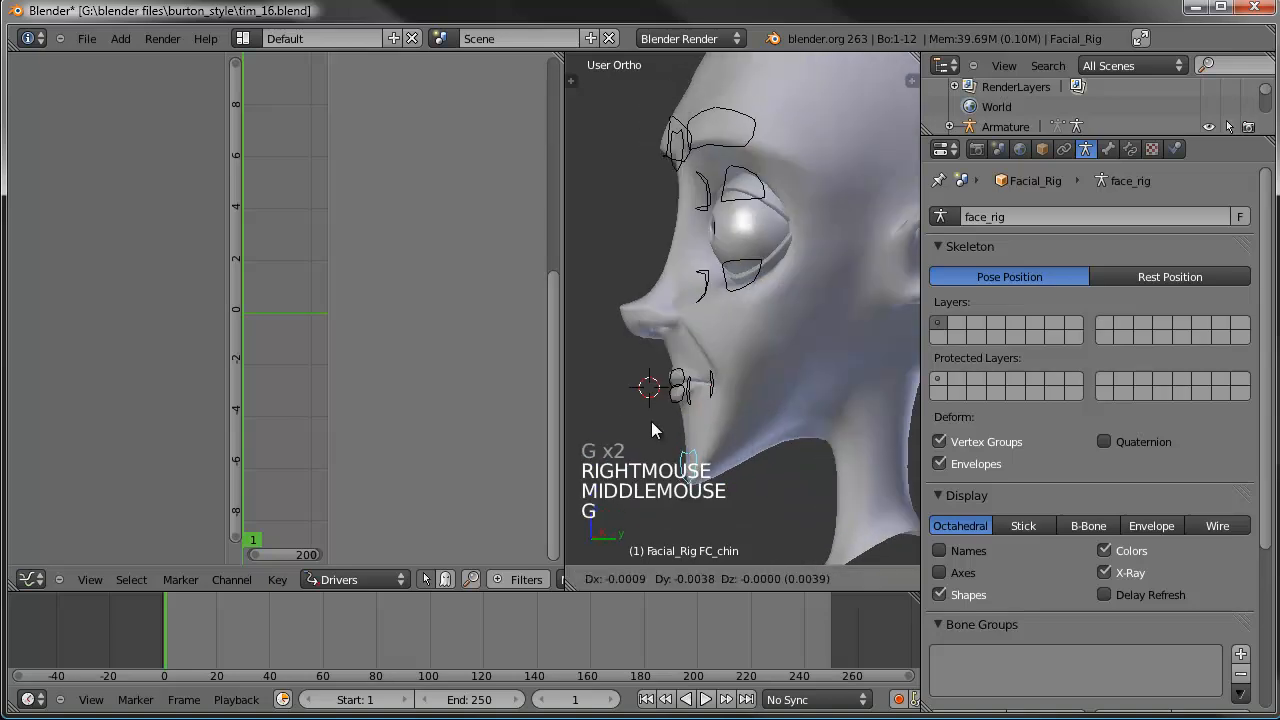
pyautogui.rightClick(750, 414)
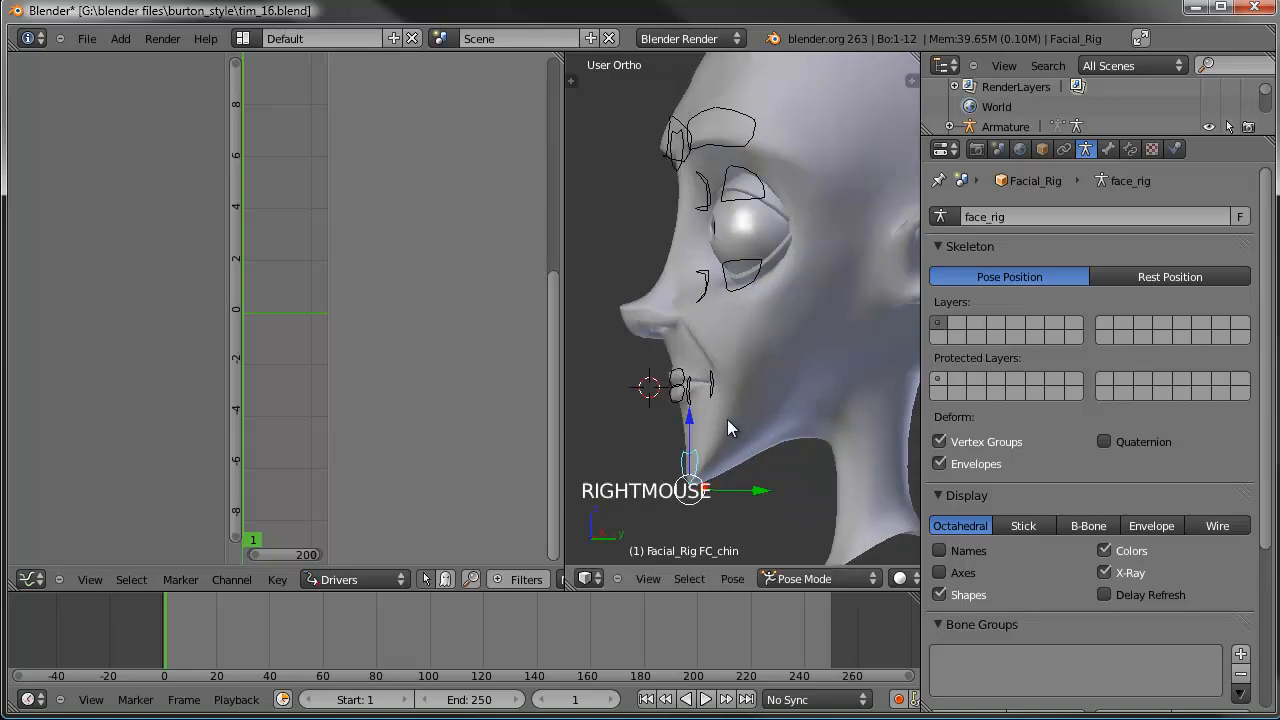
pyautogui.rightClick(727, 419)
# Step: Set the jawOut driver's generator x coefficient to 5
pyautogui.click(422, 478)
pyautogui.write('5')
pyautogui.press('Return')
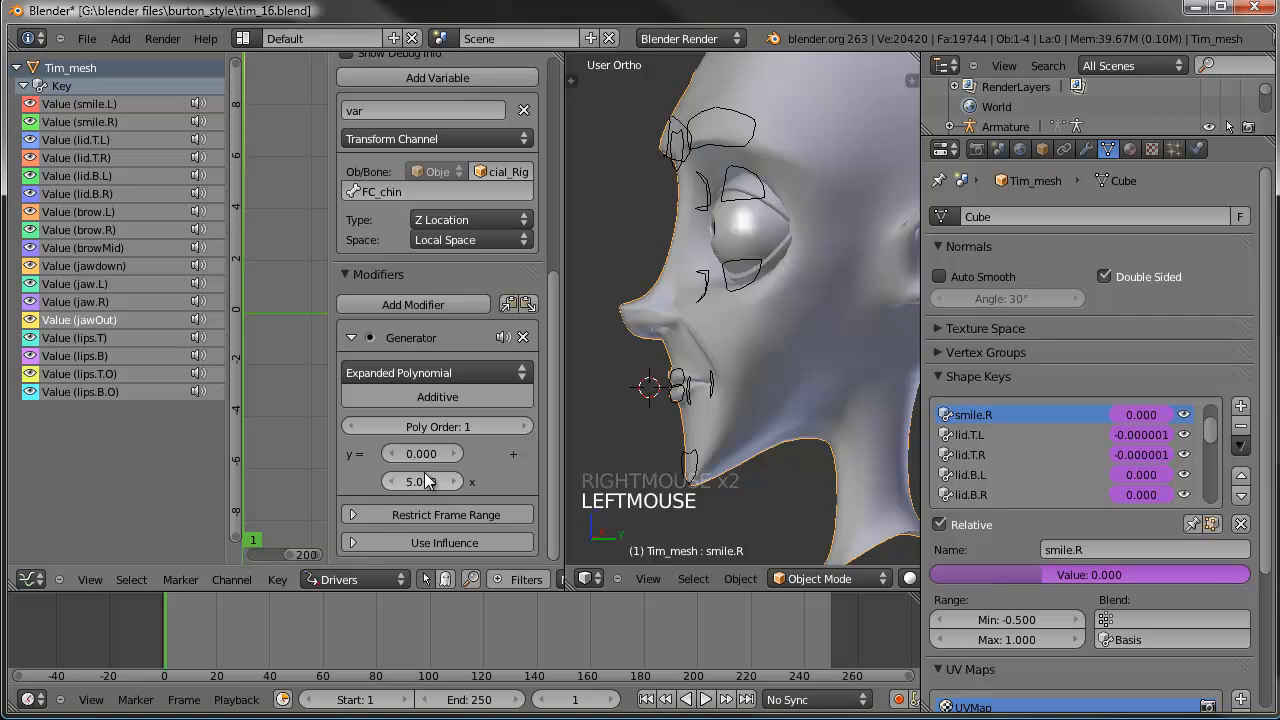
# Step: Check the chin control from several angles with cancelled trial moves of FC_chin, then reselect Tim_mesh and return to front view
pyautogui.rightClick(691, 460)
pyautogui.press('g')
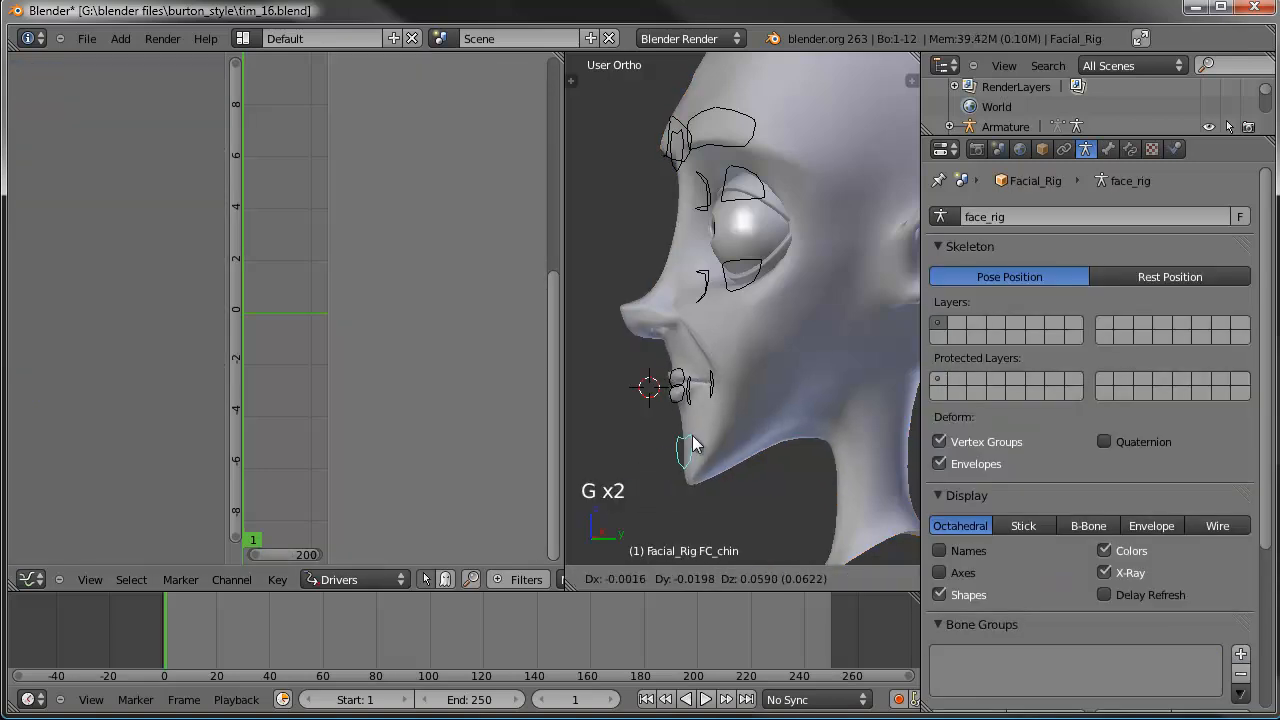
pyautogui.rightClick(690, 448)
pyautogui.moveTo(690, 445); pyautogui.dragTo(698, 452, button='middle')
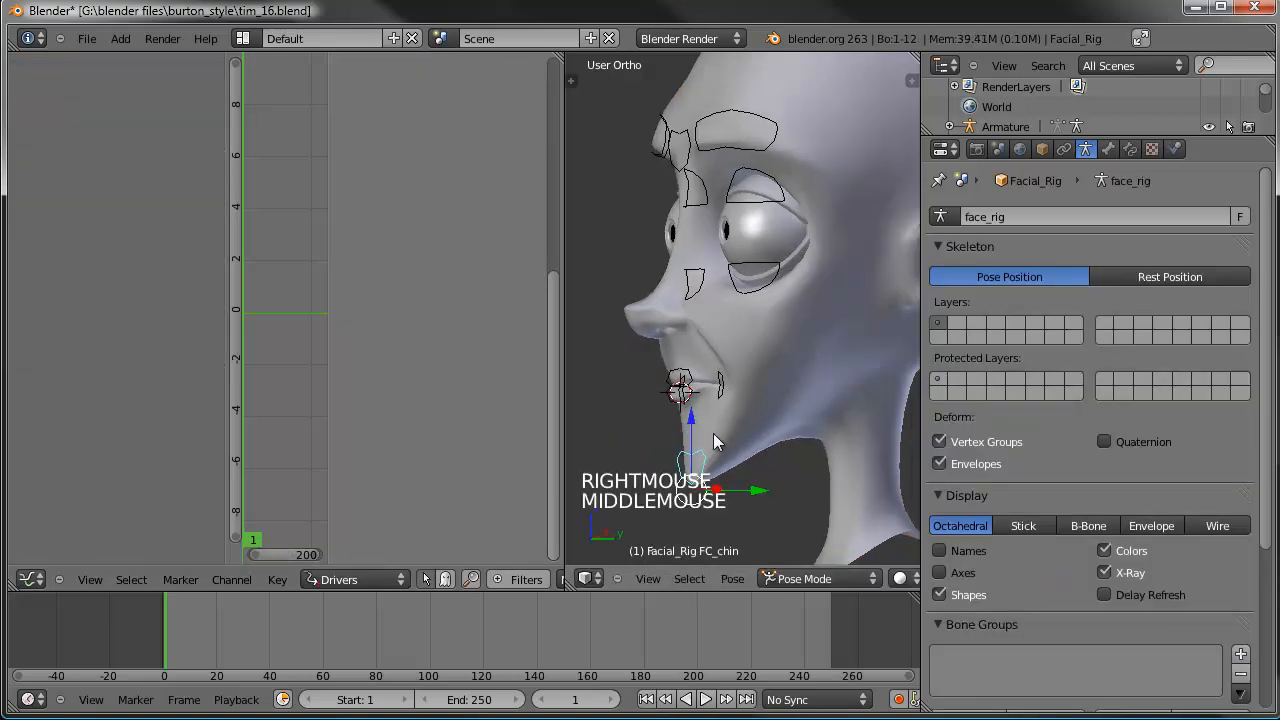
pyautogui.press('g')
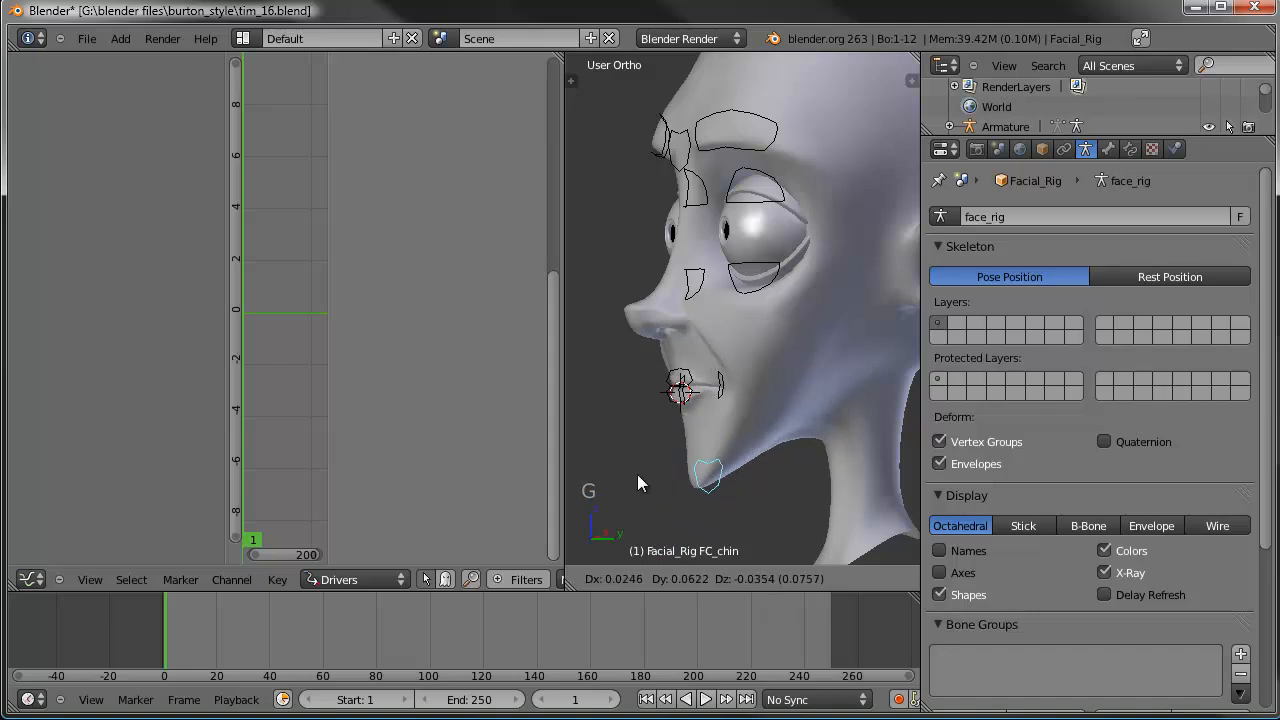
pyautogui.rightClick(647, 415)
pyautogui.moveTo(647, 415); pyautogui.dragTo(660, 462, button='middle')
pyautogui.press('g')
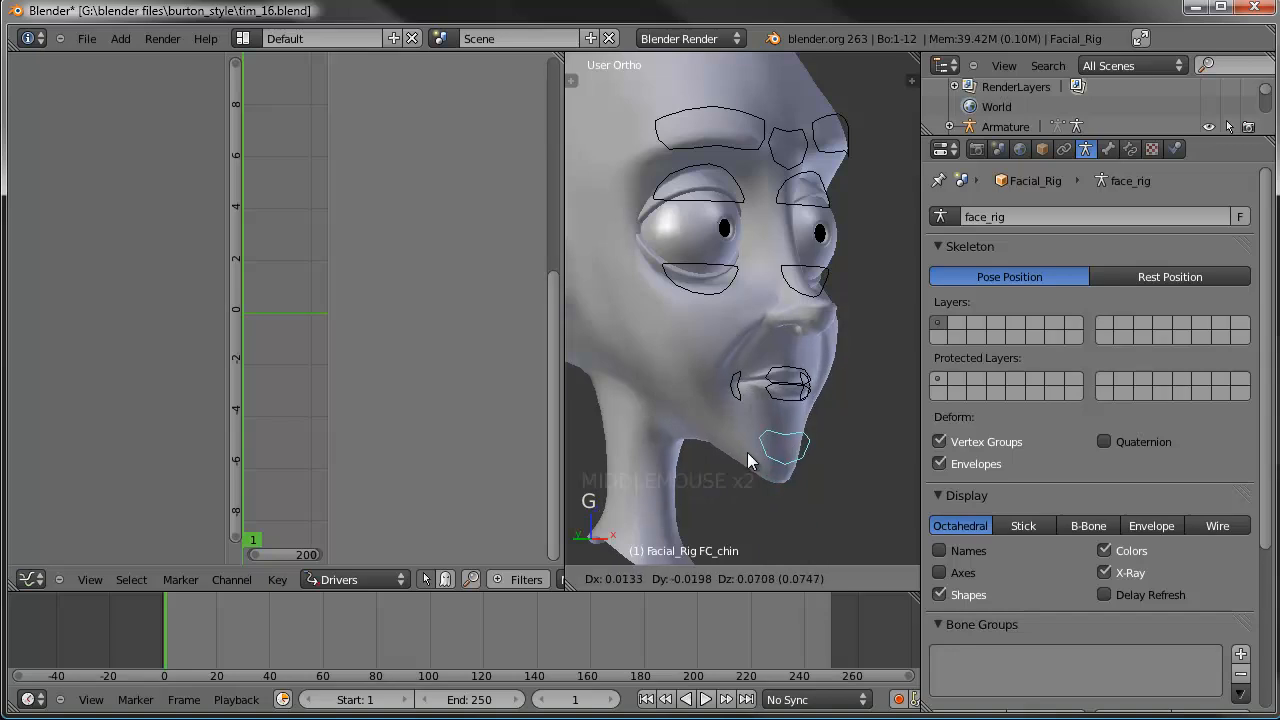
pyautogui.rightClick(733, 489)
pyautogui.rightClick(694, 366)
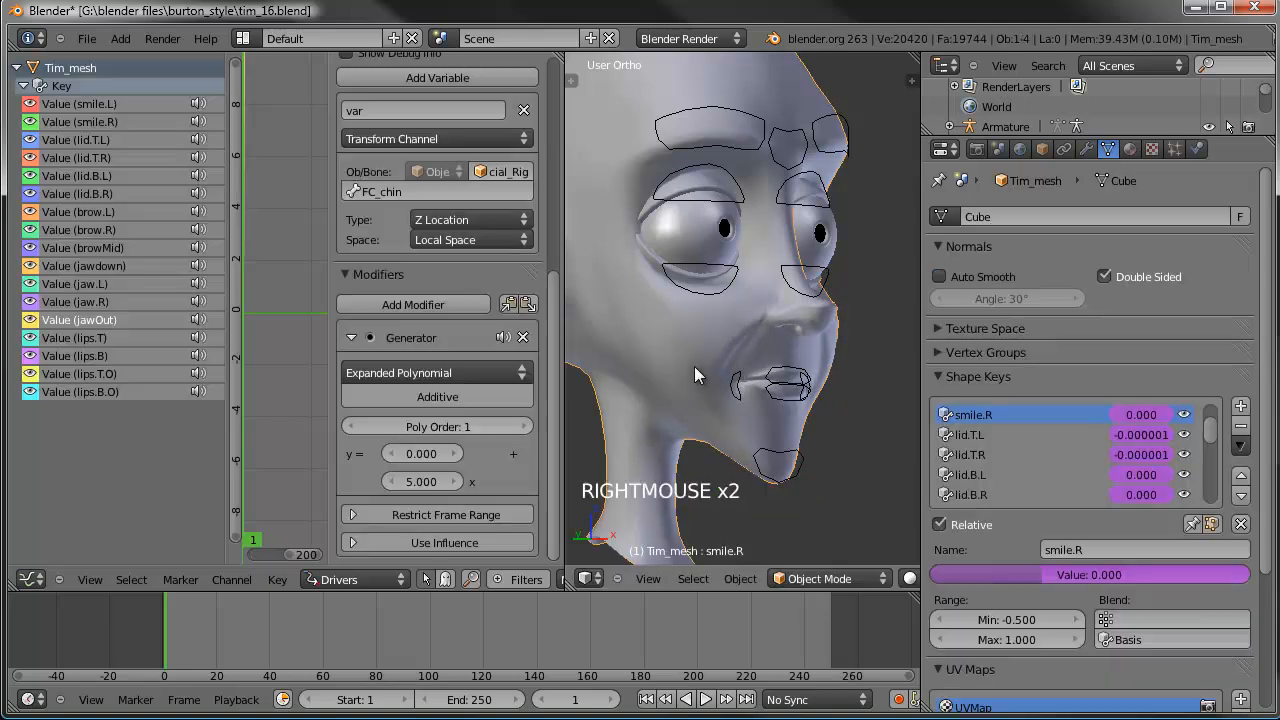
pyautogui.press('KP_1')
# Step: Retarget the lips.T driver's variable to the FC_lips.T bone and set its generator x coefficient to -5
pyautogui.click(99, 340)
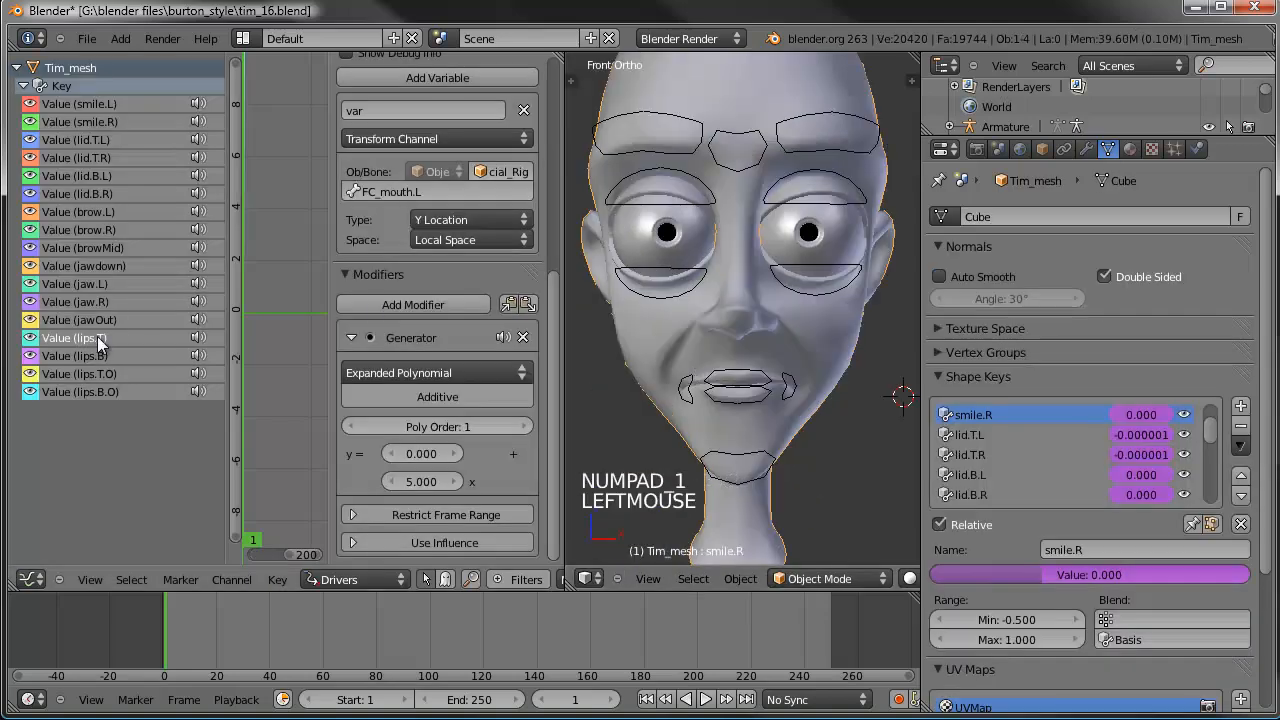
pyautogui.click(390, 192)
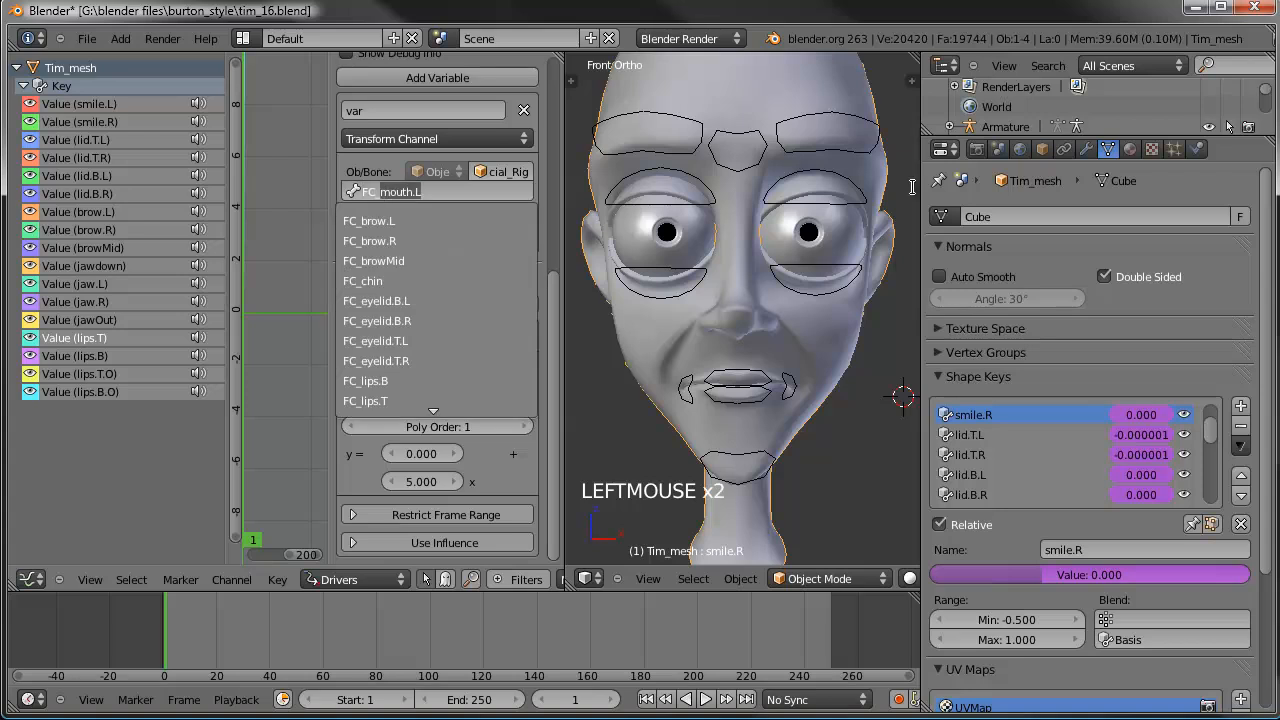
pyautogui.write('lip')
pyautogui.press('Down')
pyautogui.press('Down')
pyautogui.press('Return')
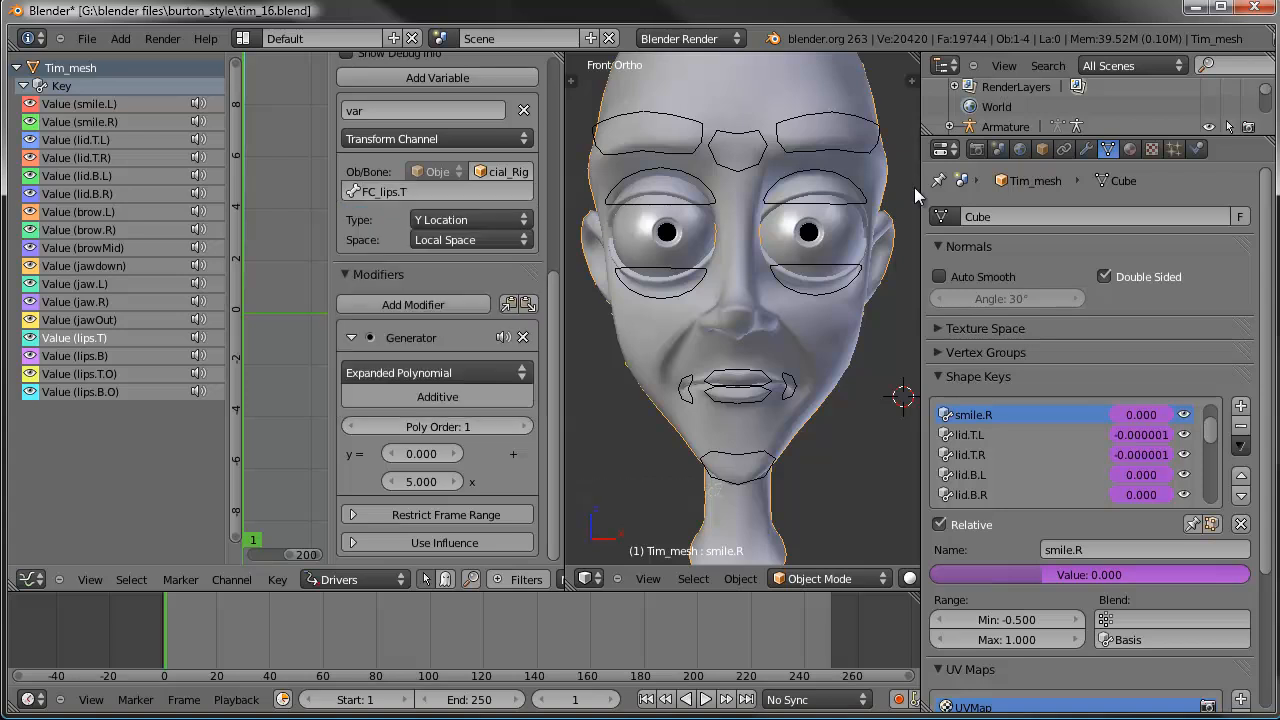
pyautogui.click(421, 482)
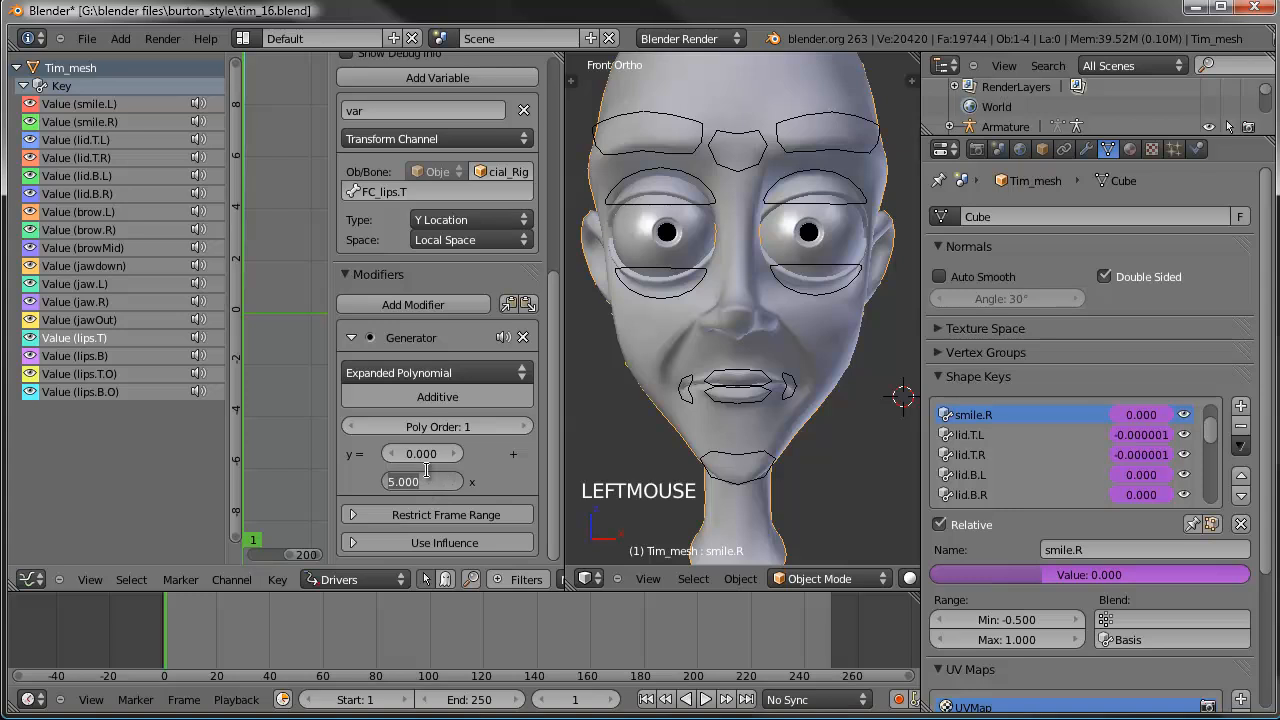
pyautogui.press('Return')
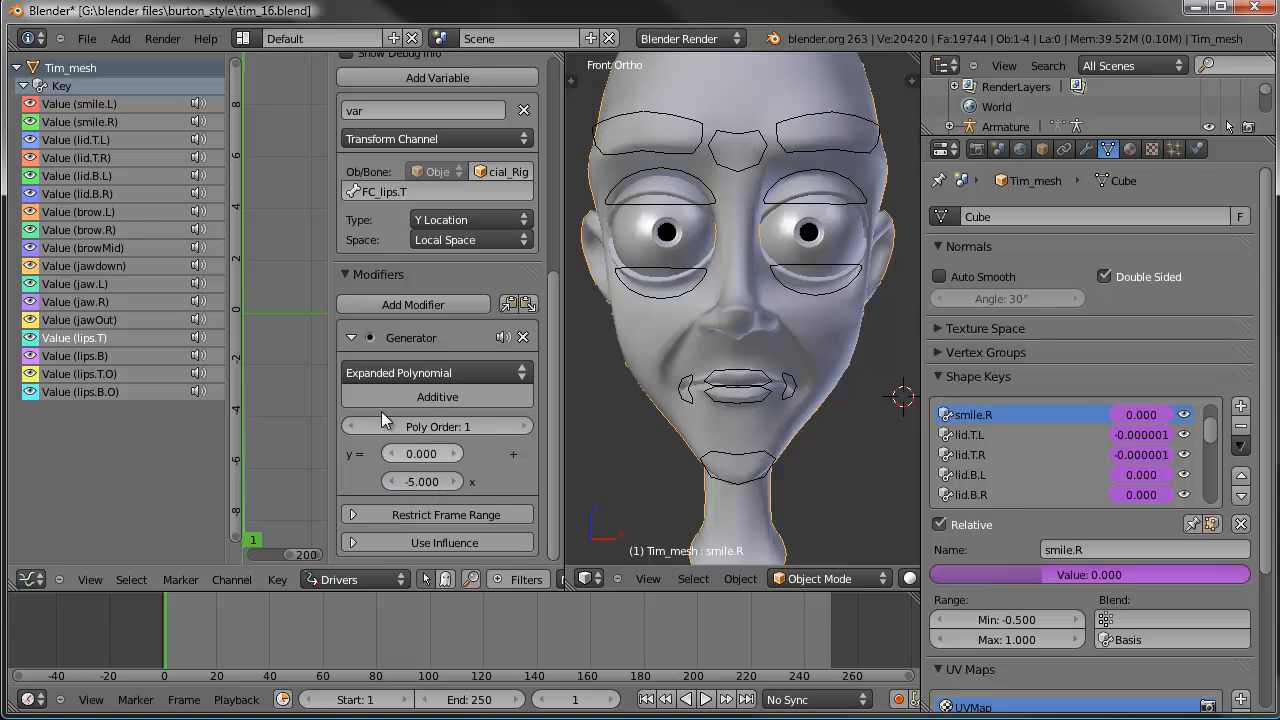
# Step: Retarget the lips.B driver's variable to the FC_lips.B bone and set its generator x coefficient to -5
pyautogui.click(103, 360)
pyautogui.doubleClick(380, 191)
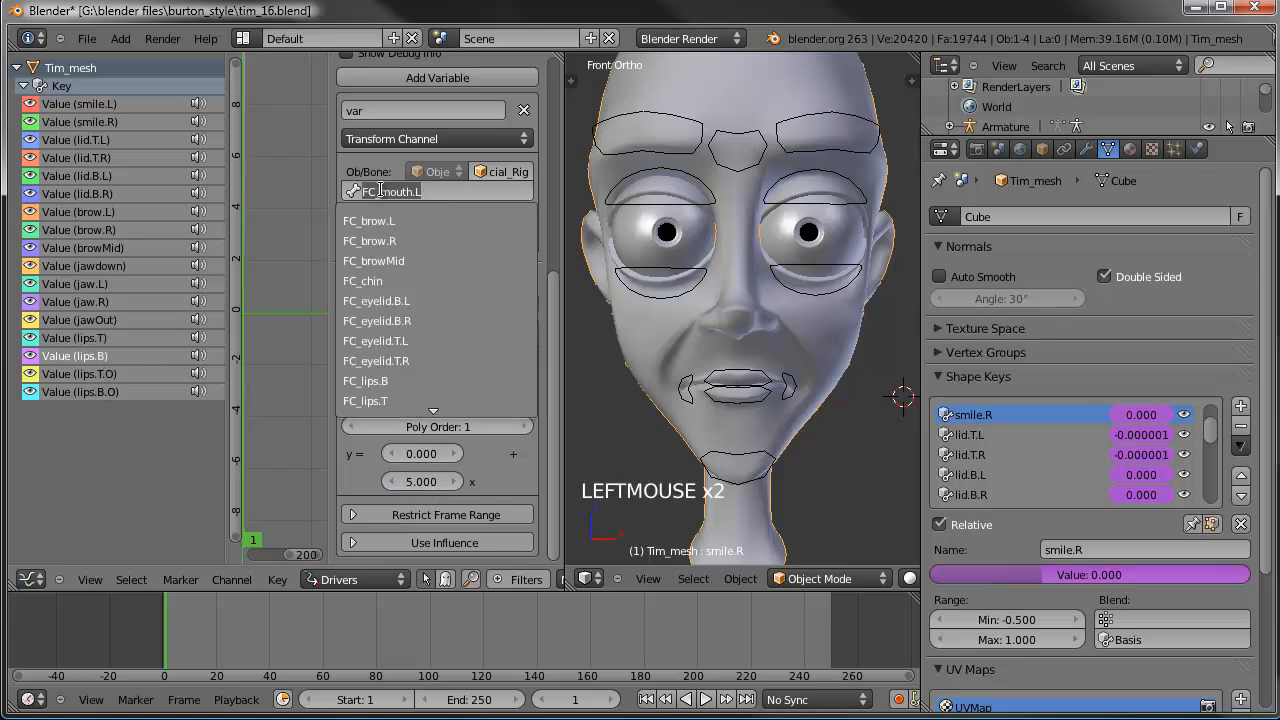
pyautogui.write('lip')
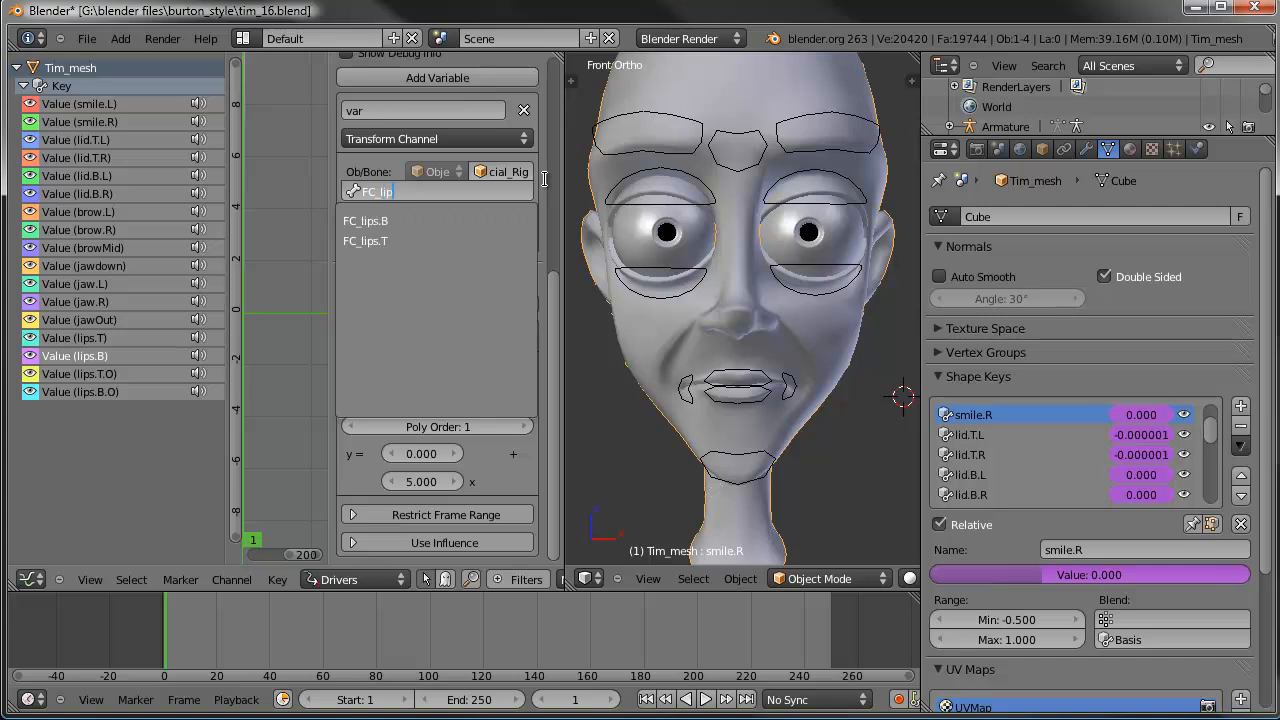
pyautogui.press('Return')
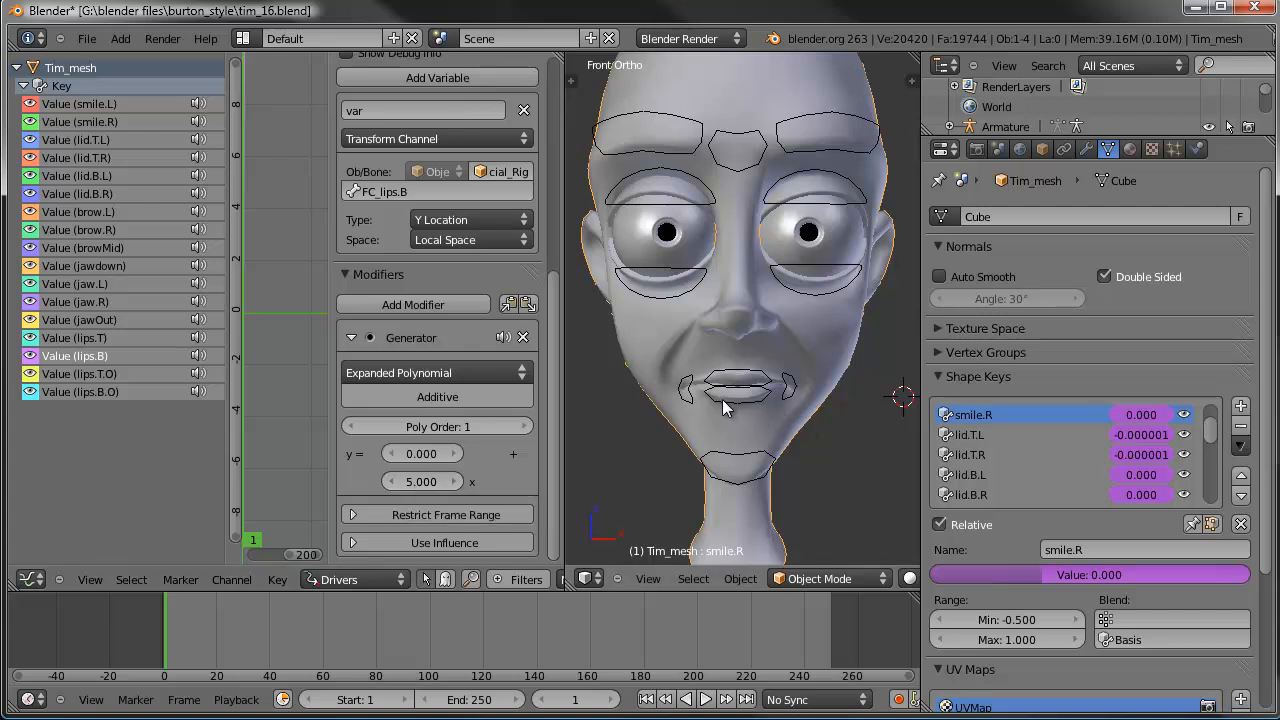
pyautogui.click(415, 480)
pyautogui.write('6')
pyautogui.press('Return')
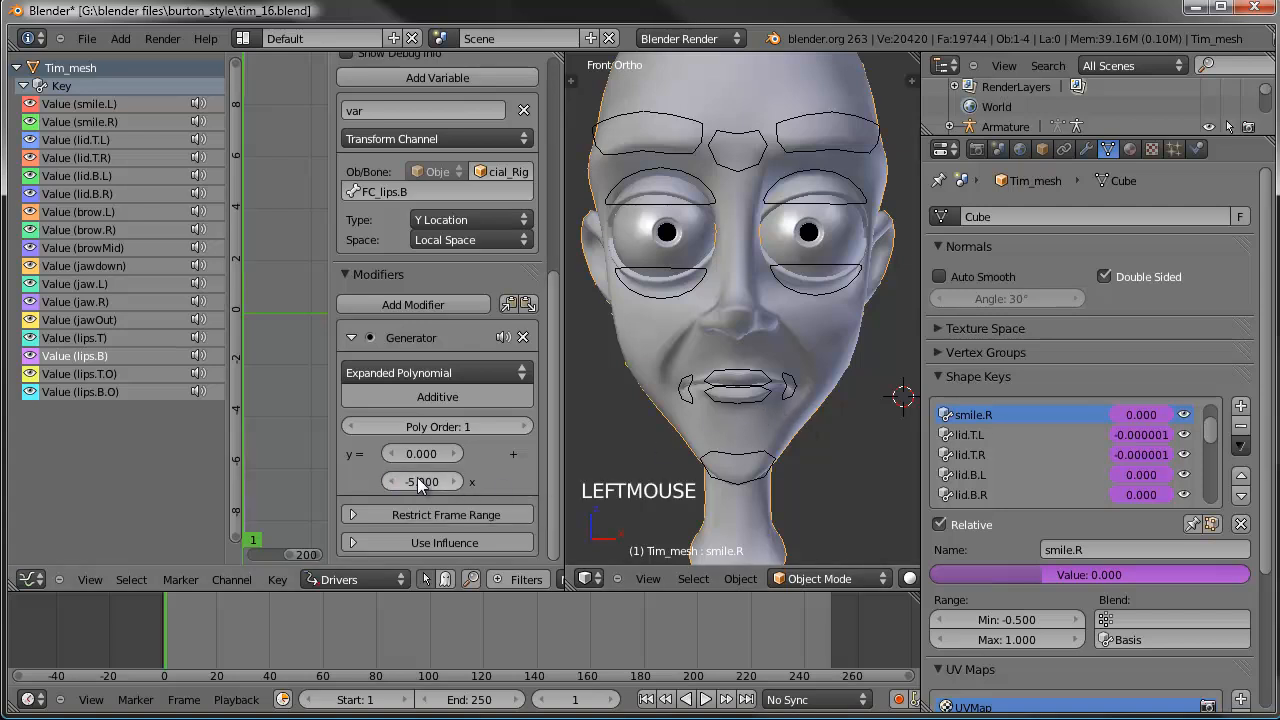
# Step: Check the lip drivers by trial-moving the lower and upper lip bones, cancelling each move
pyautogui.rightClick(755, 406)
pyautogui.press('g')
pyautogui.rightClick(757, 437)
pyautogui.rightClick(763, 382)
pyautogui.press('g')
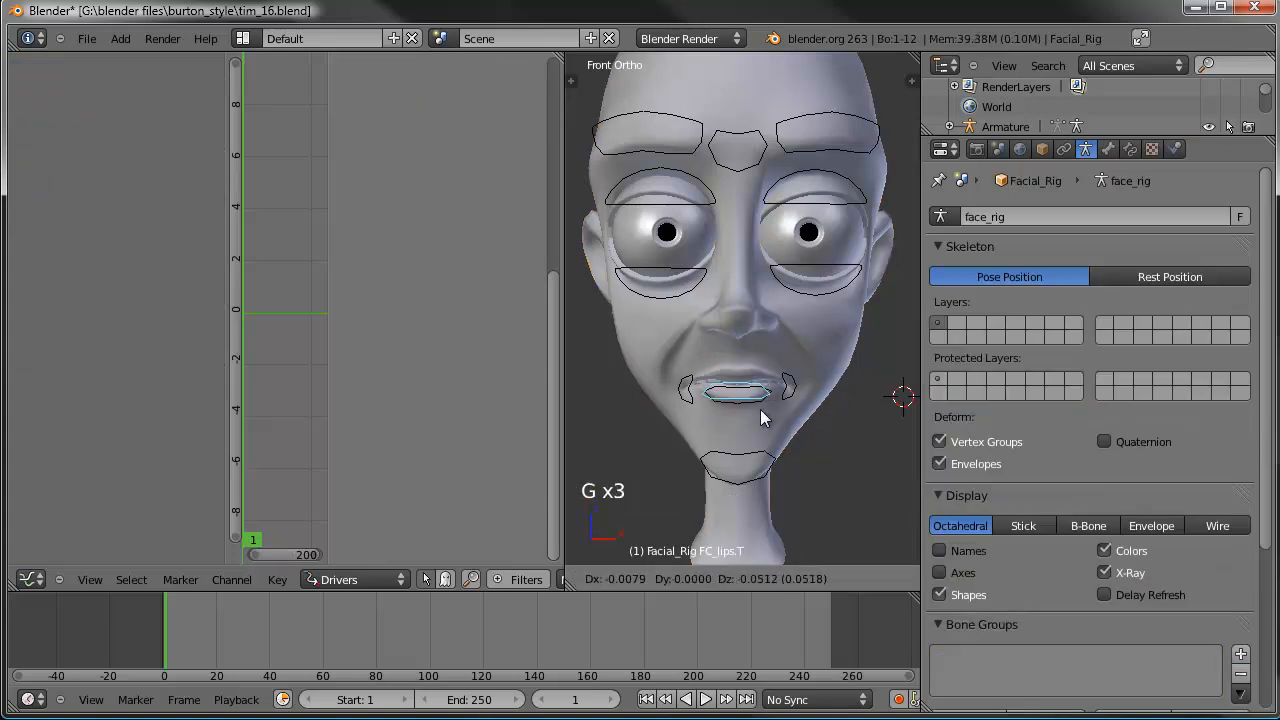
pyautogui.rightClick(763, 416)
# Step: Reselect Tim_mesh and set the lips.T driver's generator x coefficient to 5
pyautogui.rightClick(763, 416)
pyautogui.click(83, 340)
pyautogui.click(408, 482)
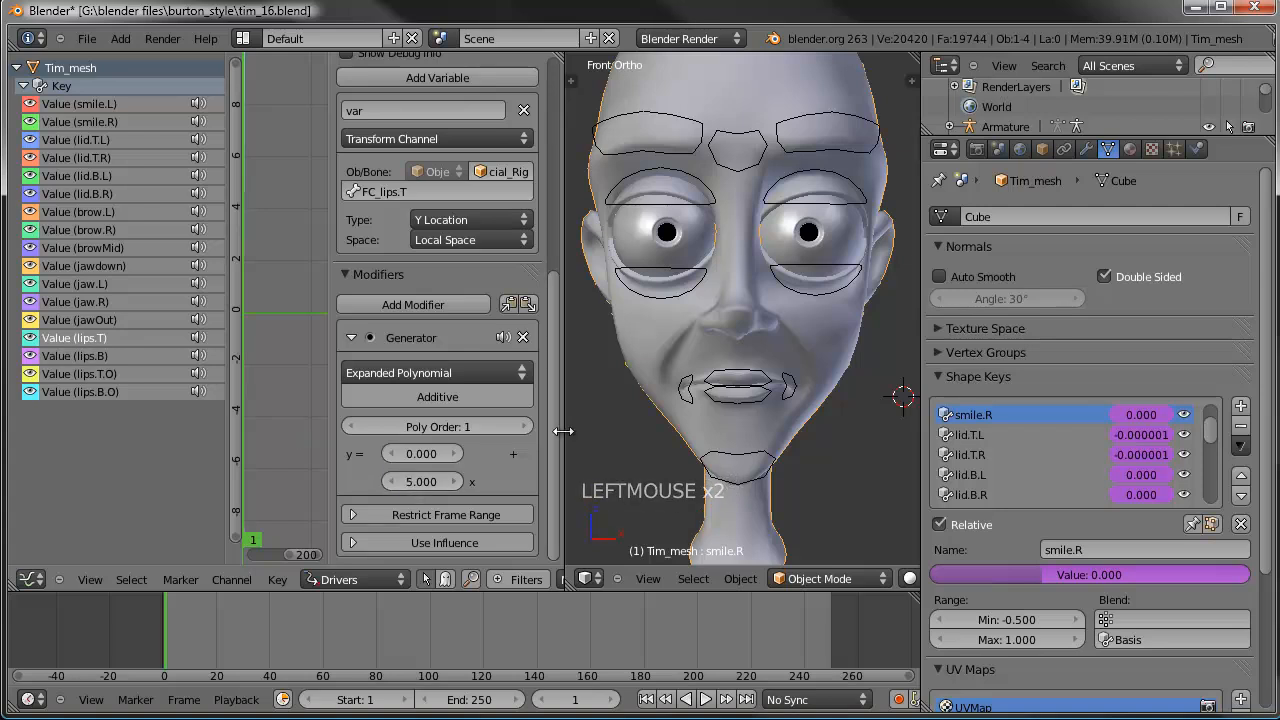
# Step: Retarget the lips.T.O driver's variable to the FC_lips.T bone and set its type to Z Location
pyautogui.click(109, 375)
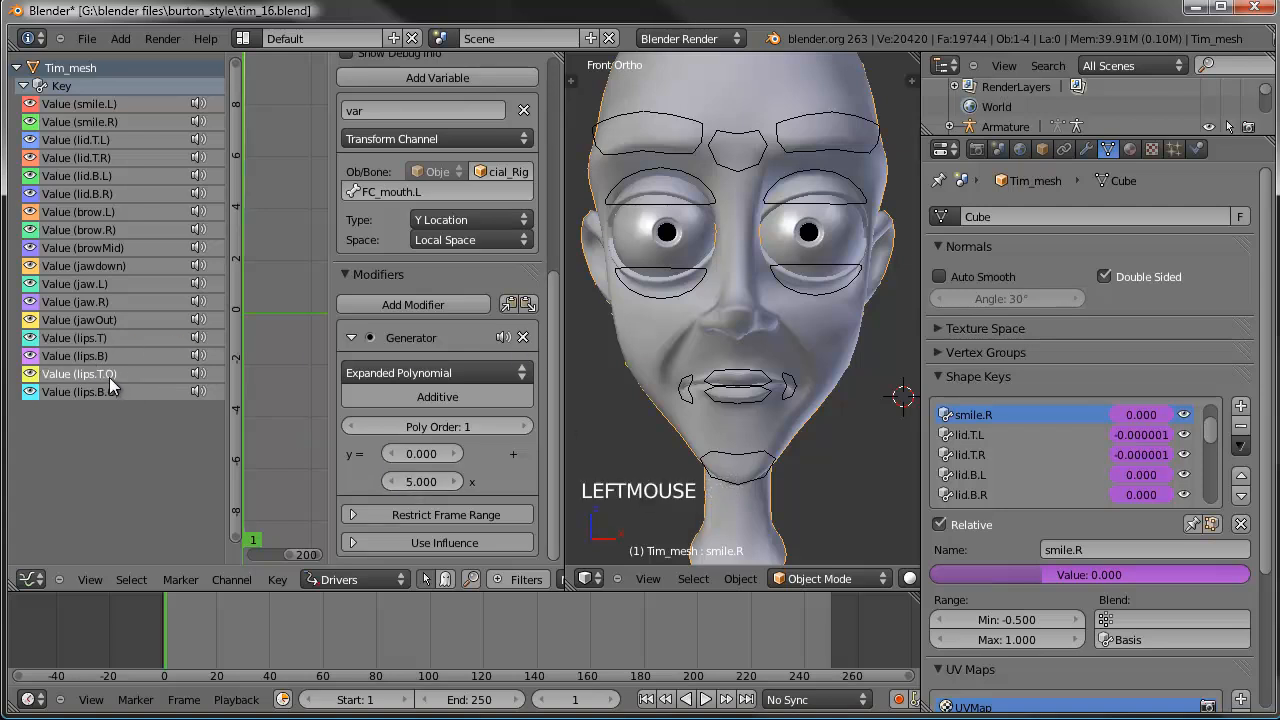
pyautogui.moveTo(786, 381); pyautogui.dragTo(706, 389, button='middle')
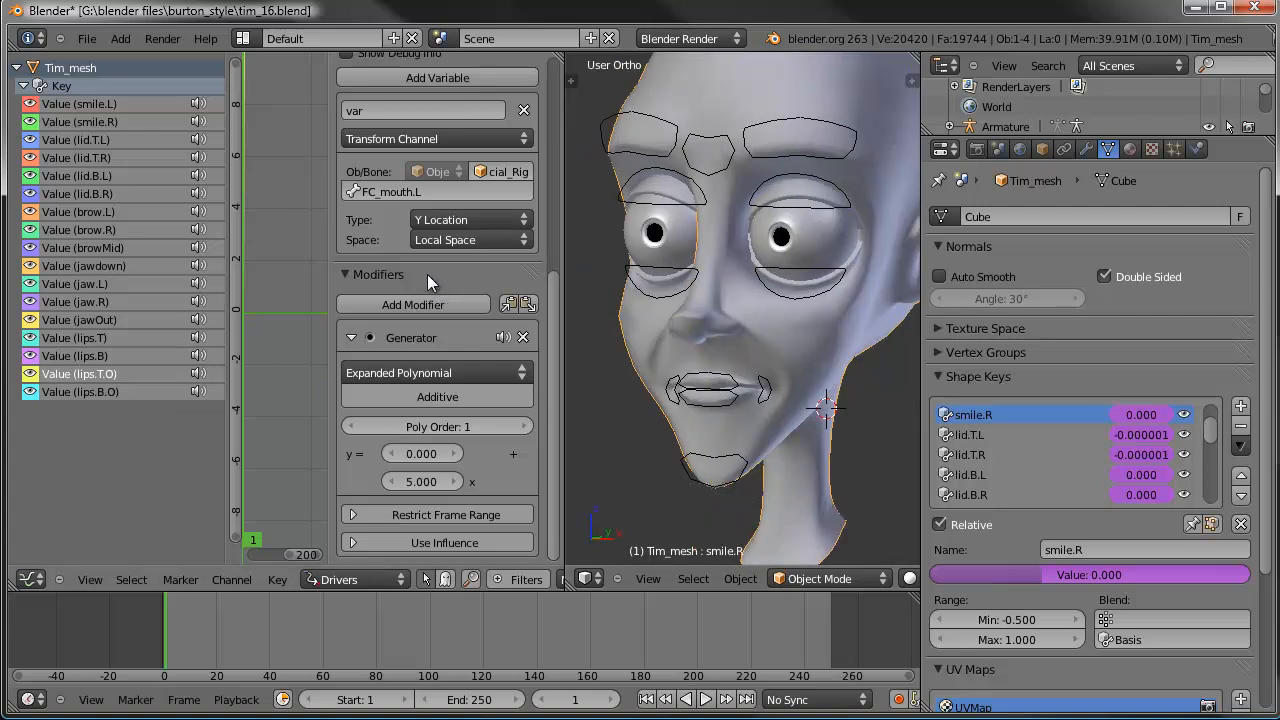
pyautogui.click(439, 191)
pyautogui.write('lip')
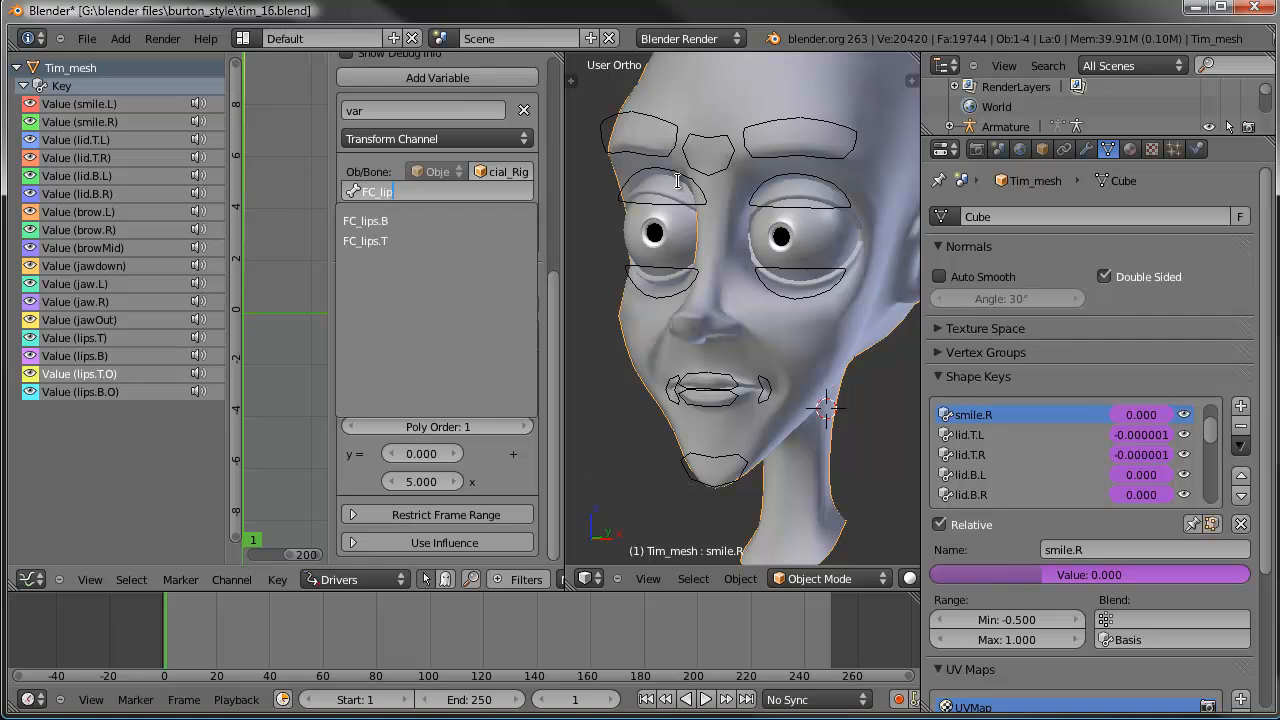
pyautogui.press('Down')
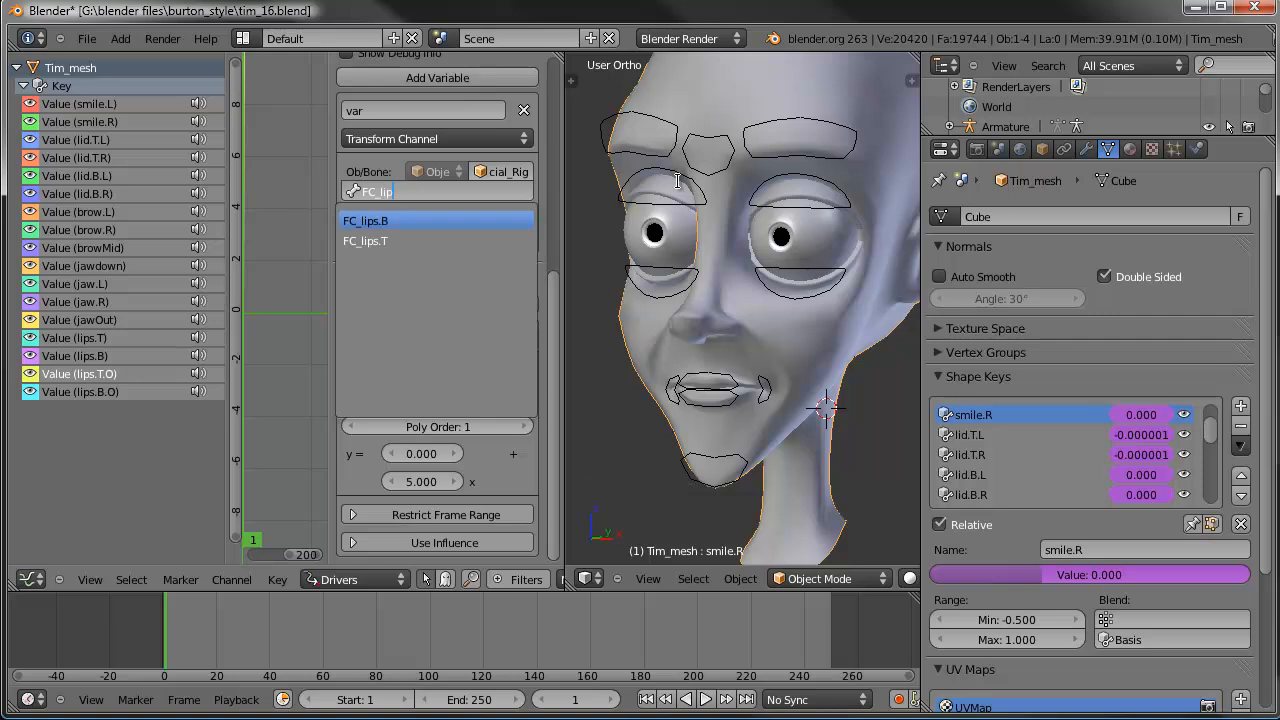
pyautogui.press('Down')
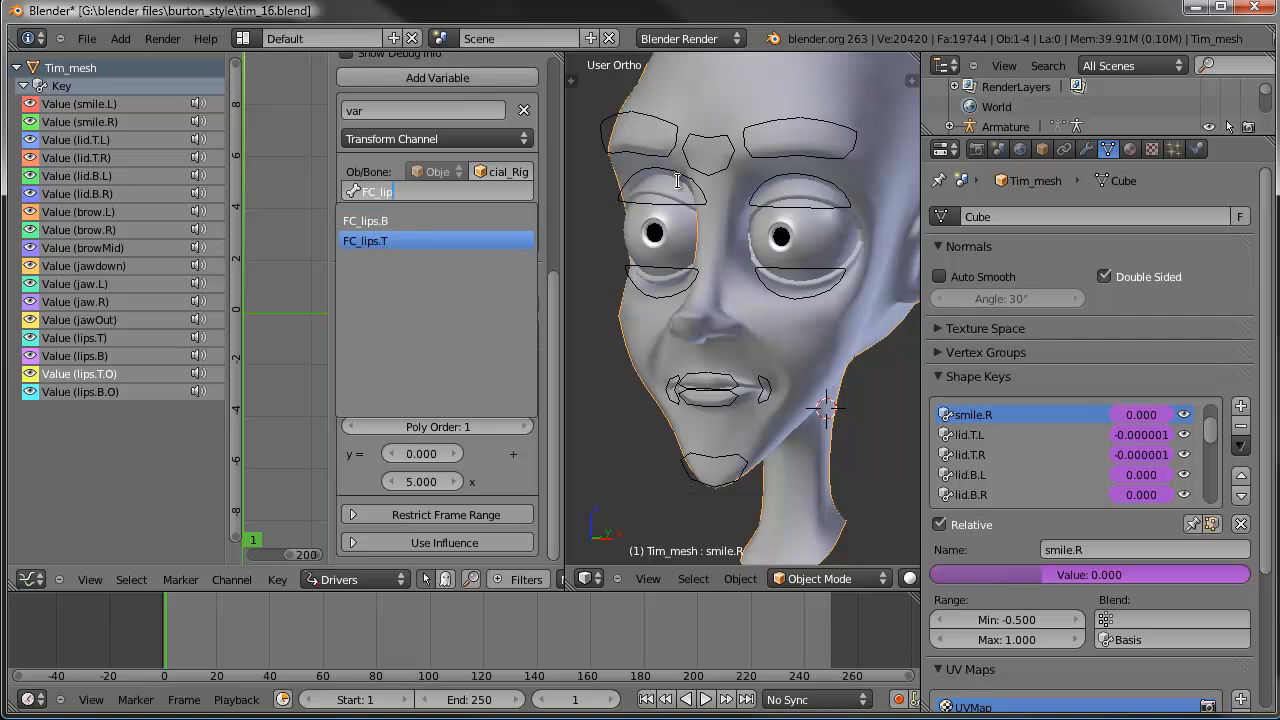
pyautogui.press('Return')
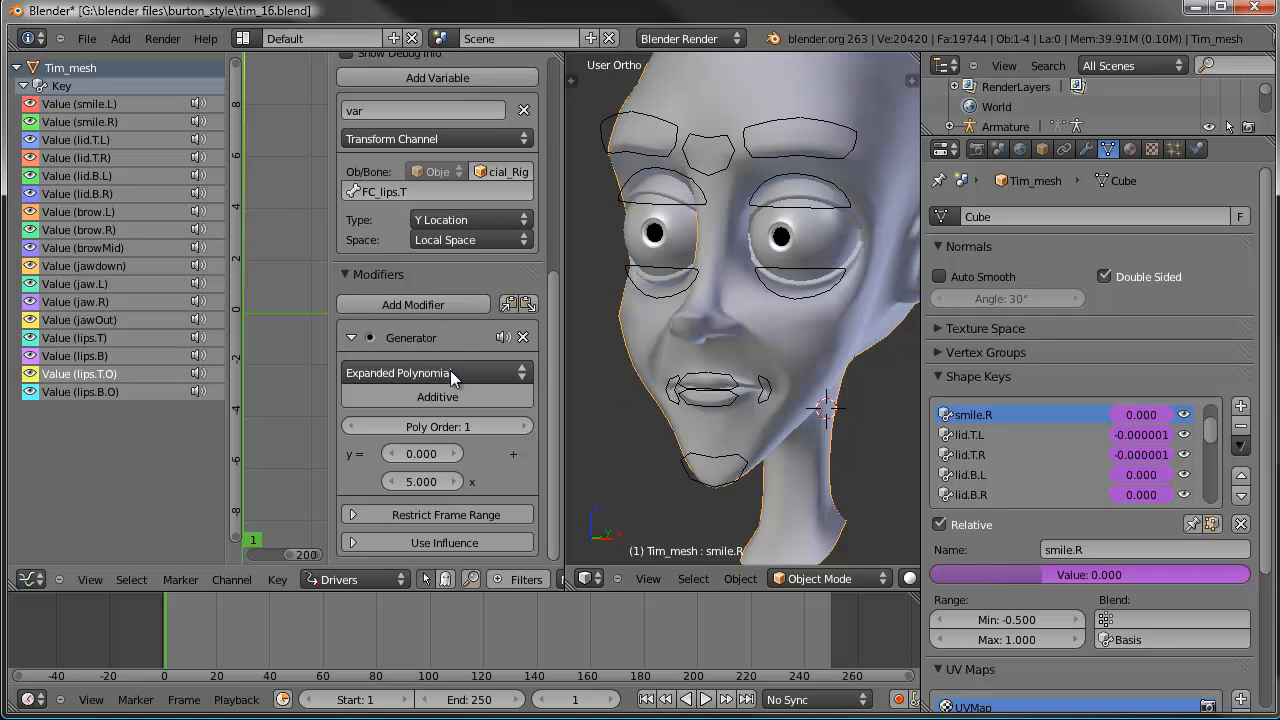
pyautogui.click(447, 224)
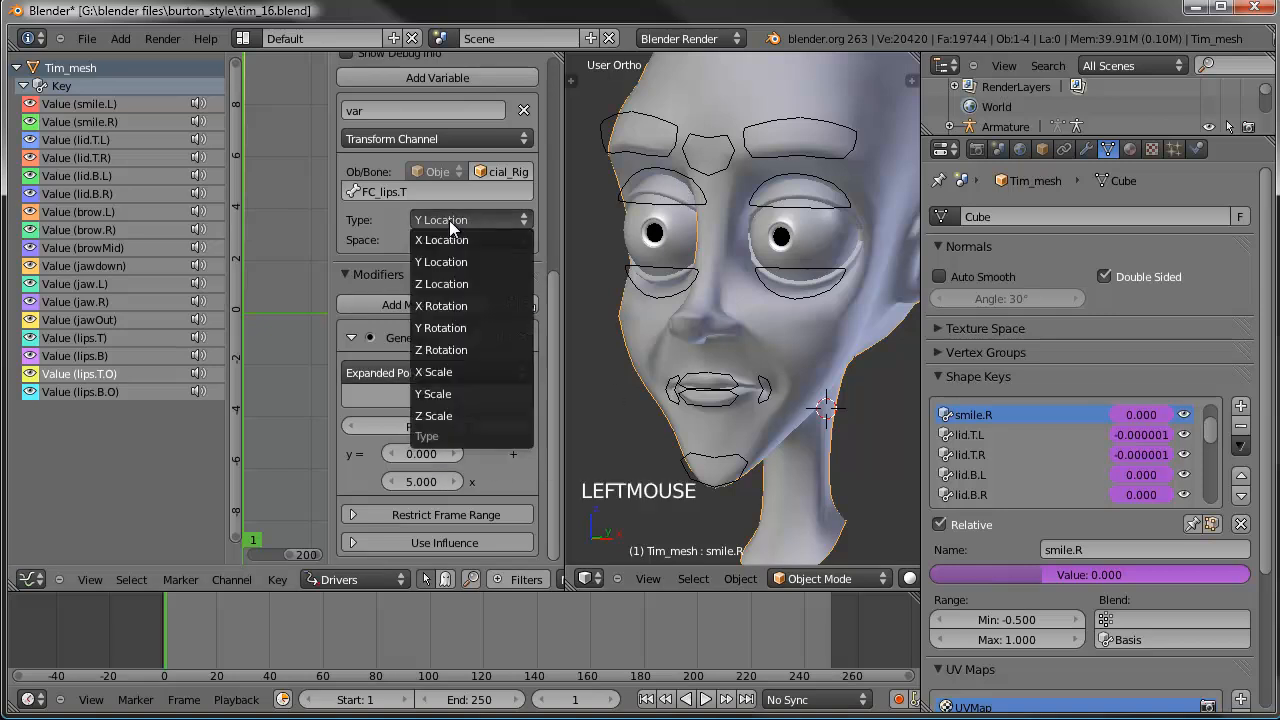
pyautogui.click(450, 282)
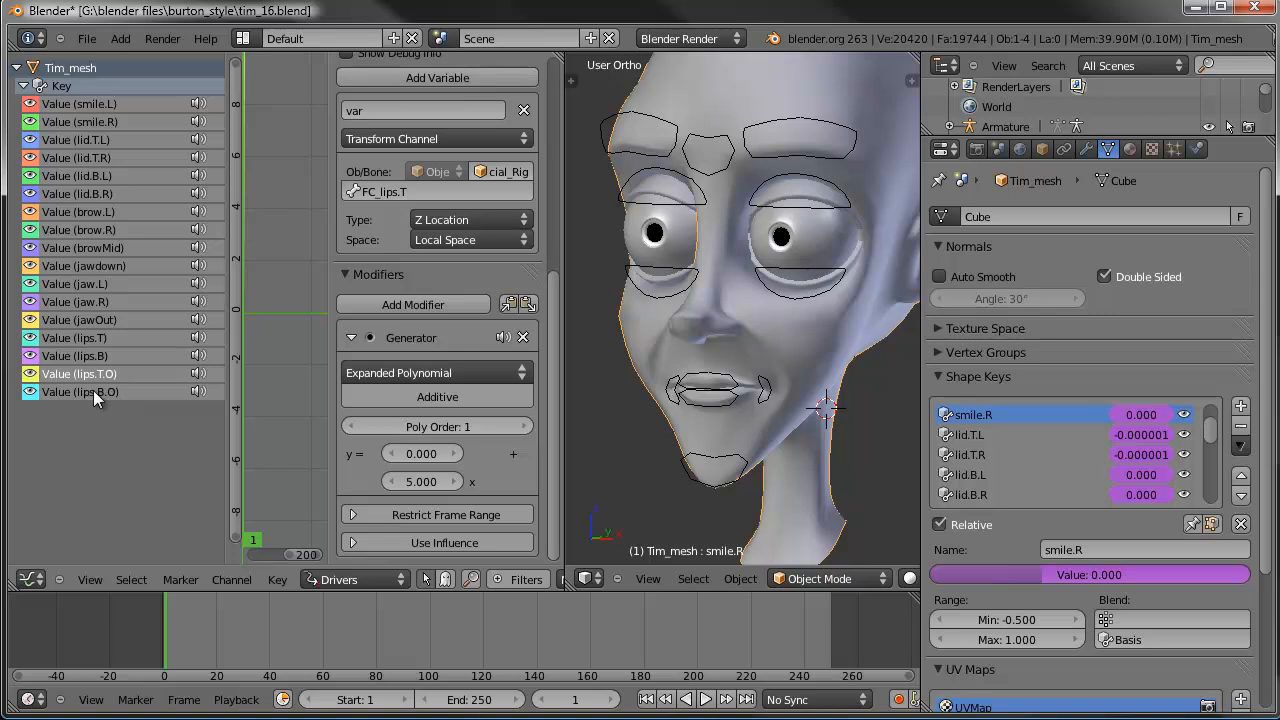
# Step: Retarget the lips.B.O driver's variable to the FC_lips.B bone and set its type to Z Location
pyautogui.doubleClick(370, 191)
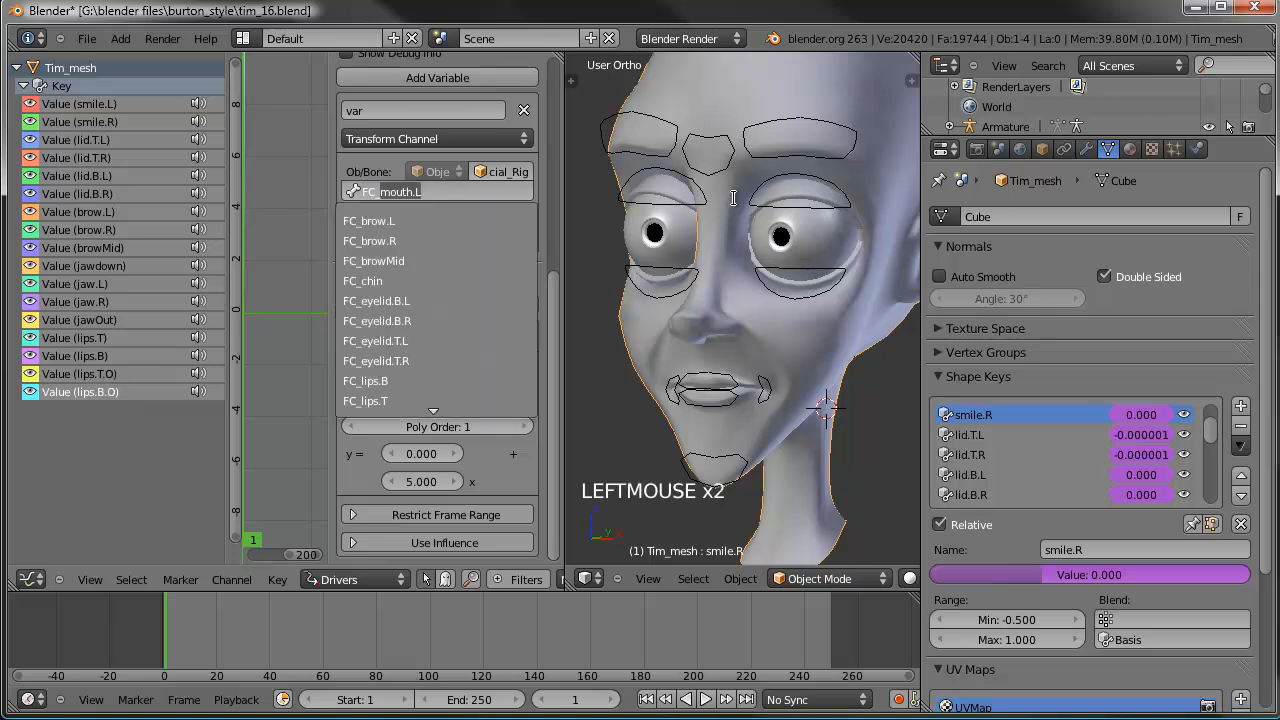
pyautogui.write('lips')
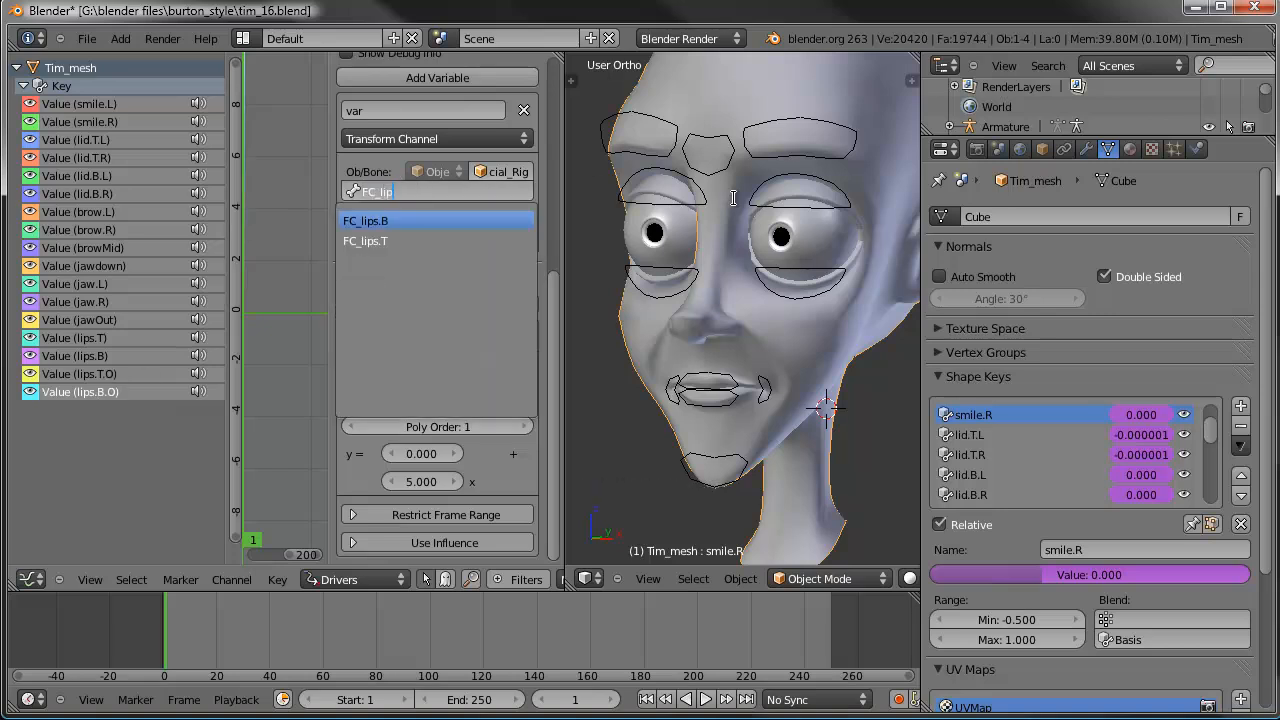
pyautogui.press('Return')
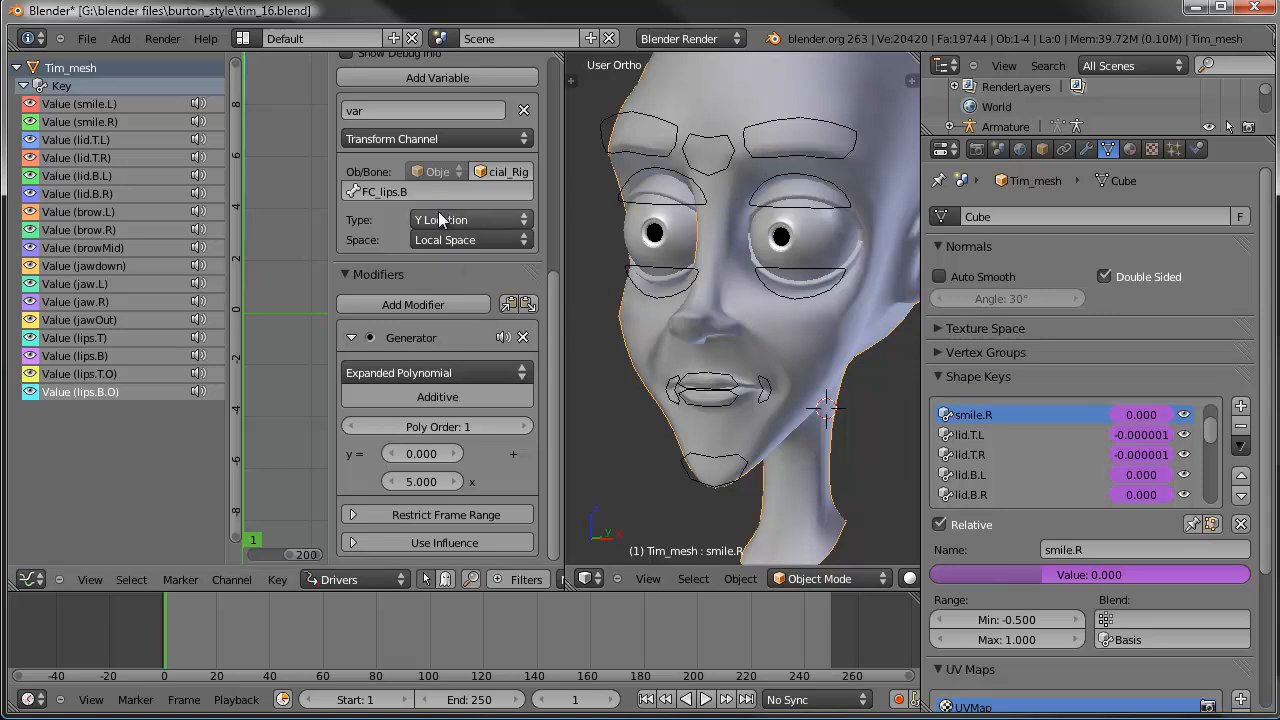
pyautogui.click(465, 220)
pyautogui.click(446, 283)
# Step: Test the outward lip drivers by trial-moving the lip control bones from a side angle
pyautogui.moveTo(829, 437); pyautogui.dragTo(717, 428, button='middle')
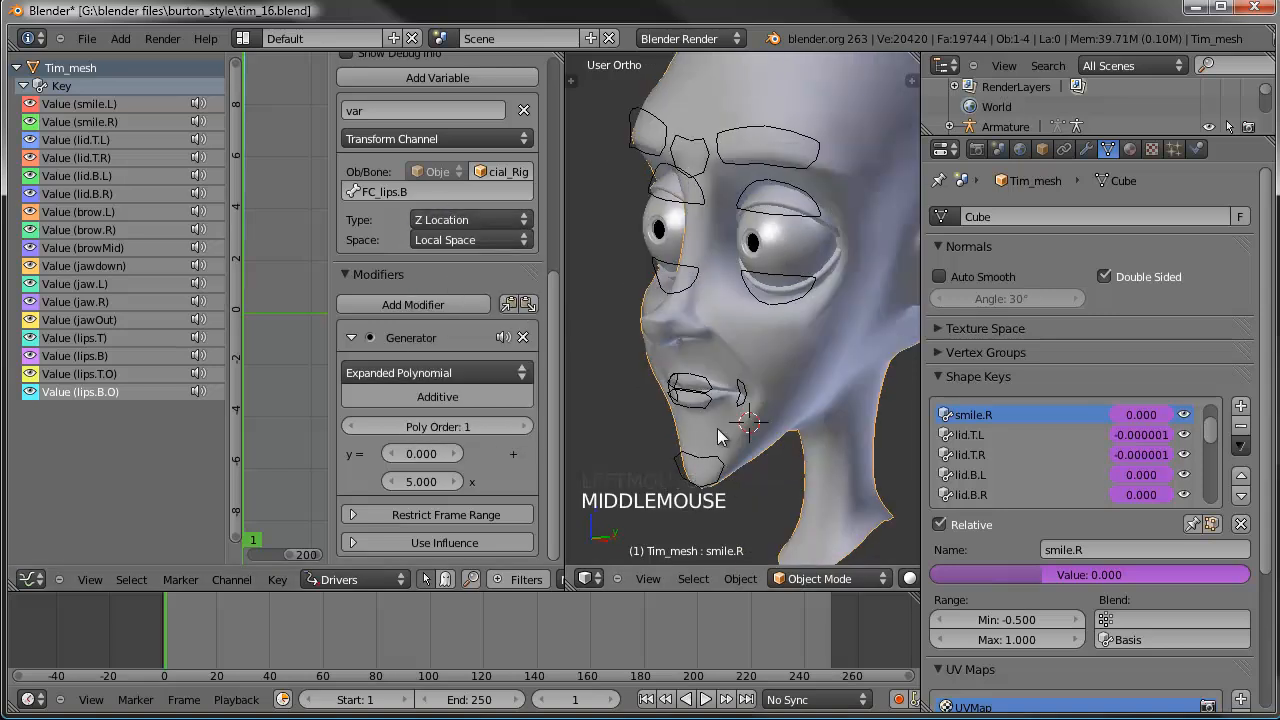
pyautogui.rightClick(704, 420)
pyautogui.keyDown('shift'); pyautogui.rightClick(713, 392); pyautogui.keyUp('shift')
pyautogui.moveTo(713, 392); pyautogui.dragTo(698, 390)
pyautogui.moveTo(698, 390); pyautogui.dragTo(834, 371, button='middle')
pyautogui.scroll(2, 737, 414)
pyautogui.keyDown('shift'); pyautogui.moveTo(737, 414); pyautogui.dragTo(808, 334, button='middle'); pyautogui.keyUp('shift')
pyautogui.rightClick(806, 391)
pyautogui.press('g')
pyautogui.press('g')
pyautogui.click(804, 406)
# Step: Test opening the lips by pulling the lower lip bone down and the upper lip bone up
pyautogui.rightClick(826, 268)
pyautogui.press('g')
pyautogui.rightClick(821, 308)
pyautogui.rightClick(819, 316)
pyautogui.press('g')
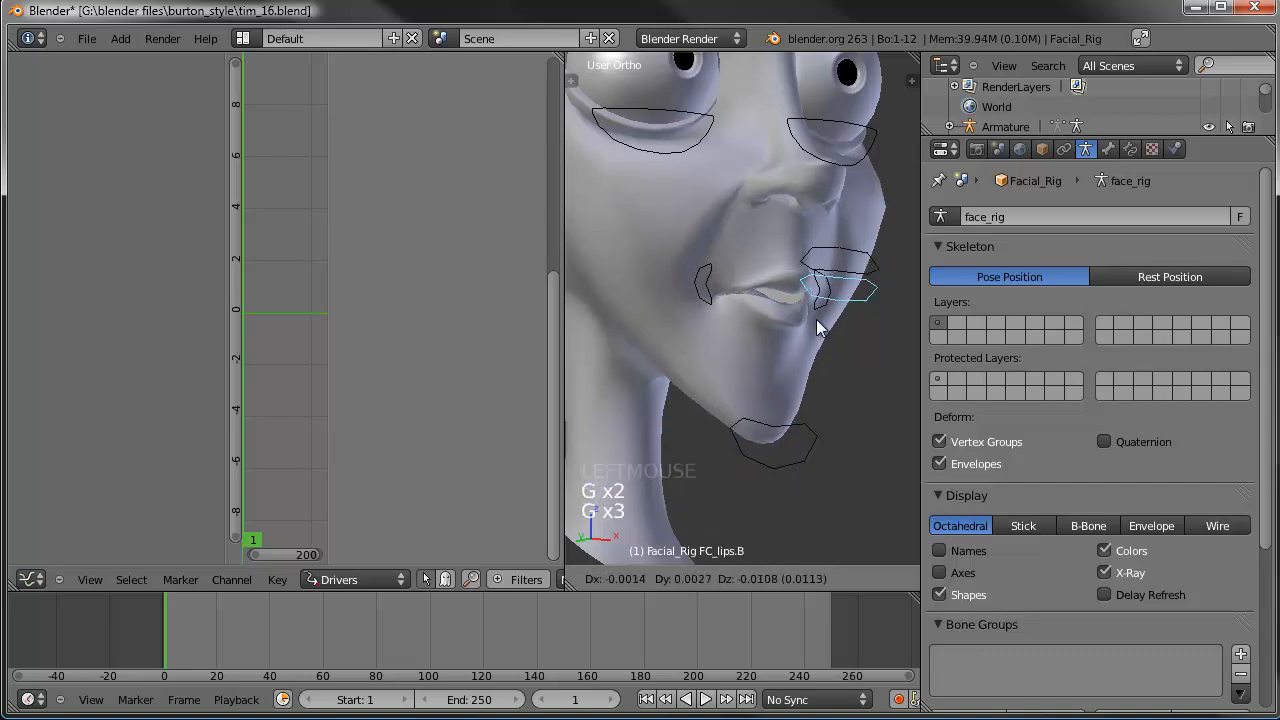
pyautogui.click(817, 335)
pyautogui.rightClick(835, 268)
pyautogui.press('g')
pyautogui.press('g')
pyautogui.click(835, 240)
# Step: Test the eyelid drivers by raising the lower lid bones and lowering the upper lid bones on both eyes
pyautogui.scroll(-3, 833, 250)
pyautogui.moveTo(828, 310); pyautogui.dragTo(729, 324, button='middle')
pyautogui.press('a')
pyautogui.rightClick(830, 211)
pyautogui.press('g')
pyautogui.press('g')
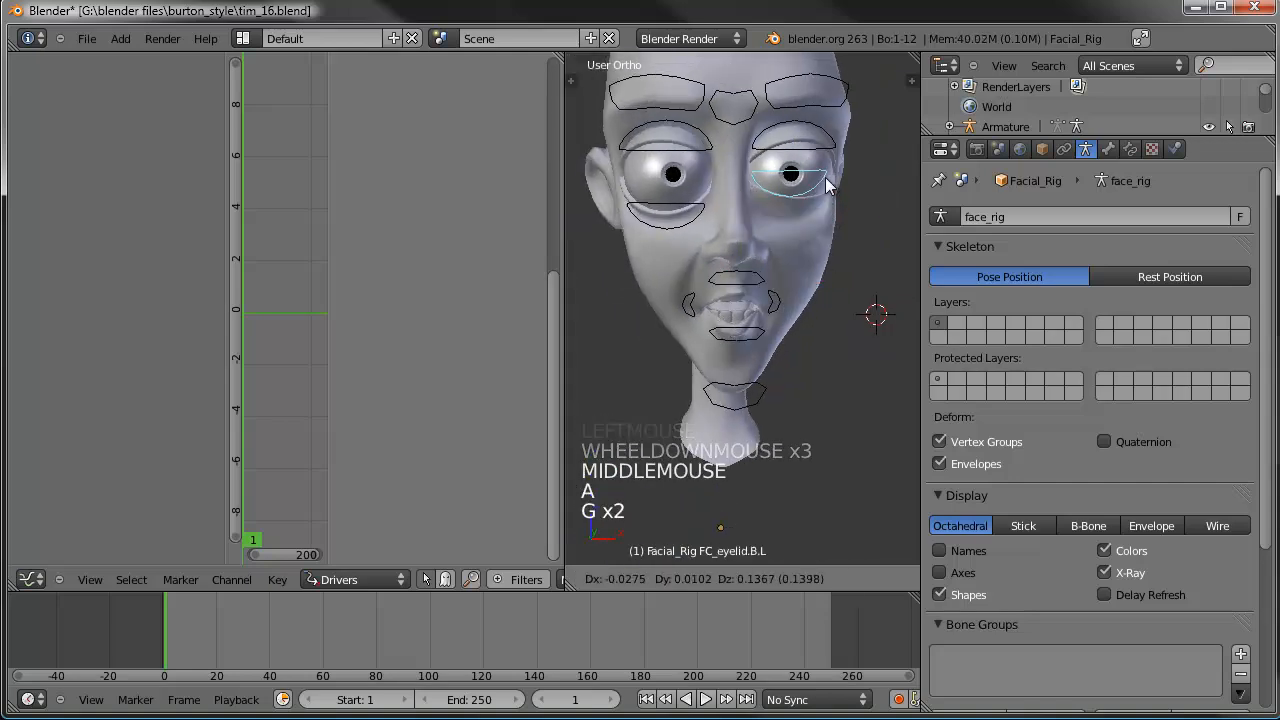
pyautogui.click(825, 177)
pyautogui.rightClick(690, 165)
pyautogui.press('g')
pyautogui.press('g')
pyautogui.click(693, 182)
pyautogui.press('g')
pyautogui.press('g')
pyautogui.click(693, 186)
pyautogui.press('g')
pyautogui.press('g')
pyautogui.click(780, 160)
# Step: Test the brow drivers by moving the middle, left and right brow bones down
pyautogui.rightClick(755, 150)
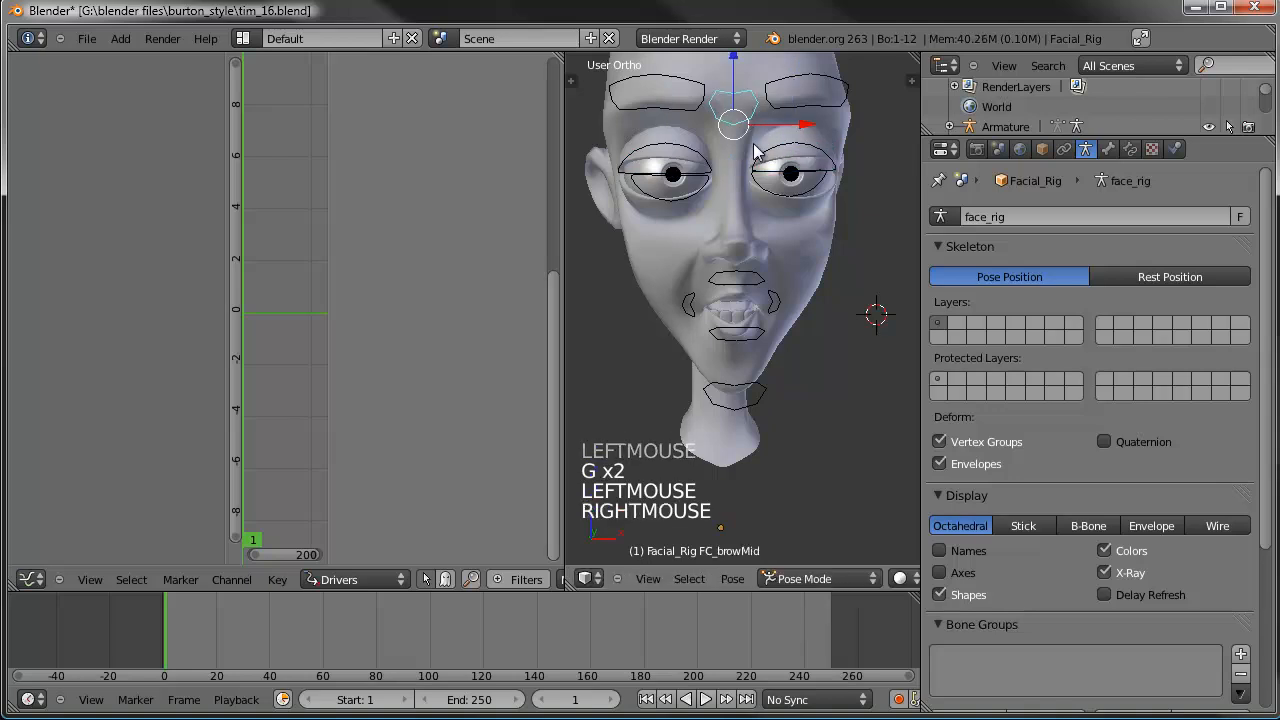
pyautogui.press('g')
pyautogui.click(753, 198)
pyautogui.rightClick(791, 108)
pyautogui.press('g')
pyautogui.click(790, 157)
pyautogui.rightClick(657, 93)
pyautogui.press('g')
pyautogui.click(650, 165)
# Step: Test the jaw and smile drivers by moving the chin bone and both mouth corner bones up
pyautogui.moveTo(650, 165); pyautogui.dragTo(751, 323, button='middle')
pyautogui.rightClick(737, 375)
pyautogui.press('g')
pyautogui.press('g')
pyautogui.click(762, 298)
pyautogui.rightClick(761, 293)
pyautogui.press('g')
pyautogui.click(782, 257)
pyautogui.rightClick(684, 299)
pyautogui.press('g')
pyautogui.click(653, 259)
# Step: Adjust the upper and lower lip bones to test them within the combined expression
pyautogui.rightClick(714, 266)
pyautogui.press('g')
pyautogui.click(714, 285)
pyautogui.rightClick(723, 320)
pyautogui.press('g')
pyautogui.click(725, 318)
# Step: Clear the location and rotation of all the facial bones and save over tim_16.blend
pyautogui.moveTo(725, 318); pyautogui.dragTo(810, 350, button='middle')
pyautogui.press('a')
pyautogui.scroll(-2, 800, 335)
pyautogui.press('a')
pyautogui.hotkey('alt', 'g')
pyautogui.hotkey('alt', 'r')
pyautogui.press('a')
pyautogui.scroll(2, 782, 351)
pyautogui.hotkey('ctrl', 's')
pyautogui.click(810, 350)
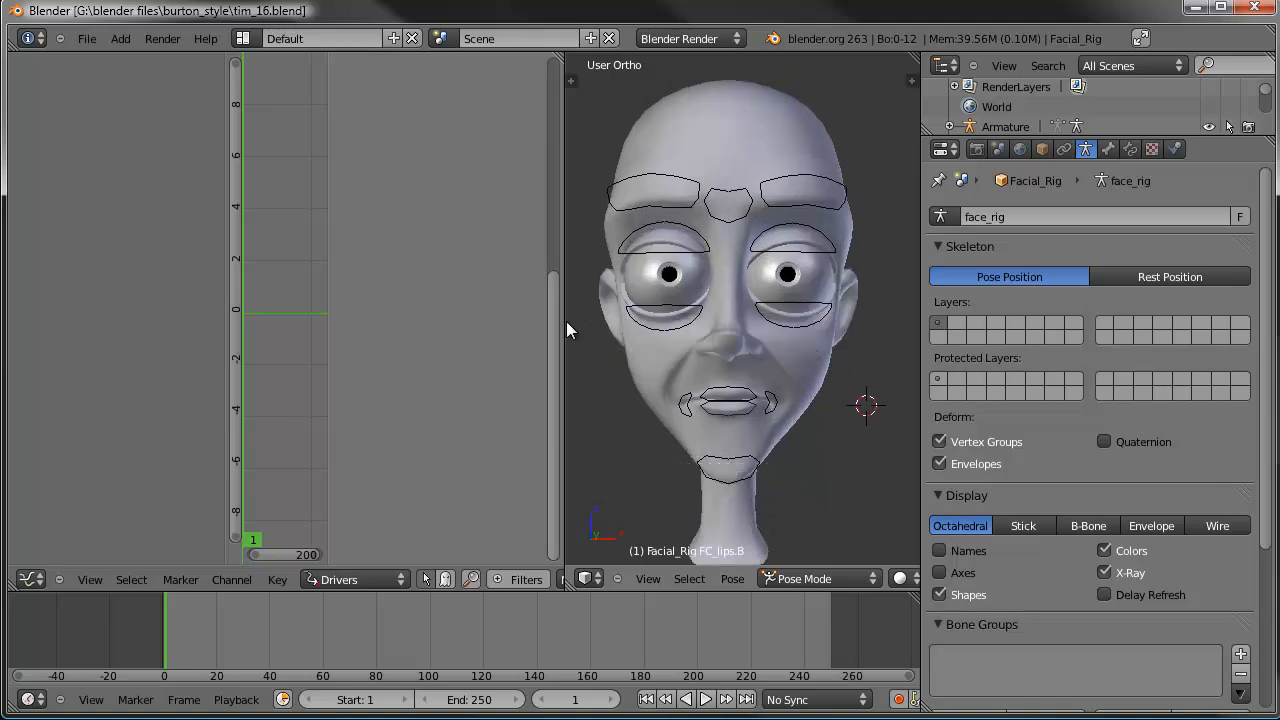
# Step: Widen the 3D view and turn on the scene layers holding the body meshes and the body rig
pyautogui.moveTo(566, 321); pyautogui.dragTo(476, 318)
pyautogui.scroll(-1, 700, 340)
pyautogui.keyDown('shift'); pyautogui.moveTo(700, 340); pyautogui.dragTo(705, 275, button='middle'); pyautogui.keyUp('shift')
pyautogui.rightClick(642, 250)
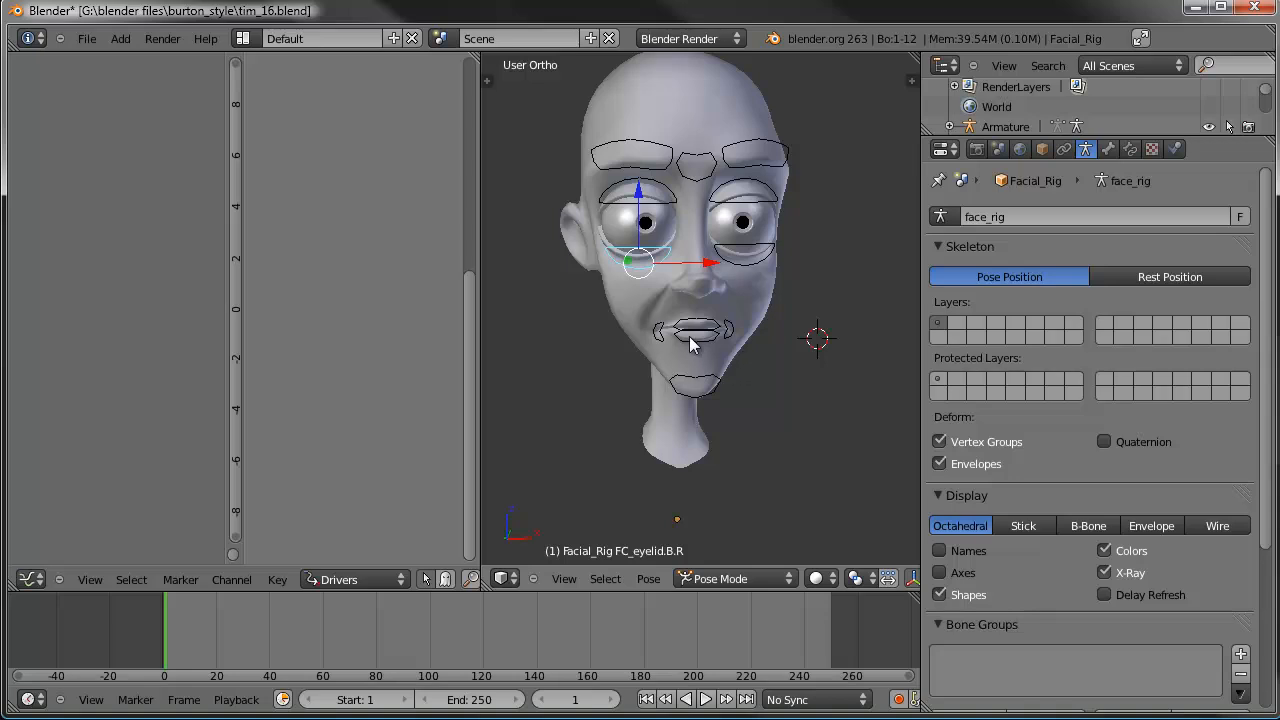
pyautogui.scroll(-1, 712, 336)
pyautogui.scroll(-2, 716, 366)
pyautogui.scroll(-1, 716, 366)
pyautogui.keyDown('shift'); pyautogui.moveTo(716, 366); pyautogui.dragTo(673, 285, button='middle'); pyautogui.keyUp('shift')
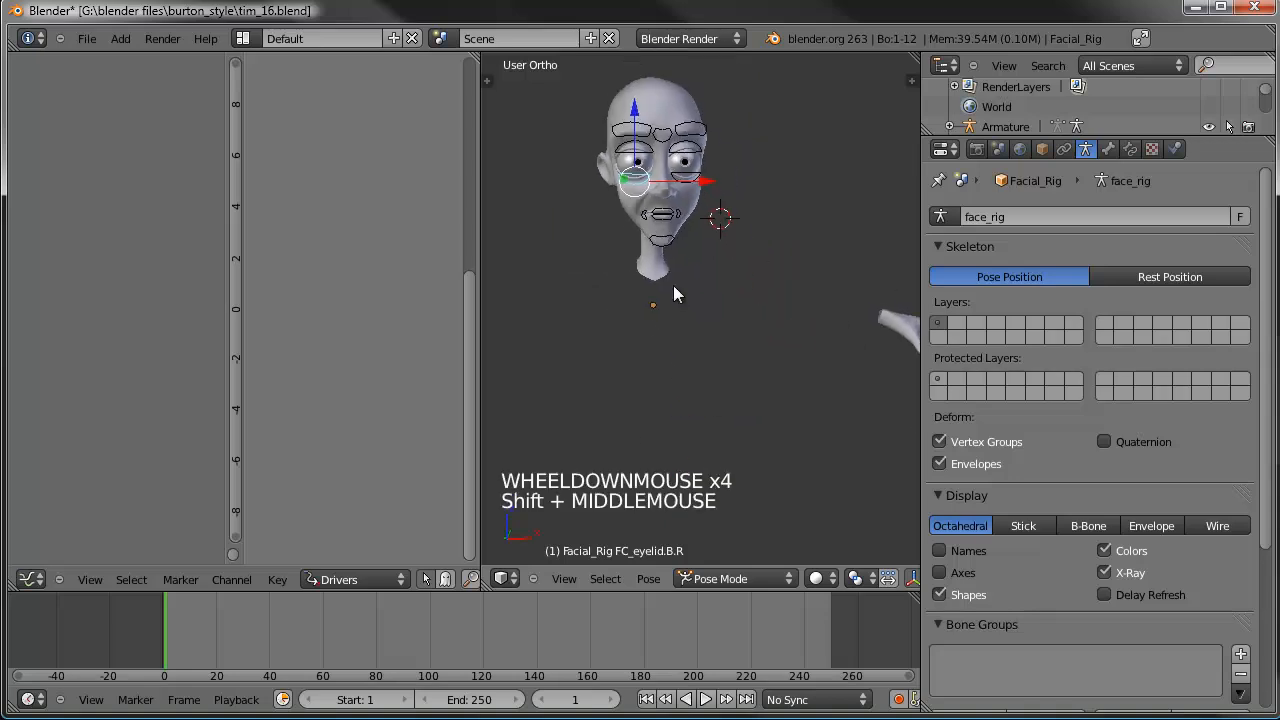
pyautogui.moveTo(843, 580); pyautogui.dragTo(600, 578, button='middle')
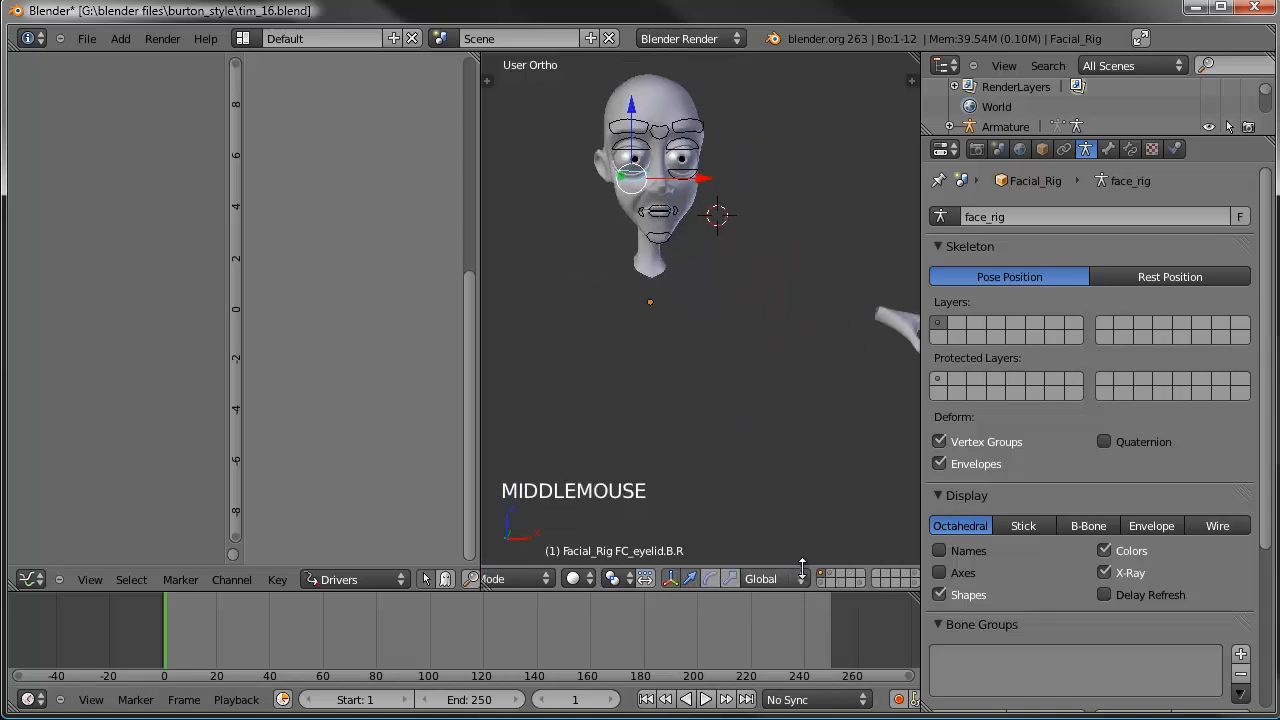
pyautogui.keyDown('shift'); pyautogui.click(835, 580); pyautogui.keyUp('shift')
pyautogui.scroll(-2, 664, 357)
pyautogui.keyDown('shift'); pyautogui.moveTo(664, 357); pyautogui.dragTo(770, 399, button='middle'); pyautogui.keyUp('shift')
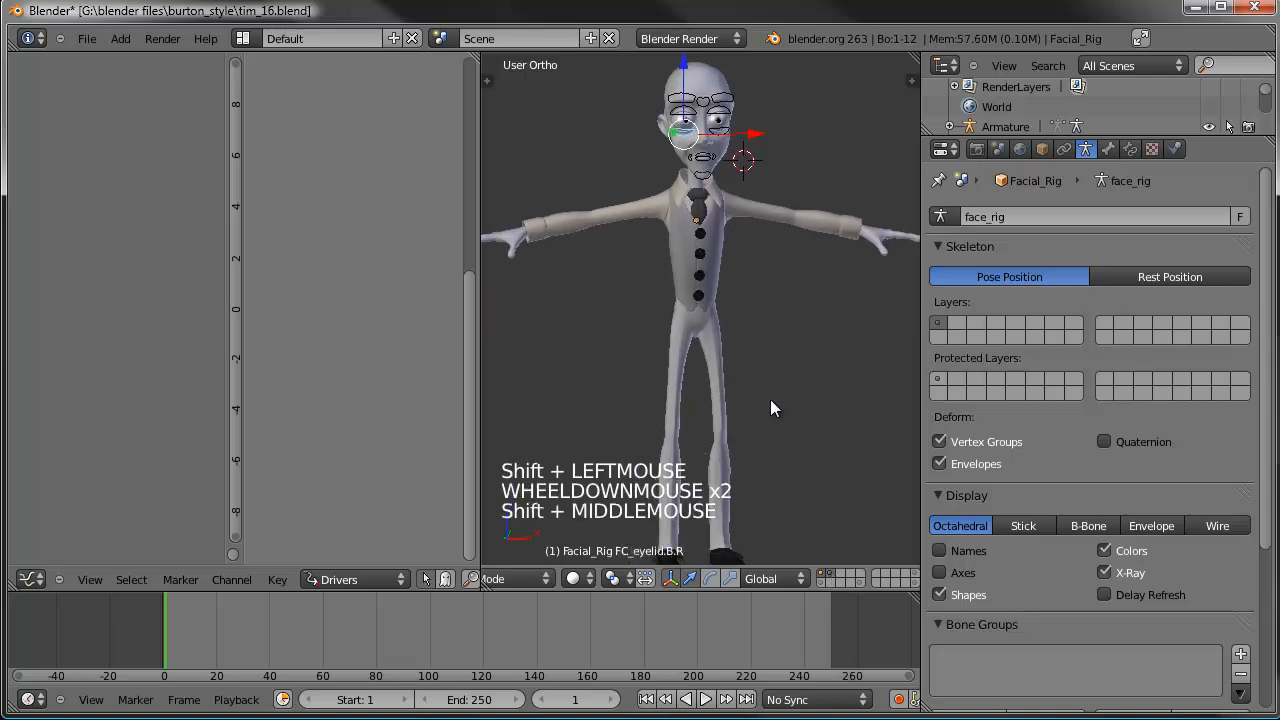
pyautogui.keyDown('shift'); pyautogui.click(818, 583); pyautogui.keyUp('shift')
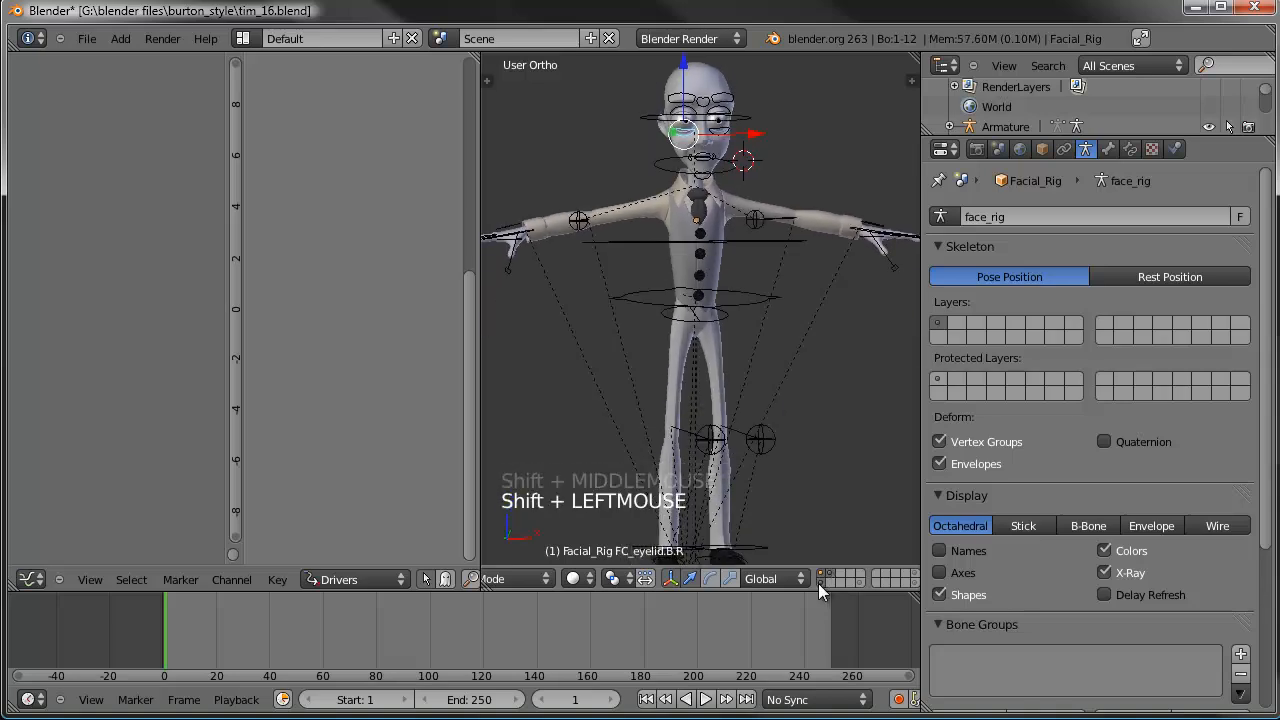
# Step: Return both the body rig and Facial_Rig from Pose Mode to Object Mode
pyautogui.rightClick(751, 309)
pyautogui.keyDown('shift'); pyautogui.moveTo(751, 312); pyautogui.dragTo(749, 345, button='middle'); pyautogui.keyUp('shift')
pyautogui.moveTo(677, 368); pyautogui.dragTo(650, 292, button='middle')
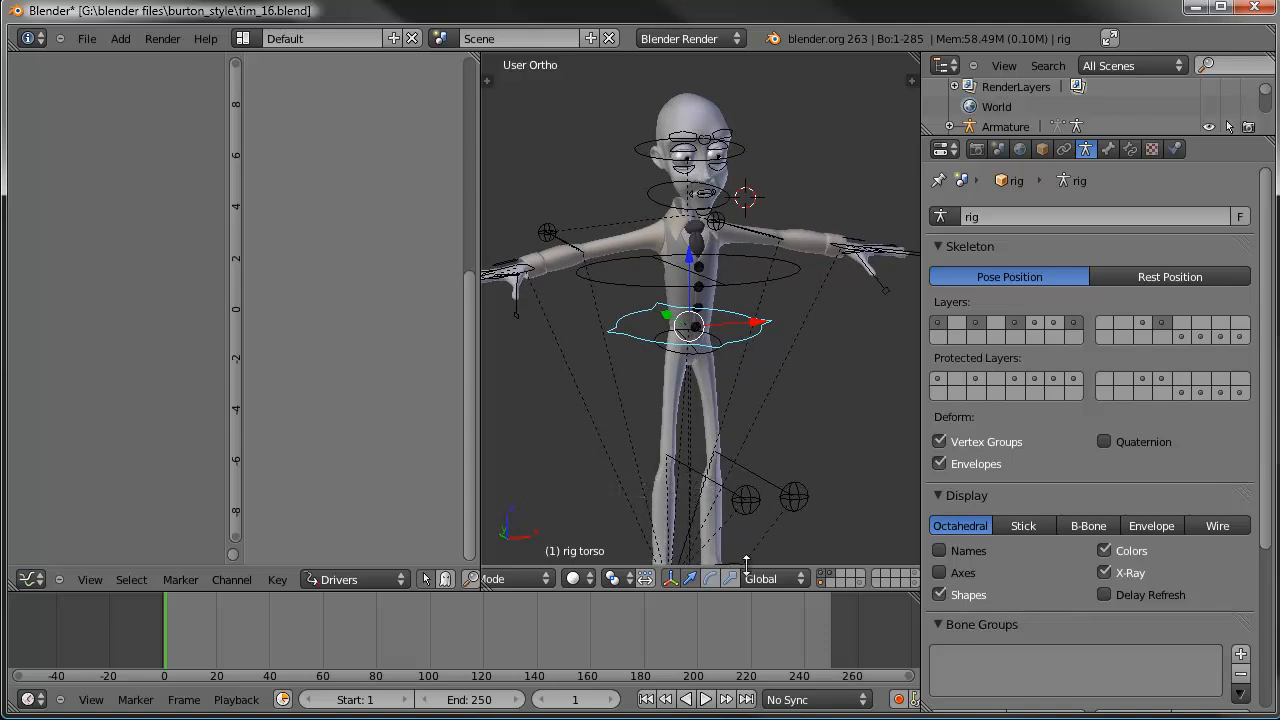
pyautogui.click(525, 578)
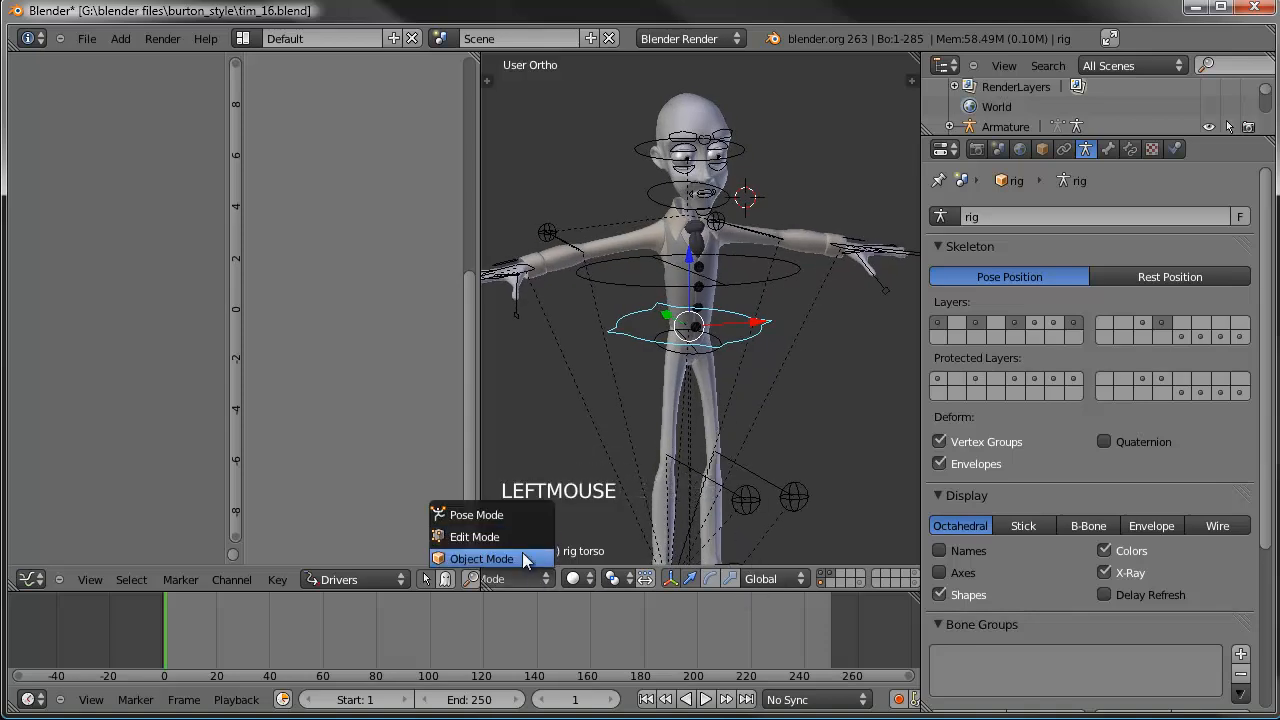
pyautogui.click(529, 556)
pyautogui.rightClick(726, 137)
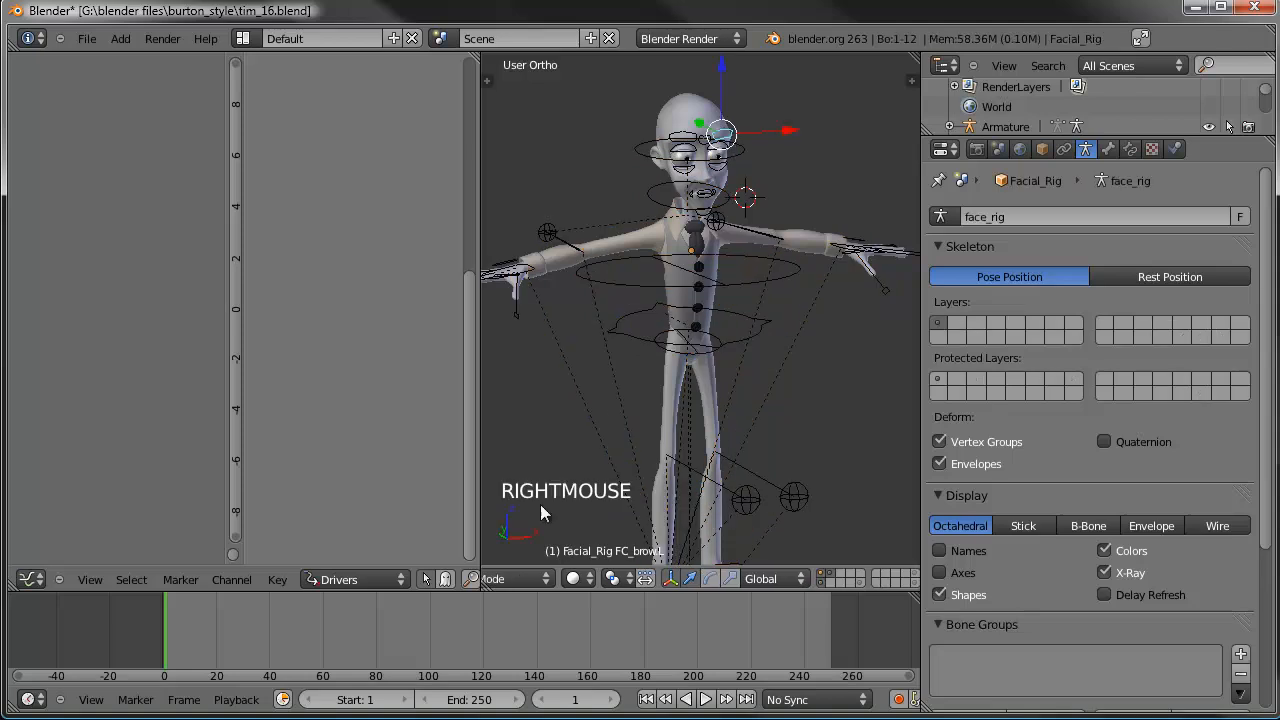
pyautogui.click(508, 581)
pyautogui.click(513, 564)
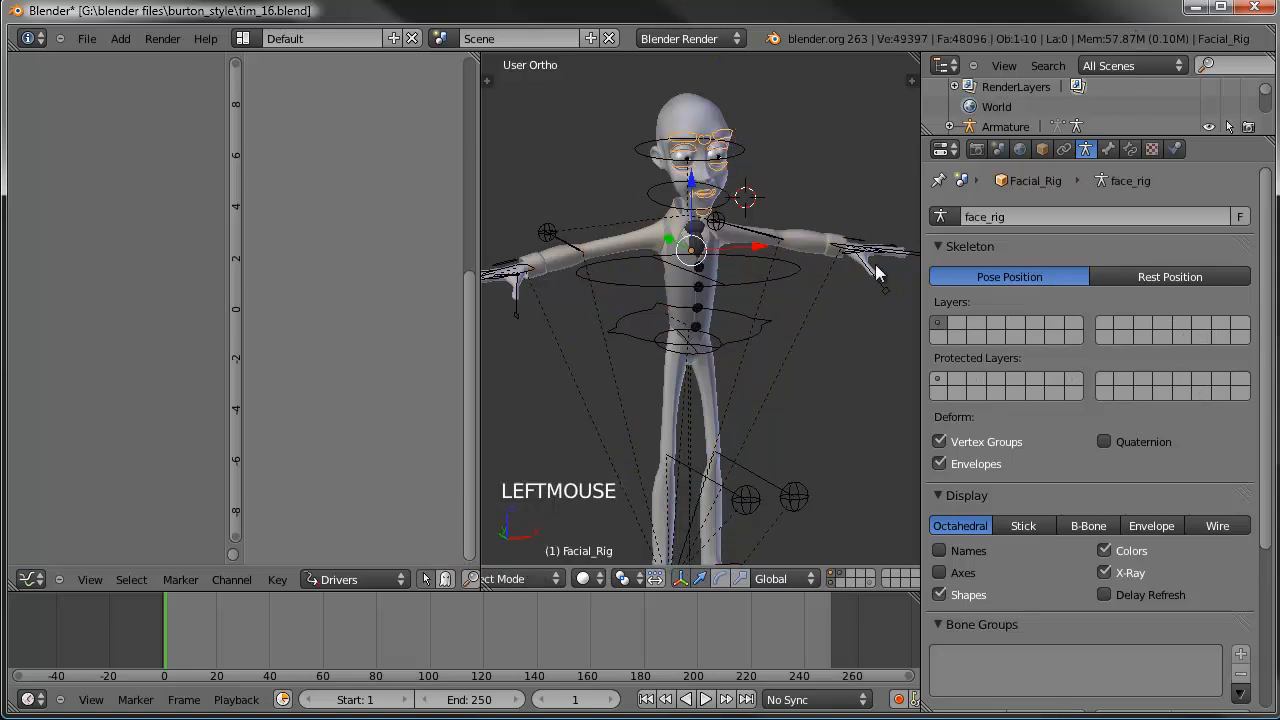
# Step: Move all of Facial_Rig's bones to the first bone layer of the second row and display only that layer
pyautogui.keyDown('shift'); pyautogui.moveTo(771, 143); pyautogui.dragTo(758, 251, button='middle'); pyautogui.keyUp('shift')
pyautogui.press('KP_1')
pyautogui.scroll(2, 780, 217)
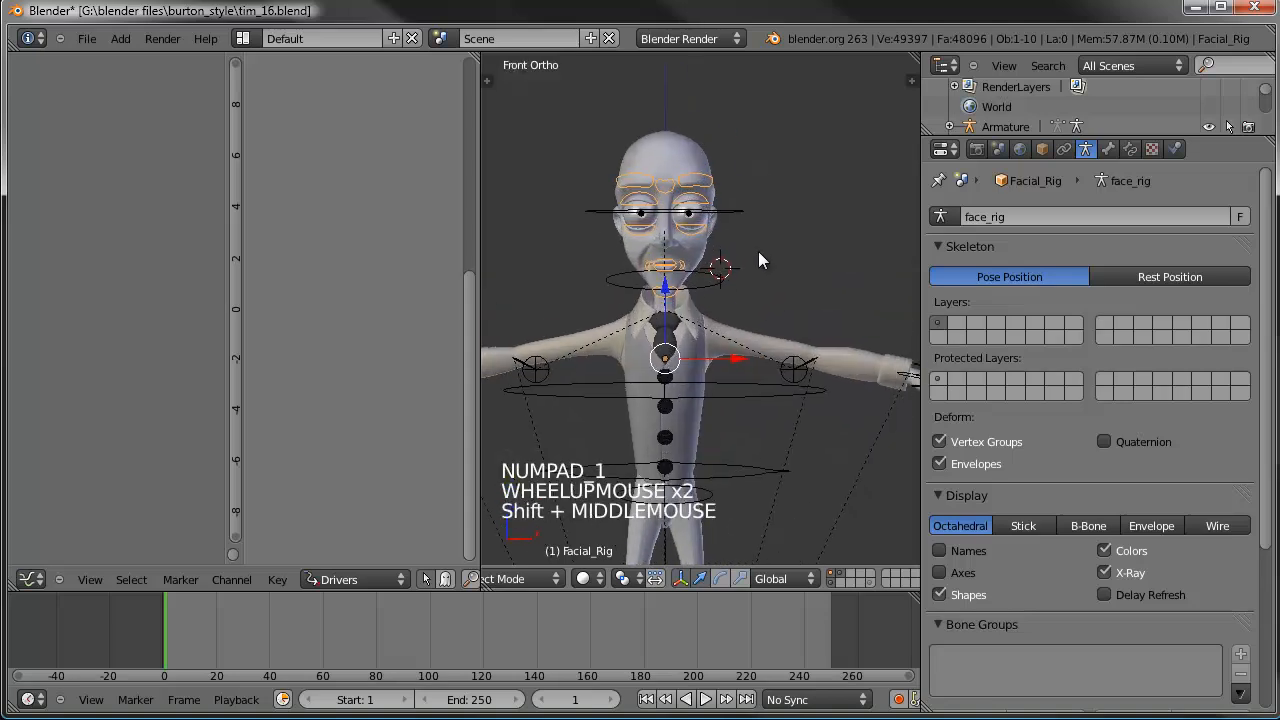
pyautogui.rightClick(688, 190)
pyautogui.rightClick(700, 194)
pyautogui.press('Tab')
pyautogui.press('a')
pyautogui.press('a')
pyautogui.press('a')
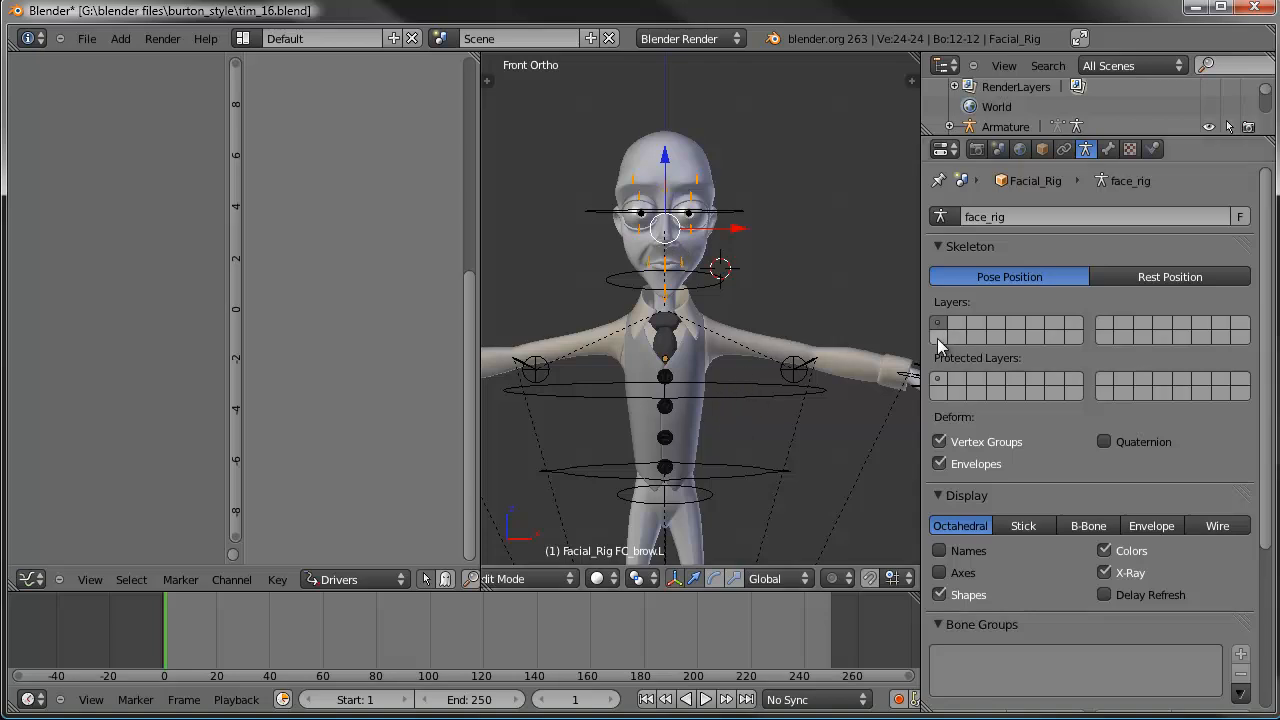
pyautogui.press('m')
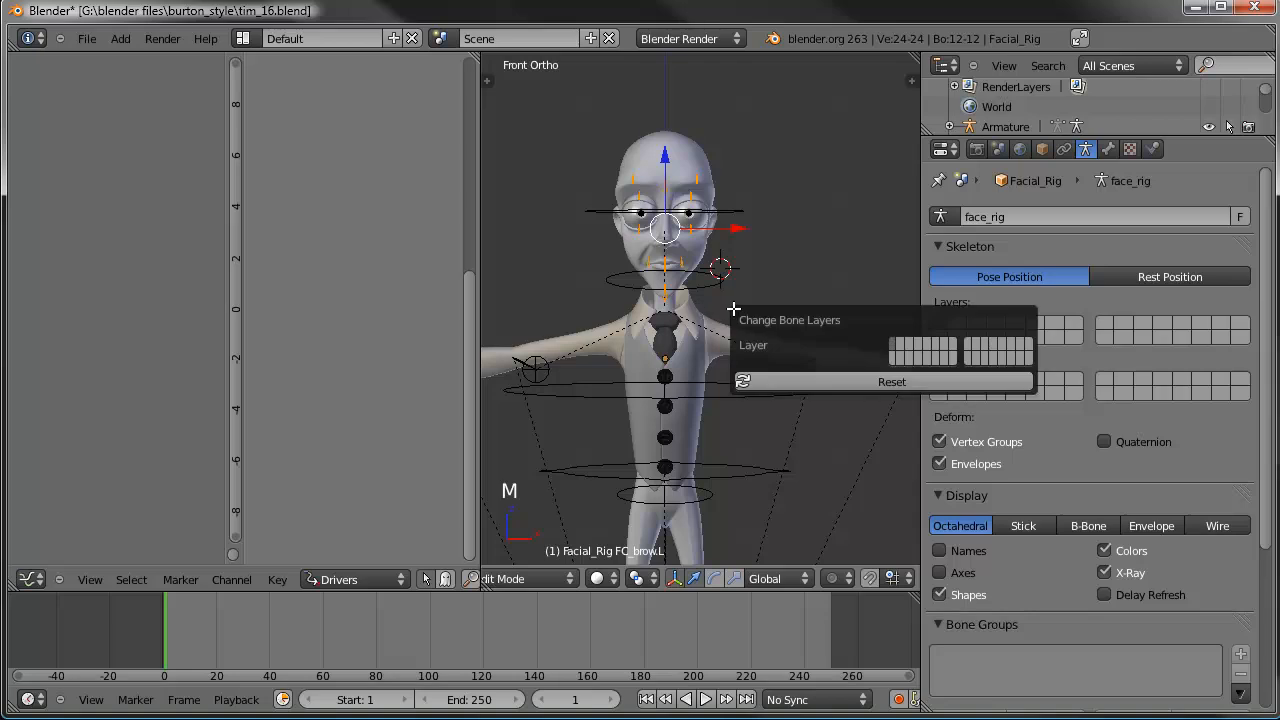
pyautogui.click(891, 357)
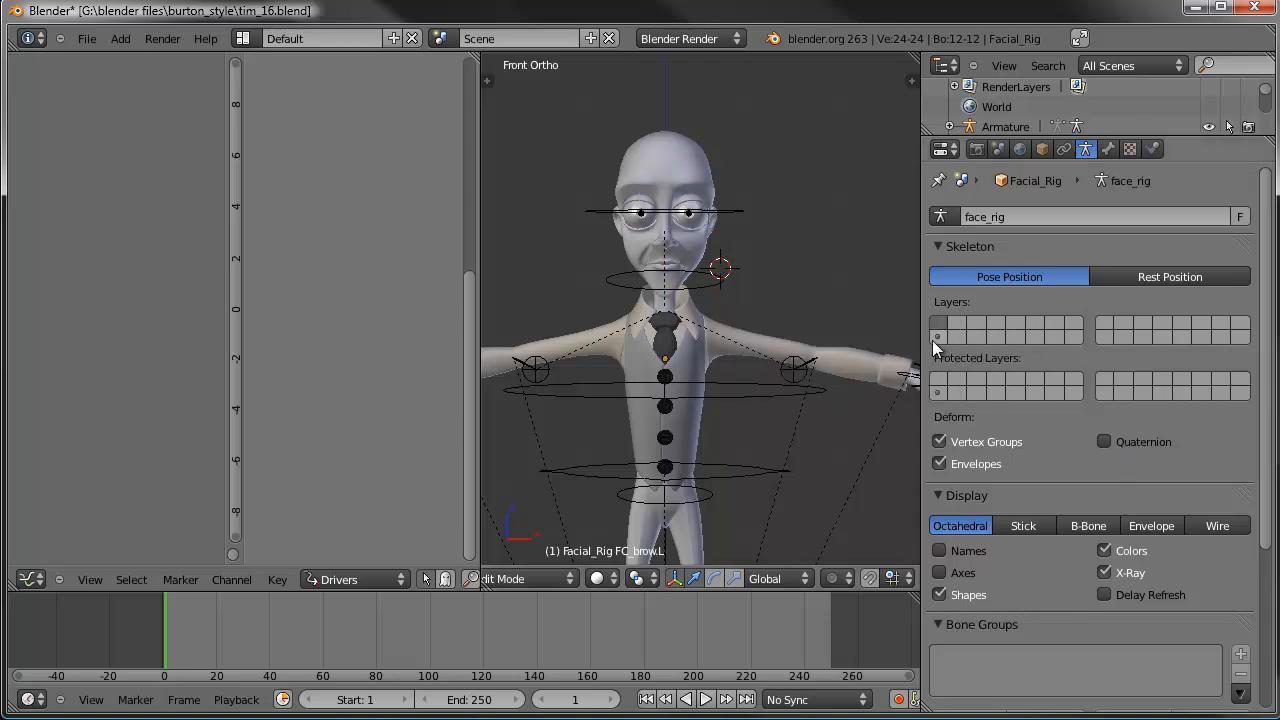
pyautogui.click(936, 338)
pyautogui.press('Tab')
# Step: Duplicate Facial_Rig in place
pyautogui.scroll(-3, 730, 325)
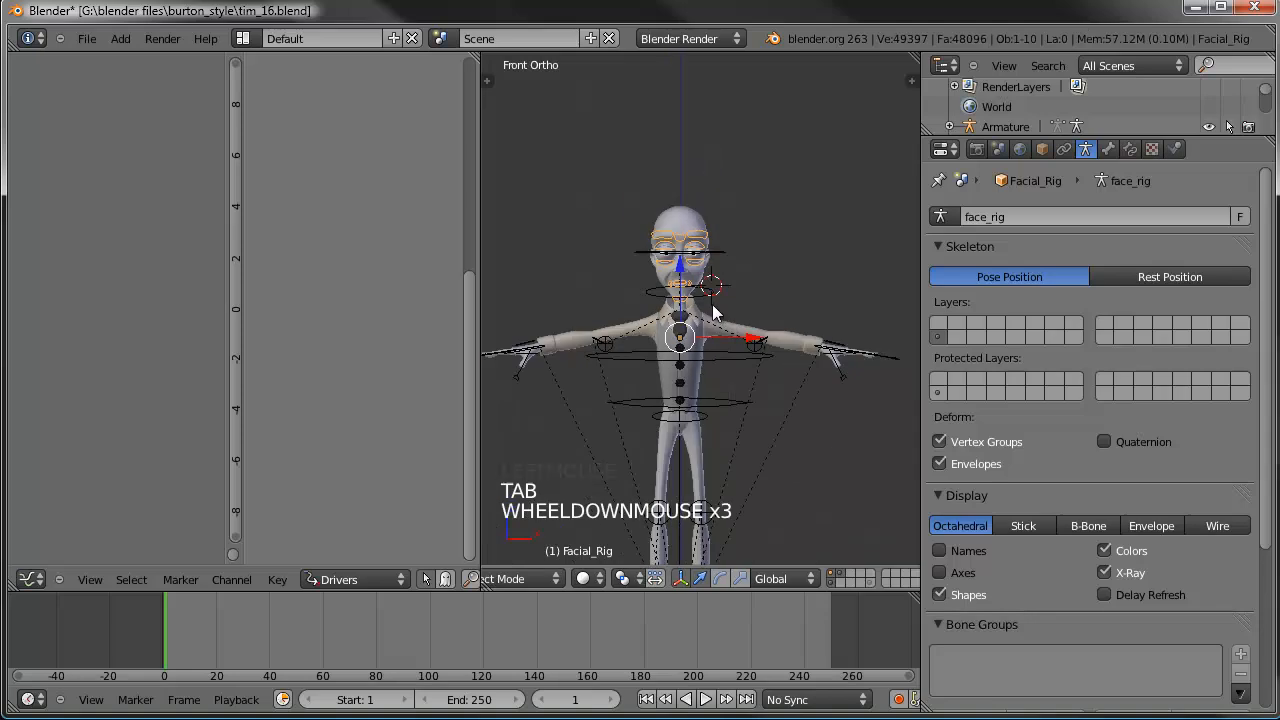
pyautogui.hotkey('shift', 'd')
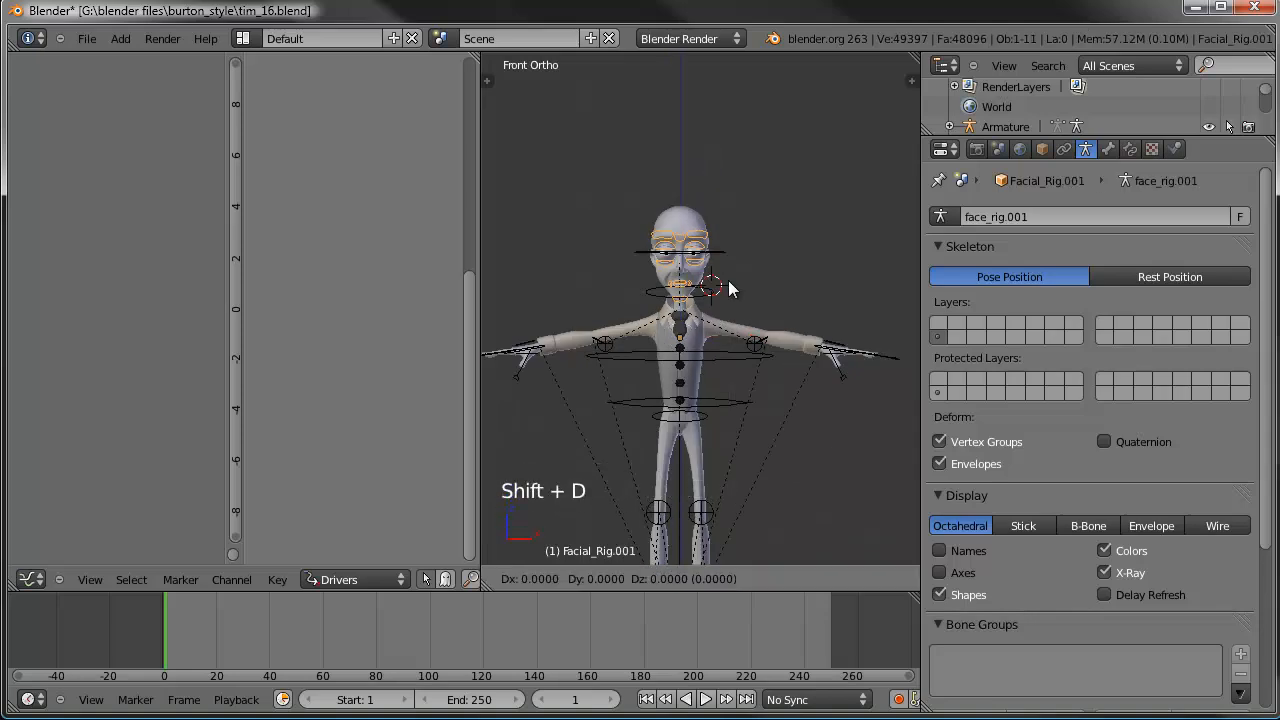
pyautogui.click(729, 289)
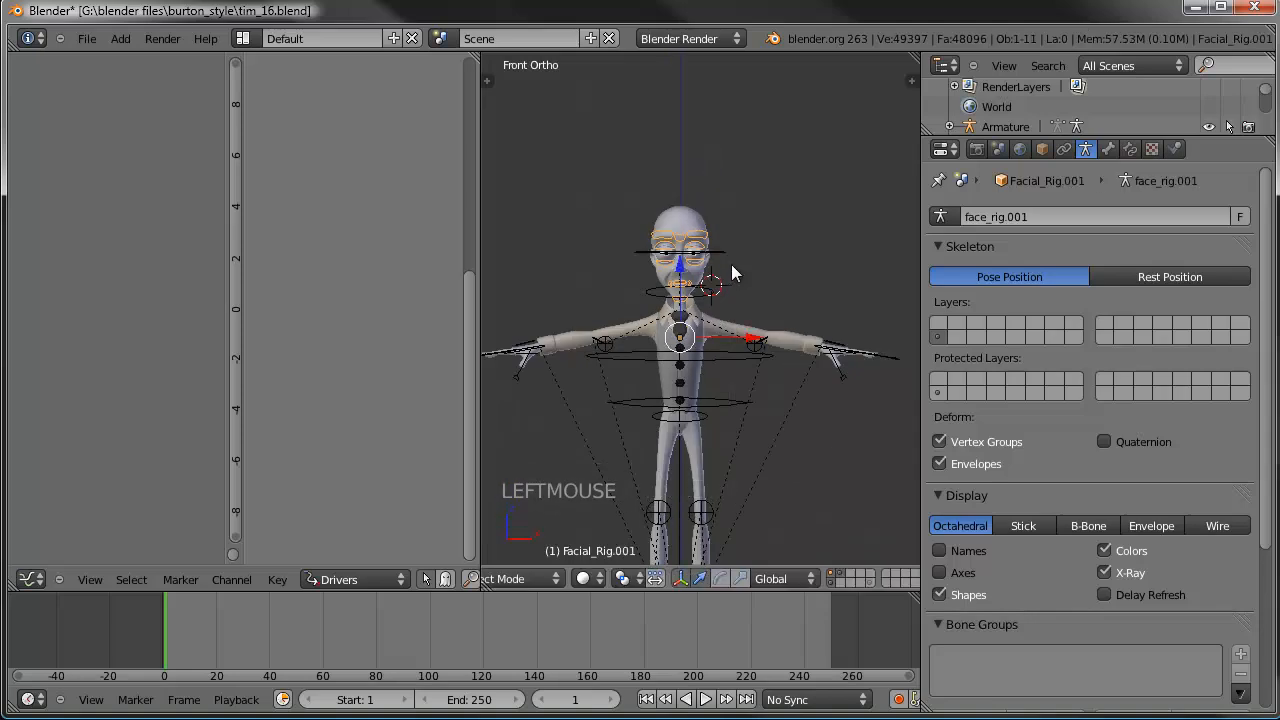
# Step: Move the original Facial_Rig to the last scene layer in the second row of the first layer block
pyautogui.rightClick(706, 240)
pyautogui.rightClick(704, 243)
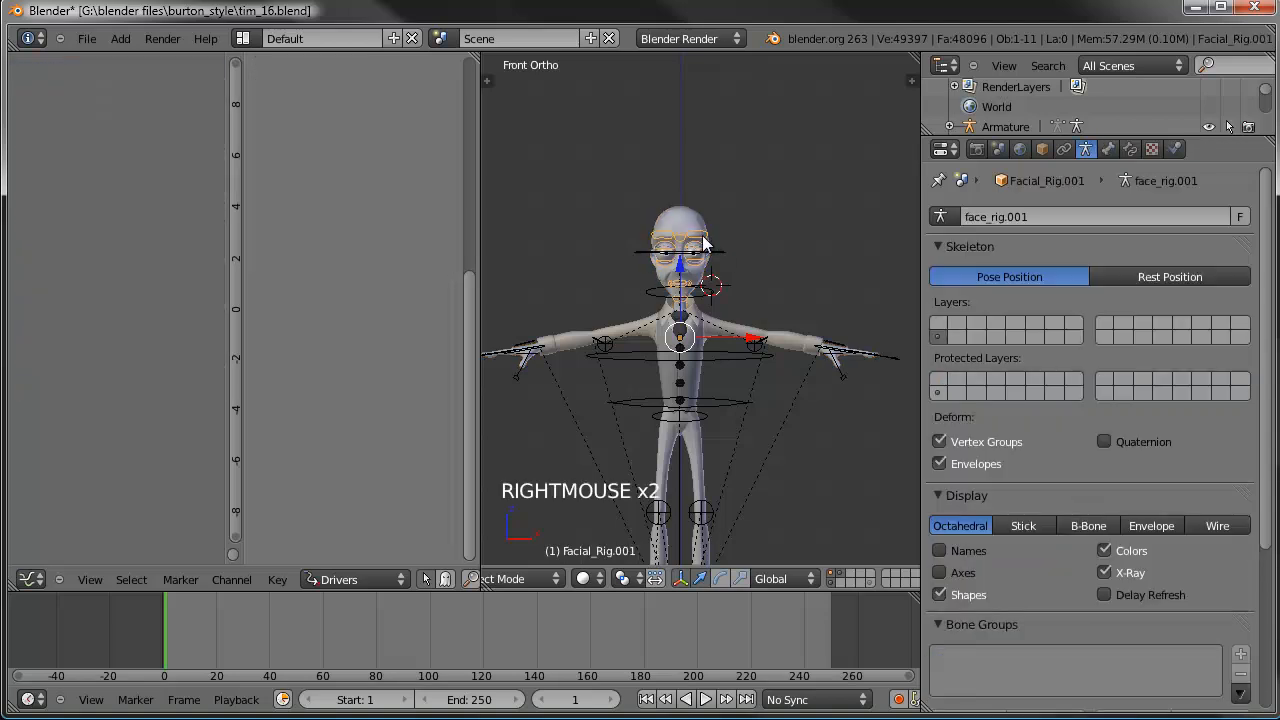
pyautogui.rightClick(706, 242)
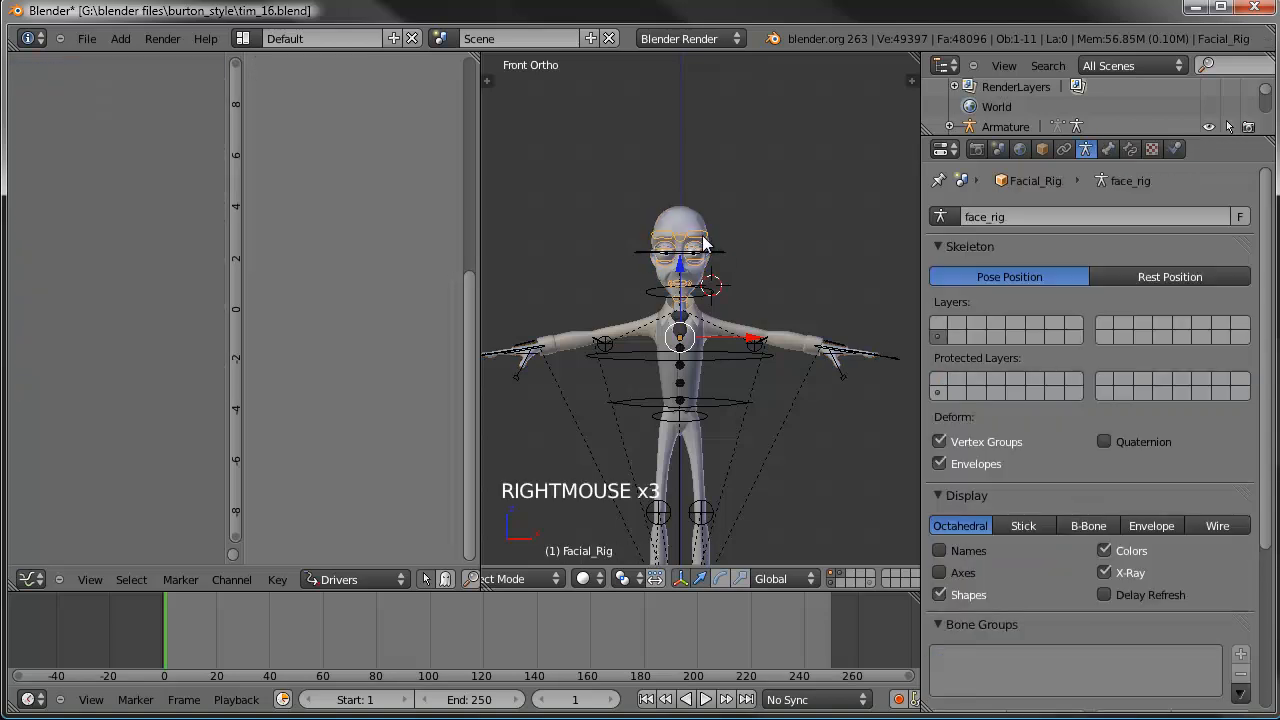
pyautogui.press('m')
pyautogui.press('m')
pyautogui.press('m')
pyautogui.press('m')
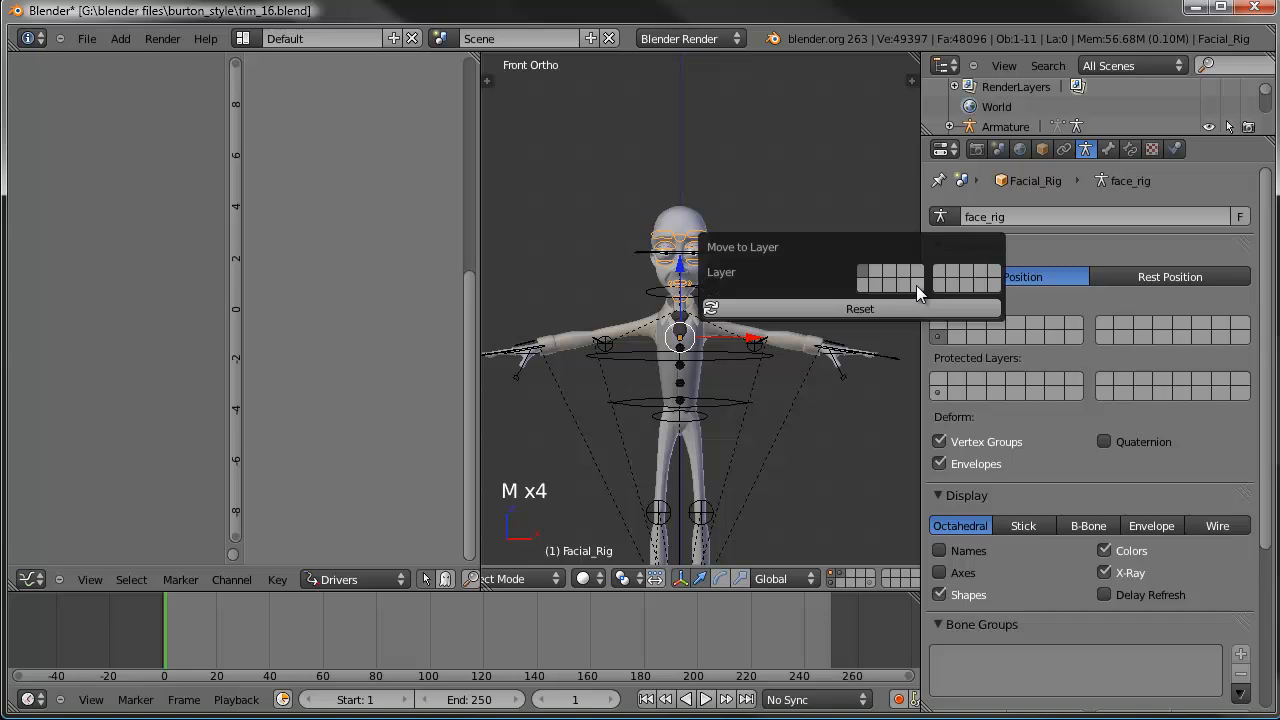
pyautogui.click(871, 579)
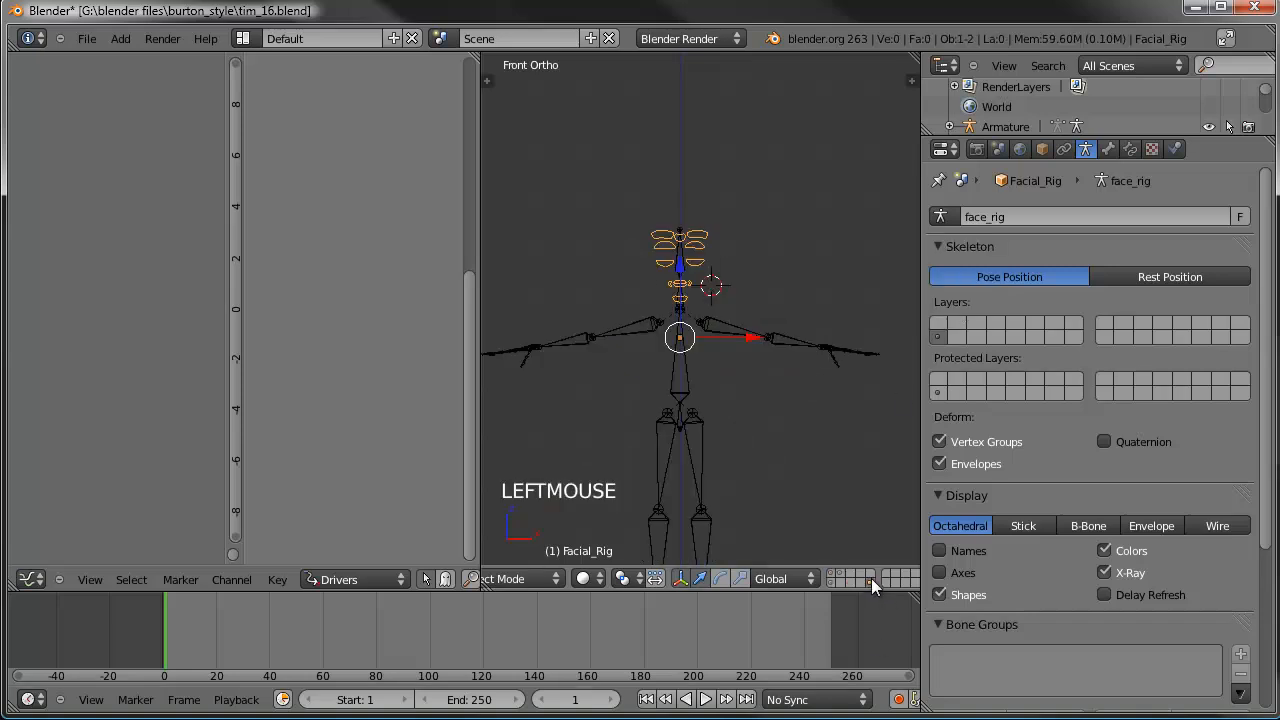
pyautogui.press('a')
# Step: Display the head mesh and body rig scene layers and join the duplicated facial rig into the body rig
pyautogui.click(831, 576)
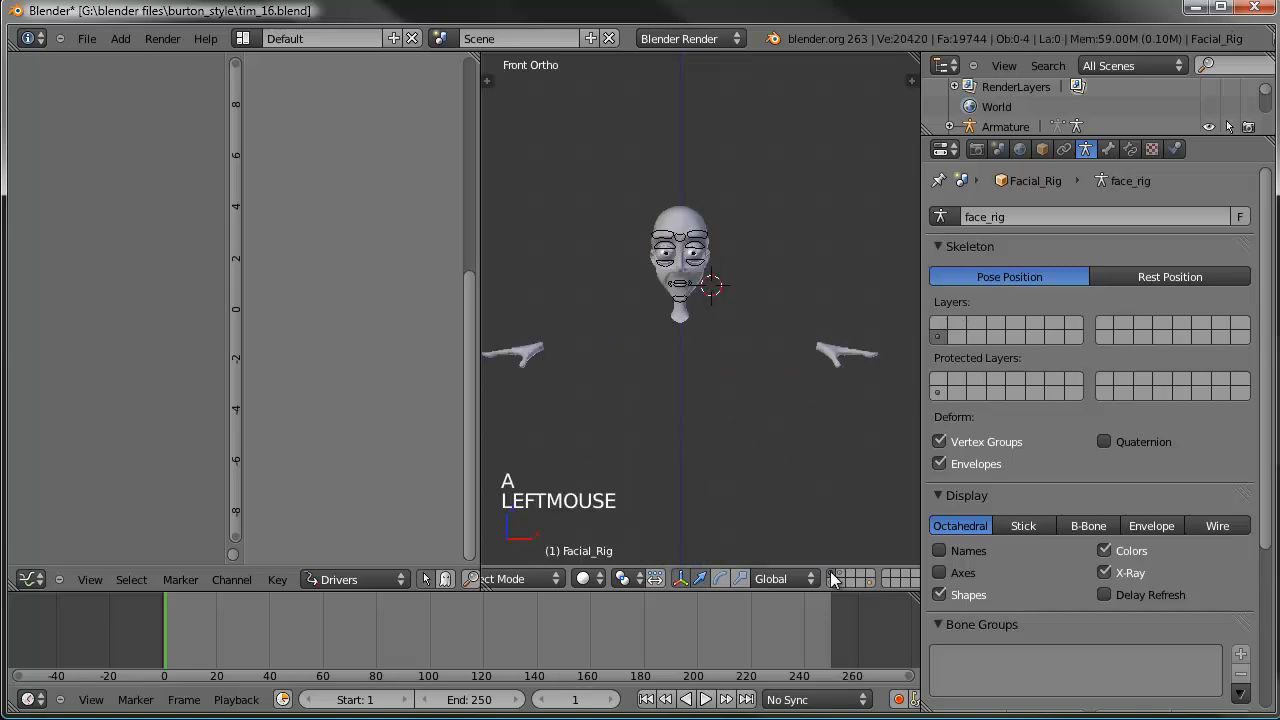
pyautogui.keyDown('shift'); pyautogui.click(831, 584); pyautogui.keyUp('shift')
pyautogui.scroll(4, 698, 245)
pyautogui.keyDown('shift'); pyautogui.moveTo(698, 245); pyautogui.dragTo(763, 284, button='middle'); pyautogui.keyUp('shift')
pyautogui.rightClick(712, 230)
pyautogui.rightClick(714, 227)
pyautogui.rightClick(763, 284)
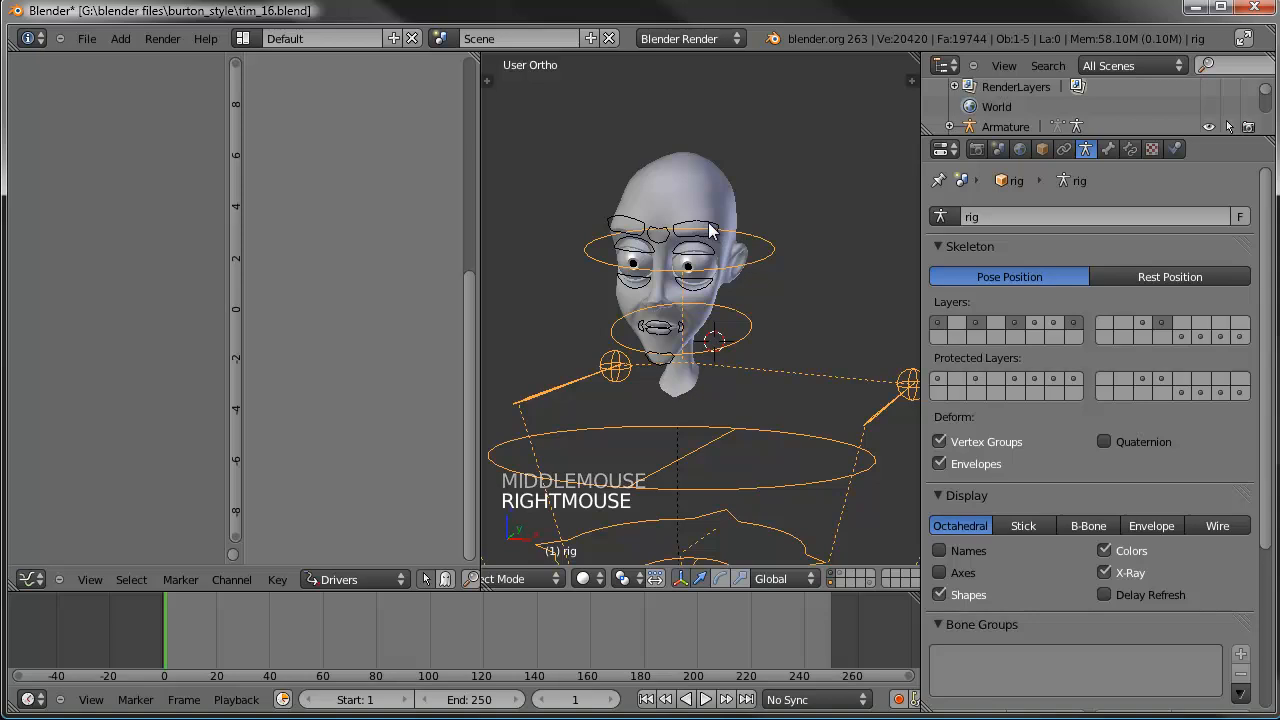
pyautogui.rightClick(725, 247)
pyautogui.keyDown('shift'); pyautogui.rightClick(767, 253); pyautogui.keyUp('shift')
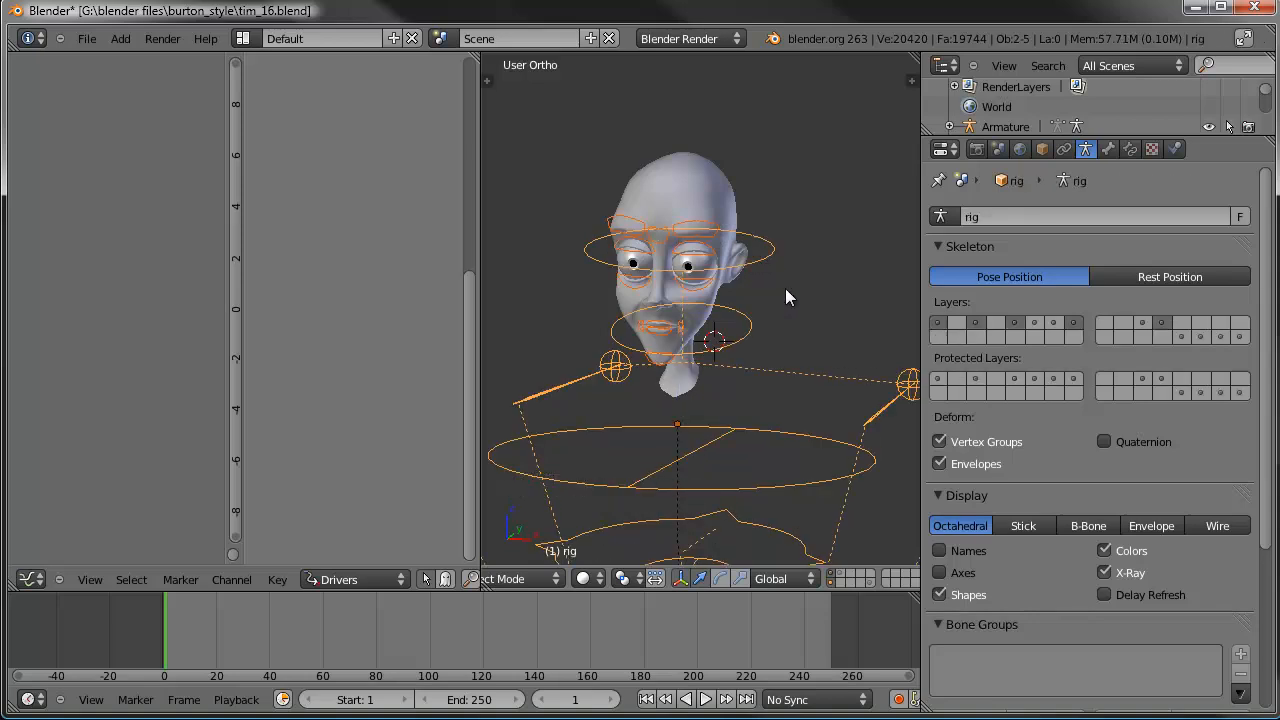
pyautogui.hotkey('ctrl', 'j')
# Step: Display only the joined rig's first bone layer of the second row, which holds the facial controls
pyautogui.keyDown('shift'); pyautogui.click(939, 340); pyautogui.keyUp('shift')
pyautogui.moveTo(704, 339); pyautogui.dragTo(872, 322, button='middle')
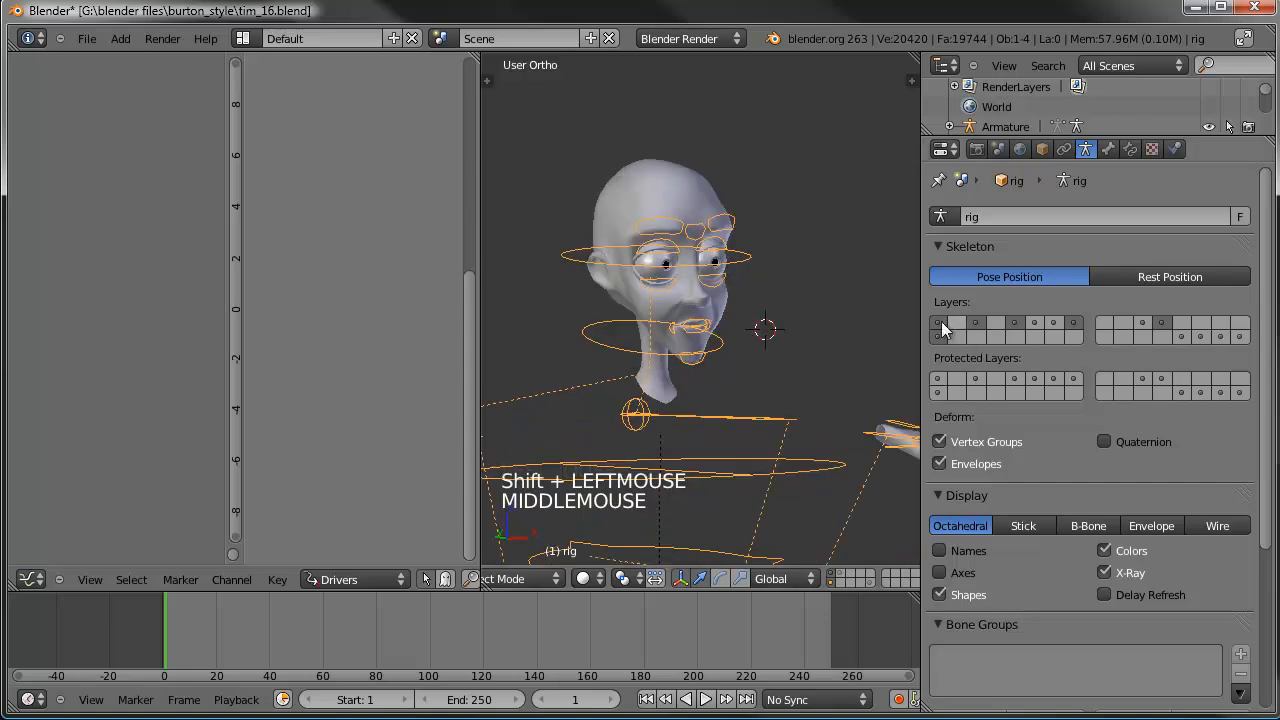
pyautogui.moveTo(763, 293); pyautogui.dragTo(716, 310, button='middle')
pyautogui.scroll(1, 720, 303)
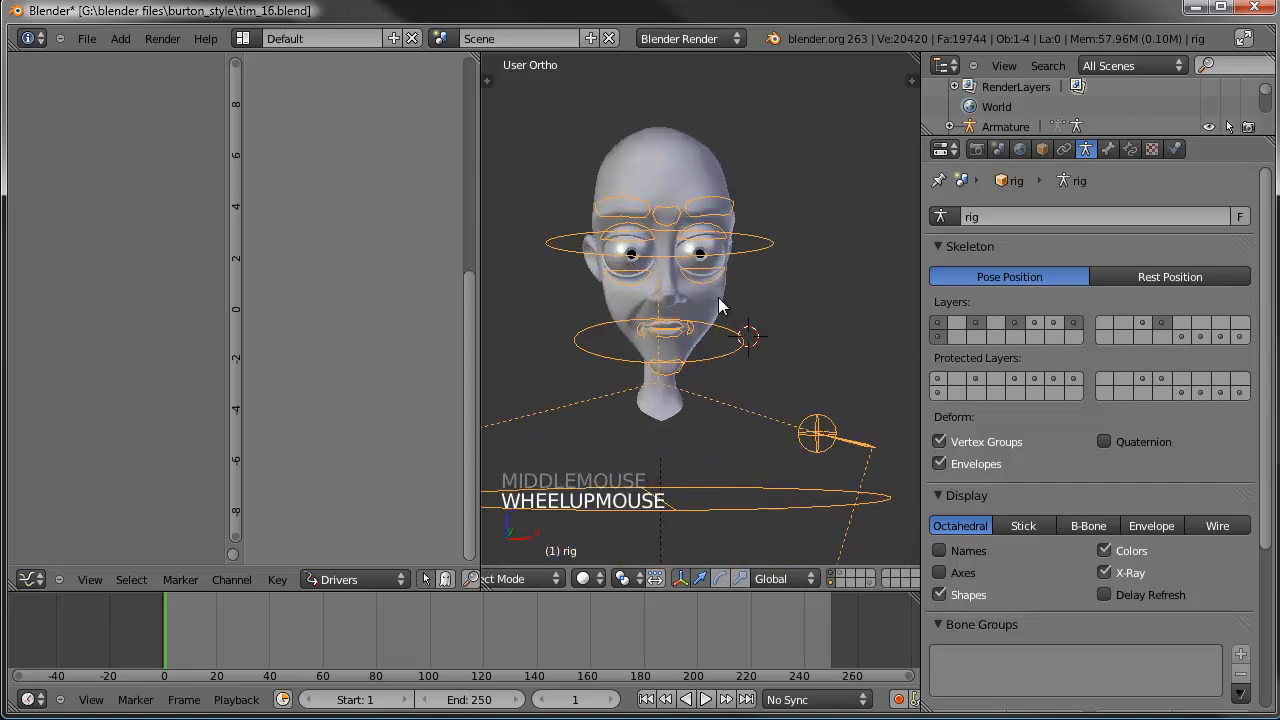
pyautogui.press('KP_1')
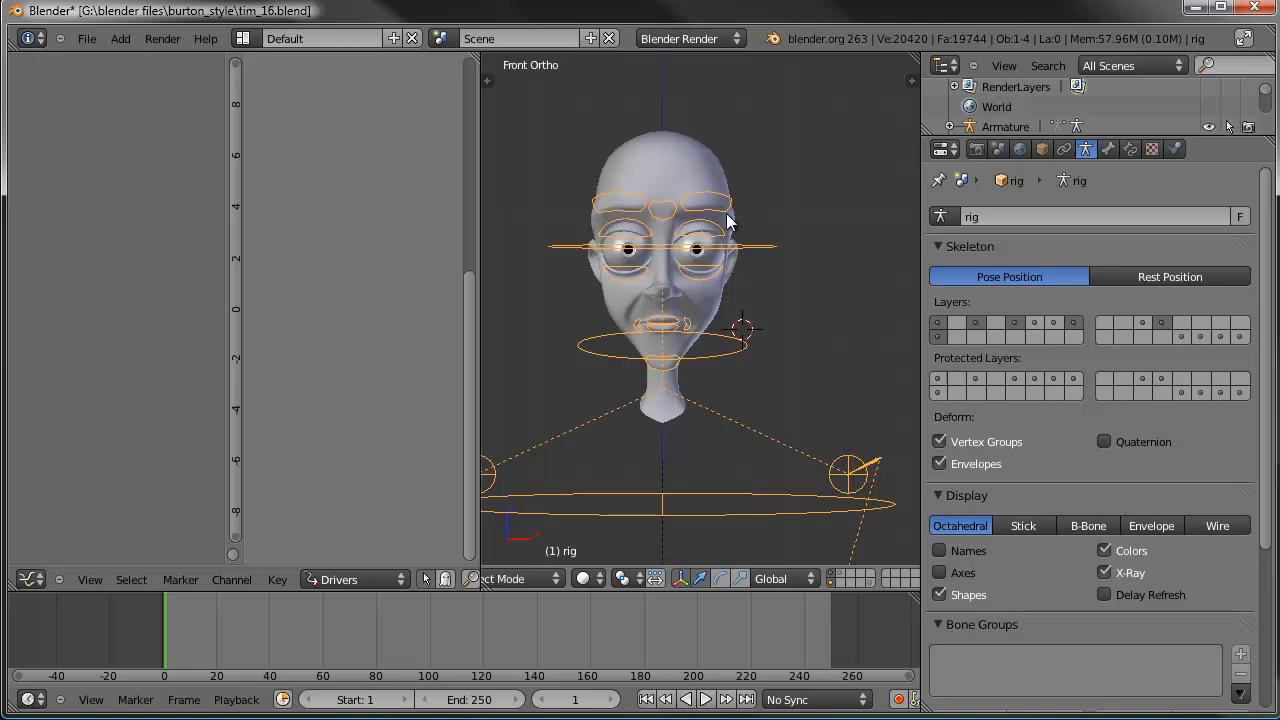
pyautogui.click(938, 336)
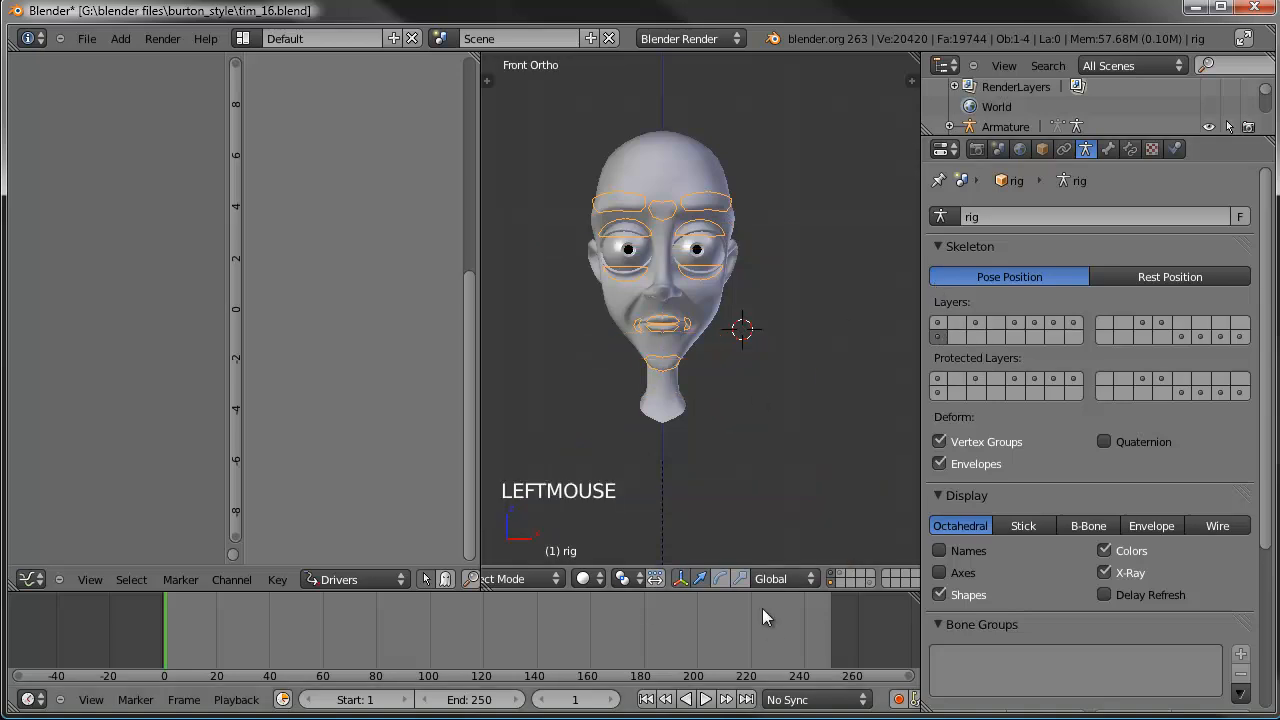
# Step: Switch the joined rig to Pose Mode and test-move the lip and FC_mouth.L controls, cancelling each move
pyautogui.click(531, 580)
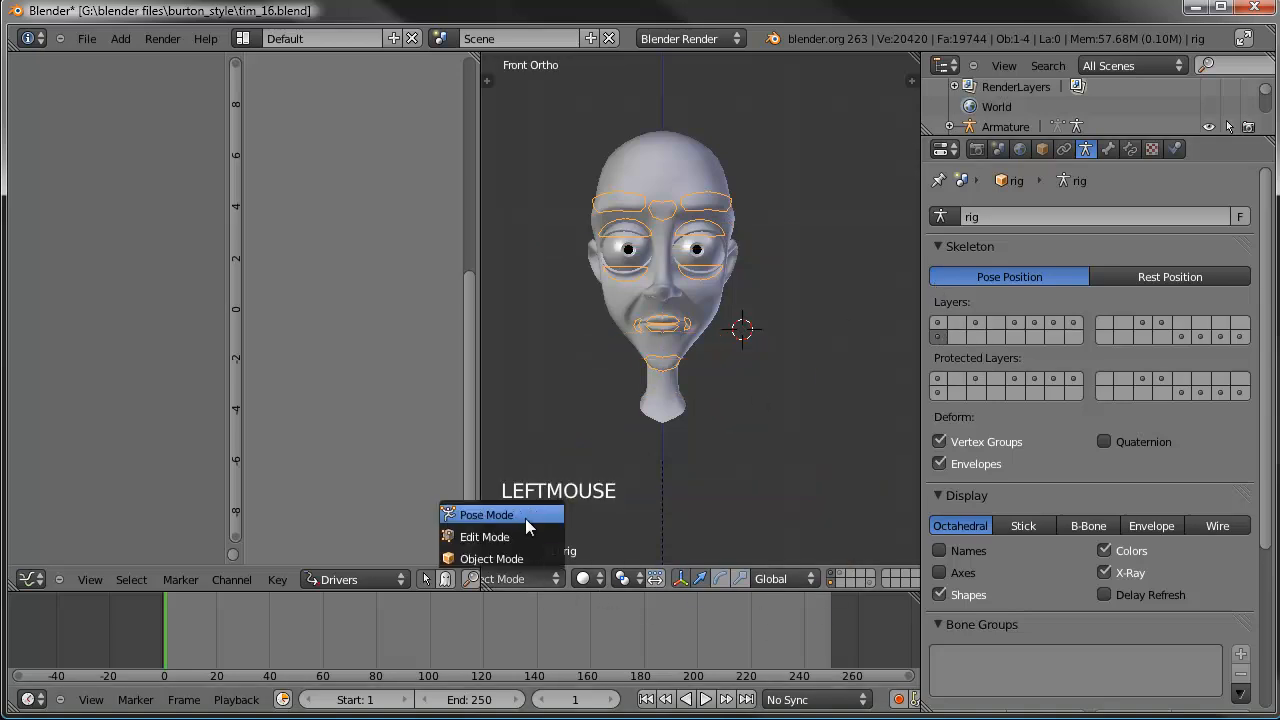
pyautogui.click(525, 518)
pyautogui.scroll(3, 642, 330)
pyautogui.rightClick(652, 334)
pyautogui.press('g')
pyautogui.press('g')
pyautogui.rightClick(674, 335)
pyautogui.press('g')
pyautogui.rightClick(729, 322)
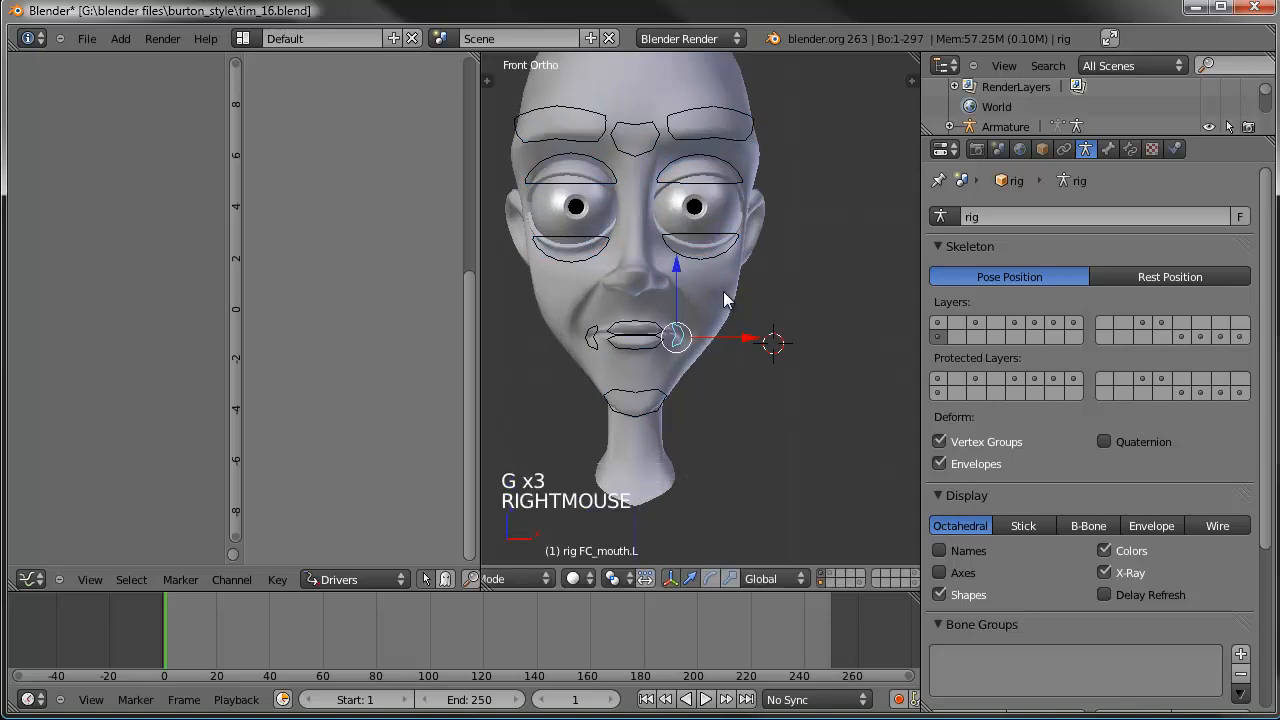
# Step: Save the file, select Tim_mesh and widen the driver settings enough to read the full target object name
pyautogui.hotkey('ctrl', 's')
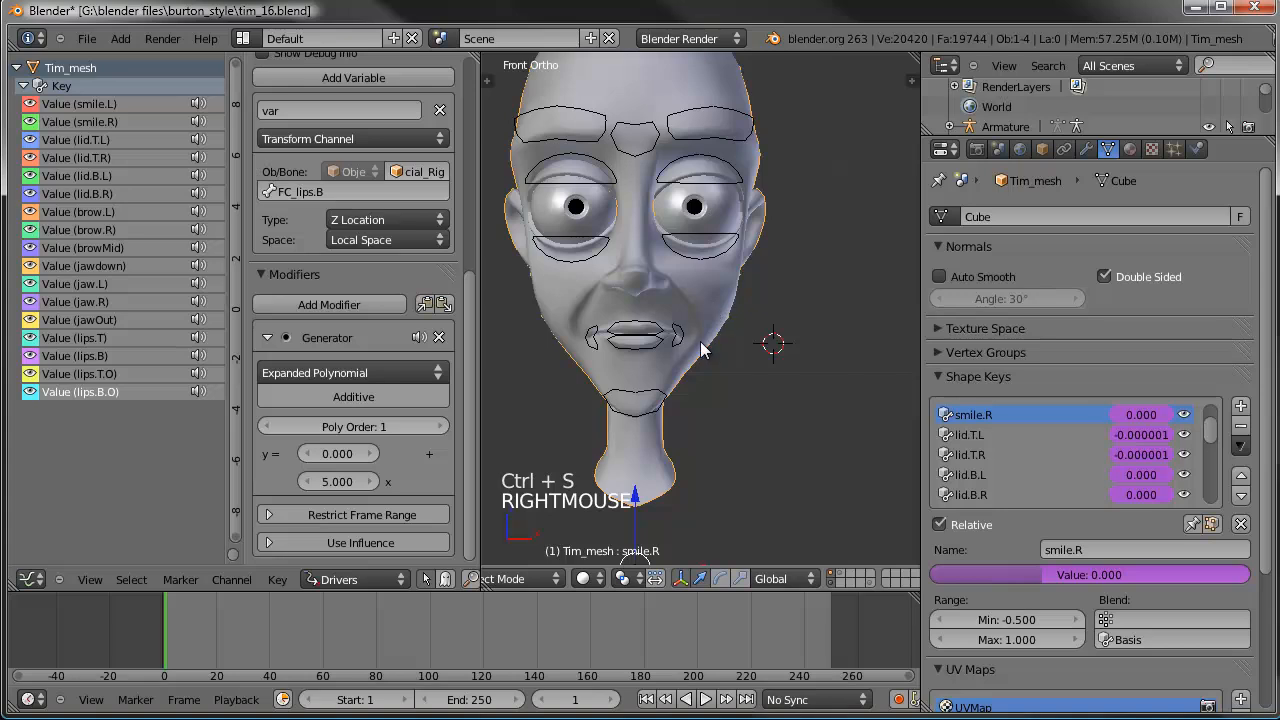
pyautogui.moveTo(244, 253); pyautogui.dragTo(281, 253)
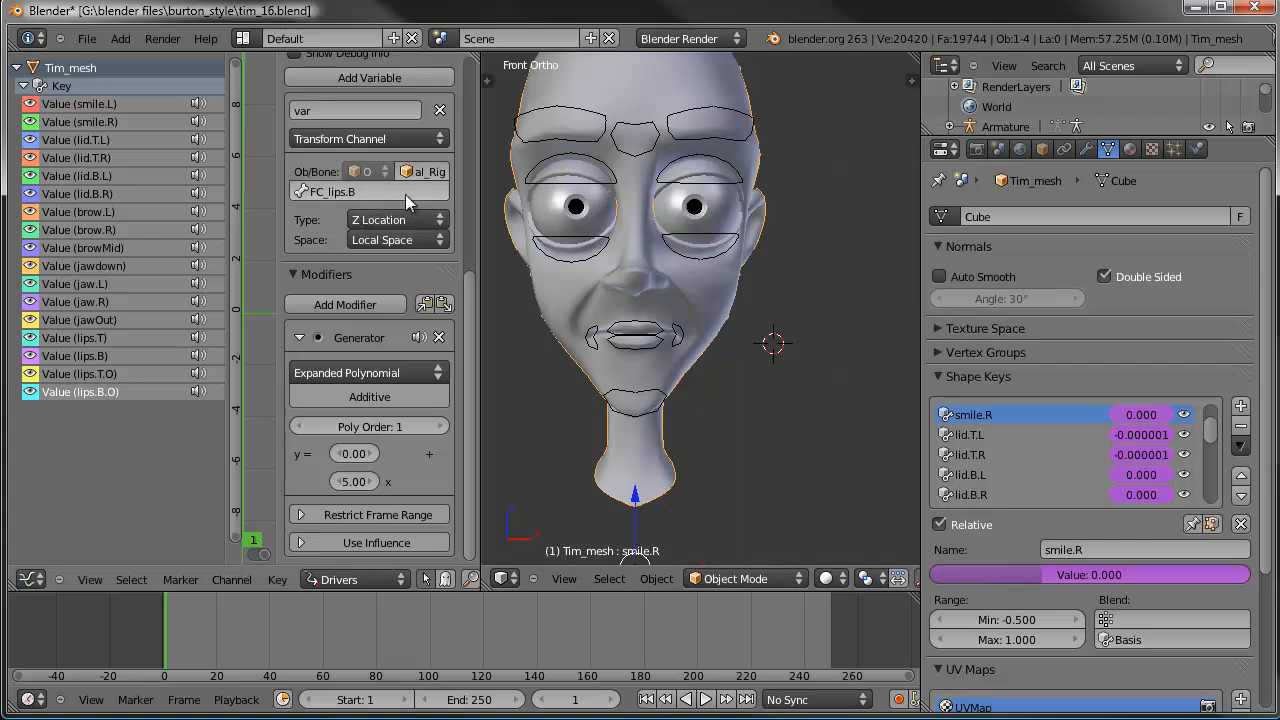
pyautogui.moveTo(480, 164); pyautogui.dragTo(516, 164)
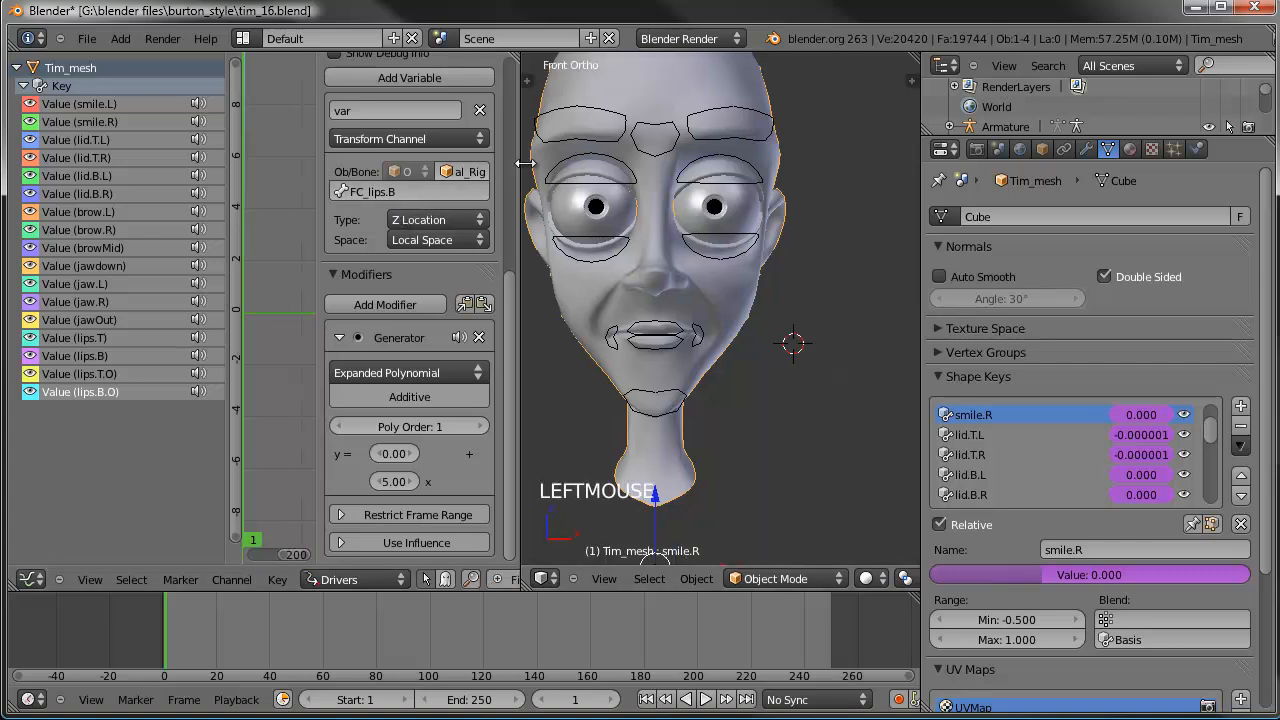
pyautogui.moveTo(313, 186); pyautogui.dragTo(264, 186)
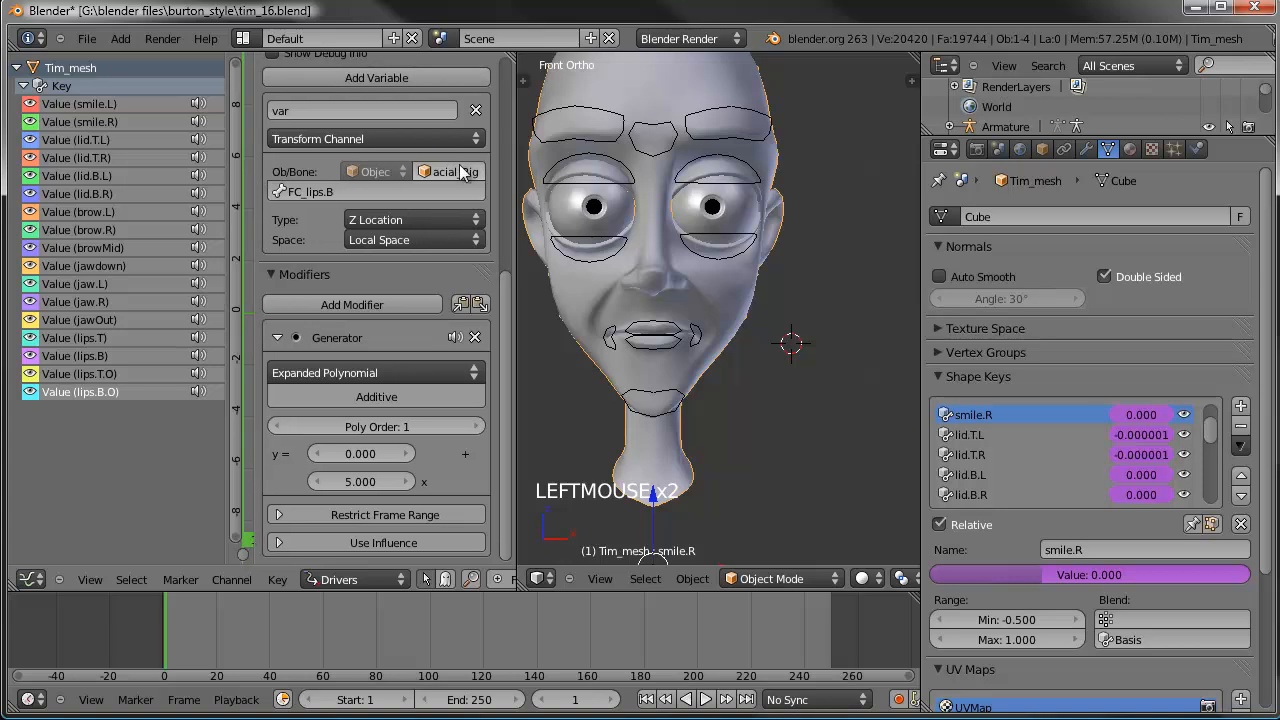
pyautogui.moveTo(518, 156); pyautogui.dragTo(573, 153)
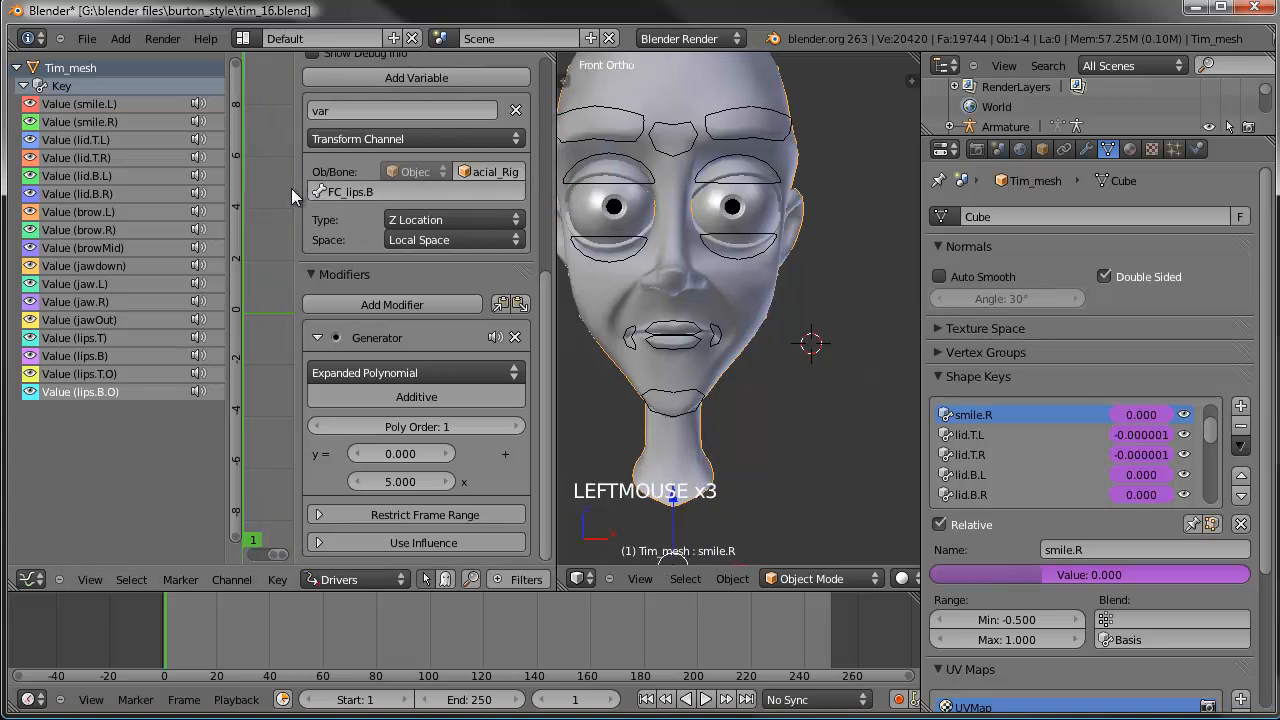
pyautogui.moveTo(294, 186); pyautogui.dragTo(251, 184)
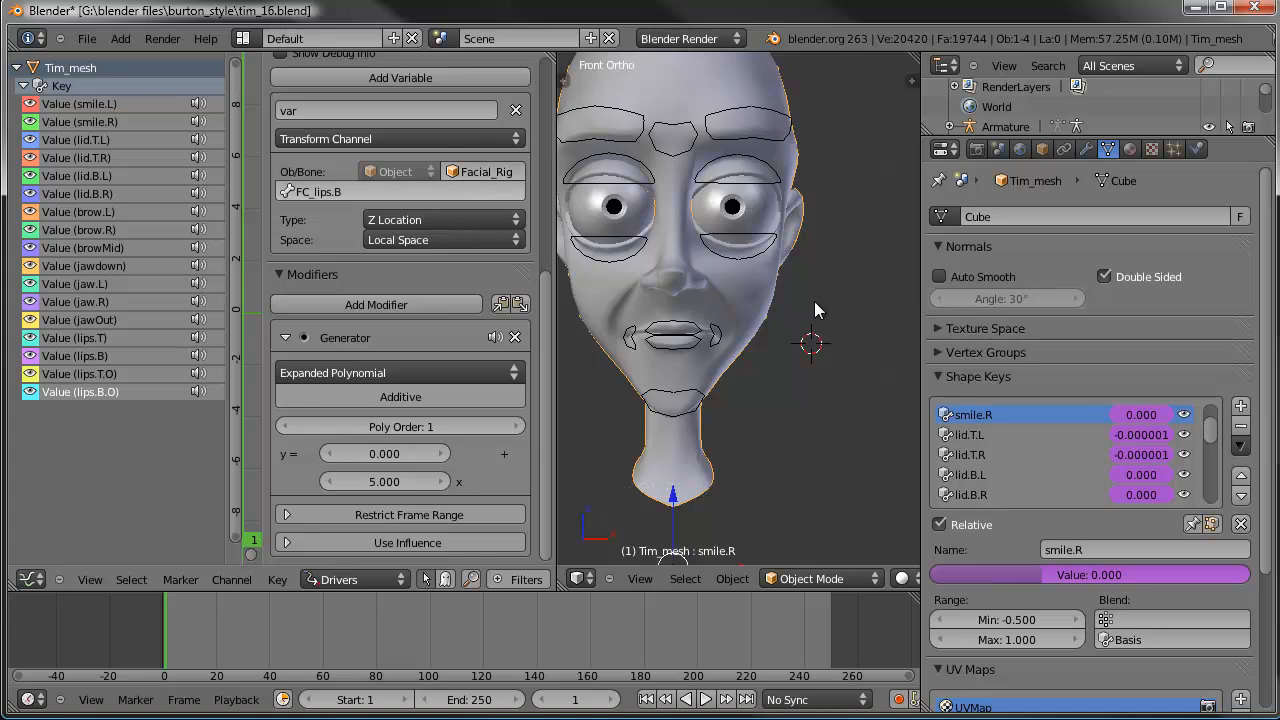
# Step: Rename both the joined rig's armature data and its object to Tim_Rig
pyautogui.rightClick(768, 190)
pyautogui.click(1037, 214)
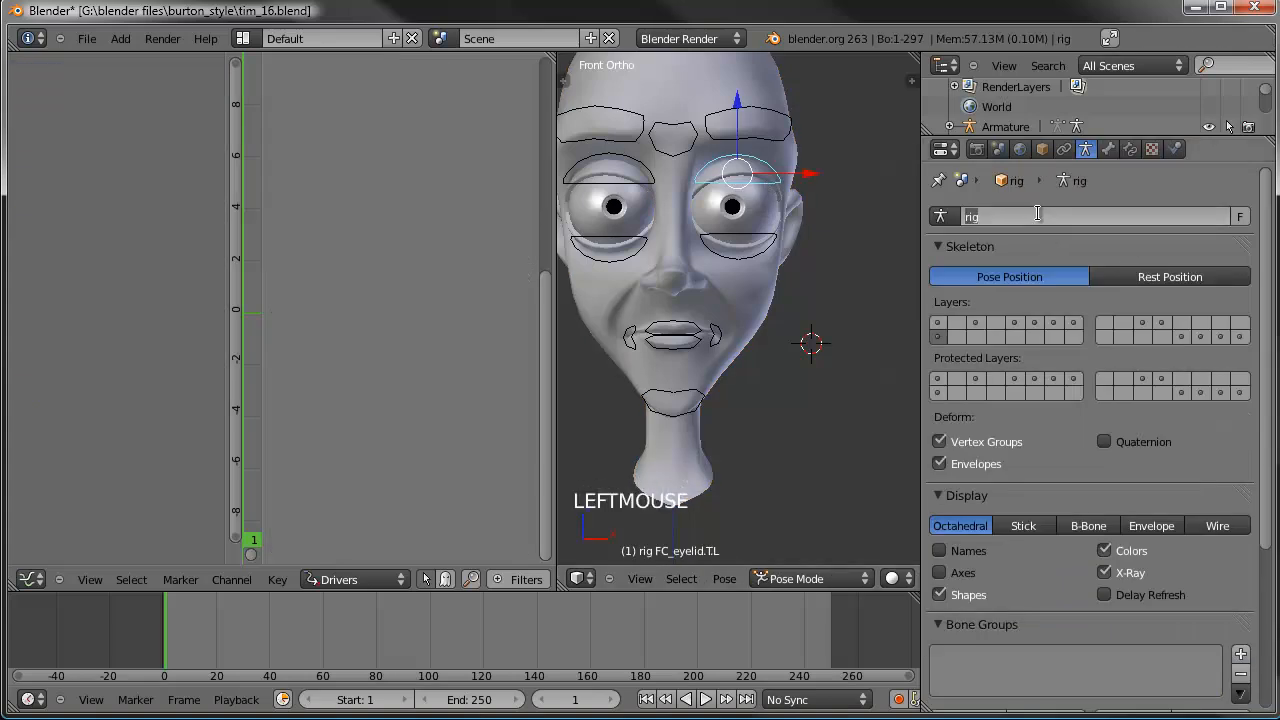
pyautogui.write('Tim_R')
pyautogui.press('Return')
pyautogui.hotkey('ctrl', 'c')
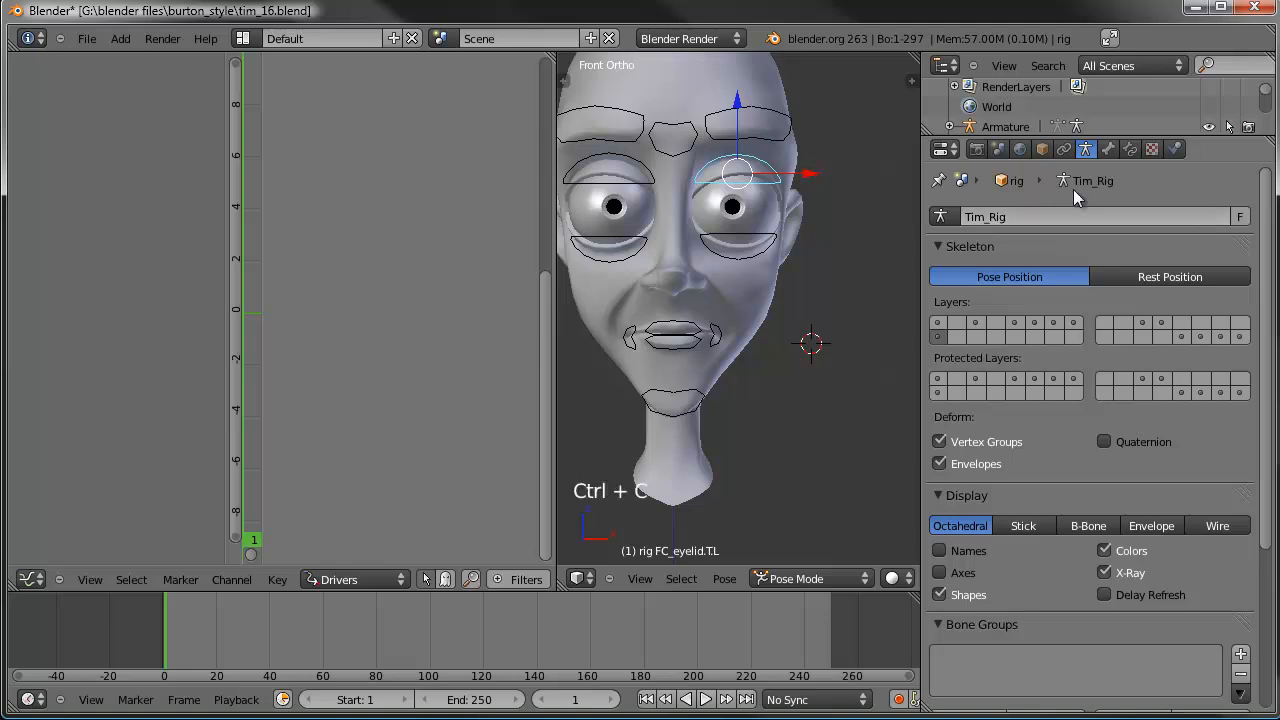
pyautogui.click(1045, 149)
pyautogui.hotkey('ctrl', 'v')
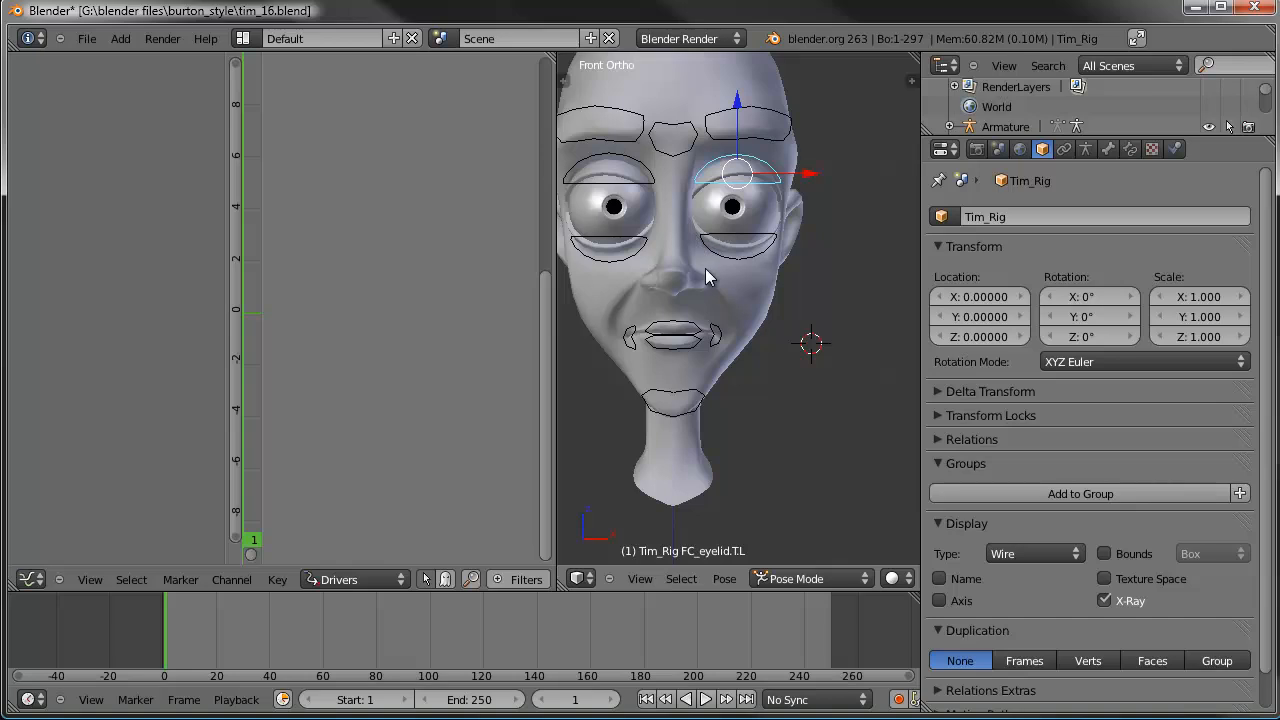
# Step: Change the target object of Tim_mesh's smile.L and smile.R drivers to Tim_Rig
pyautogui.rightClick(740, 287)
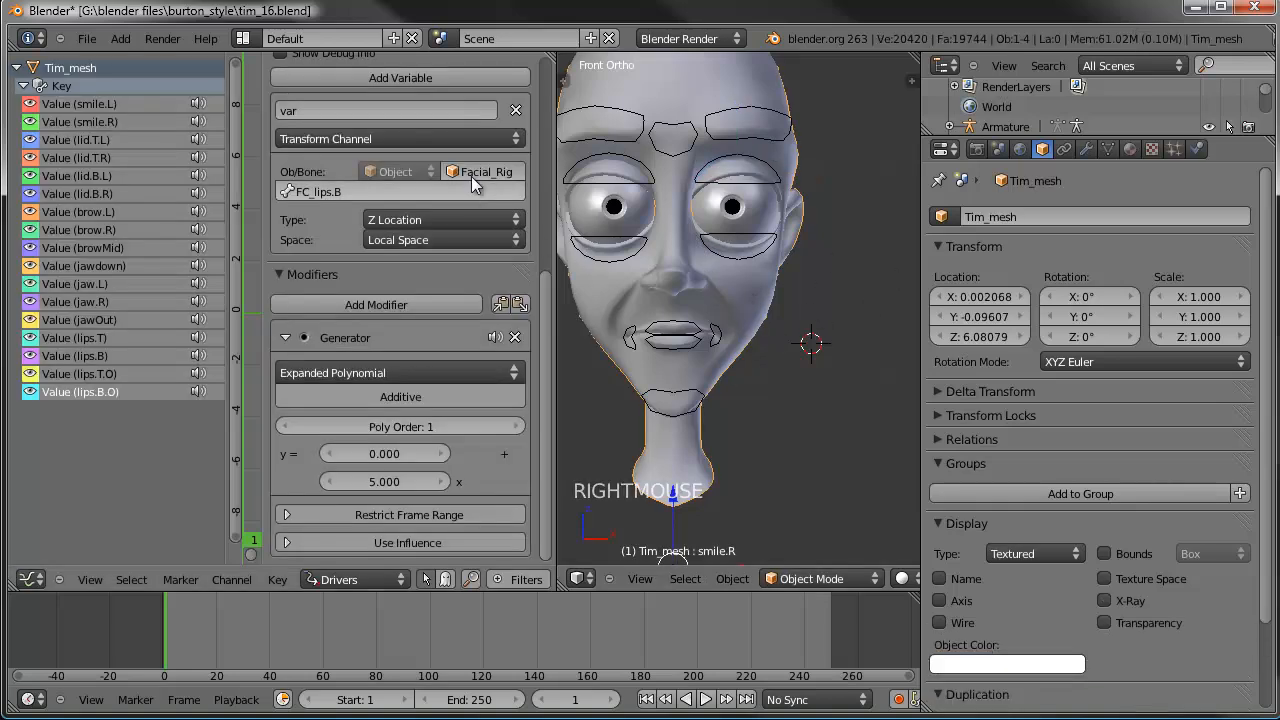
pyautogui.click(117, 104)
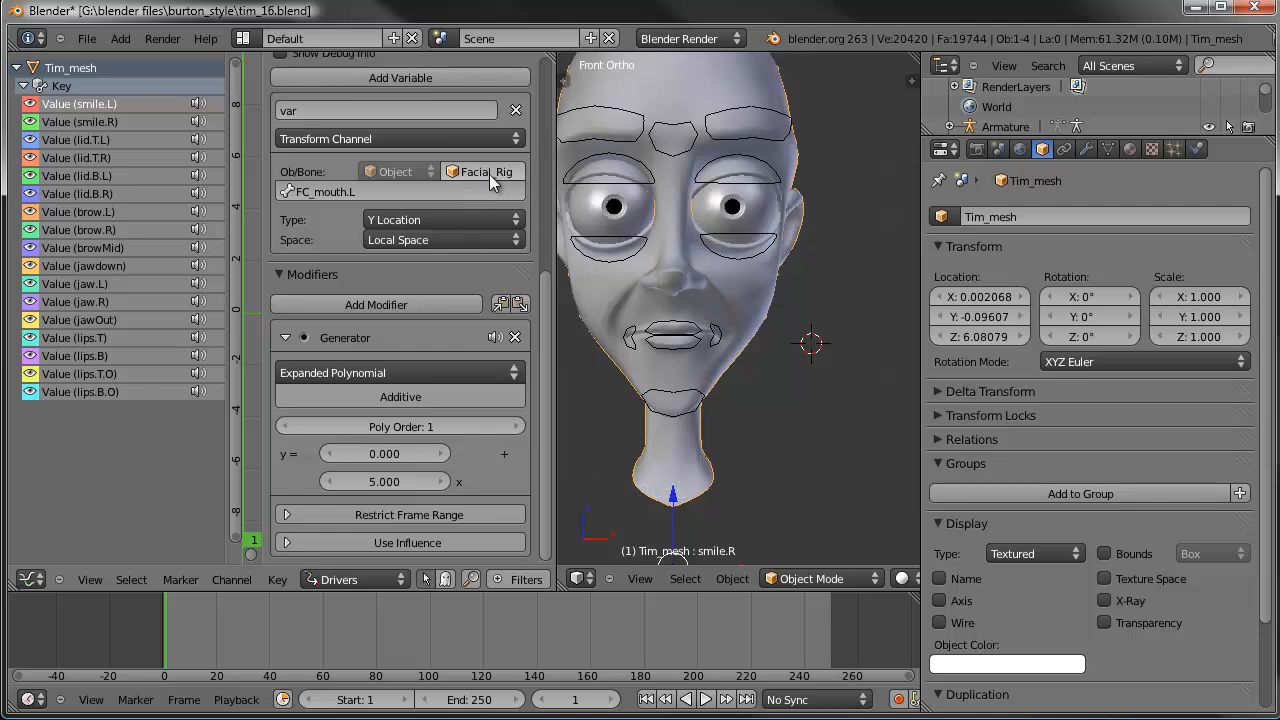
pyautogui.click(212, 122)
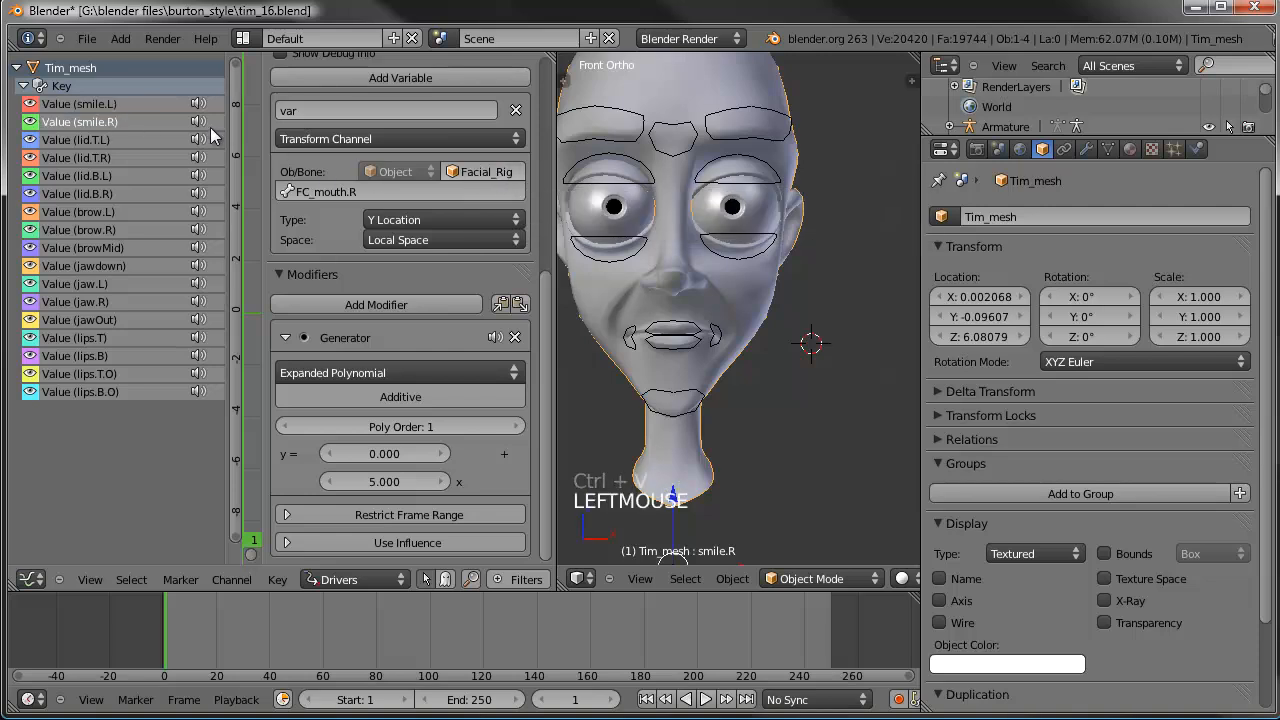
pyautogui.hotkey('ctrl', 'v')
# Step: Retarget the four eyelid drivers, lid.T.L, lid.T.R, lid.B.L and lid.B.R, to the Tim_Rig object
pyautogui.click(108, 141)
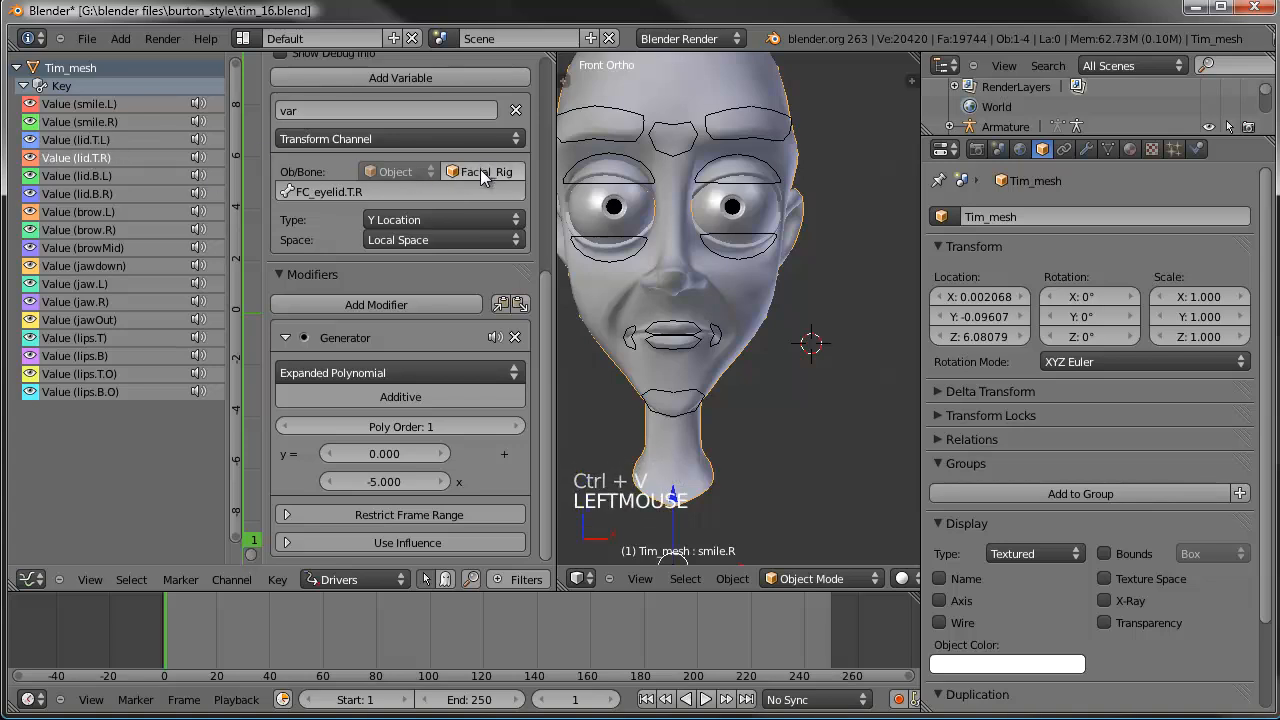
pyautogui.click(109, 176)
pyautogui.hotkey('ctrl', 'v')
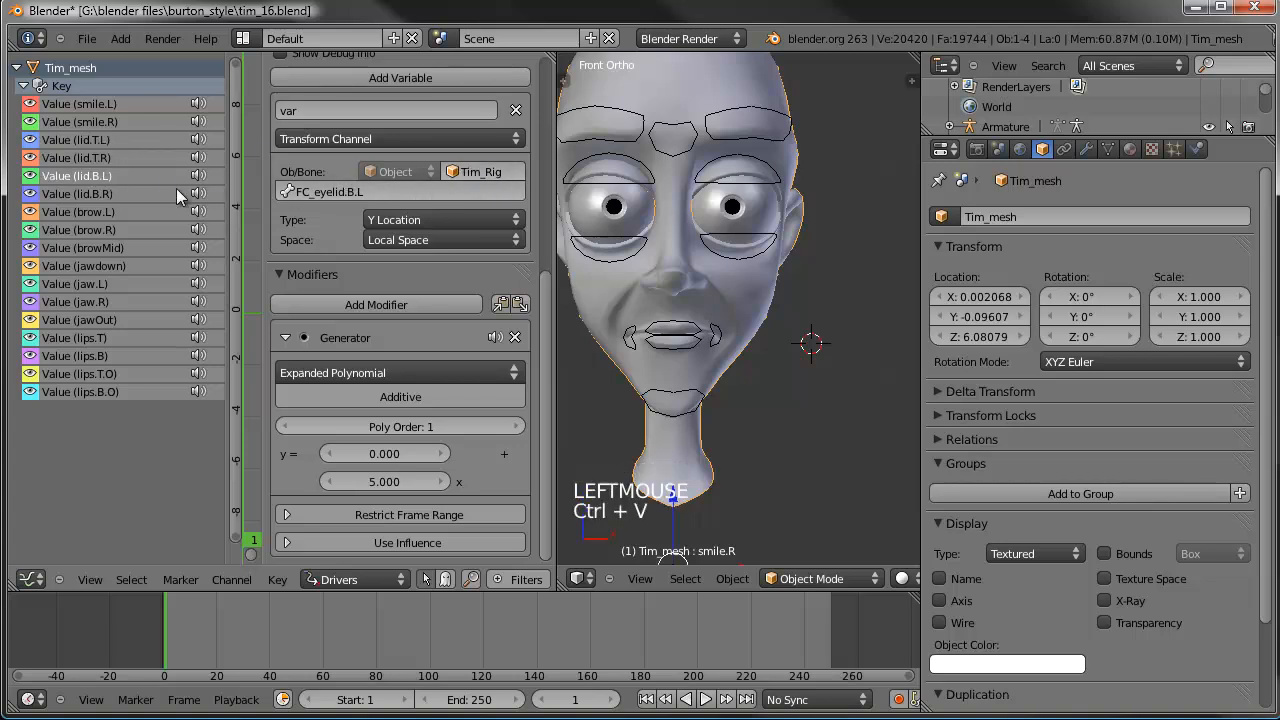
pyautogui.click(176, 190)
pyautogui.hotkey('ctrl', 'v')
# Step: Retarget the brow.L, brow.R and browMid drivers to the Tim_Rig object
pyautogui.click(130, 211)
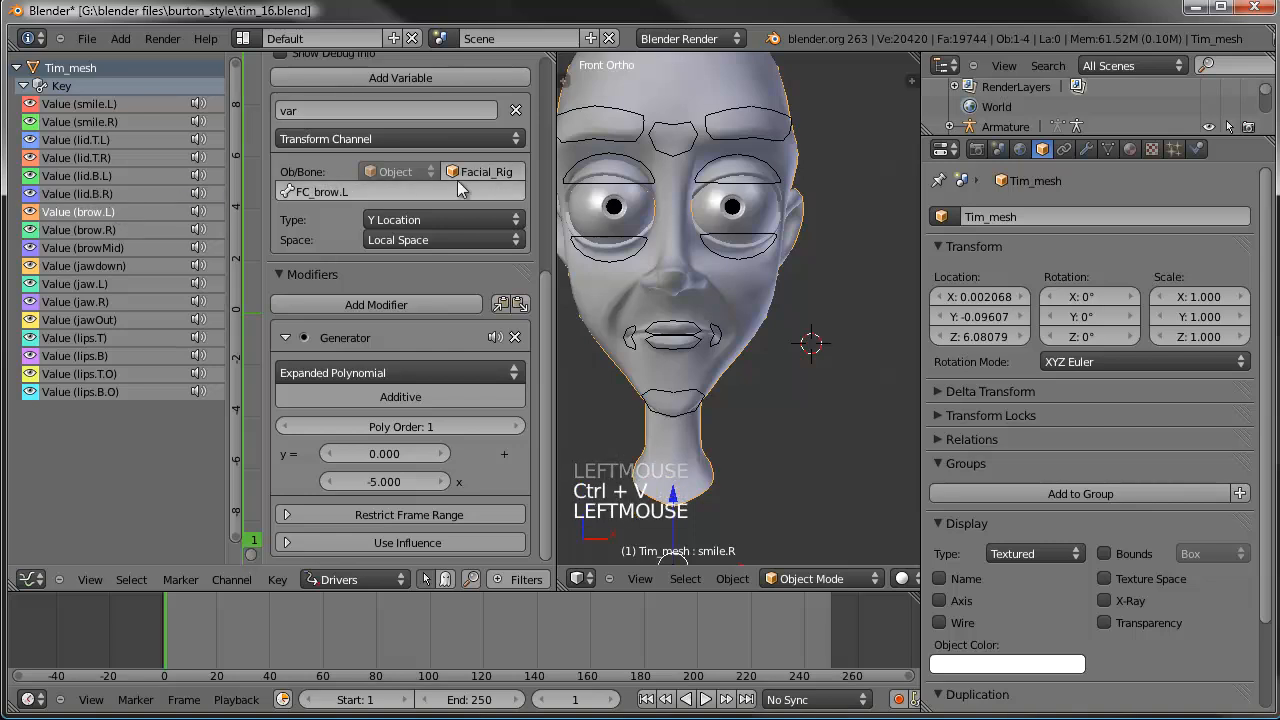
pyautogui.hotkey('ctrl', 'v')
pyautogui.click(105, 229)
pyautogui.hotkey('ctrl', 'v')
pyautogui.click(101, 243)
pyautogui.hotkey('ctrl', 'v')
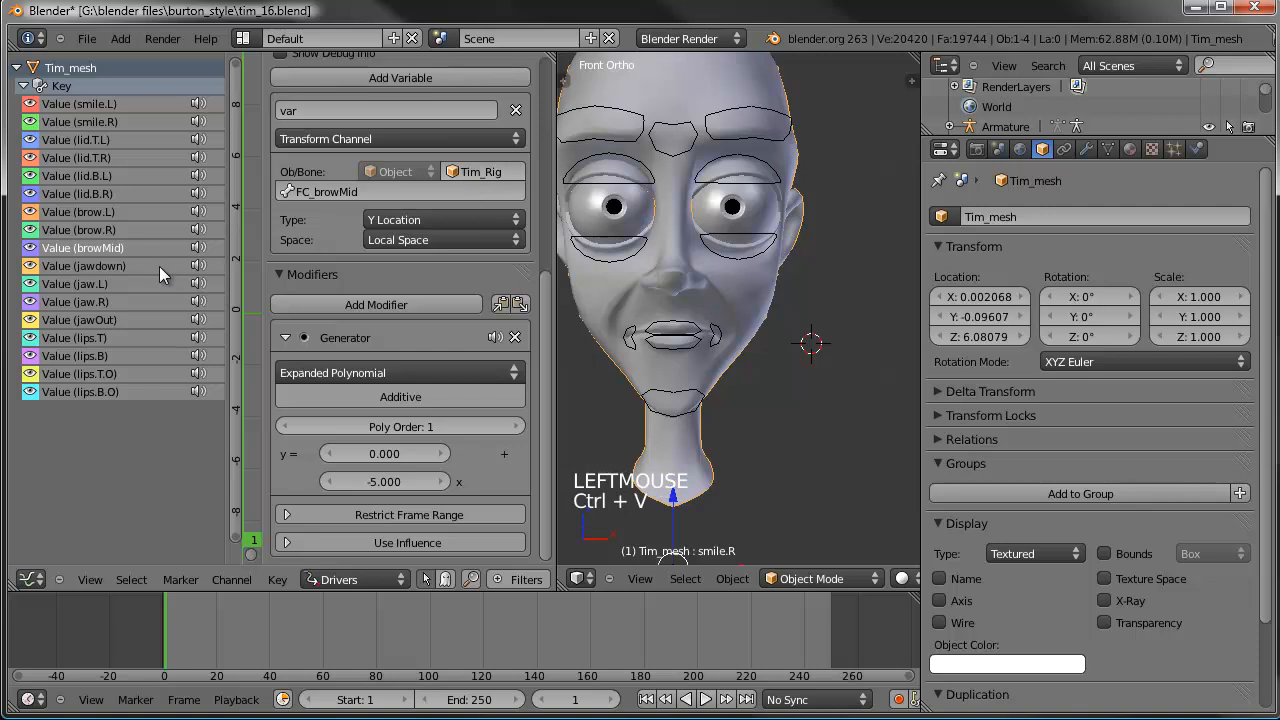
# Step: Retarget the jawdown, jaw.L, jaw.R and jawOut drivers to the Tim_Rig object
pyautogui.click(159, 266)
pyautogui.hotkey('ctrl', 'v')
pyautogui.click(126, 280)
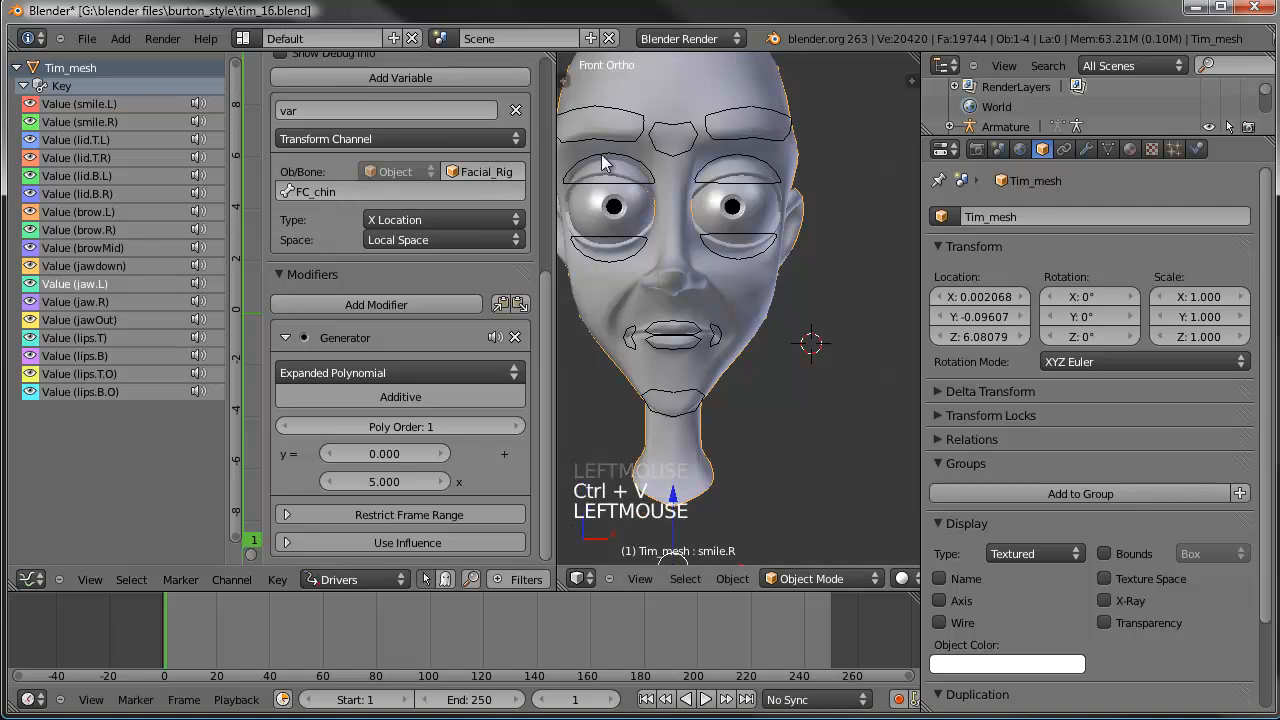
pyautogui.hotkey('ctrl', 'v')
pyautogui.click(74, 303)
pyautogui.hotkey('ctrl', 'v')
pyautogui.hotkey('ctrl', 'v')
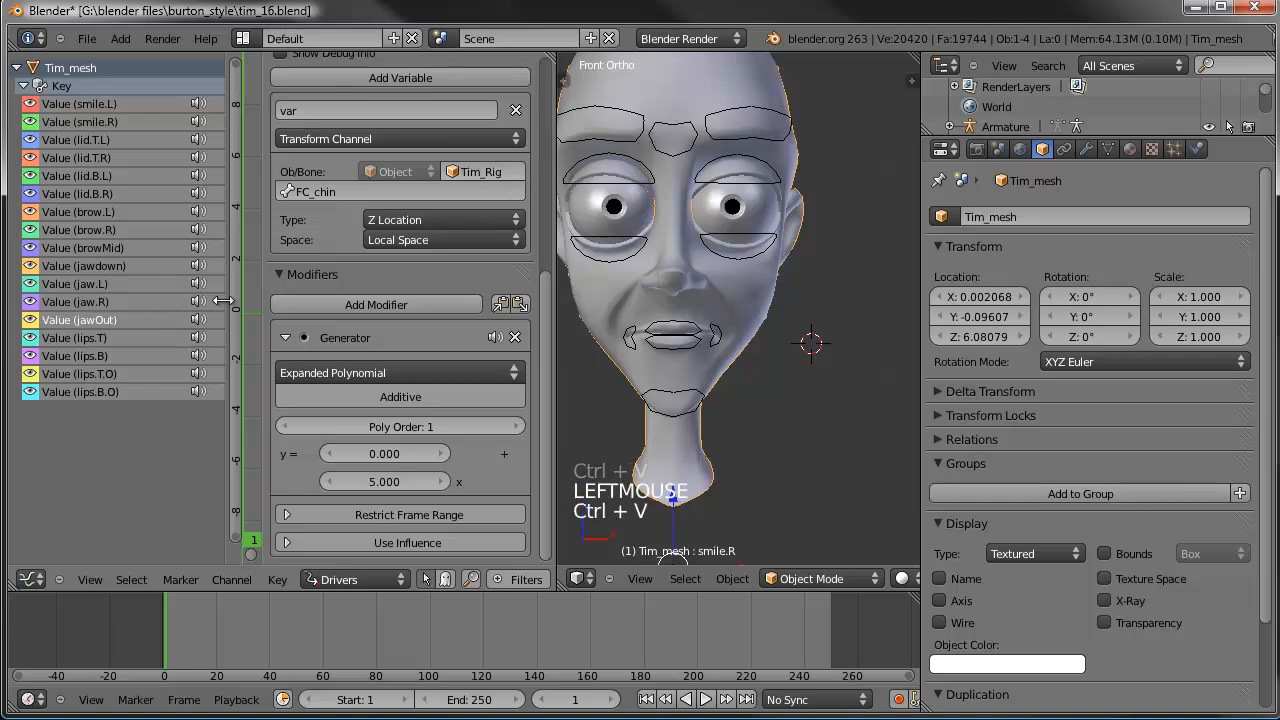
# Step: Retarget the lips.T, lips.B, lips.T.O and lips.B.O drivers to the Tim_Rig object
pyautogui.click(130, 338)
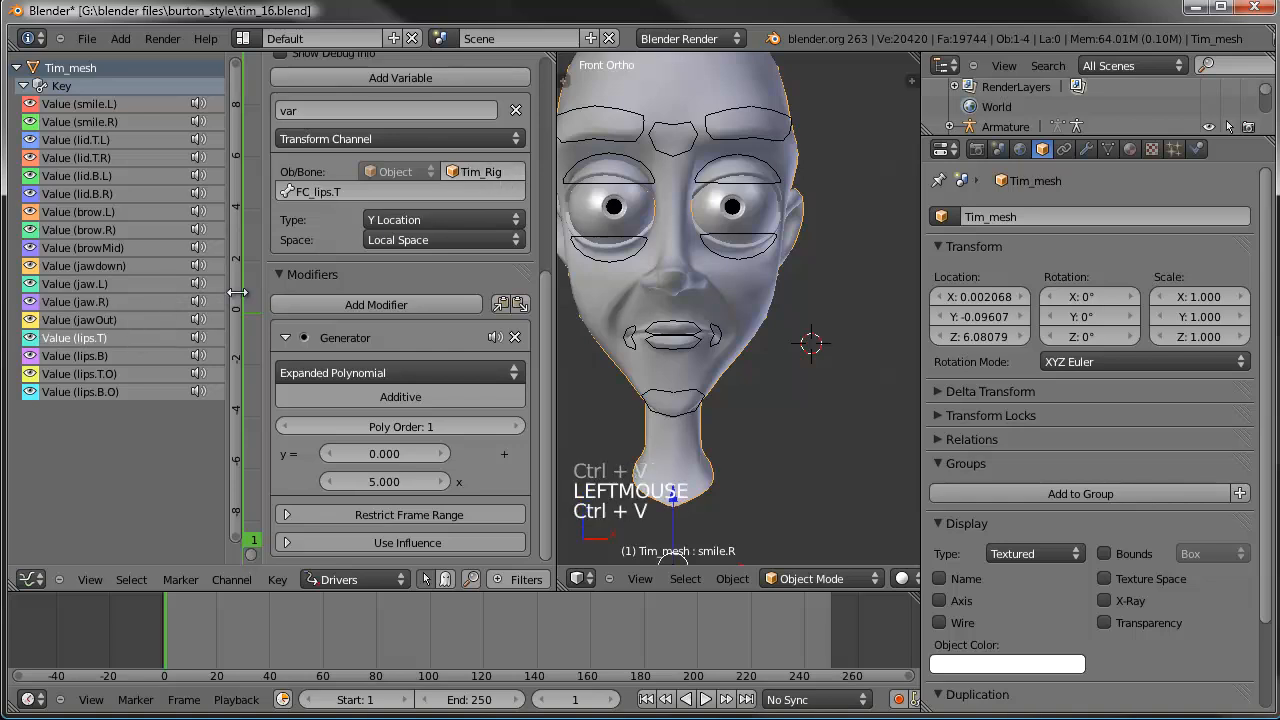
pyautogui.click(125, 357)
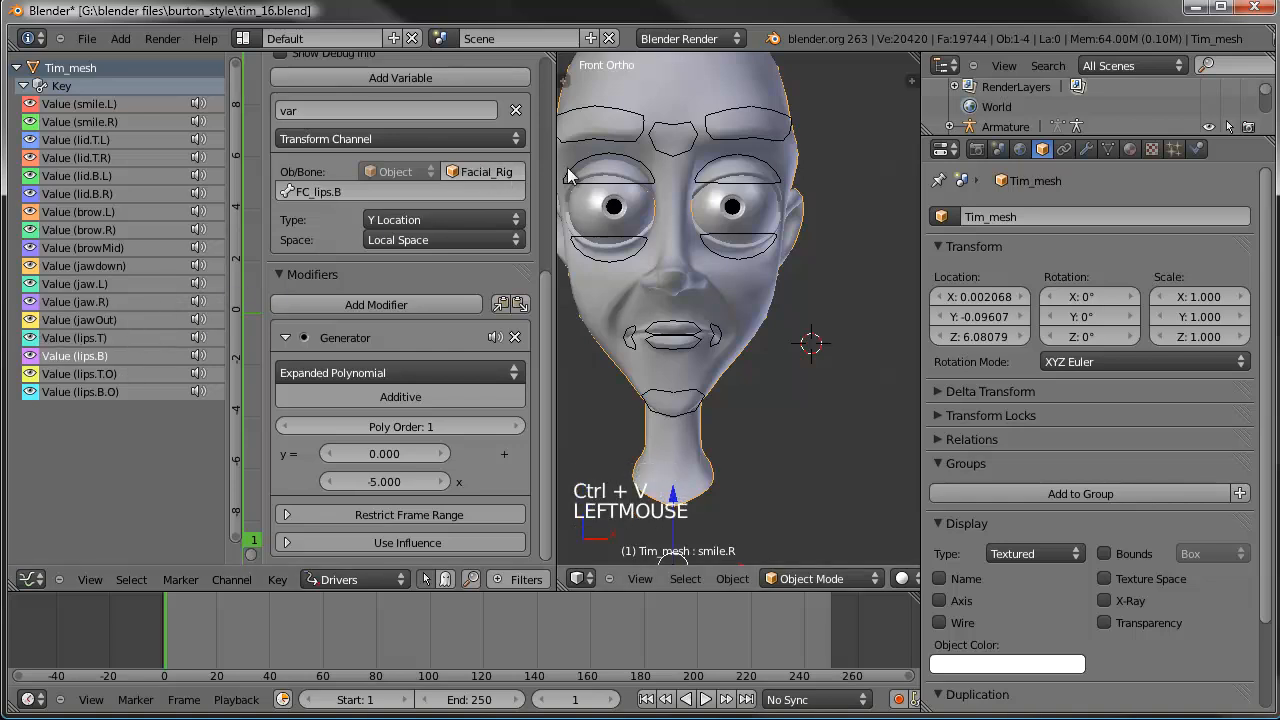
pyautogui.click(99, 371)
pyautogui.hotkey('ctrl', 'v')
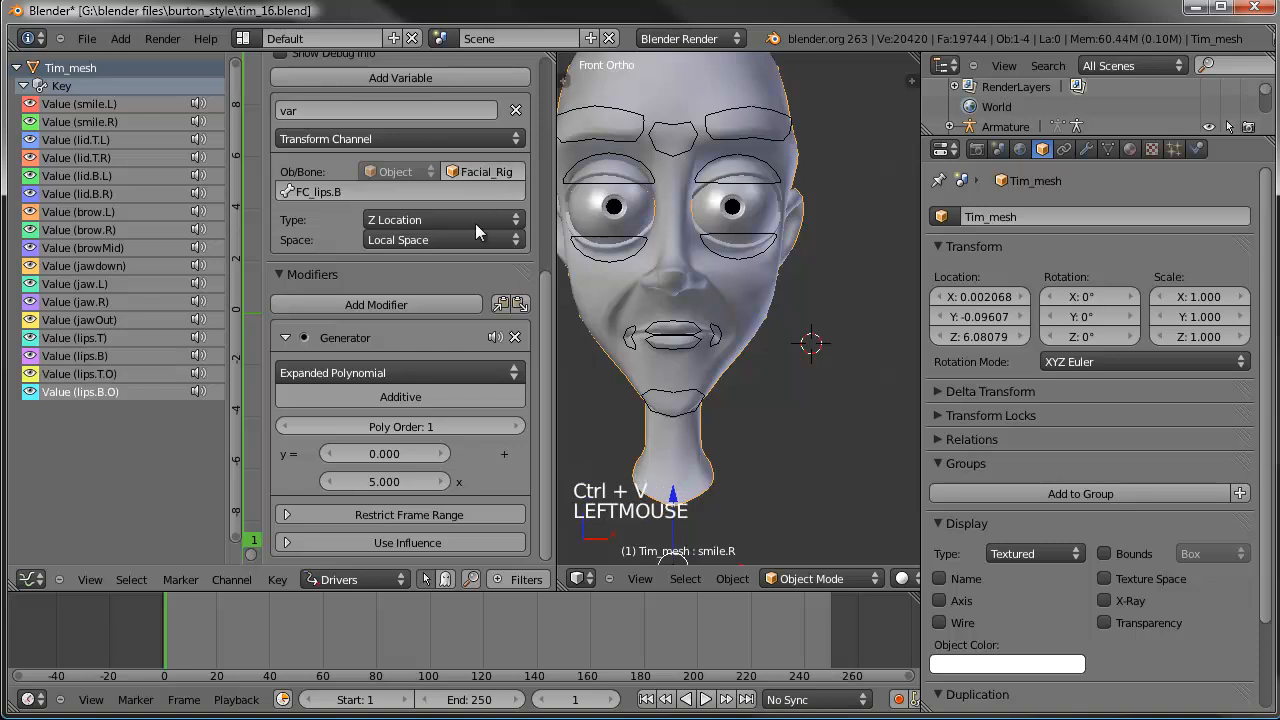
pyautogui.hotkey('ctrl', 'v')
# Step: Try moving the mid-brow control of Tim_Rig to test its retargeted driver, and cancel the move
pyautogui.keyDown('shift'); pyautogui.moveTo(690, 250); pyautogui.dragTo(714, 294, button='middle'); pyautogui.keyUp('shift')
pyautogui.rightClick(706, 168)
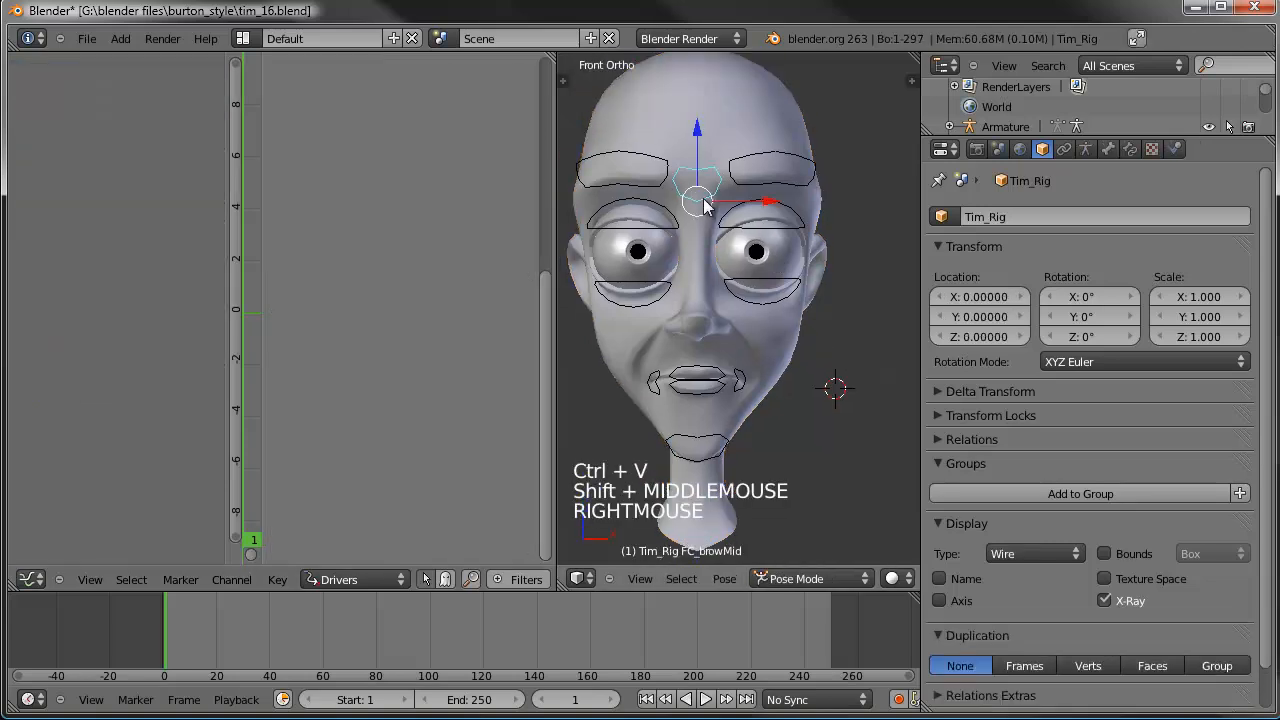
pyautogui.press('g')
pyautogui.press('g')
pyautogui.rightClick(760, 215)
pyautogui.scroll(-3, 748, 240)
pyautogui.keyDown('shift'); pyautogui.moveTo(745, 240); pyautogui.dragTo(727, 230, button='middle'); pyautogui.keyUp('shift')
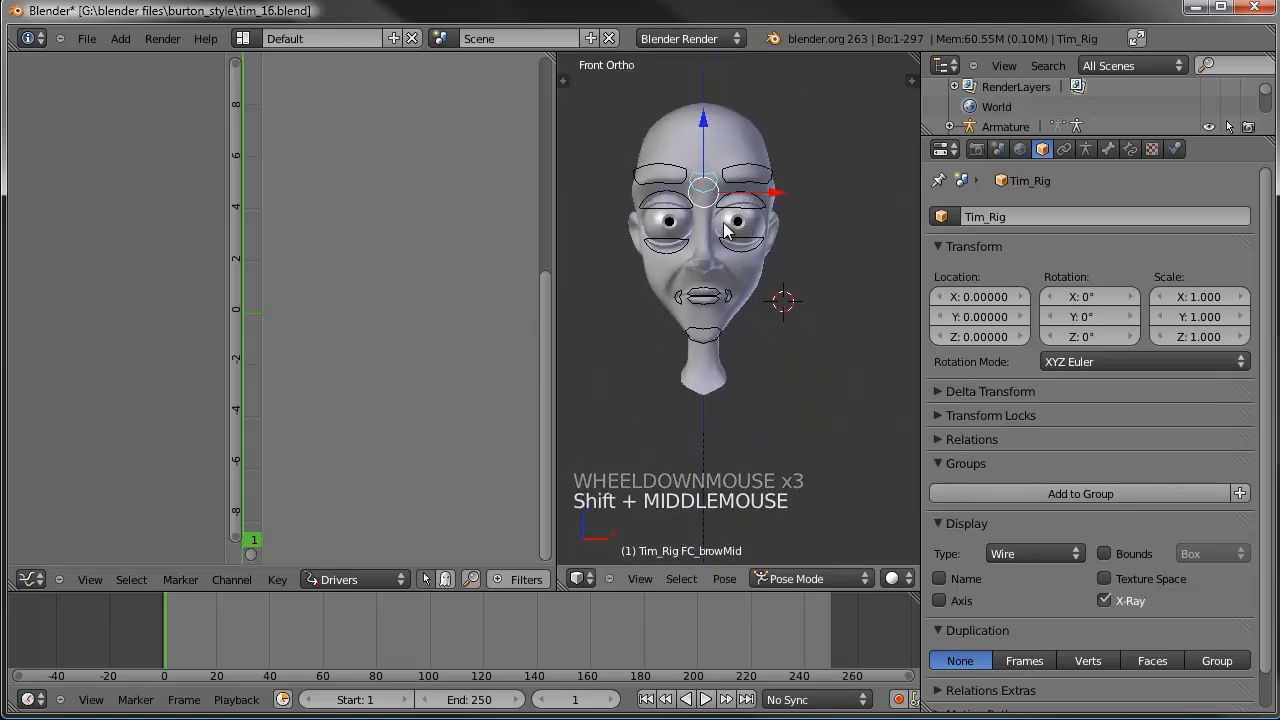
# Step: Show Tim_Rig's deform bone layer 30 alongside the facial controls
pyautogui.keyDown('shift'); pyautogui.moveTo(803, 236); pyautogui.dragTo(830, 300, button='middle'); pyautogui.keyUp('shift')
pyautogui.scroll(1, 808, 263)
pyautogui.moveTo(862, 578); pyautogui.dragTo(805, 578, button='middle')
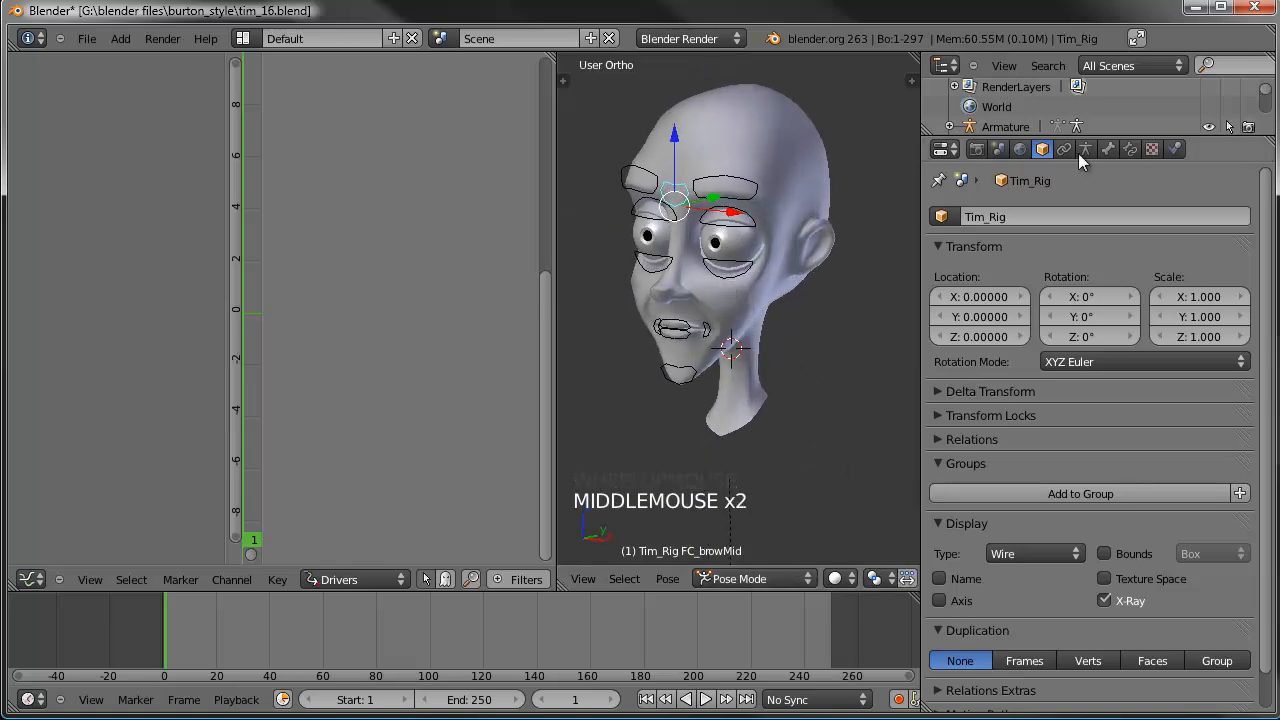
pyautogui.click(1085, 149)
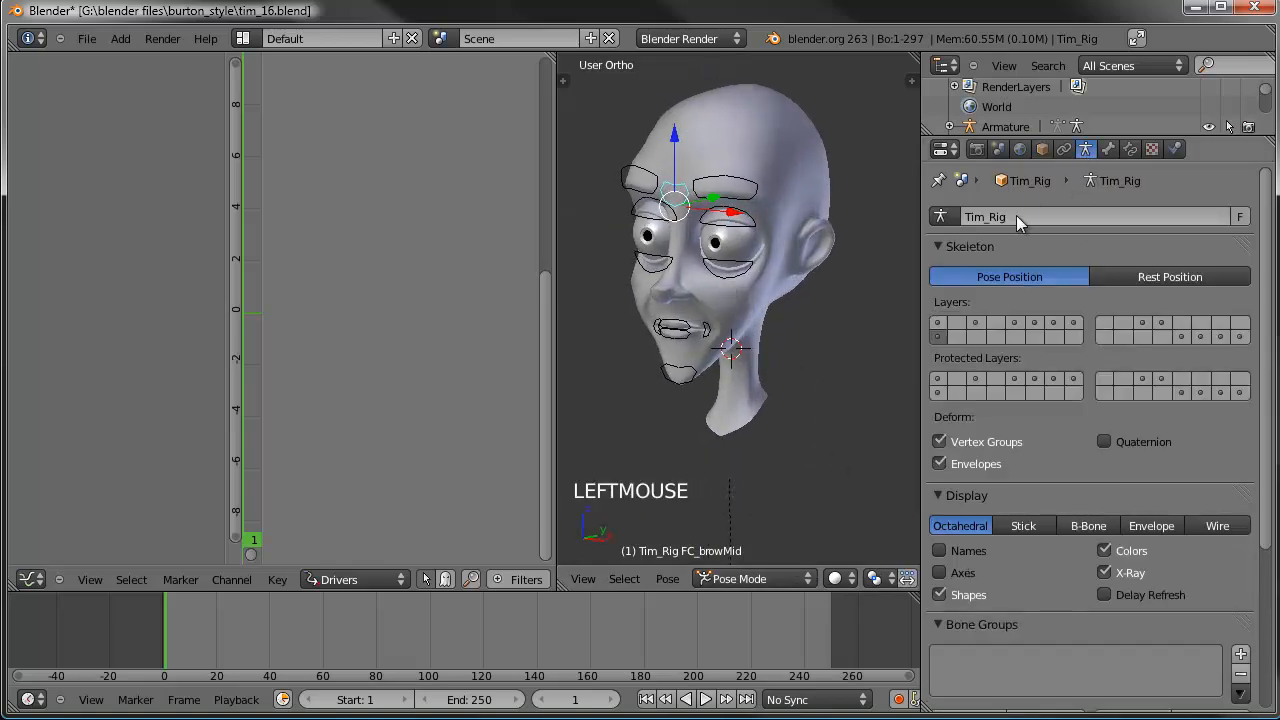
pyautogui.keyDown('shift'); pyautogui.click(1203, 337); pyautogui.keyUp('shift')
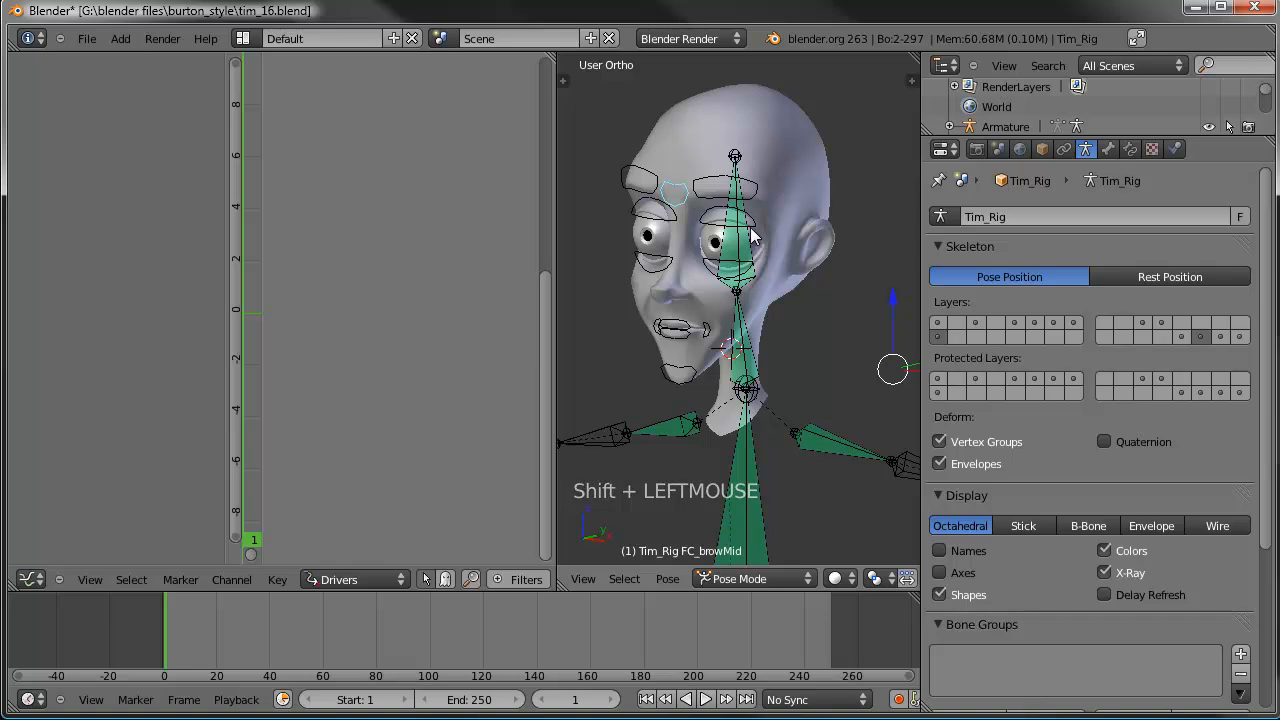
# Step: Select all facial control bones in Edit Mode from the side view, excluding the neck and head joint
pyautogui.press('Tab')
pyautogui.press('KP_3')
pyautogui.press('a')
pyautogui.press('a')
pyautogui.press('b')
pyautogui.moveTo(617, 133); pyautogui.dragTo(734, 404)
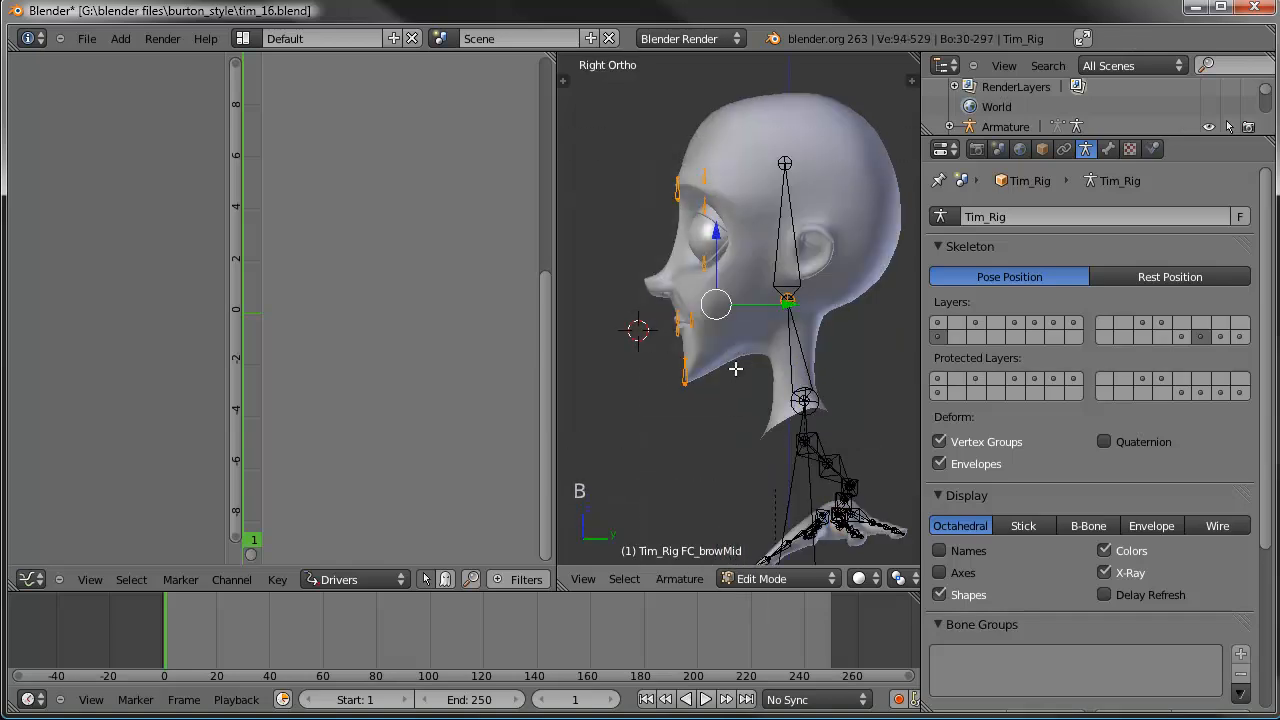
pyautogui.scroll(3, 791, 306)
pyautogui.keyDown('shift'); pyautogui.rightClick(808, 310); pyautogui.keyUp('shift')
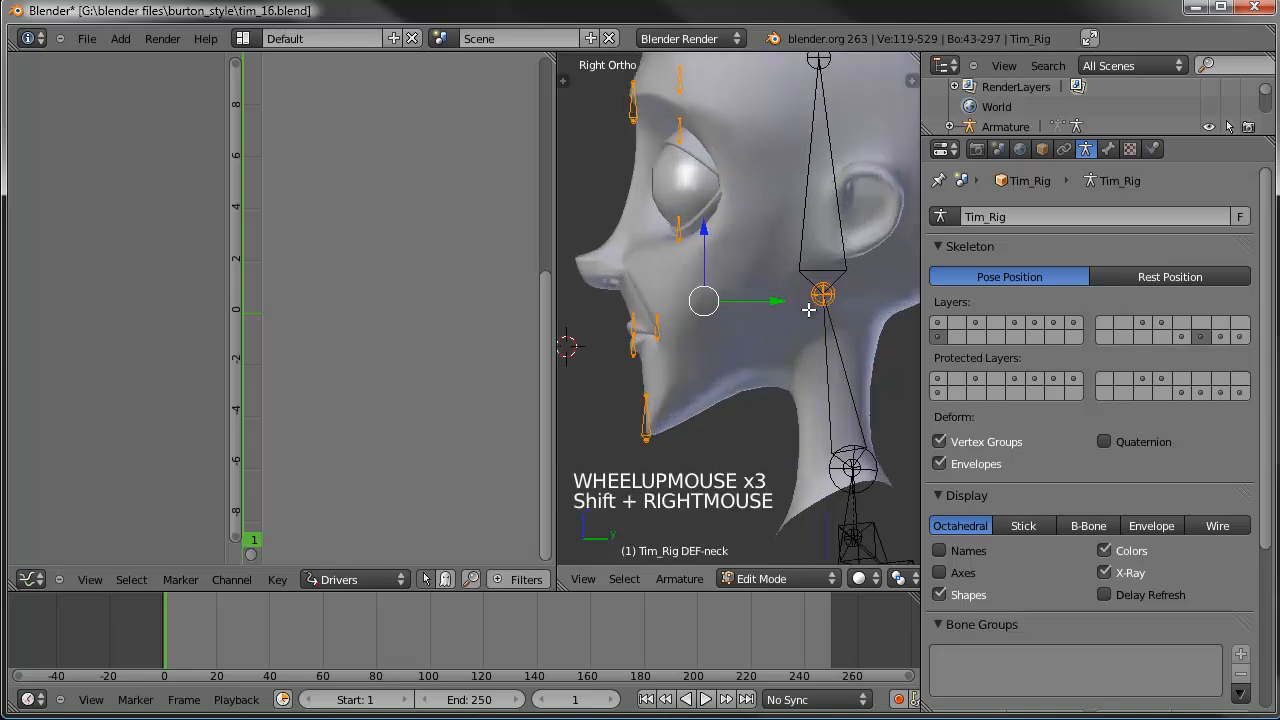
pyautogui.press('c')
pyautogui.rightClick(823, 306)
pyautogui.scroll(-3, 823, 306)
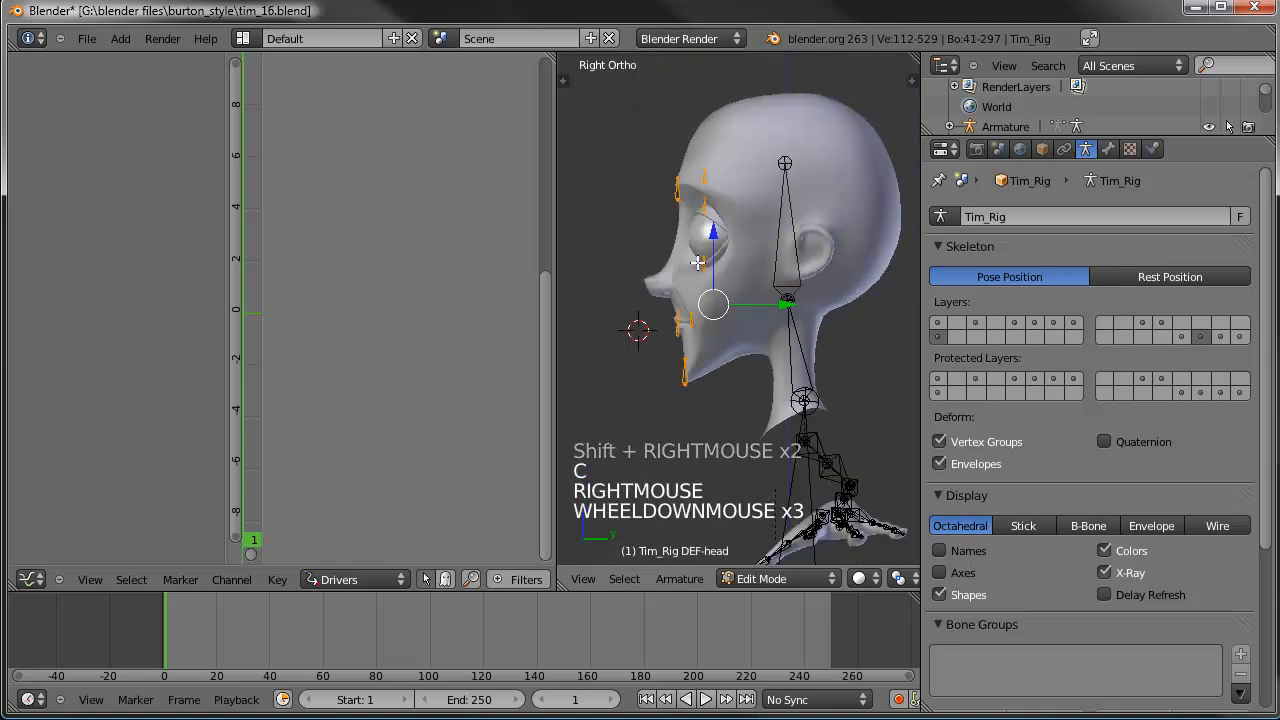
# Step: Parent the selected facial control bones to the DEF-head bone, keeping their offset
pyautogui.keyDown('shift'); pyautogui.moveTo(772, 254); pyautogui.dragTo(762, 274, button='middle'); pyautogui.keyUp('shift')
pyautogui.keyDown('shift'); pyautogui.rightClick(764, 246); pyautogui.keyUp('shift')
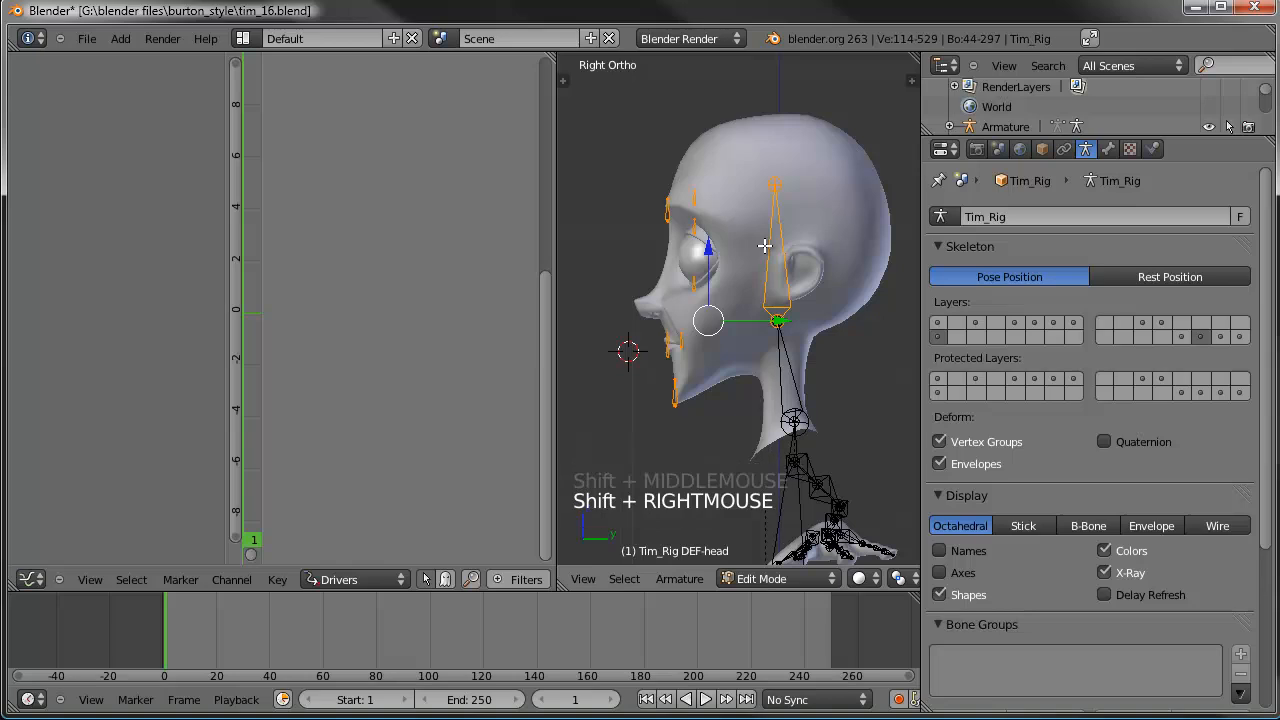
pyautogui.hotkey('ctrl', 'p')
pyautogui.click(725, 267)
pyautogui.scroll(-2, 690, 290)
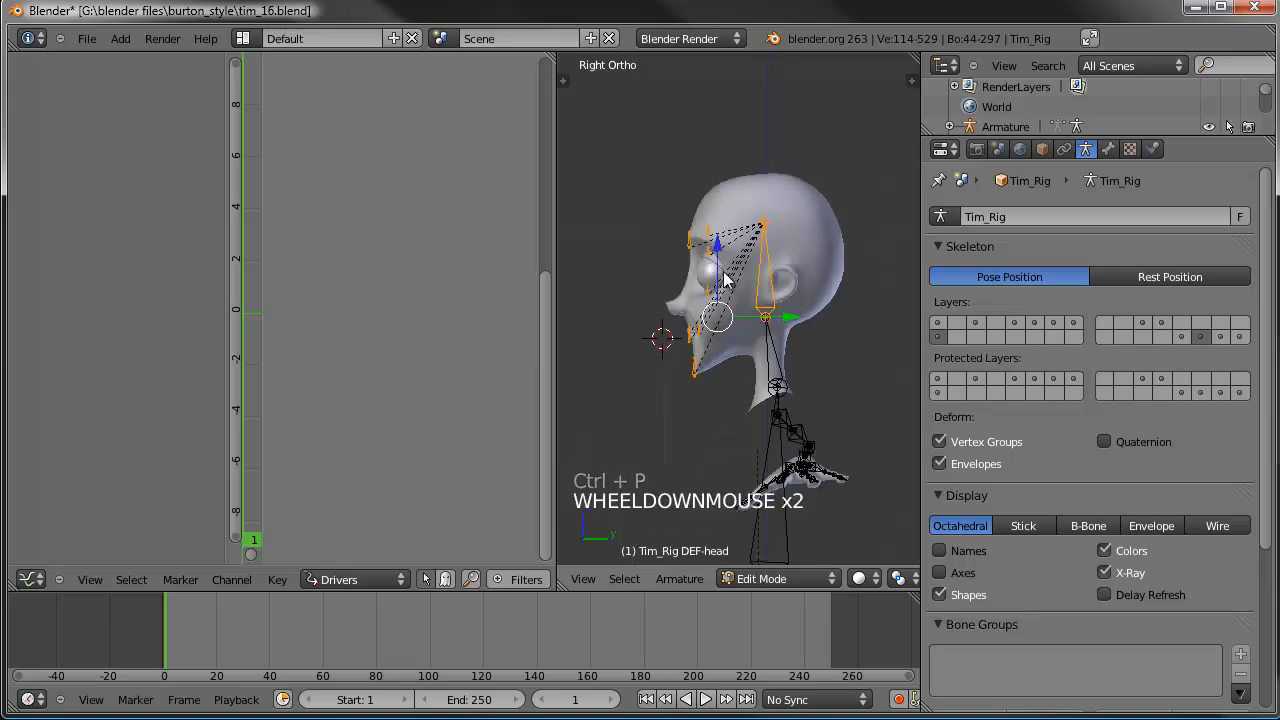
# Step: Return to Pose Mode, hide the deform bone layer and show layer 3 with the head and neck controls
pyautogui.press('Tab')
pyautogui.moveTo(657, 303); pyautogui.dragTo(792, 311, button='middle')
pyautogui.keyDown('shift'); pyautogui.click(1201, 338); pyautogui.keyUp('shift')
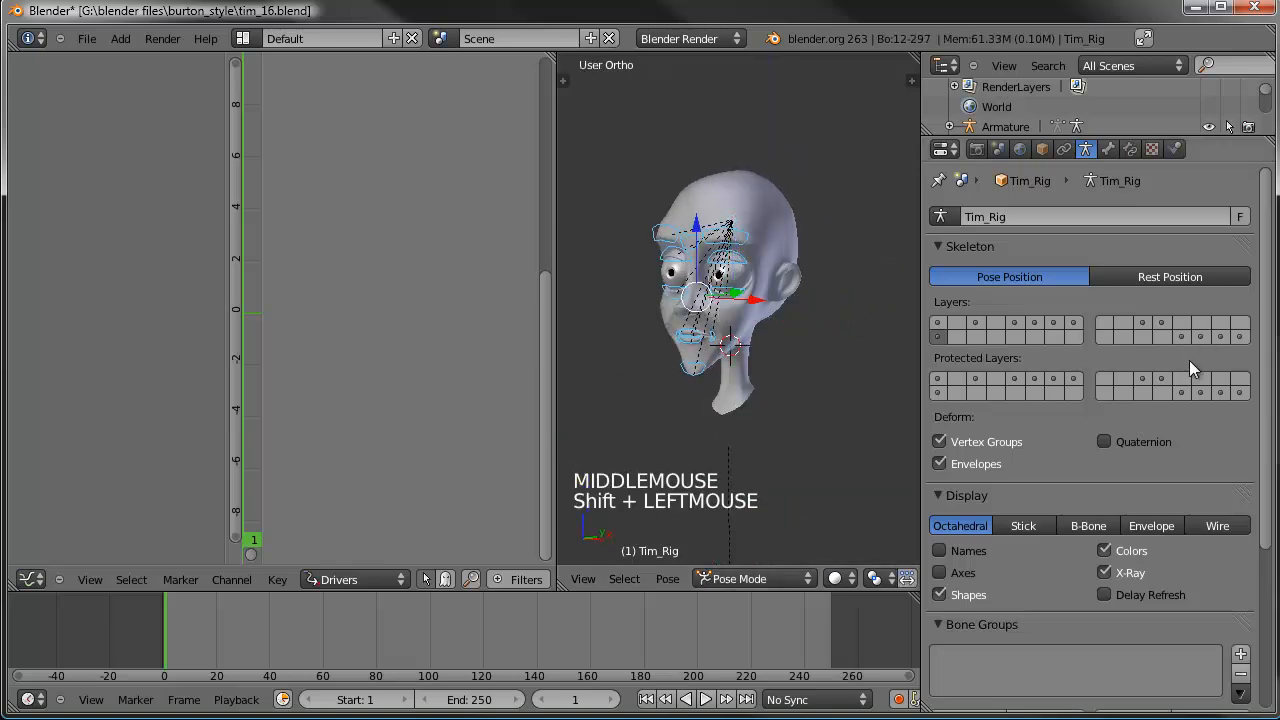
pyautogui.keyDown('shift'); pyautogui.click(1009, 319); pyautogui.keyUp('shift')
pyautogui.keyDown('shift'); pyautogui.click(1009, 319); pyautogui.keyUp('shift')
pyautogui.keyDown('shift'); pyautogui.click(972, 318); pyautogui.keyUp('shift')
# Step: Try rotating the head control freely to test whether the facial controls follow the head
pyautogui.rightClick(818, 272)
pyautogui.press('r')
pyautogui.press('r')
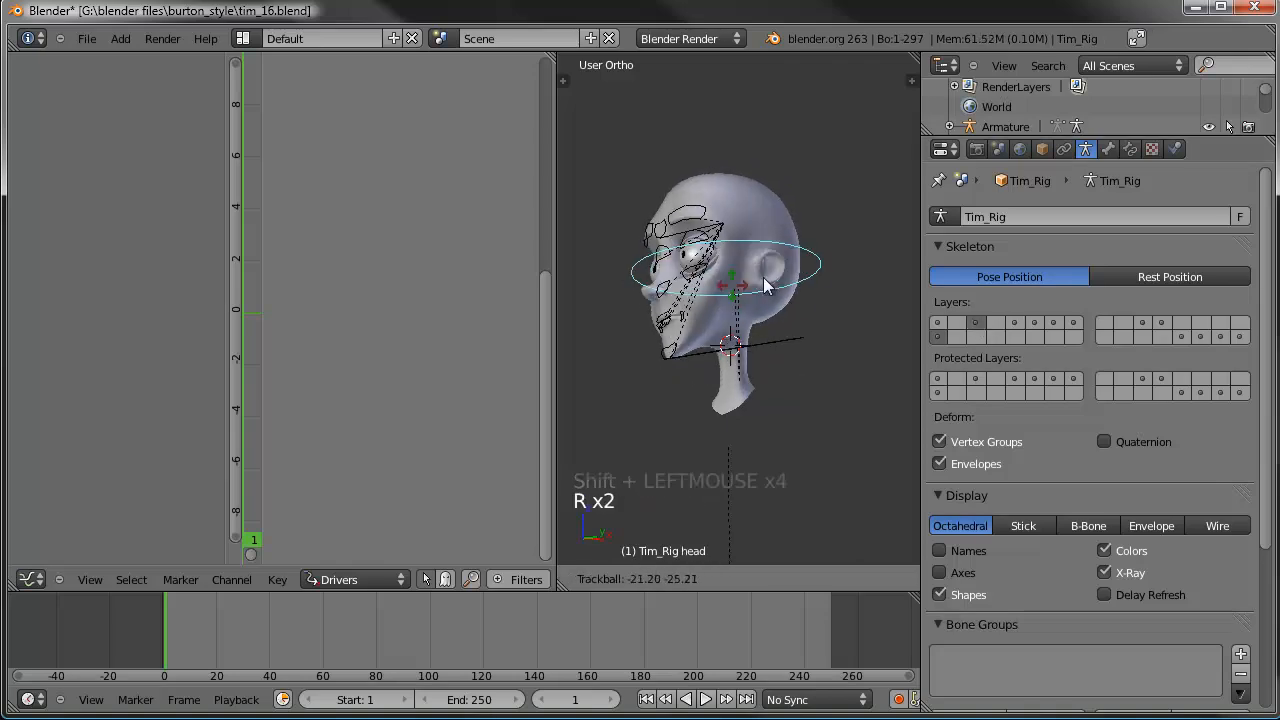
pyautogui.click(871, 337)
pyautogui.scroll(4, 820, 305)
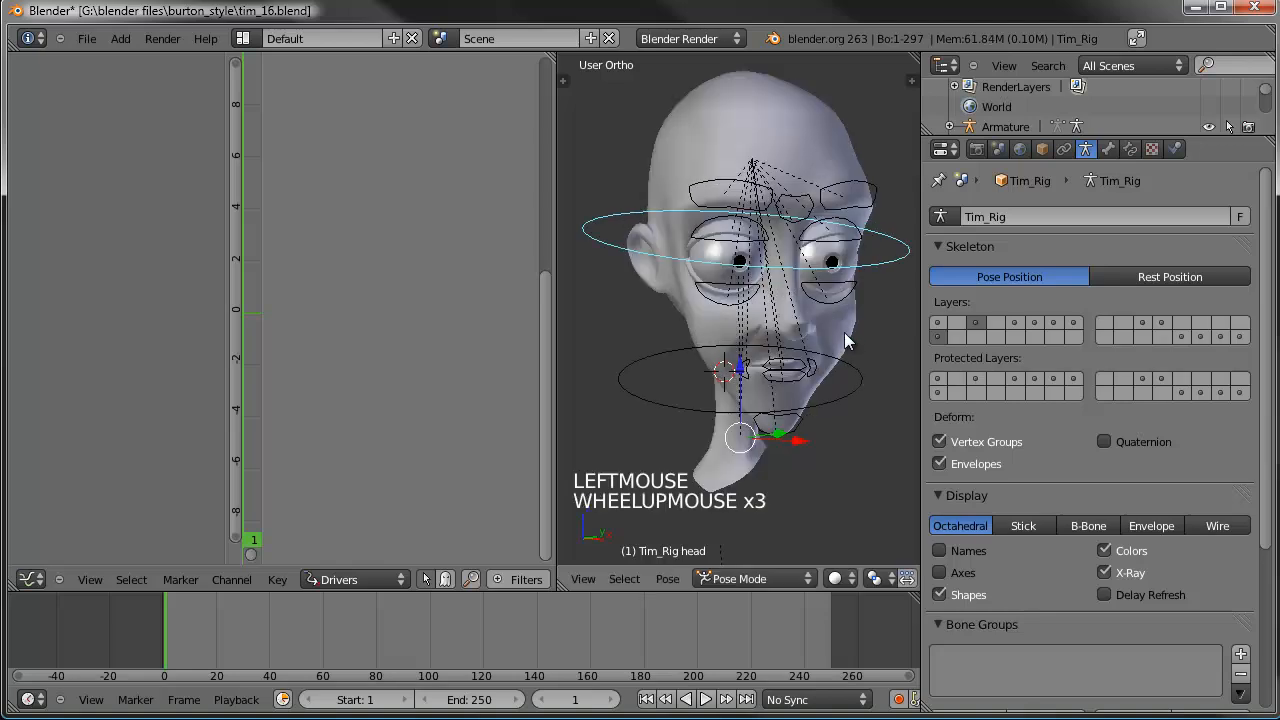
# Step: Try closing the right eye with its upper and lower eyelid controls while the head is turned
pyautogui.rightClick(750, 285)
pyautogui.press('g')
pyautogui.click(752, 257)
pyautogui.rightClick(757, 239)
pyautogui.press('g')
pyautogui.click(755, 287)
pyautogui.rightClick(810, 197)
pyautogui.press('g')
pyautogui.press('g')
pyautogui.rightClick(810, 197)
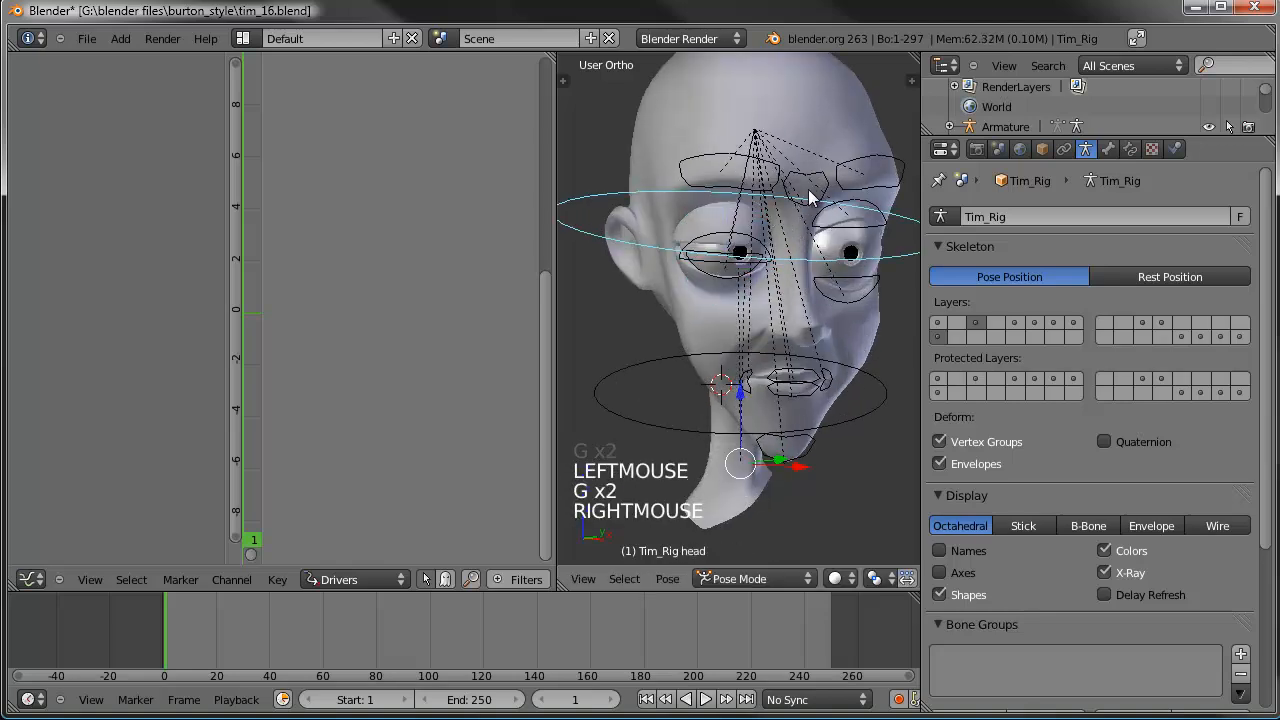
# Step: Try moving the mid-brow control and both mouth corner controls on the rotated head
pyautogui.rightClick(808, 172)
pyautogui.press('g')
pyautogui.click(821, 333)
pyautogui.rightClick(813, 375)
pyautogui.press('g')
pyautogui.click(816, 347)
pyautogui.rightClick(735, 377)
pyautogui.press('g')
pyautogui.click(742, 342)
pyautogui.click(745, 350)
# Step: Clear the location and rotation of all visible pose bones and deselect them
pyautogui.press('a')
pyautogui.press('a')
pyautogui.hotkey('alt', 'g')
pyautogui.hotkey('alt', 'r')
pyautogui.press('a')
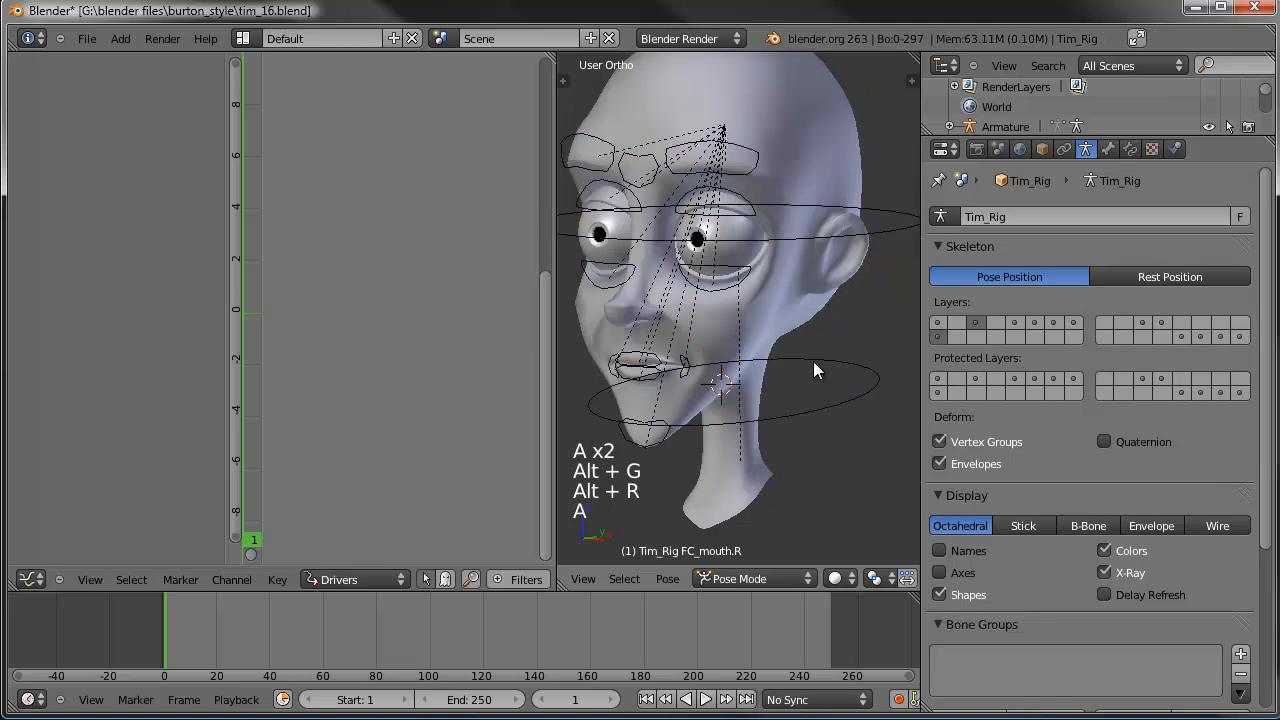
# Step: Examine the eyes and the facial controls on the head from the front, angled and side views
pyautogui.scroll(-2, 780, 348)
pyautogui.press('KP_1')
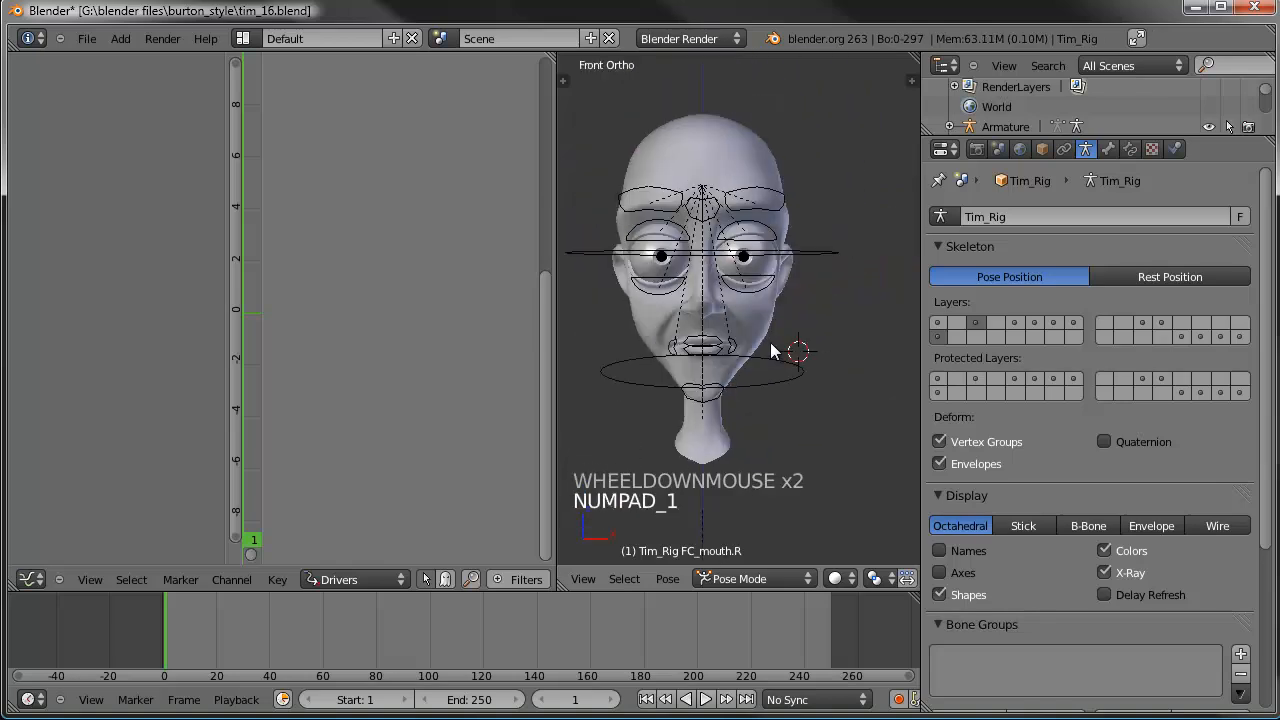
pyautogui.scroll(1, 771, 345)
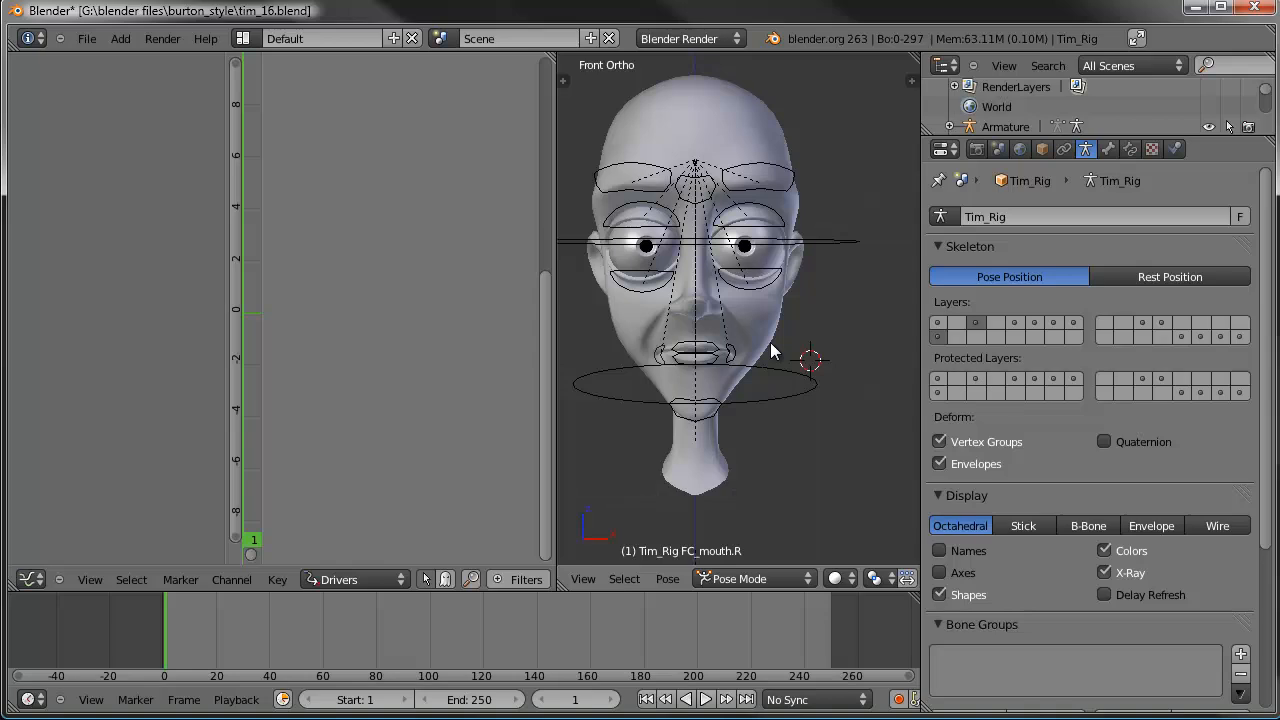
pyautogui.moveTo(778, 332); pyautogui.dragTo(744, 317, button='middle')
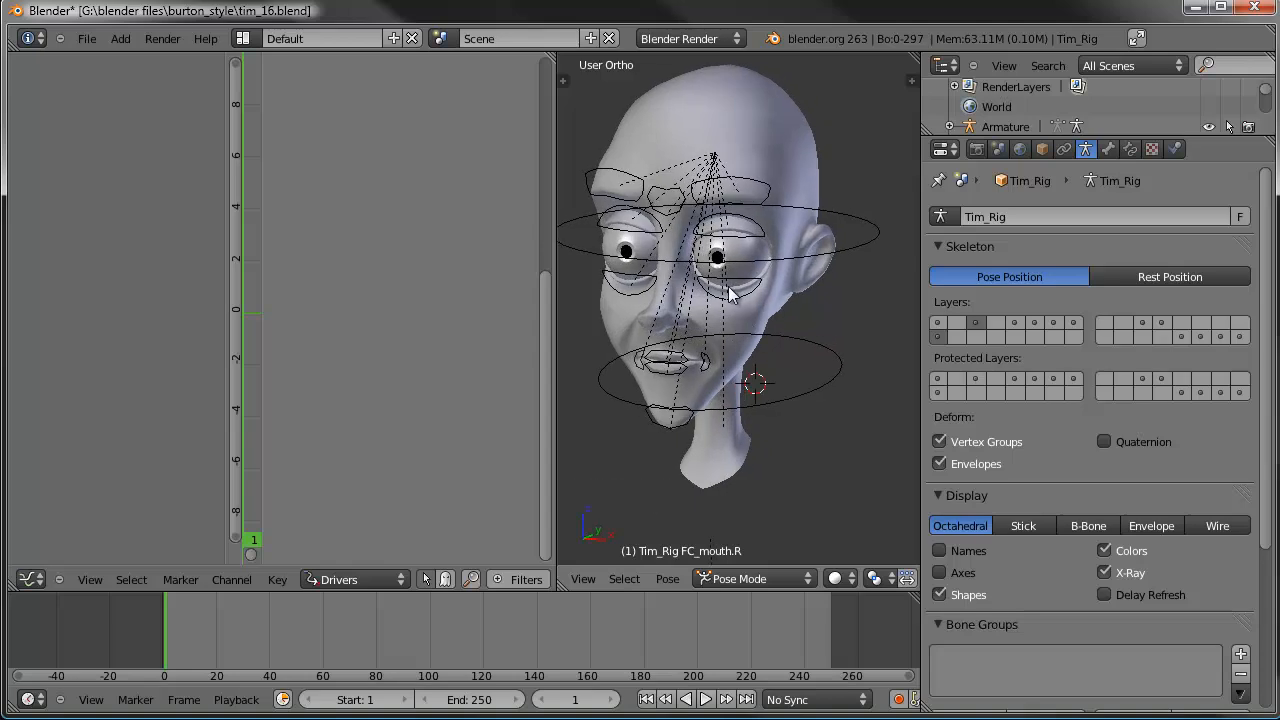
pyautogui.press('KP_3')
pyautogui.scroll(-1, 728, 286)
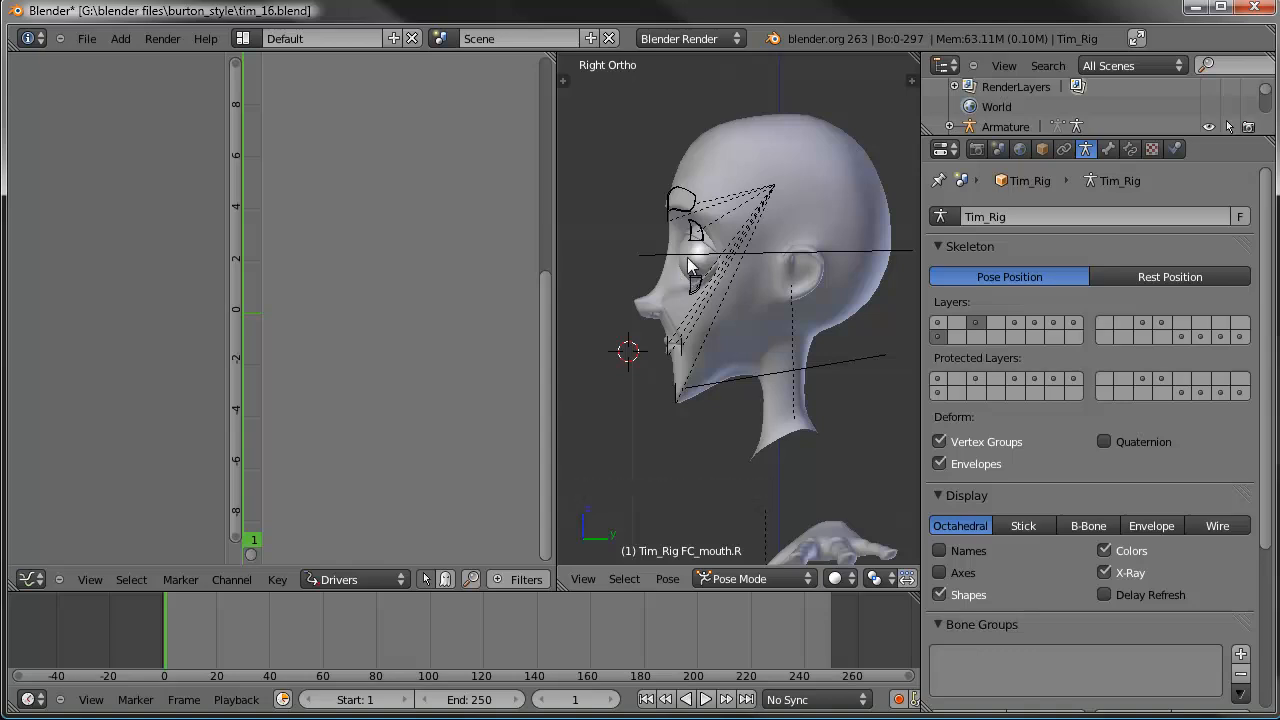
pyautogui.moveTo(690, 258); pyautogui.dragTo(757, 328, button='middle')
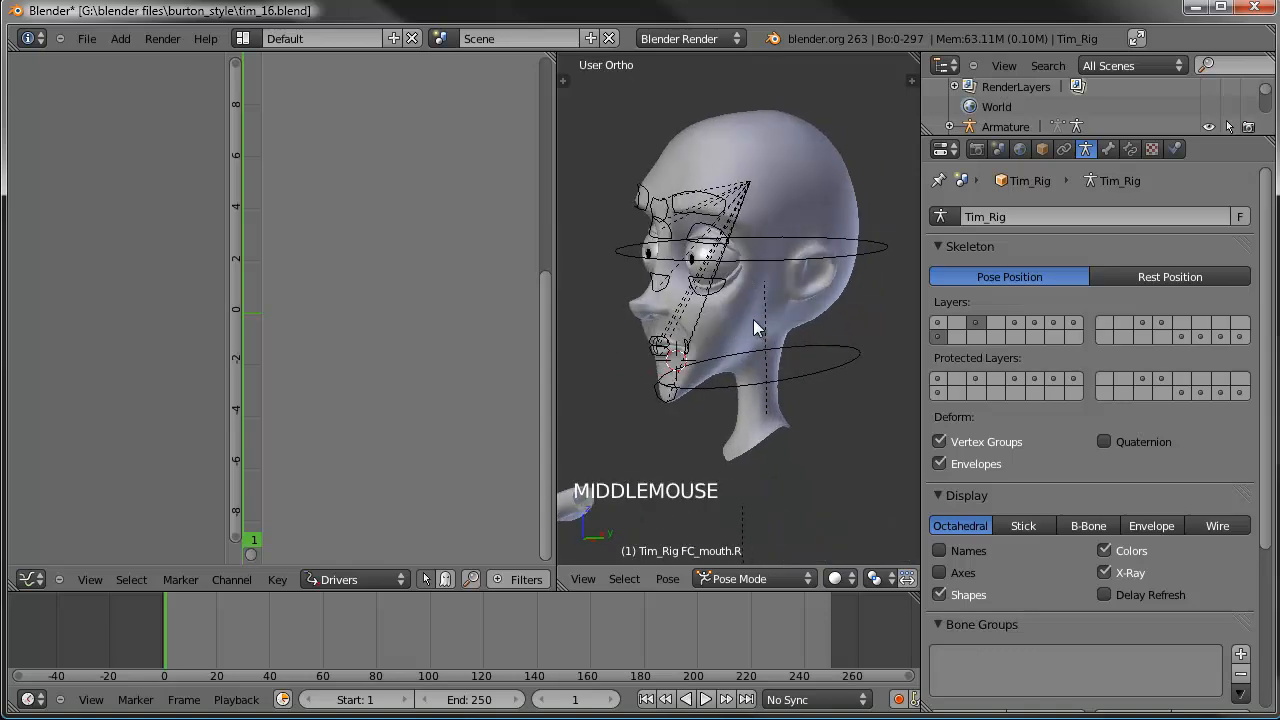
# Step: Snap the 3D cursor to the center of the left eyeball
pyautogui.rightClick(722, 276)
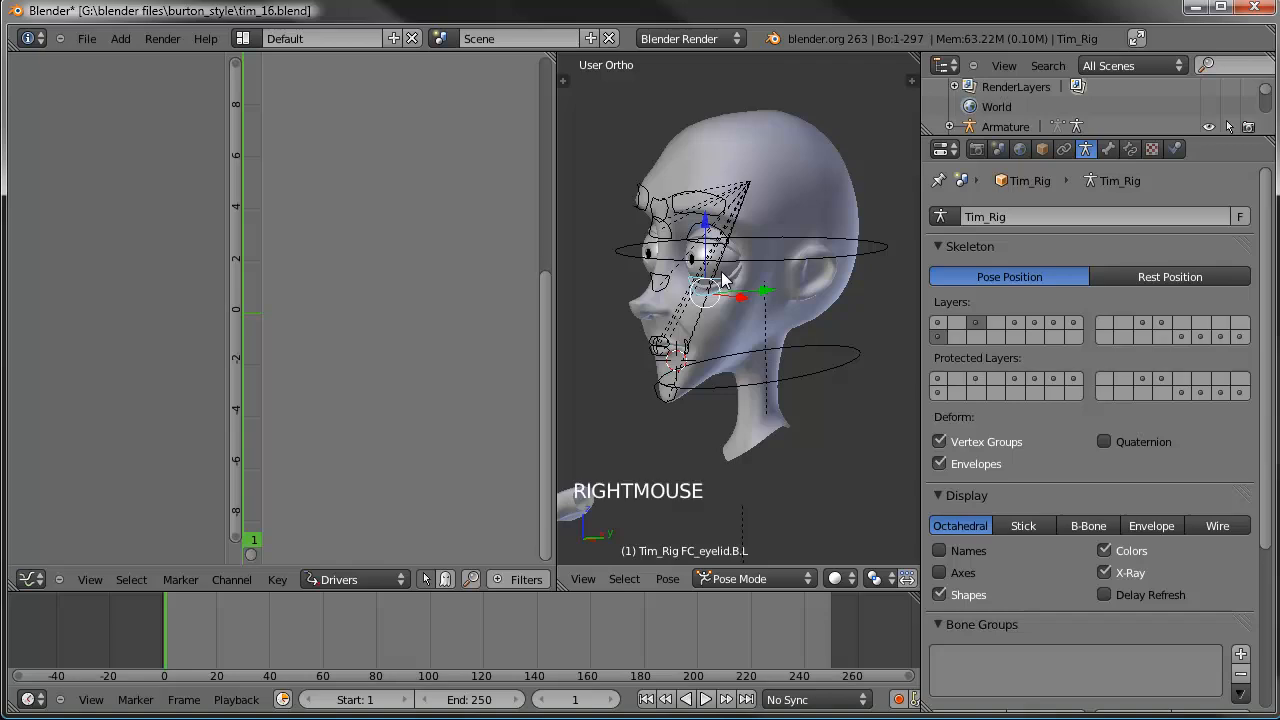
pyautogui.scroll(5, 716, 270)
pyautogui.keyDown('shift'); pyautogui.moveTo(716, 270); pyautogui.dragTo(763, 300, button='middle'); pyautogui.keyUp('shift')
pyautogui.rightClick(743, 296)
pyautogui.scroll(-3, 742, 295)
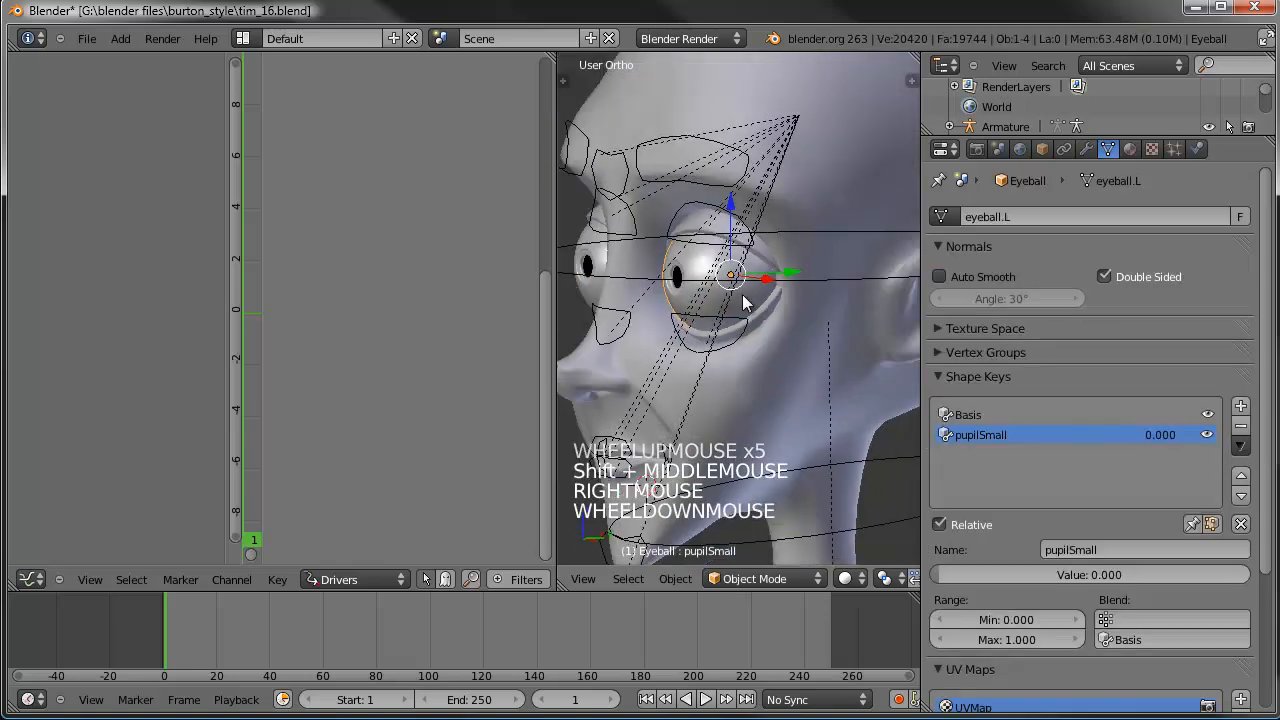
pyautogui.hotkey('shift', 's')
pyautogui.click(738, 297)
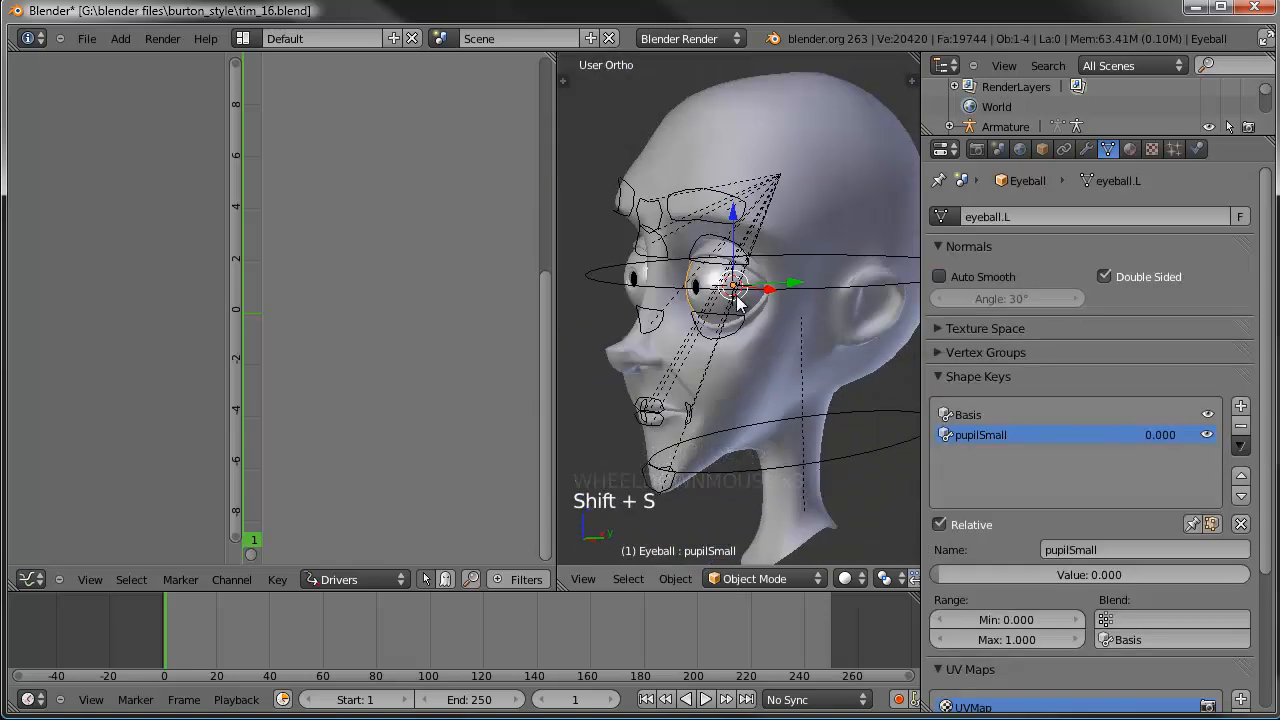
# Step: Show only the empty layer 18 of Tim_Rig and add a new bone at the left eyeball in Edit Mode
pyautogui.rightClick(843, 291)
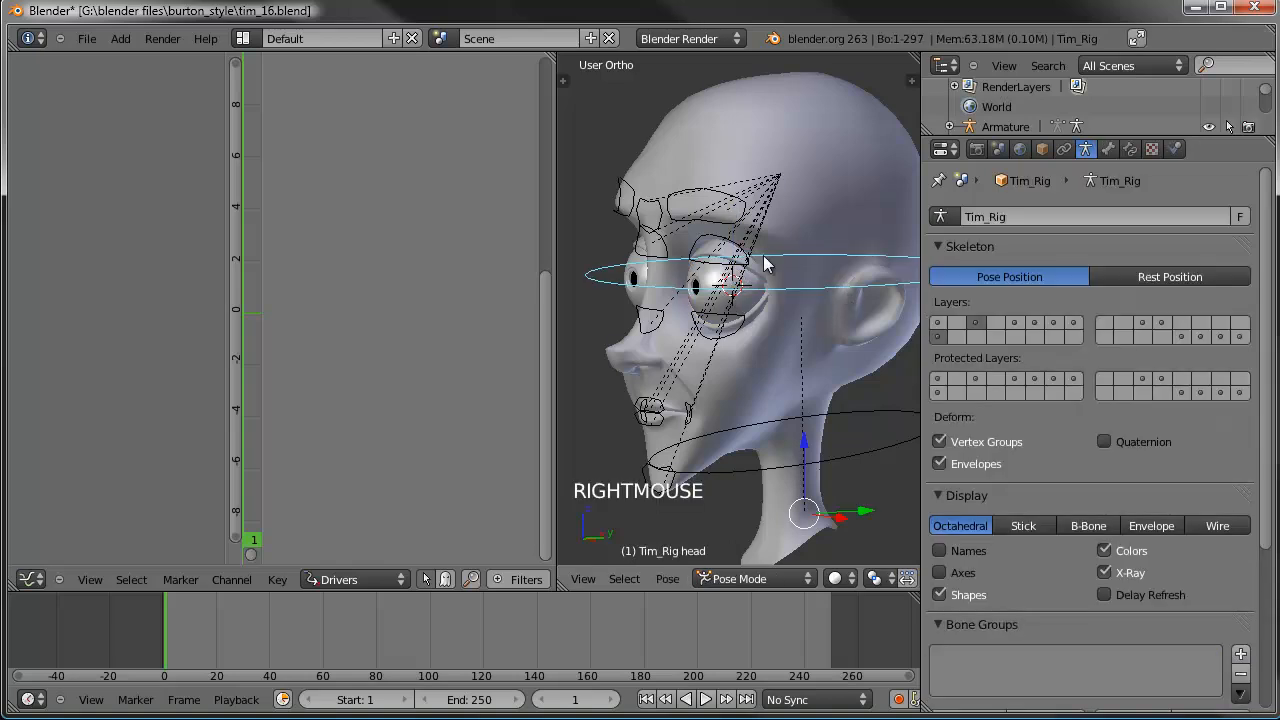
pyautogui.press('KP_1')
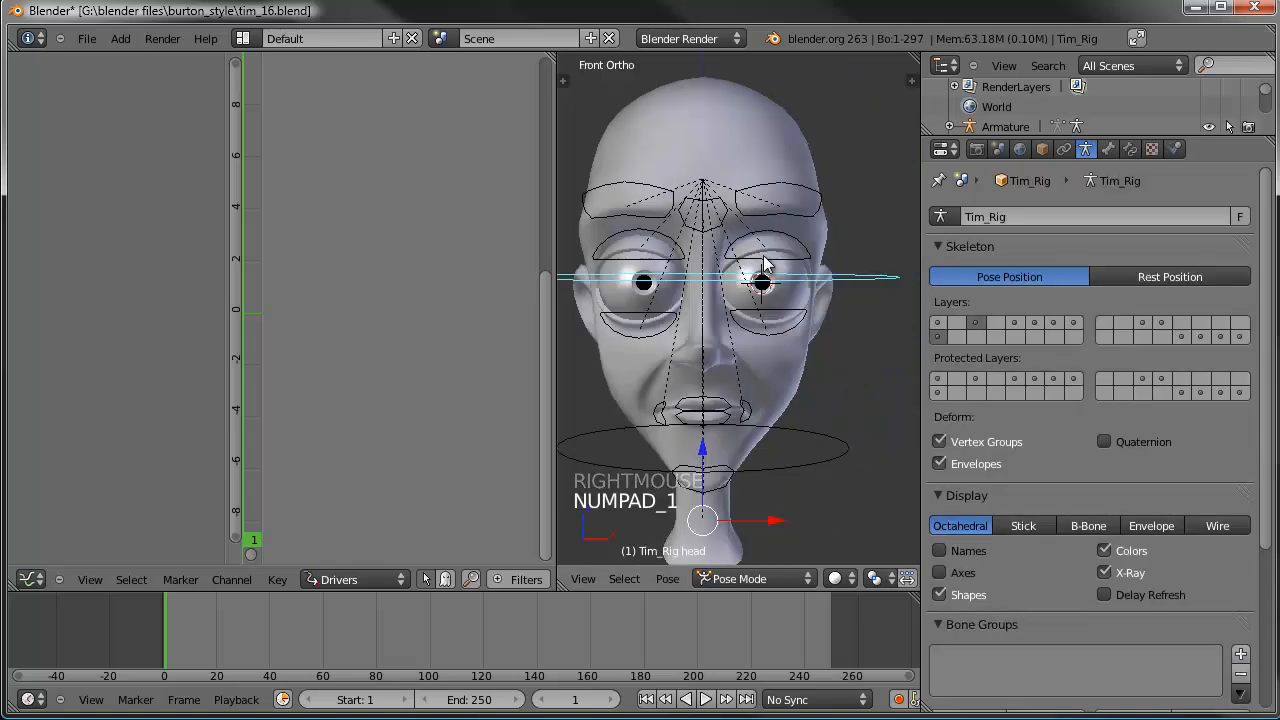
pyautogui.click(956, 336)
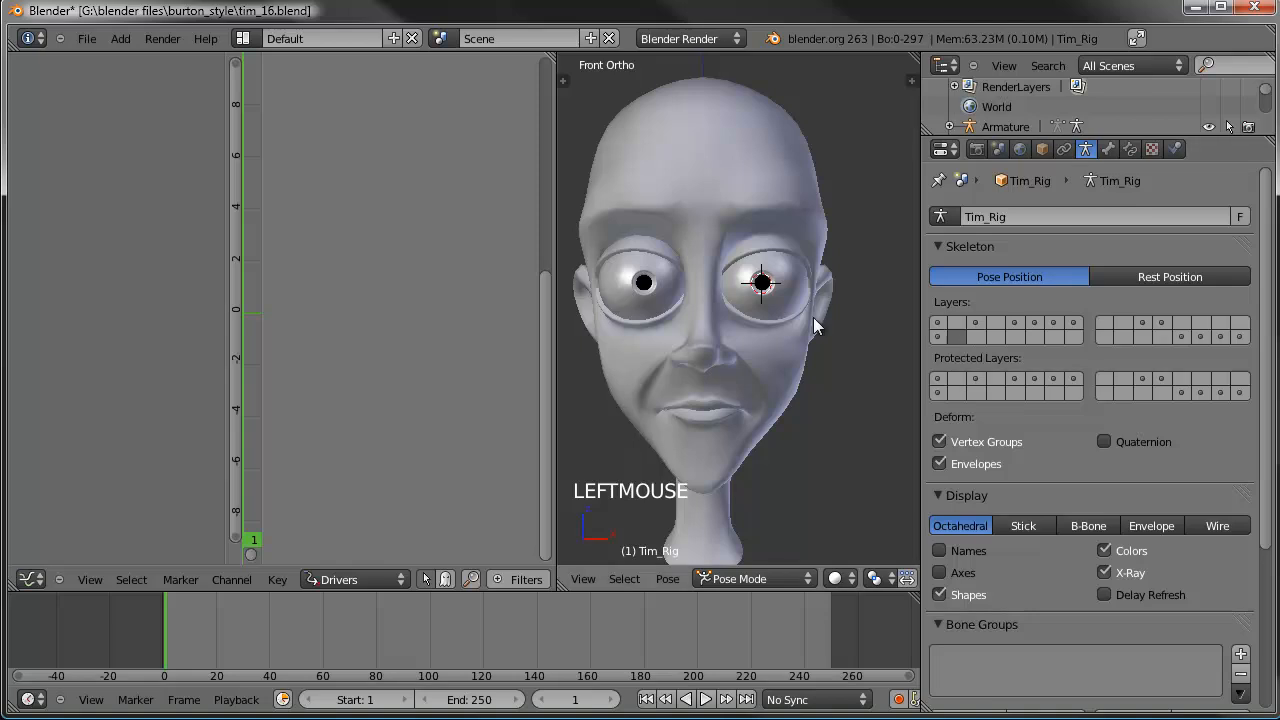
pyautogui.hotkey('shift', 'a')
pyautogui.moveTo(769, 366)
pyautogui.press('Tab')
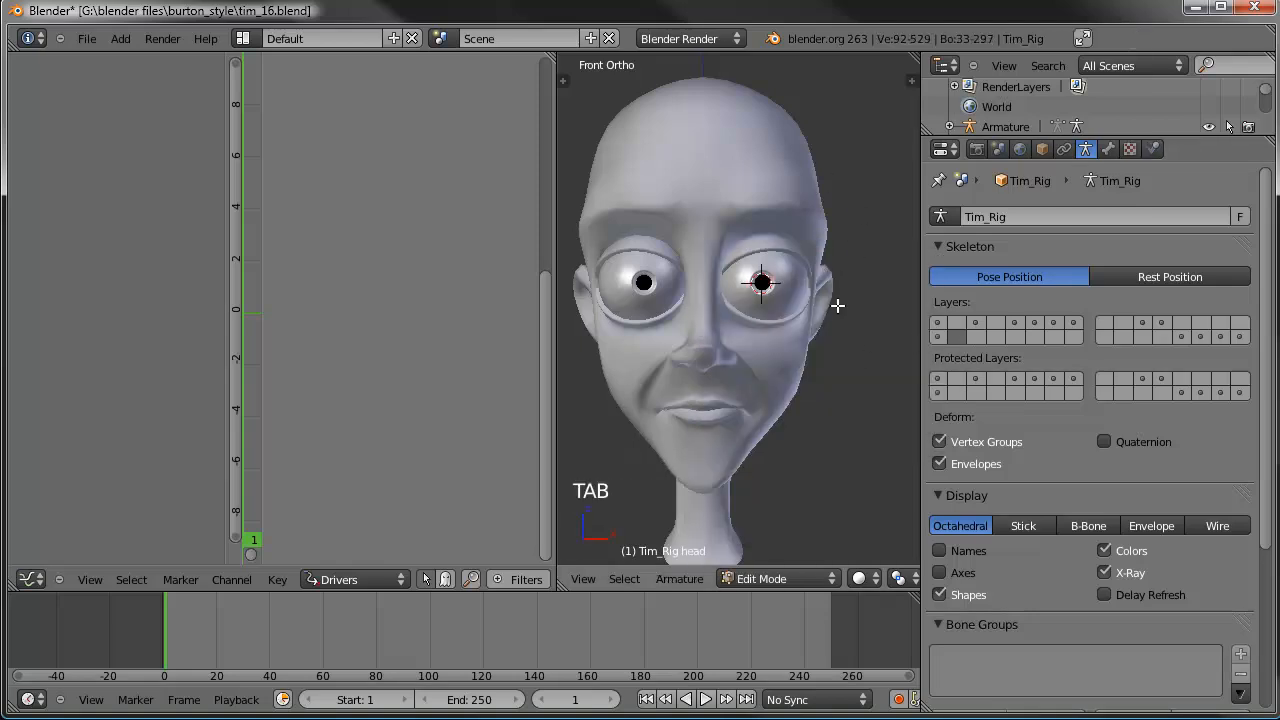
pyautogui.hotkey('shift', 'a')
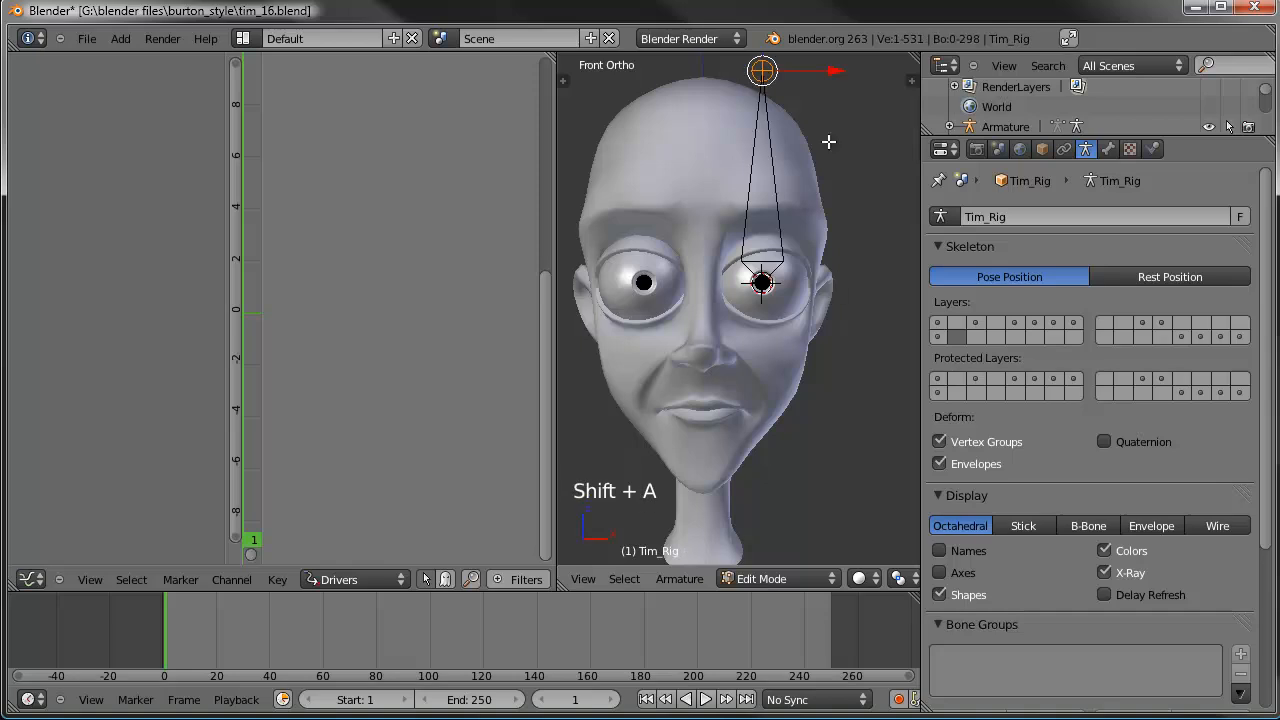
# Step: Move the new bone's tip in side view so it points straight forward from the eyeball center to just past the pupil
pyautogui.press('KP_3')
pyautogui.press('g')
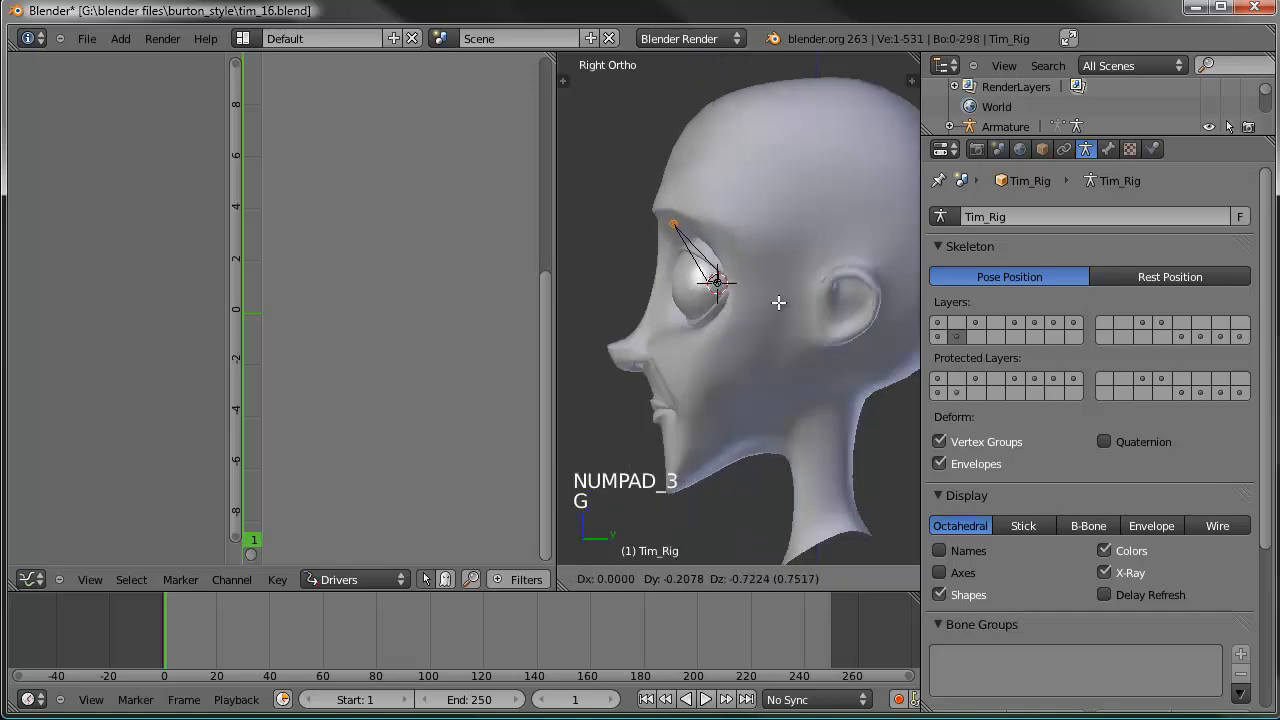
pyautogui.click(774, 361)
pyautogui.scroll(7, 774, 361)
pyautogui.moveTo(766, 343); pyautogui.dragTo(791, 303, button='middle')
pyautogui.press('KP_3')
pyautogui.press('z')
pyautogui.press('g')
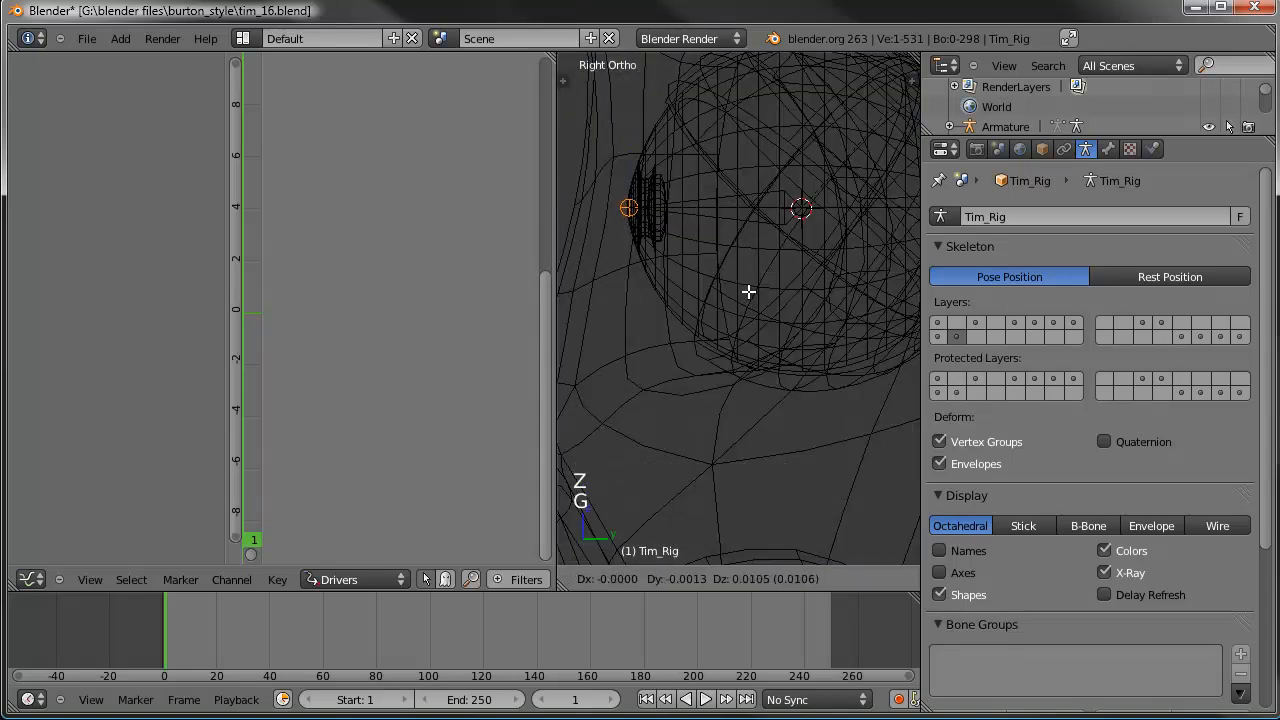
pyautogui.click(749, 291)
pyautogui.moveTo(697, 209); pyautogui.dragTo(668, 210)
pyautogui.scroll(-2, 713, 218)
pyautogui.scroll(-3, 713, 218)
# Step: Select the new eye bone in Pose Mode, widen the 3D view and rename the bone eye.L
pyautogui.press('Tab')
pyautogui.rightClick(728, 279)
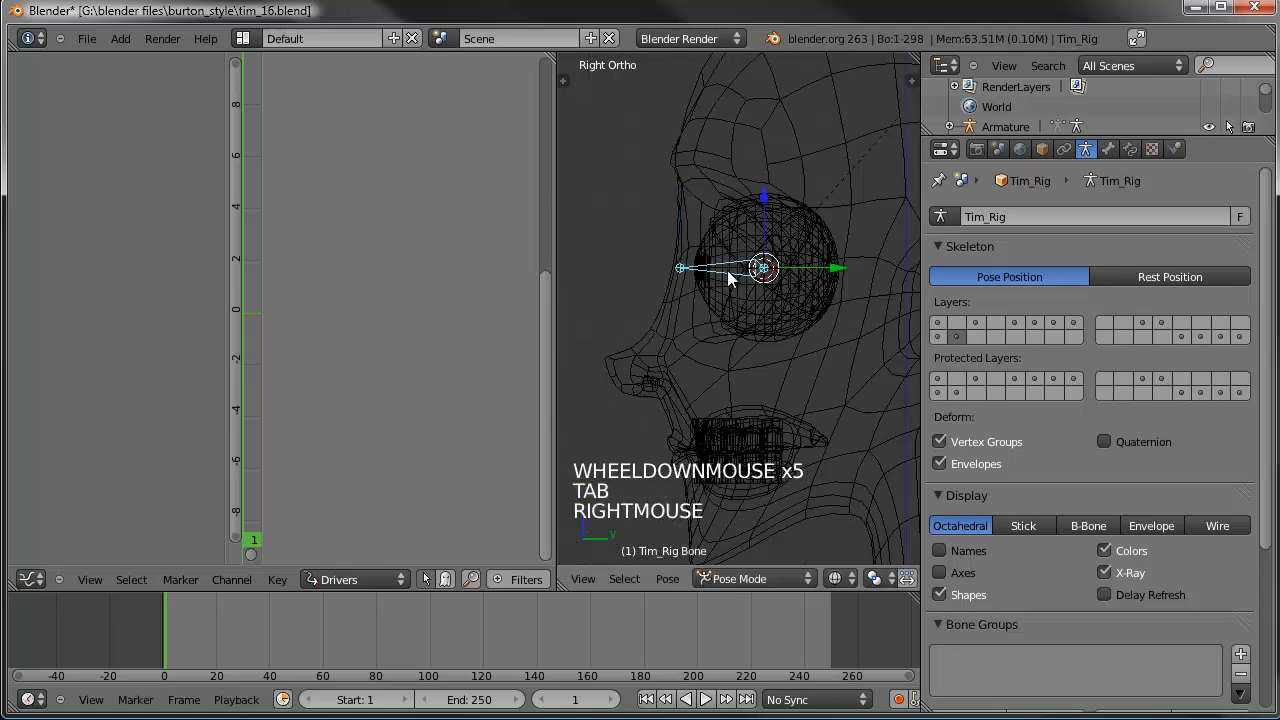
pyautogui.press('n')
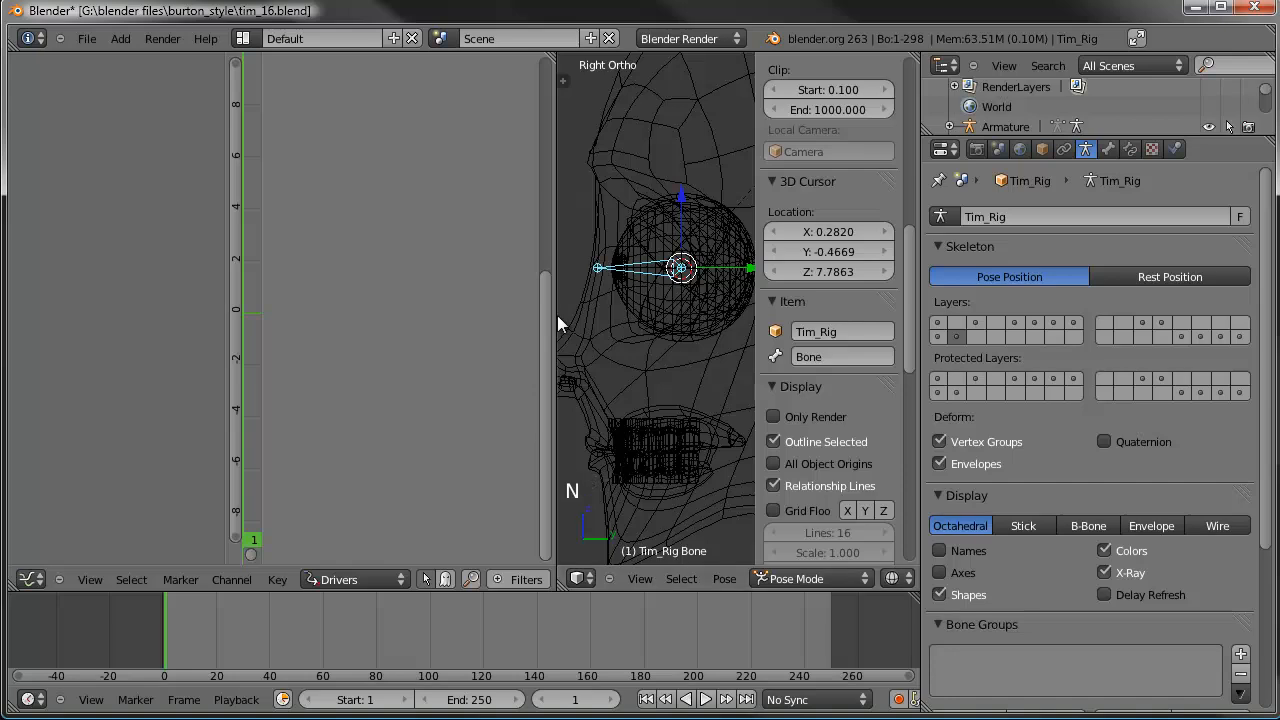
pyautogui.moveTo(558, 315); pyautogui.dragTo(385, 303)
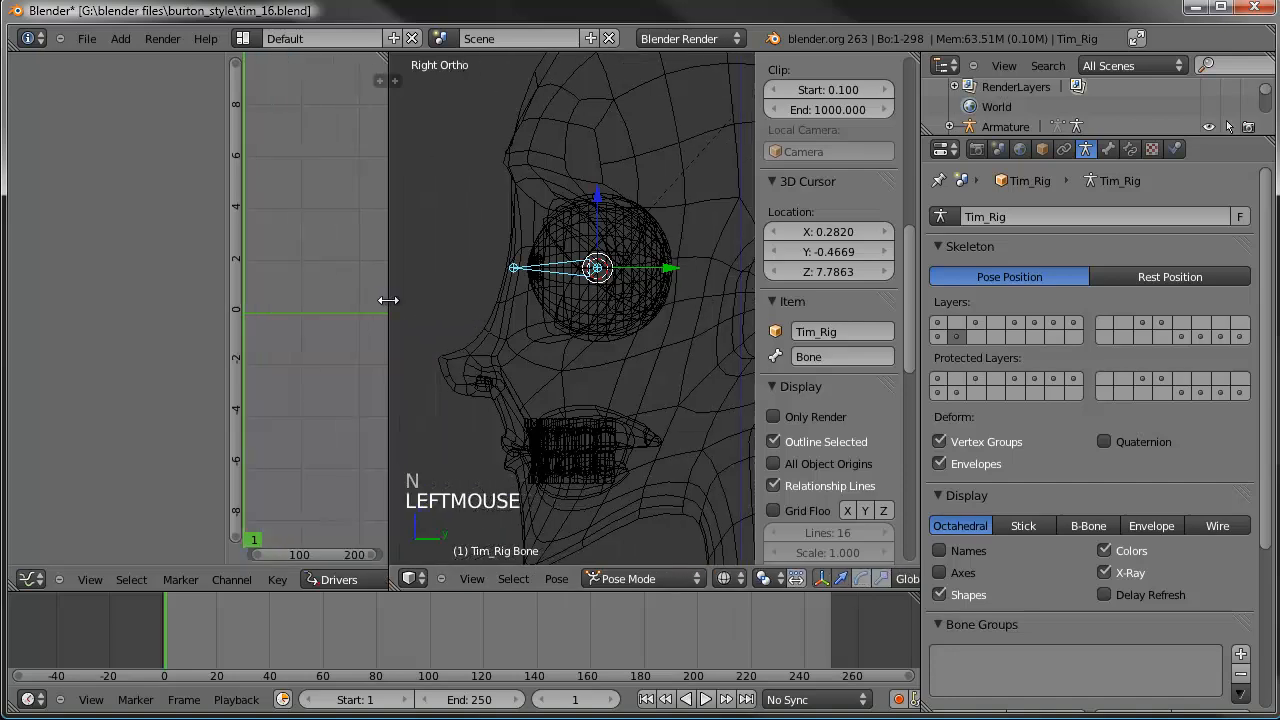
pyautogui.doubleClick(818, 356)
pyautogui.write('eye.L')
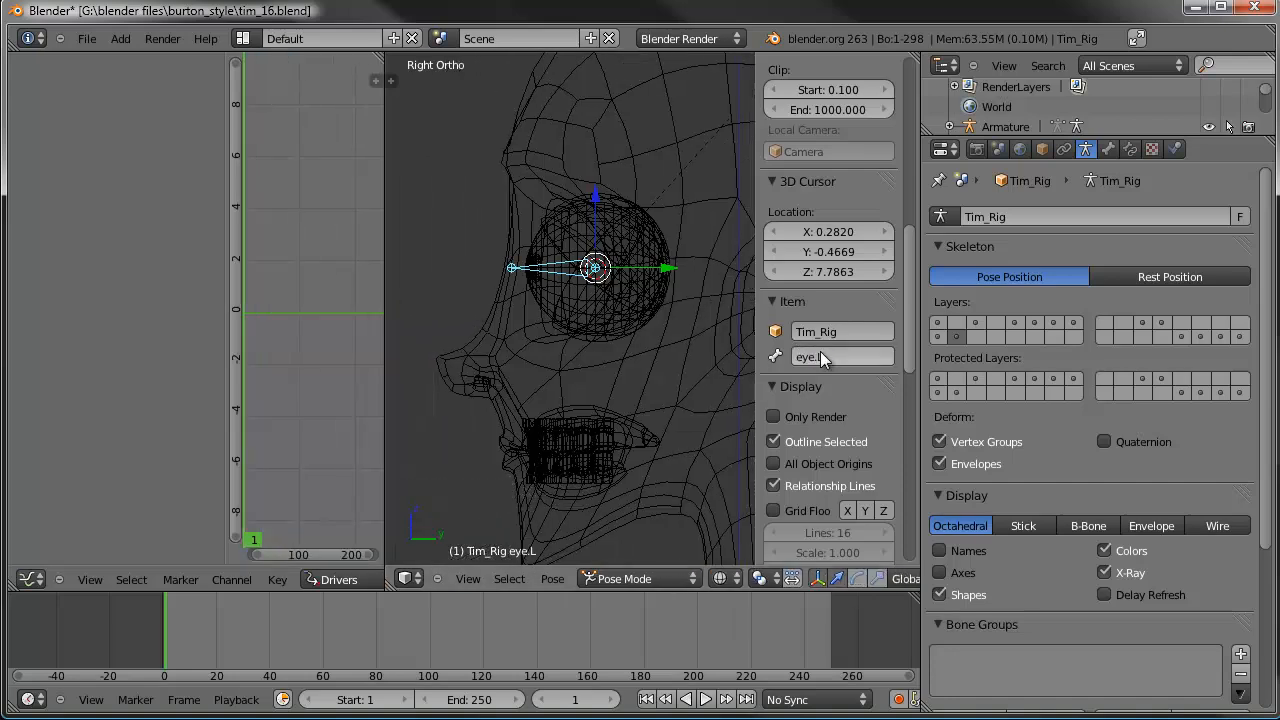
pyautogui.press('Return')
# Step: Duplicate the eye.L bone in Edit Mode and move the copy straight forward along global Y, well in front of the face
pyautogui.press('z')
pyautogui.scroll(-1, 591, 298)
pyautogui.moveTo(591, 298)
pyautogui.mouseDown(button='middle')
pyautogui.moveTo(627, 340)
pyautogui.moveTo(719, 292)
pyautogui.moveTo(681, 338)
pyautogui.moveTo(577, 301)
pyautogui.mouseUp(button='middle')
pyautogui.press('KP_7')
pyautogui.press('Tab')
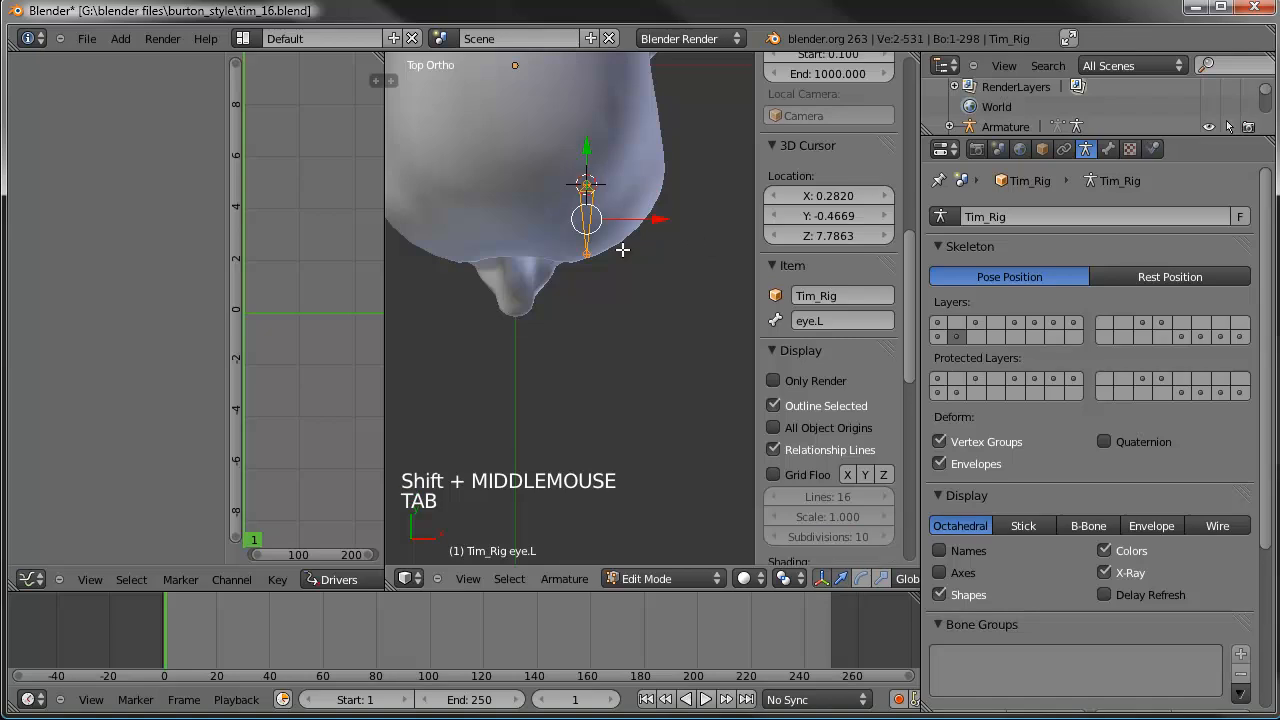
pyautogui.hotkey('shift', 'd')
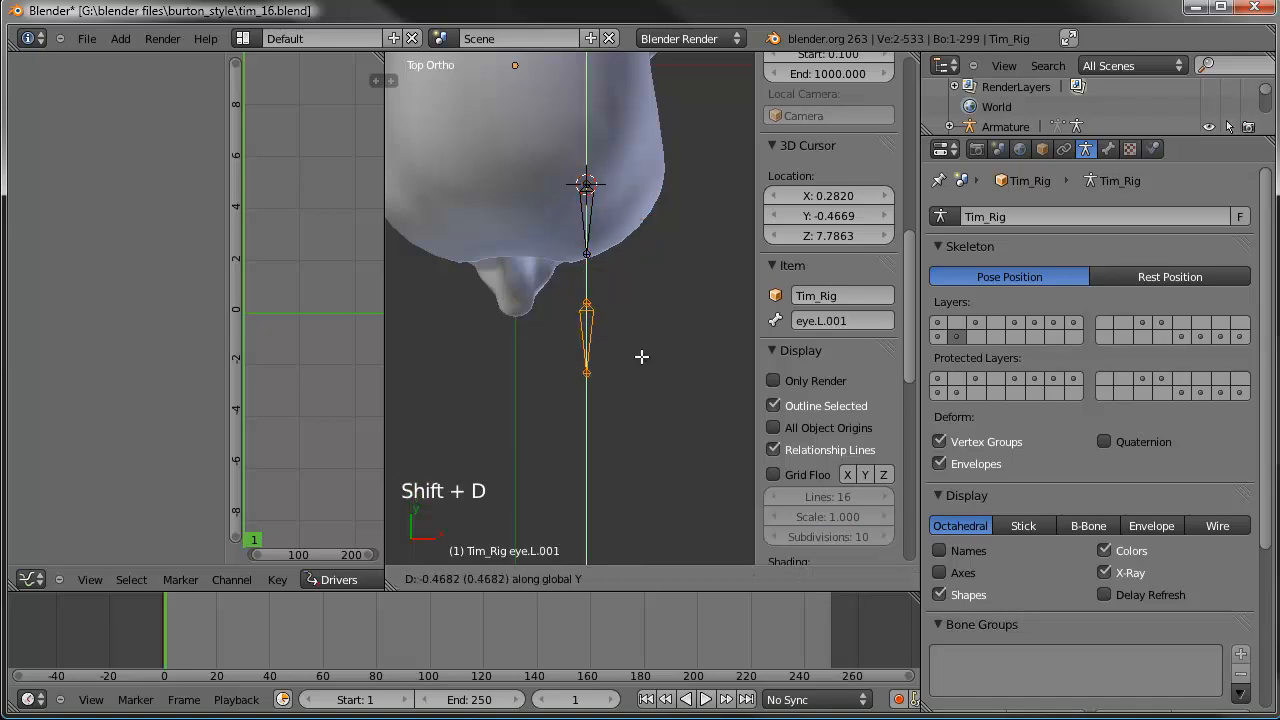
pyautogui.click(646, 466)
pyautogui.keyDown('shift'); pyautogui.moveTo(646, 466); pyautogui.dragTo(653, 383, button='middle'); pyautogui.keyUp('shift')
# Step: Rename the duplicated bone lookat.L and return to Pose Mode
pyautogui.click(863, 324)
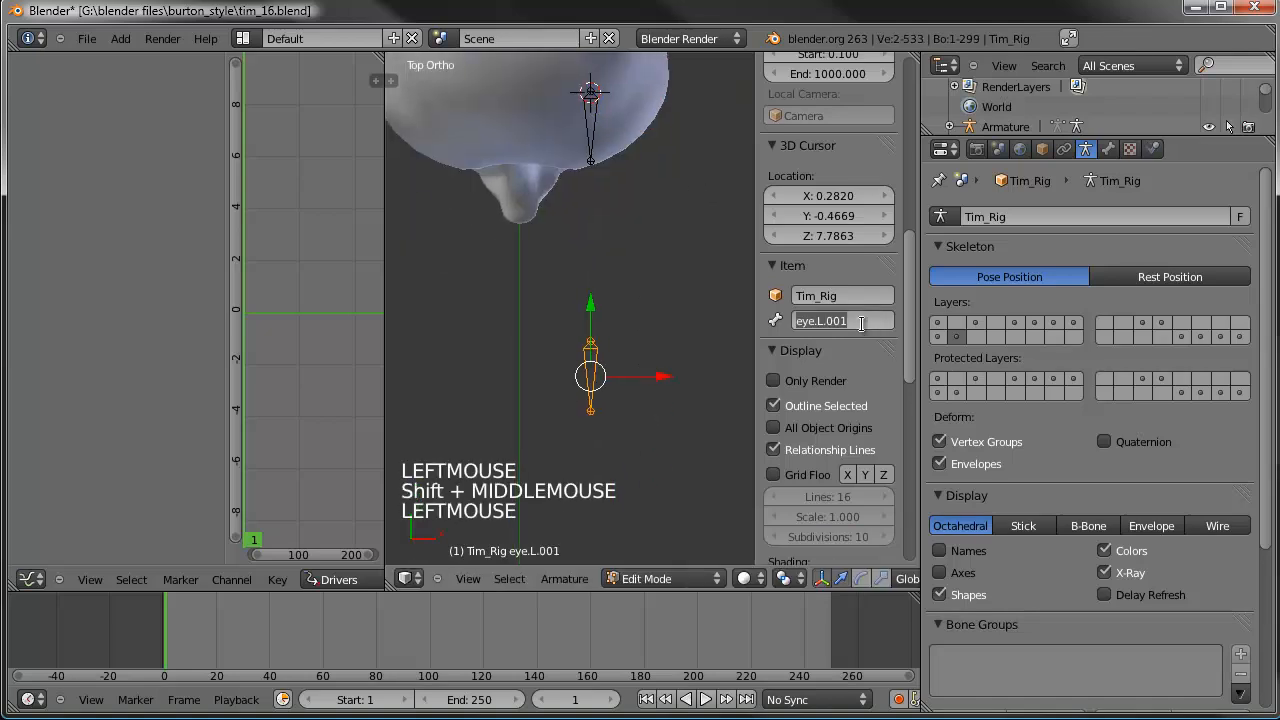
pyautogui.write('lookat.L')
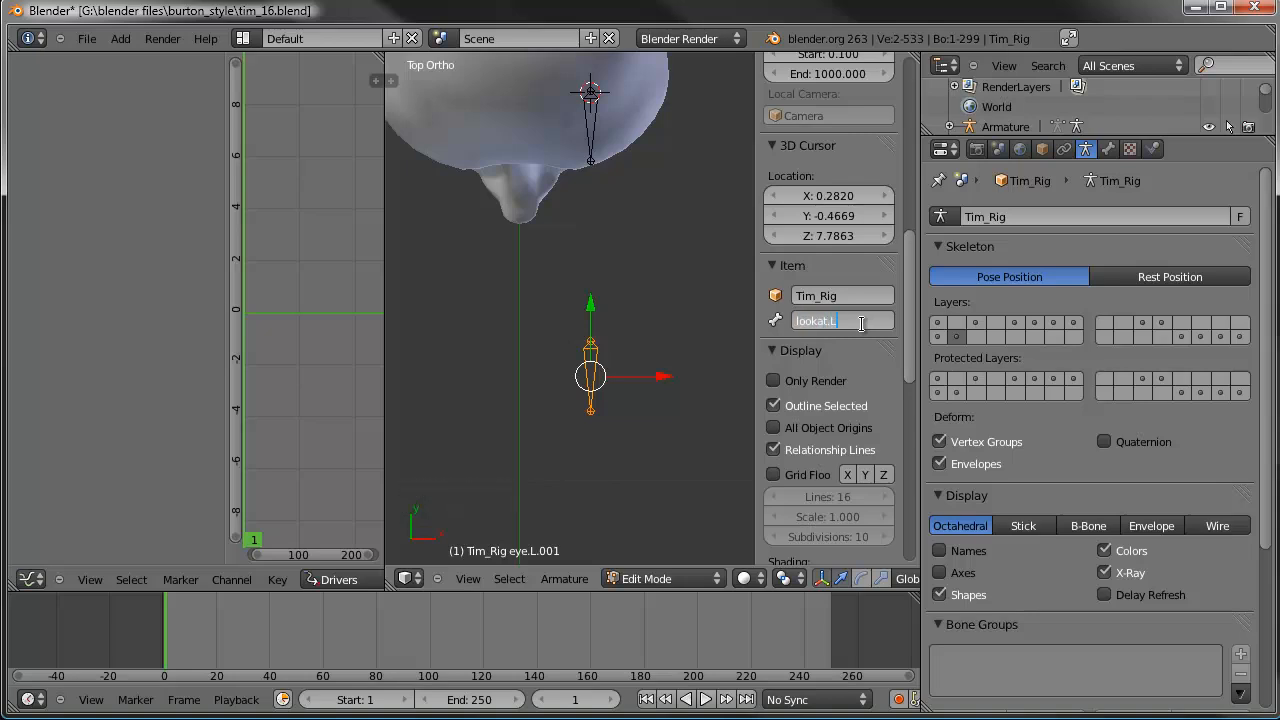
pyautogui.press('Return')
pyautogui.press('Tab')
# Step: Try moving the lookat.L bone in Pose Mode to see whether the eye bone reacts, and cancel the move
pyautogui.moveTo(660, 283)
pyautogui.mouseDown(button='middle')
pyautogui.moveTo(610, 386)
pyautogui.moveTo(654, 272)
pyautogui.mouseUp(button='middle')
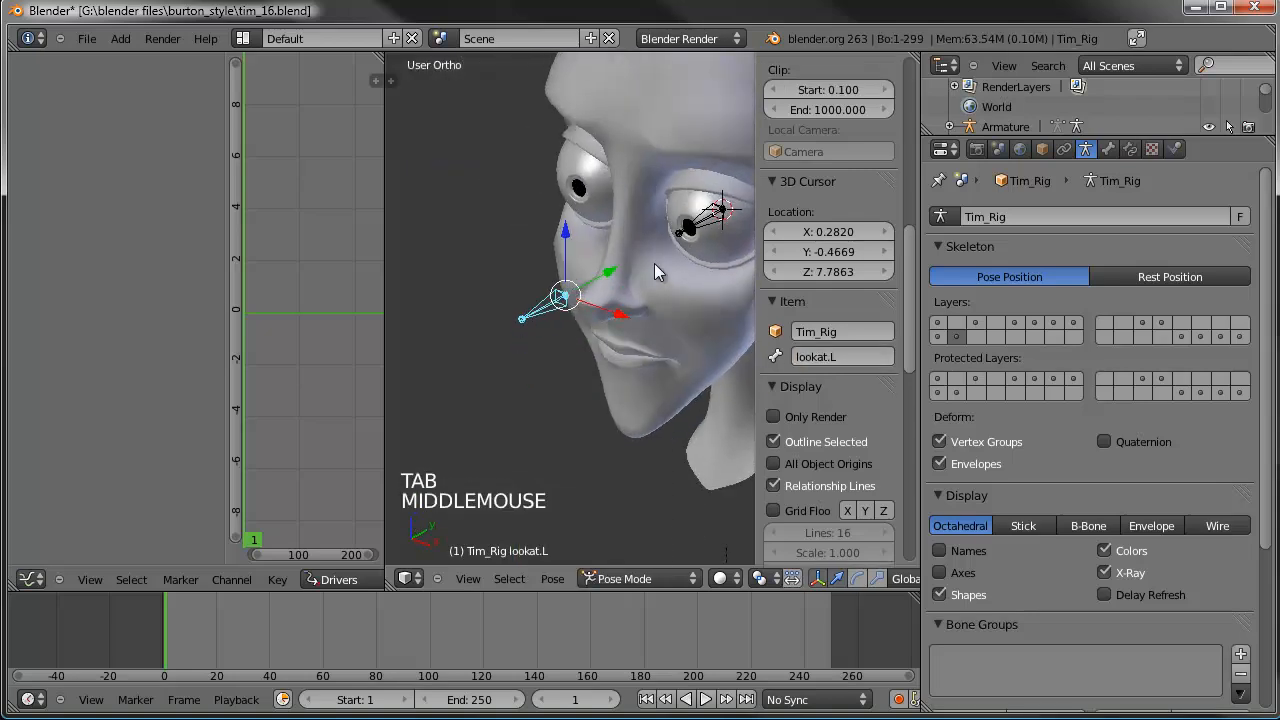
pyautogui.rightClick(704, 212)
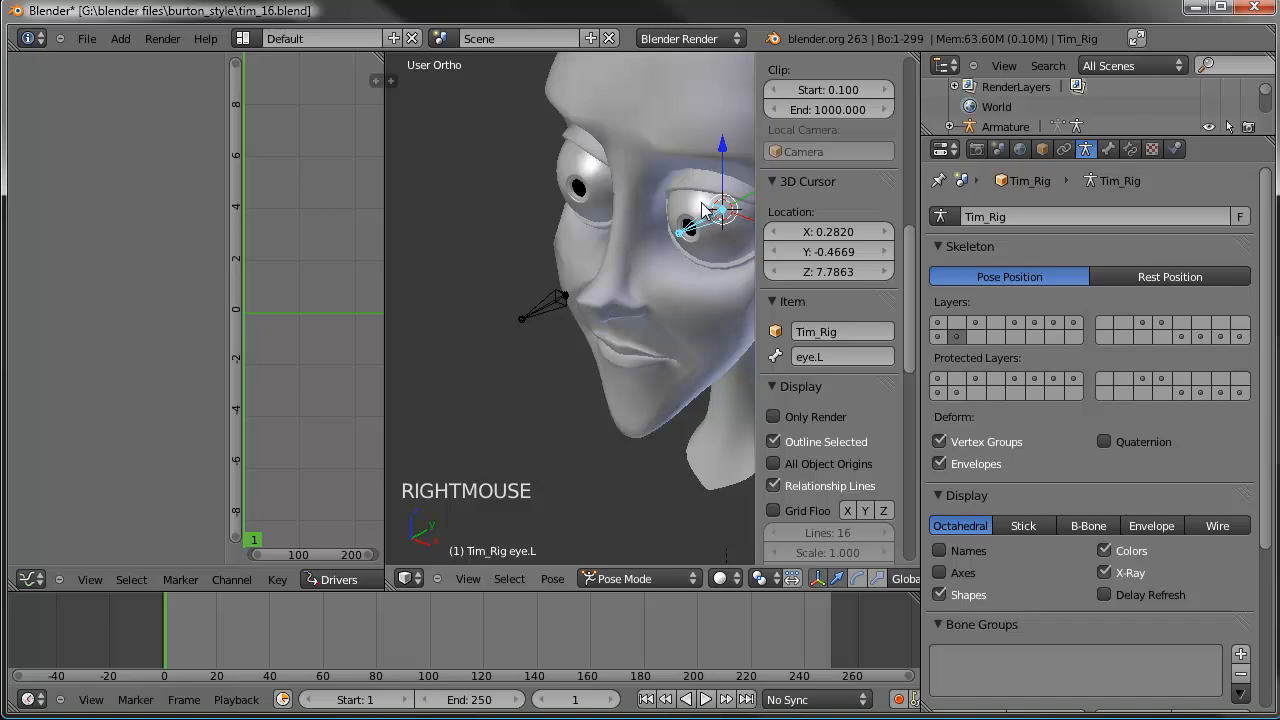
pyautogui.rightClick(548, 314)
pyautogui.press('g')
pyautogui.press('g')
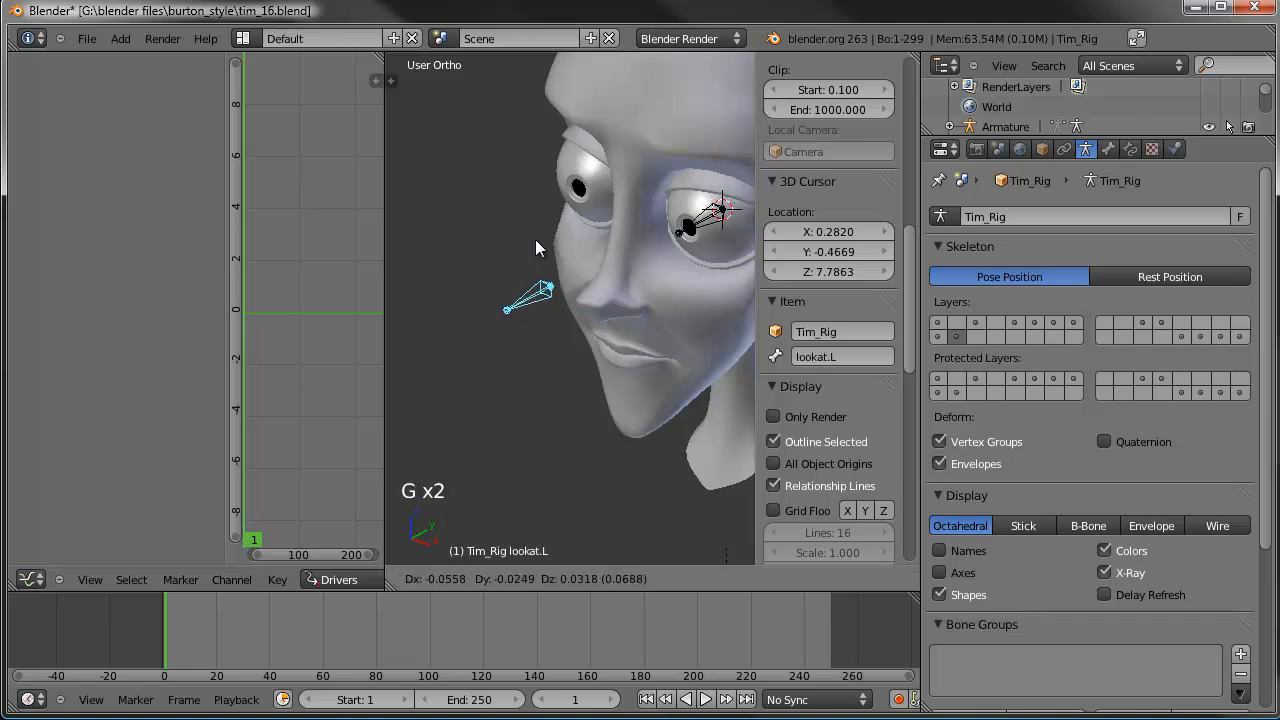
pyautogui.rightClick(707, 212)
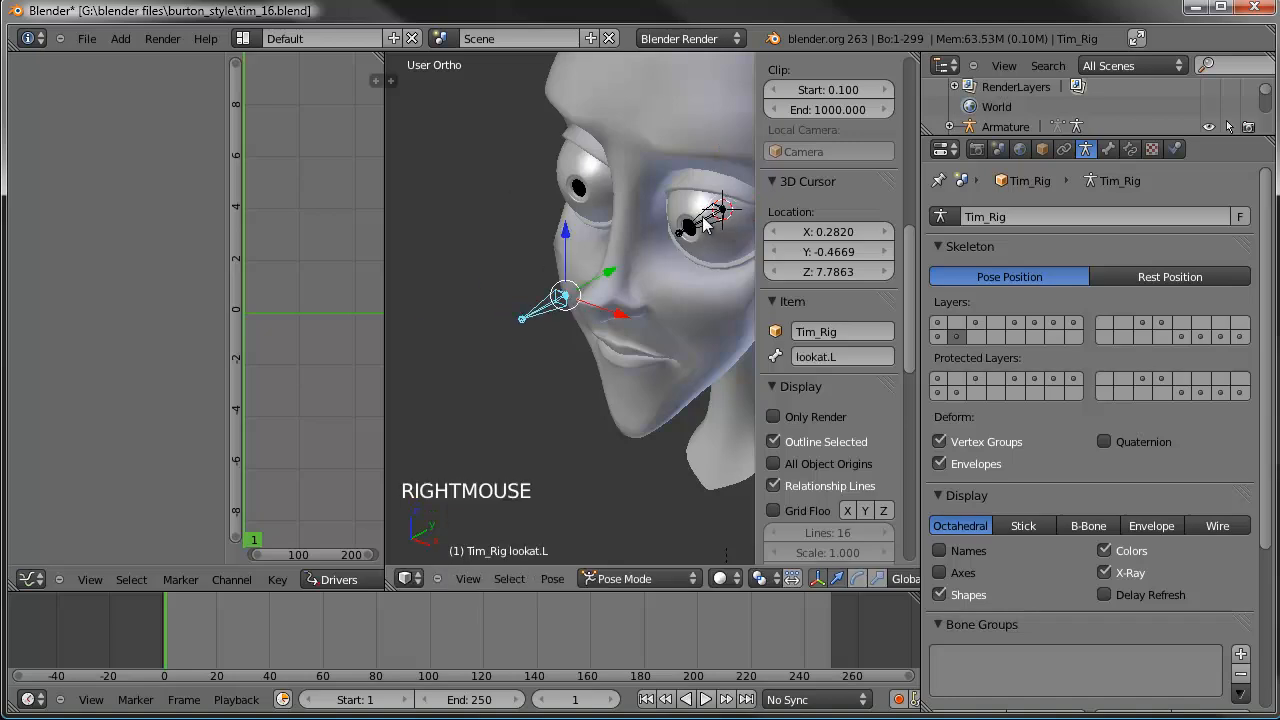
# Step: Add an IK constraint to the eye.L bone with lookat.L as its target
pyautogui.rightClick(706, 228)
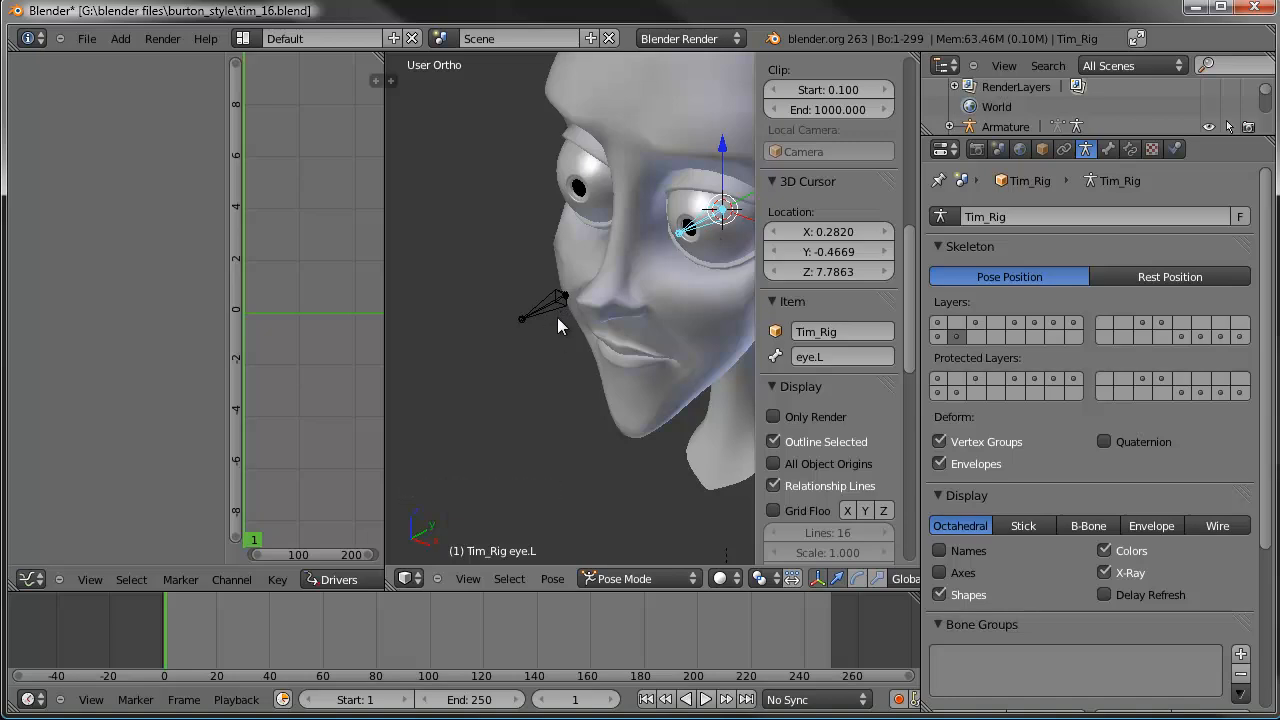
pyautogui.rightClick(561, 316)
pyautogui.keyDown('shift'); pyautogui.rightClick(704, 230); pyautogui.keyUp('shift')
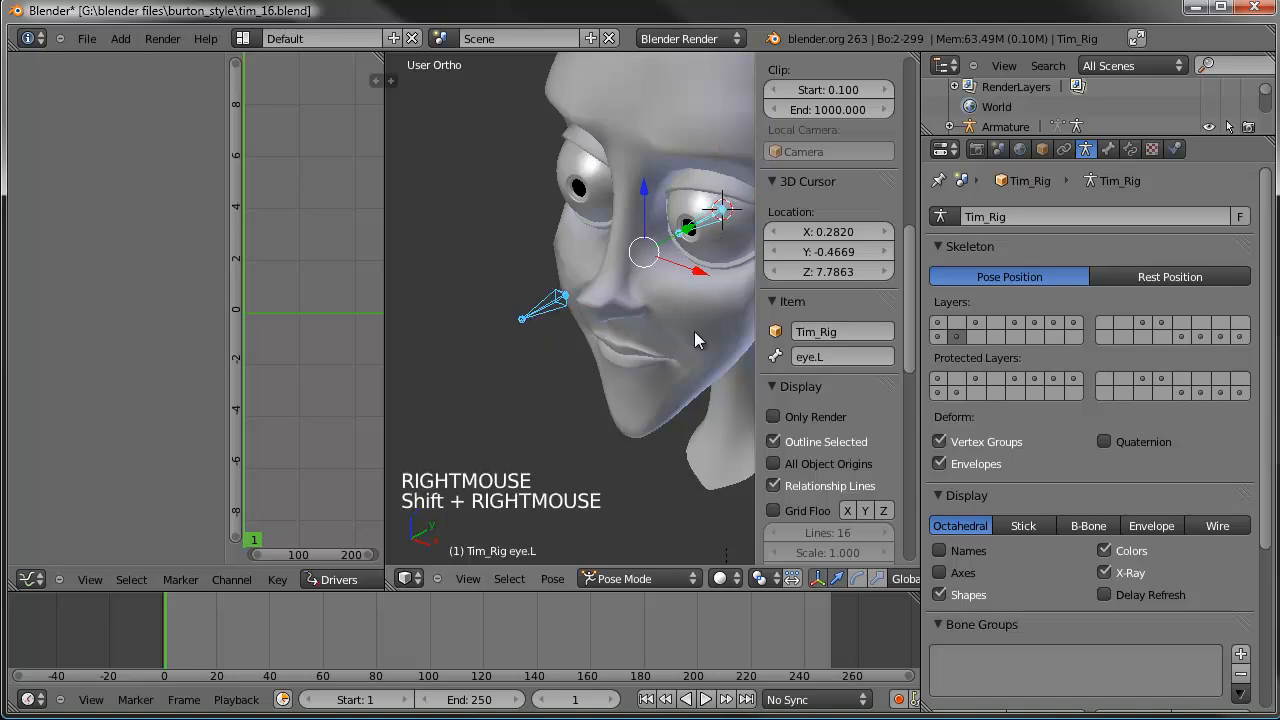
pyautogui.hotkey('shift', 'i')
pyautogui.hotkey('shift', 'i')
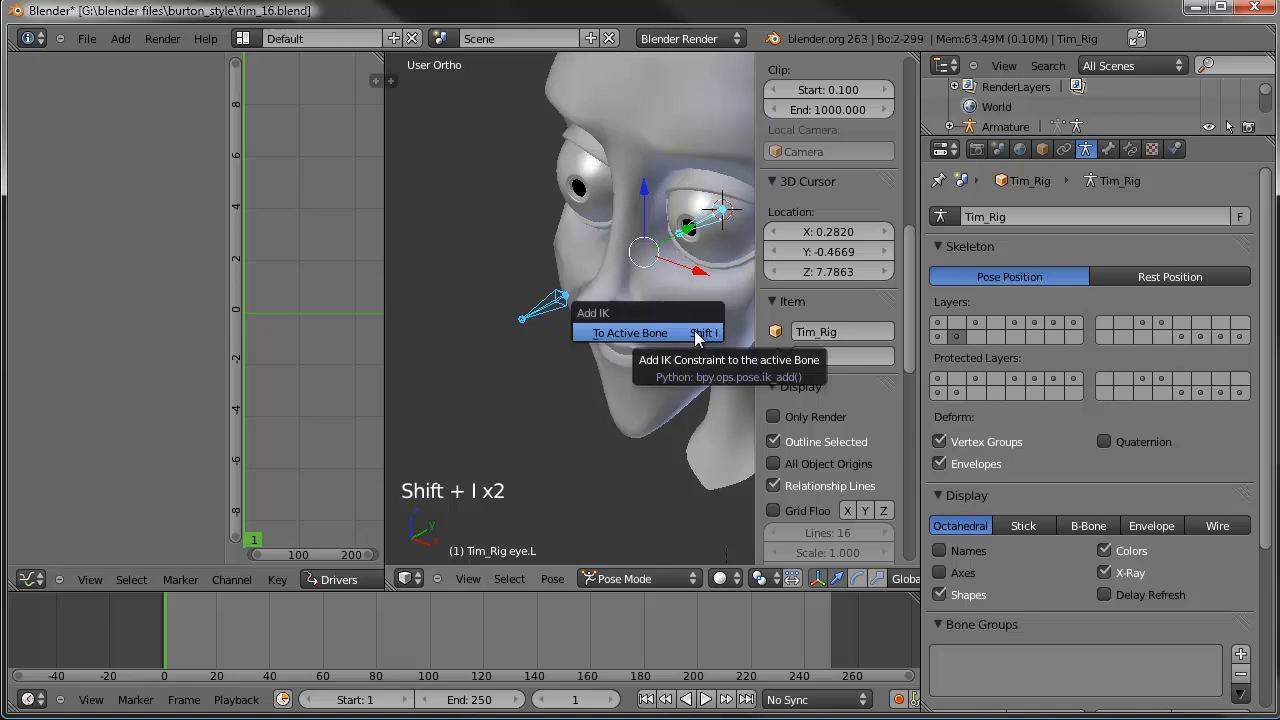
pyautogui.click(696, 334)
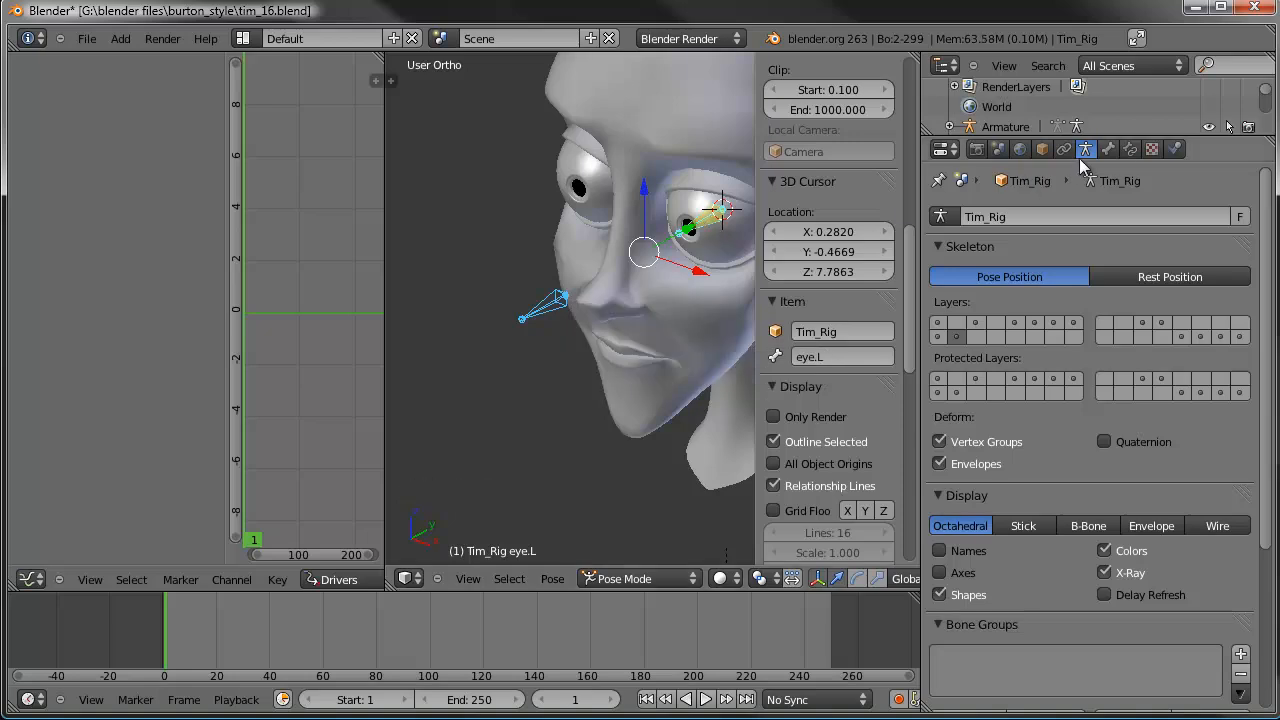
# Step: Set the Chain Length of eye.L's IK constraint to 1
pyautogui.click(1108, 149)
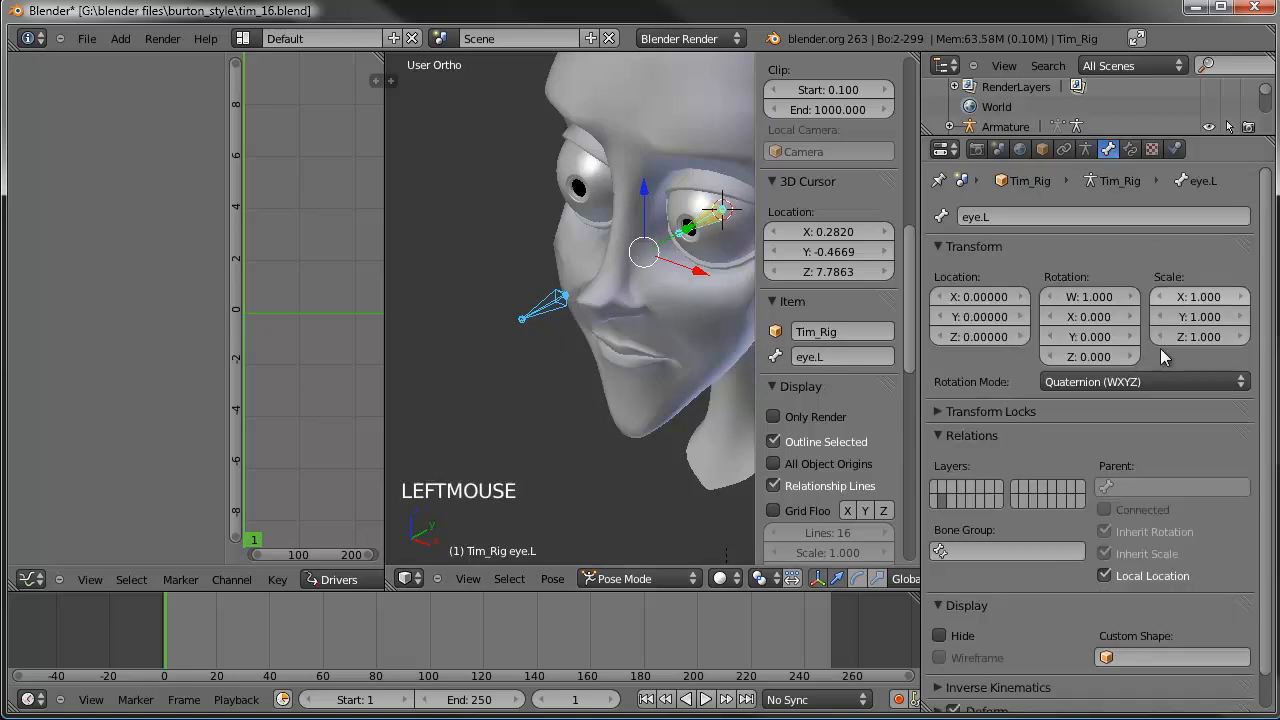
pyautogui.click(1129, 148)
pyautogui.click(1060, 415)
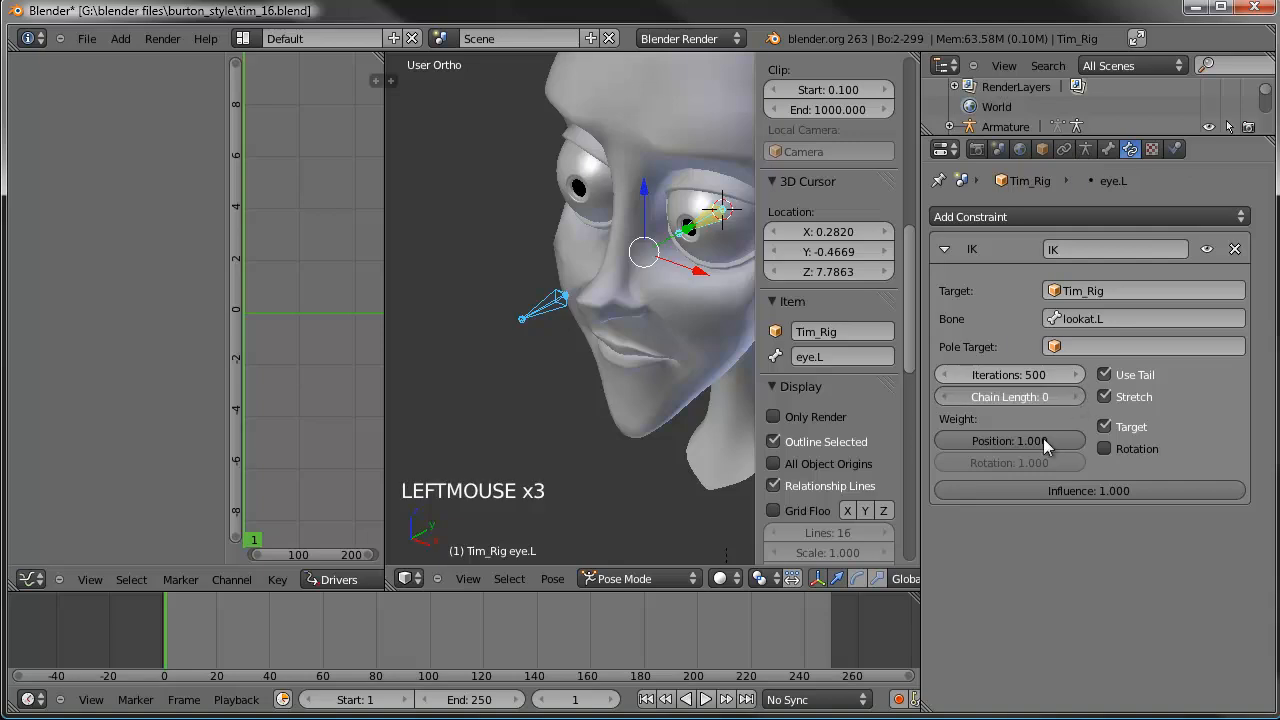
# Step: Test the IK constraint by moving lookat.L around, and cancel the move
pyautogui.rightClick(550, 302)
pyautogui.press('g')
pyautogui.press('g')
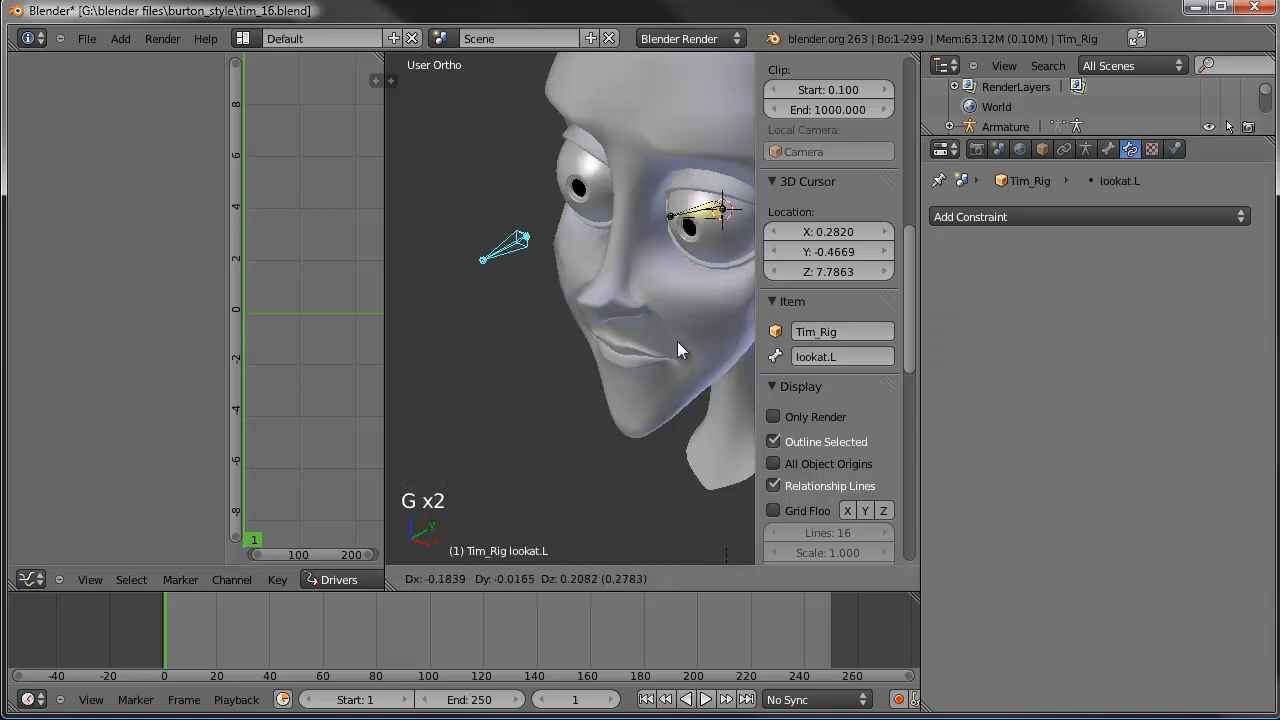
pyautogui.rightClick(546, 297)
# Step: Select lookat.L and eye.L together, enter Edit Mode and place the 3D cursor midway between the eyes in front view
pyautogui.scroll(-4, 550, 298)
pyautogui.moveTo(563, 300); pyautogui.dragTo(612, 283, button='middle')
pyautogui.press('KP_1')
pyautogui.scroll(5, 623, 338)
pyautogui.keyDown('shift'); pyautogui.rightClick(607, 197); pyautogui.keyUp('shift')
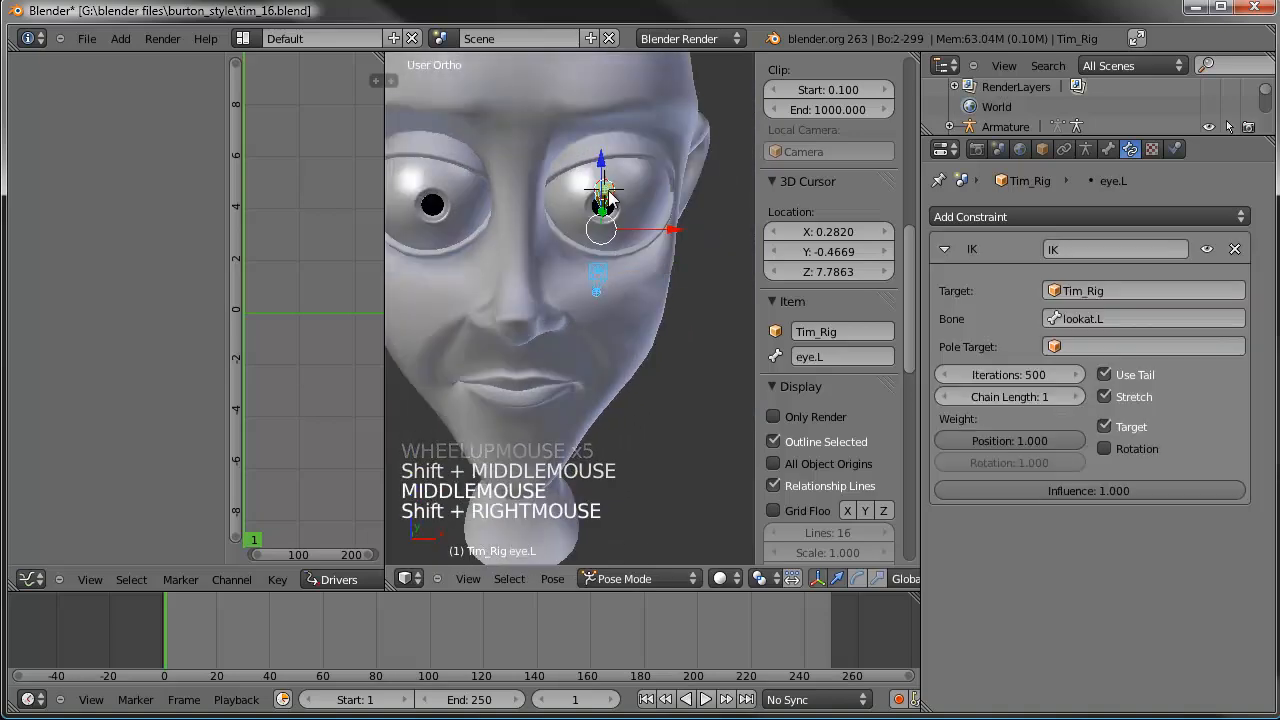
pyautogui.press('Tab')
pyautogui.press('KP_1')
pyautogui.press('z')
pyautogui.scroll(2, 607, 198)
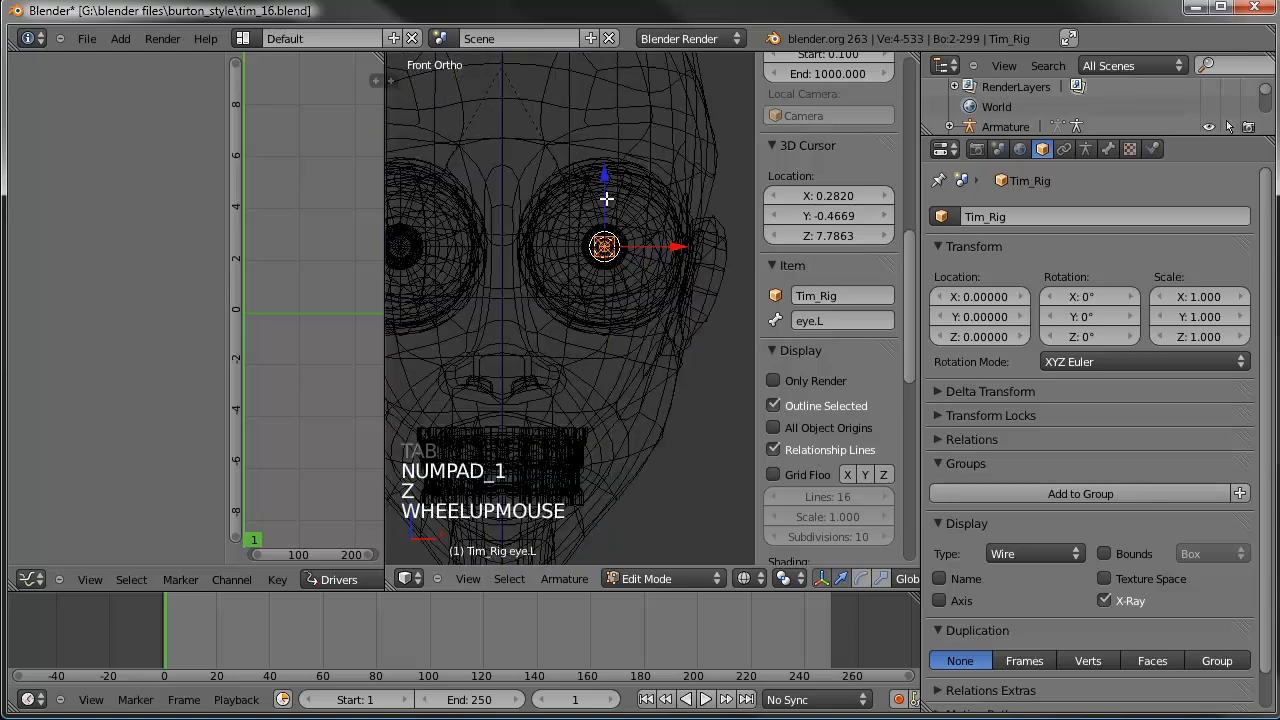
pyautogui.keyDown('shift'); pyautogui.moveTo(608, 200); pyautogui.dragTo(641, 243, button='middle'); pyautogui.keyUp('shift')
pyautogui.click(537, 256)
# Step: Duplicate both bones in place and mirror the copies to the other eye by scaling X by -1 around the 3D cursor
pyautogui.scroll(-2, 565, 224)
pyautogui.keyDown('shift'); pyautogui.moveTo(626, 256); pyautogui.dragTo(654, 249, button='middle'); pyautogui.keyUp('shift')
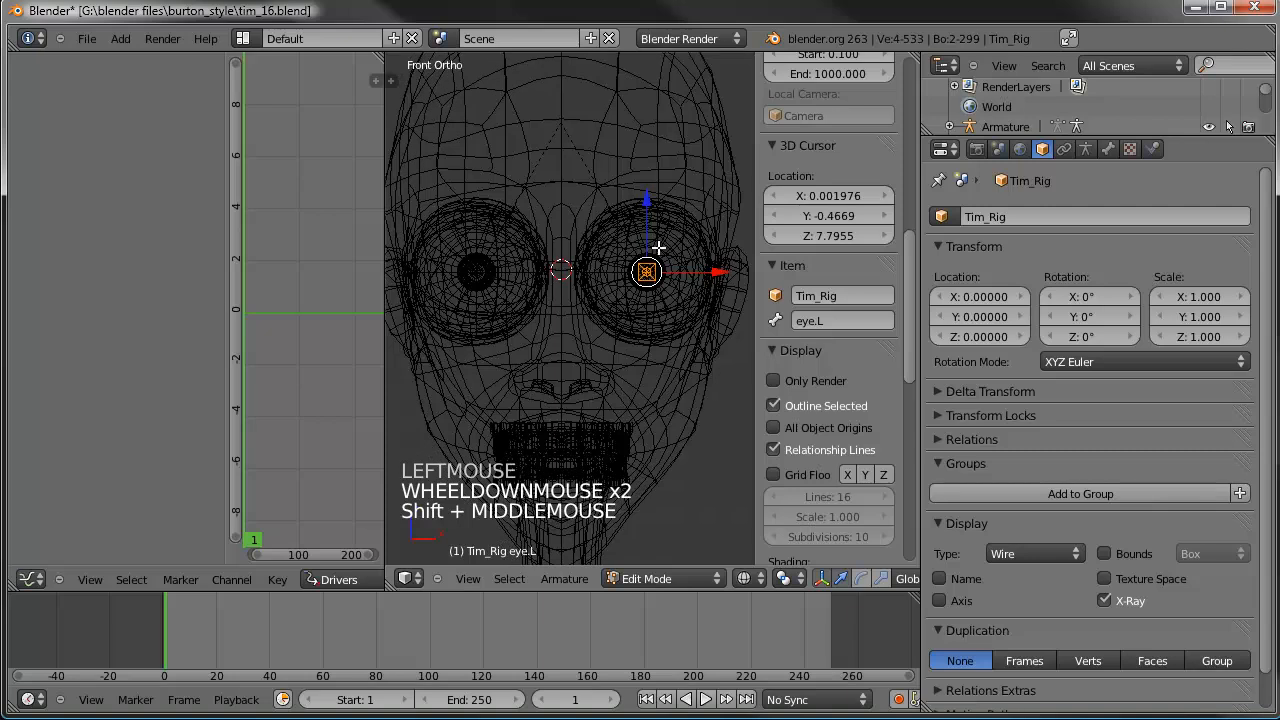
pyautogui.hotkey('shift', 'd')
pyautogui.hotkey('shift', 'd')
pyautogui.click(658, 247)
pyautogui.press('.')
pyautogui.write('sx-1')
pyautogui.press('Return')
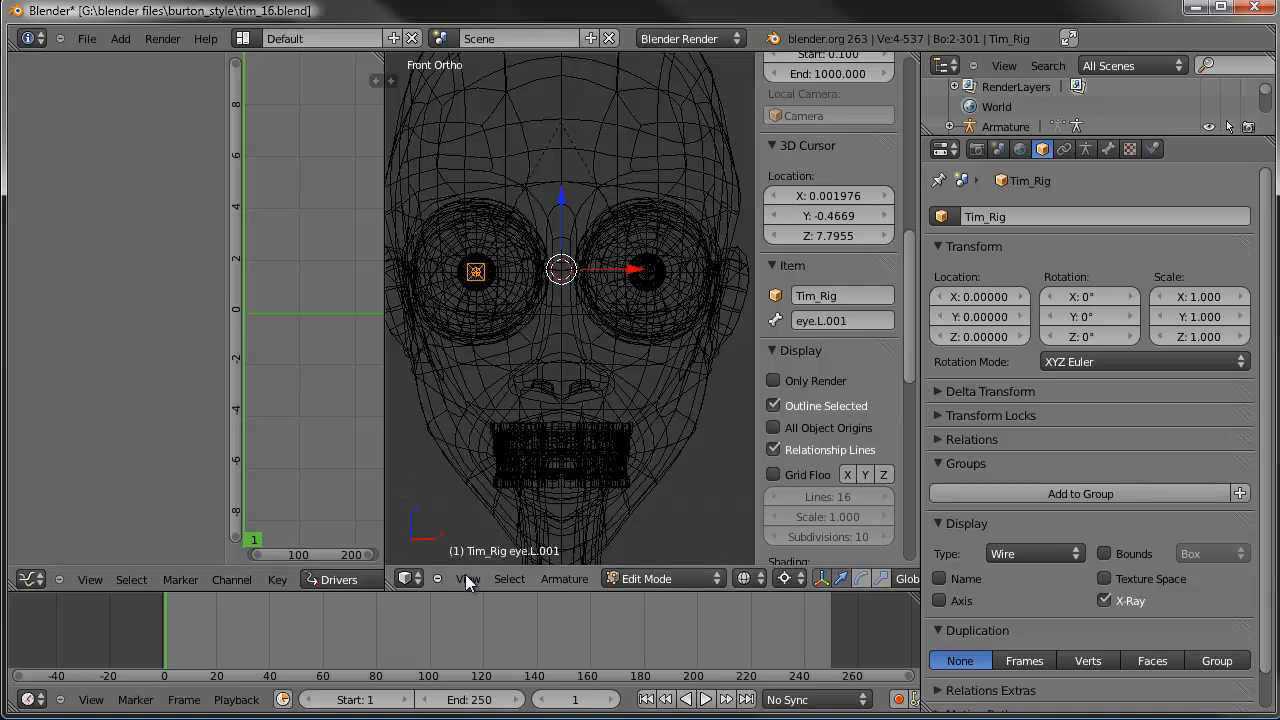
# Step: Flip the names of the mirrored bones and select each one to check its .R name
pyautogui.click(553, 582)
pyautogui.click(595, 320)
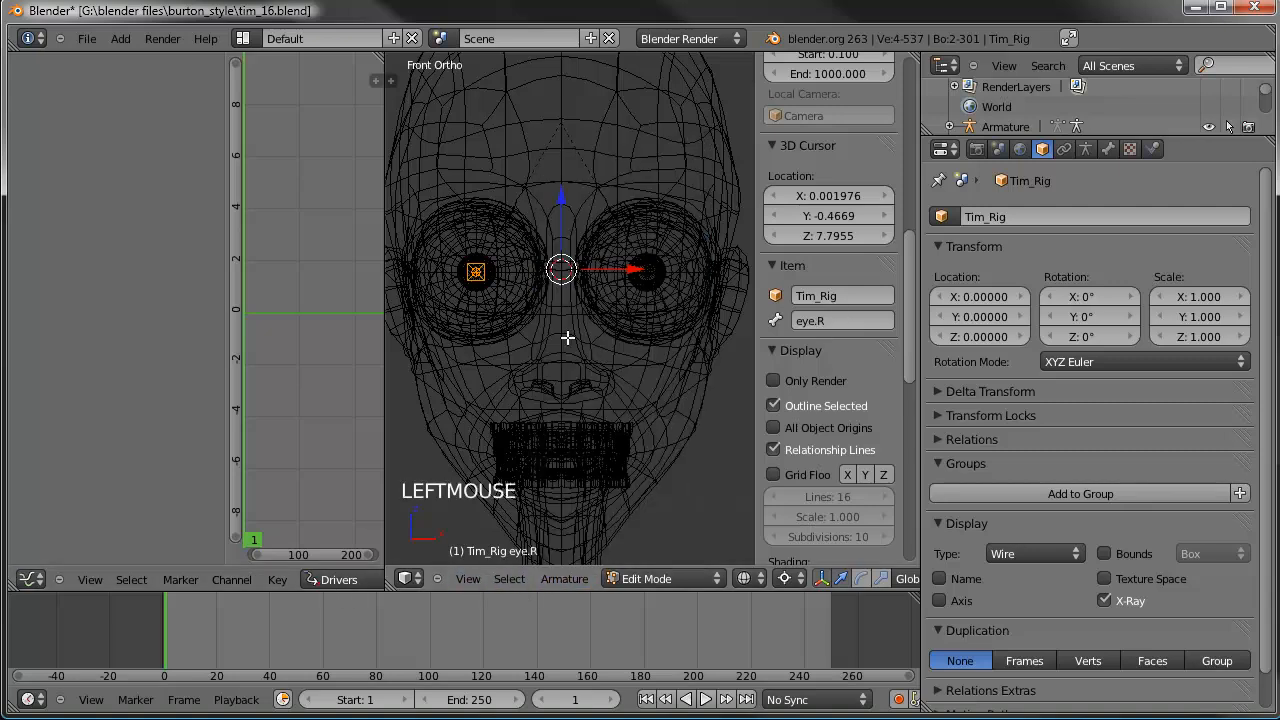
pyautogui.moveTo(510, 303); pyautogui.dragTo(457, 286, button='middle')
pyautogui.rightClick(457, 286)
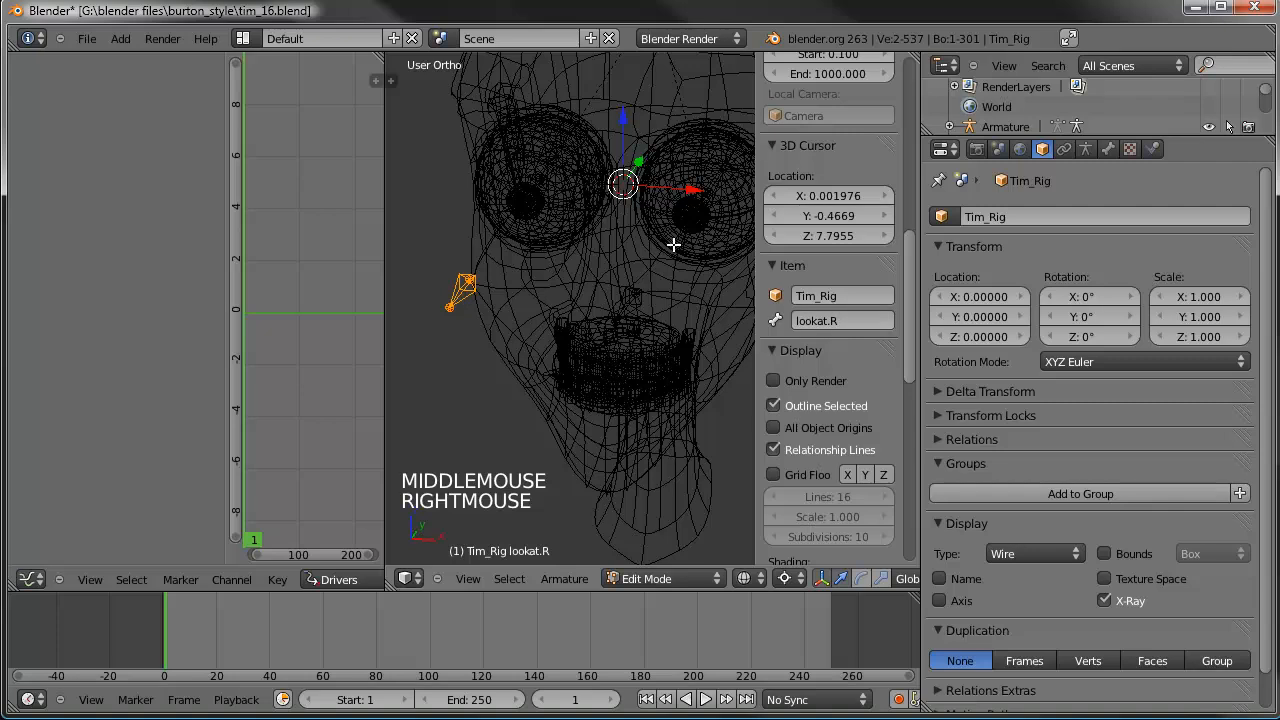
pyautogui.rightClick(548, 198)
# Step: Select both lookat bones in Pose Mode, test-move them together in solid view and cancel the move
pyautogui.press('z')
pyautogui.scroll(-3, 600, 300)
pyautogui.press('a')
pyautogui.press('Tab')
pyautogui.rightClick(513, 298)
pyautogui.hotkey('shift', 'g')
pyautogui.hotkey('shift', 'g')
pyautogui.click(533, 330)
pyautogui.press('g')
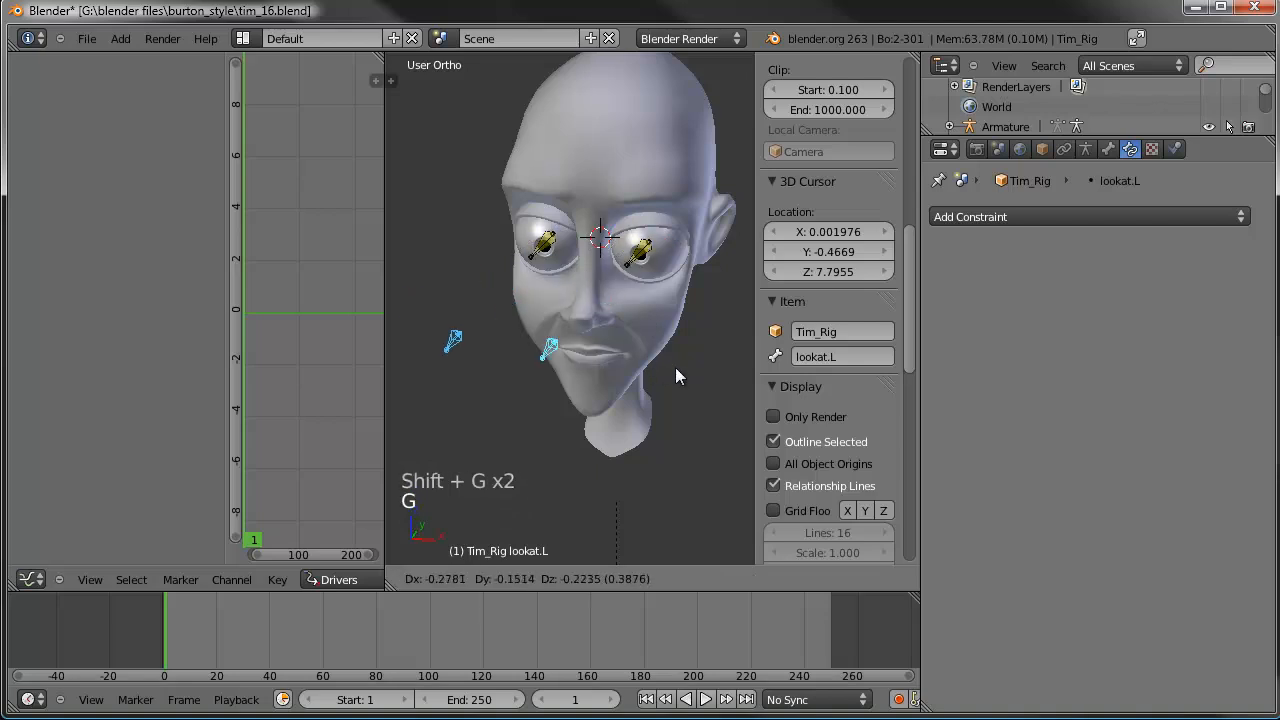
pyautogui.rightClick(549, 317)
# Step: Test-move lookat.R alone and both lookat bones together from above, cancelling each move
pyautogui.rightClick(507, 300)
pyautogui.press('g')
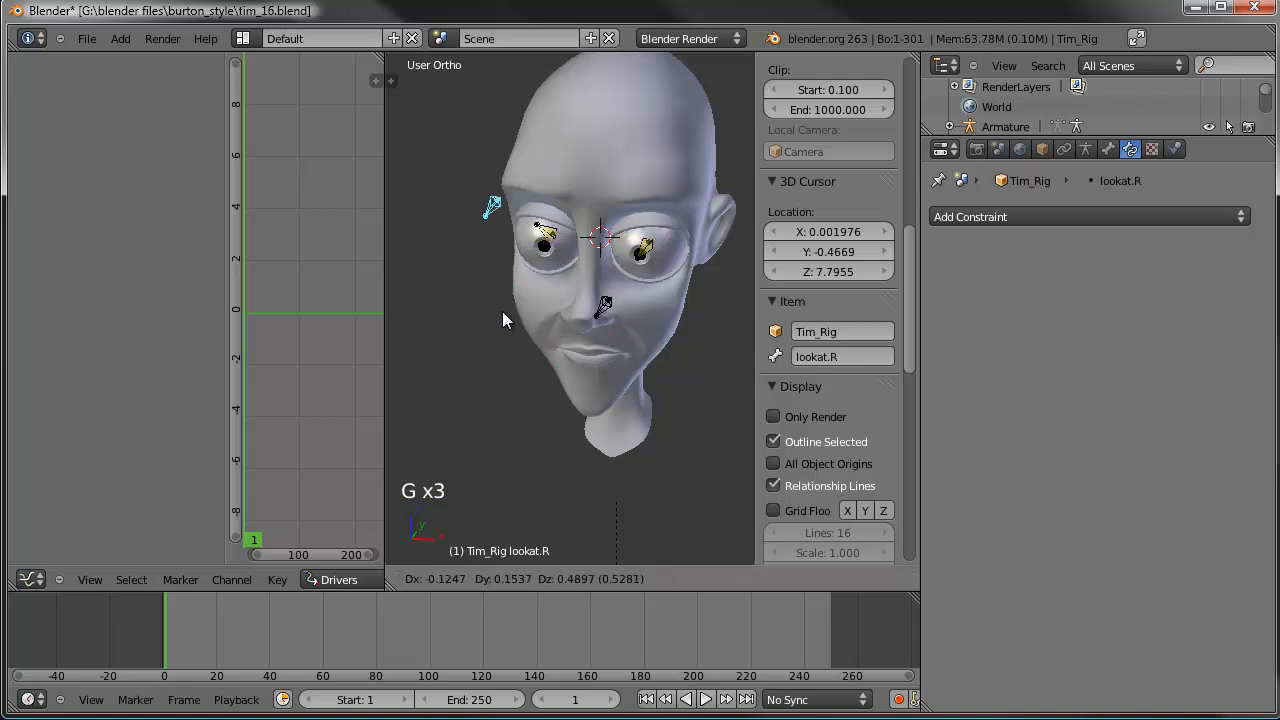
pyautogui.rightClick(548, 282)
pyautogui.press('KP_7')
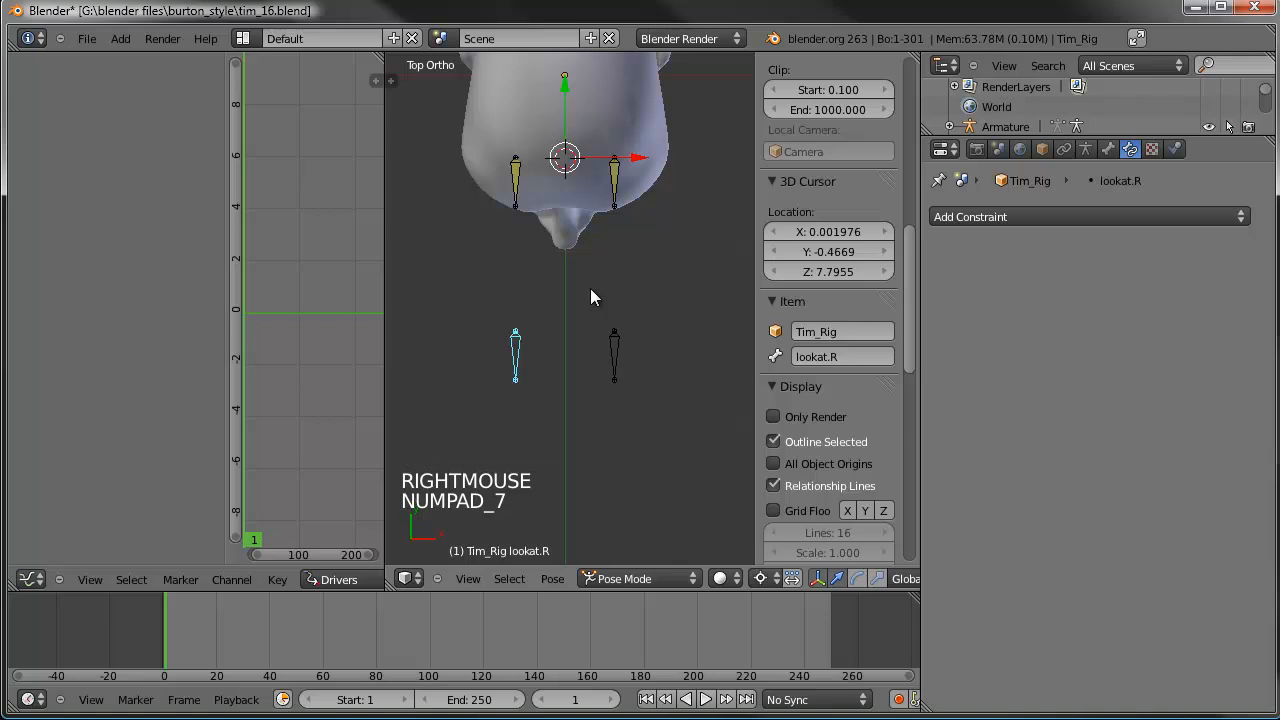
pyautogui.moveTo(603, 403); pyautogui.dragTo(609, 368, button='middle')
pyautogui.keyDown('shift'); pyautogui.rightClick(612, 366); pyautogui.keyUp('shift')
pyautogui.press('g')
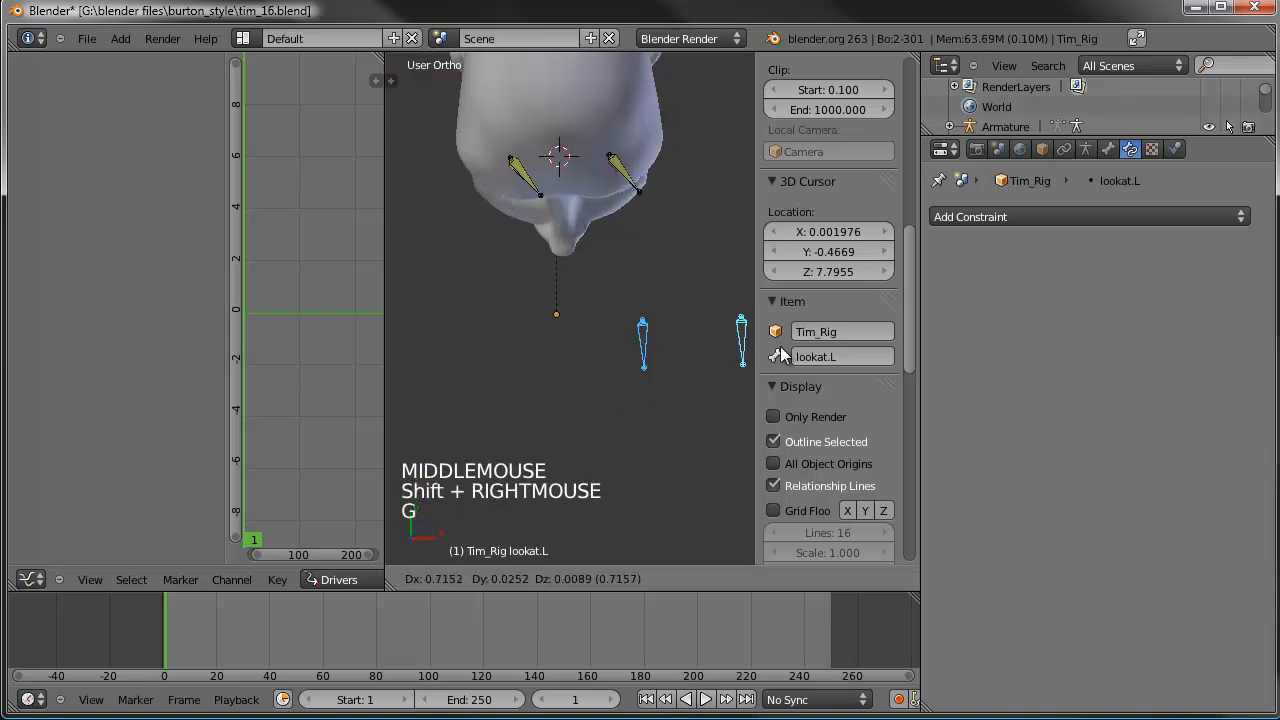
pyautogui.rightClick(705, 379)
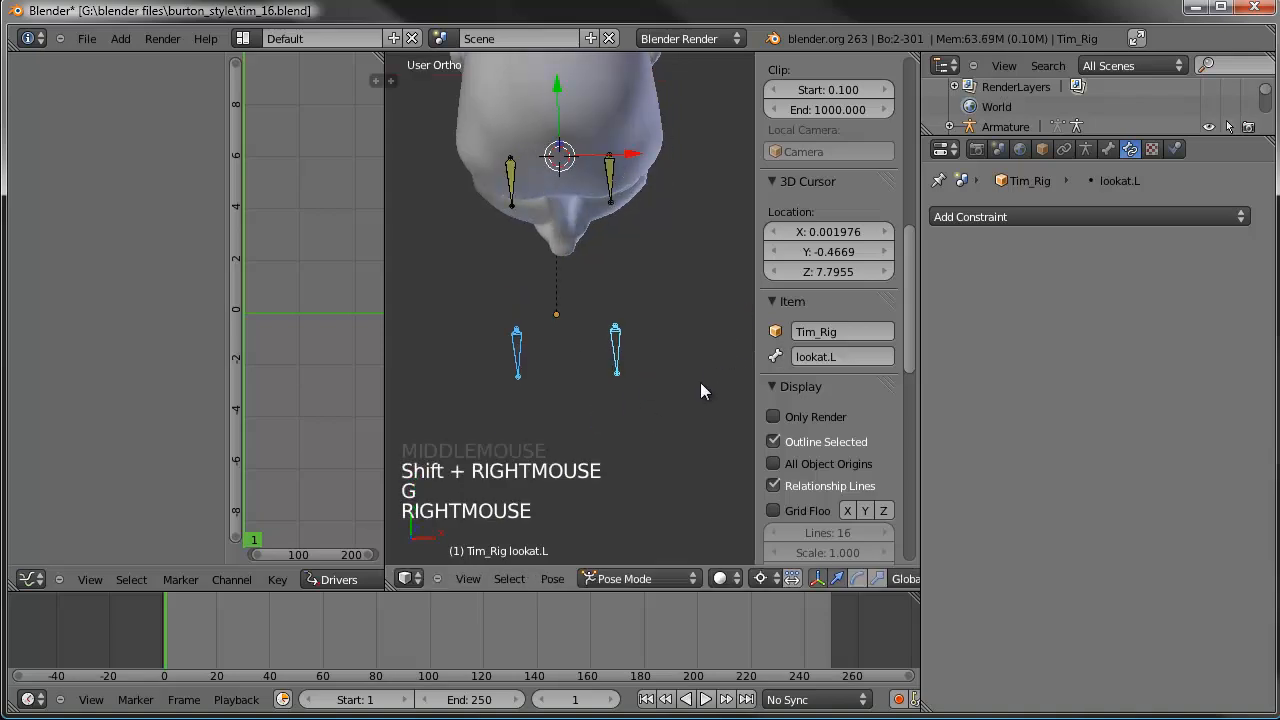
# Step: Place the 3D cursor midway between the two lookat bones in top view and add a new bone there in Edit Mode
pyautogui.press('KP_7')
pyautogui.press('Tab')
pyautogui.click(566, 363)
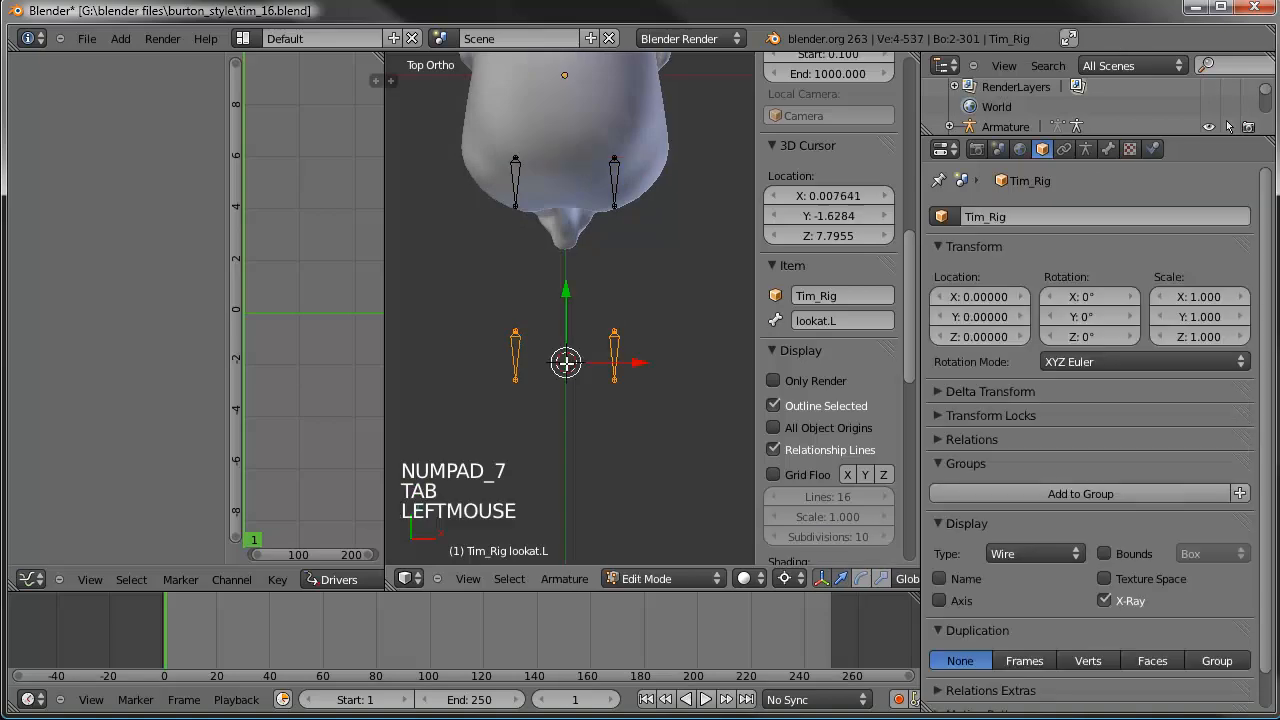
pyautogui.click(566, 363)
pyautogui.click(562, 394)
pyautogui.click(564, 418)
pyautogui.click(742, 146)
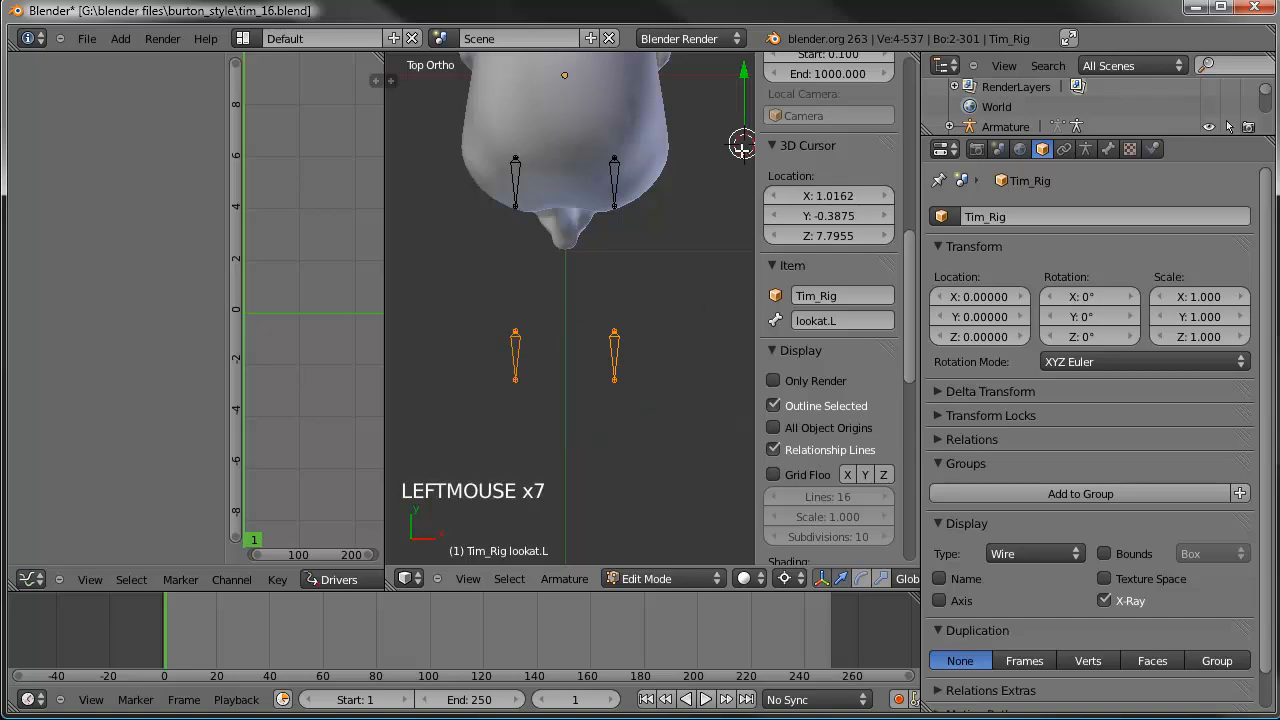
pyautogui.click(565, 355)
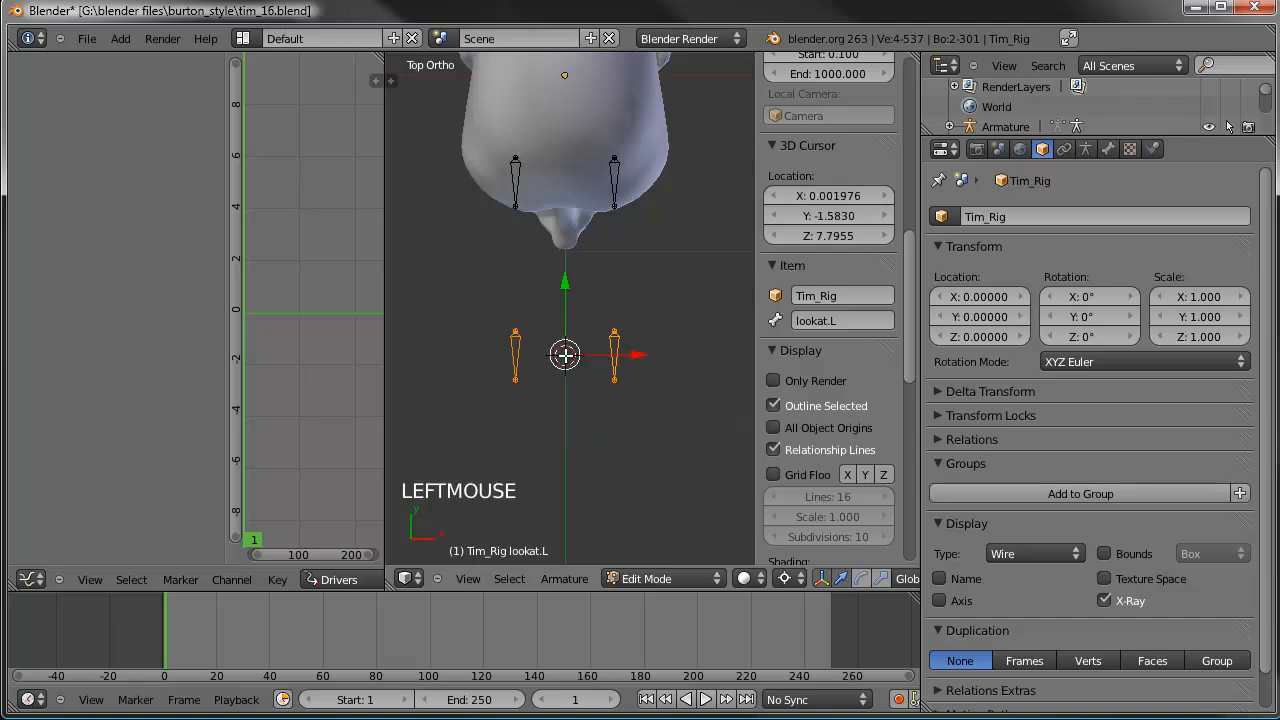
pyautogui.hotkey('shift', 'a')
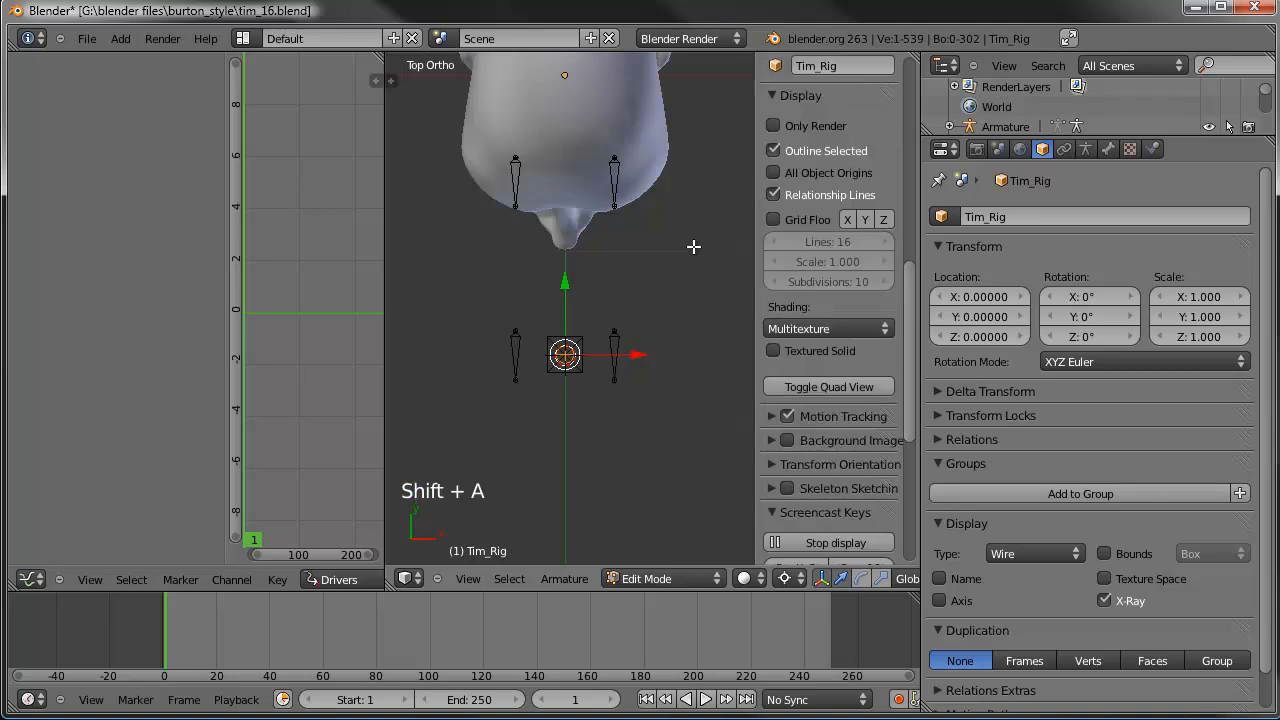
# Step: Scale the new bone down and center it vertically on the lookat bones in side view
pyautogui.press('KP_3')
pyautogui.rightClick(548, 231)
pyautogui.press('g')
pyautogui.press('g')
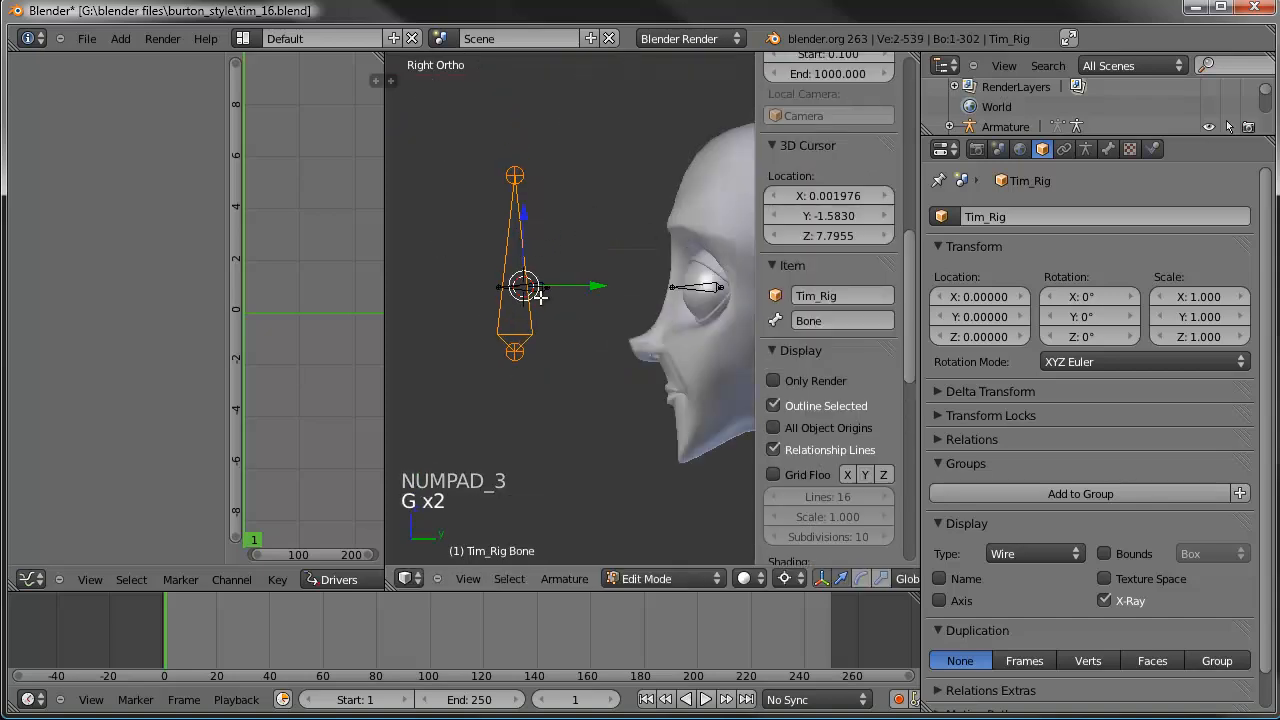
pyautogui.press('s')
pyautogui.press('s')
pyautogui.click(585, 278)
pyautogui.press('g')
pyautogui.click(572, 290)
# Step: Parent lookat.L and lookat.R to the new central bone with Keep Offset
pyautogui.rightClick(545, 290)
pyautogui.moveTo(545, 290); pyautogui.dragTo(545, 288, button='middle')
pyautogui.rightClick(546, 287)
pyautogui.keyDown('shift'); pyautogui.rightClick(546, 286); pyautogui.keyUp('shift')
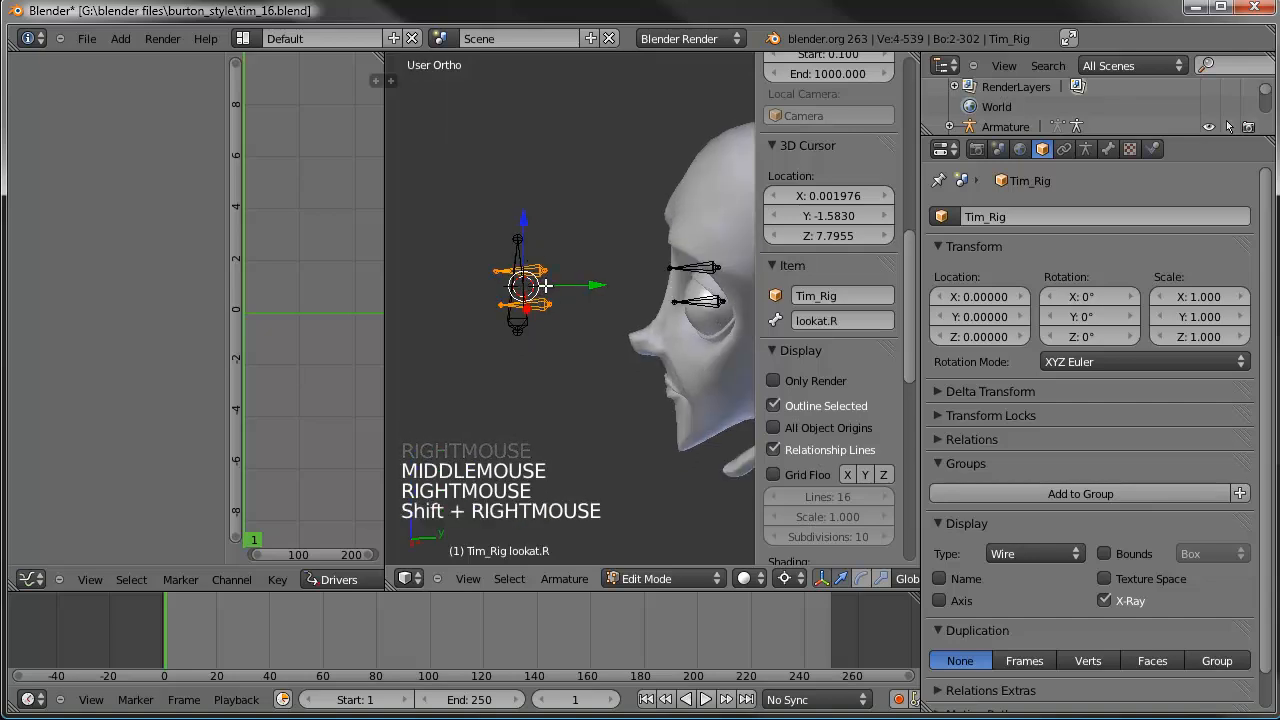
pyautogui.keyDown('shift'); pyautogui.rightClick(517, 270); pyautogui.keyUp('shift')
pyautogui.hotkey('ctrl', 'p')
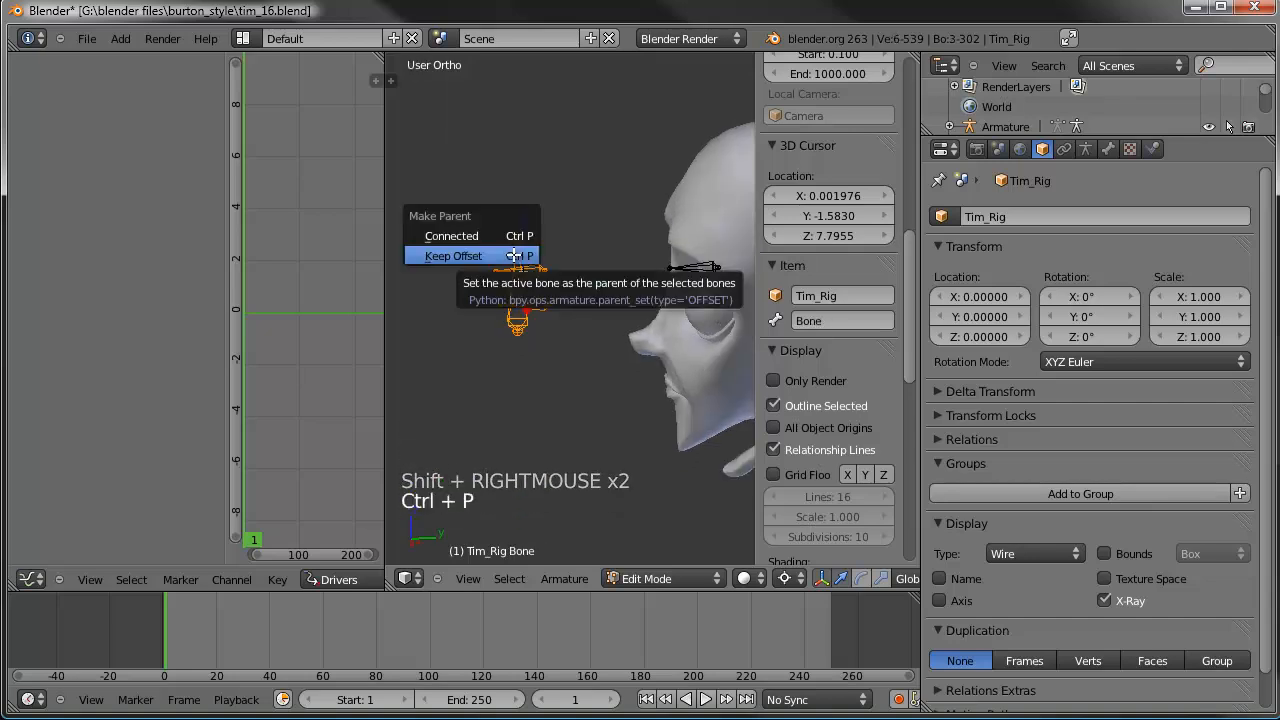
pyautogui.click(513, 256)
# Step: Test-move the new central bone in Pose Mode to check both eye bones follow, and cancel the move
pyautogui.press('Tab')
pyautogui.press('a')
pyautogui.press('a')
pyautogui.rightClick(530, 288)
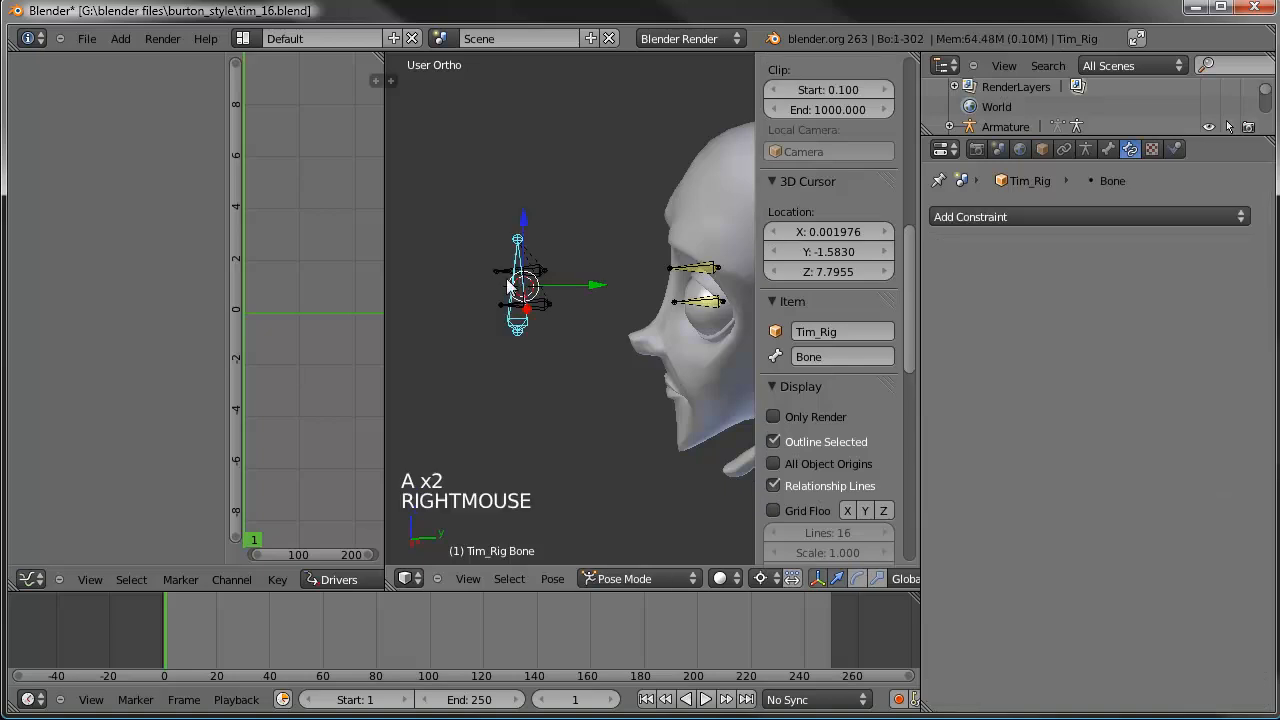
pyautogui.moveTo(530, 288); pyautogui.dragTo(560, 250, button='middle')
pyautogui.press('g')
pyautogui.rightClick(620, 285)
pyautogui.moveTo(620, 285)
pyautogui.mouseDown(button='middle')
pyautogui.moveTo(601, 298)
pyautogui.moveTo(609, 288)
pyautogui.mouseUp(button='middle')
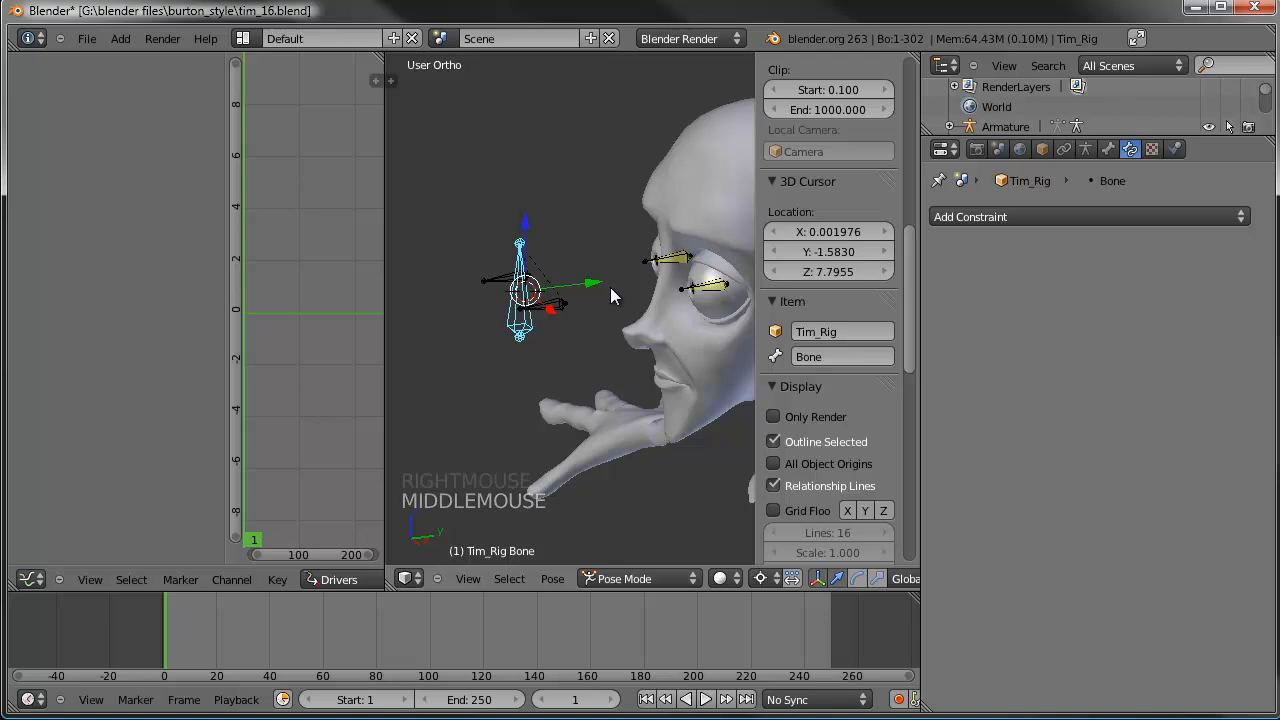
# Step: Parent both eye bones to the DEF-head bone with Keep Offset, showing the deform bone layer to reach it
pyautogui.rightClick(659, 257)
pyautogui.keyDown('shift'); pyautogui.rightClick(722, 292); pyautogui.keyUp('shift')
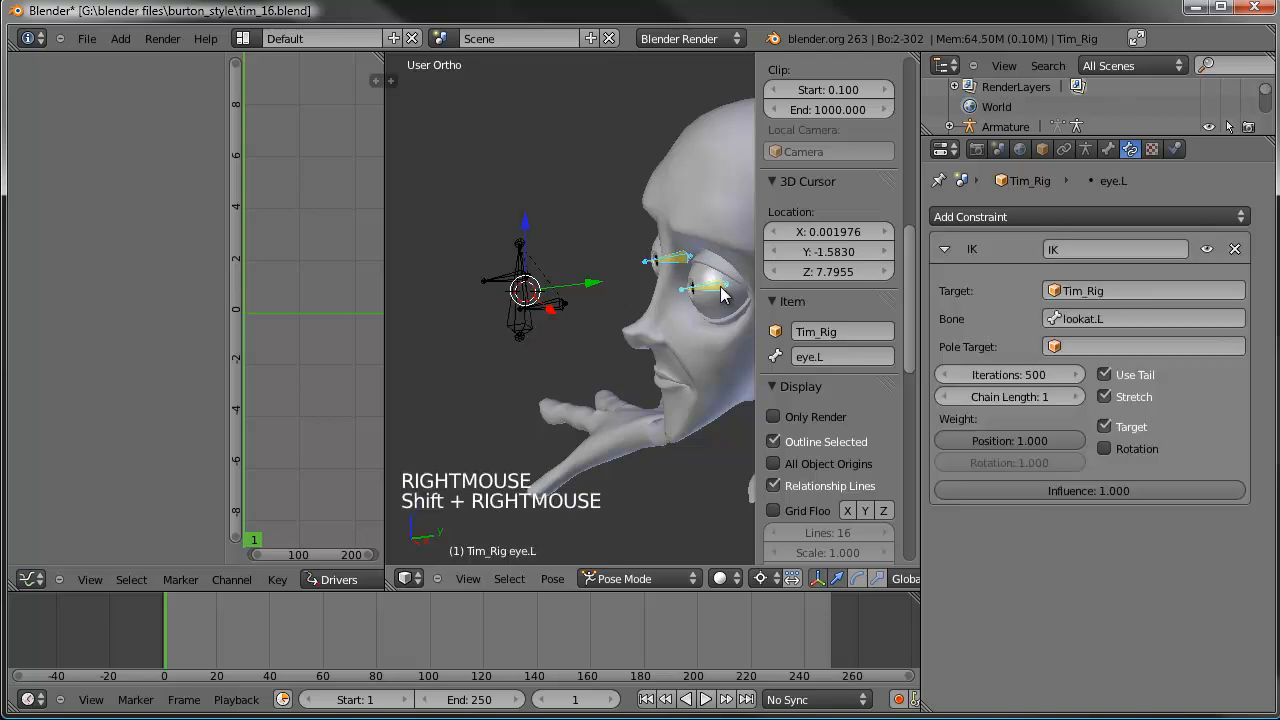
pyautogui.keyDown('shift'); pyautogui.moveTo(723, 317); pyautogui.dragTo(706, 263, button='middle'); pyautogui.keyUp('shift')
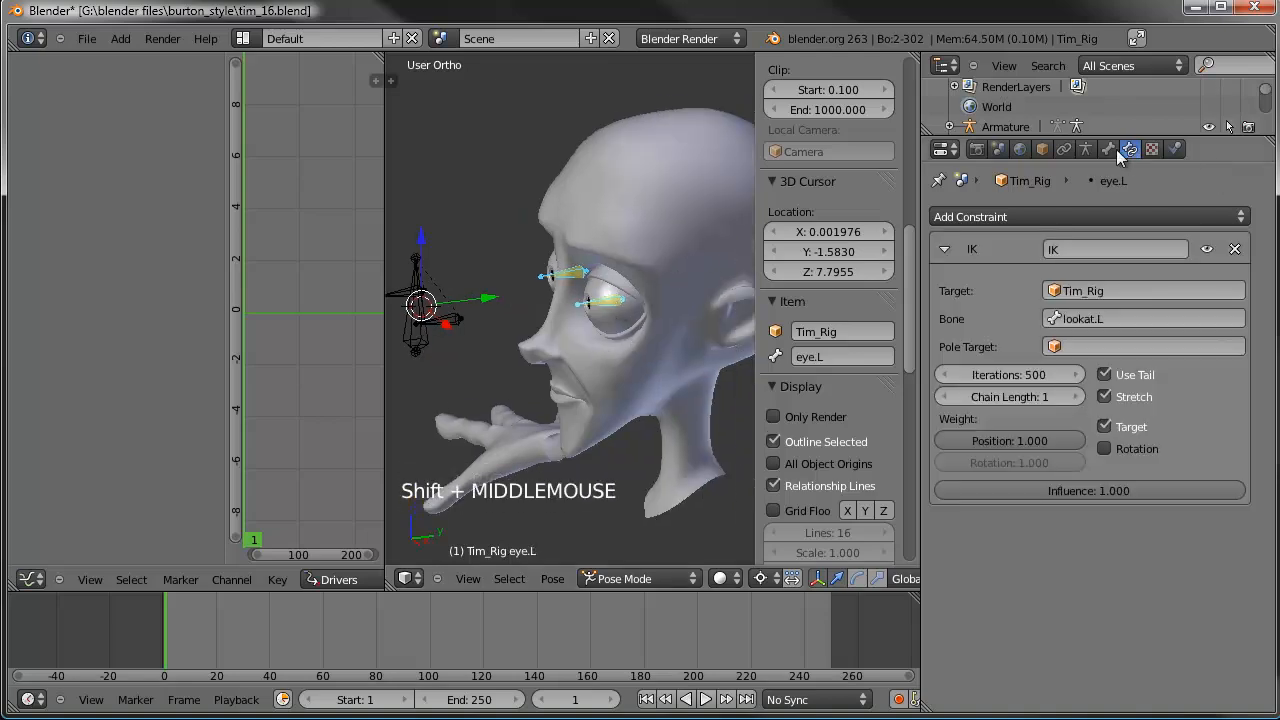
pyautogui.click(1085, 149)
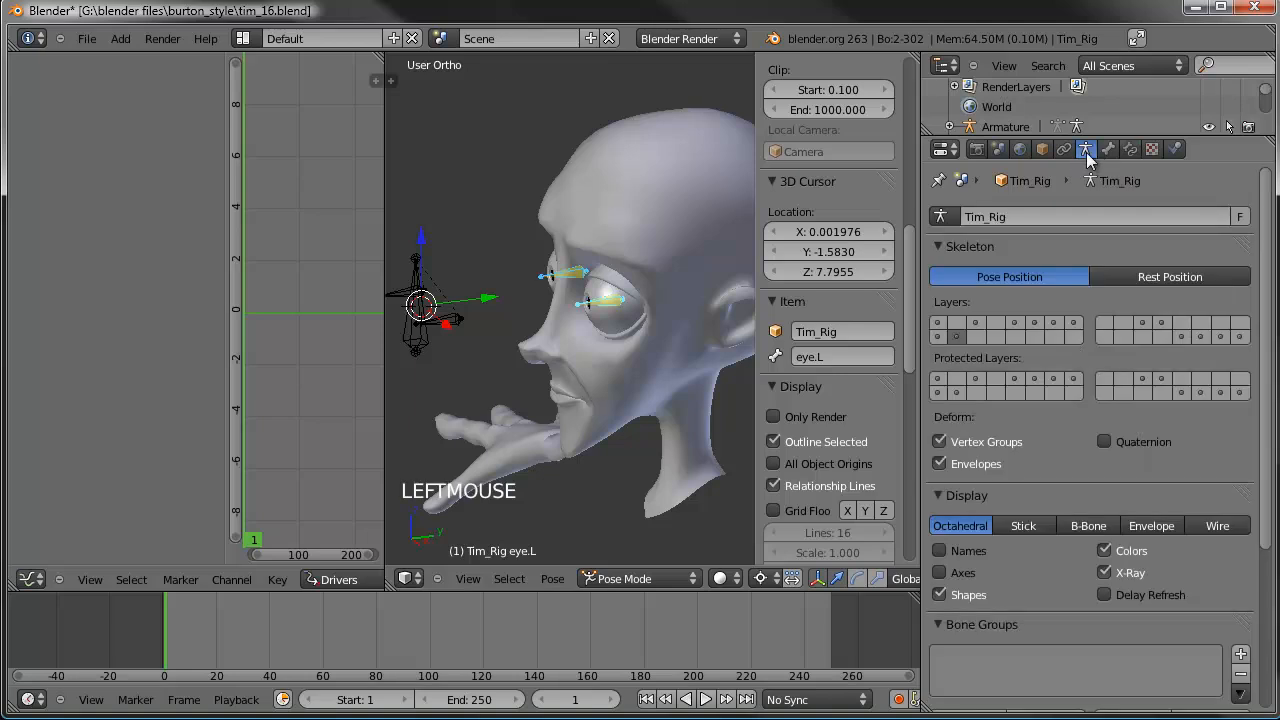
pyautogui.keyDown('shift'); pyautogui.click(1200, 336); pyautogui.keyUp('shift')
pyautogui.keyDown('shift'); pyautogui.rightClick(683, 260); pyautogui.keyUp('shift')
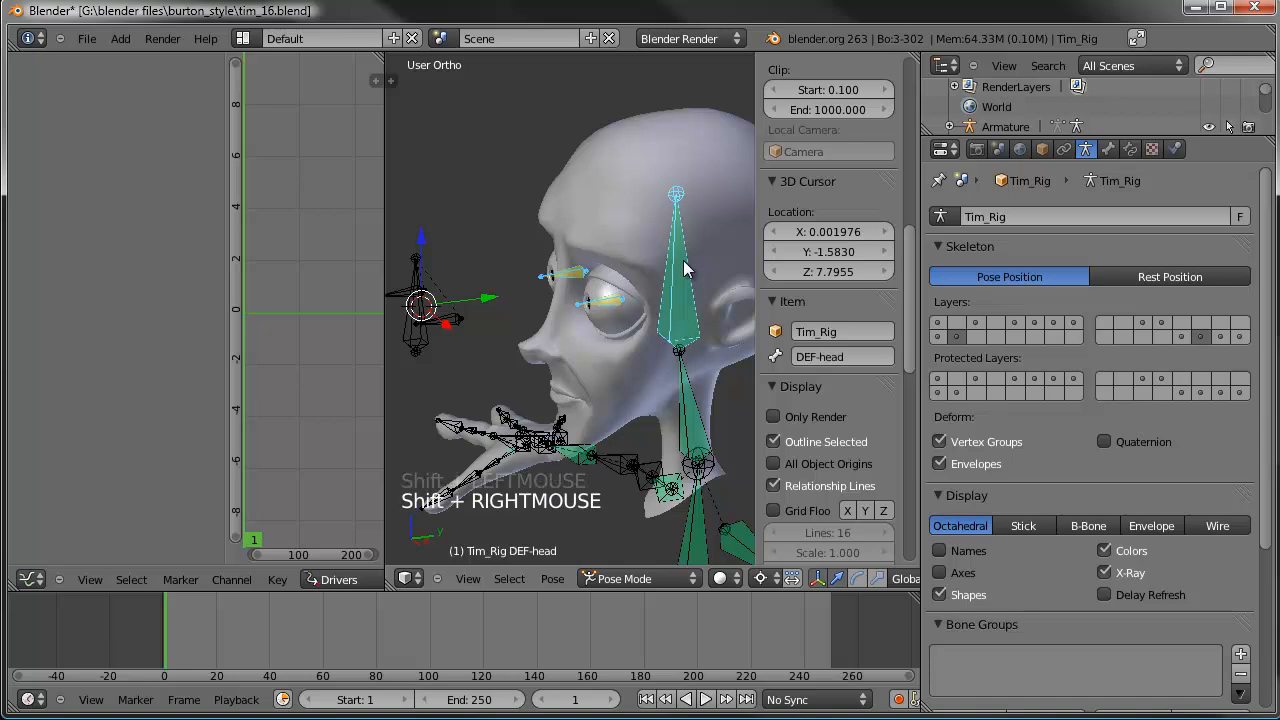
pyautogui.press('Tab')
pyautogui.hotkey('ctrl', 'p')
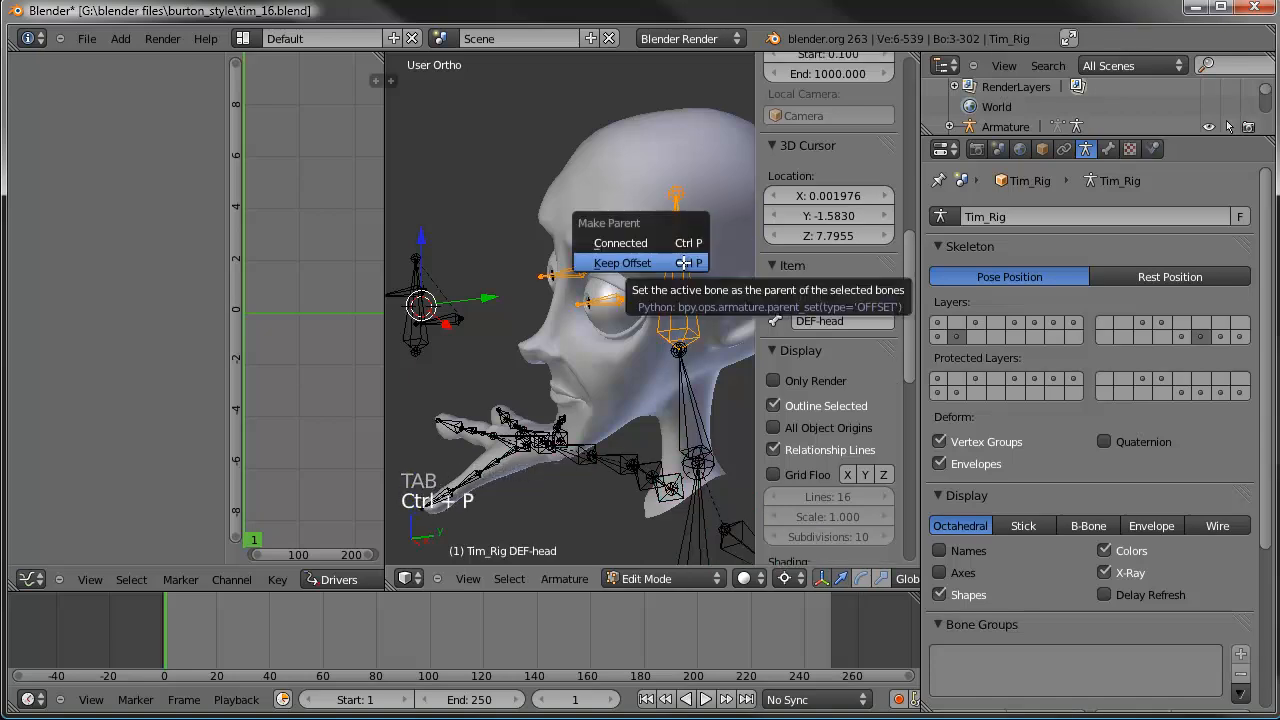
pyautogui.click(683, 262)
# Step: Return to Pose Mode, deselect all bones and hide the deform bone layer again
pyautogui.press('Tab')
pyautogui.press('a')
pyautogui.press('a')
pyautogui.keyDown('shift'); pyautogui.click(1201, 336); pyautogui.keyUp('shift')
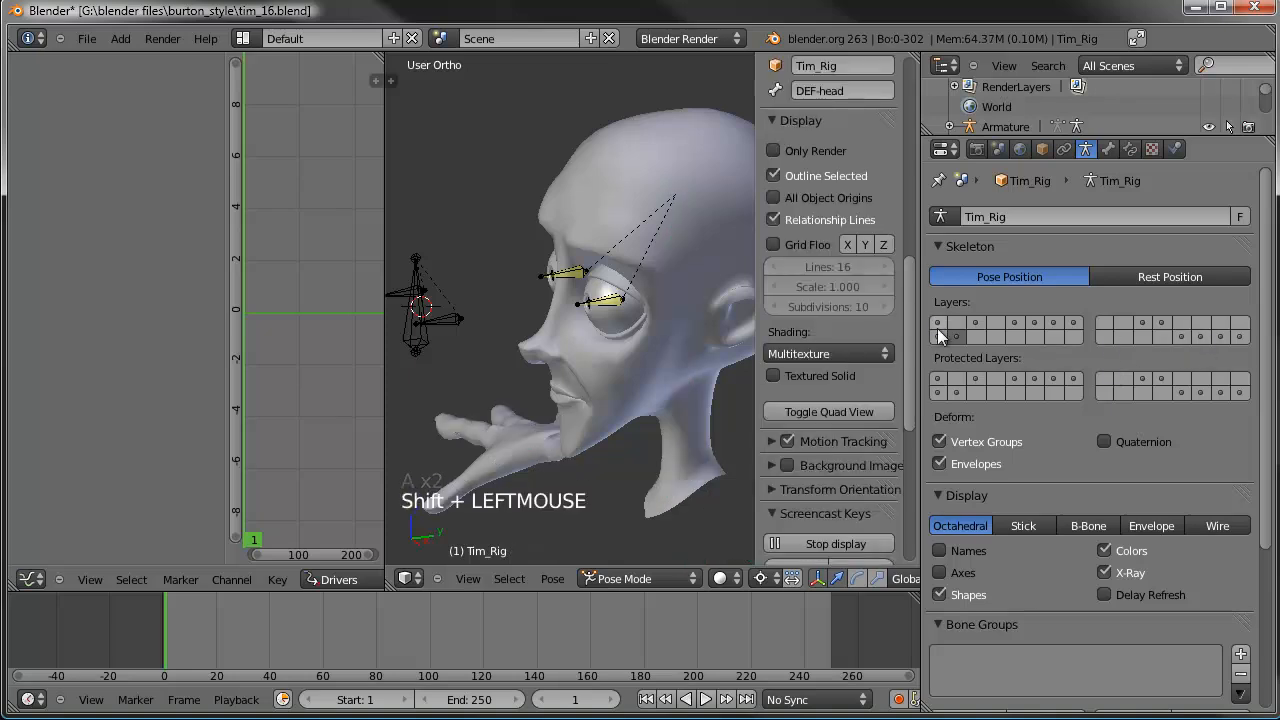
# Step: Parent the left eyeball mesh to the eye.L bone using the Bone option, working in wireframe shading
pyautogui.rightClick(630, 317)
pyautogui.press('z')
pyautogui.scroll(4, 632, 316)
pyautogui.rightClick(650, 328)
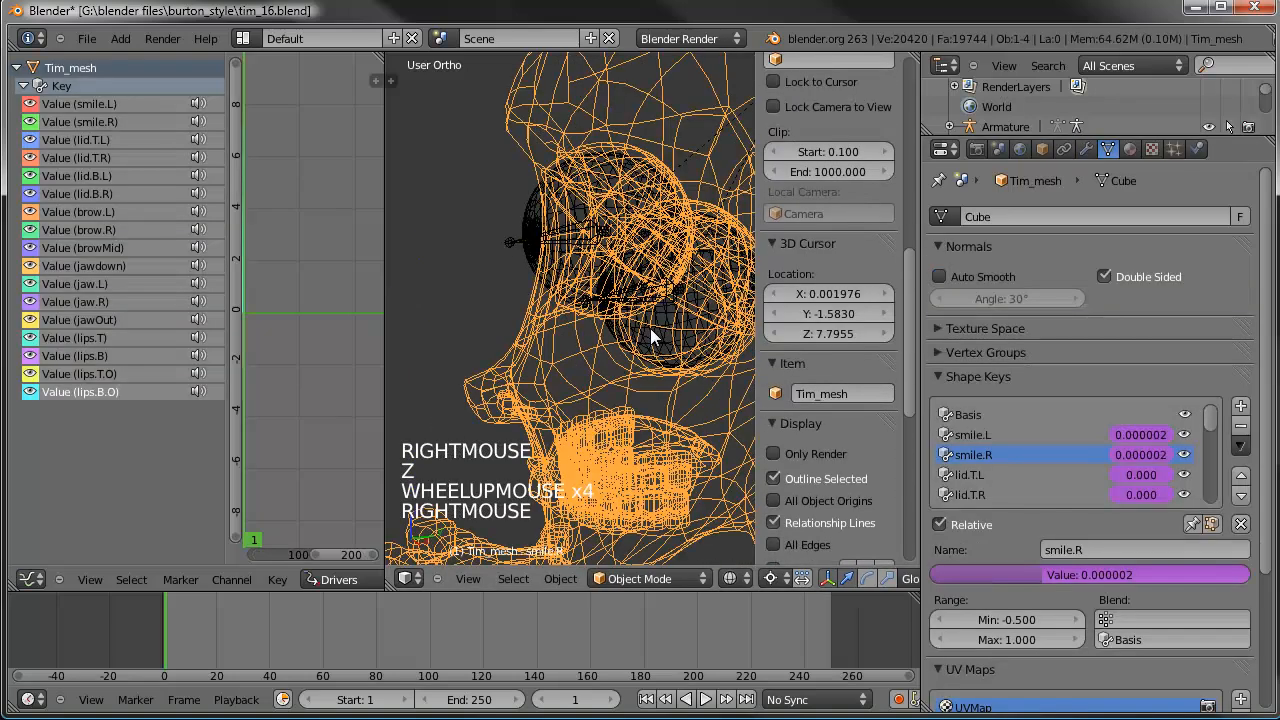
pyautogui.rightClick(650, 328)
pyautogui.keyDown('shift'); pyautogui.moveTo(650, 328); pyautogui.dragTo(617, 312, button='middle'); pyautogui.keyUp('shift')
pyautogui.scroll(4, 588, 276)
pyautogui.keyDown('shift'); pyautogui.rightClick(595, 267); pyautogui.keyUp('shift')
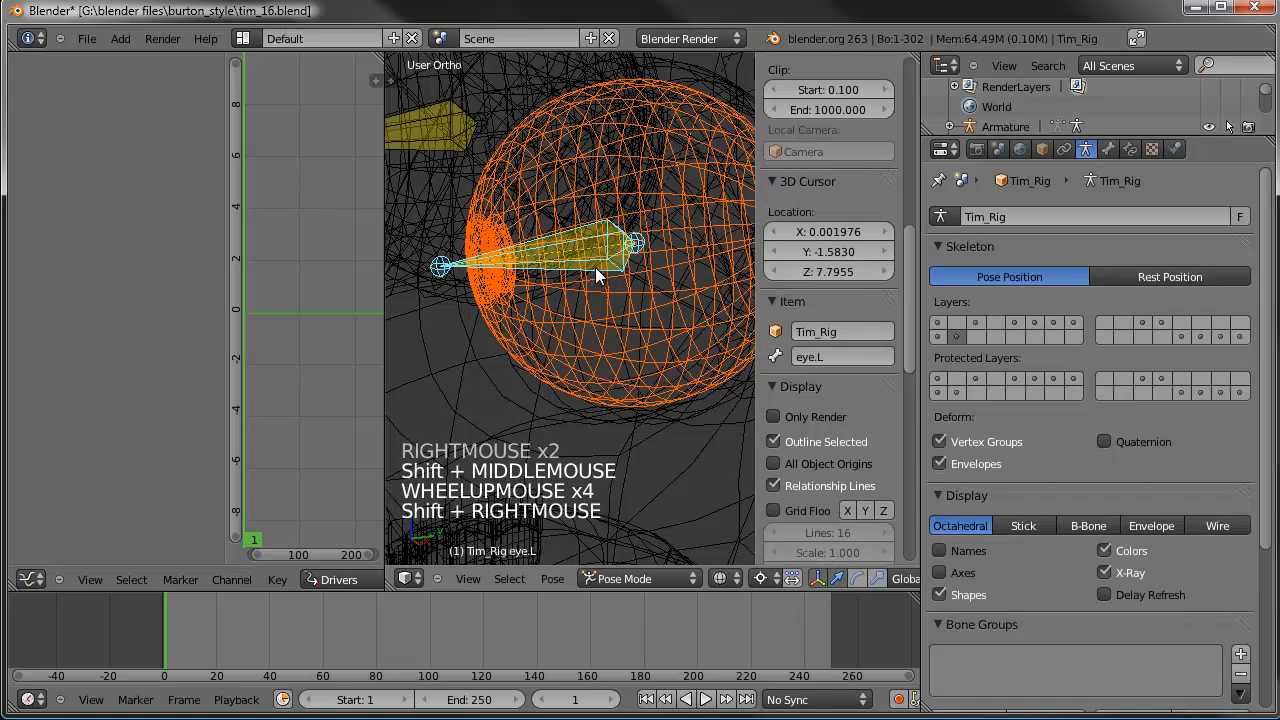
pyautogui.hotkey('ctrl', 'p')
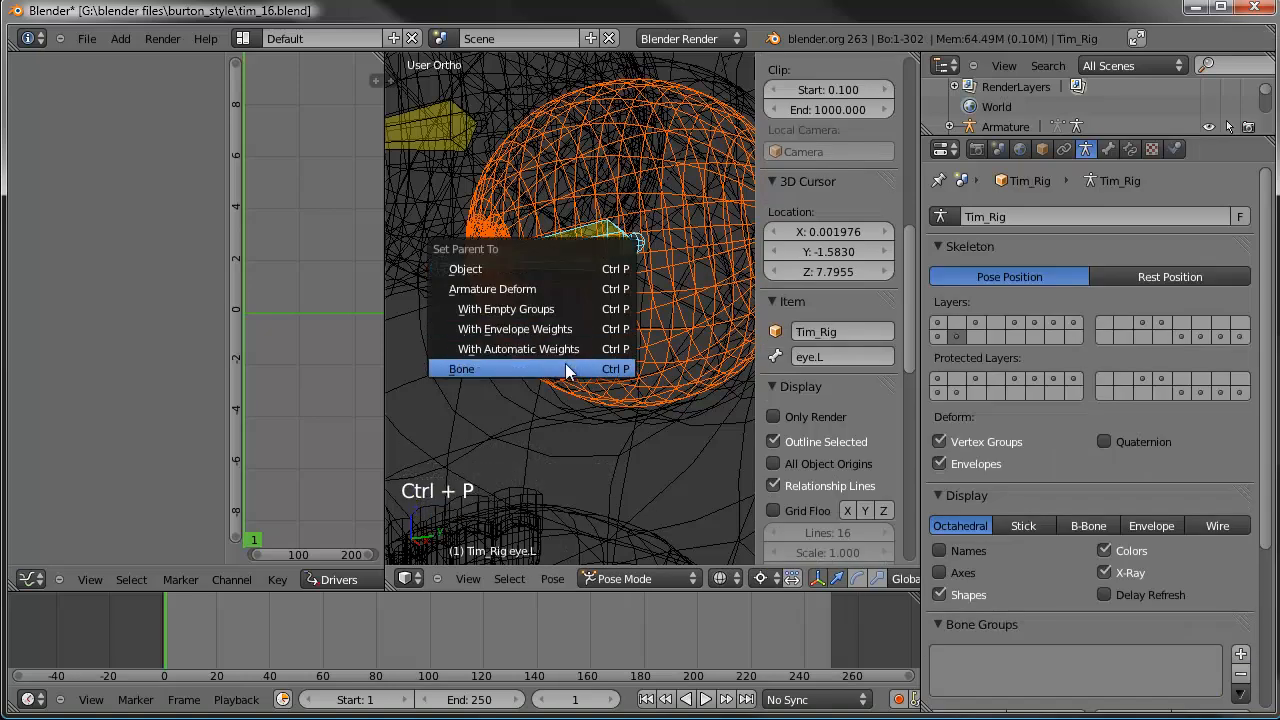
pyautogui.click(565, 369)
# Step: Parent the right eyeball mesh to the eye.R bone using the Bone option
pyautogui.scroll(-2, 503, 268)
pyautogui.keyDown('shift'); pyautogui.moveTo(444, 197); pyautogui.dragTo(544, 266, button='middle'); pyautogui.keyUp('shift')
pyautogui.rightClick(546, 272)
pyautogui.keyDown('shift'); pyautogui.rightClick(528, 238); pyautogui.keyUp('shift')
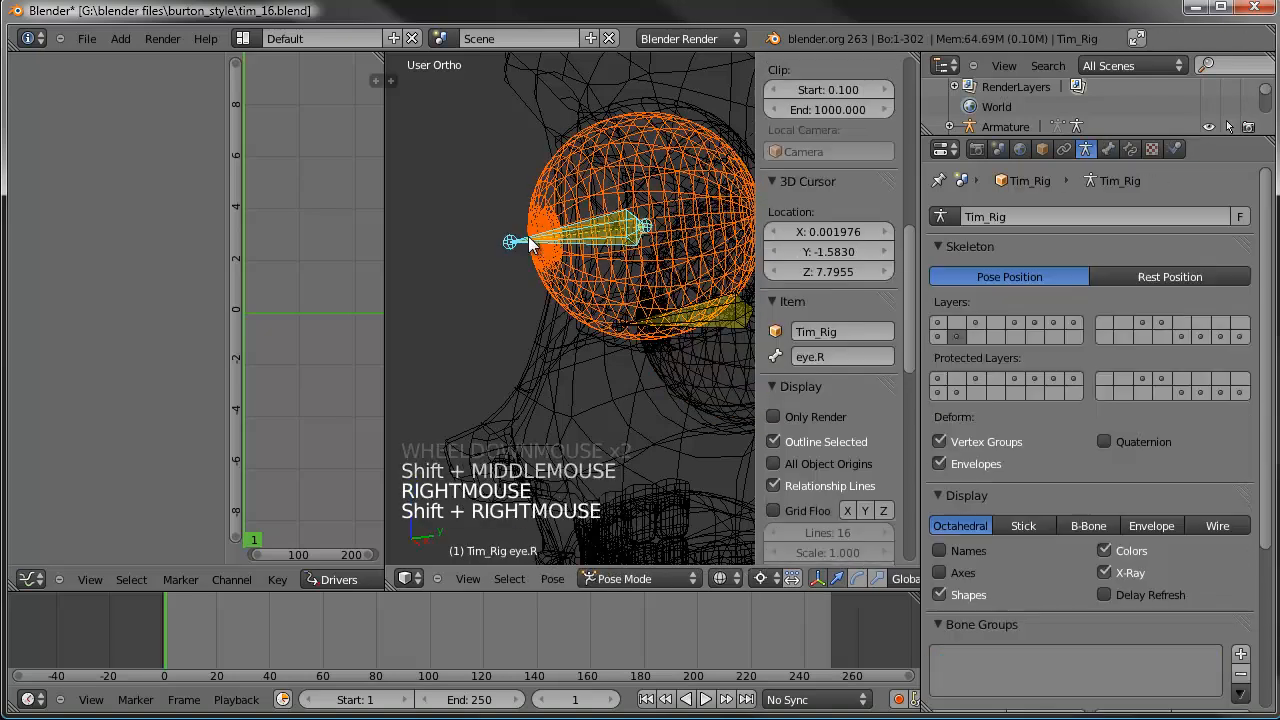
pyautogui.hotkey('ctrl', 'p')
pyautogui.click(528, 238)
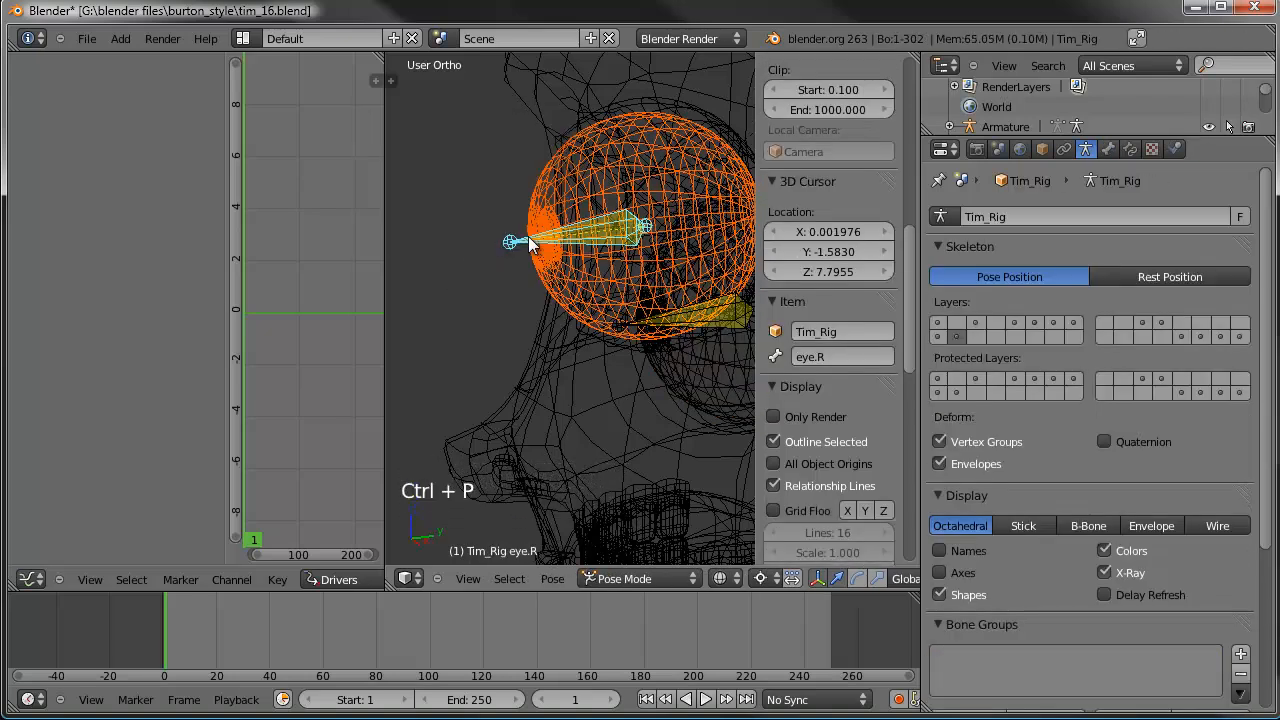
# Step: Put the rig in Edit Mode, deselect everything and return to solid shading
pyautogui.press('Tab')
pyautogui.scroll(-5, 528, 236)
pyautogui.press('a')
pyautogui.press('z')
pyautogui.moveTo(520, 296); pyautogui.dragTo(590, 302, button='middle')
# Step: Move the central look-at bone and both lookat bones to the facial controls' armature layer
pyautogui.rightClick(472, 320)
pyautogui.moveTo(527, 331)
pyautogui.keyDown('shift'); pyautogui.mouseDown(button='middle')
pyautogui.moveTo(590, 281)
pyautogui.moveTo(517, 313)
pyautogui.mouseUp(button='middle'); pyautogui.keyUp('shift')
pyautogui.keyDown('shift'); pyautogui.rightClick(523, 304); pyautogui.keyUp('shift')
pyautogui.rightClick(531, 302)
pyautogui.keyDown('shift'); pyautogui.rightClick(458, 279); pyautogui.keyUp('shift')
pyautogui.keyDown('shift'); pyautogui.rightClick(491, 268); pyautogui.keyUp('shift')
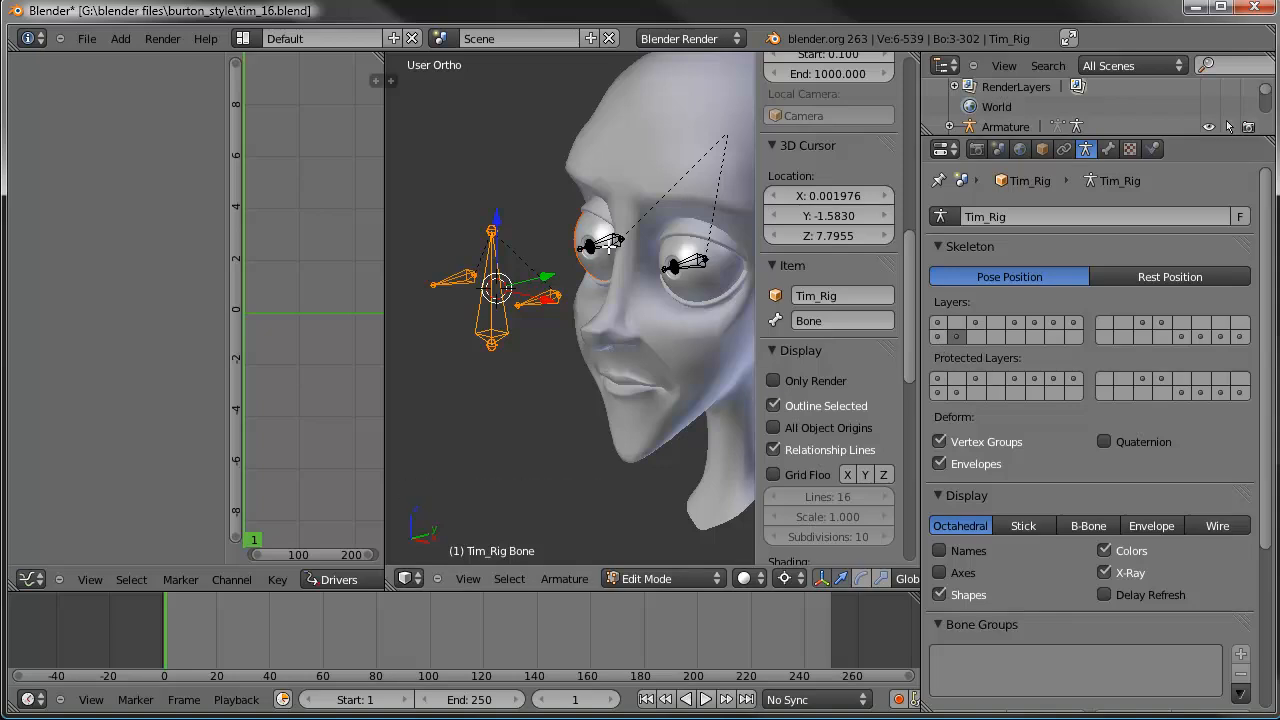
pyautogui.press('m')
pyautogui.click(762, 295)
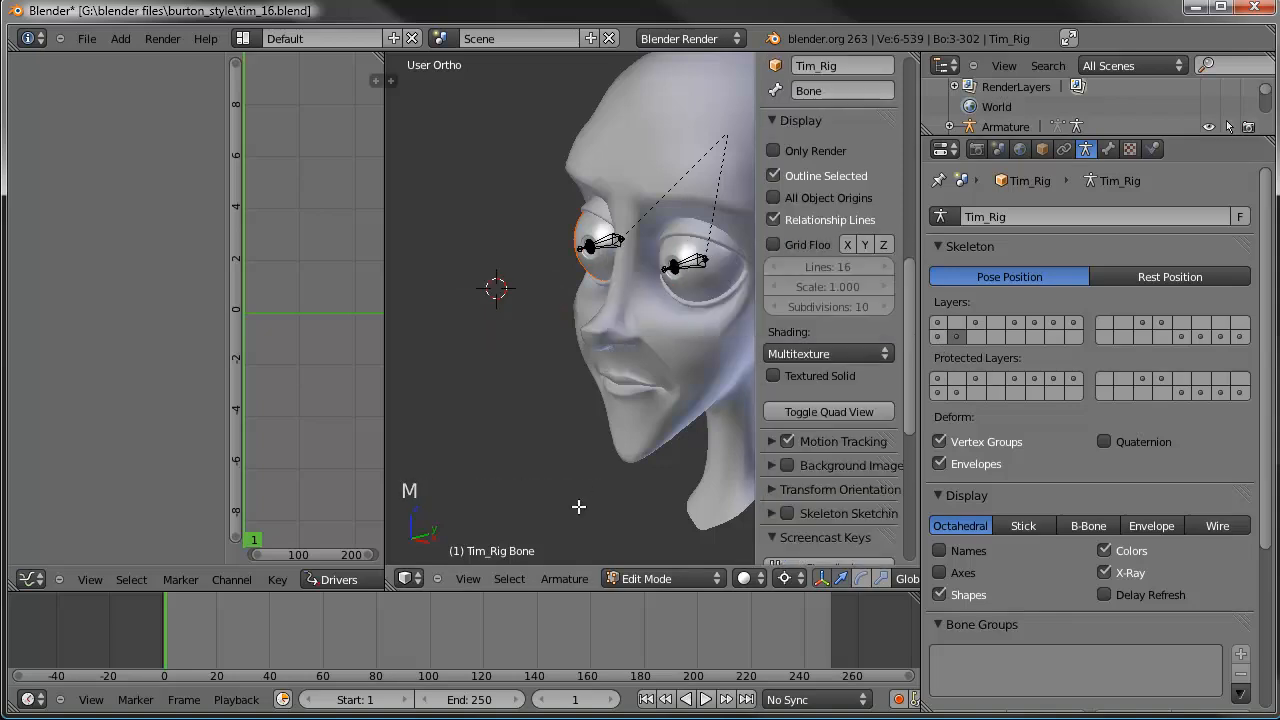
# Step: Display only the facial controls' armature layer, deselect all bones and switch the rig to Pose Mode
pyautogui.click(936, 336)
pyautogui.scroll(-3, 571, 337)
pyautogui.press('a')
pyautogui.moveTo(571, 337); pyautogui.dragTo(631, 451, button='middle')
pyautogui.click(645, 578)
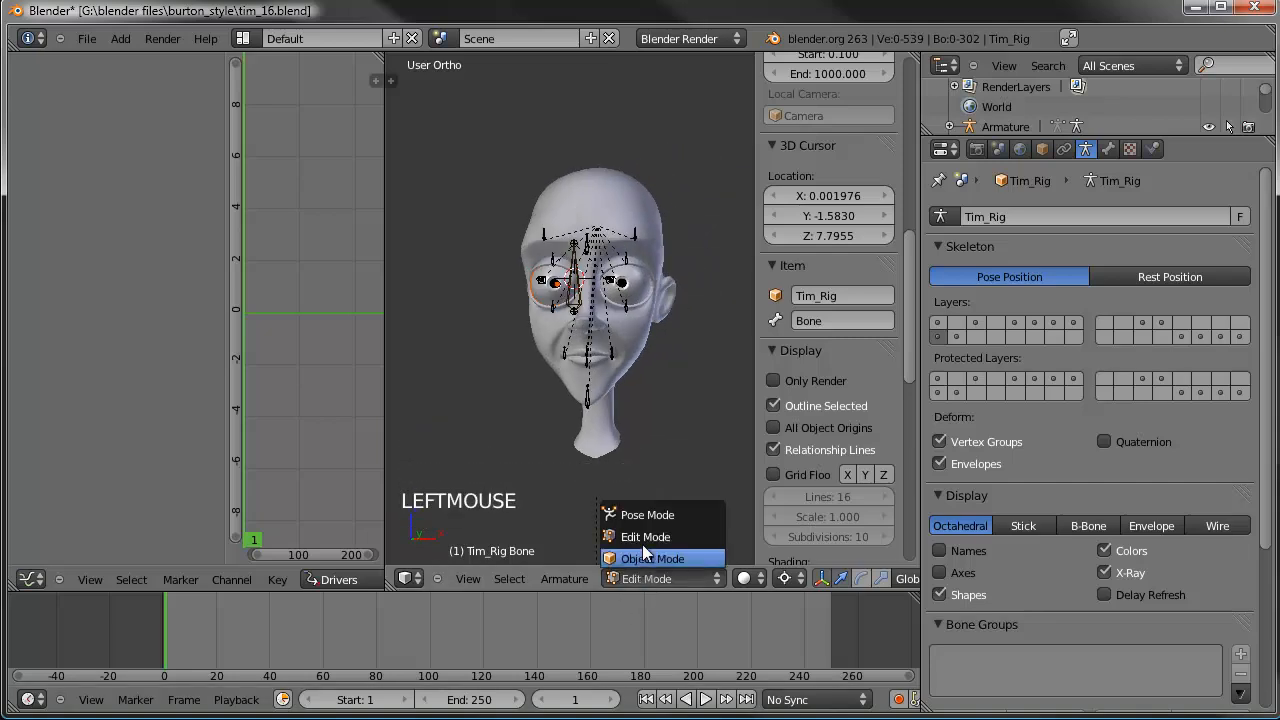
pyautogui.click(643, 512)
# Step: Test-move the central look-at bone to check that both eyeballs follow it
pyautogui.scroll(3, 666, 338)
pyautogui.moveTo(666, 338); pyautogui.dragTo(624, 378, button='middle')
pyautogui.rightClick(555, 312)
pyautogui.rightClick(554, 319)
pyautogui.press('g')
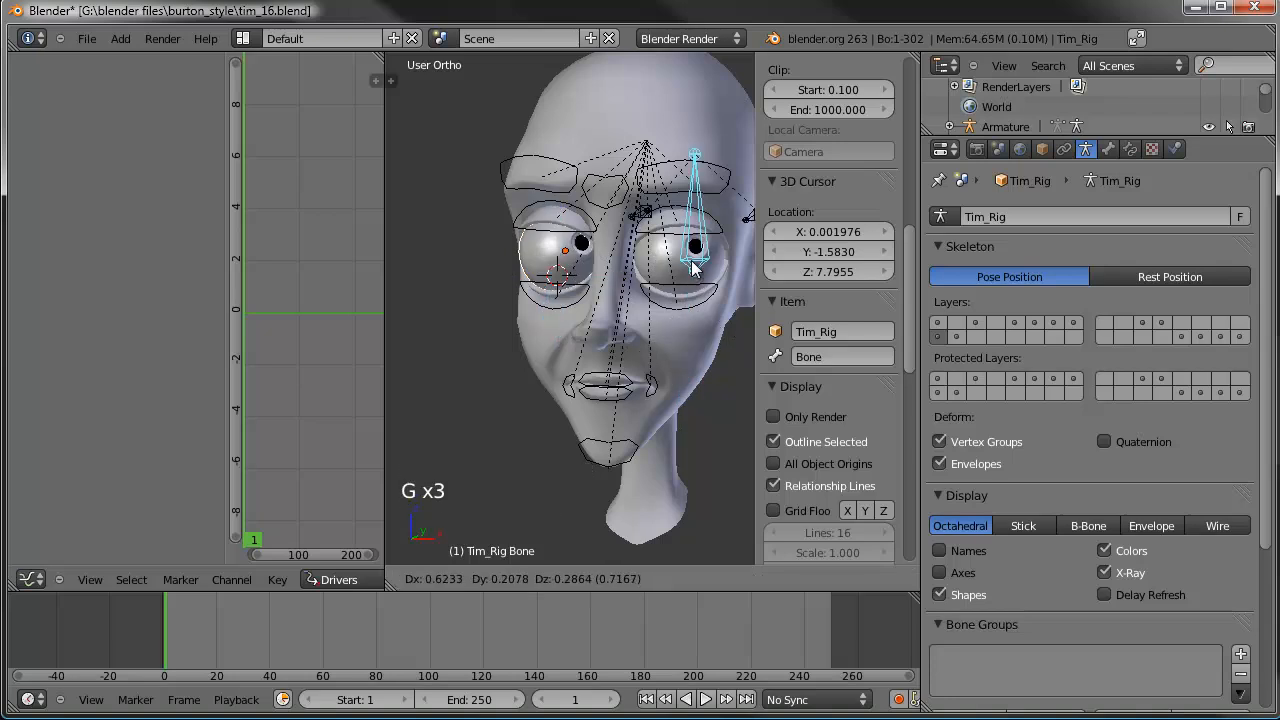
pyautogui.click(678, 265)
# Step: Test-move the upper left eyelid control, both brow controls and the mid-brow control
pyautogui.rightClick(669, 239)
pyautogui.press('g')
pyautogui.click(670, 225)
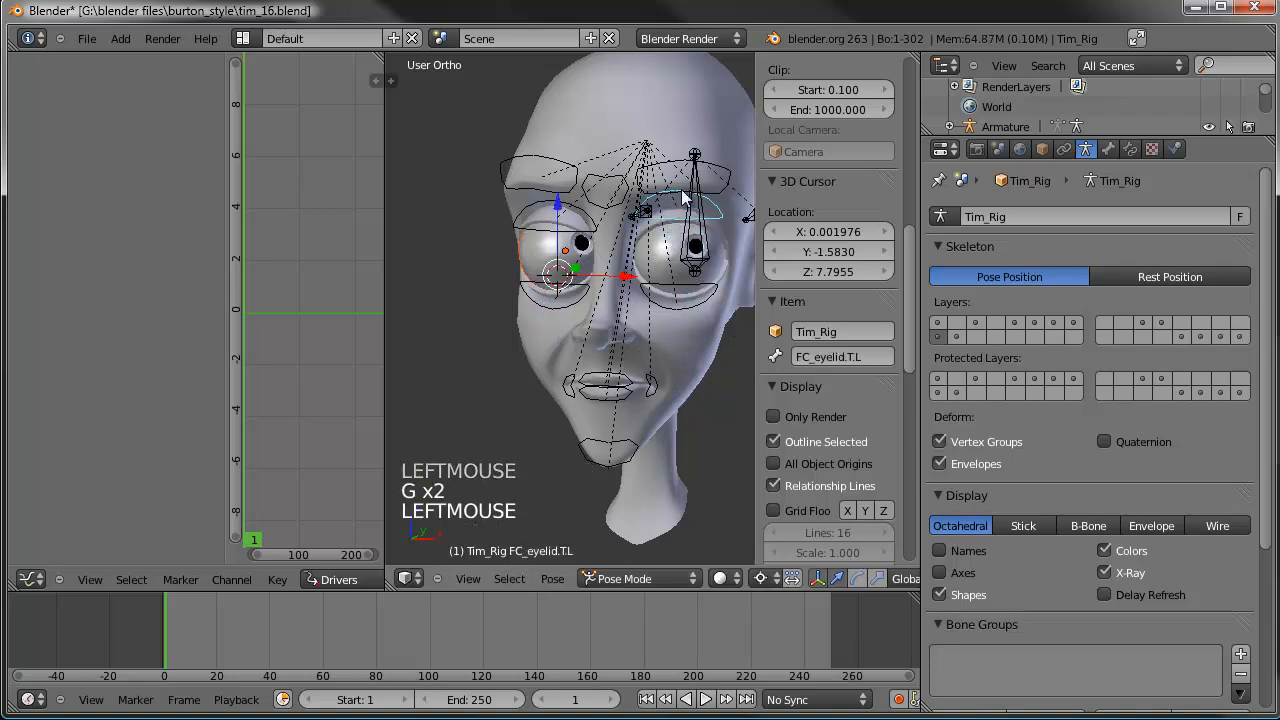
pyautogui.rightClick(684, 182)
pyautogui.press('g')
pyautogui.click(682, 155)
pyautogui.rightClick(605, 195)
pyautogui.press('g')
pyautogui.click(565, 245)
pyautogui.press('g')
pyautogui.click(560, 250)
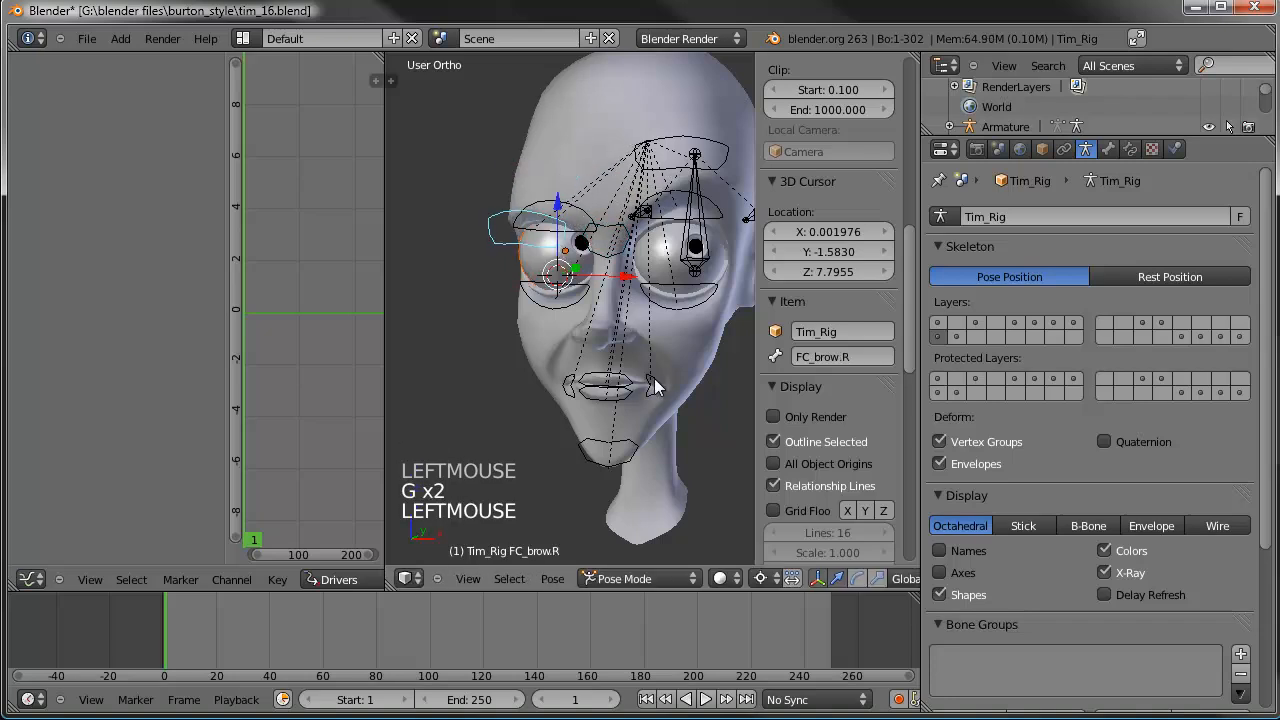
# Step: Show the head control's armature layer as well and trackball-rotate the head bone to test the facial rig
pyautogui.keyDown('shift'); pyautogui.click(975, 323); pyautogui.keyUp('shift')
pyautogui.rightClick(632, 265)
pyautogui.rightClick(634, 270)
pyautogui.press('r')
pyautogui.press('r')
pyautogui.press('r')
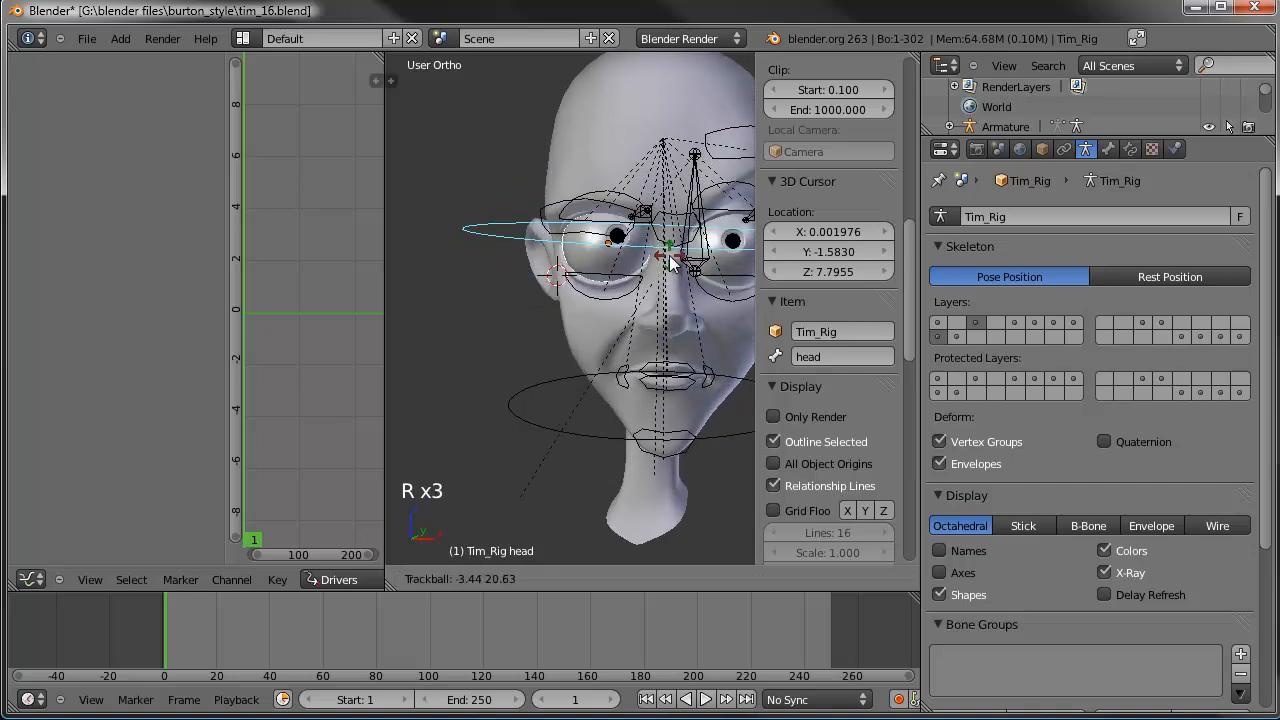
pyautogui.click(658, 293)
# Step: Select all visible bones and clear their location and rotation
pyautogui.scroll(-3, 658, 293)
pyautogui.keyDown('shift'); pyautogui.moveTo(640, 300); pyautogui.dragTo(586, 307, button='middle'); pyautogui.keyUp('shift')
pyautogui.press('a')
pyautogui.press('a')
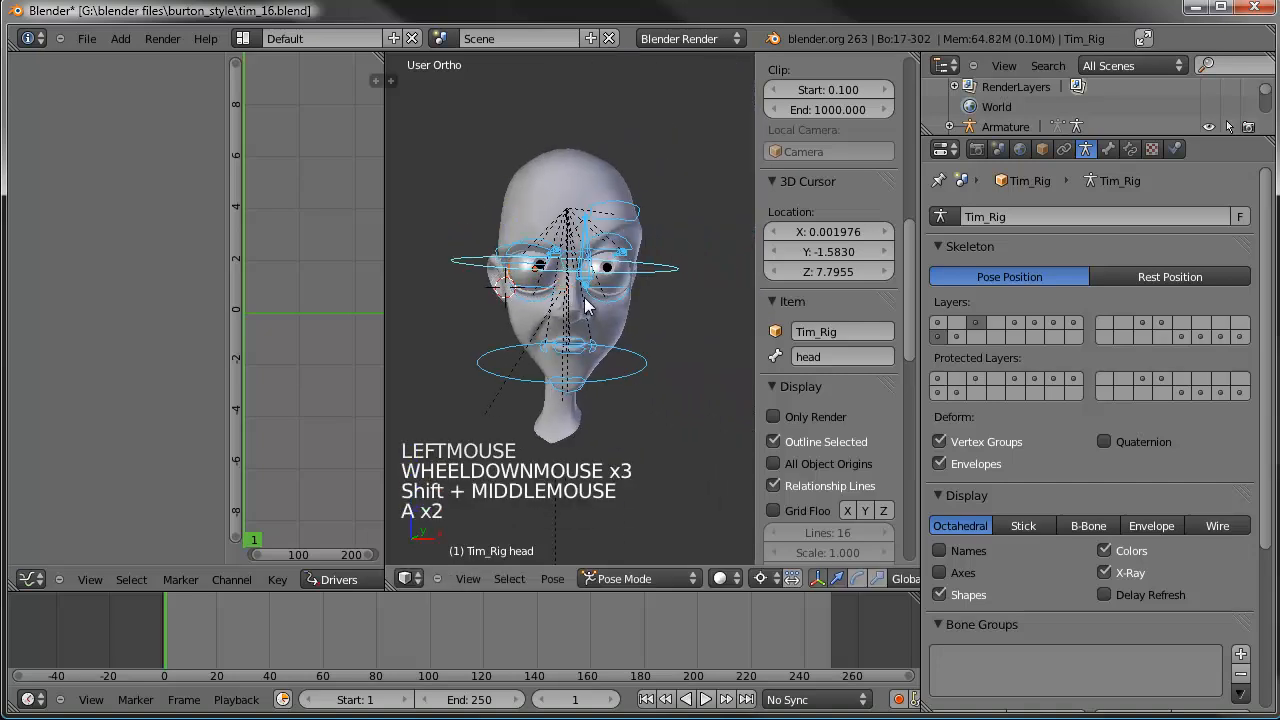
pyautogui.hotkey('alt', 'g')
pyautogui.hotkey('alt', 'r')
pyautogui.press('a')
# Step: Save over tim_16.blend from the front view and widen the 3D viewport
pyautogui.scroll(-1, 590, 308)
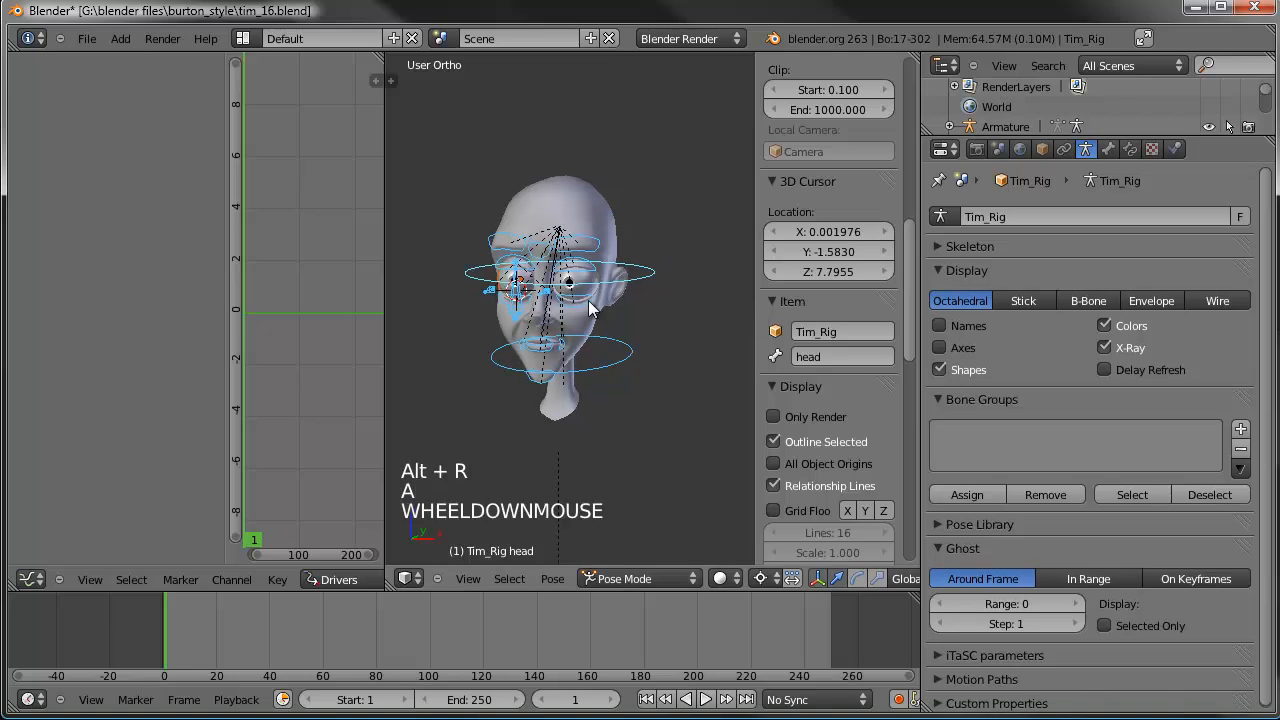
pyautogui.press('KP_1')
pyautogui.hotkey('ctrl', 's')
pyautogui.click(588, 301)
pyautogui.scroll(-3, 588, 300)
pyautogui.keyDown('shift'); pyautogui.moveTo(588, 300); pyautogui.dragTo(587, 244, button='middle'); pyautogui.keyUp('shift')
pyautogui.moveTo(386, 354); pyautogui.dragTo(302, 353)
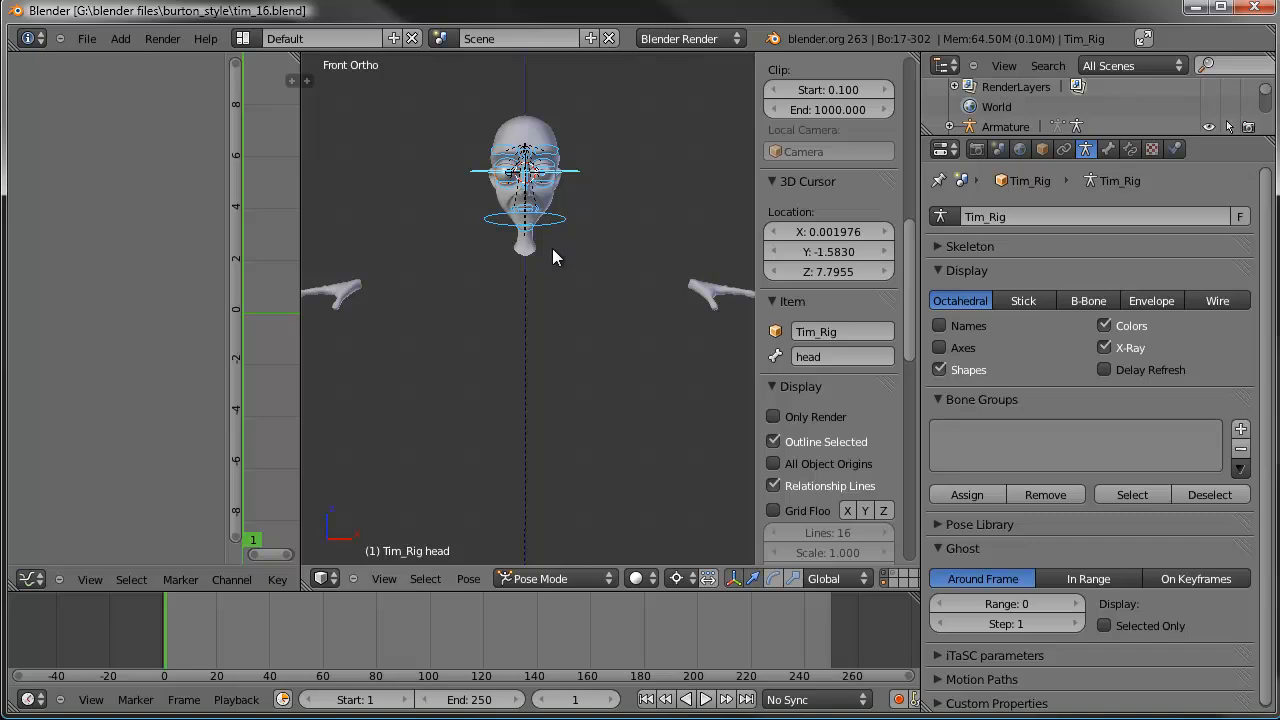
# Step: Deselect all bones and save over tim_16.blend again
pyautogui.moveTo(552, 248); pyautogui.dragTo(640, 245, button='middle')
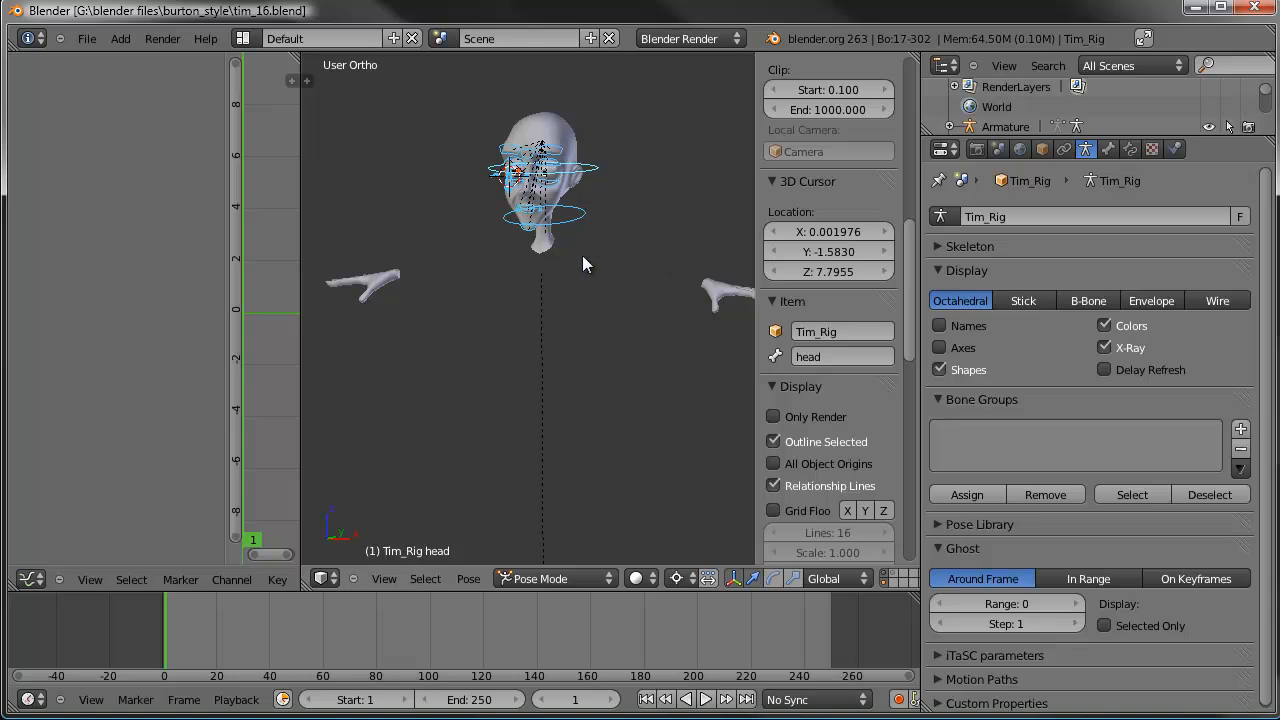
pyautogui.scroll(1, 555, 256)
pyautogui.keyDown('shift'); pyautogui.moveTo(555, 256); pyautogui.dragTo(566, 330, button='middle'); pyautogui.keyUp('shift')
pyautogui.scroll(1, 566, 330)
pyautogui.scroll(1, 566, 330)
pyautogui.press('a')
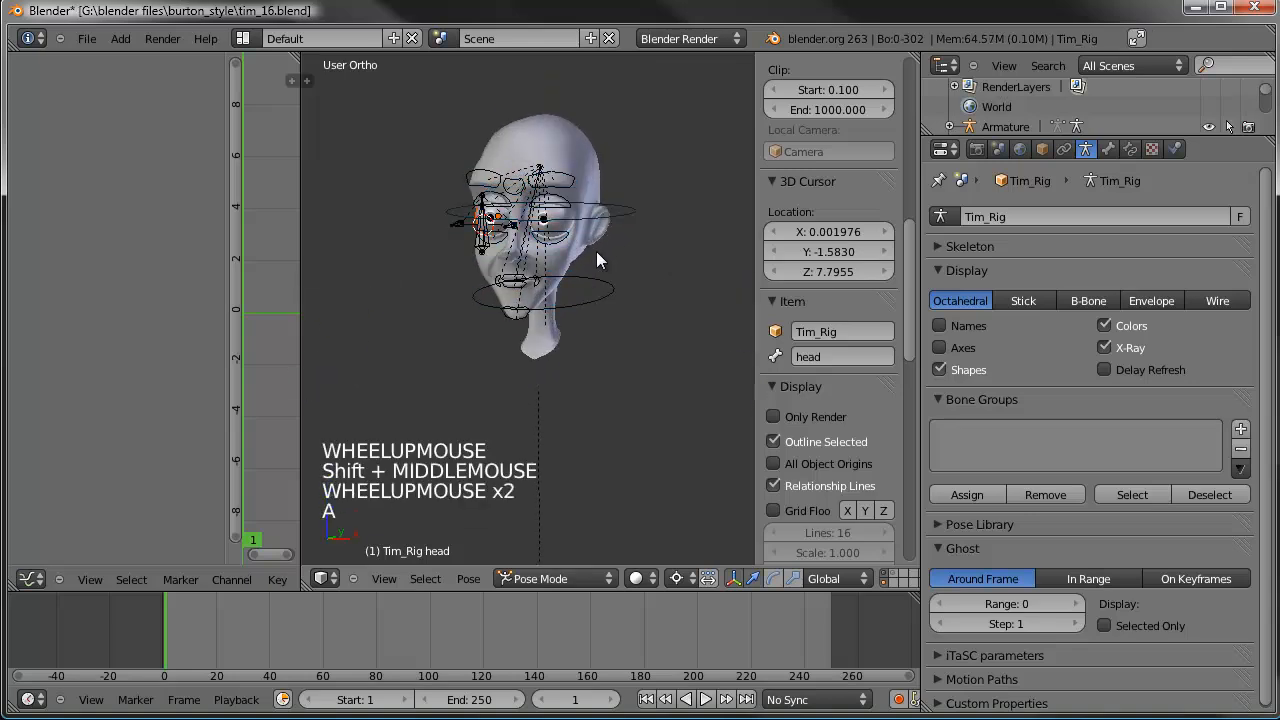
pyautogui.keyDown('shift'); pyautogui.moveTo(596, 251); pyautogui.dragTo(608, 279, button='middle'); pyautogui.keyUp('shift')
pyautogui.hotkey('ctrl', 's')
pyautogui.click(608, 279)
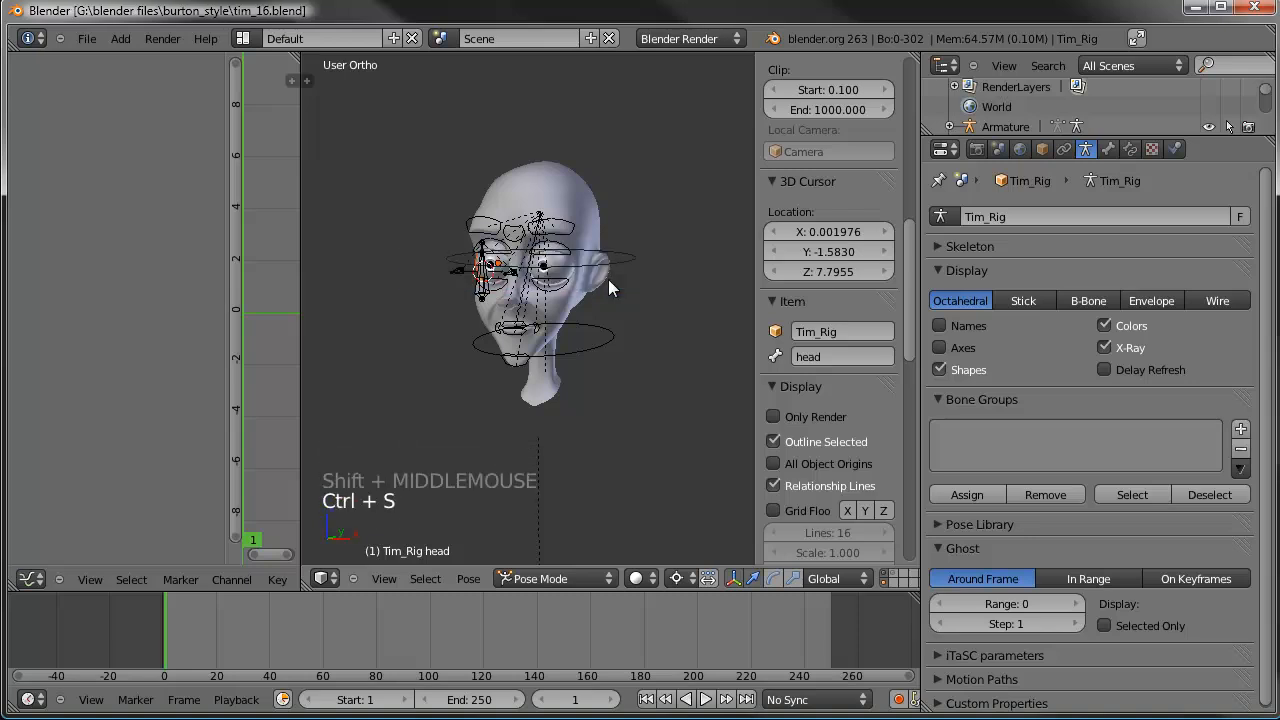